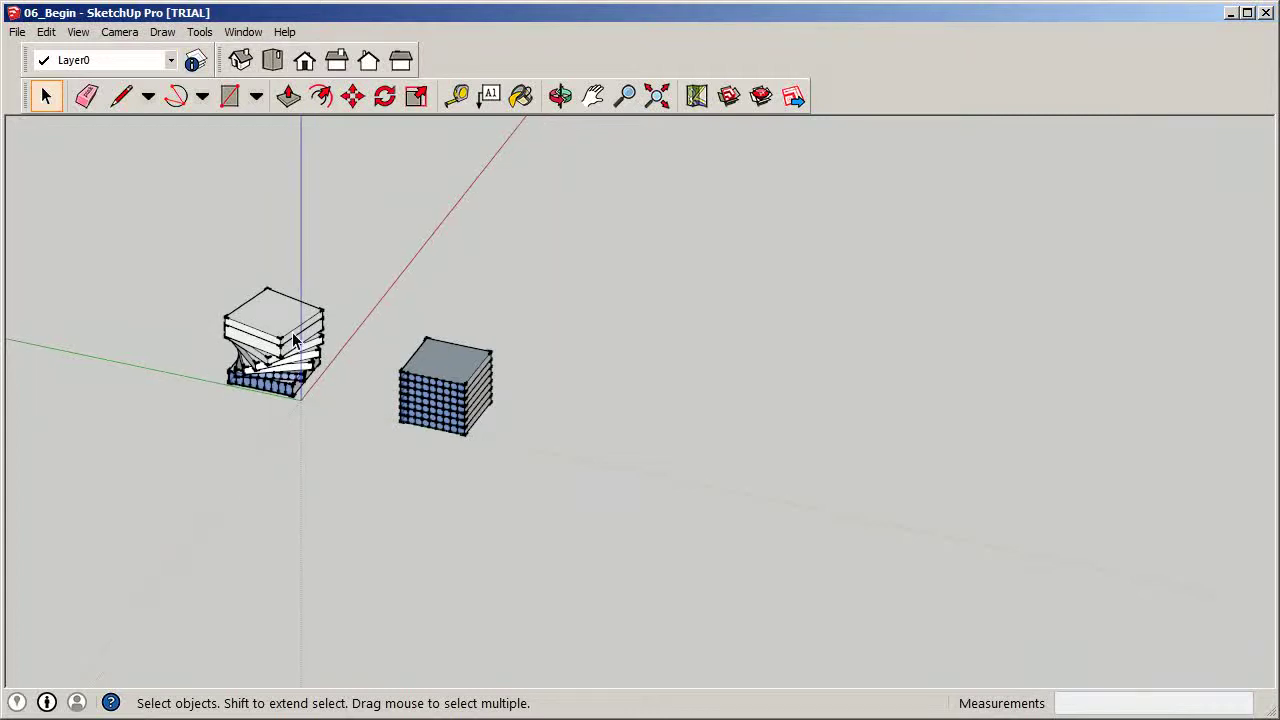
Draw a 100' by 100' rectangle on the ground in the empty area beside the blue-panelled block.
{"action": "middle_click_drag", "start_coordinate": [424, 360], "coordinate": [997, 323]}
{"action": "scroll", "coordinate": [300, 442], "scroll_direction": "up", "scroll_amount": 3}
{"action": "scroll", "coordinate": [323, 303], "scroll_direction": "up", "scroll_amount": 2}
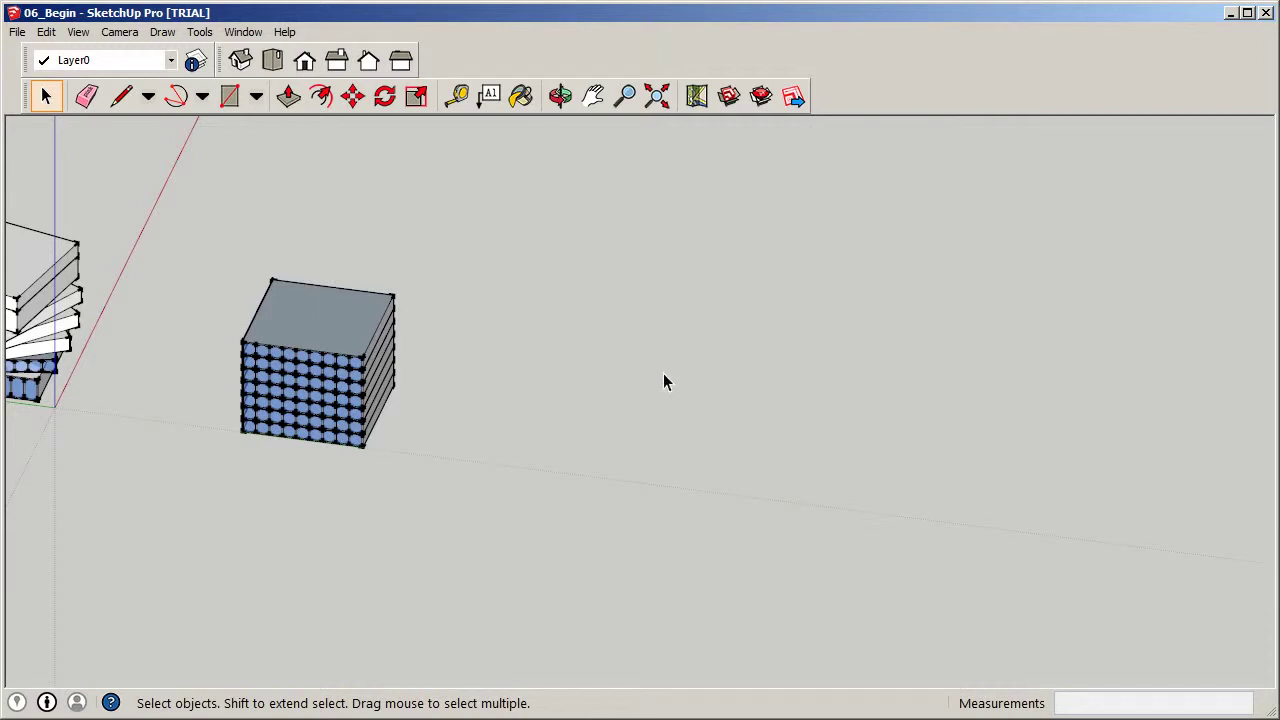
{"action": "scroll", "coordinate": [780, 417], "scroll_direction": "up", "scroll_amount": 2}
{"action": "scroll", "coordinate": [672, 343], "scroll_direction": "up", "scroll_amount": 2}
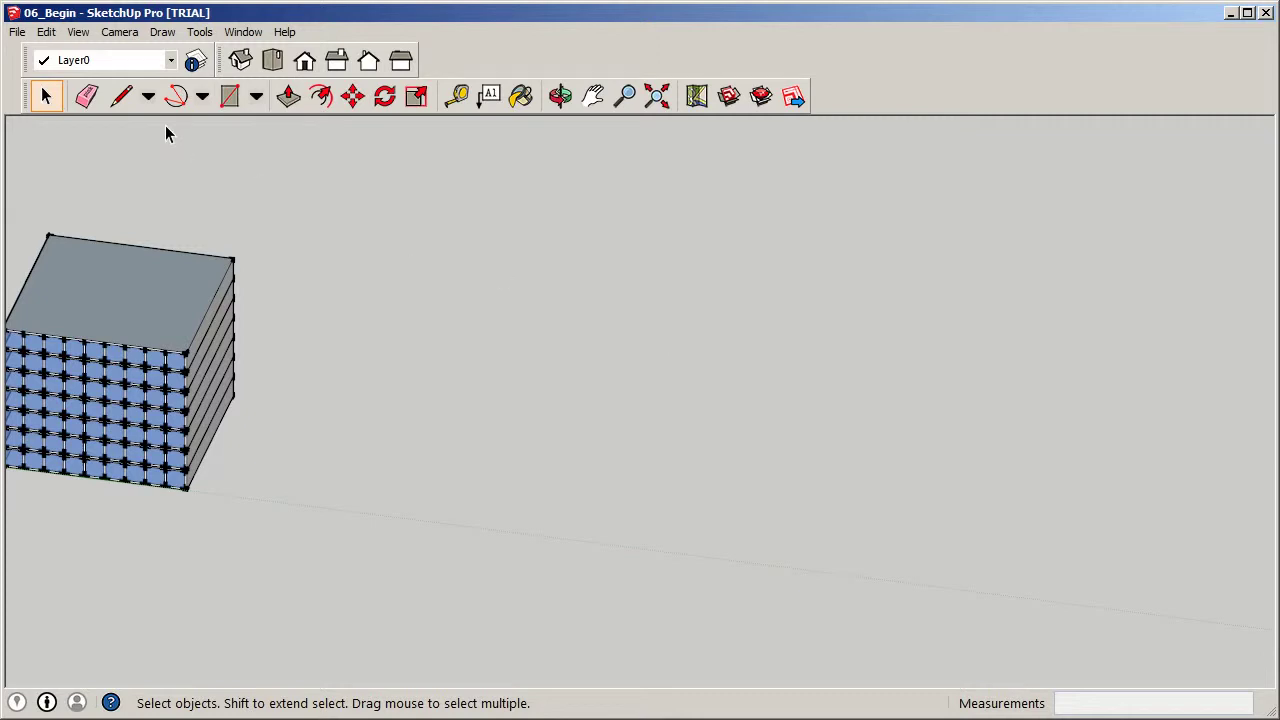
{"action": "left_click", "coordinate": [228, 100]}
{"action": "left_click", "coordinate": [580, 366]}
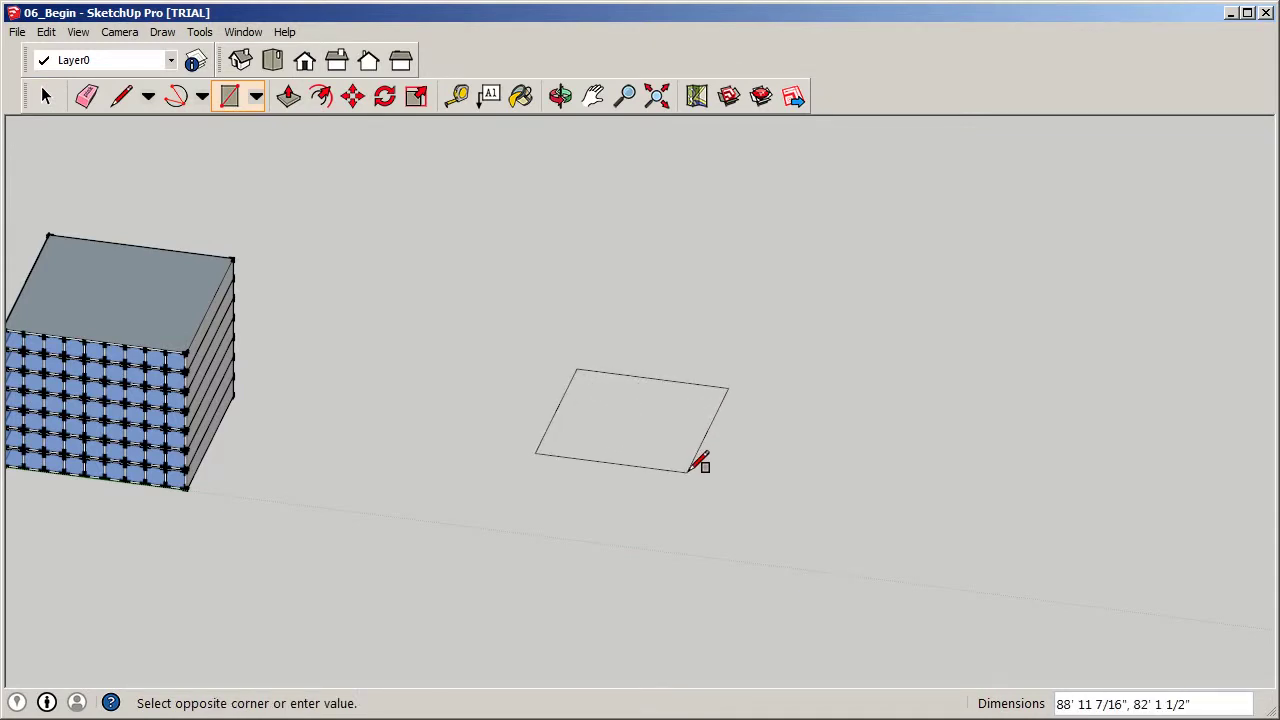
{"action": "type", "text": "100',100'"}
{"action": "key", "text": "Return"}
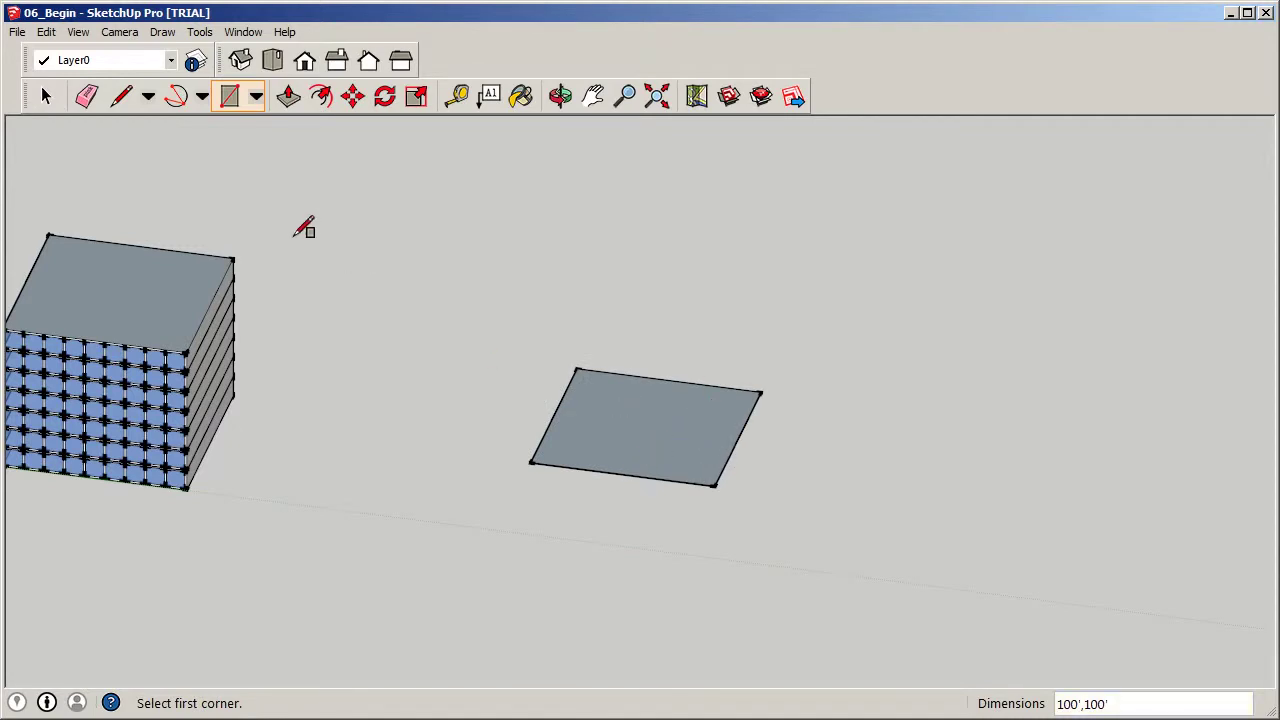
Make the new square face and its bounding edges into a group.
{"action": "left_click", "coordinate": [45, 97]}
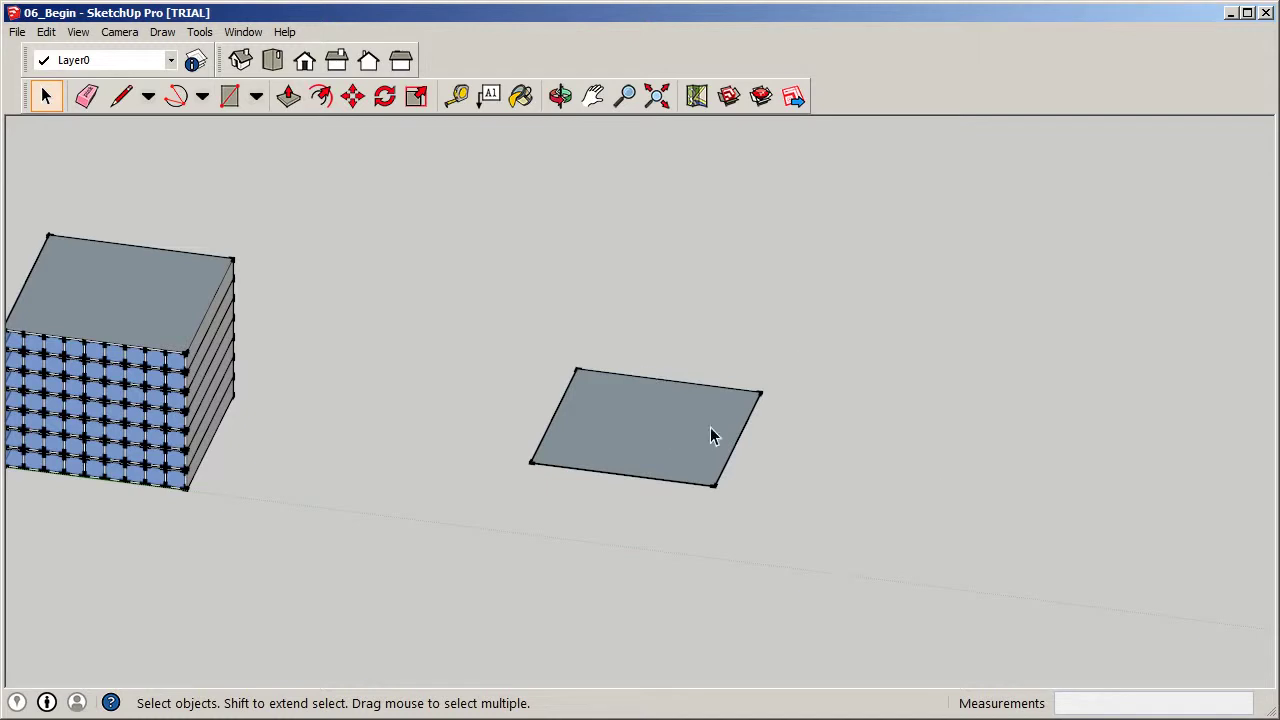
{"action": "left_click", "coordinate": [619, 438]}
{"action": "double_click", "coordinate": [619, 436]}
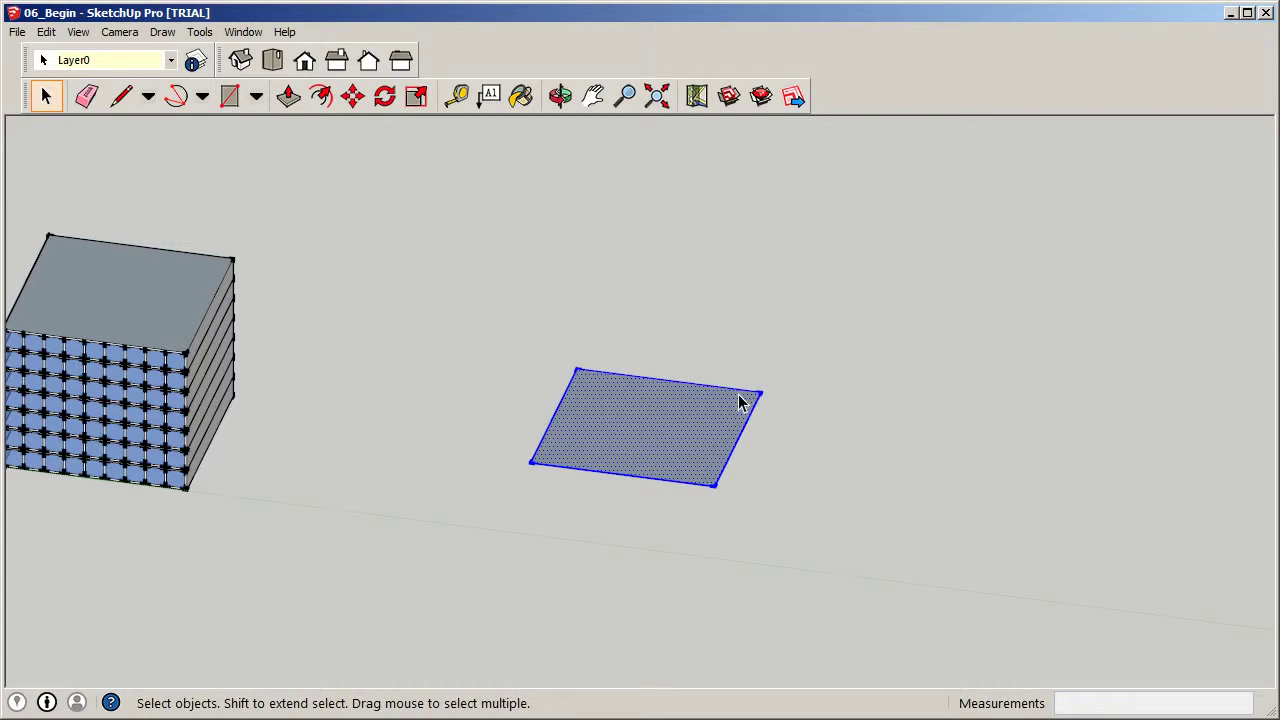
{"action": "right_click", "coordinate": [616, 390]}
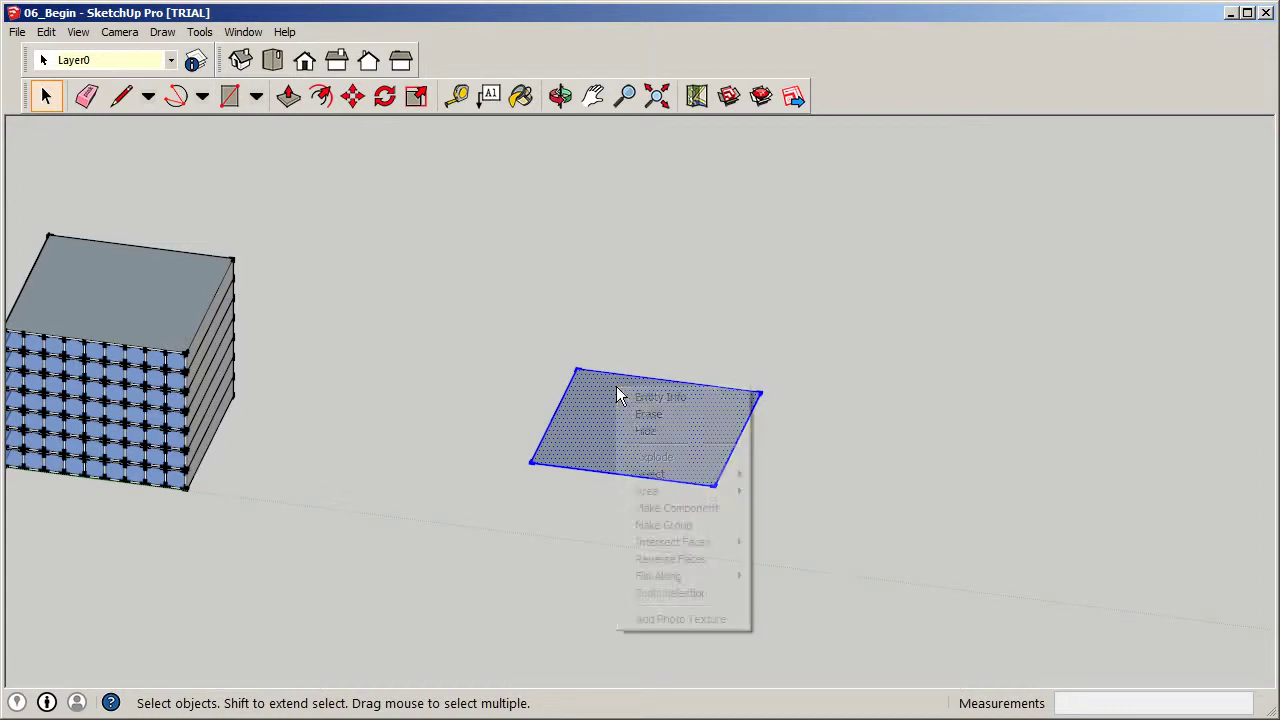
{"action": "left_click", "coordinate": [663, 525]}
{"action": "left_click", "coordinate": [930, 283]}
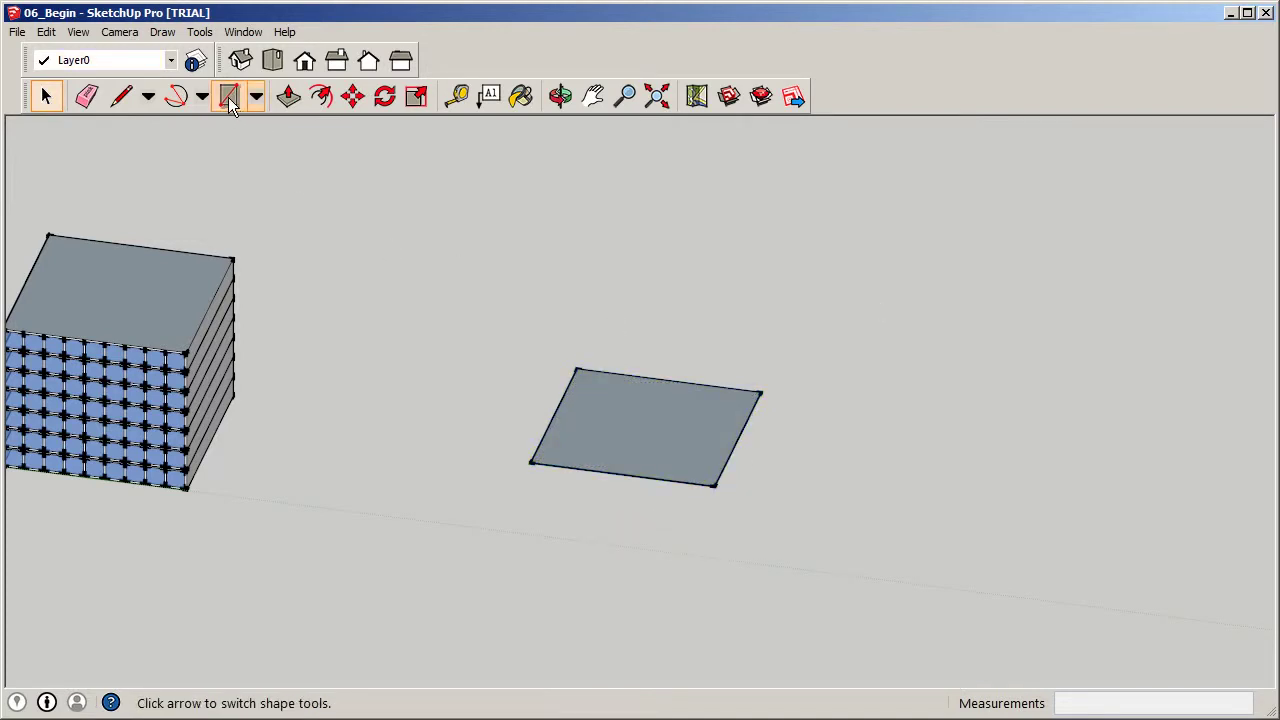
Draw a six-sided polygon with a 25' inscribed radius, centred on a corner of the square.
{"action": "left_click", "coordinate": [256, 96]}
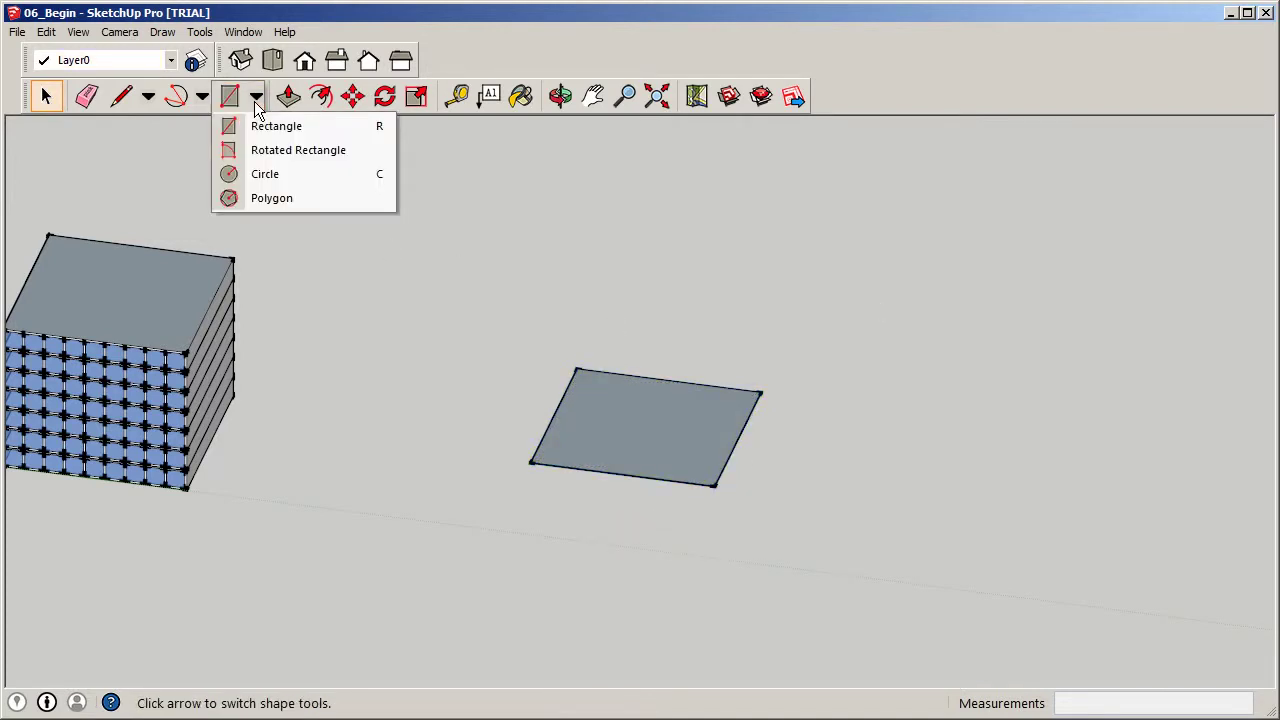
{"action": "left_click", "coordinate": [272, 200]}
{"action": "key", "text": "o"}
{"action": "middle_click_drag", "start_coordinate": [944, 408], "coordinate": [957, 400]}
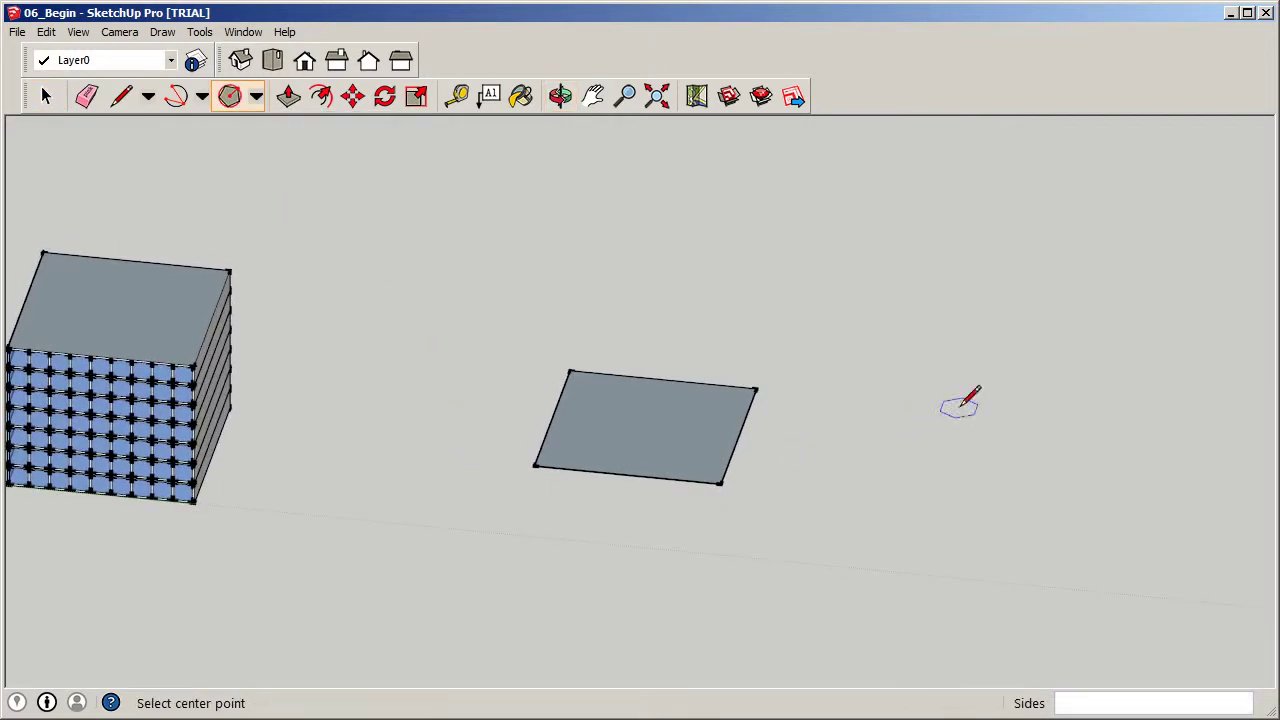
{"action": "scroll", "coordinate": [540, 470], "scroll_direction": "up", "scroll_amount": 4}
{"action": "left_click", "coordinate": [527, 432]}
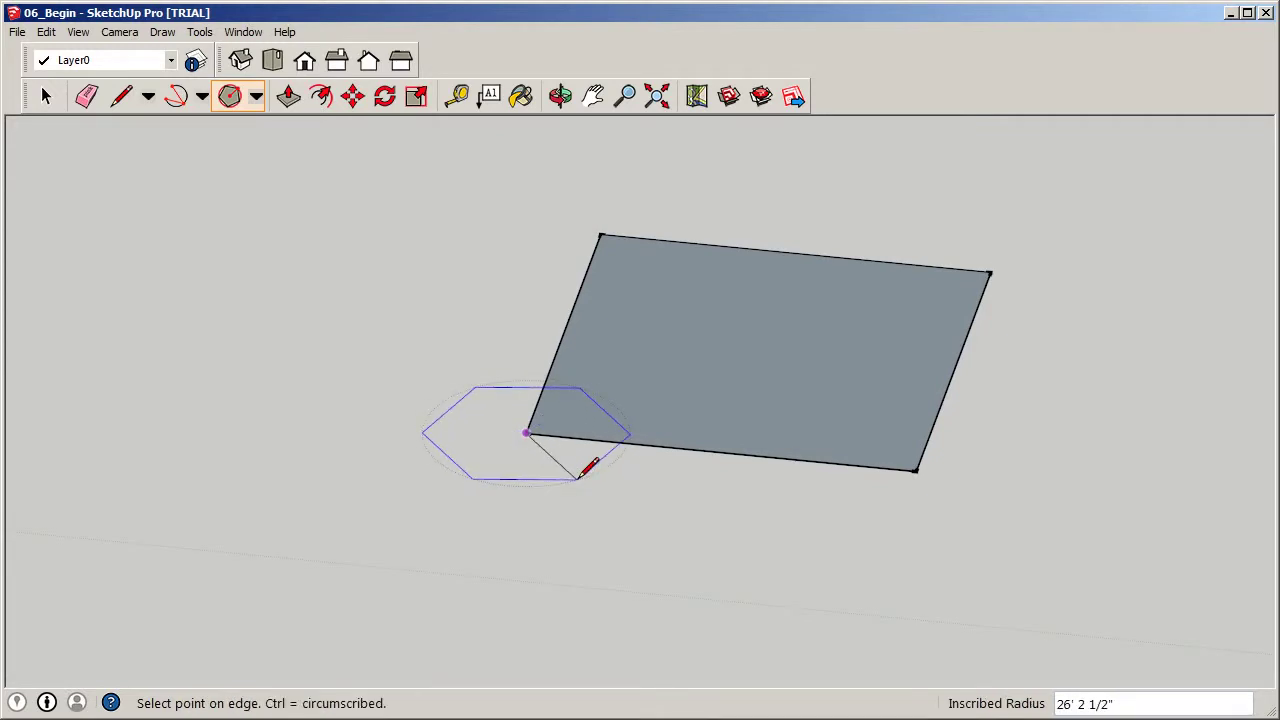
{"action": "type", "text": "25"}
{"action": "key", "text": "Return"}
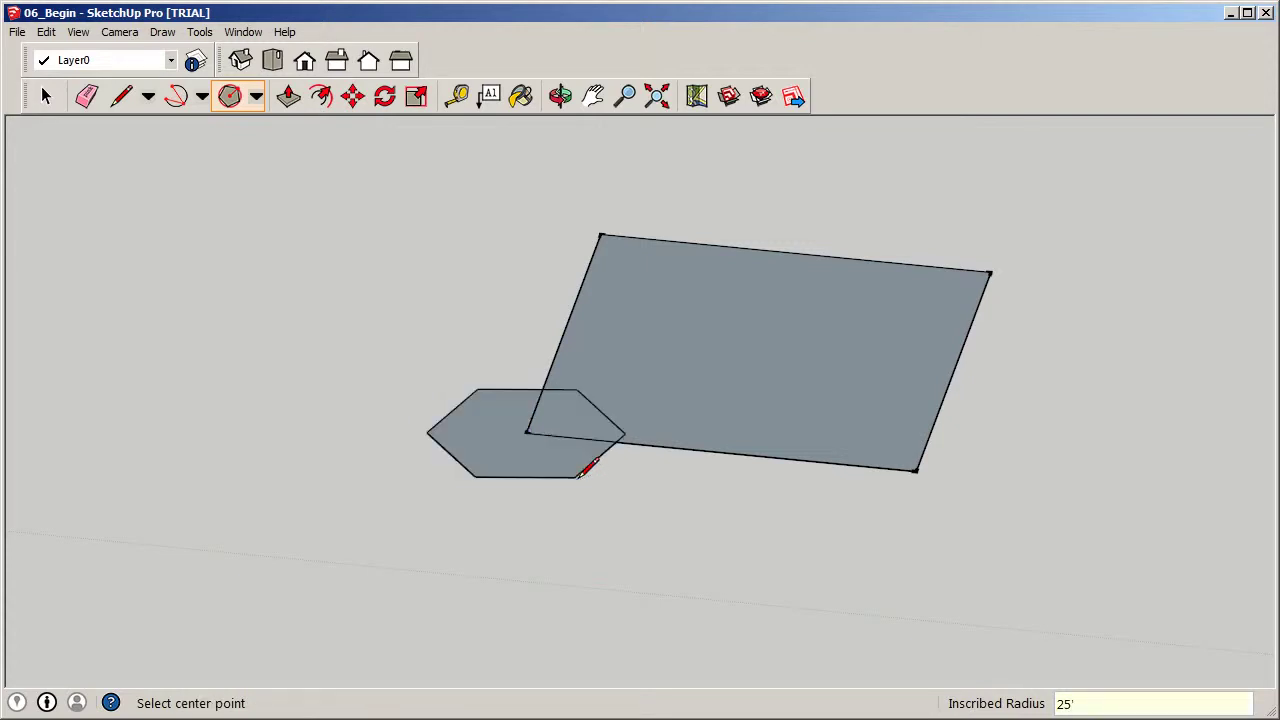
Make the hexagon face and its edges into a separate group.
{"action": "left_click", "coordinate": [45, 95]}
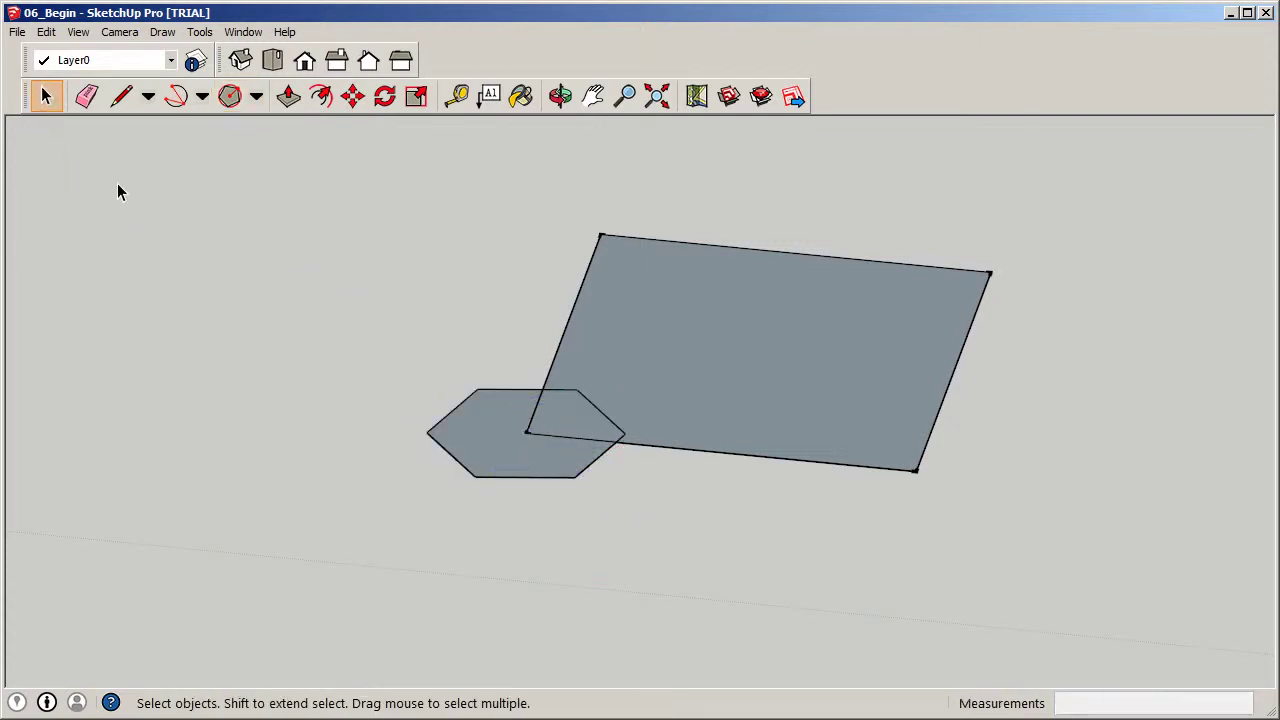
{"action": "left_click", "coordinate": [505, 445]}
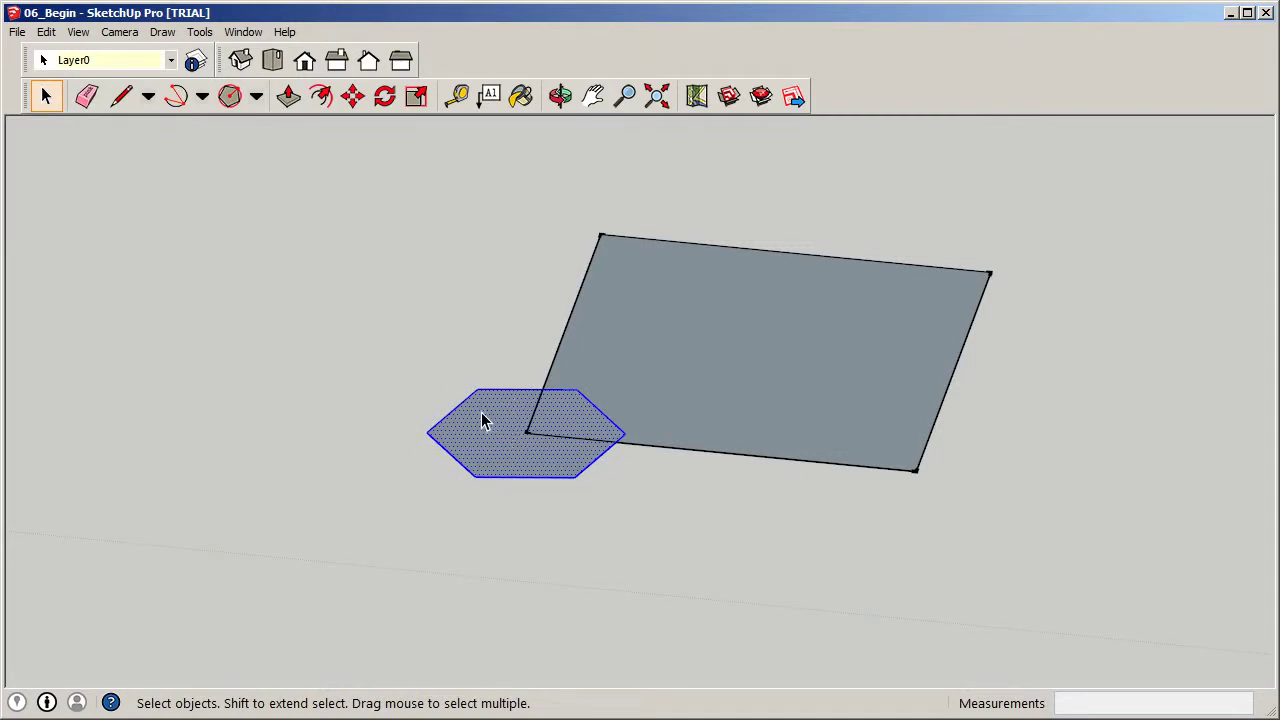
{"action": "right_click", "coordinate": [487, 402]}
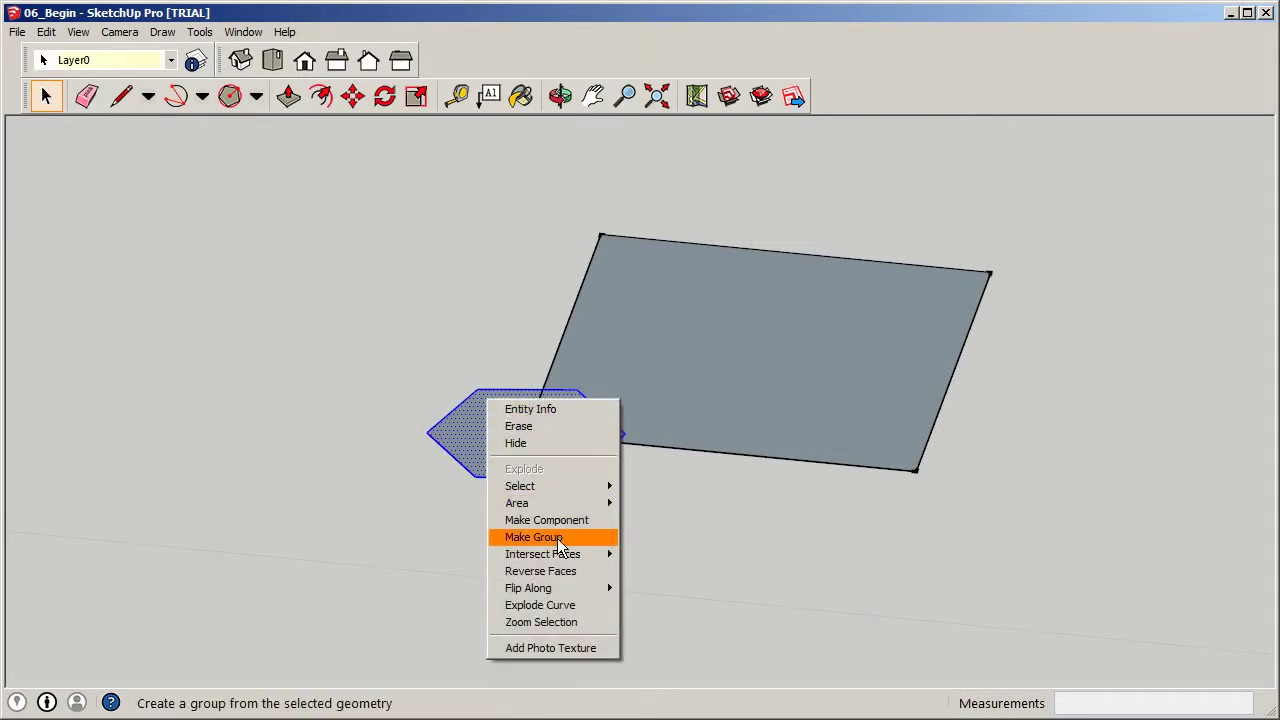
{"action": "left_click", "coordinate": [533, 537]}
{"action": "left_click", "coordinate": [724, 530]}
{"action": "double_click", "coordinate": [714, 396]}
{"action": "left_click", "coordinate": [476, 413]}
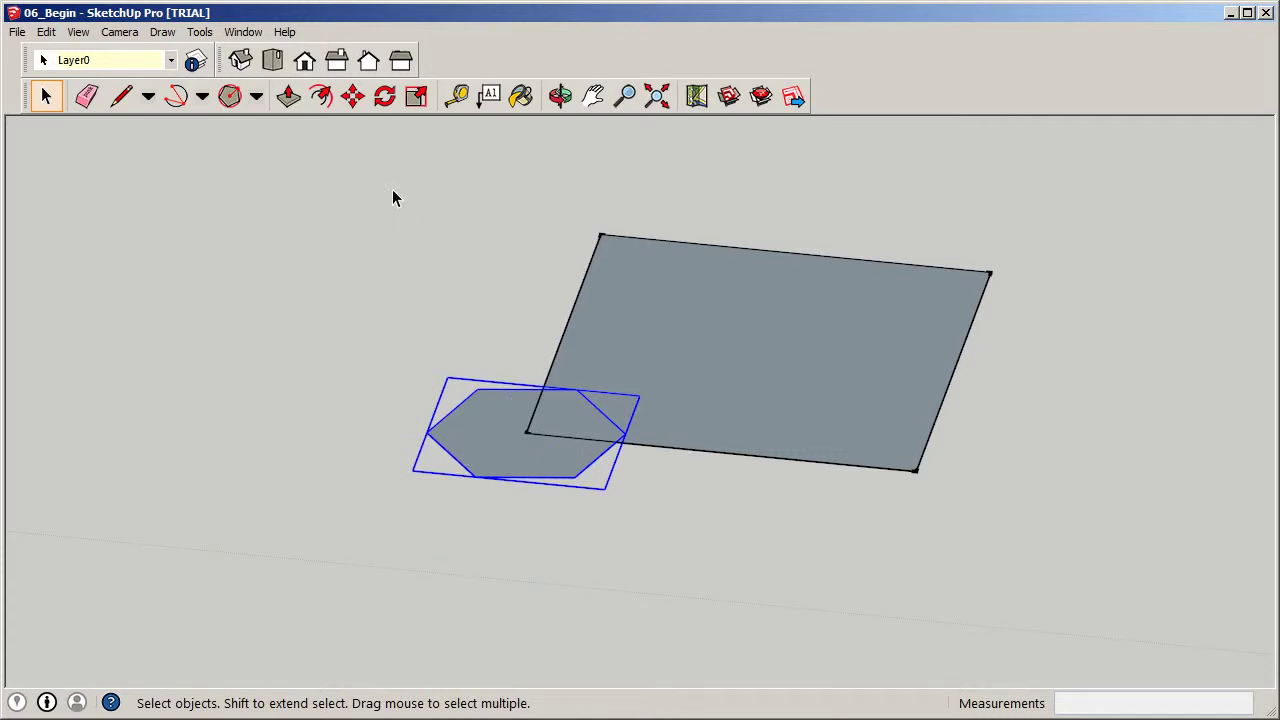
{"action": "left_click", "coordinate": [288, 96]}
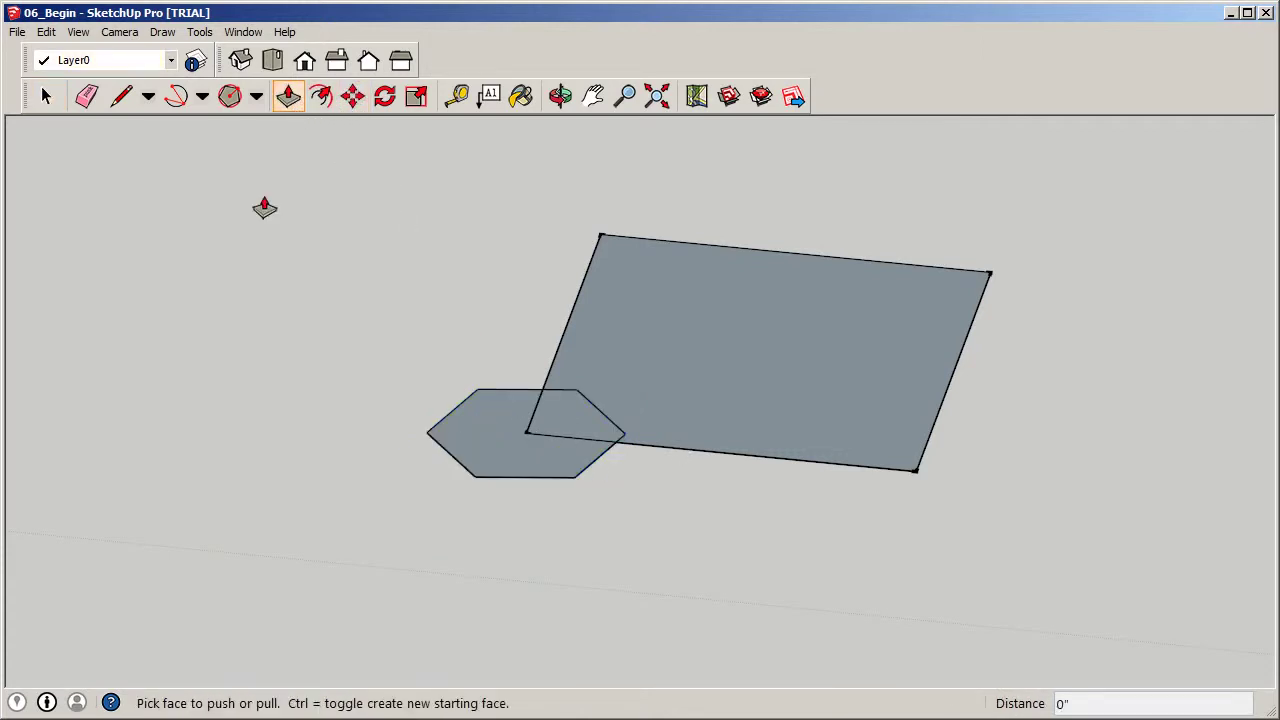
{"action": "left_click", "coordinate": [46, 98]}
Open the hexagon group for editing, push/pull its face up 25', and close the group.
{"action": "double_click", "coordinate": [490, 430]}
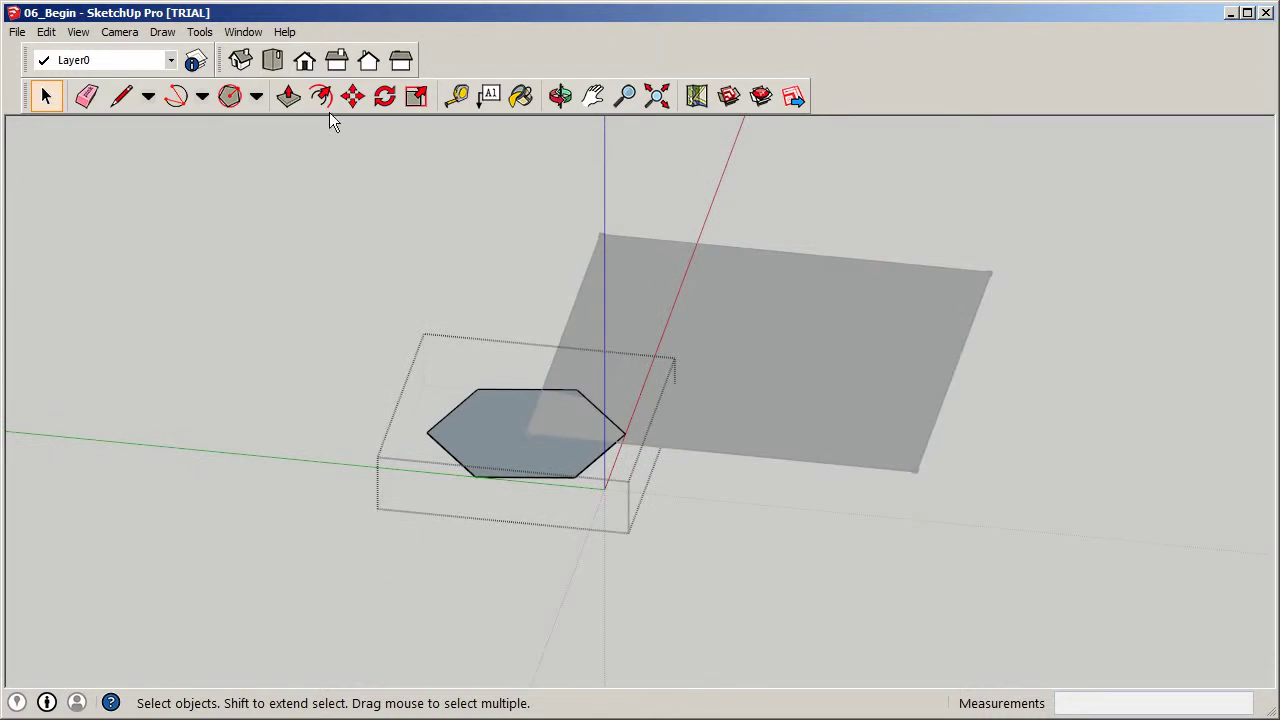
{"action": "left_click", "coordinate": [290, 99]}
{"action": "left_click_drag", "start_coordinate": [498, 456], "coordinate": [492, 333]}
{"action": "type", "text": "25"}
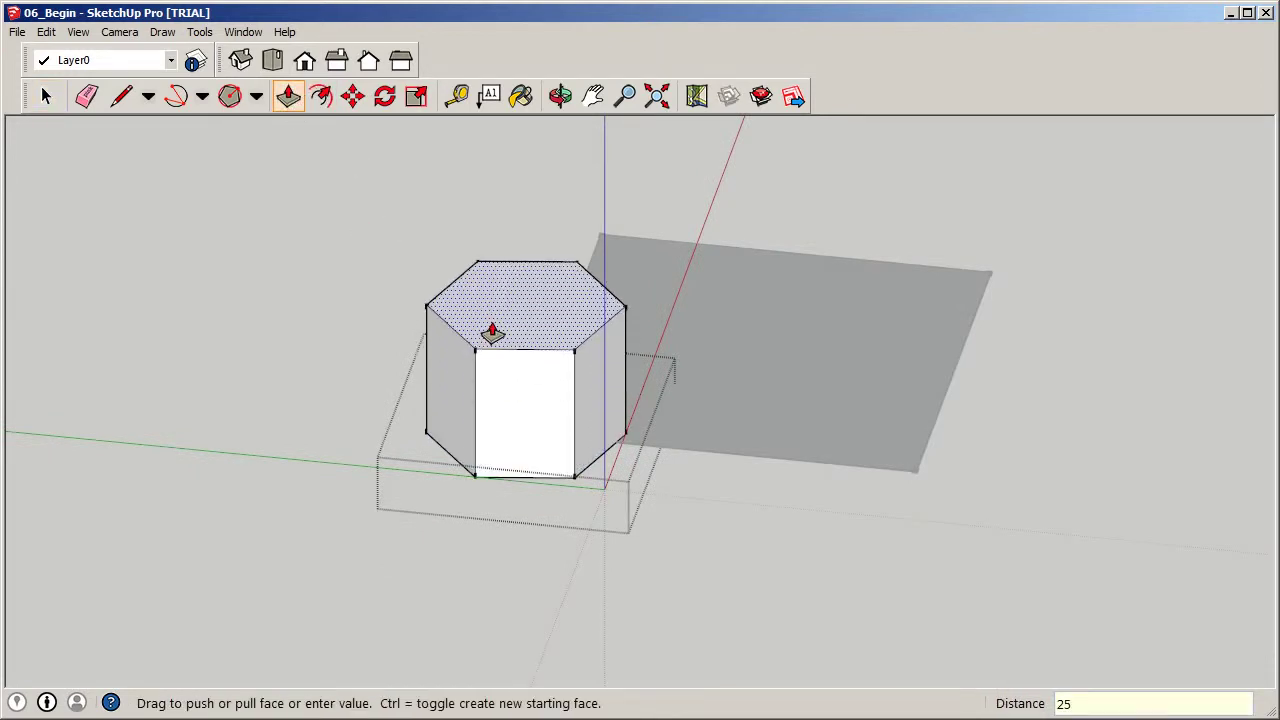
{"action": "key", "text": "Return"}
{"action": "left_click", "coordinate": [45, 95]}
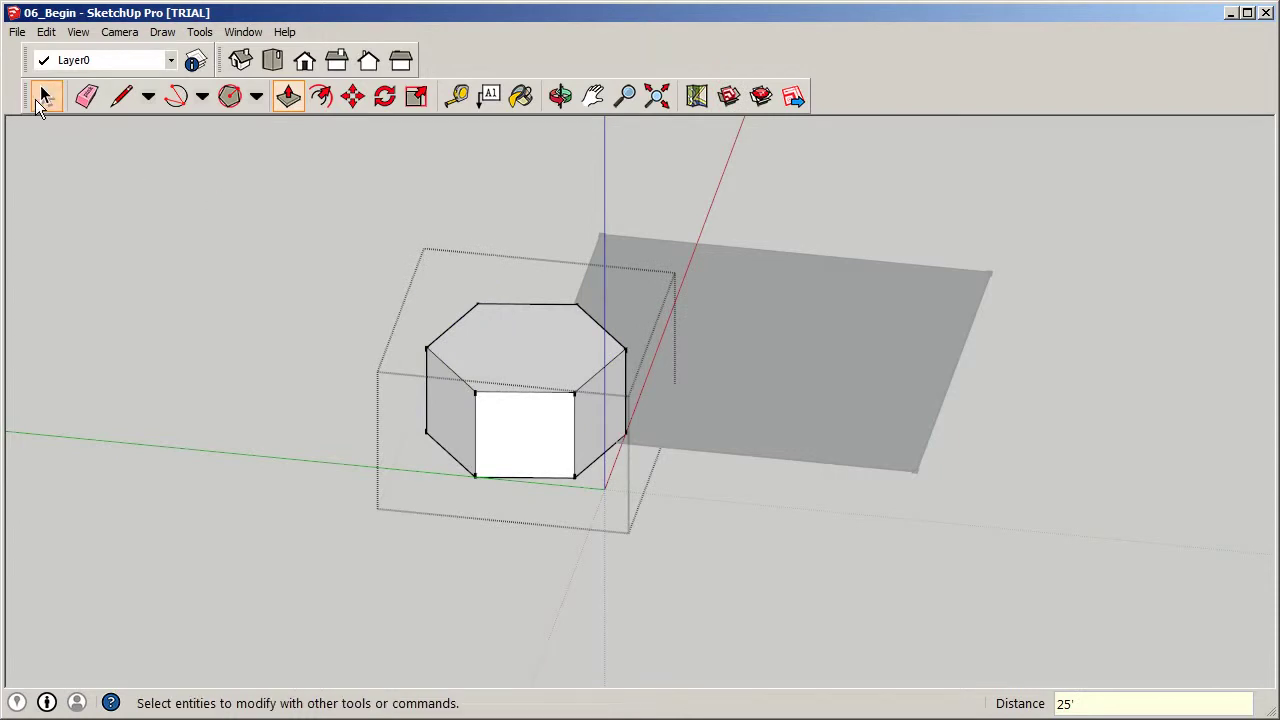
{"action": "left_click", "coordinate": [816, 547]}
Open the square group for editing, push/pull its face up 20', and close the group.
{"action": "left_click", "coordinate": [806, 404]}
{"action": "middle_click_drag", "start_coordinate": [806, 404], "coordinate": [529, 443]}
{"action": "double_click", "coordinate": [884, 436]}
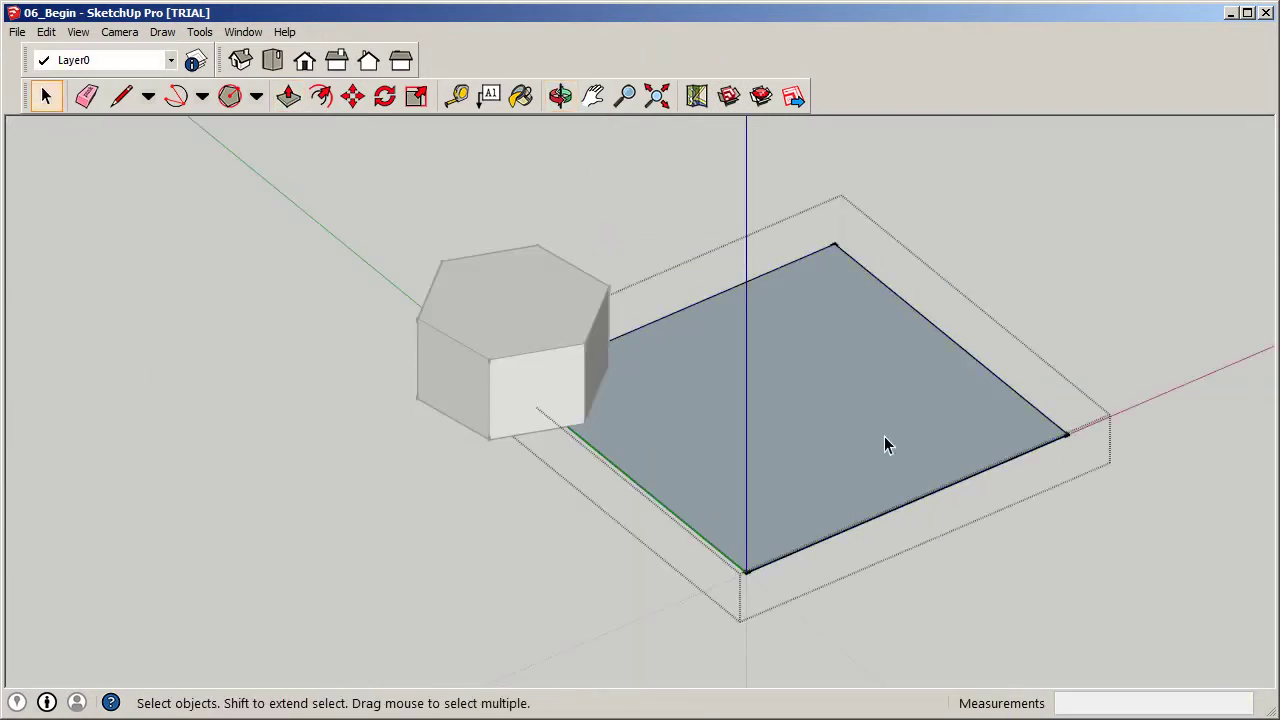
{"action": "left_click", "coordinate": [288, 95]}
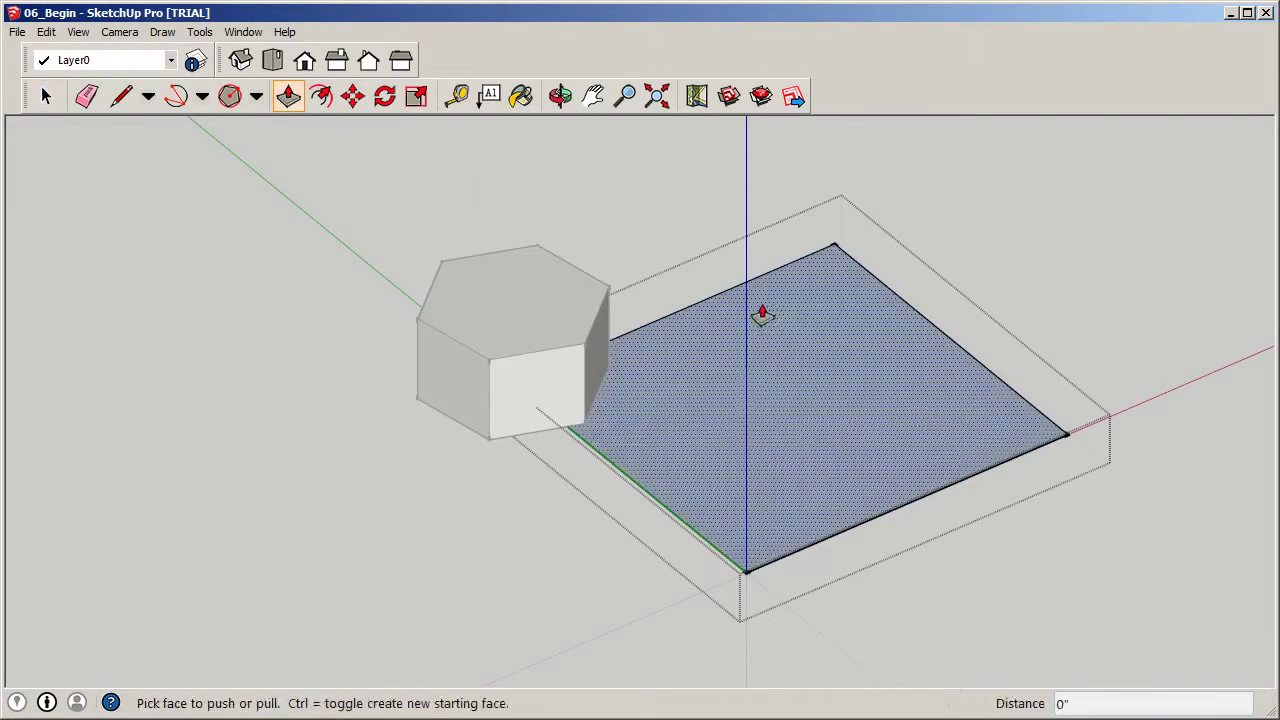
{"action": "left_click", "coordinate": [883, 429]}
{"action": "type", "text": "20"}
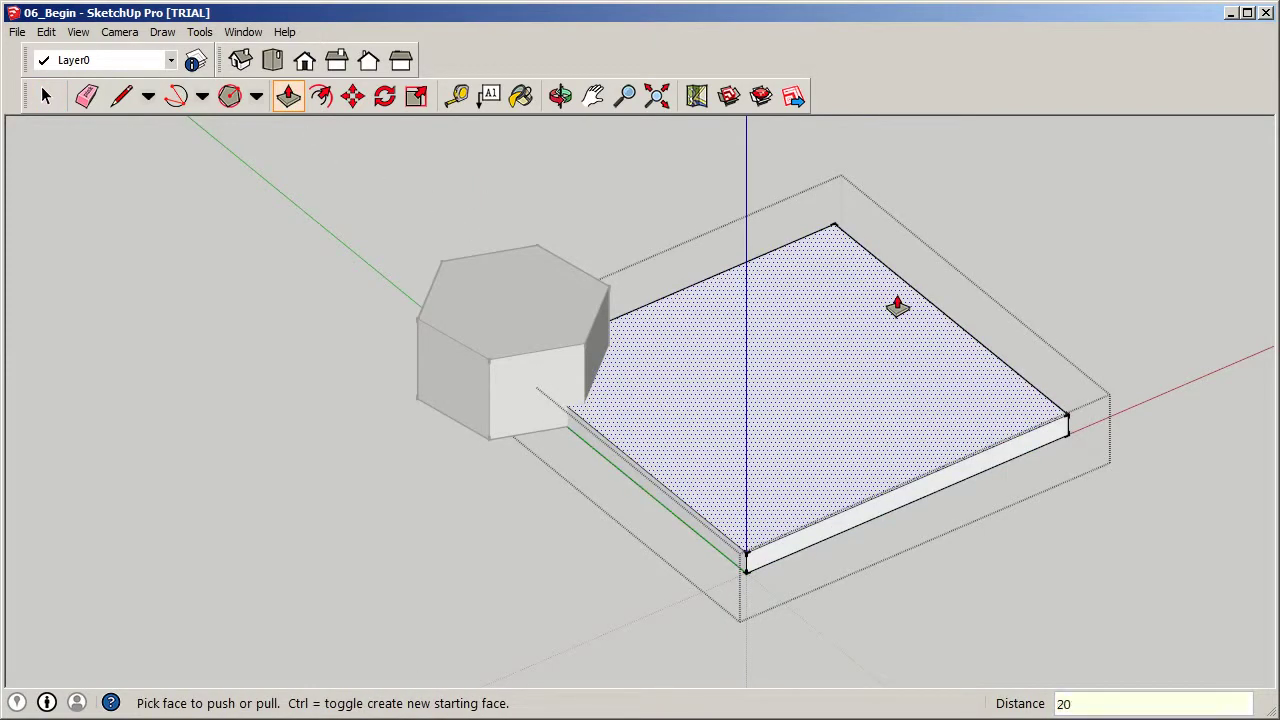
{"action": "key", "text": "Return"}
{"action": "left_click", "coordinate": [45, 95]}
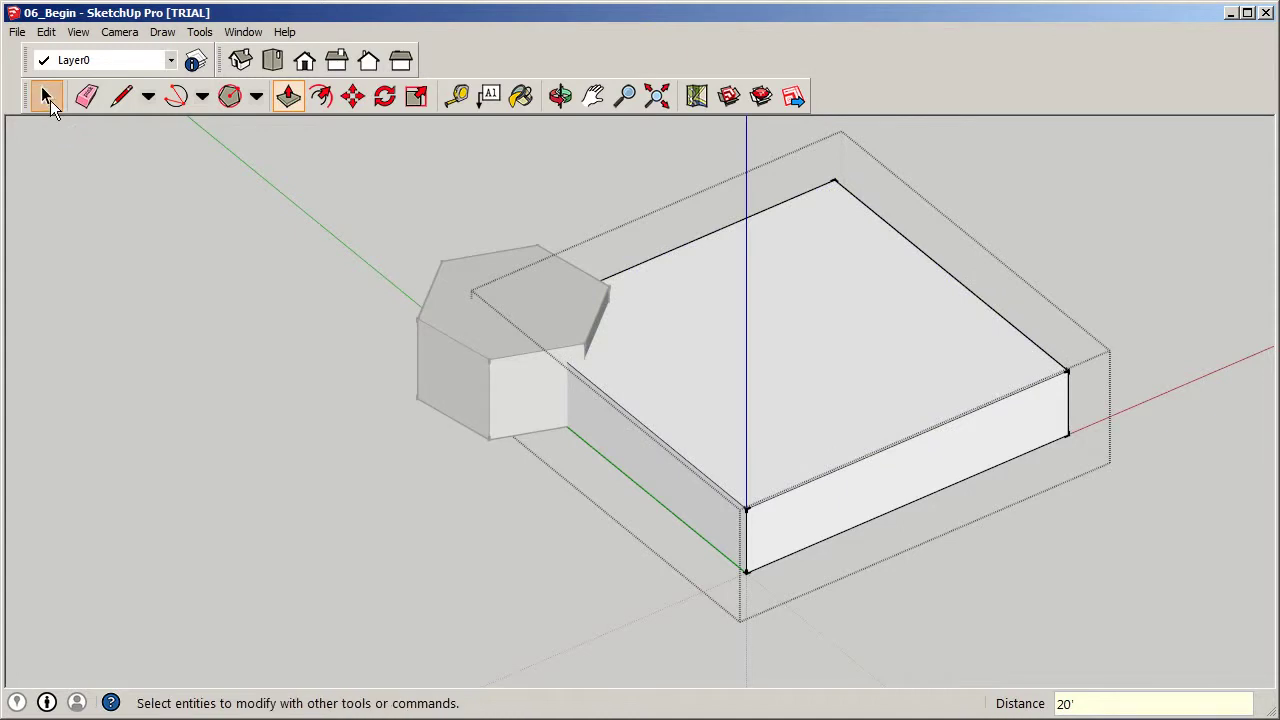
{"action": "left_click", "coordinate": [413, 454]}
Examine from several sides where the hexagonal prism overlaps the square block.
{"action": "middle_click_drag", "start_coordinate": [413, 454], "coordinate": [391, 426]}
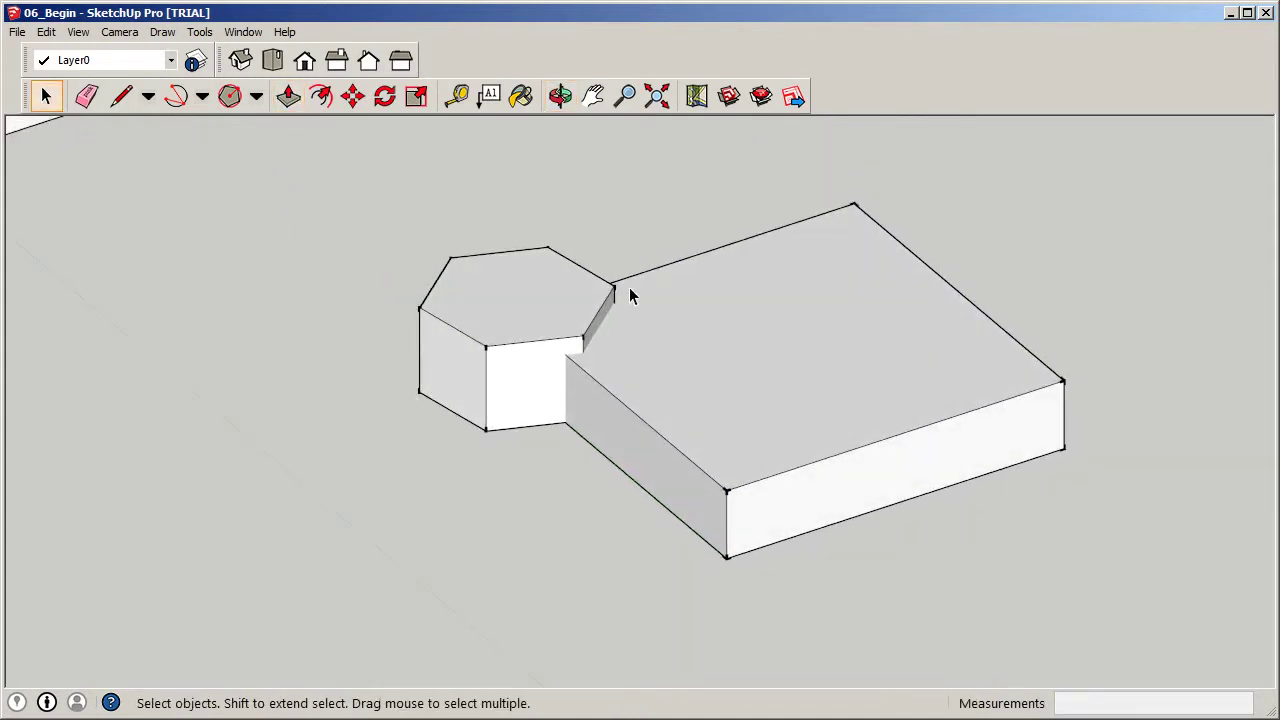
{"action": "scroll", "coordinate": [620, 282], "scroll_direction": "up", "scroll_amount": 3}
{"action": "scroll", "coordinate": [619, 290], "scroll_direction": "up", "scroll_amount": 2}
{"action": "scroll", "coordinate": [600, 290], "scroll_direction": "down", "scroll_amount": 2}
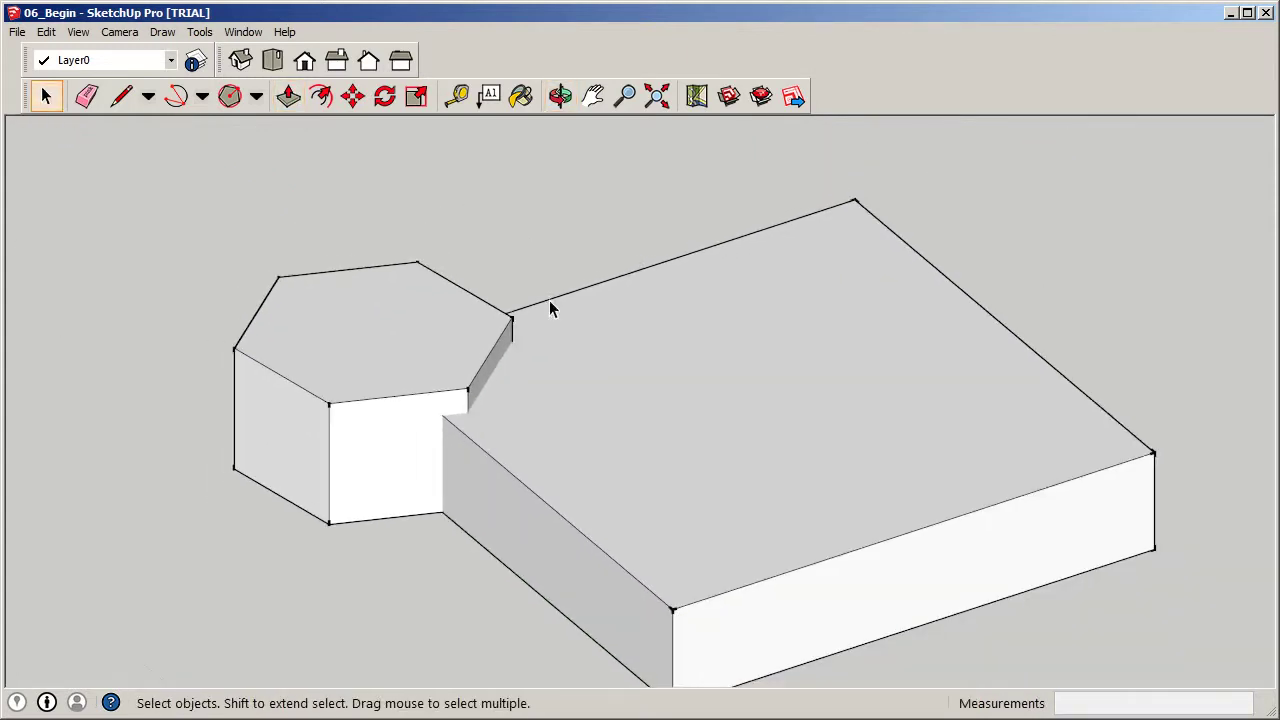
{"action": "scroll", "coordinate": [534, 323], "scroll_direction": "up", "scroll_amount": 2}
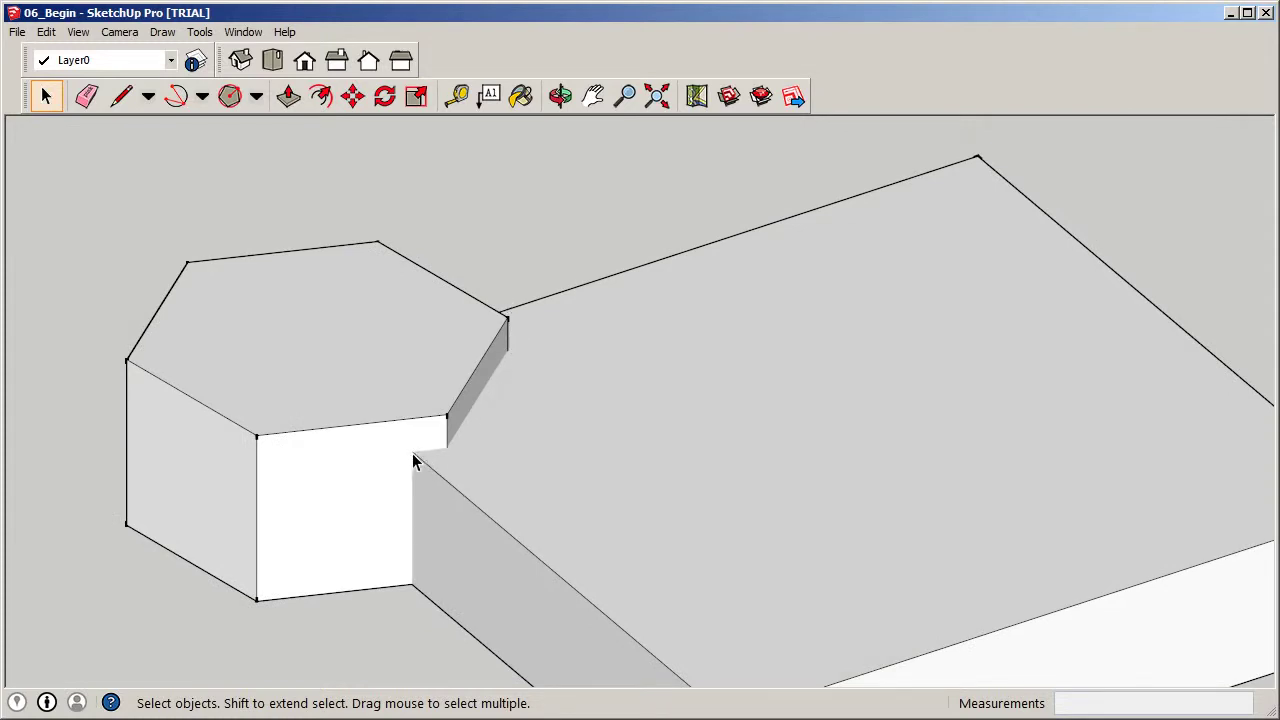
{"action": "key", "text": "o"}
{"action": "left_click_drag", "start_coordinate": [509, 352], "coordinate": [237, 443]}
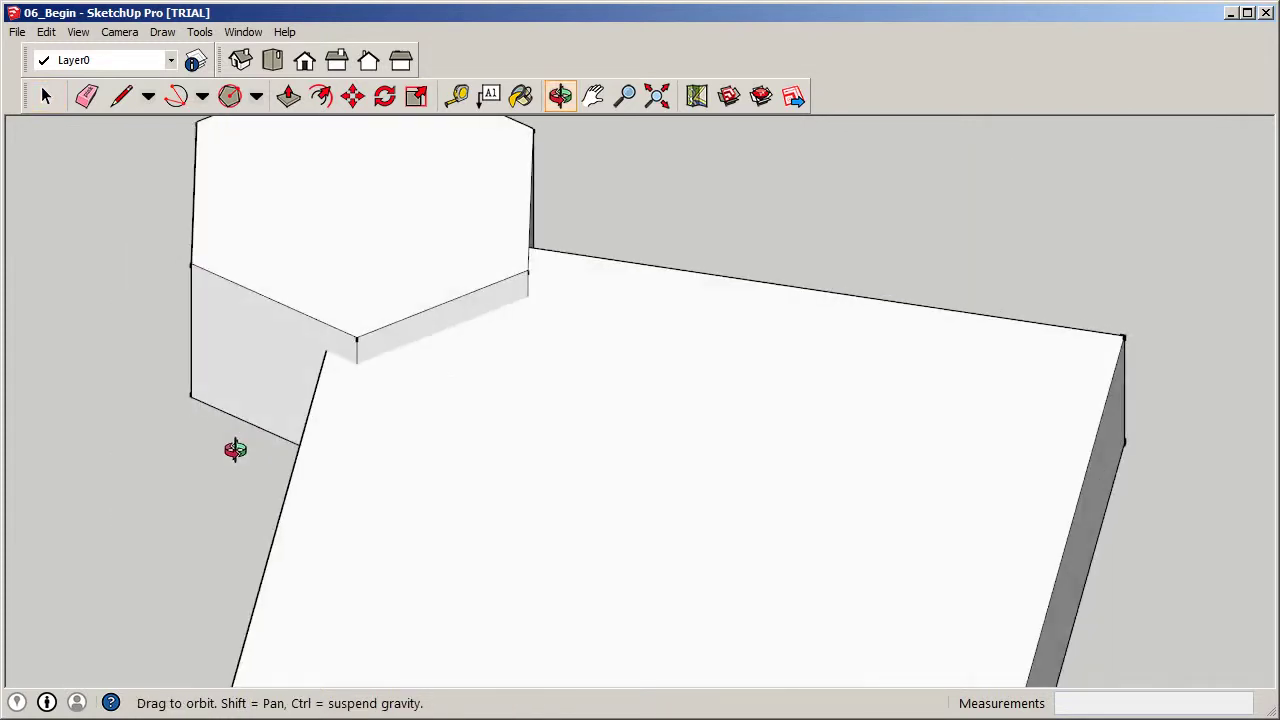
{"action": "key", "text": "space"}
{"action": "middle_click_drag", "start_coordinate": [352, 398], "coordinate": [577, 274]}
{"action": "middle_click_drag", "start_coordinate": [561, 397], "coordinate": [817, 320]}
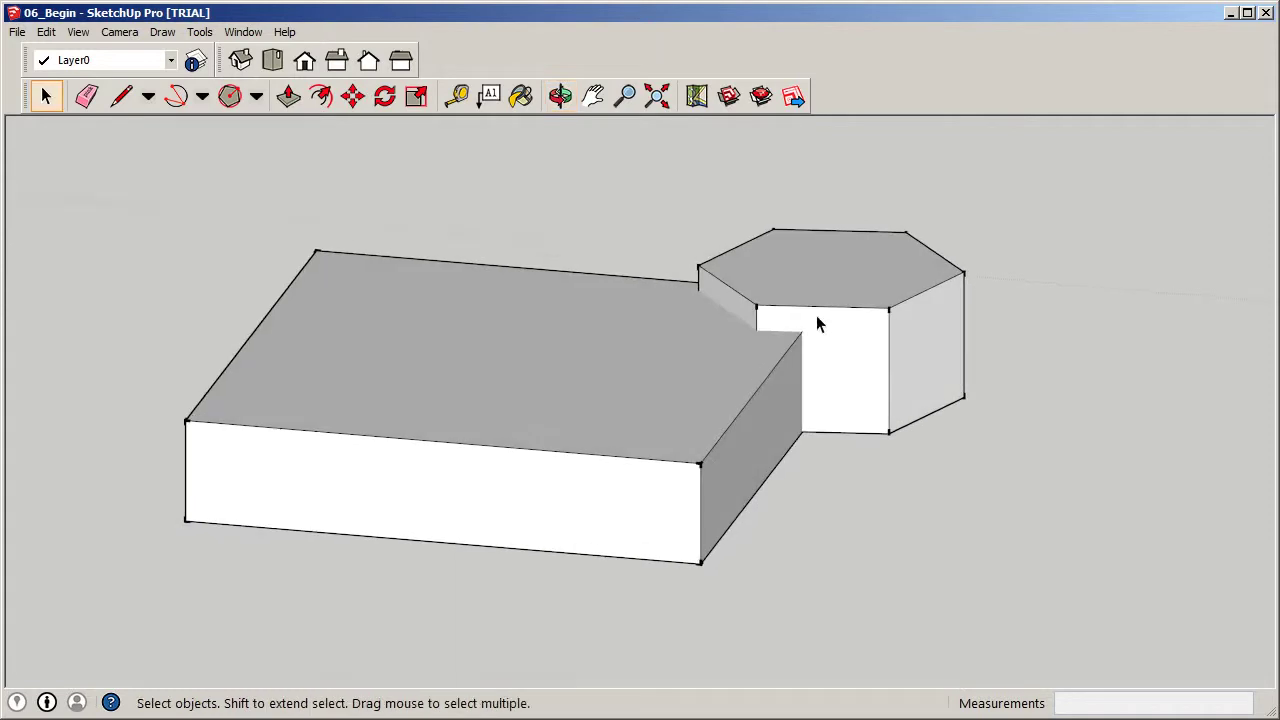
Select the hexagonal and square groups in turn to inspect their edges where the two volumes meet.
{"action": "scroll", "coordinate": [830, 345], "scroll_direction": "up", "scroll_amount": 4}
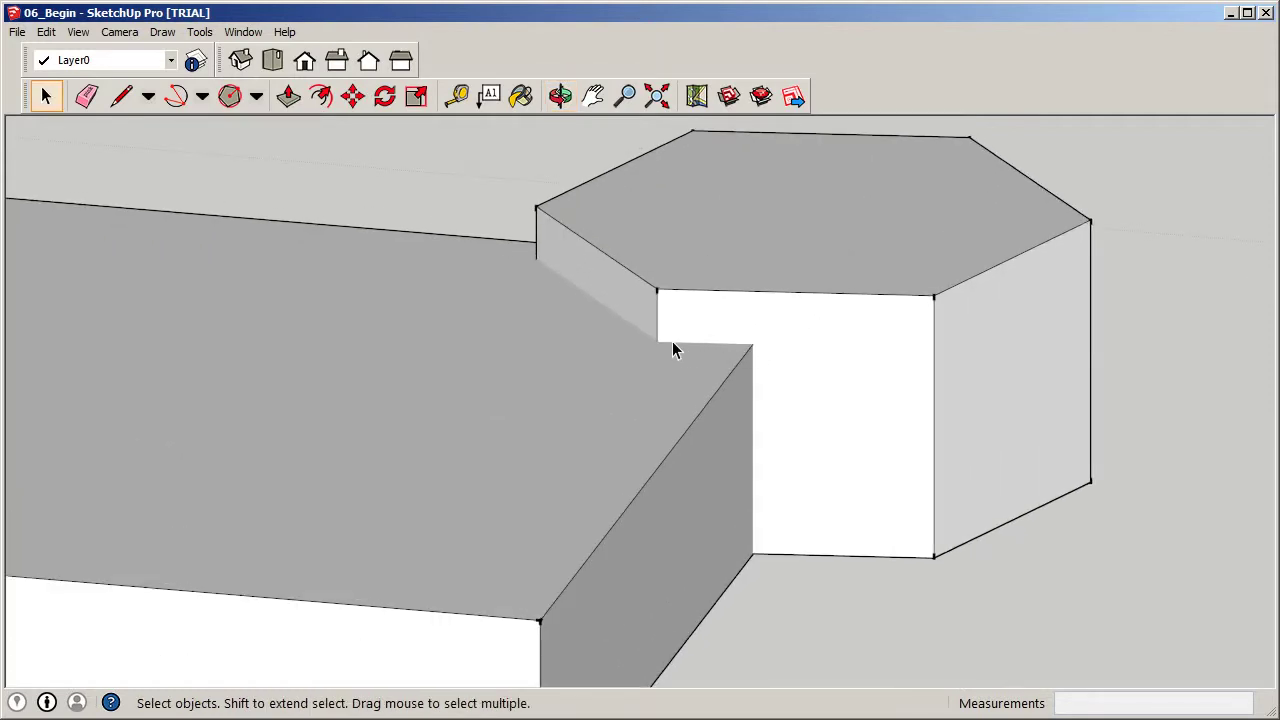
{"action": "left_click", "coordinate": [790, 328]}
{"action": "left_click", "coordinate": [734, 443]}
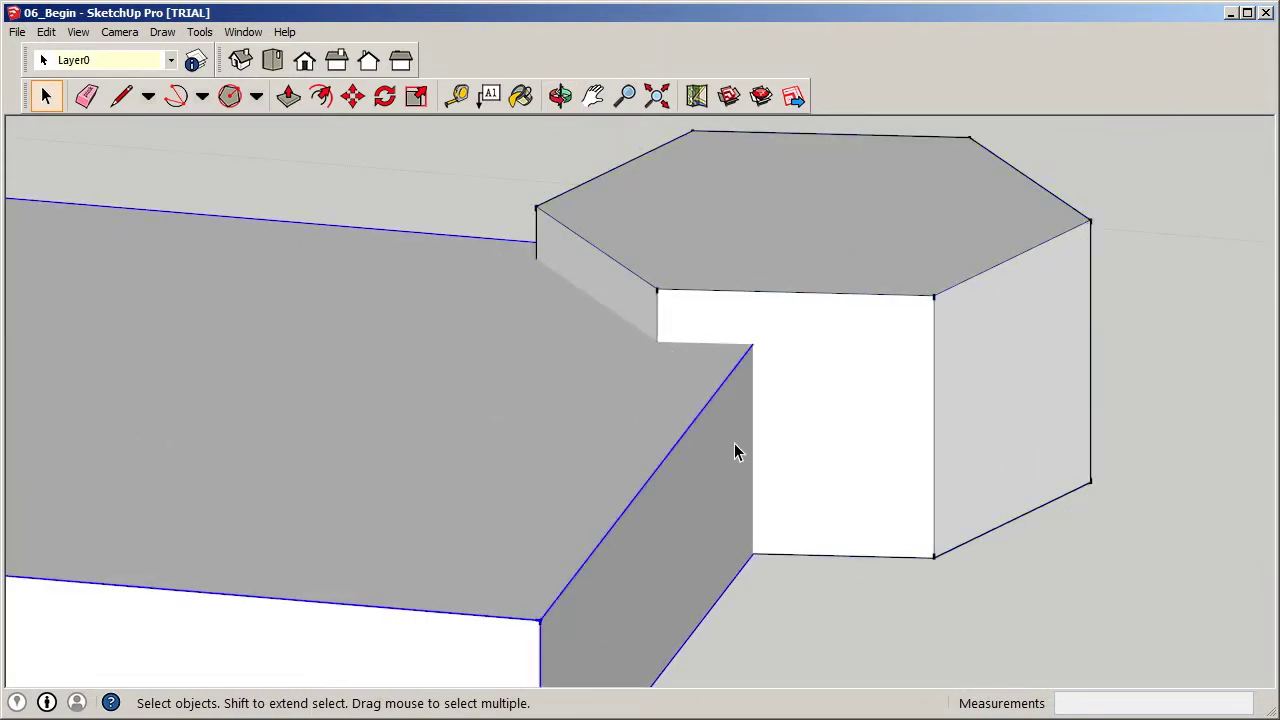
{"action": "scroll", "coordinate": [714, 385], "scroll_direction": "down", "scroll_amount": 1}
{"action": "left_click", "coordinate": [777, 548]}
{"action": "scroll", "coordinate": [760, 538], "scroll_direction": "up", "scroll_amount": 2}
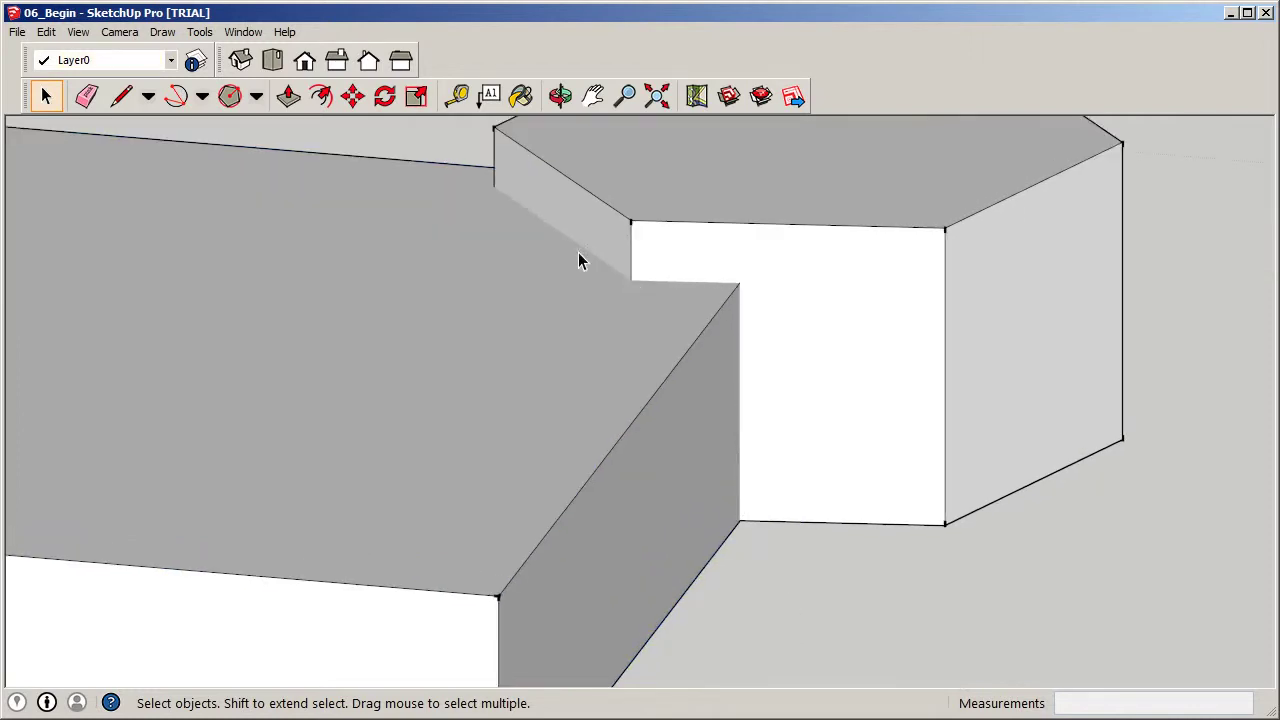
{"action": "scroll", "coordinate": [837, 366], "scroll_direction": "down", "scroll_amount": 5}
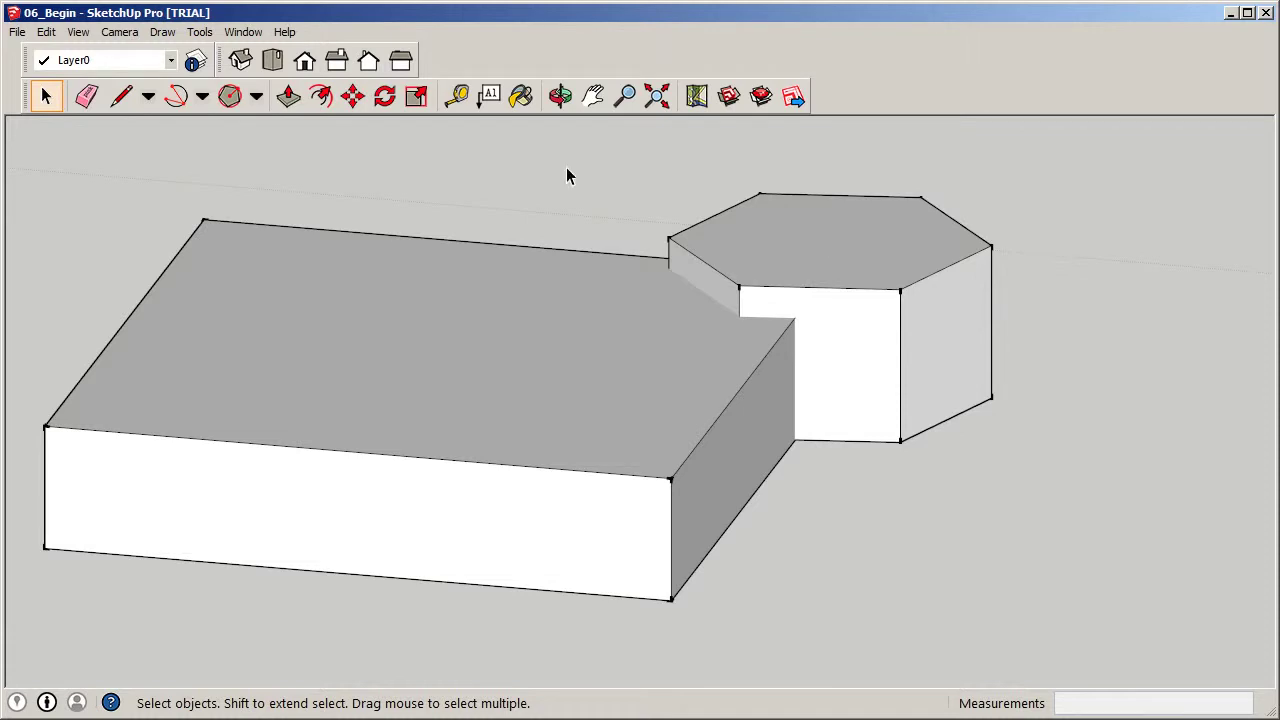
Switch the model's face style to X-ray.
{"action": "left_click", "coordinate": [80, 33]}
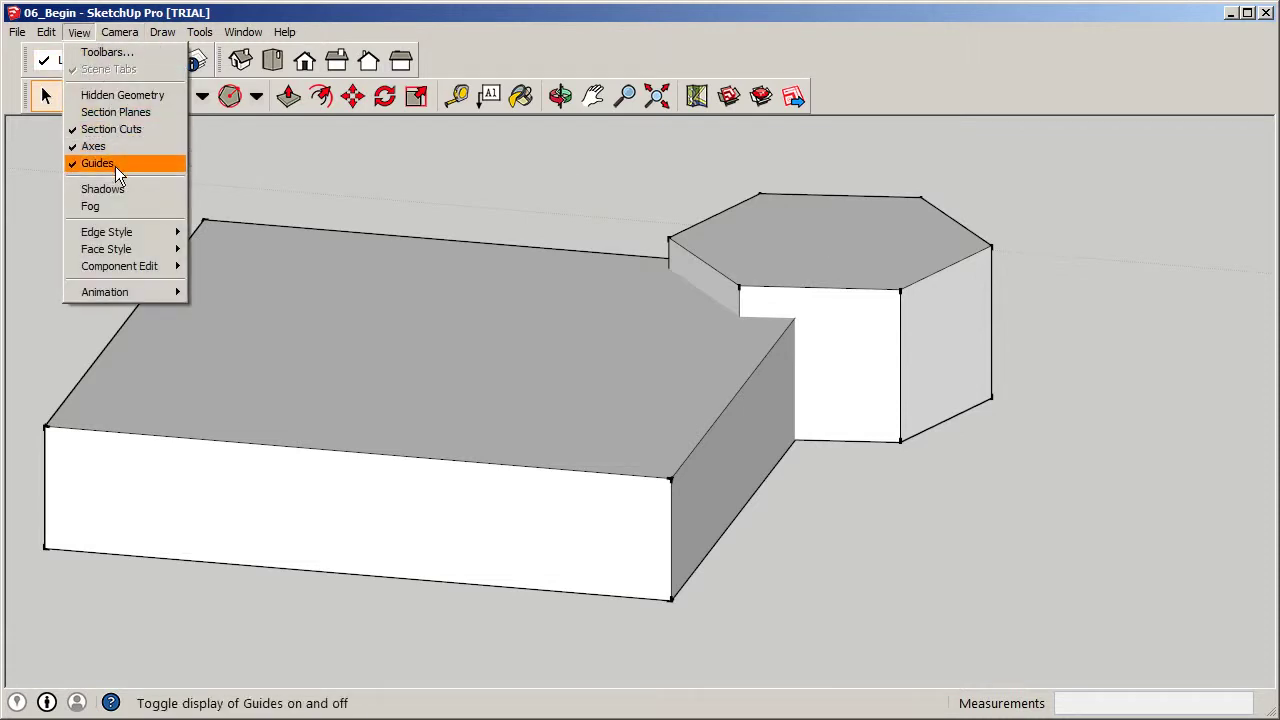
{"action": "mouse_move", "coordinate": [123, 250]}
{"action": "left_click", "coordinate": [212, 247]}
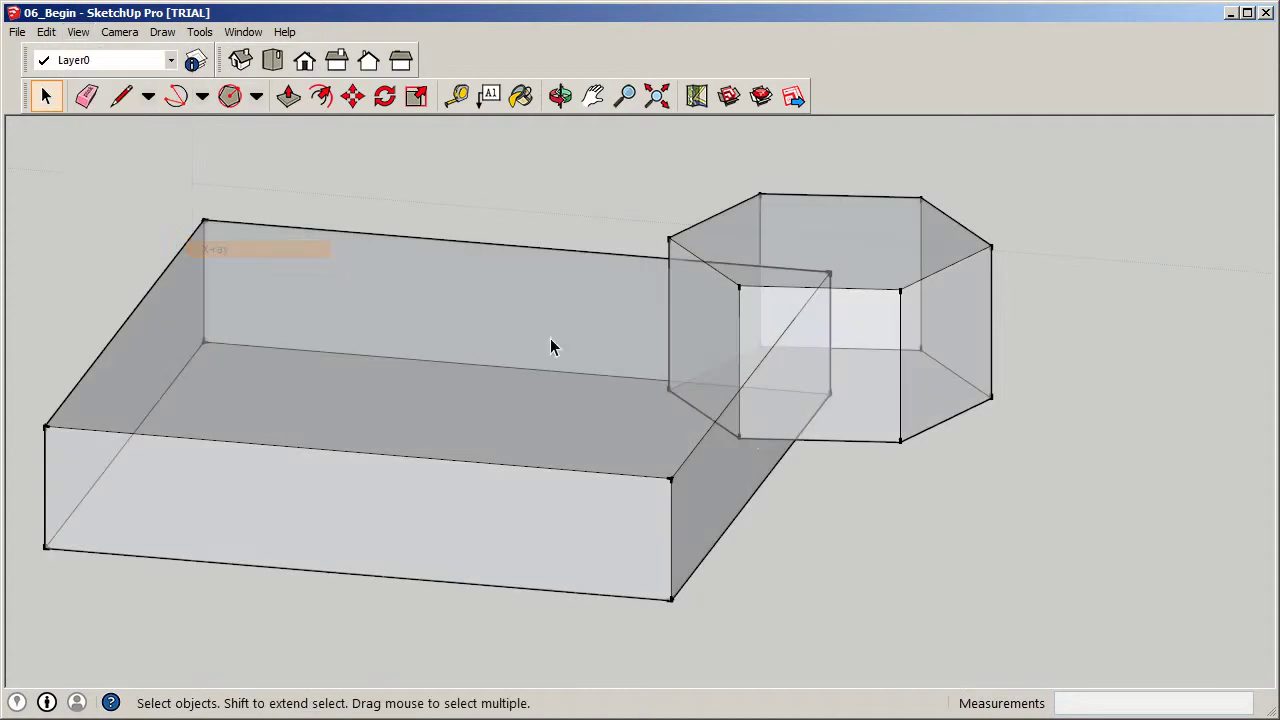
Examine in X-ray how the block's upper edge and faces pass through the sides of the hexagonal prism.
{"action": "middle_click_drag", "start_coordinate": [949, 492], "coordinate": [1025, 435]}
{"action": "scroll", "coordinate": [634, 300], "scroll_direction": "up", "scroll_amount": 5}
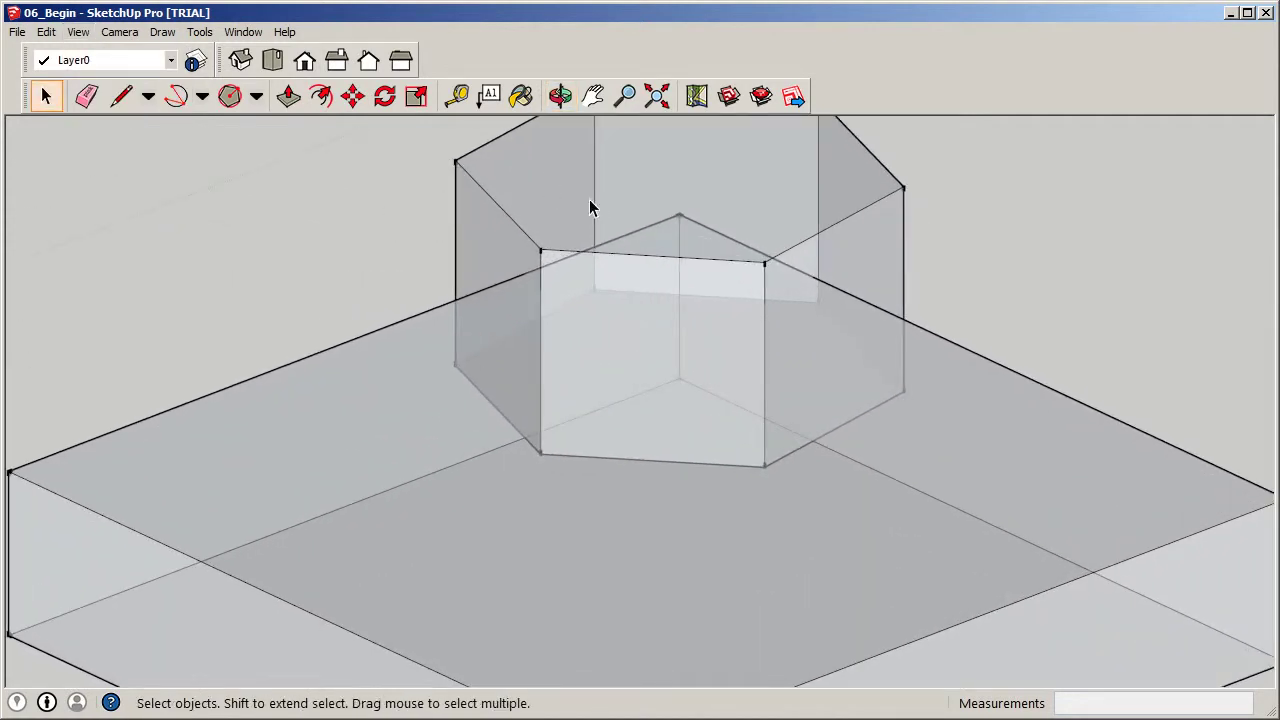
{"action": "scroll", "coordinate": [523, 277], "scroll_direction": "up", "scroll_amount": 2}
{"action": "scroll", "coordinate": [524, 303], "scroll_direction": "up", "scroll_amount": 1}
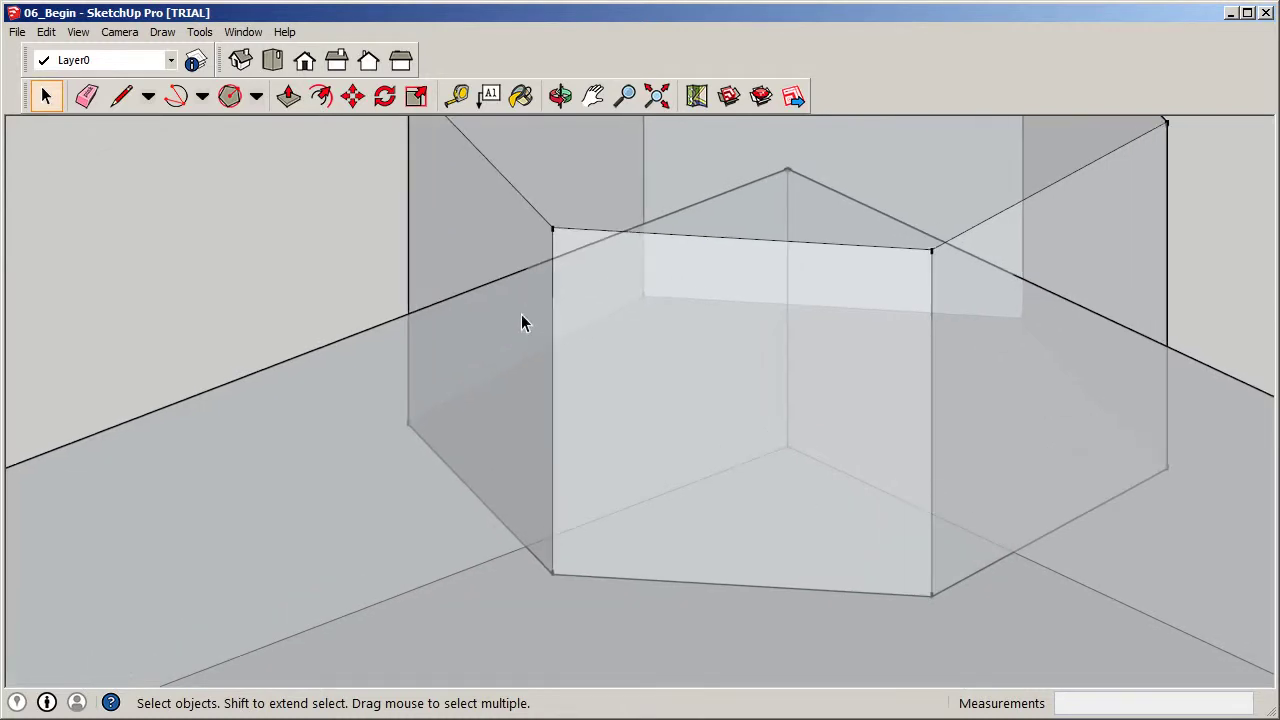
{"action": "scroll", "coordinate": [556, 247], "scroll_direction": "down", "scroll_amount": 1}
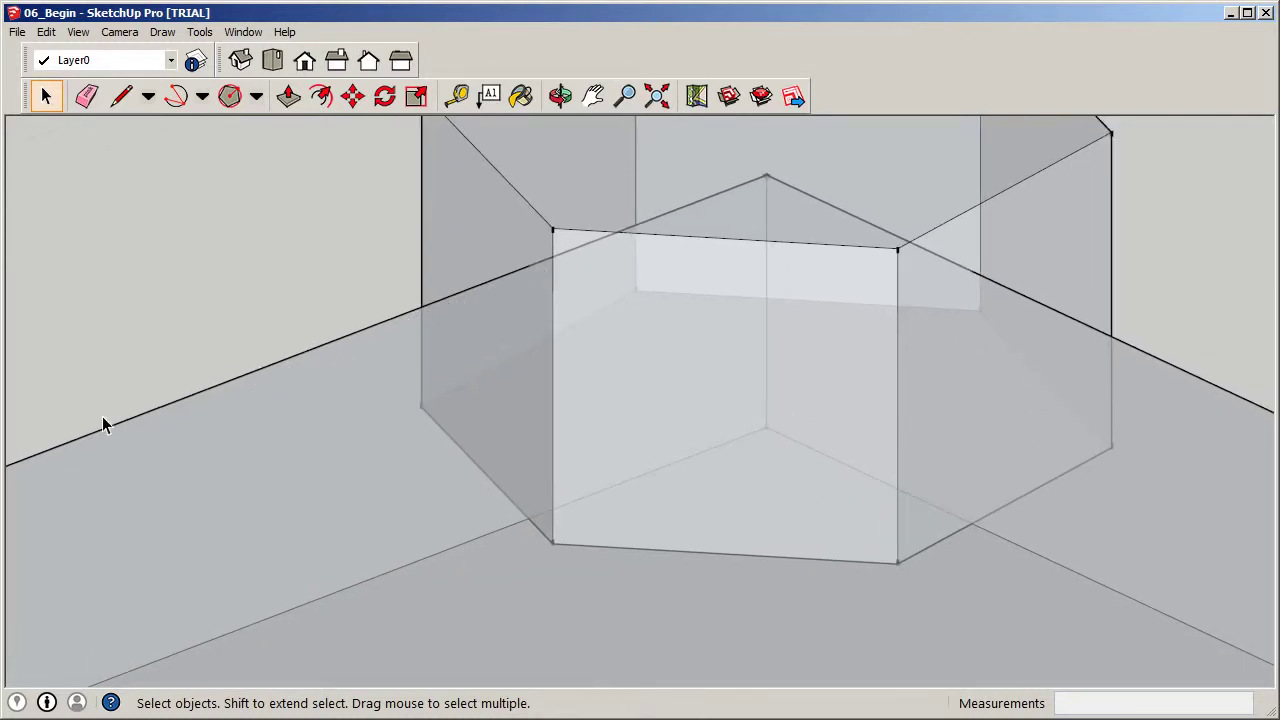
{"action": "middle_click_drag", "start_coordinate": [274, 366], "coordinate": [317, 331]}
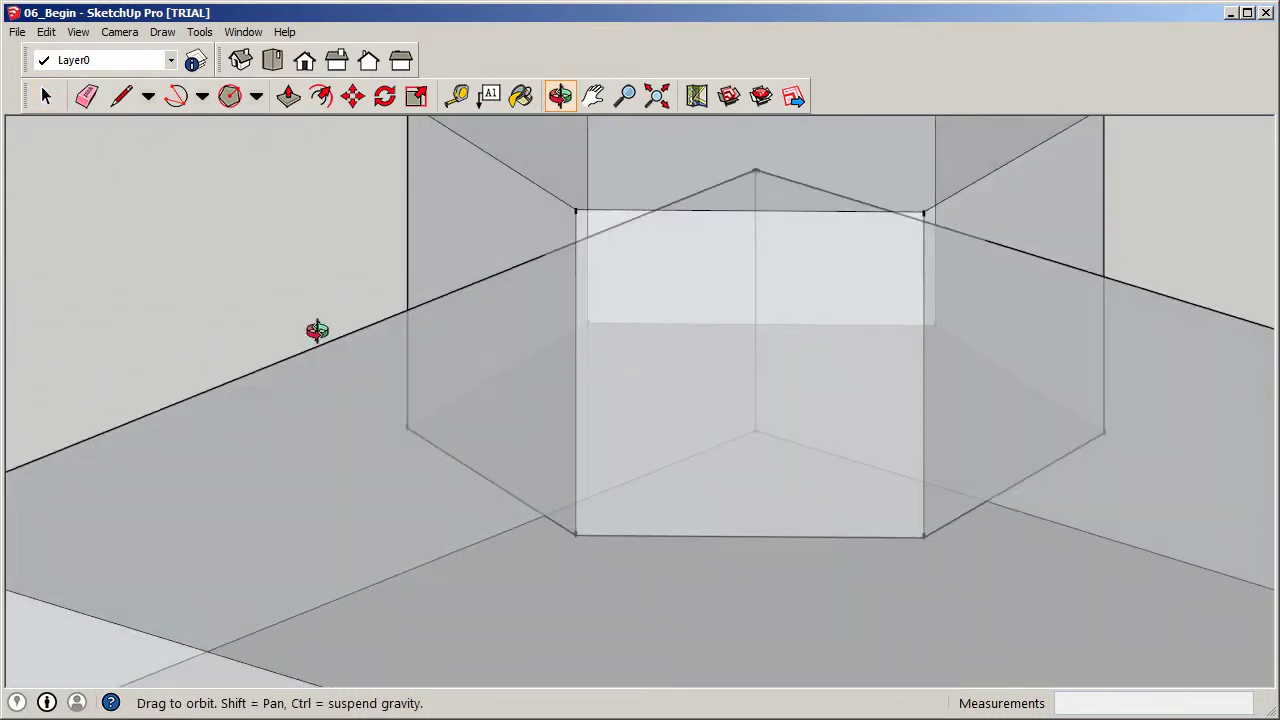
{"action": "scroll", "coordinate": [551, 258], "scroll_direction": "up", "scroll_amount": 3}
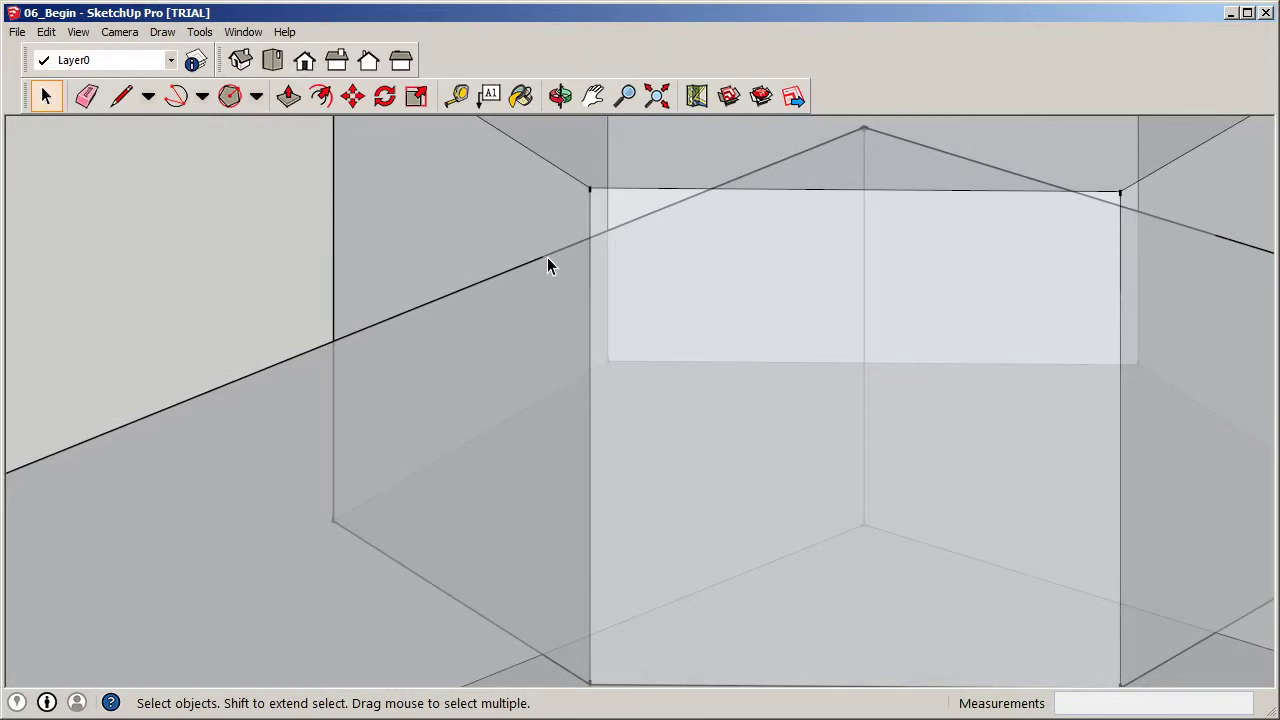
{"action": "scroll", "coordinate": [560, 258], "scroll_direction": "down", "scroll_amount": 1}
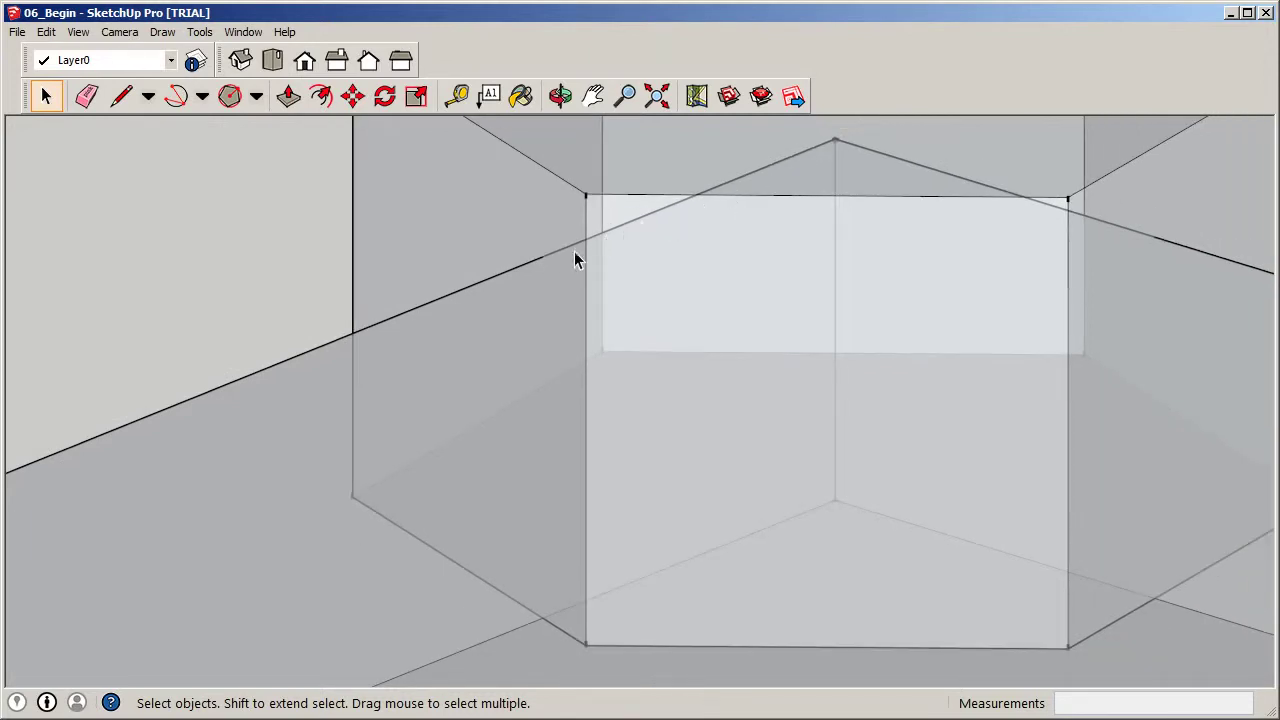
{"action": "scroll", "coordinate": [415, 402], "scroll_direction": "down", "scroll_amount": 2}
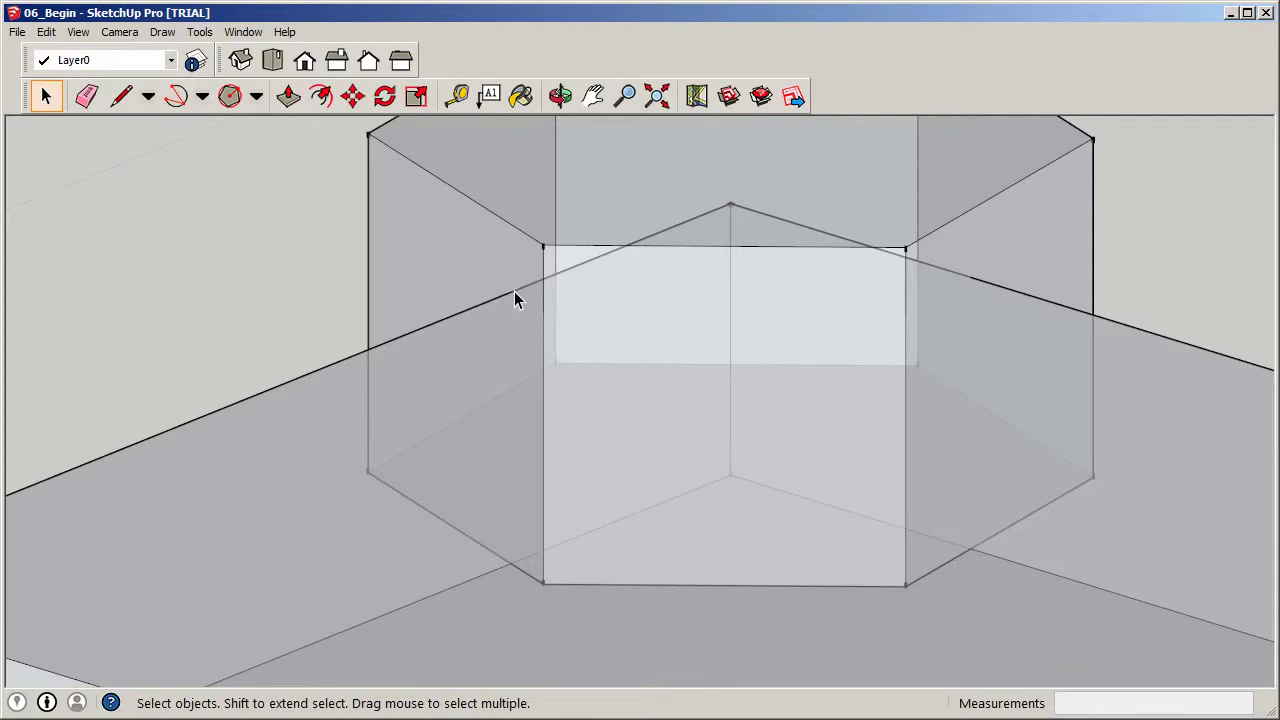
Probe with the Tape Measure tool the point where the block's upper edge meets the prism's side face.
{"action": "left_click", "coordinate": [115, 100]}
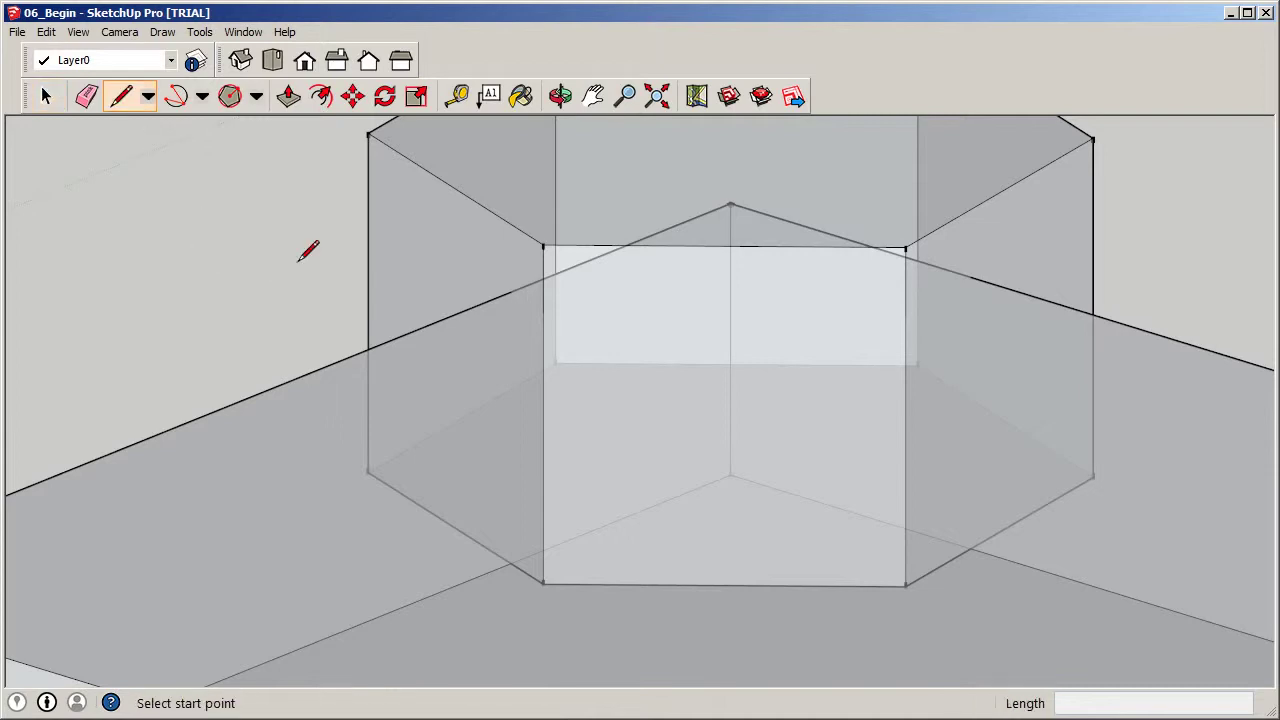
{"action": "left_click", "coordinate": [457, 95]}
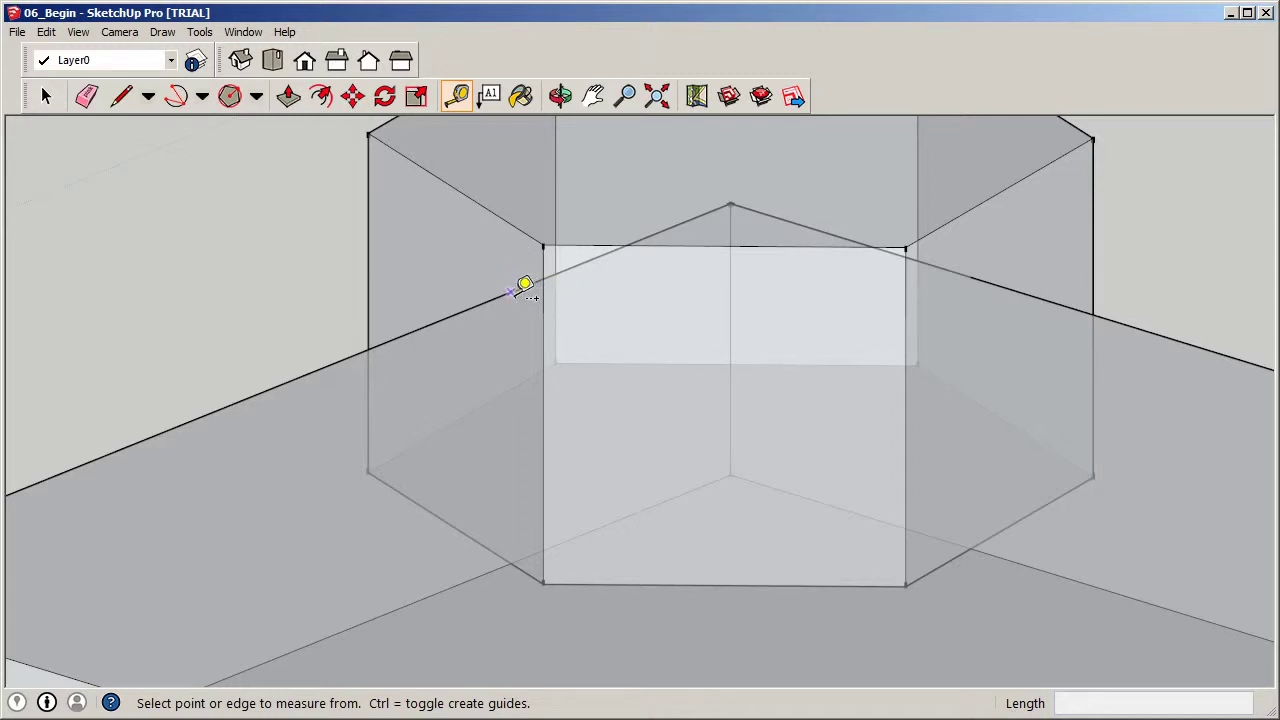
{"action": "scroll", "coordinate": [487, 468], "scroll_direction": "down", "scroll_amount": 1}
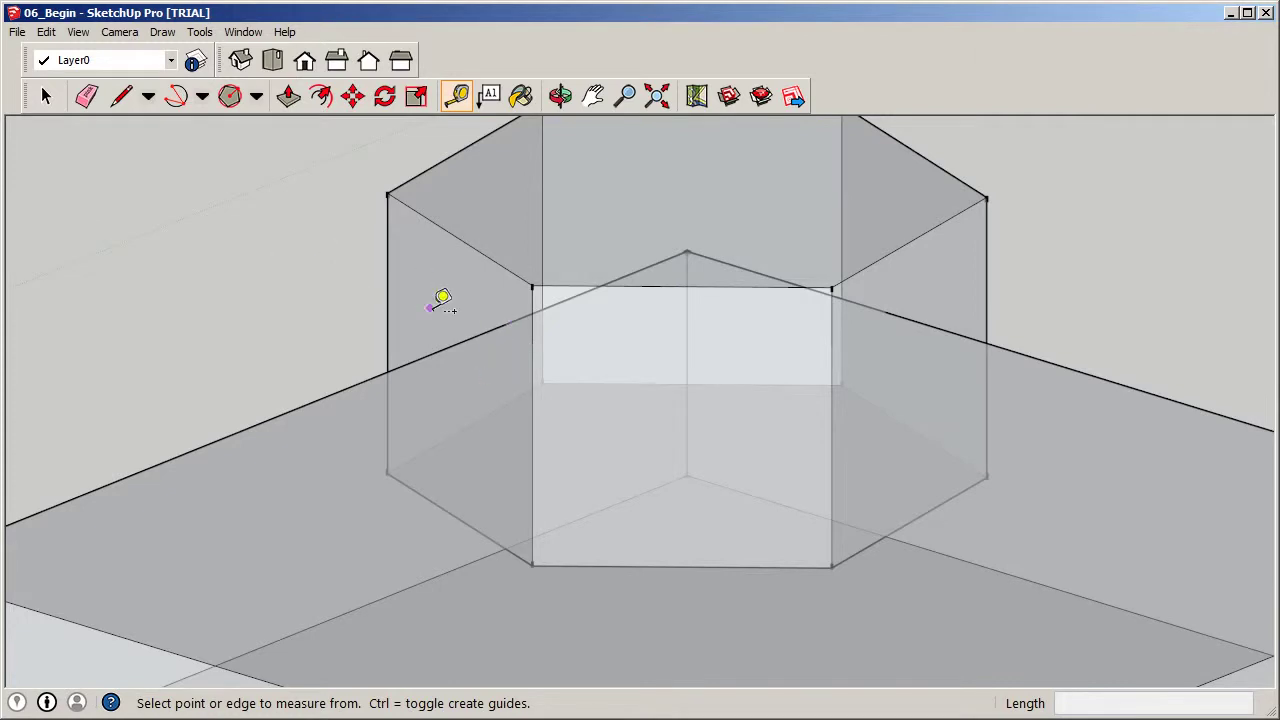
{"action": "left_click", "coordinate": [45, 100]}
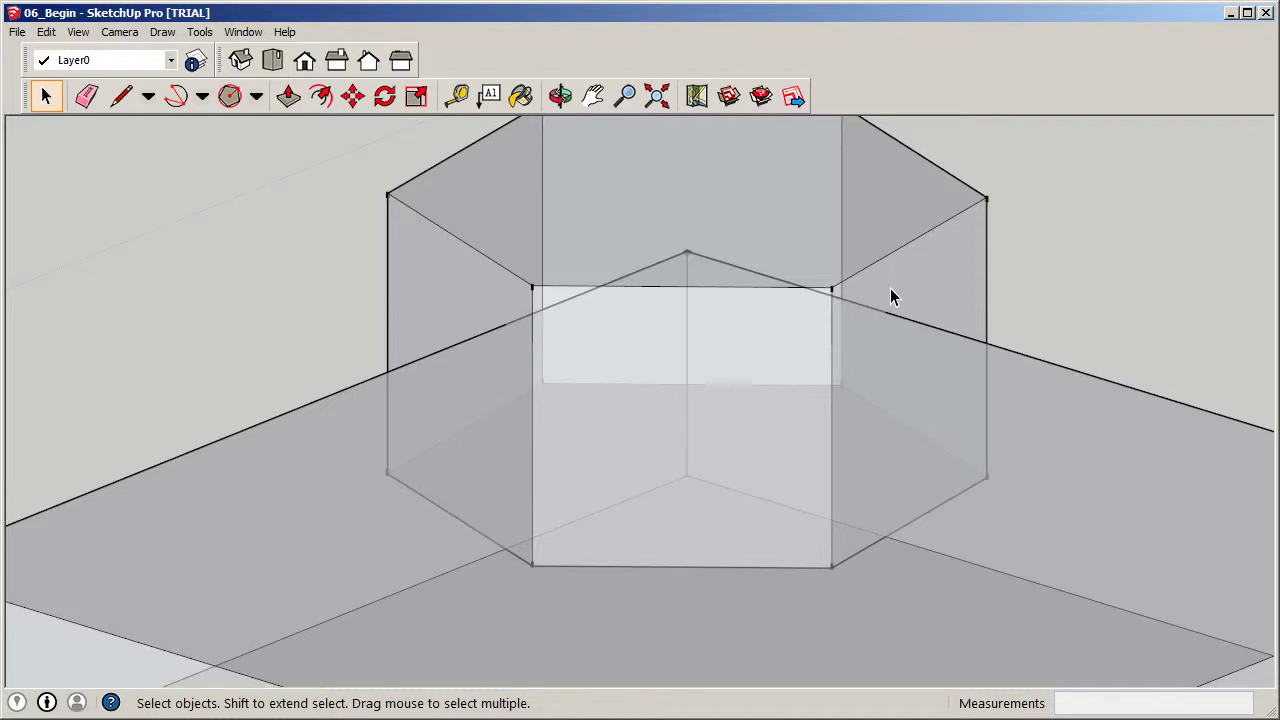
Intersect the square block group's faces with the model.
{"action": "scroll", "coordinate": [486, 386], "scroll_direction": "down", "scroll_amount": 2}
{"action": "middle_click_drag", "start_coordinate": [486, 386], "coordinate": [472, 412]}
{"action": "scroll", "coordinate": [530, 352], "scroll_direction": "down", "scroll_amount": 2}
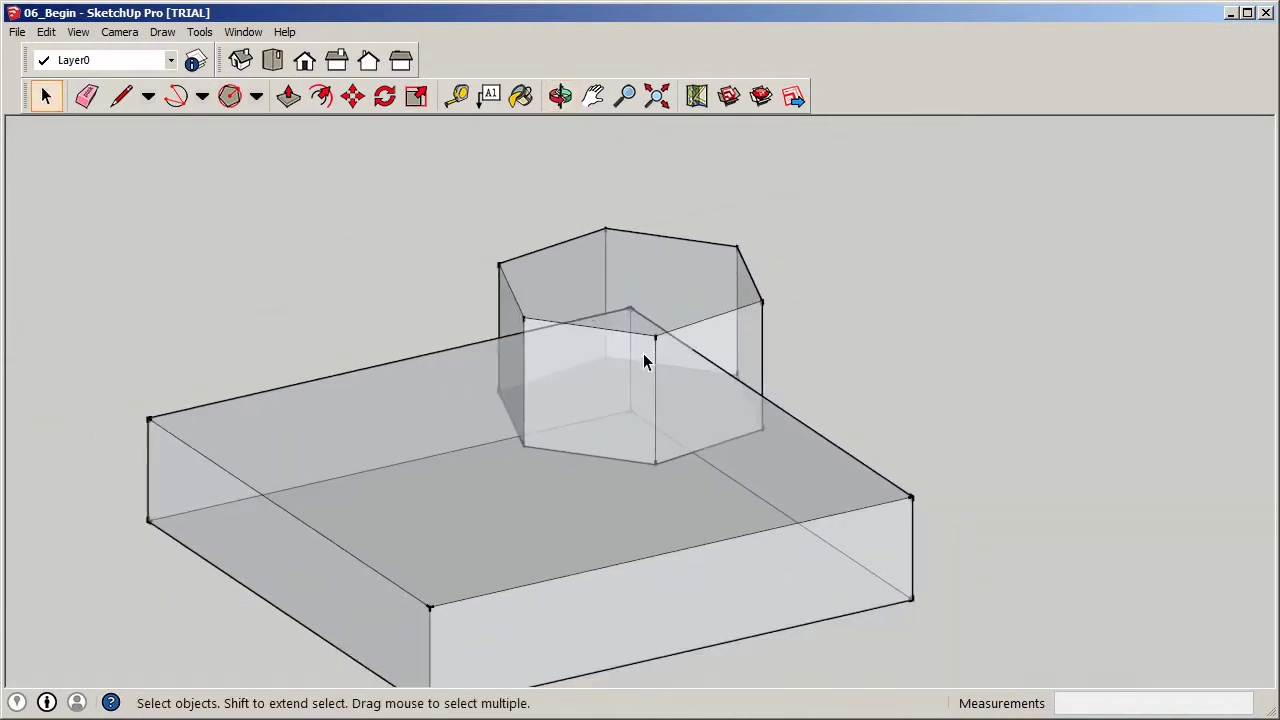
{"action": "scroll", "coordinate": [763, 363], "scroll_direction": "up", "scroll_amount": 2}
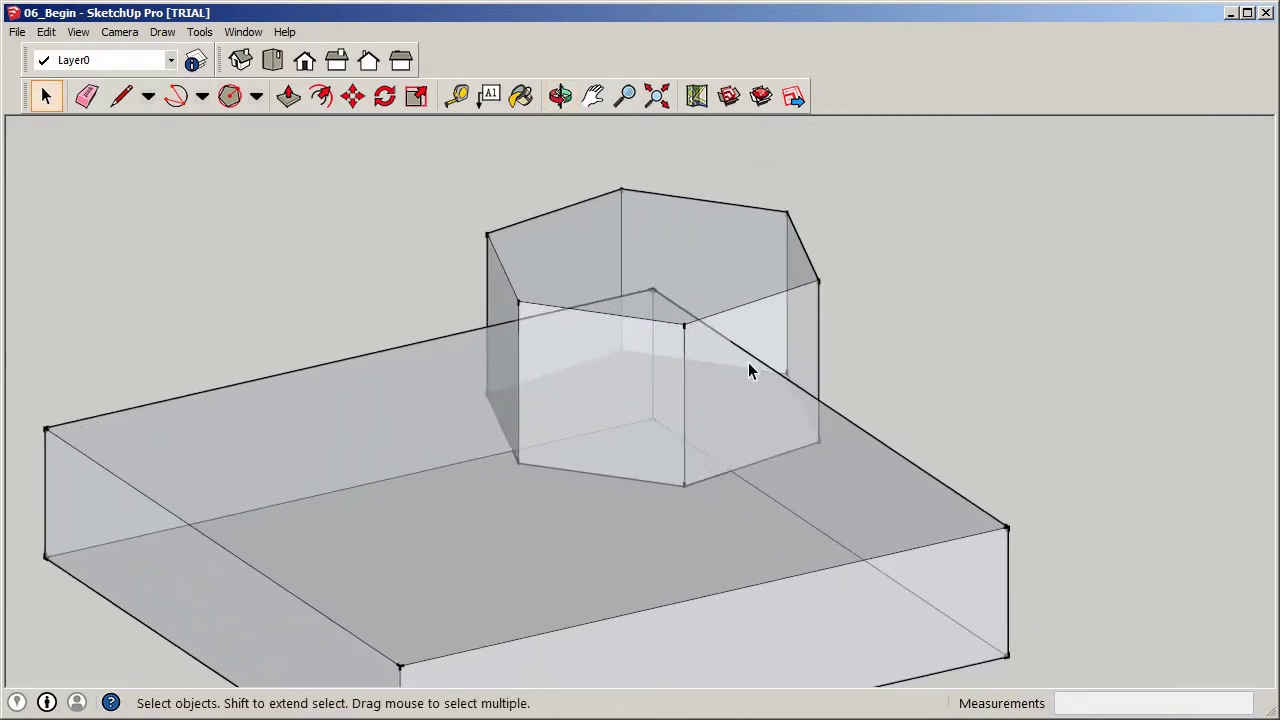
{"action": "left_click", "coordinate": [829, 423]}
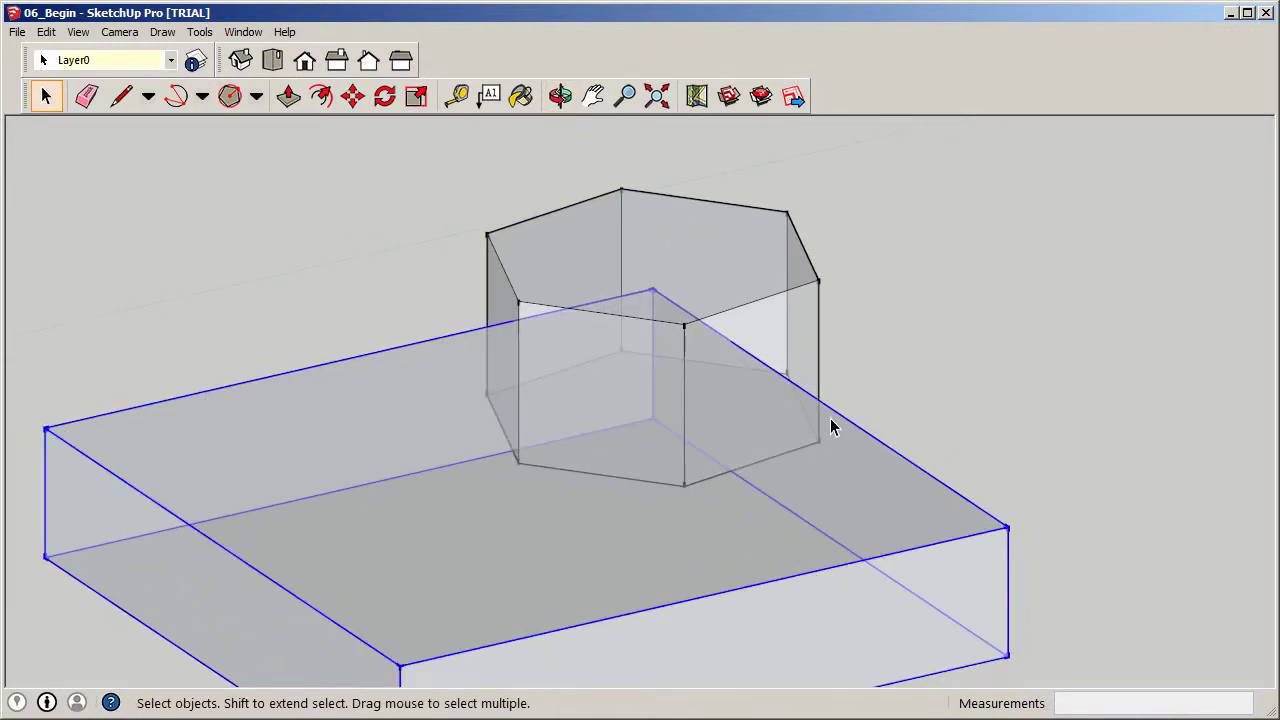
{"action": "right_click", "coordinate": [832, 416]}
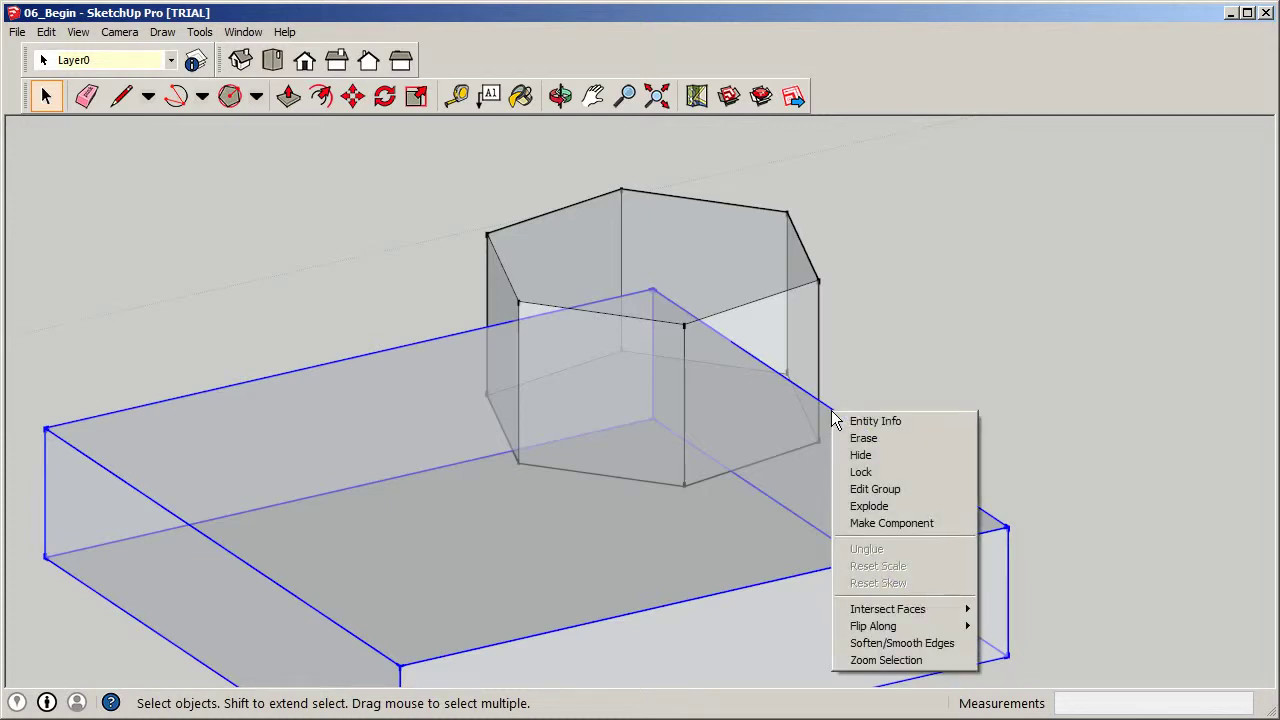
{"action": "mouse_move", "coordinate": [855, 615]}
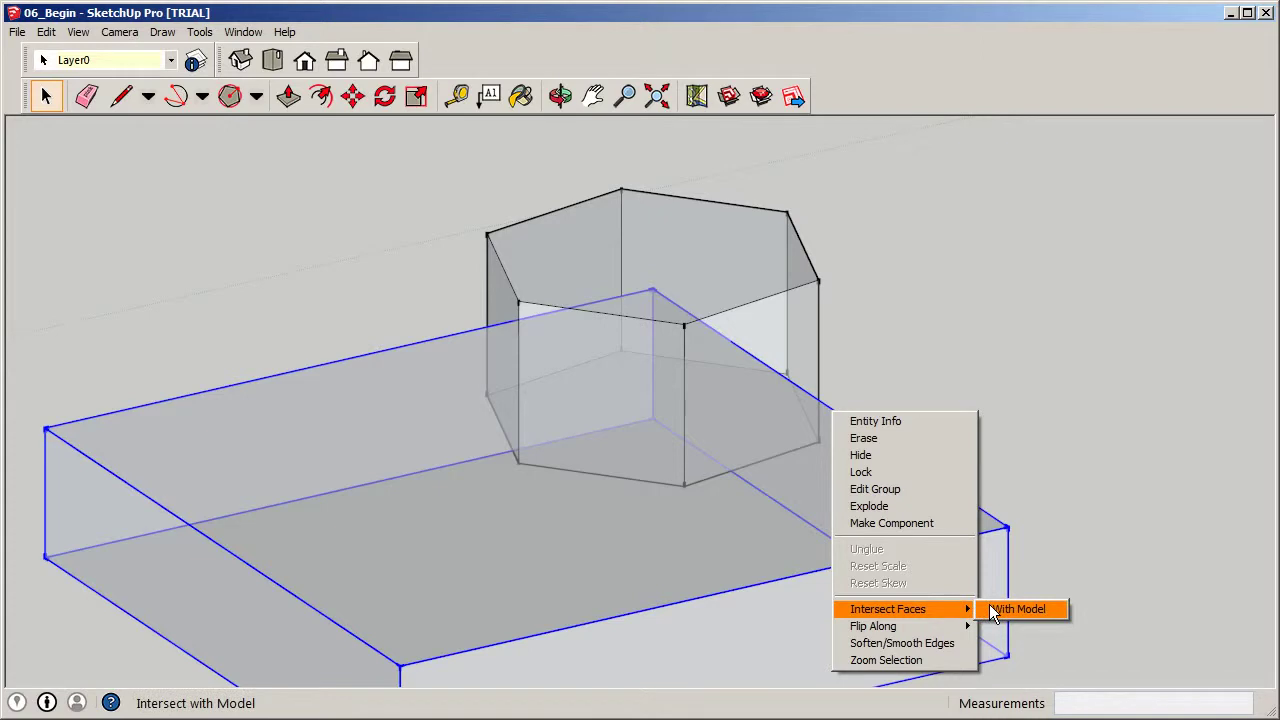
{"action": "left_click", "coordinate": [1017, 609]}
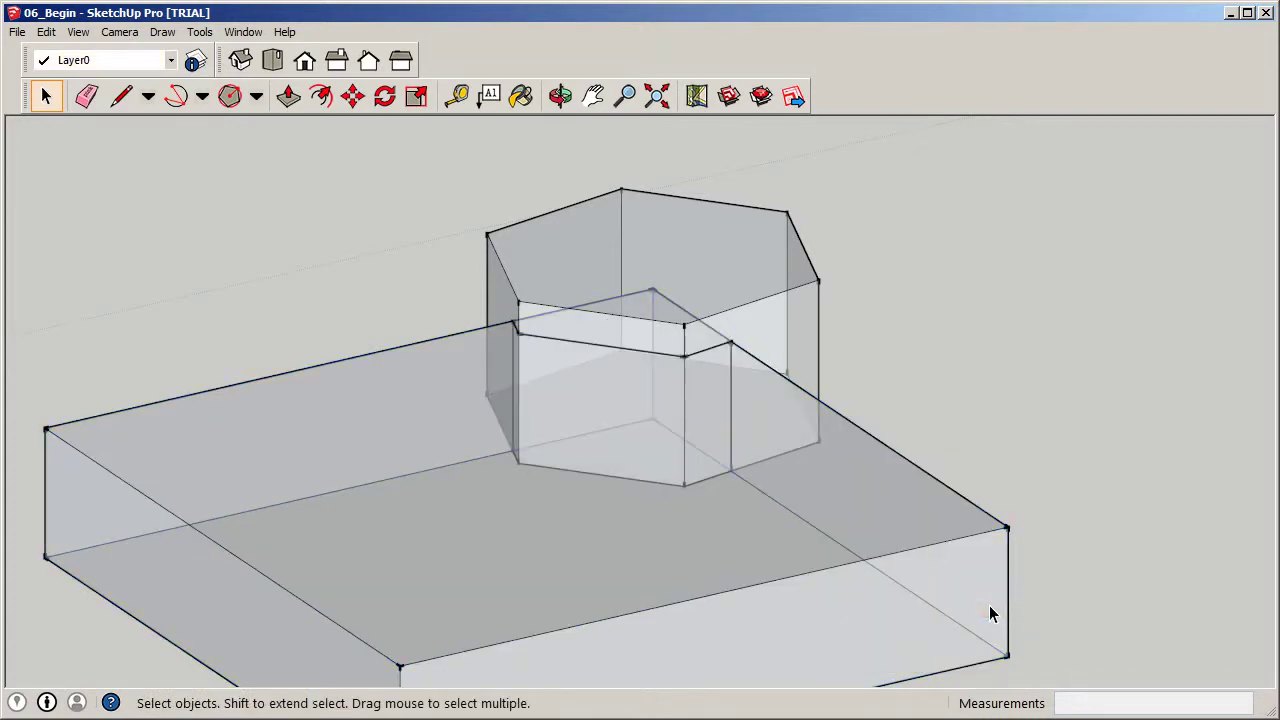
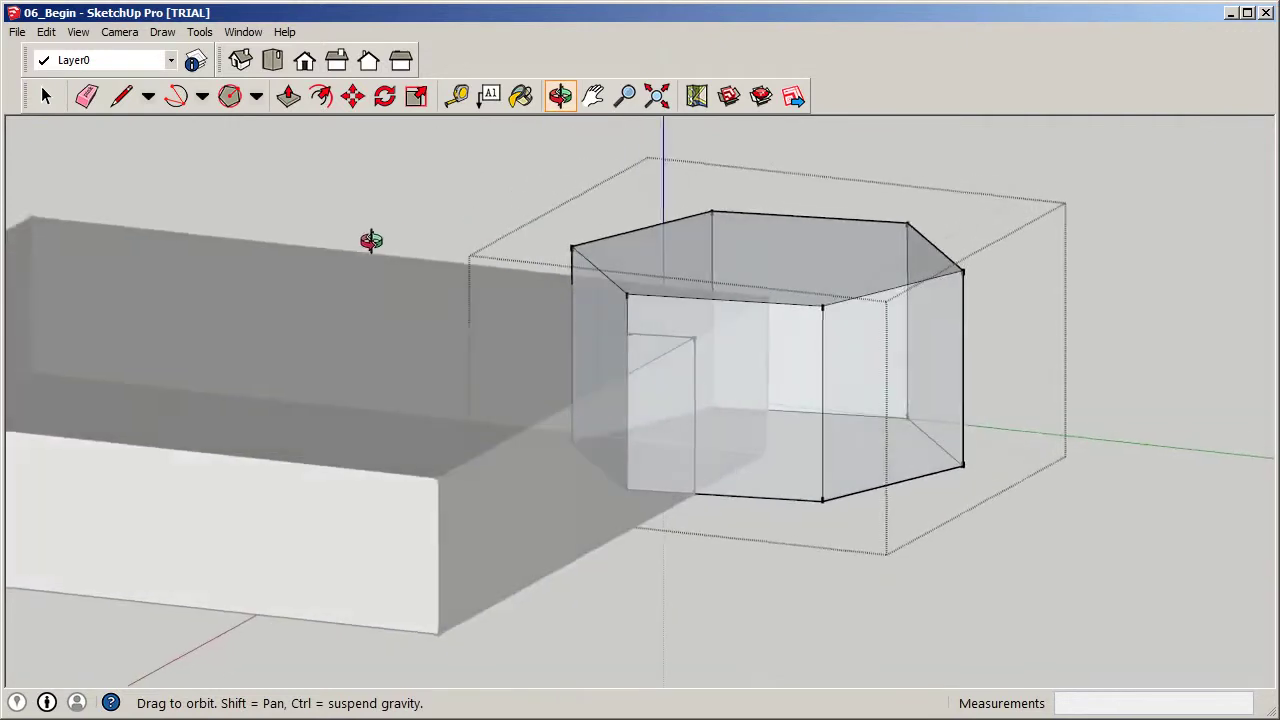
Leave group editing and switch the model's face style to Wireframe.
{"action": "key", "text": "space"}
{"action": "scroll", "coordinate": [697, 373], "scroll_direction": "down", "scroll_amount": 2}
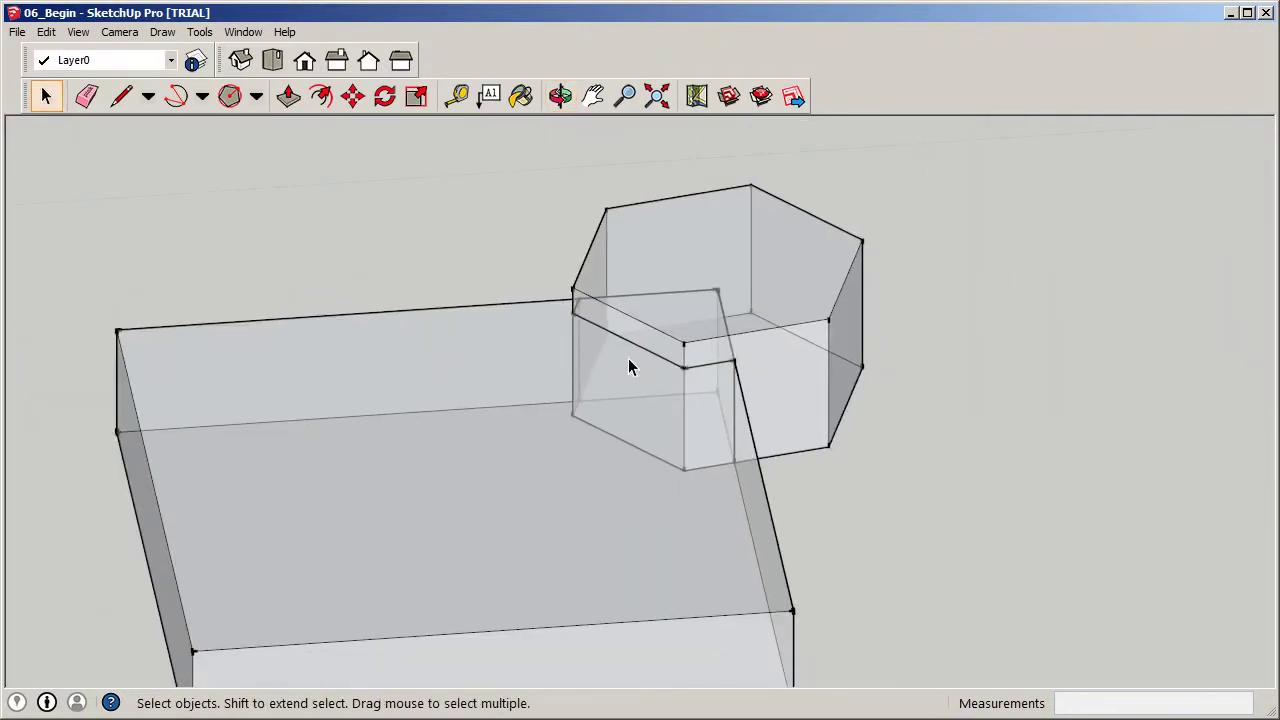
{"action": "left_click", "coordinate": [78, 33]}
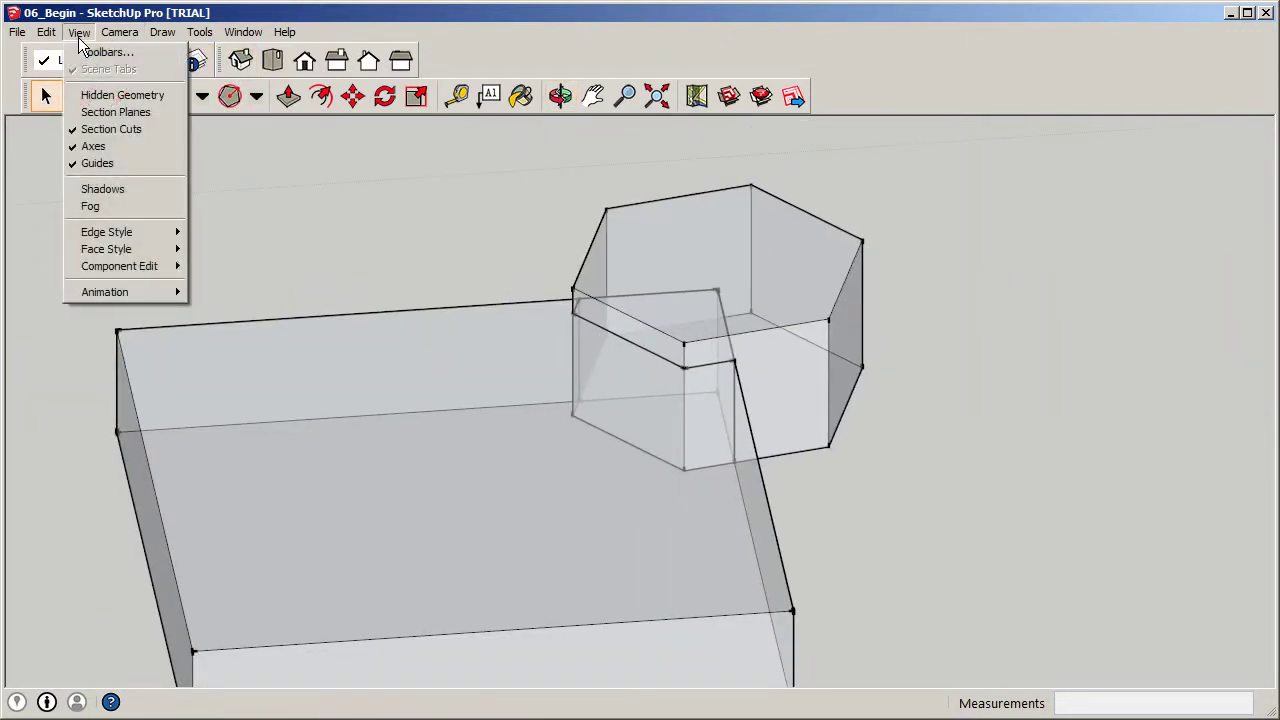
{"action": "mouse_move", "coordinate": [132, 255]}
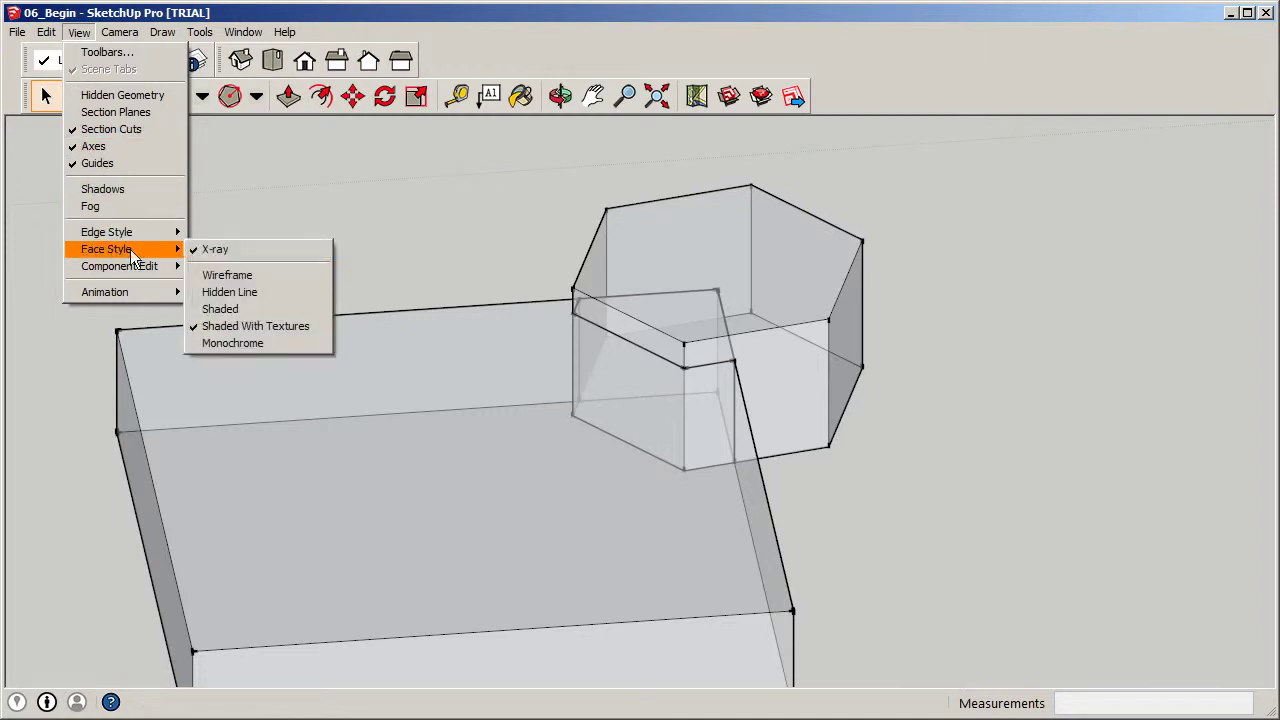
{"action": "left_click", "coordinate": [205, 275]}
{"action": "middle_click_drag", "start_coordinate": [862, 395], "coordinate": [1089, 366]}
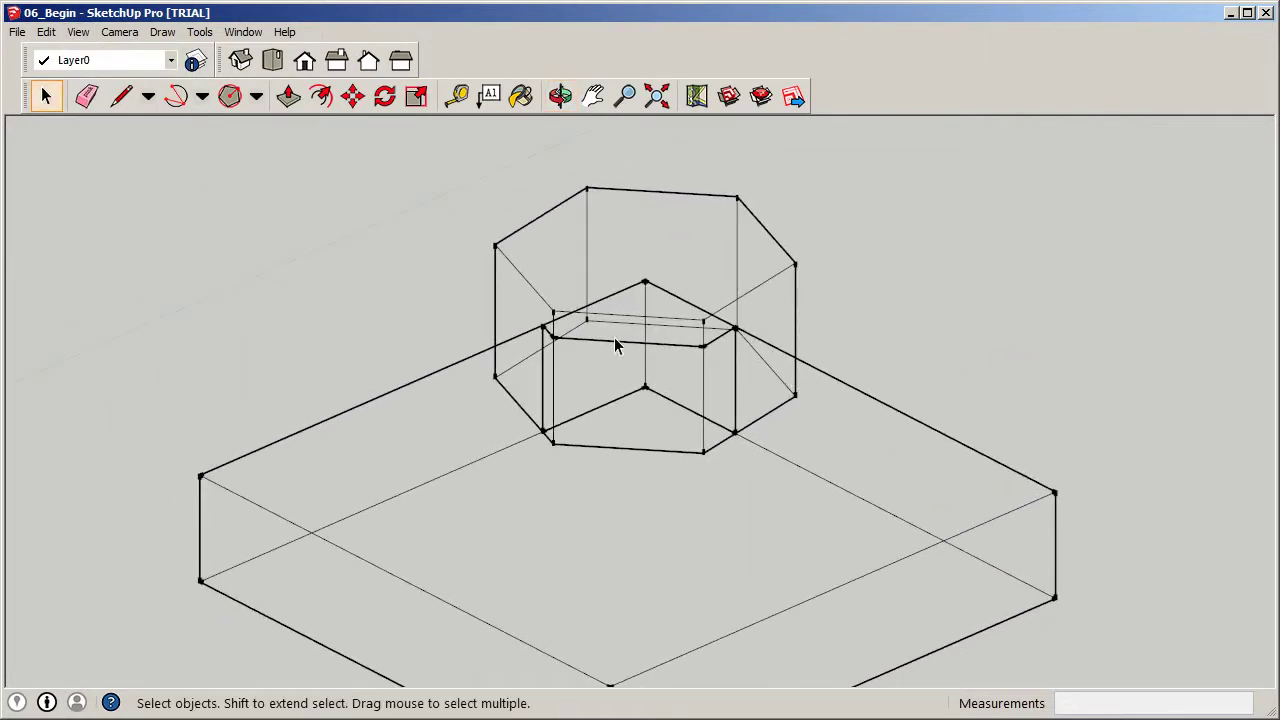
Open the square block group for editing at its corner inside the hexagonal prism.
{"action": "scroll", "coordinate": [615, 340], "scroll_direction": "up", "scroll_amount": 3}
{"action": "double_click", "coordinate": [633, 270]}
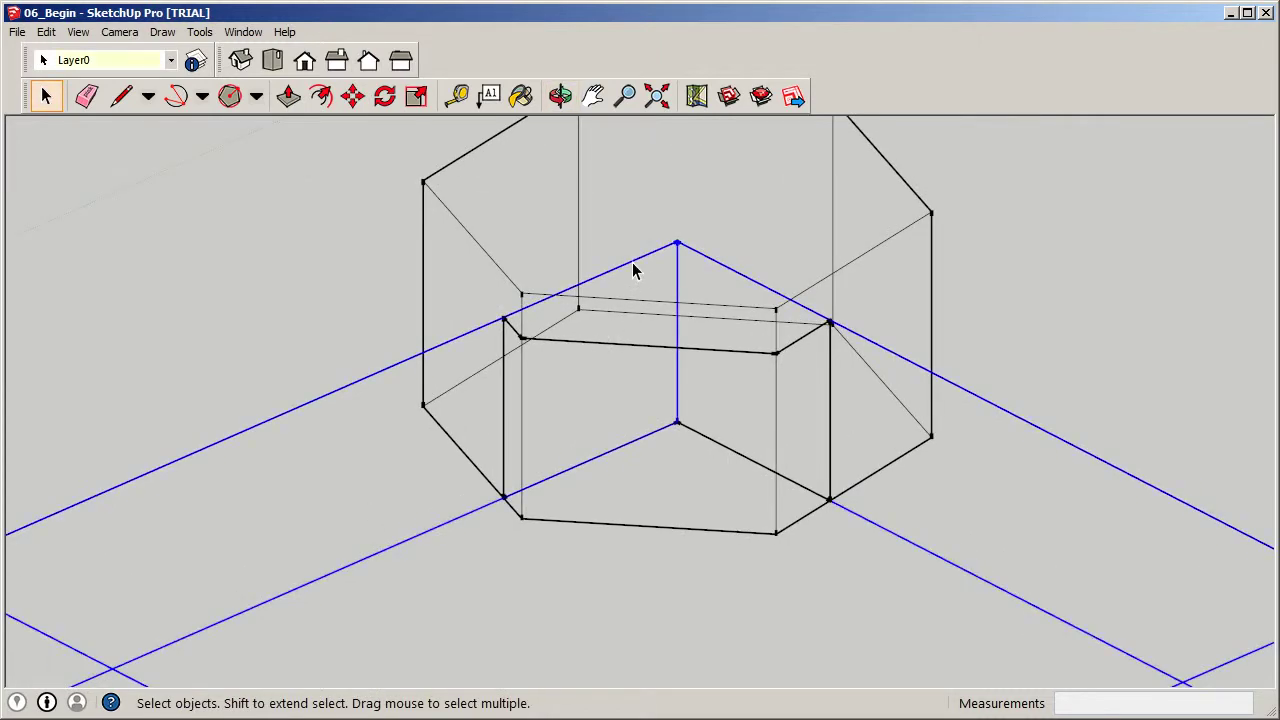
{"action": "double_click", "coordinate": [678, 426]}
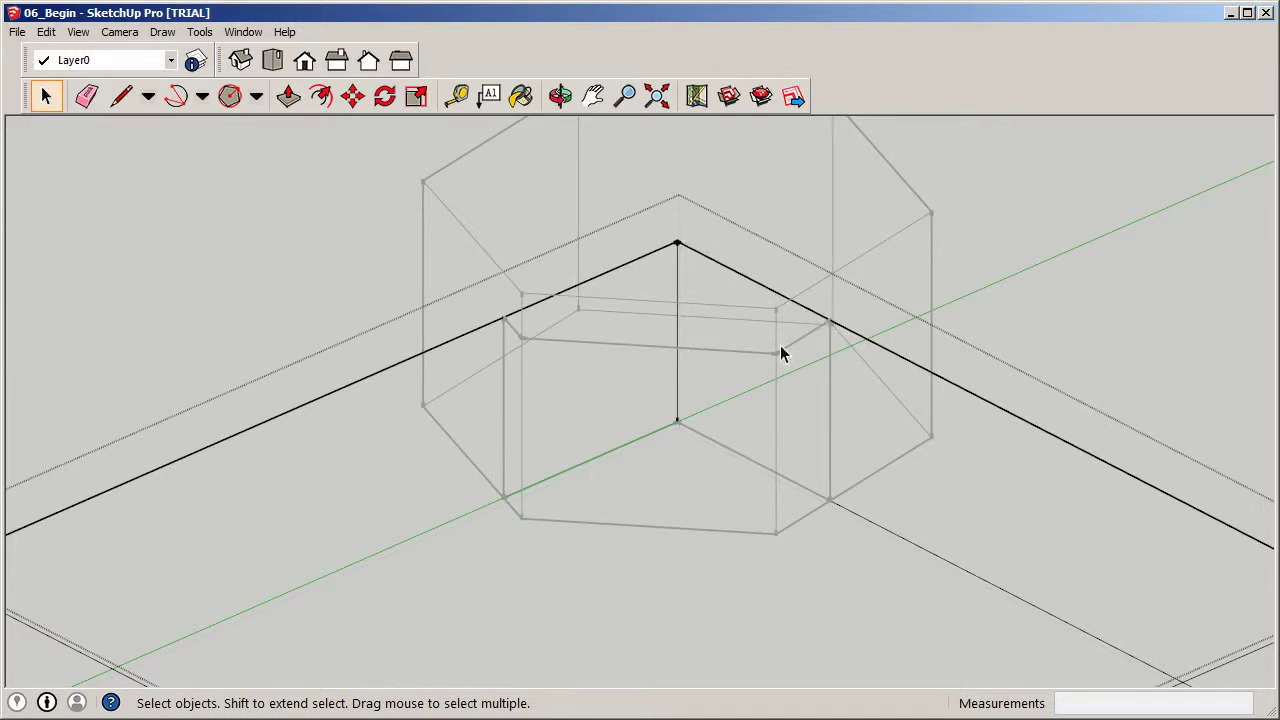
Split the block's upper edge that runs perpendicular to the green axis with a line about 22' long, from the overlapped corner to the prism's intersection point.
{"action": "left_click", "coordinate": [721, 278]}
{"action": "scroll", "coordinate": [660, 243], "scroll_direction": "down", "scroll_amount": 2}
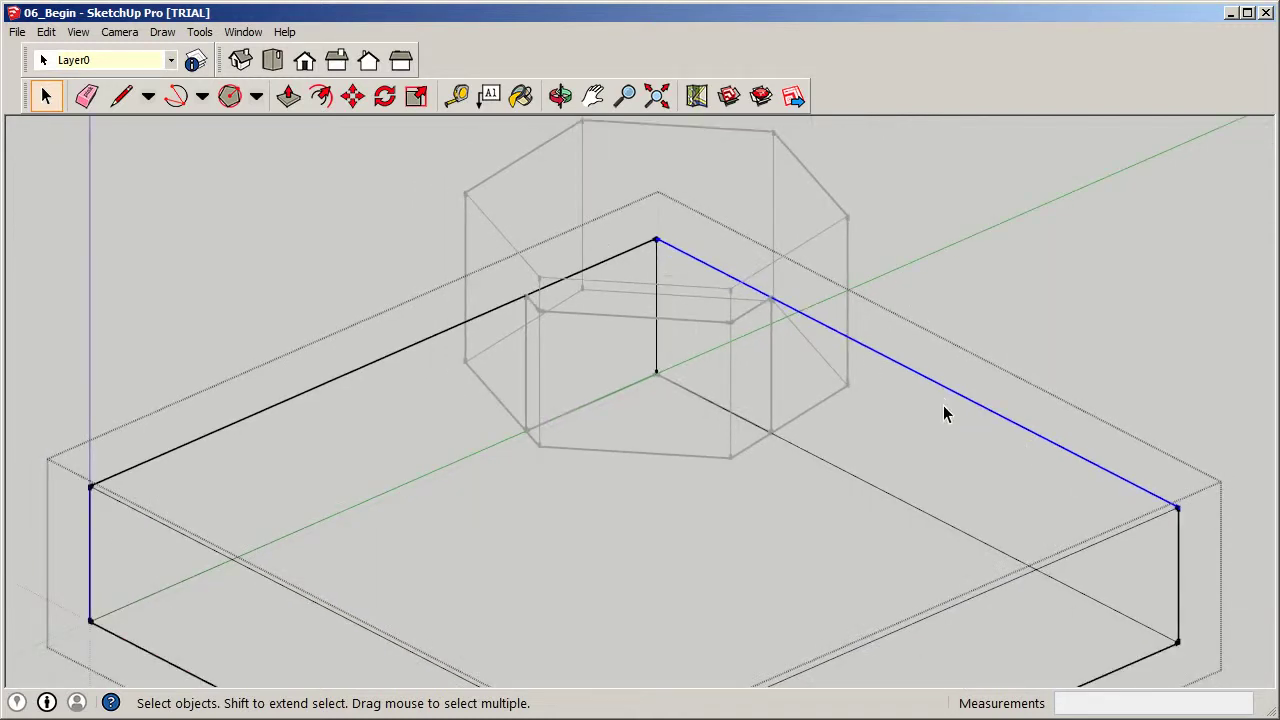
{"action": "left_click", "coordinate": [116, 98]}
{"action": "left_click", "coordinate": [655, 240]}
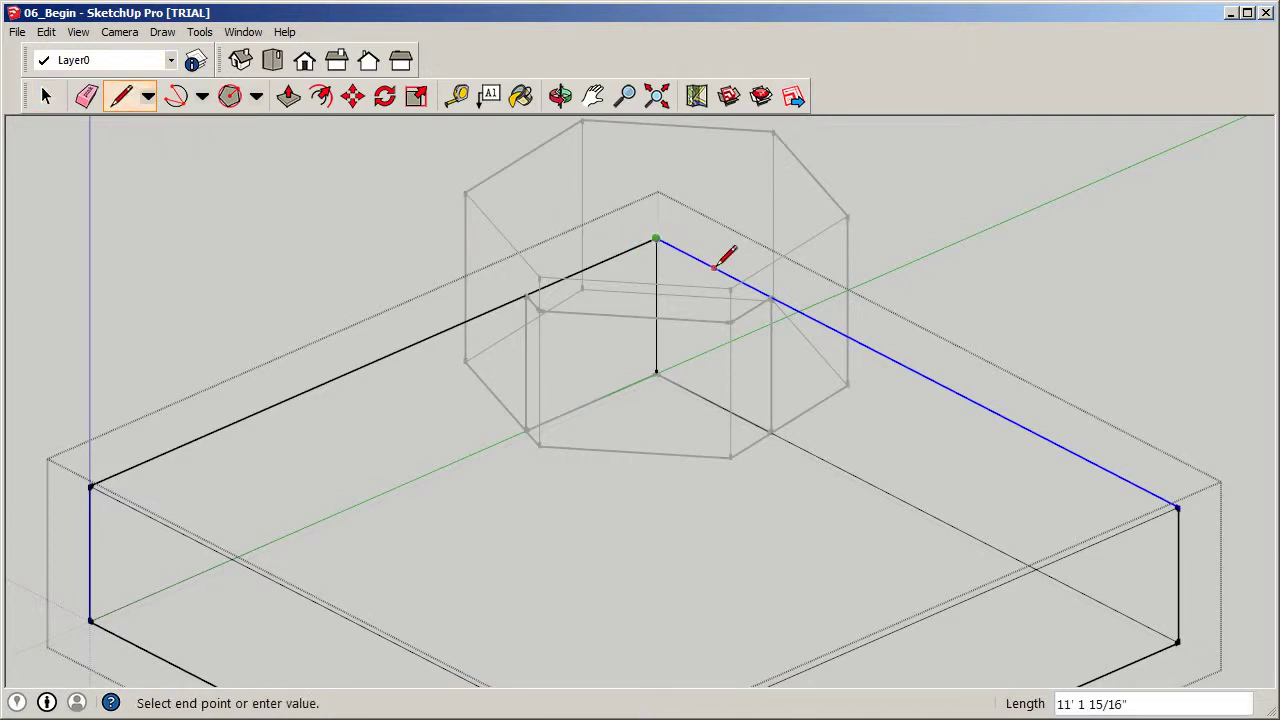
{"action": "left_click", "coordinate": [771, 297]}
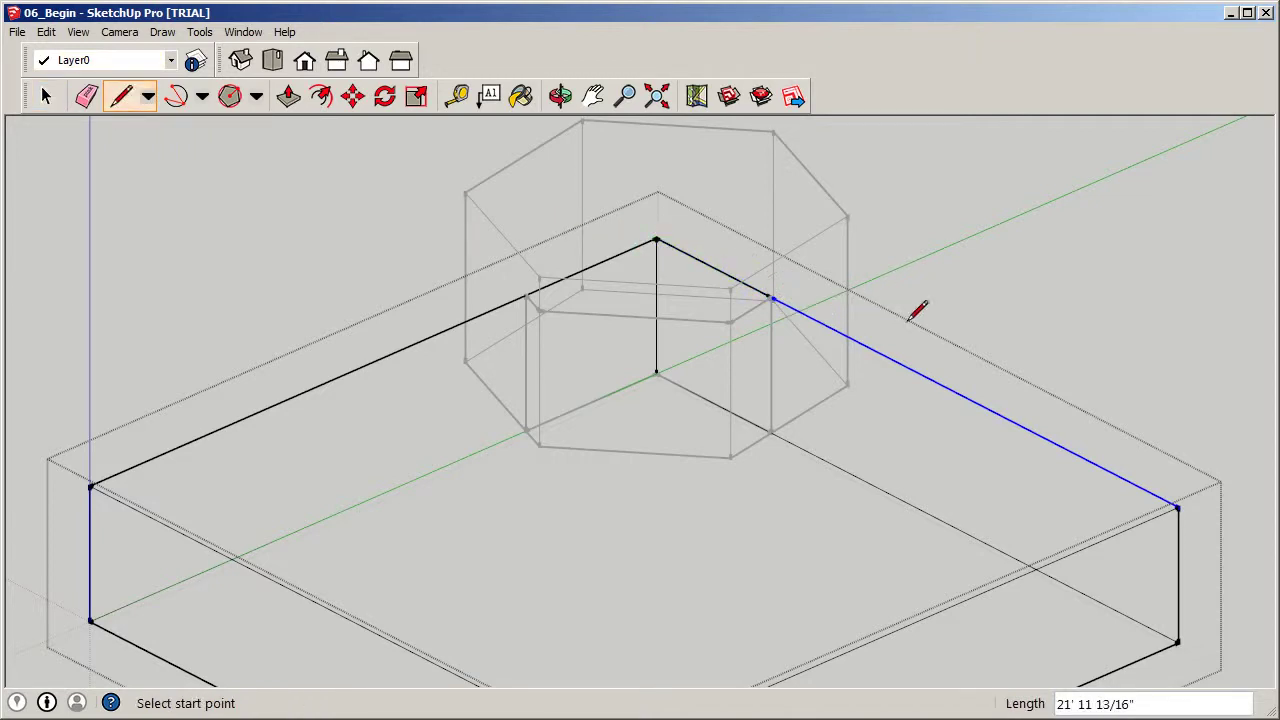
Erase the split-off segment of the block's upper edge that lies inside the hexagonal prism.
{"action": "left_click", "coordinate": [45, 96]}
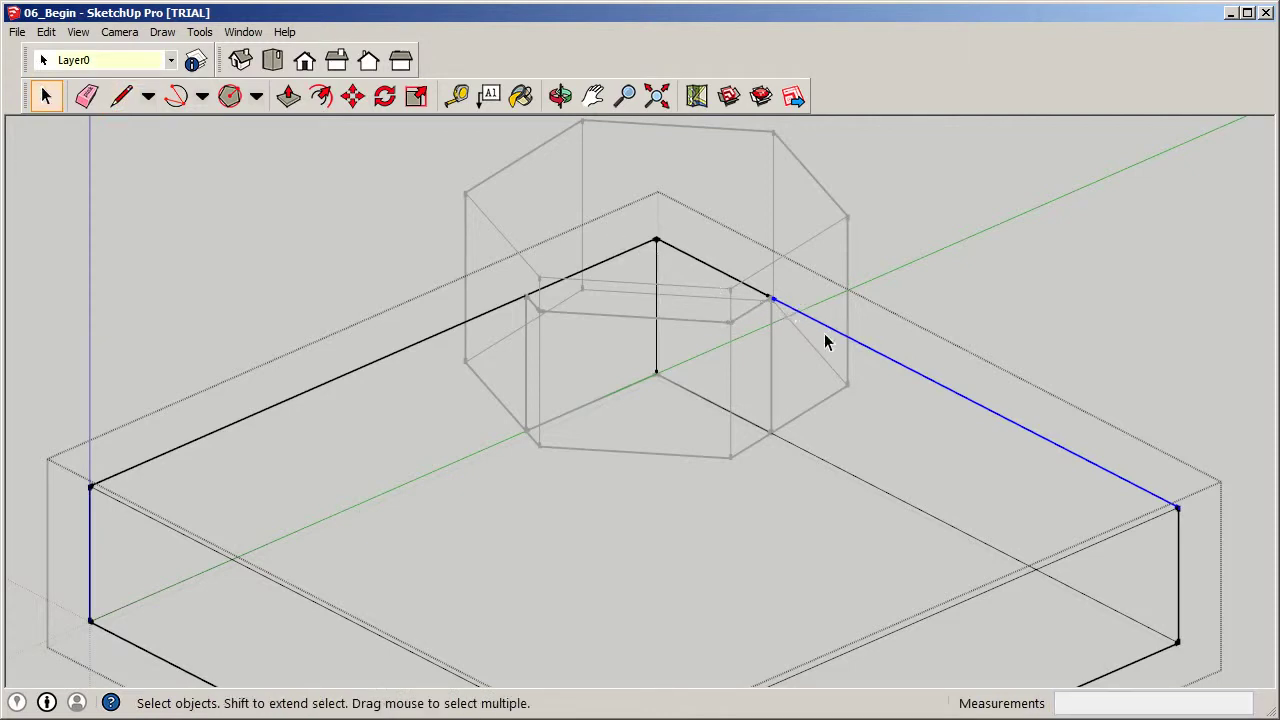
{"action": "left_click", "coordinate": [718, 270]}
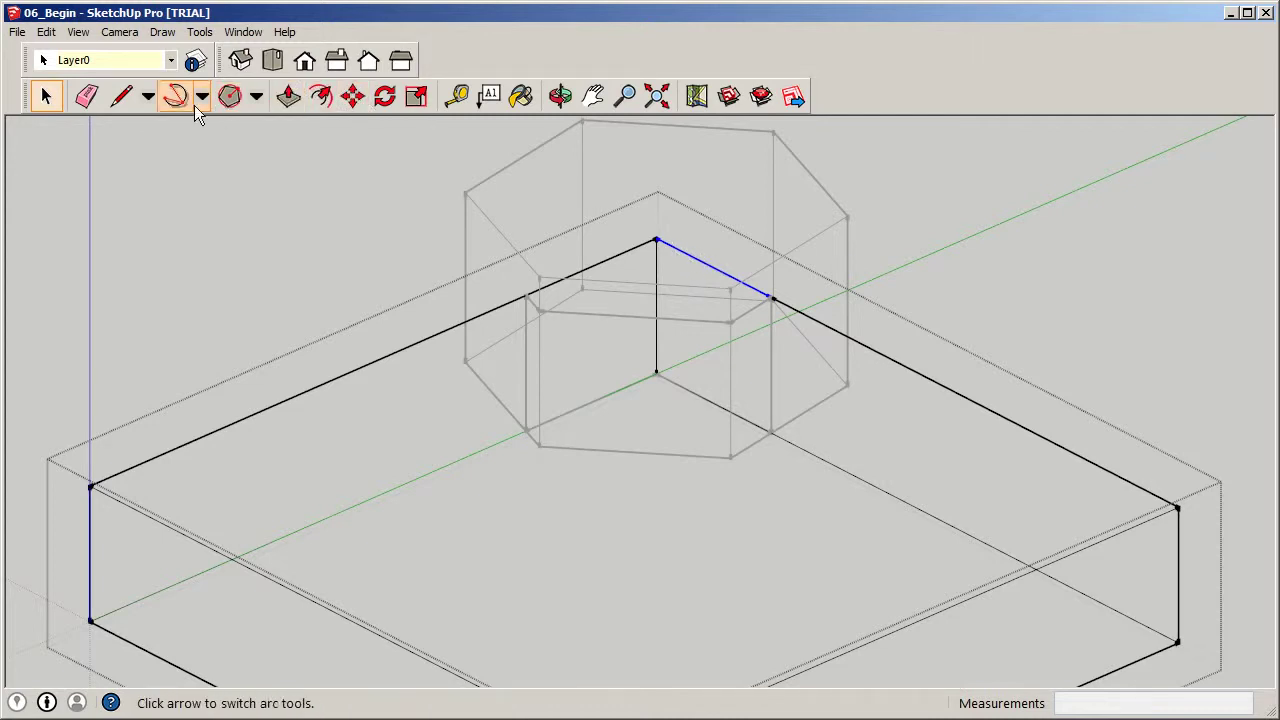
{"action": "left_click", "coordinate": [86, 96]}
{"action": "left_click", "coordinate": [690, 257]}
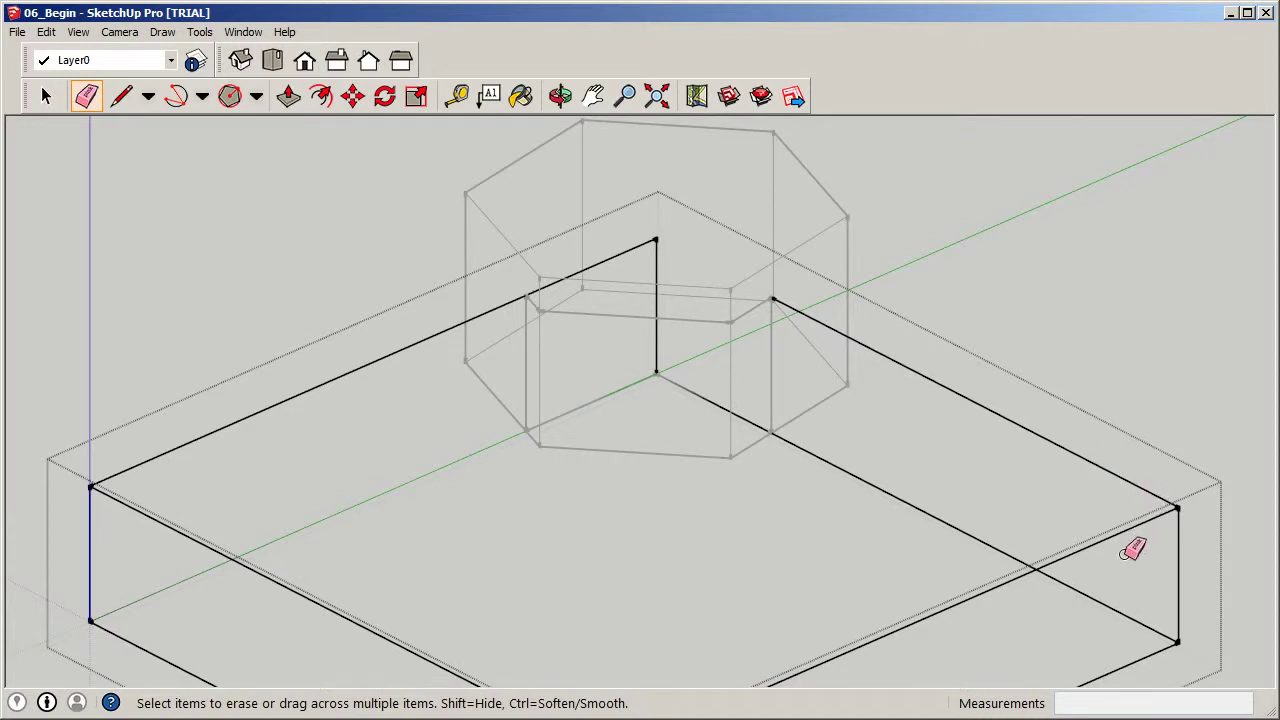
Split the block's upper edge parallel to the green axis from the overlapped corner to the prism's intersection, and erase the segment inside the prism.
{"action": "left_click", "coordinate": [46, 96]}
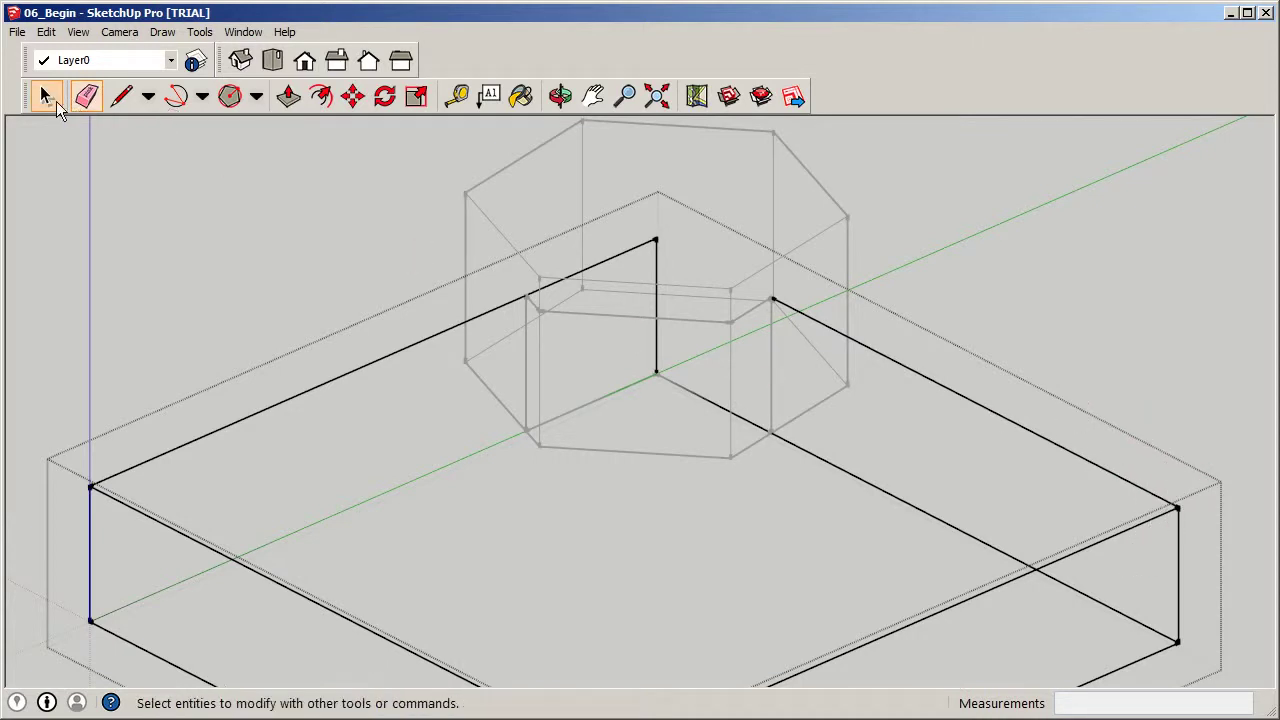
{"action": "left_click", "coordinate": [436, 341]}
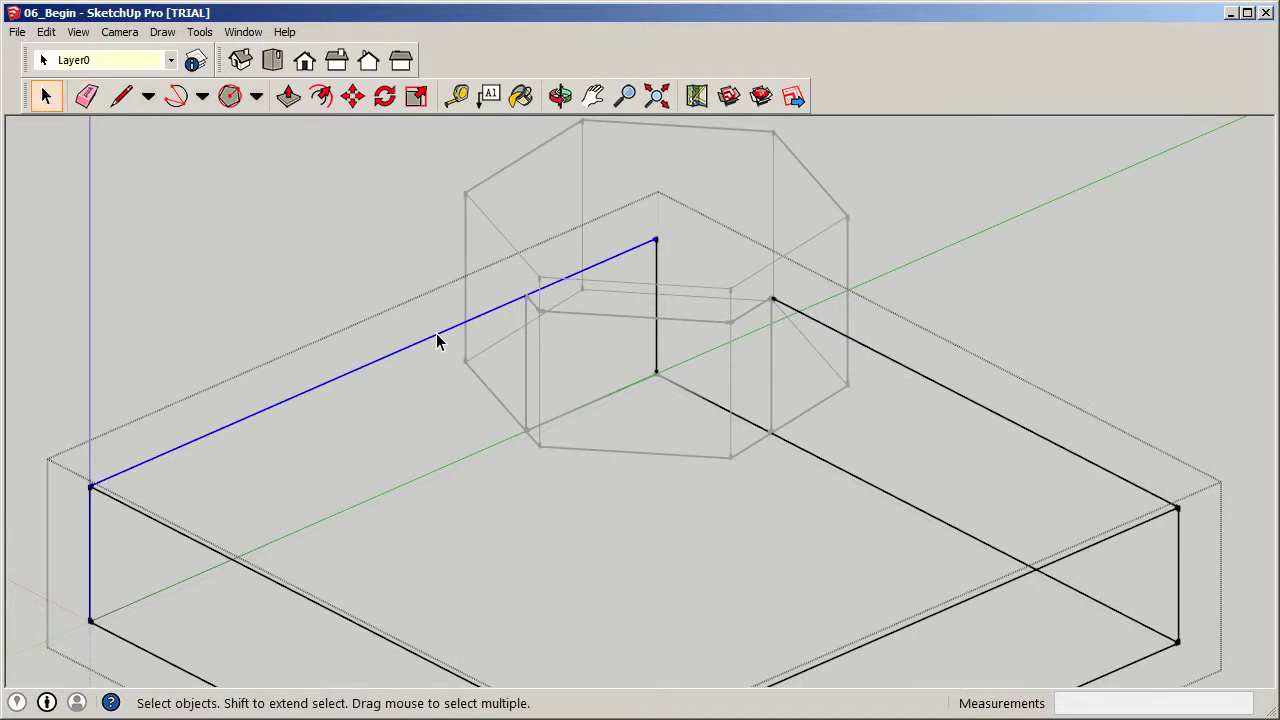
{"action": "left_click", "coordinate": [121, 96]}
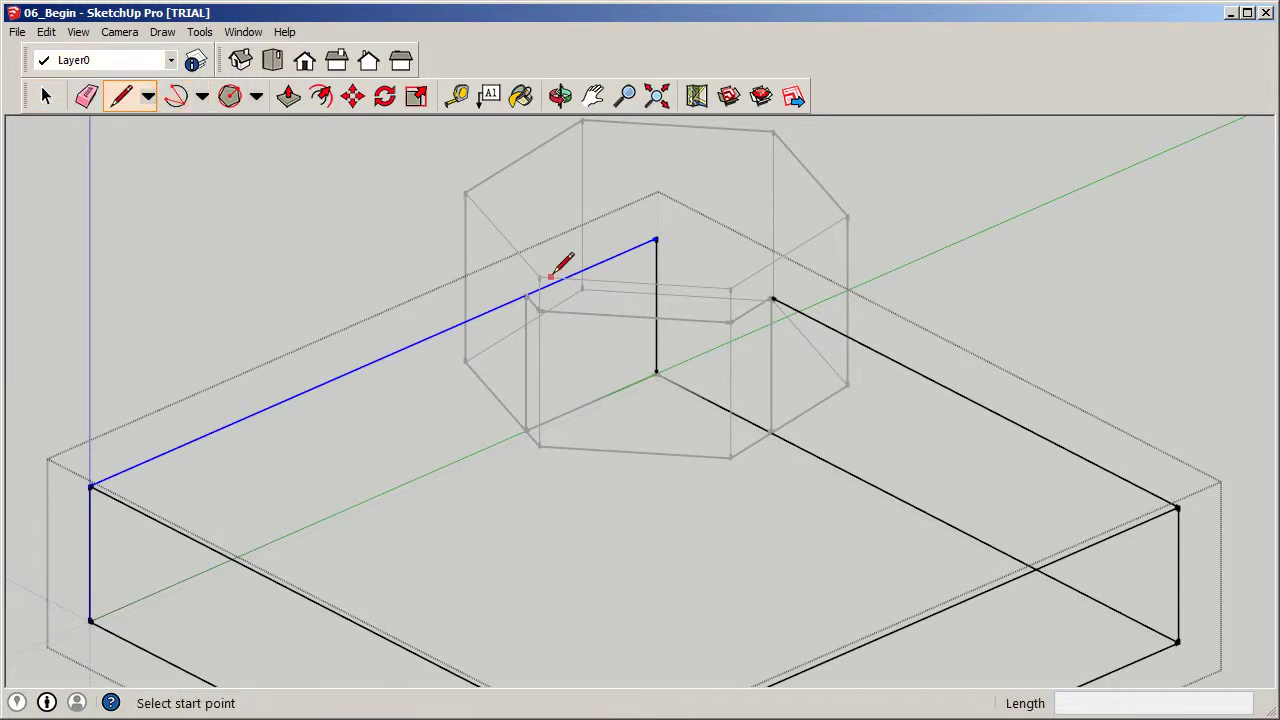
{"action": "left_click", "coordinate": [655, 240]}
{"action": "left_click", "coordinate": [526, 295]}
{"action": "key", "text": "space"}
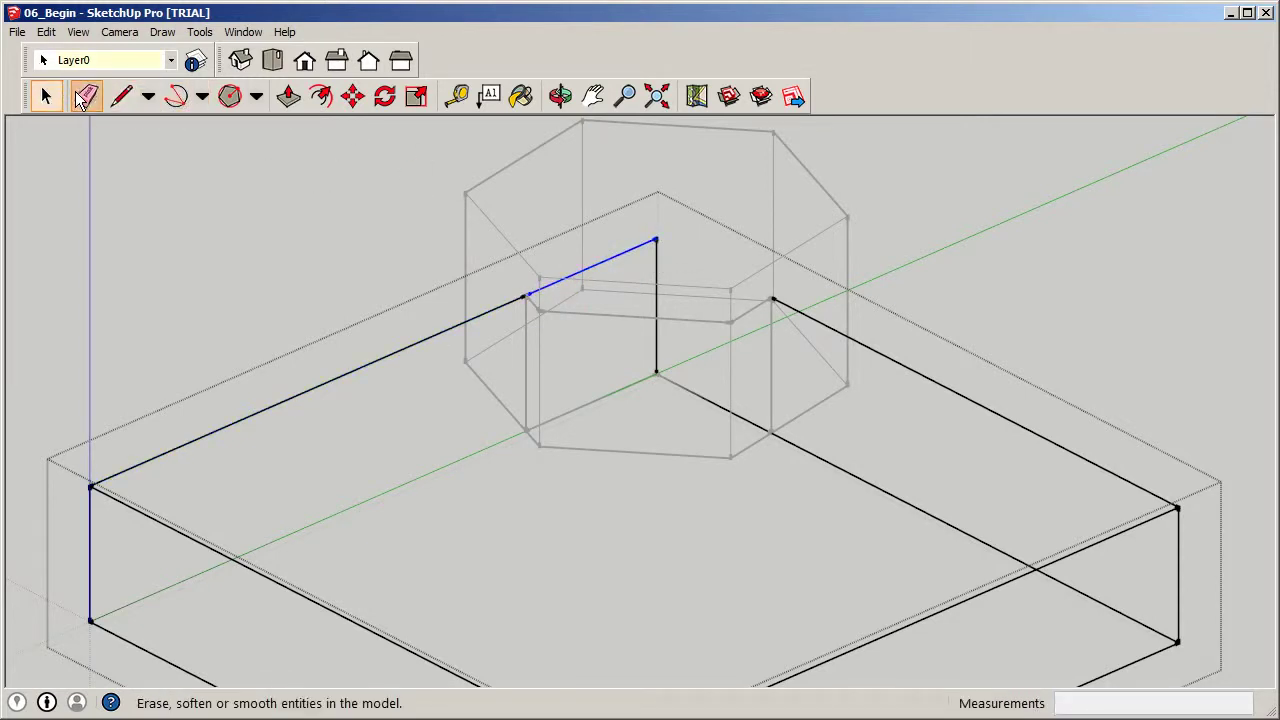
{"action": "left_click", "coordinate": [86, 96]}
{"action": "left_click", "coordinate": [628, 254]}
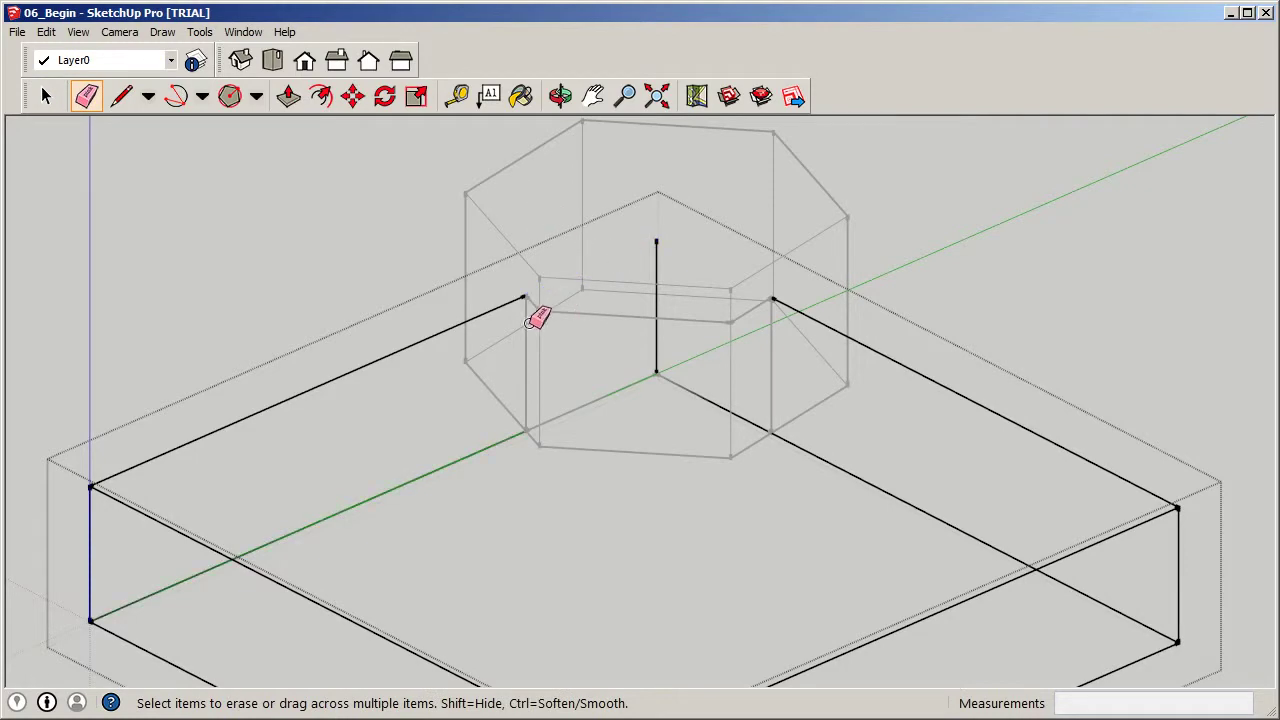
Erase the block's vertical edge at the overlapped corner inside the hexagonal prism.
{"action": "left_click", "coordinate": [45, 96]}
{"action": "middle_click_drag", "start_coordinate": [351, 238], "coordinate": [653, 397]}
{"action": "left_click", "coordinate": [86, 96]}
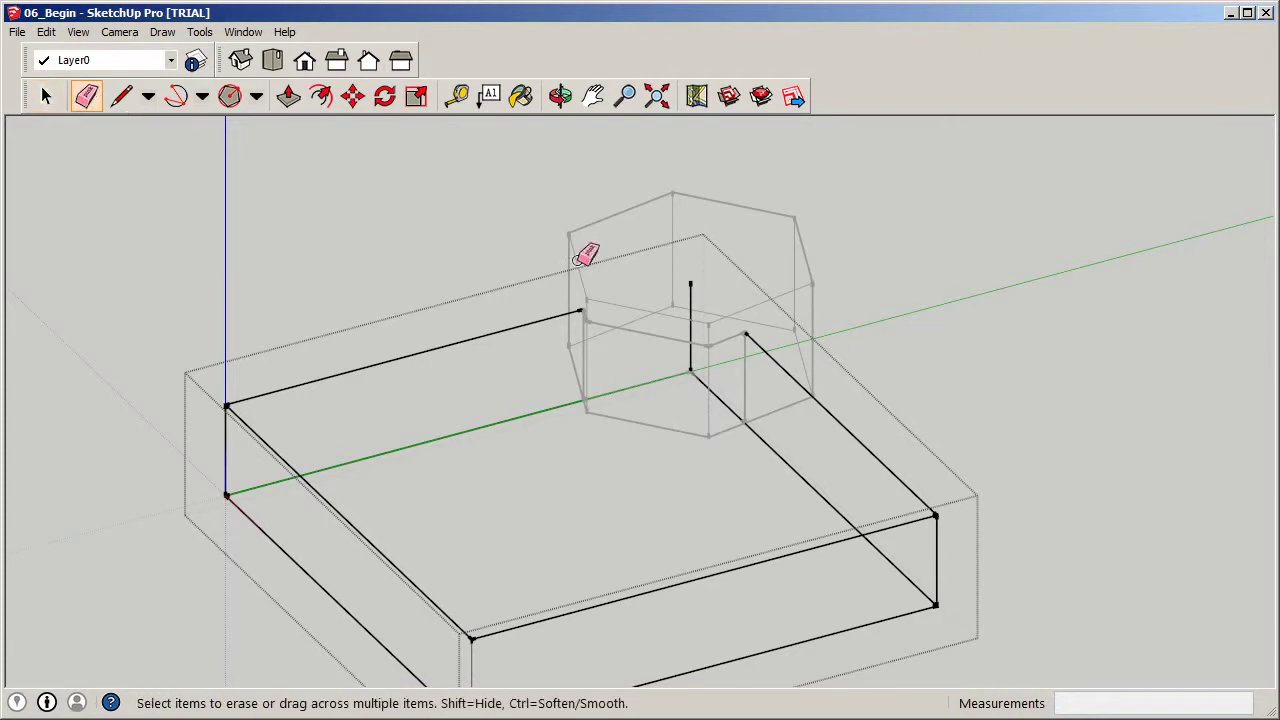
{"action": "left_click", "coordinate": [693, 300]}
Split the block's lower edge along the green axis with a line about 23' long, from the prism's intersection to the overlapped corner.
{"action": "middle_click_drag", "start_coordinate": [722, 370], "coordinate": [700, 417]}
{"action": "scroll", "coordinate": [597, 420], "scroll_direction": "up", "scroll_amount": 3}
{"action": "left_click", "coordinate": [122, 96]}
{"action": "left_click", "coordinate": [551, 398]}
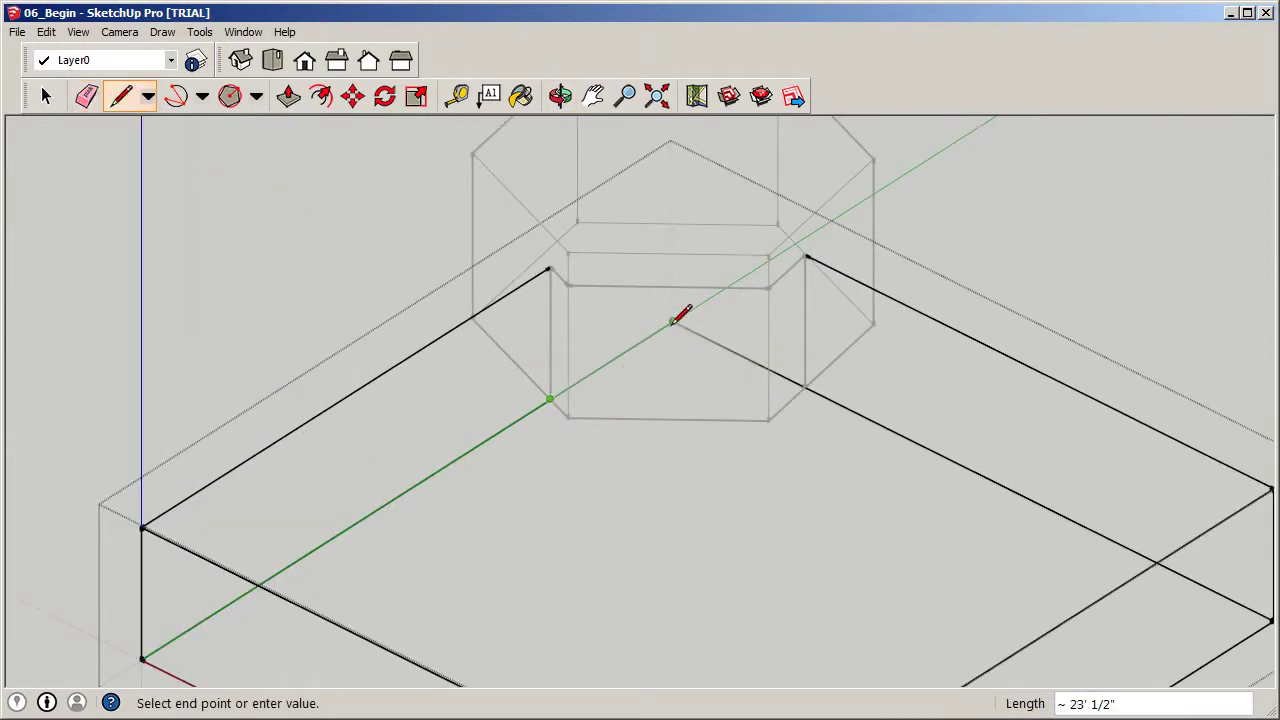
{"action": "left_click", "coordinate": [45, 96]}
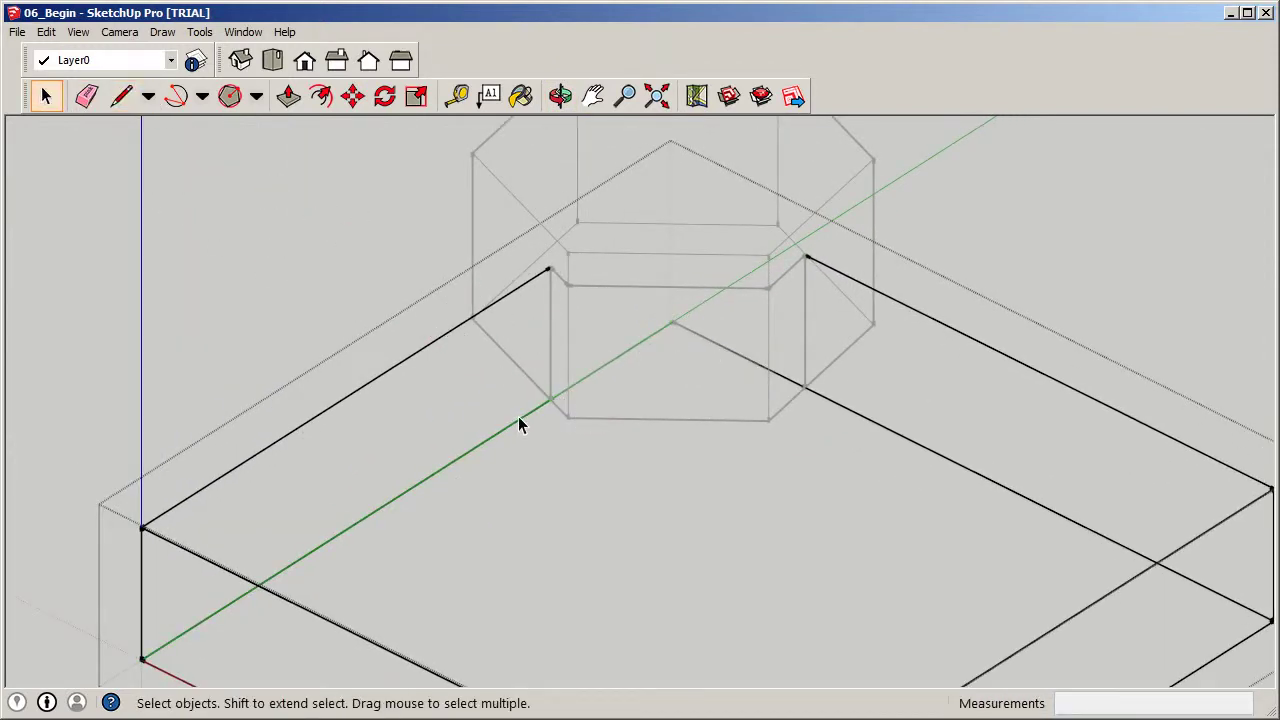
Split the block's lower edge perpendicular to the green axis with a line from the prism's intersection to the overlapped corner.
{"action": "middle_click_drag", "start_coordinate": [508, 437], "coordinate": [598, 418]}
{"action": "middle_click_drag", "start_coordinate": [660, 368], "coordinate": [781, 392]}
{"action": "left_click", "coordinate": [752, 366]}
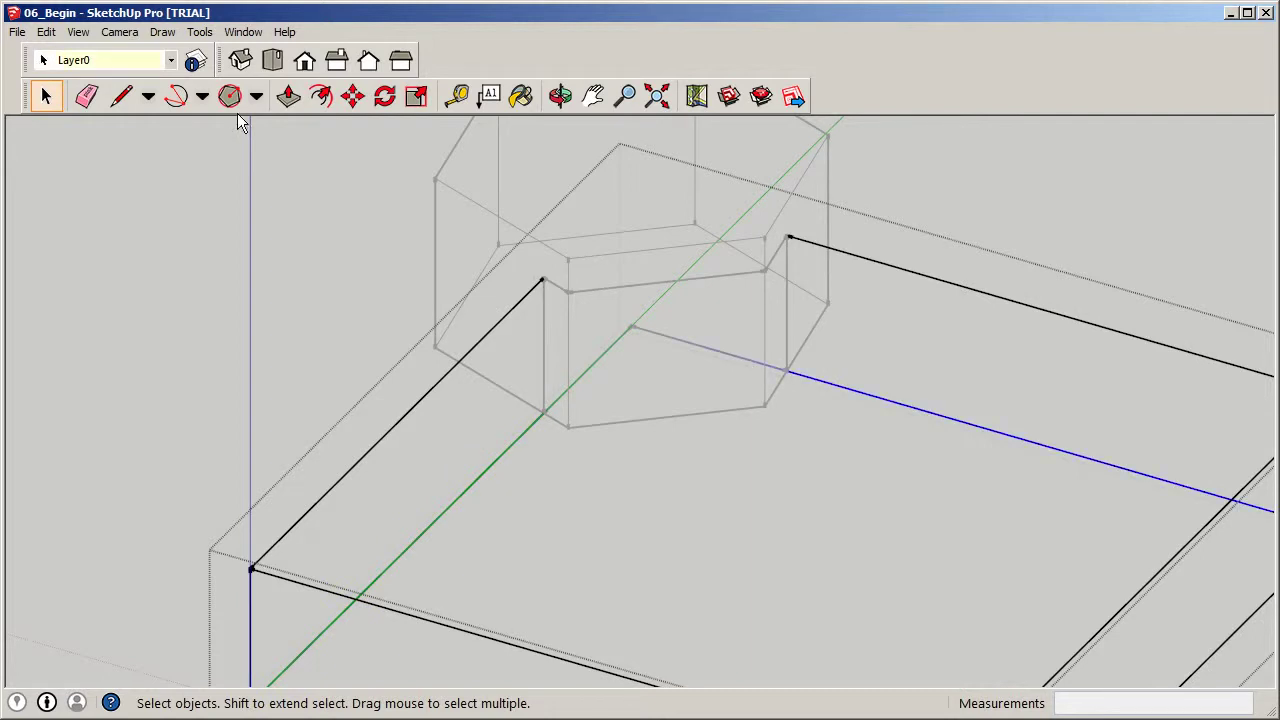
{"action": "left_click", "coordinate": [121, 95]}
{"action": "left_click", "coordinate": [786, 372]}
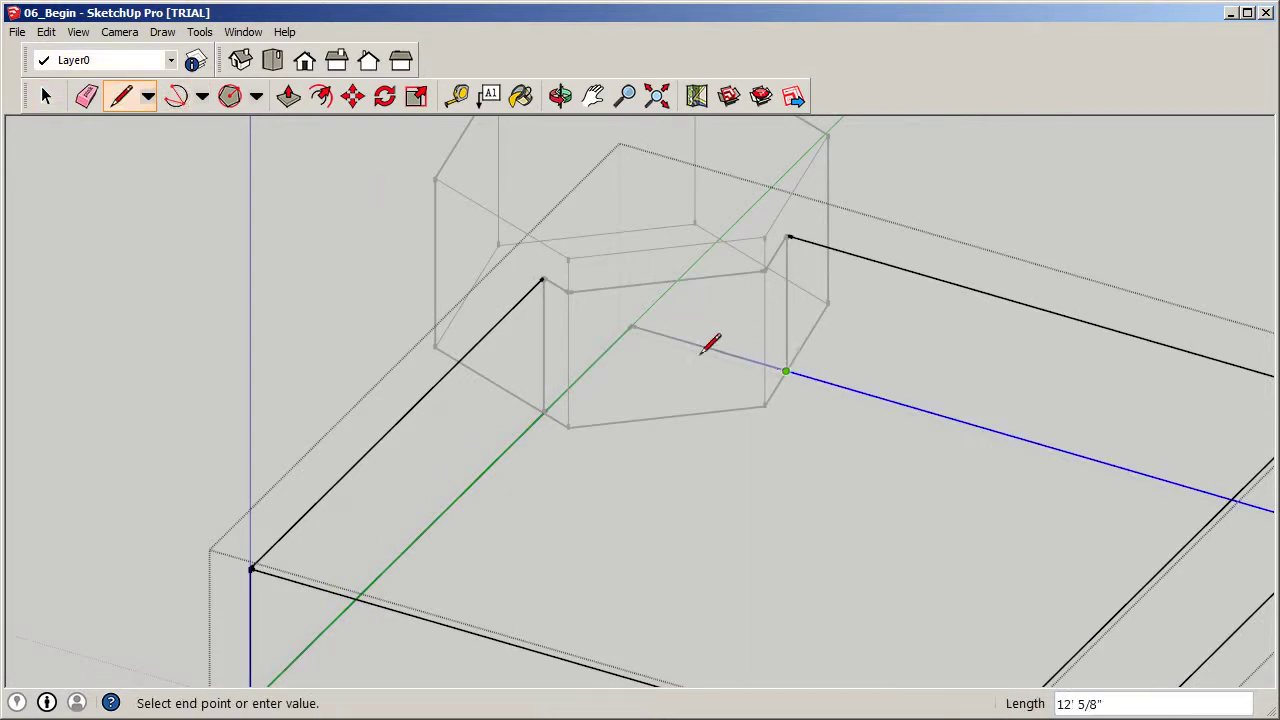
{"action": "left_click", "coordinate": [632, 328]}
{"action": "left_click", "coordinate": [52, 97]}
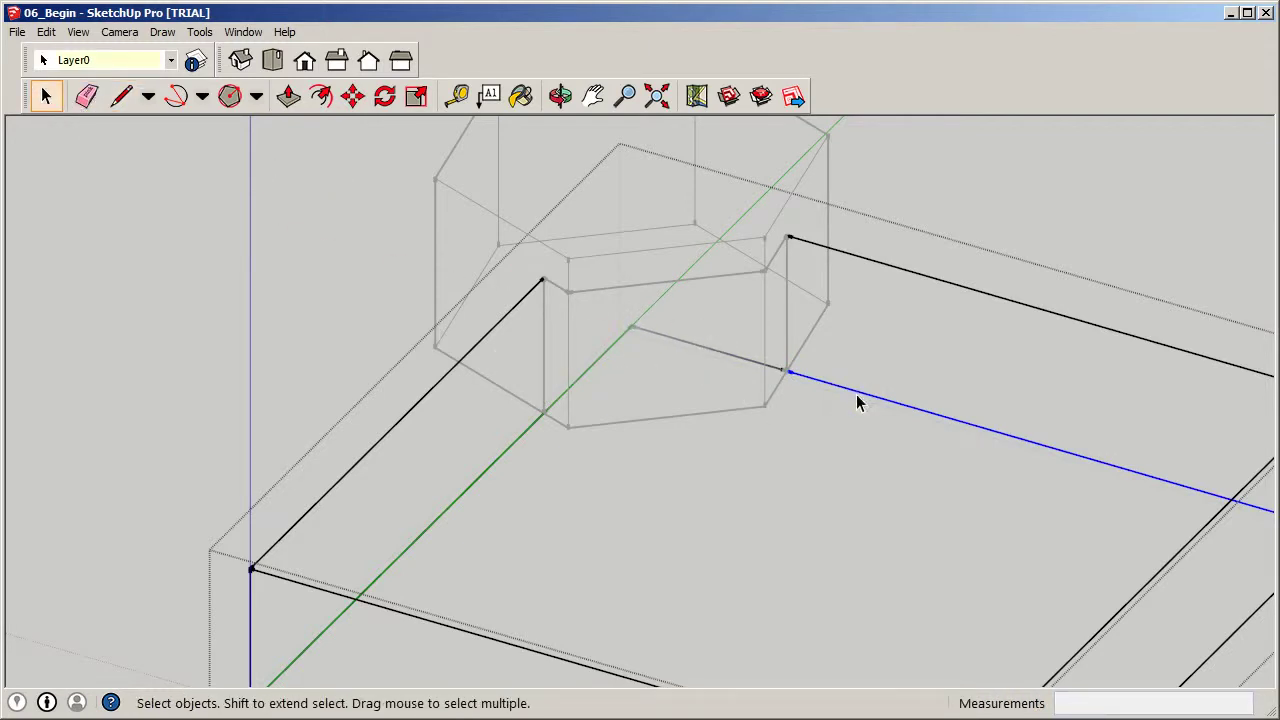
{"action": "left_click", "coordinate": [86, 95]}
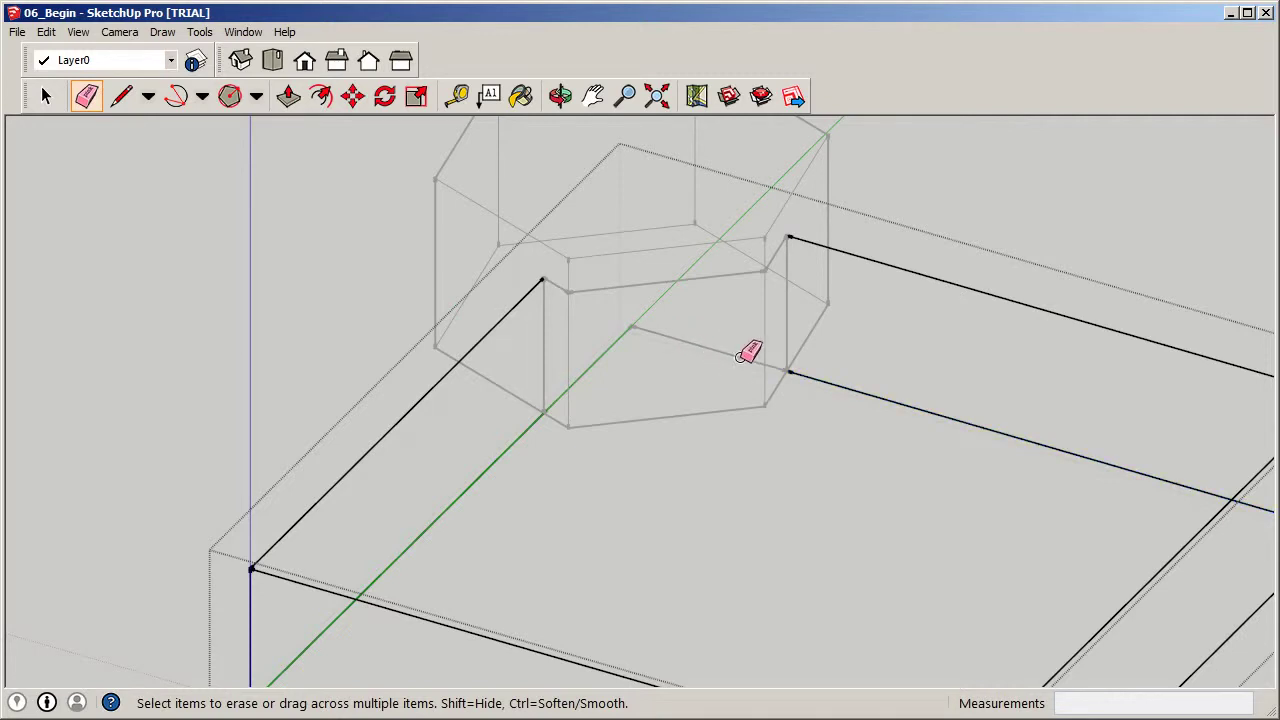
Leave the block group and change the face style from Wireframe to Shaded With Textures.
{"action": "scroll", "coordinate": [591, 403], "scroll_direction": "down", "scroll_amount": 5}
{"action": "mouse_move", "coordinate": [591, 403]}
{"action": "middle_mouse_down"}
{"action": "mouse_move", "coordinate": [371, 369]}
{"action": "mouse_move", "coordinate": [417, 389]}
{"action": "middle_mouse_up"}
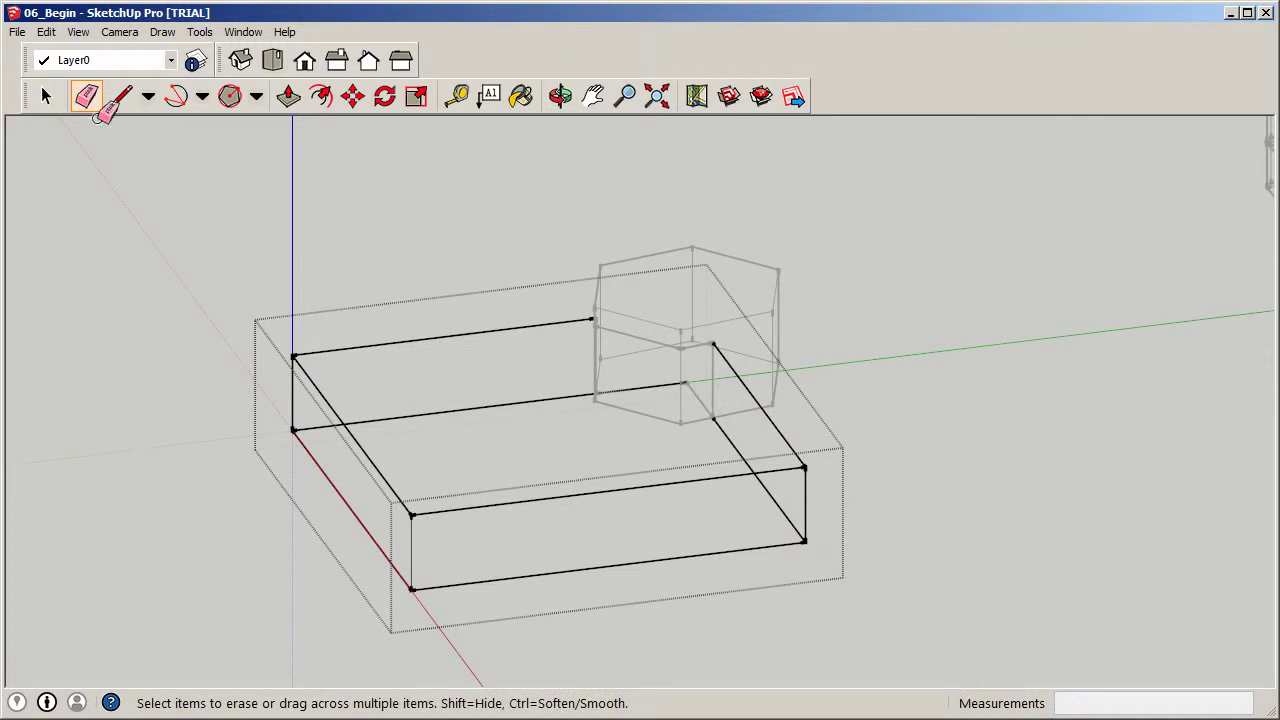
{"action": "left_click", "coordinate": [44, 96]}
{"action": "left_click", "coordinate": [906, 223]}
{"action": "middle_click_drag", "start_coordinate": [1020, 386], "coordinate": [590, 497]}
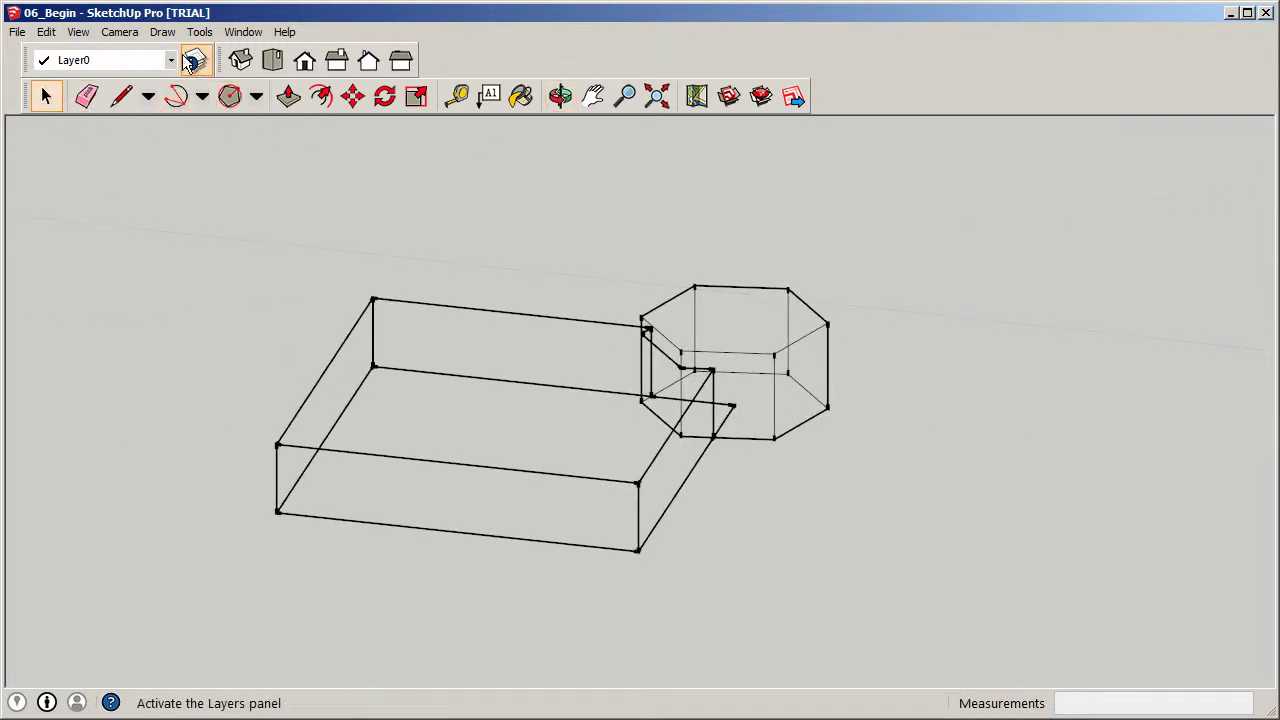
{"action": "left_click", "coordinate": [84, 34]}
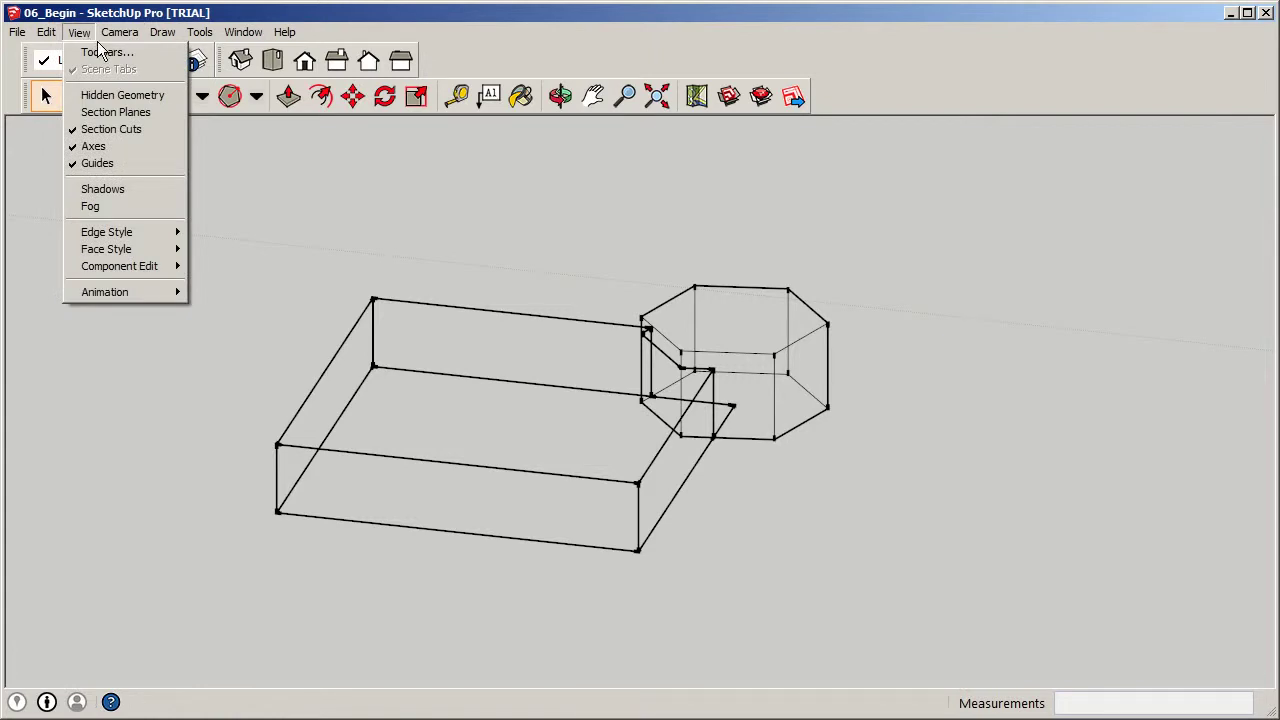
{"action": "mouse_move", "coordinate": [131, 249]}
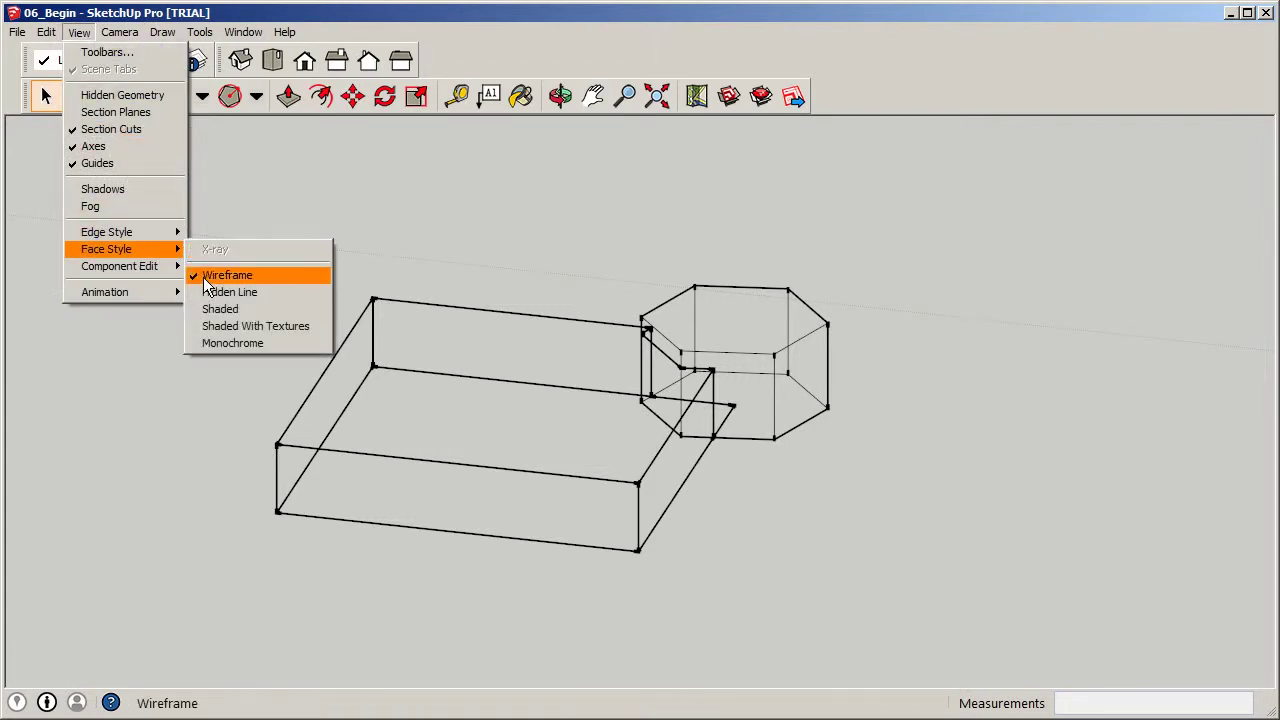
{"action": "left_click", "coordinate": [208, 325]}
{"action": "left_click", "coordinate": [78, 32]}
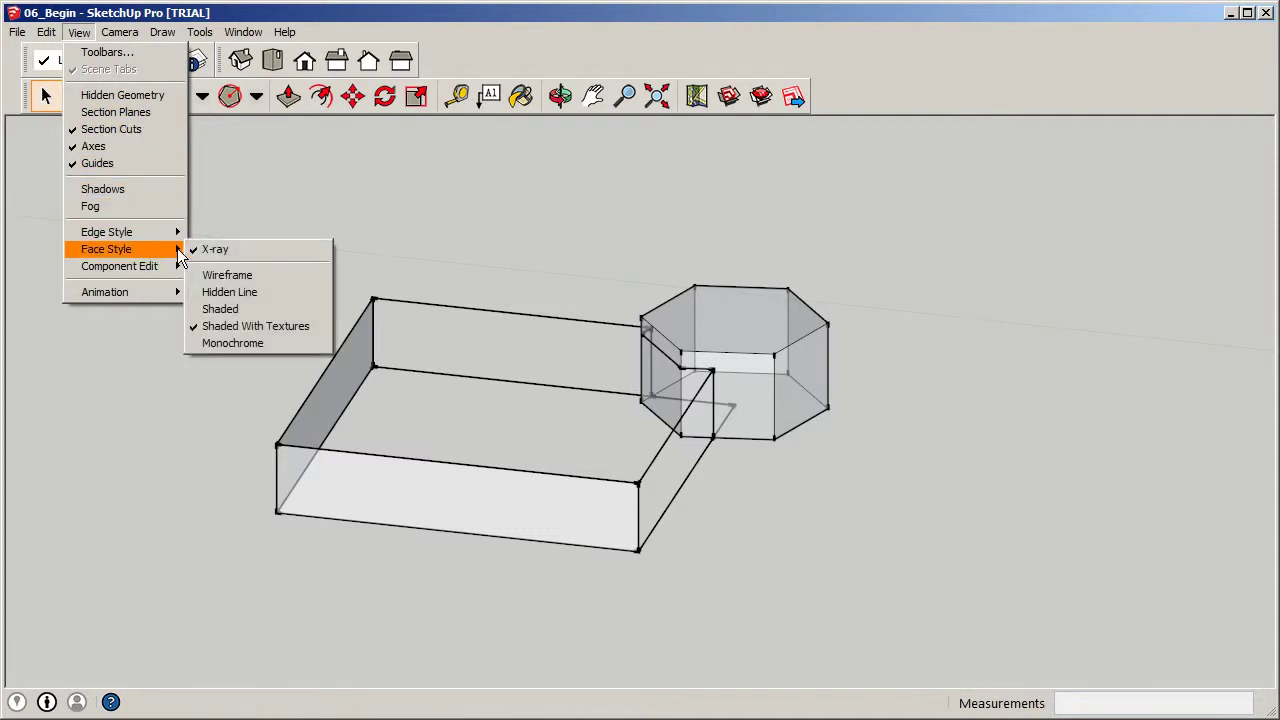
{"action": "left_click", "coordinate": [431, 346]}
Examine the trimmed corner where the block meets the hexagonal prism from several sides.
{"action": "scroll", "coordinate": [686, 392], "scroll_direction": "up", "scroll_amount": 2}
{"action": "middle_click_drag", "start_coordinate": [686, 392], "coordinate": [940, 400]}
{"action": "scroll", "coordinate": [608, 370], "scroll_direction": "up", "scroll_amount": 3}
{"action": "middle_click_drag", "start_coordinate": [608, 370], "coordinate": [689, 266]}
{"action": "left_click", "coordinate": [680, 245]}
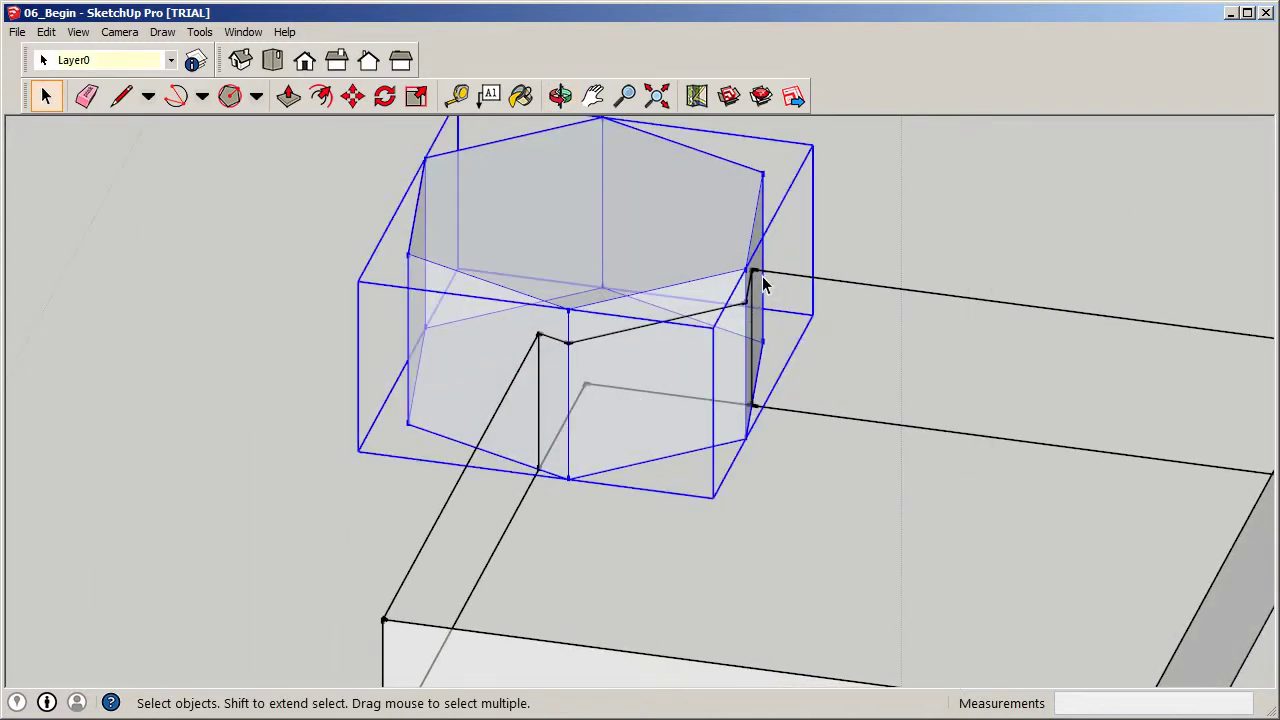
{"action": "scroll", "coordinate": [694, 420], "scroll_direction": "down", "scroll_amount": 2}
{"action": "middle_click_drag", "start_coordinate": [566, 409], "coordinate": [672, 302]}
{"action": "left_click", "coordinate": [880, 291]}
{"action": "double_click", "coordinate": [749, 449]}
{"action": "middle_click_drag", "start_coordinate": [750, 452], "coordinate": [1046, 274]}
{"action": "left_click", "coordinate": [1046, 274]}
{"action": "scroll", "coordinate": [757, 331], "scroll_direction": "down", "scroll_amount": 4}
{"action": "middle_click_drag", "start_coordinate": [660, 328], "coordinate": [434, 323]}
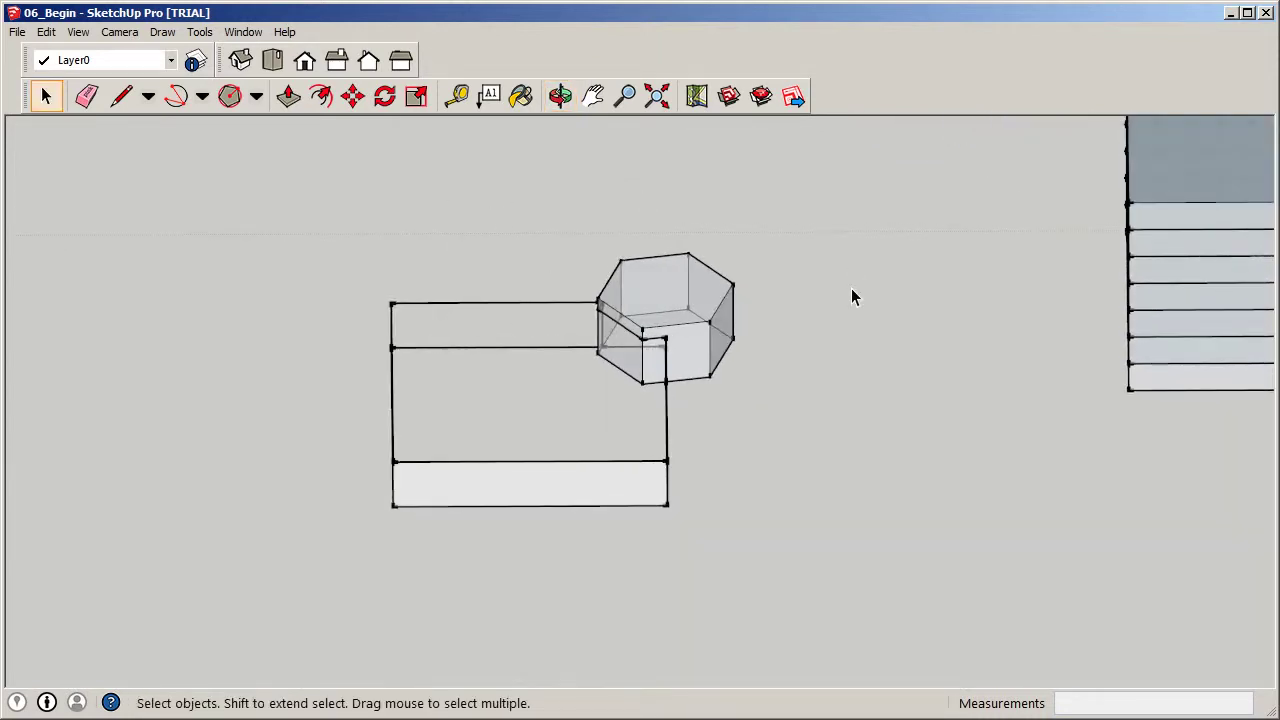
{"action": "right_click", "coordinate": [620, 308]}
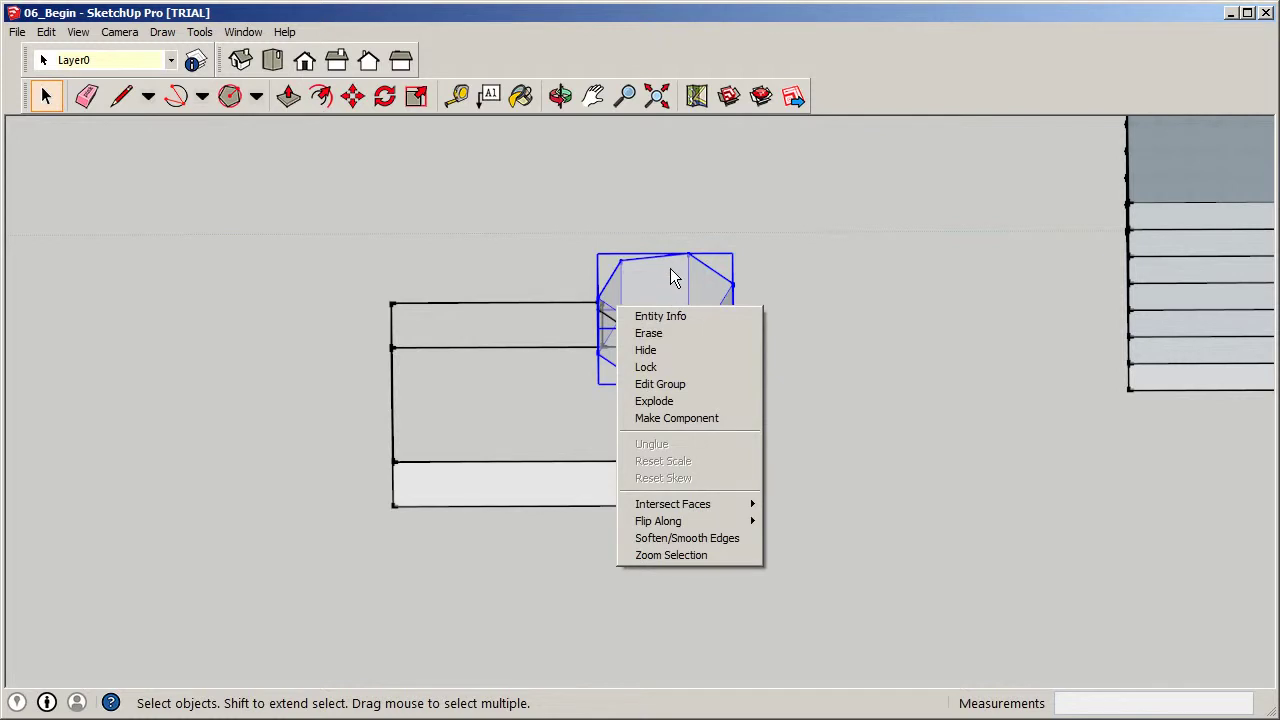
{"action": "mouse_move", "coordinate": [662, 503]}
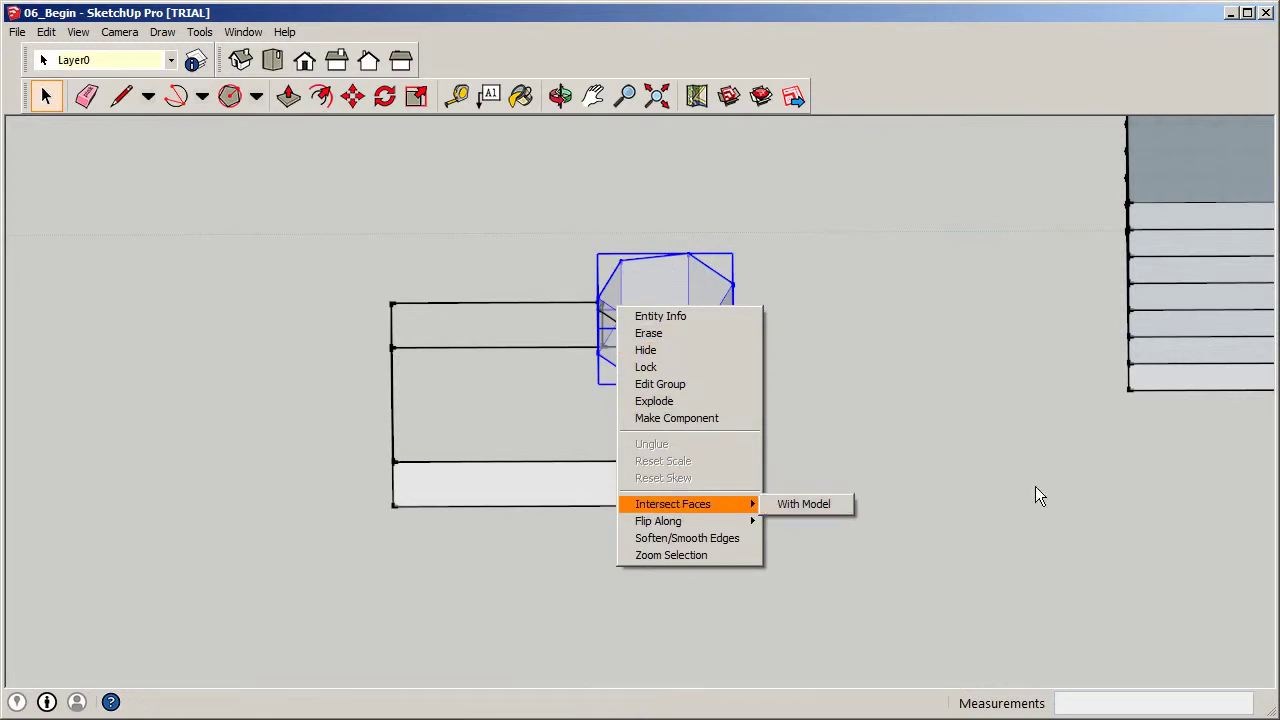
{"action": "left_click", "coordinate": [915, 243]}
Draw a 100' by 100' rectangle on the open ground, away from the block and on the opposite side from the stacked slabs.
{"action": "scroll", "coordinate": [777, 428], "scroll_direction": "down", "scroll_amount": 3}
{"action": "middle_click_drag", "start_coordinate": [751, 386], "coordinate": [560, 293]}
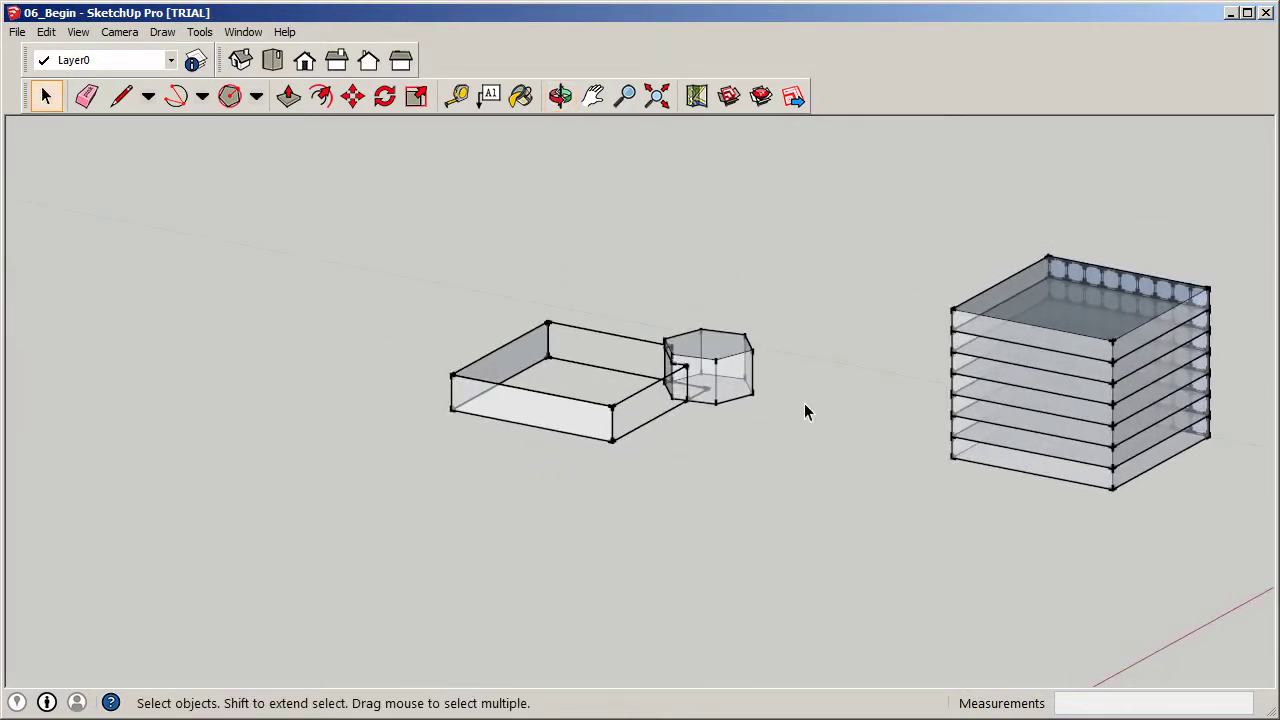
{"action": "middle_click_drag", "start_coordinate": [786, 360], "coordinate": [786, 511]}
{"action": "scroll", "coordinate": [660, 326], "scroll_direction": "down", "scroll_amount": 2}
{"action": "middle_click_drag", "start_coordinate": [660, 326], "coordinate": [803, 370]}
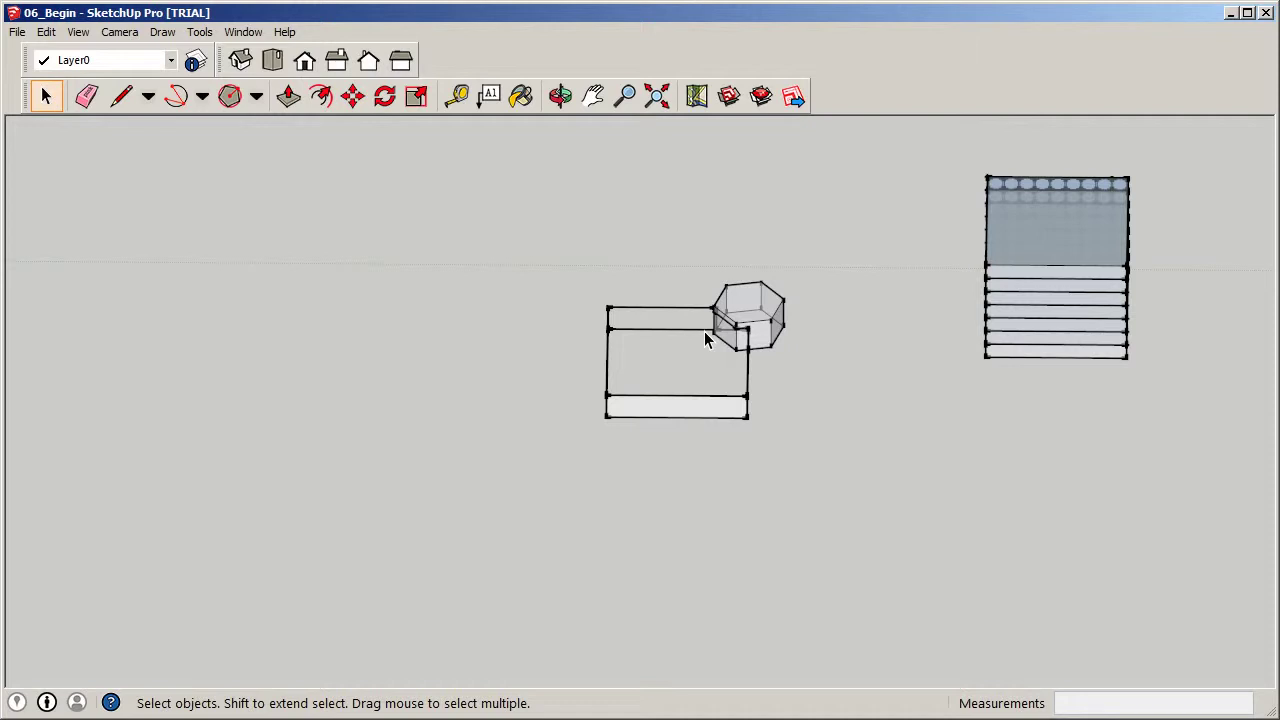
{"action": "left_click", "coordinate": [256, 96]}
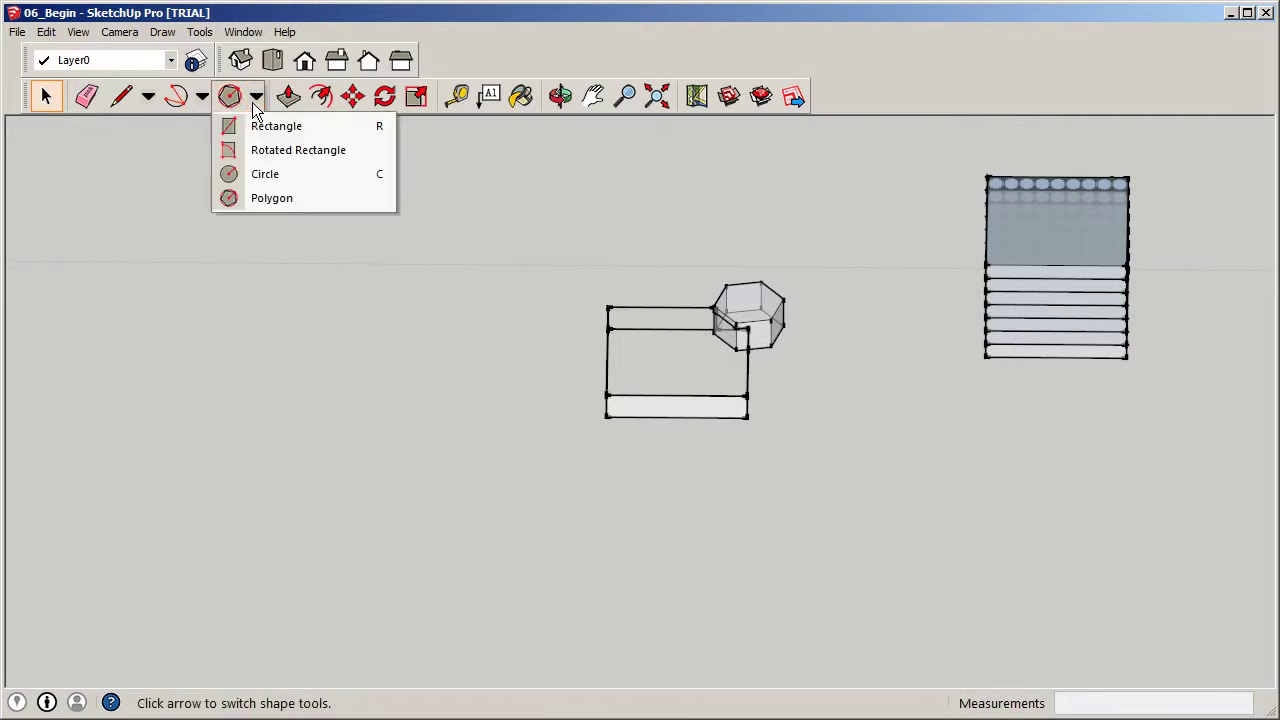
{"action": "left_click", "coordinate": [258, 128]}
{"action": "left_click", "coordinate": [249, 310]}
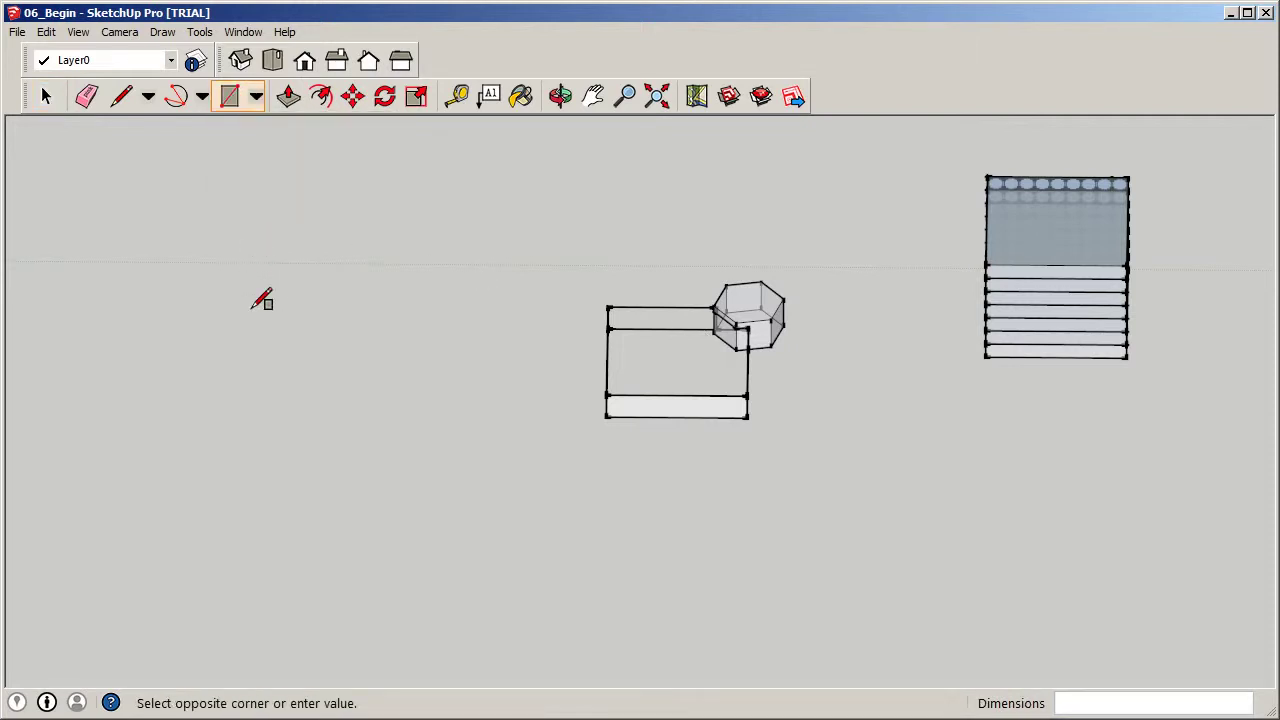
{"action": "type", "text": "100',100"}
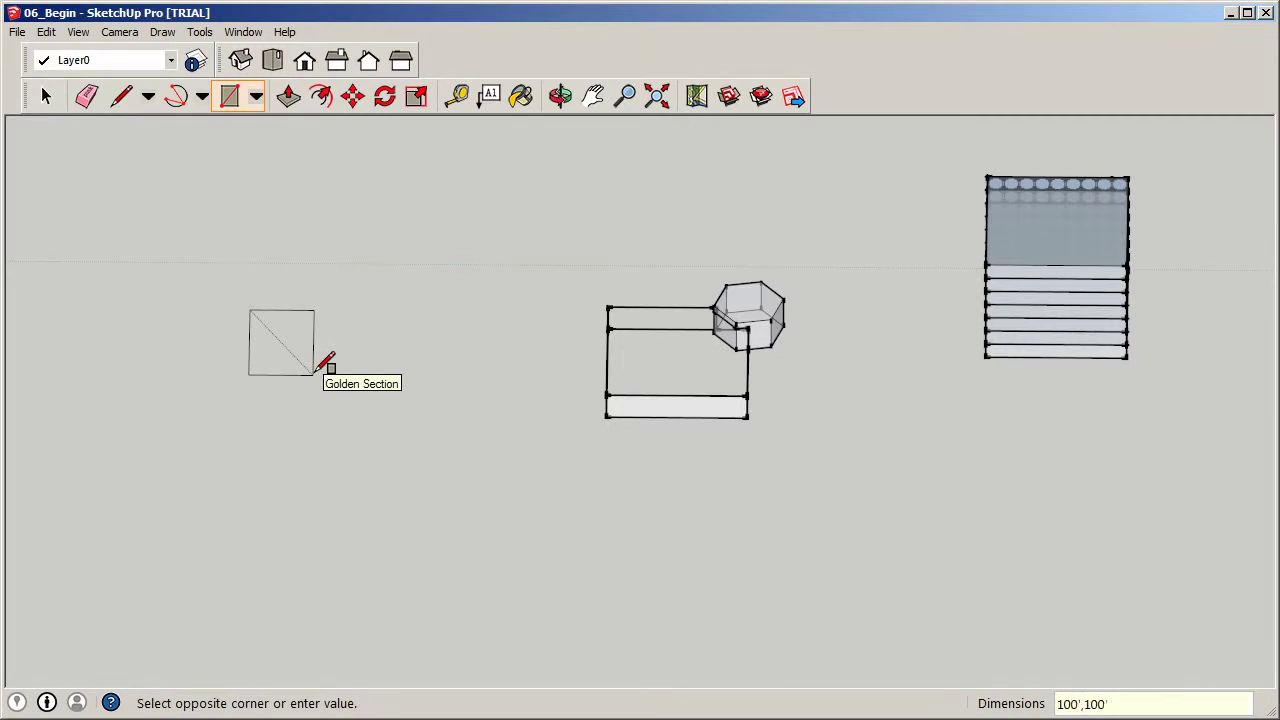
{"action": "key", "text": "Return"}
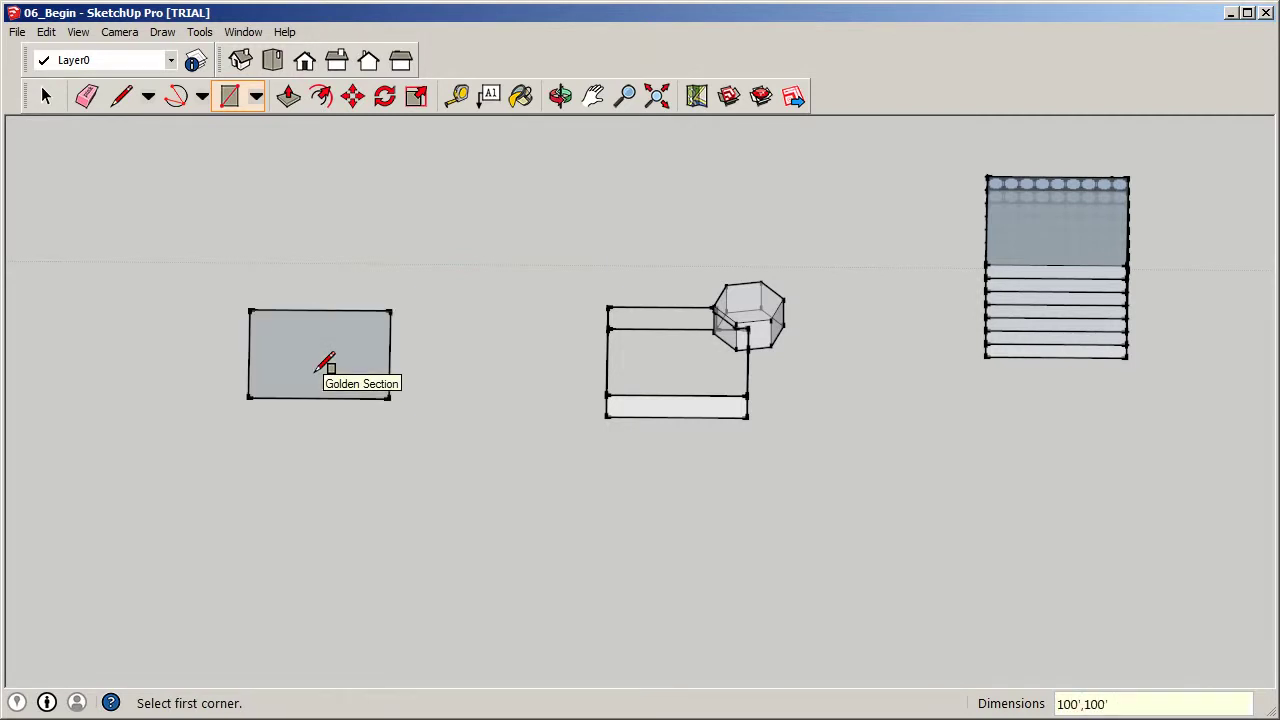
{"action": "left_click", "coordinate": [256, 98]}
{"action": "left_click", "coordinate": [250, 200]}
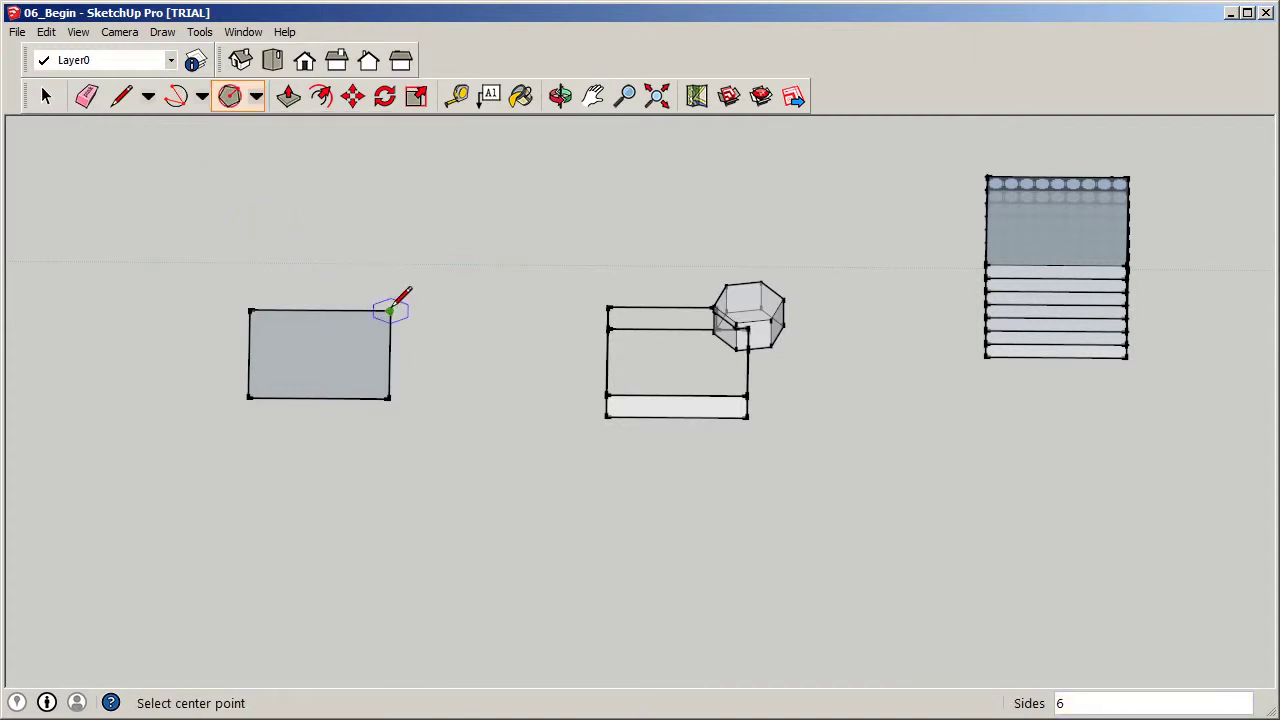
{"action": "left_click", "coordinate": [390, 311]}
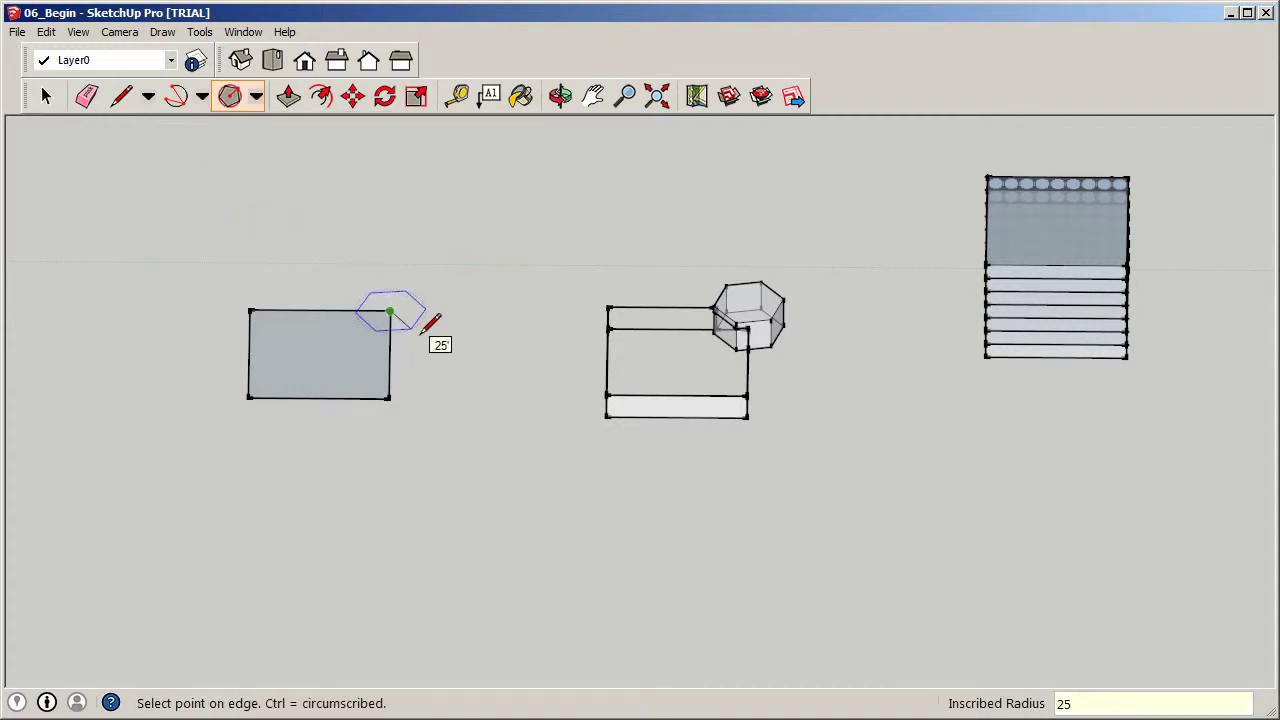
{"action": "left_click", "coordinate": [45, 95]}
{"action": "left_click", "coordinate": [366, 343]}
{"action": "scroll", "coordinate": [370, 338], "scroll_direction": "up", "scroll_amount": 4}
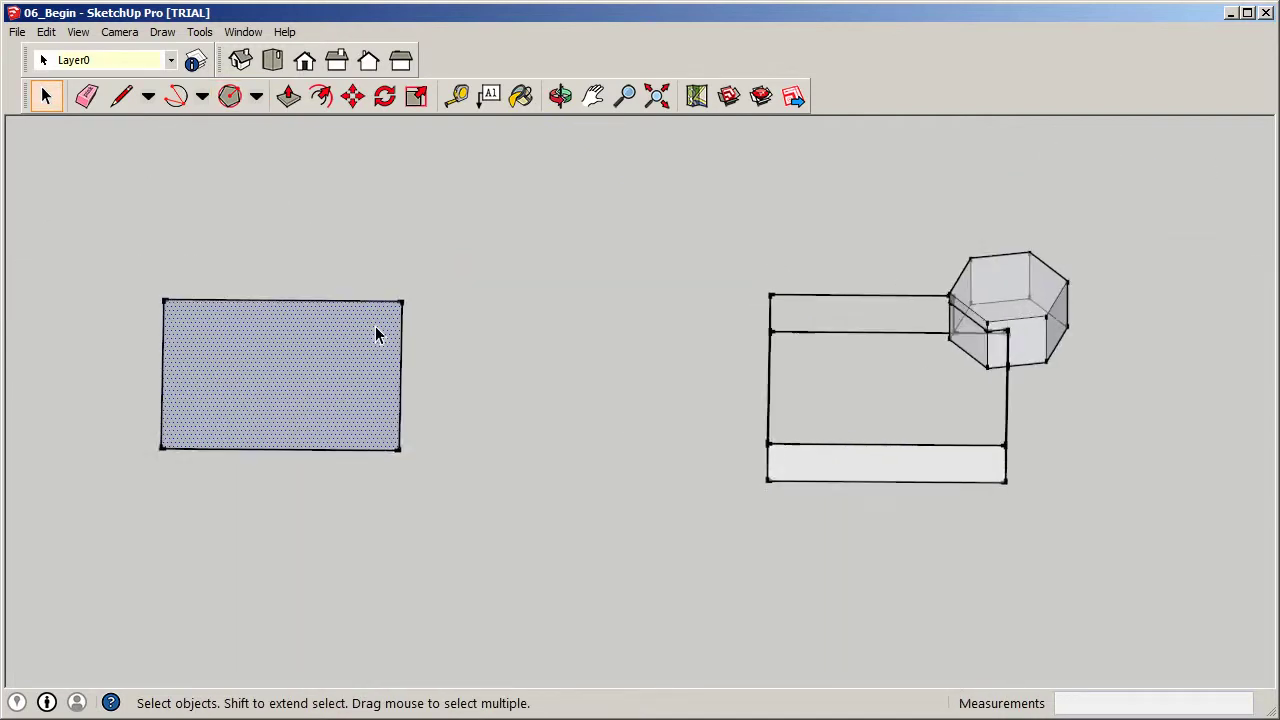
Draw a six-sided polygon with a 25' inscribed radius centred on the new square's corner nearest the block.
{"action": "left_click", "coordinate": [228, 98]}
{"action": "left_click", "coordinate": [408, 296]}
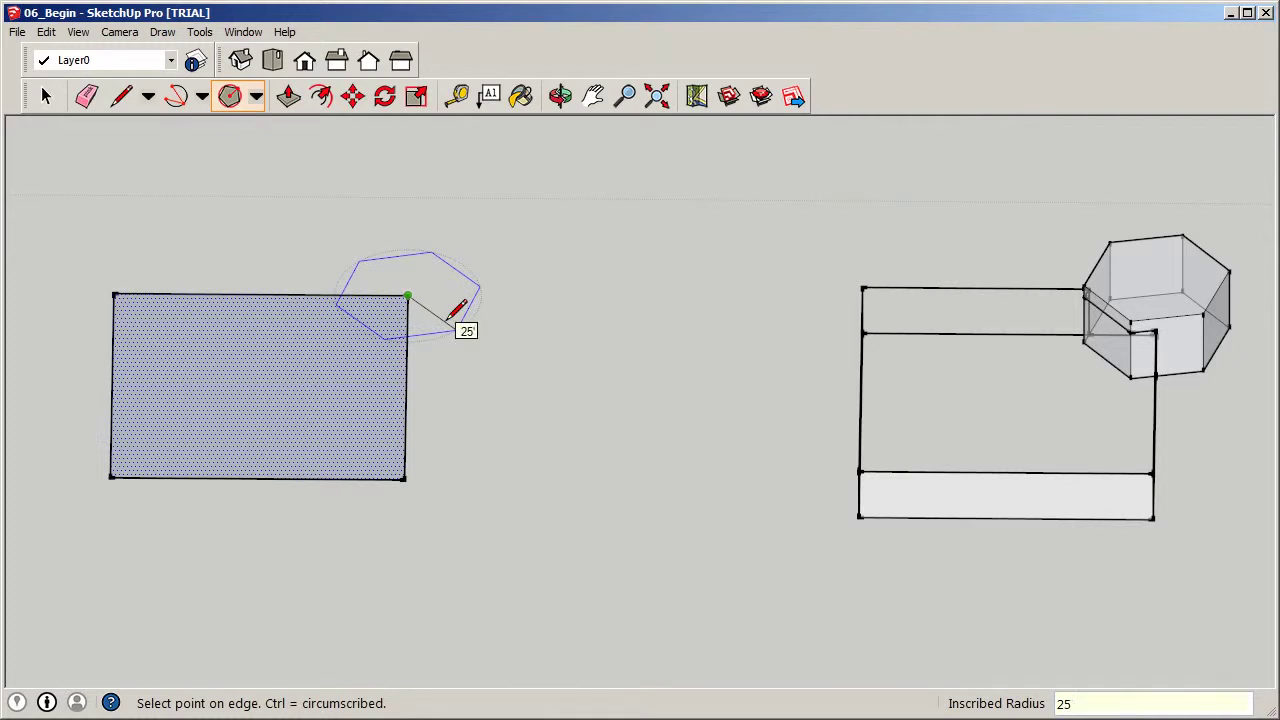
{"action": "left_click", "coordinate": [450, 318]}
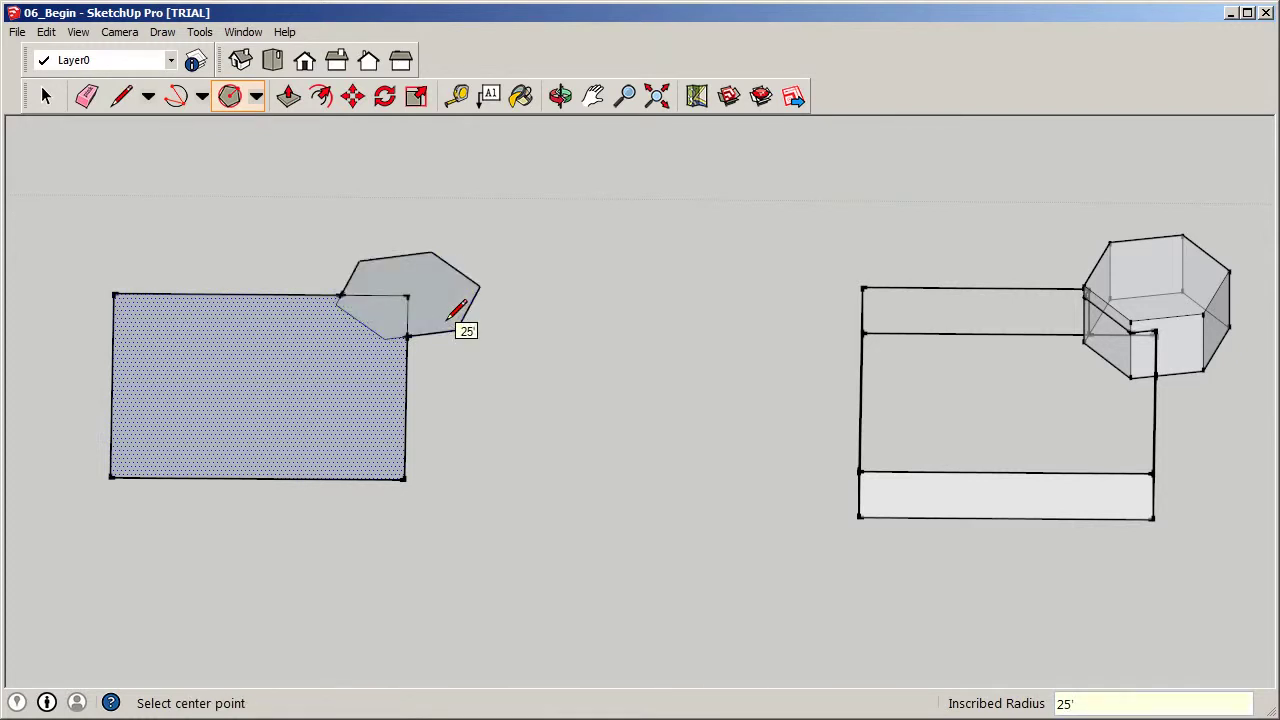
{"action": "left_click", "coordinate": [45, 96]}
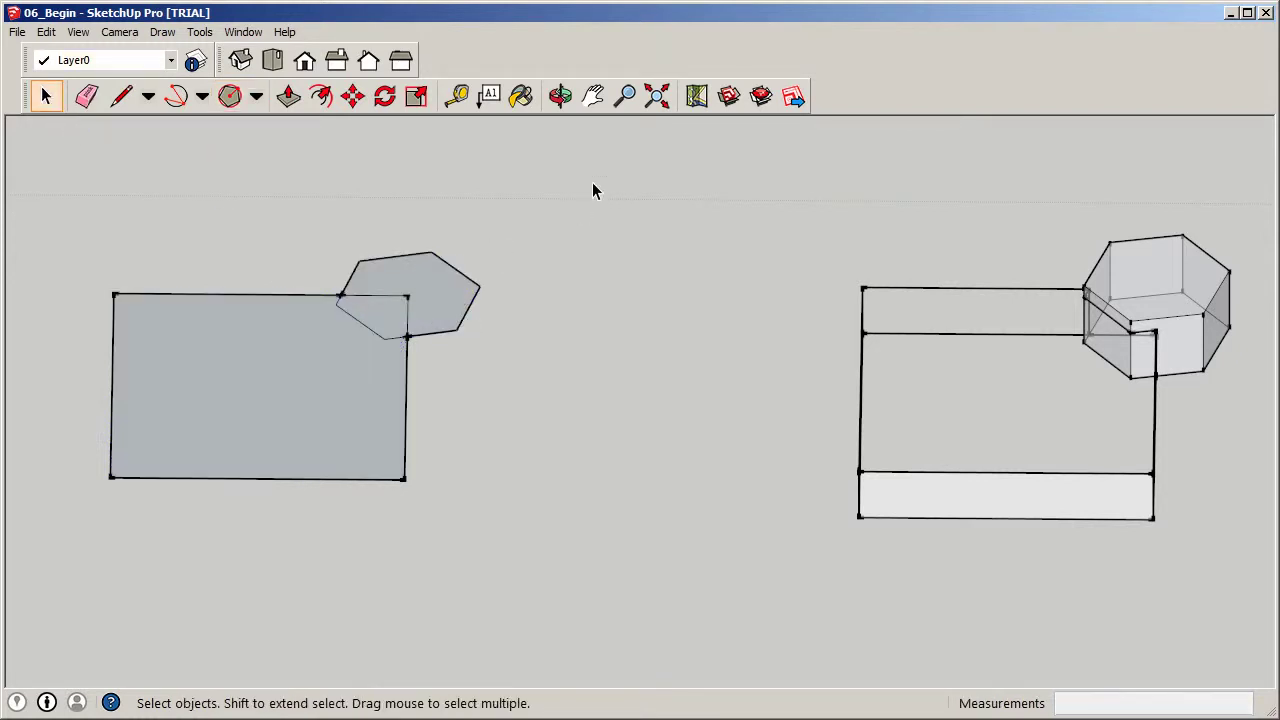
Erase the two segments of the square's edges that lie inside the hexagon.
{"action": "scroll", "coordinate": [408, 305], "scroll_direction": "up", "scroll_amount": 1}
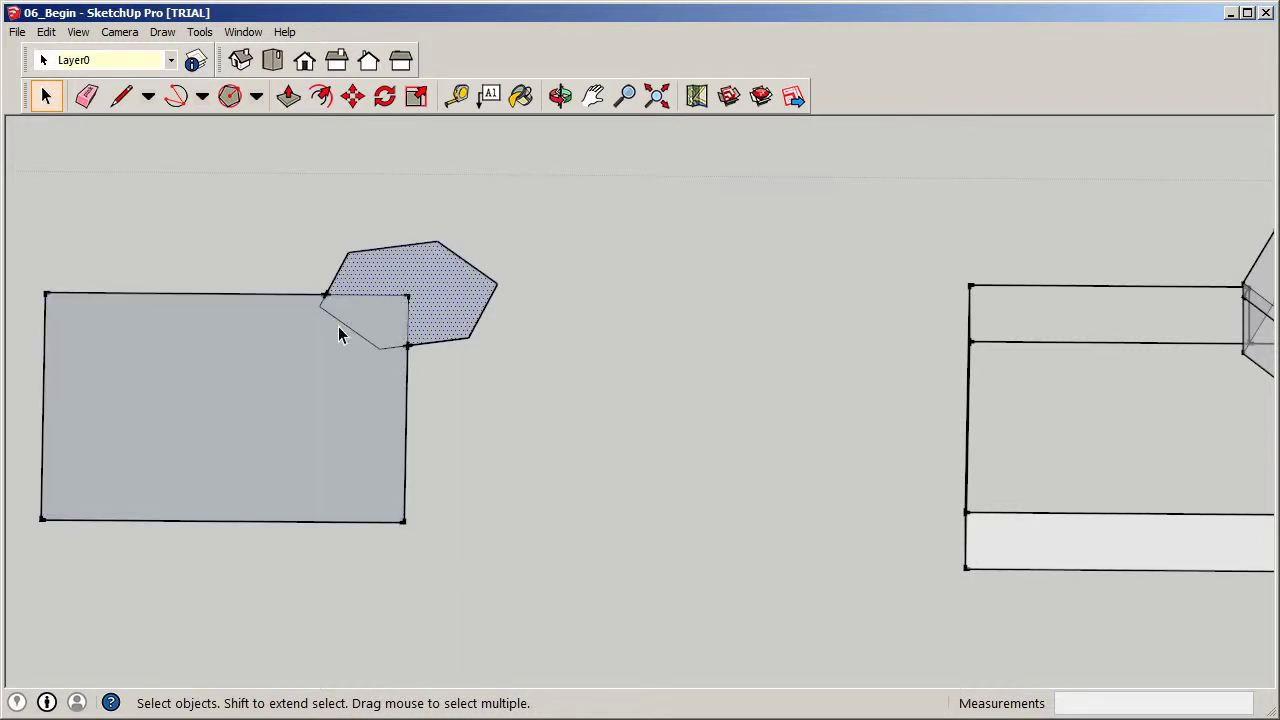
{"action": "right_click", "coordinate": [347, 298]}
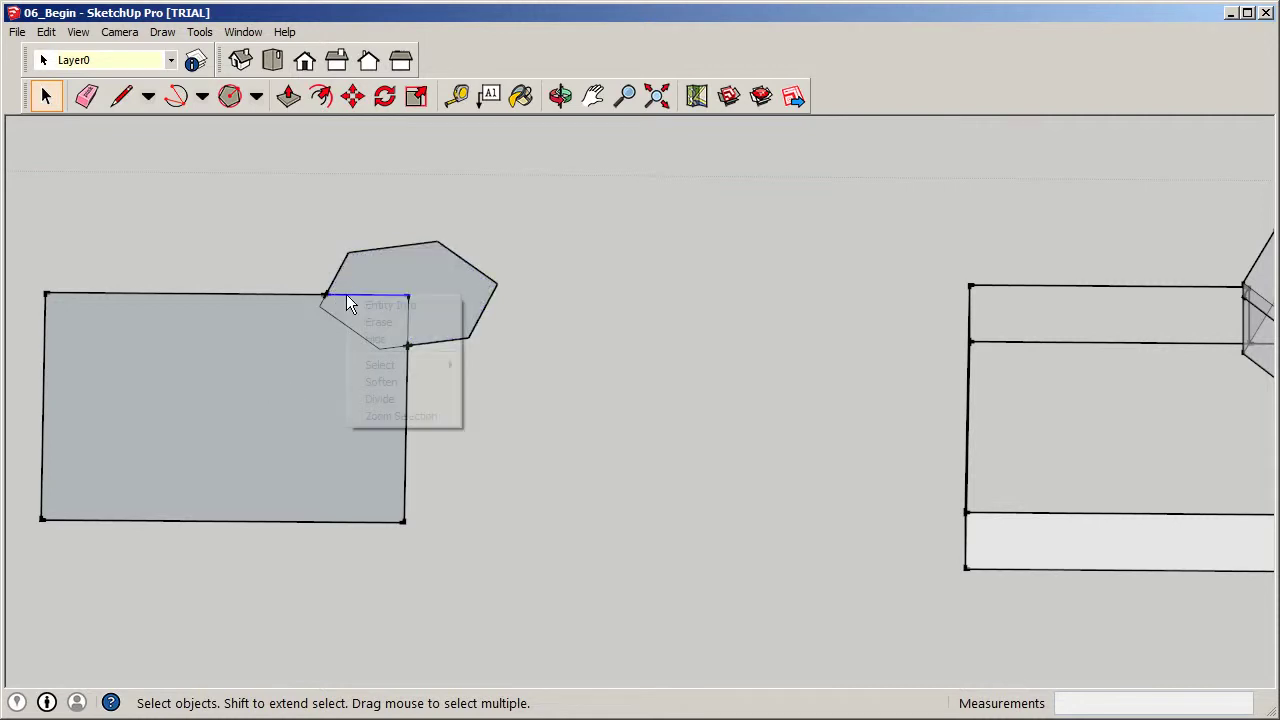
{"action": "left_click", "coordinate": [404, 320]}
{"action": "left_click", "coordinate": [407, 322]}
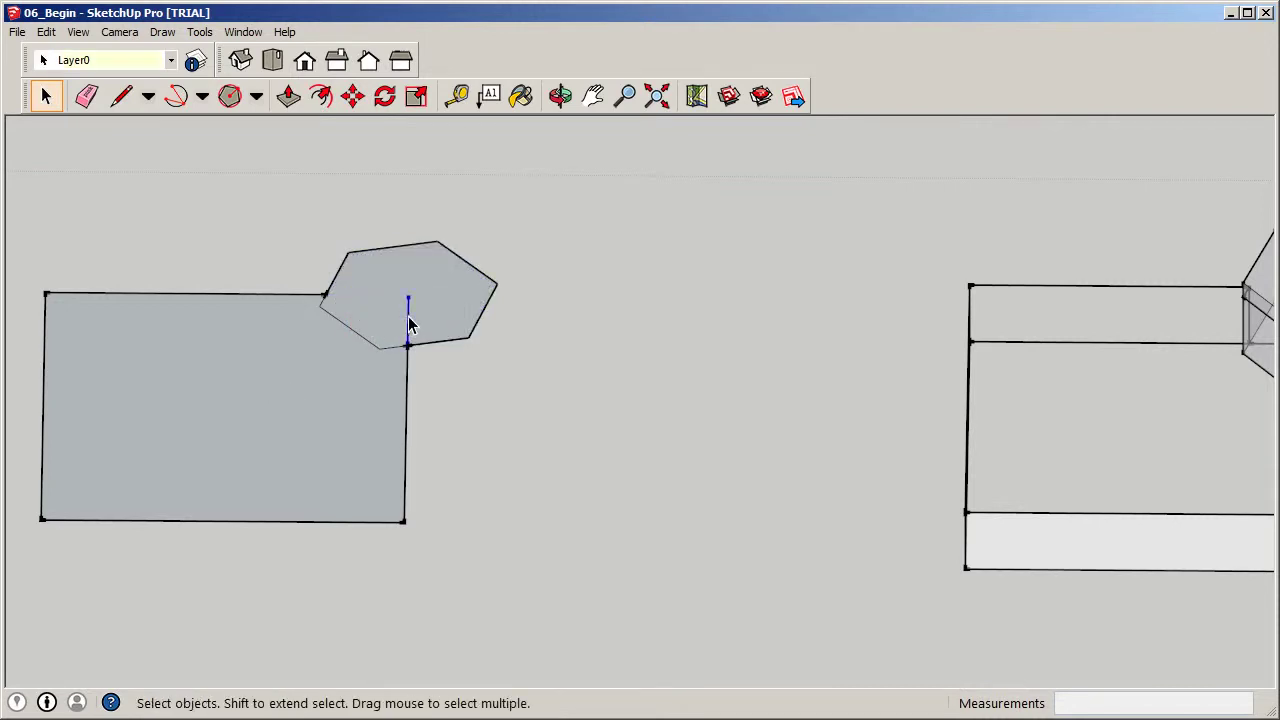
{"action": "right_click", "coordinate": [409, 324]}
{"action": "left_click", "coordinate": [460, 343]}
{"action": "middle_click_drag", "start_coordinate": [475, 356], "coordinate": [385, 215]}
{"action": "left_click", "coordinate": [287, 96]}
{"action": "left_click", "coordinate": [314, 358]}
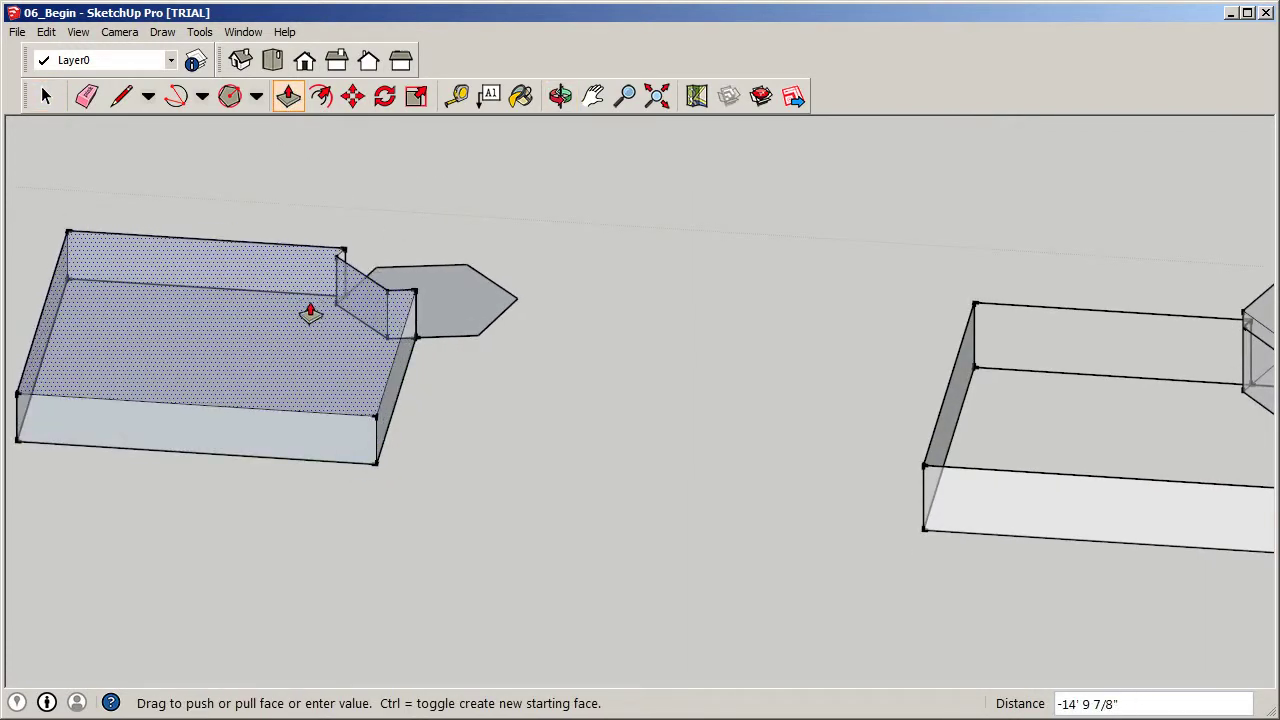
{"action": "left_click", "coordinate": [45, 96]}
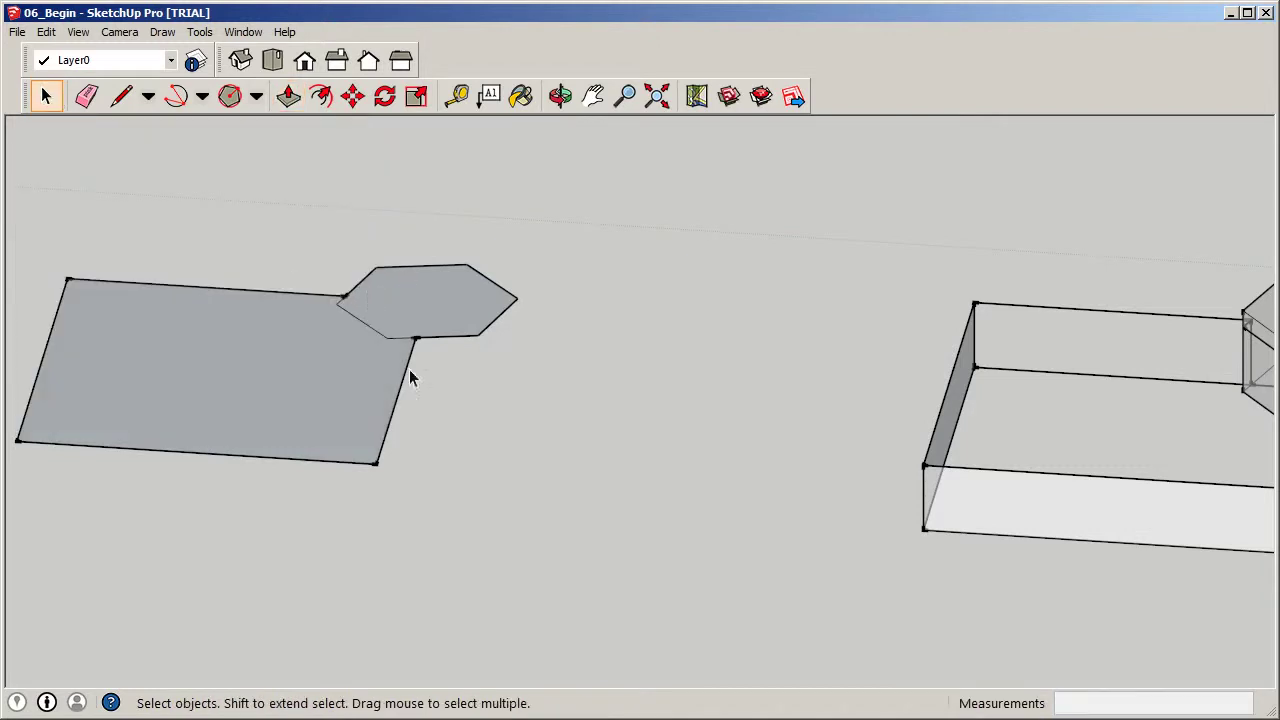
Make a group from the square face and its bounding edges.
{"action": "double_click", "coordinate": [270, 401]}
{"action": "right_click", "coordinate": [261, 344]}
{"action": "left_click", "coordinate": [323, 482]}
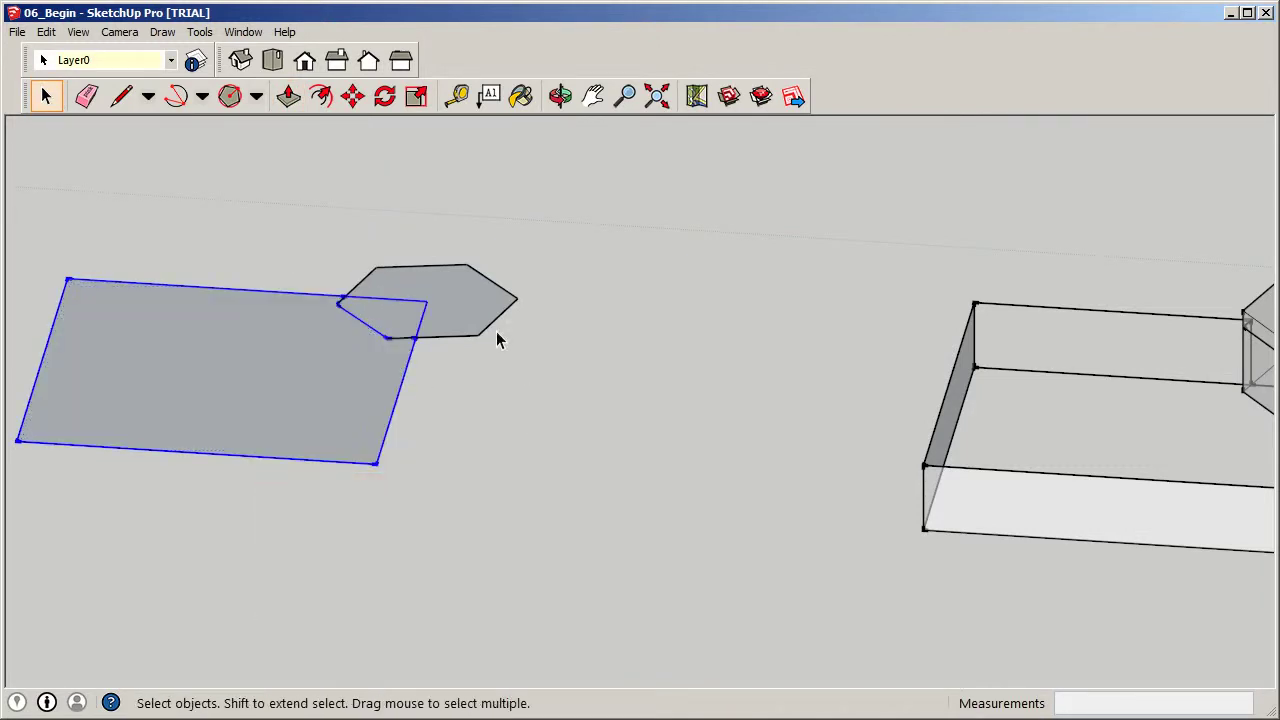
Make a second group from the hexagon face and its bounding edges.
{"action": "left_click", "coordinate": [480, 313]}
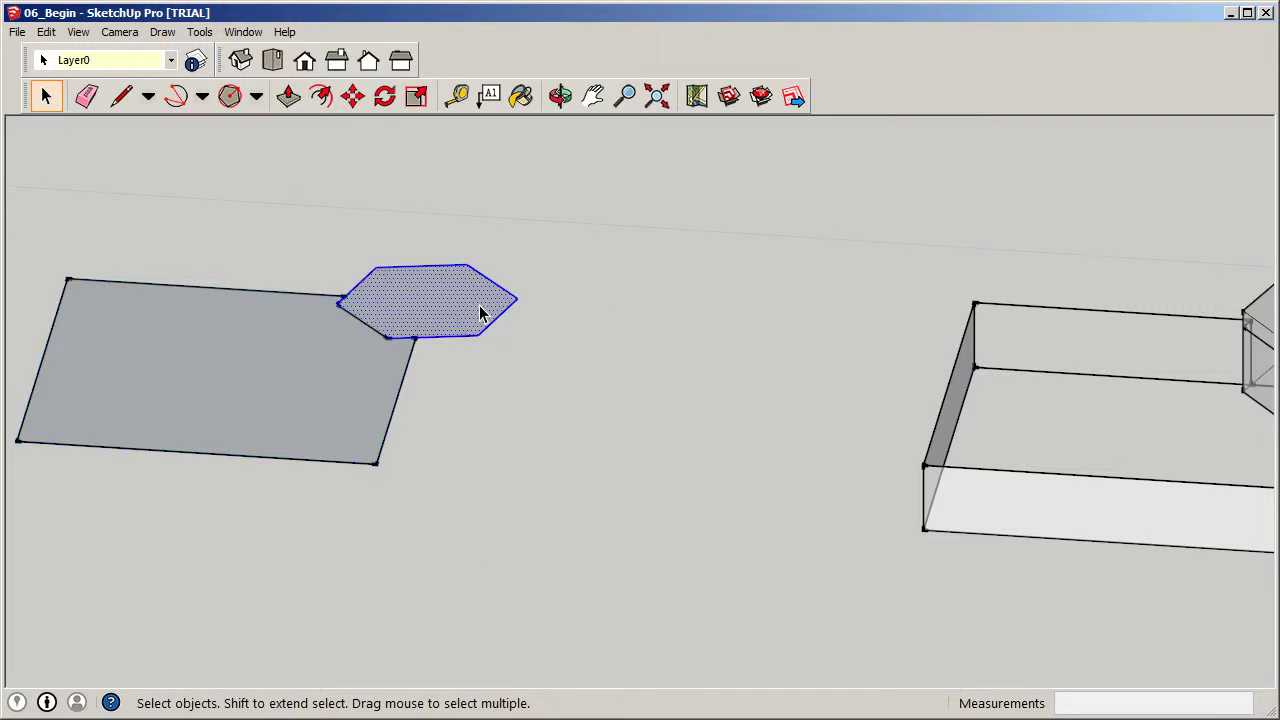
{"action": "right_click", "coordinate": [480, 313]}
{"action": "left_click", "coordinate": [534, 445]}
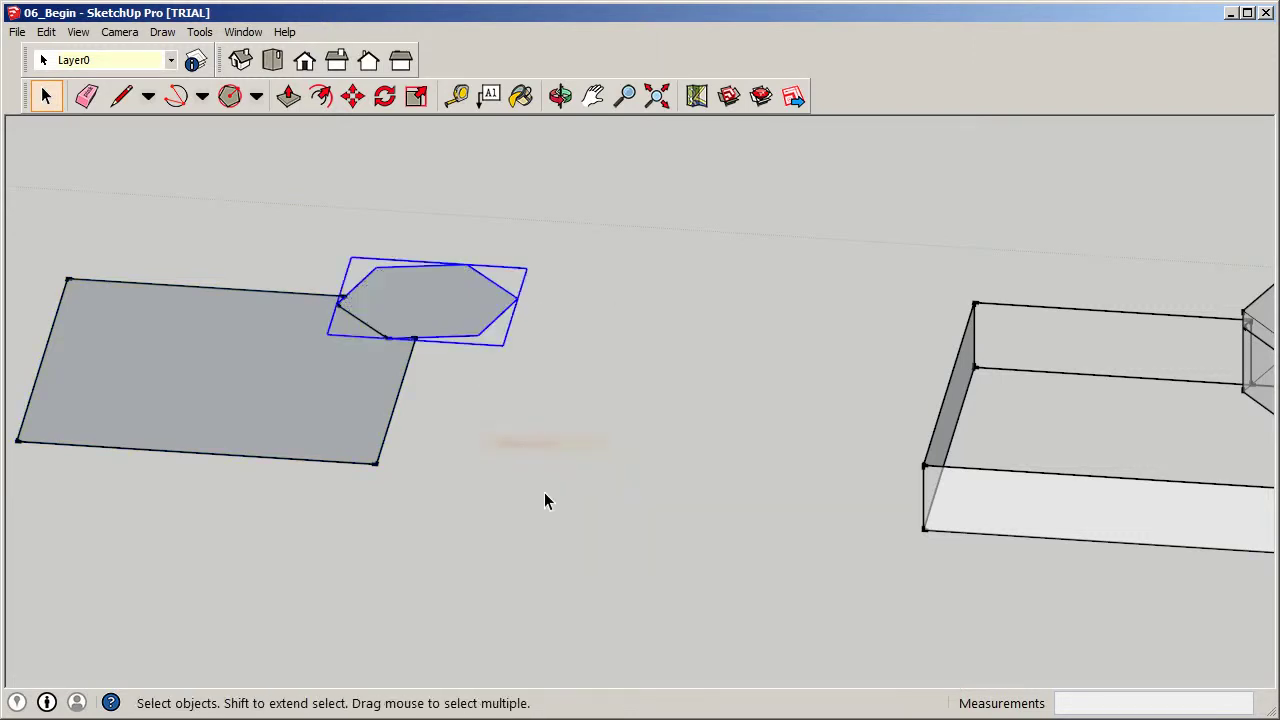
{"action": "left_click", "coordinate": [238, 260]}
{"action": "left_click", "coordinate": [243, 366]}
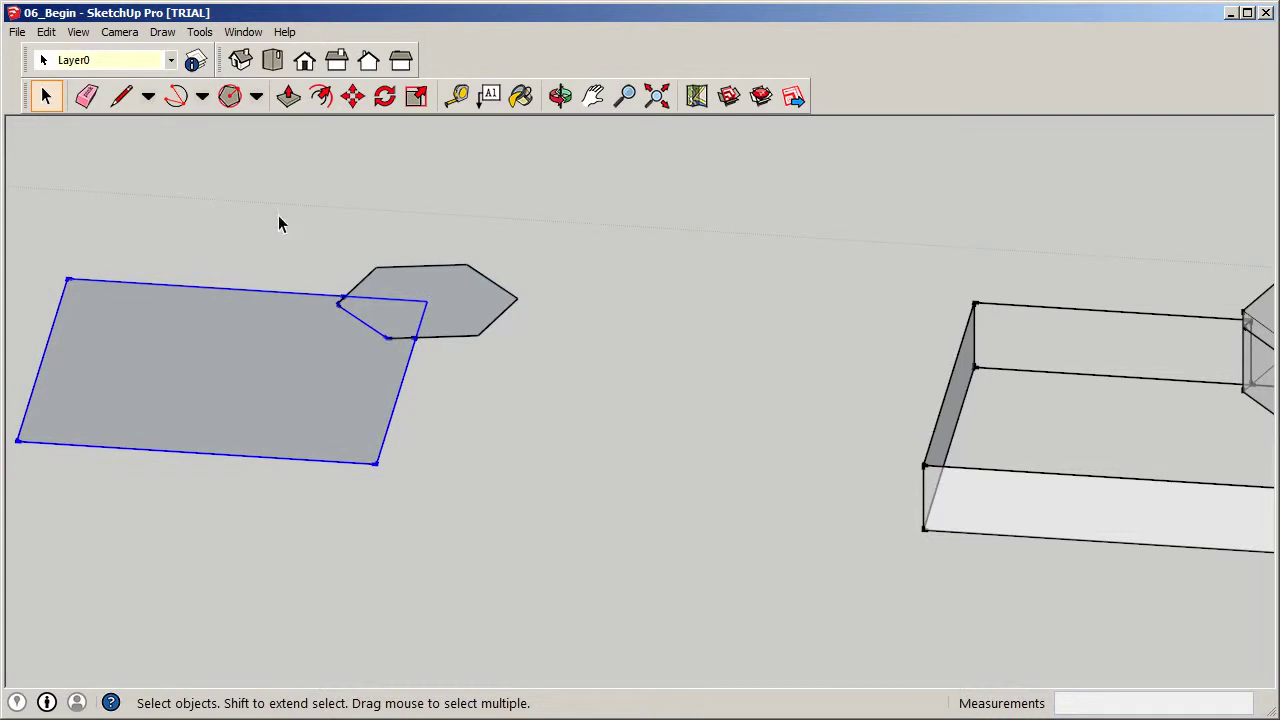
{"action": "left_click", "coordinate": [288, 96]}
{"action": "left_click", "coordinate": [45, 96]}
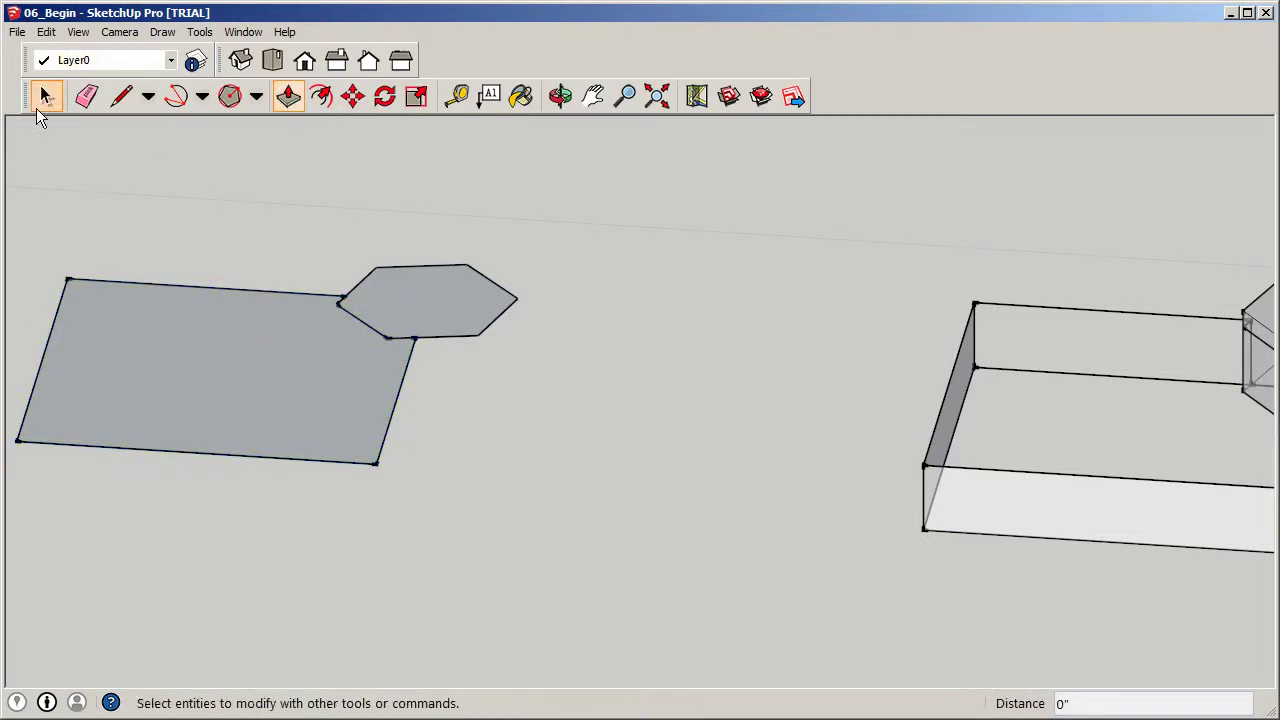
Open the notched square's group for editing, extrude its face upward 20', and leave the group.
{"action": "left_click", "coordinate": [197, 372]}
{"action": "double_click", "coordinate": [197, 372]}
{"action": "left_click", "coordinate": [288, 96]}
{"action": "left_click", "coordinate": [280, 337]}
{"action": "type", "text": "20'"}
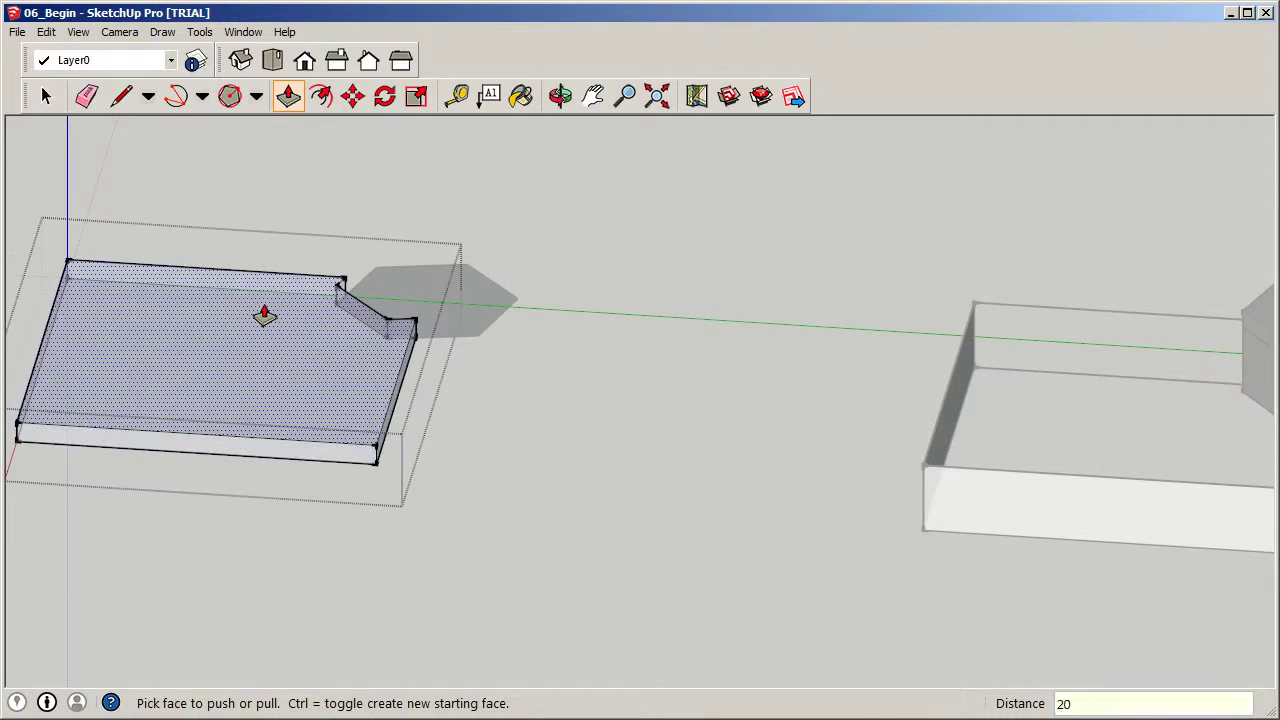
{"action": "key", "text": "Return"}
{"action": "key", "text": "space"}
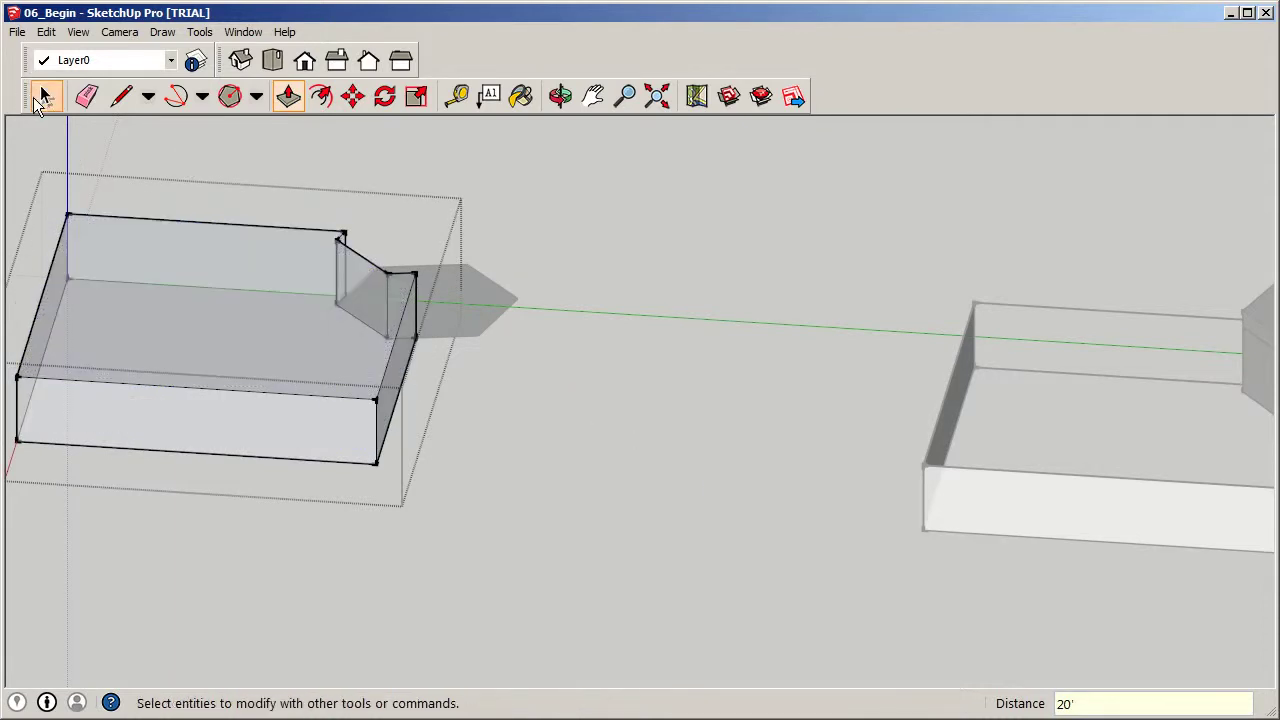
{"action": "left_click", "coordinate": [559, 492]}
Open the hexagon's group for editing and extrude its face upward 20'.
{"action": "left_click", "coordinate": [483, 303]}
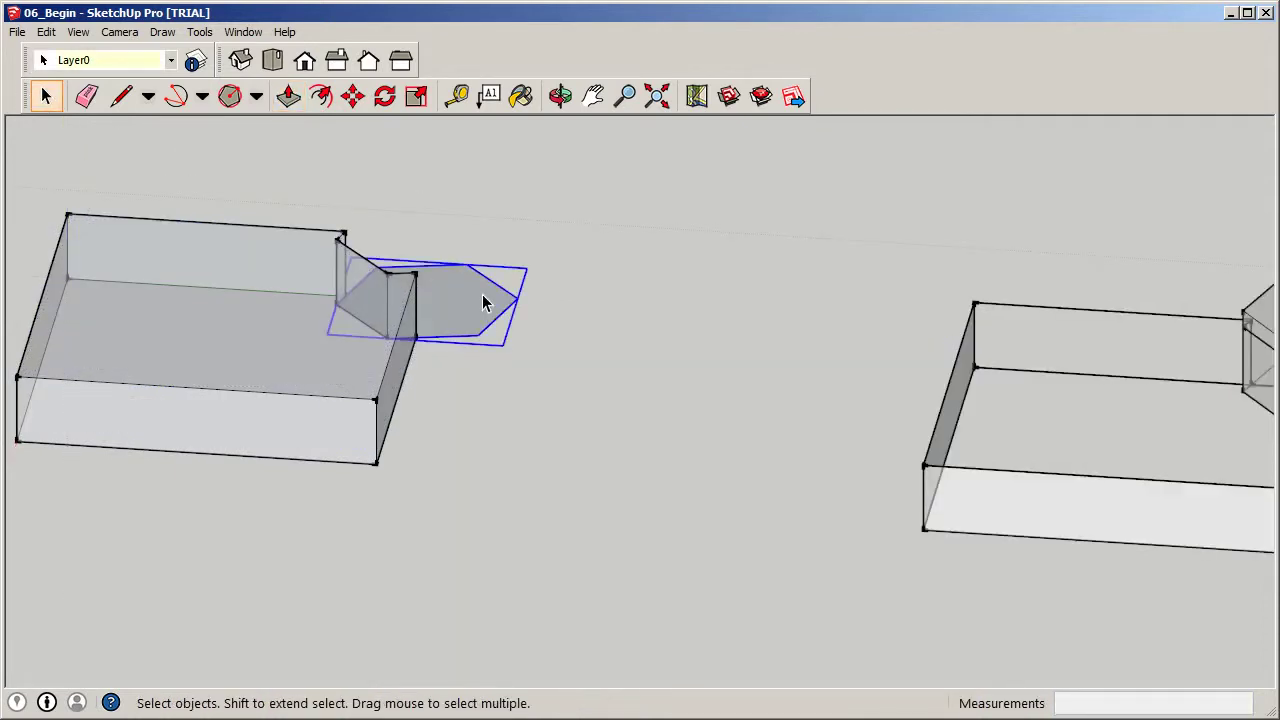
{"action": "double_click", "coordinate": [483, 303]}
{"action": "left_click", "coordinate": [288, 96]}
{"action": "left_click", "coordinate": [472, 298]}
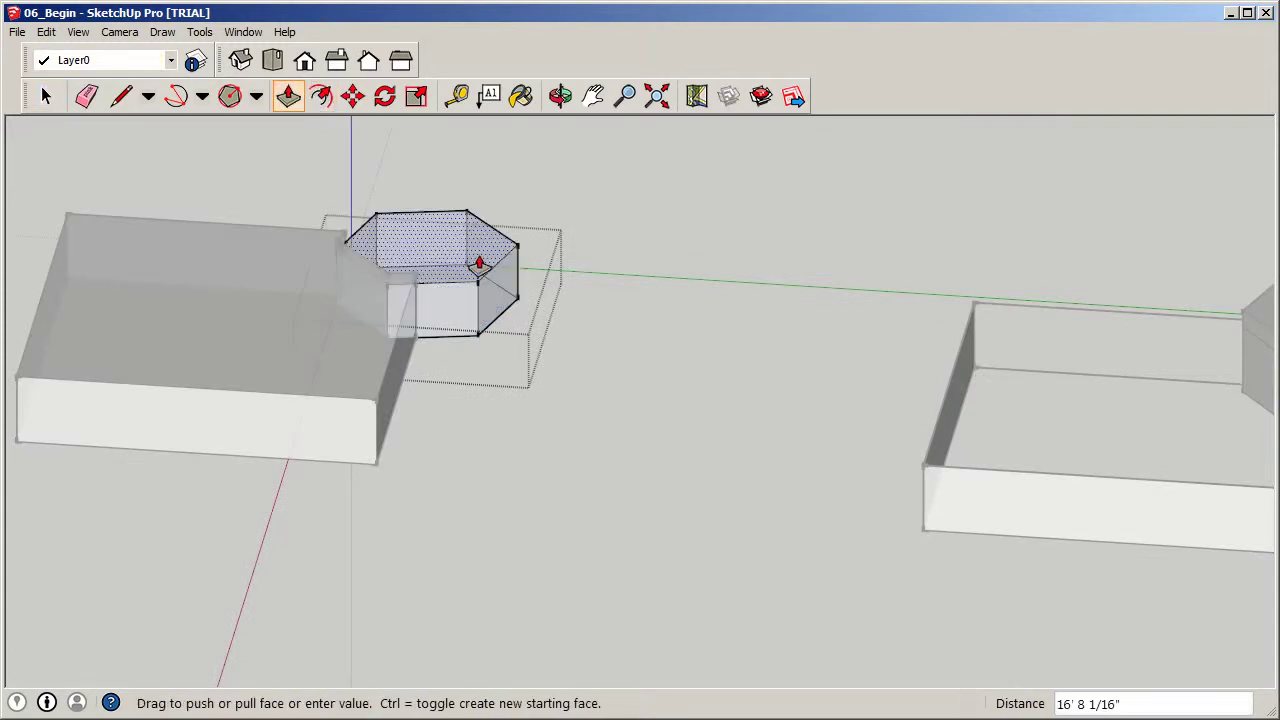
{"action": "type", "text": "20'"}
{"action": "key", "text": "Return"}
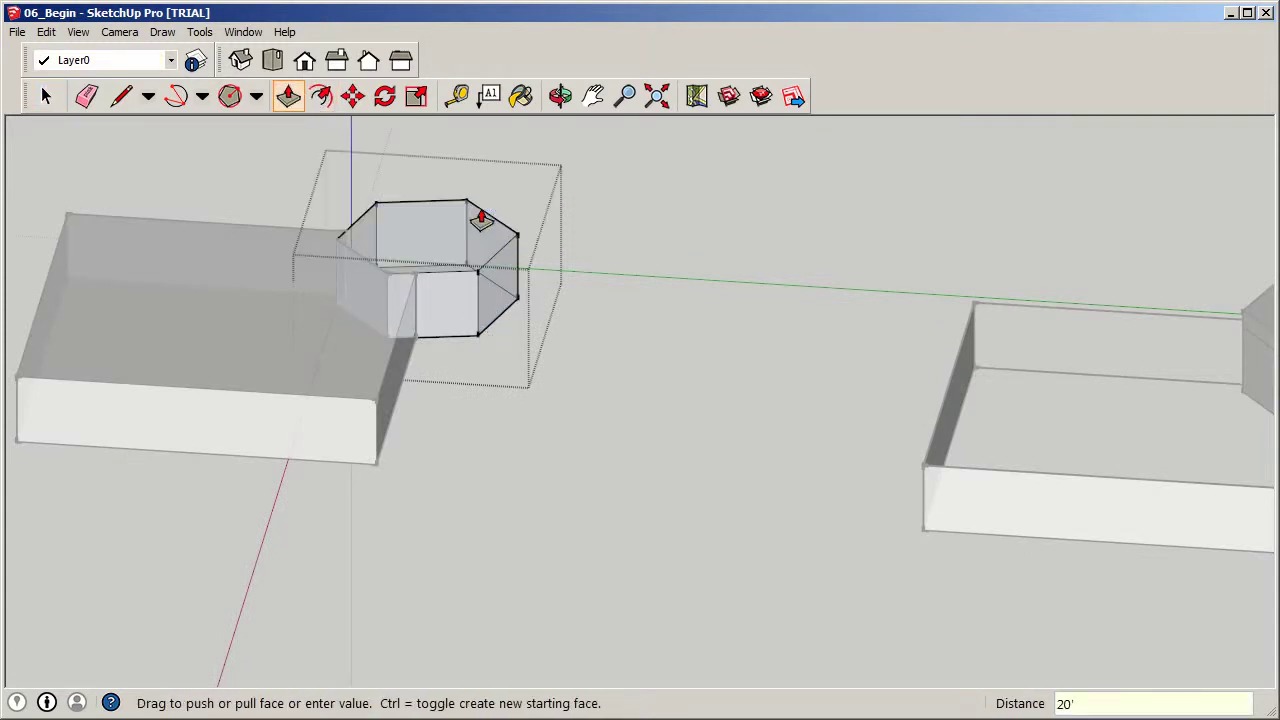
Raise the hexagonal prism's upper face by a further 5' and leave the group.
{"action": "left_click", "coordinate": [471, 249]}
{"action": "left_click", "coordinate": [466, 227]}
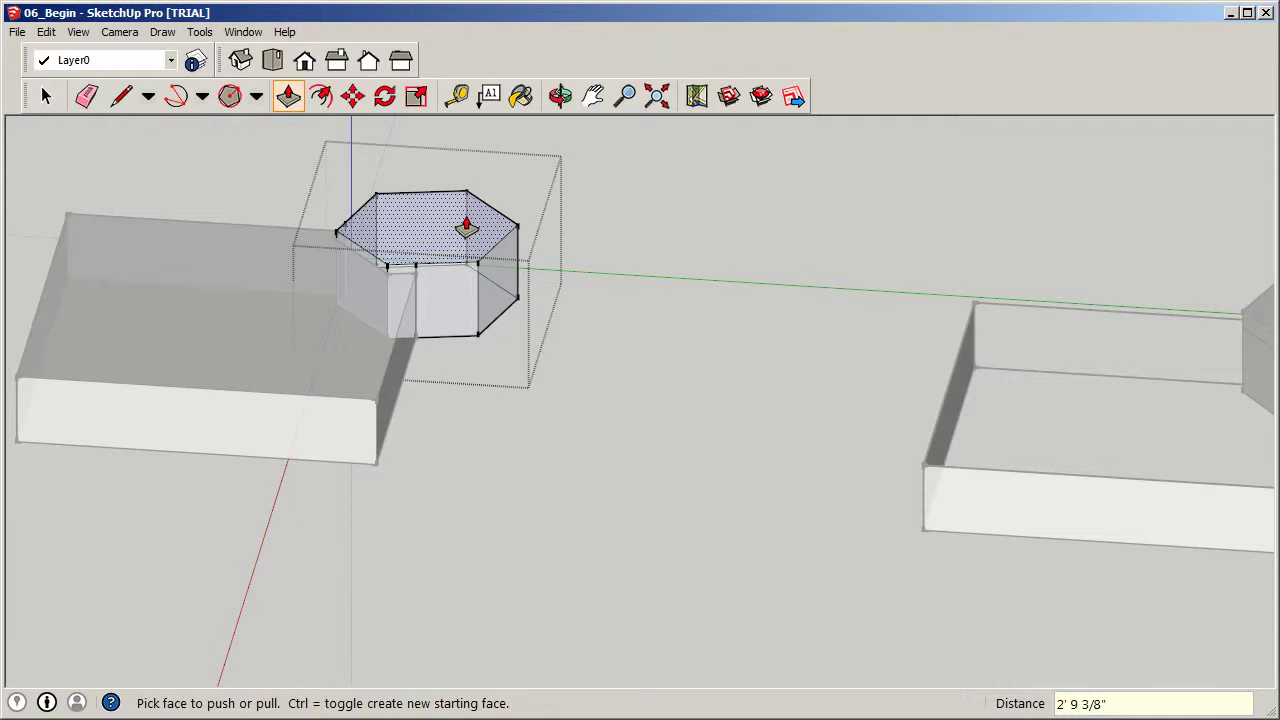
{"action": "type", "text": "5'"}
{"action": "key", "text": "Return"}
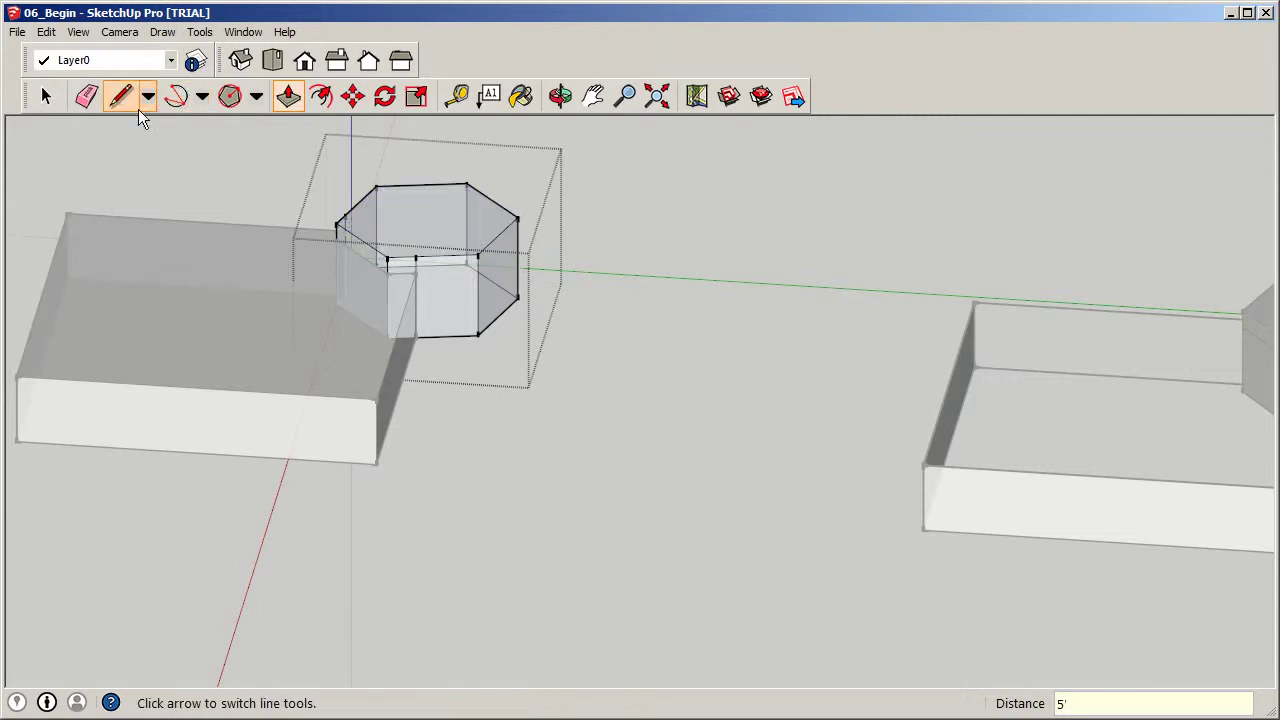
{"action": "left_click", "coordinate": [45, 95]}
{"action": "left_click", "coordinate": [580, 539]}
Inside the hexagon group, erase the stray vertical edge on the prism side above one of the block's notch ends.
{"action": "middle_click_drag", "start_coordinate": [609, 510], "coordinate": [783, 514]}
{"action": "scroll", "coordinate": [505, 383], "scroll_direction": "up", "scroll_amount": 4}
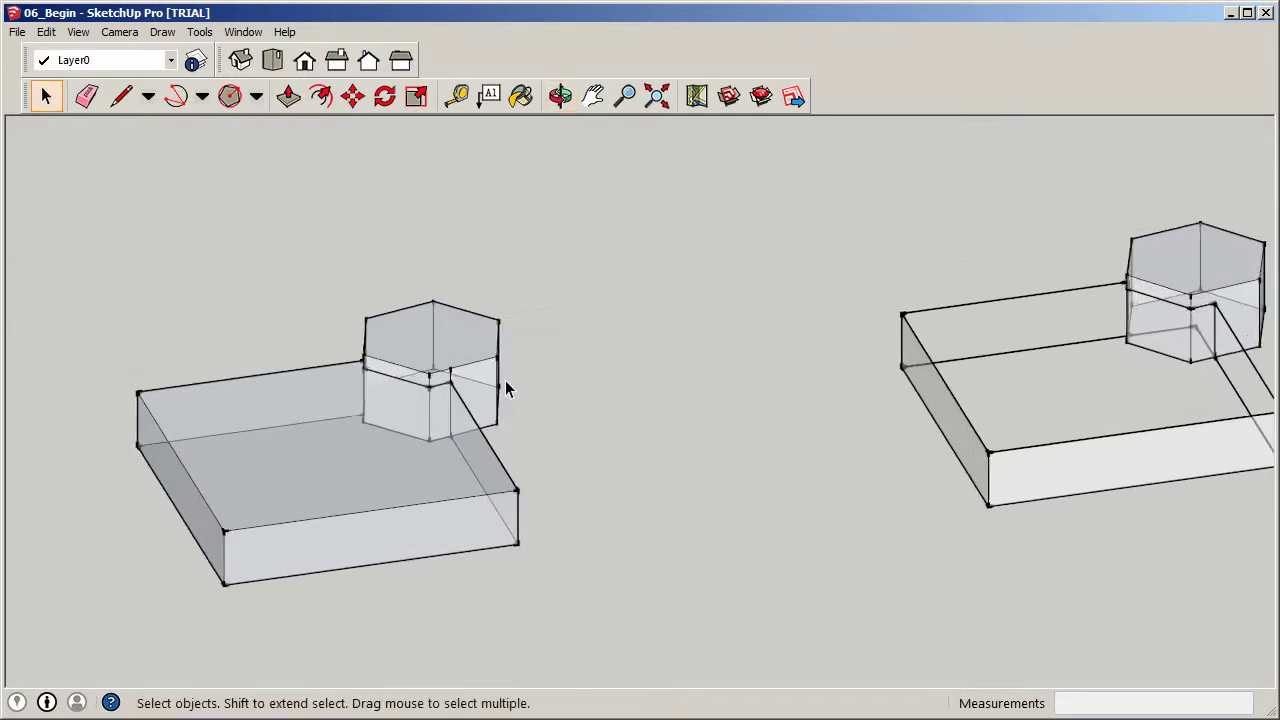
{"action": "scroll", "coordinate": [431, 390], "scroll_direction": "up", "scroll_amount": 6}
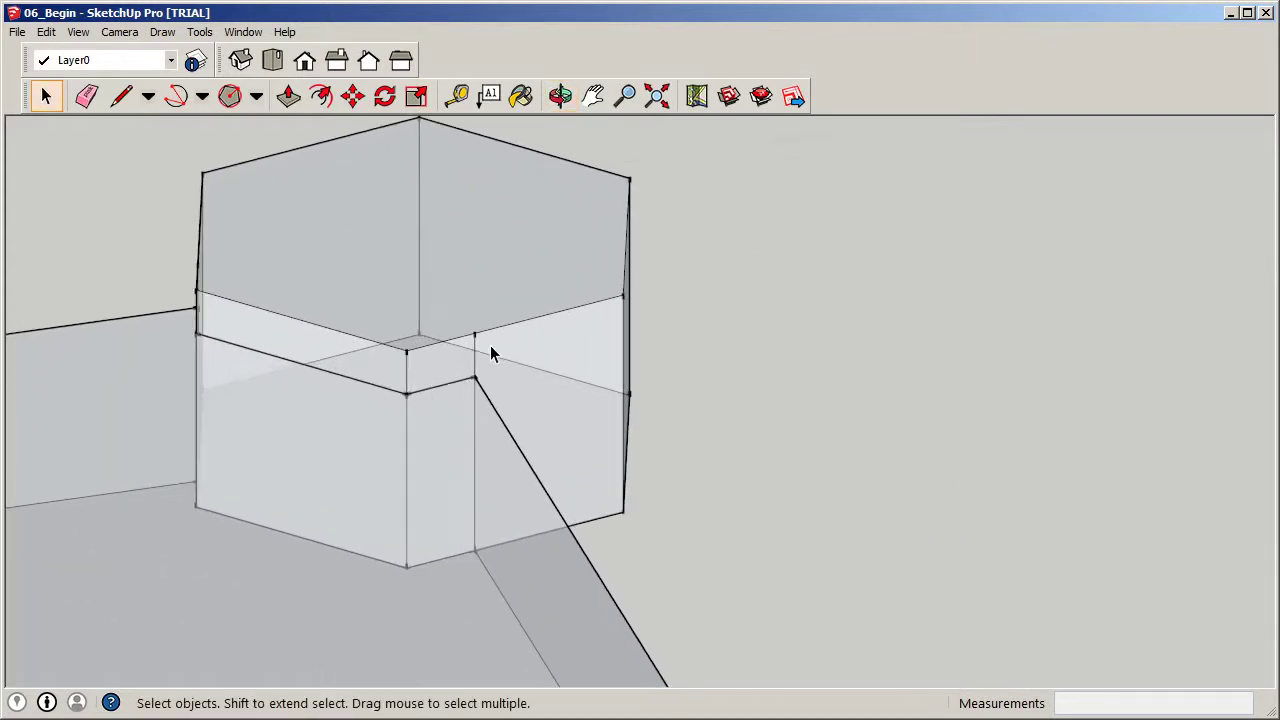
{"action": "left_click", "coordinate": [474, 355]}
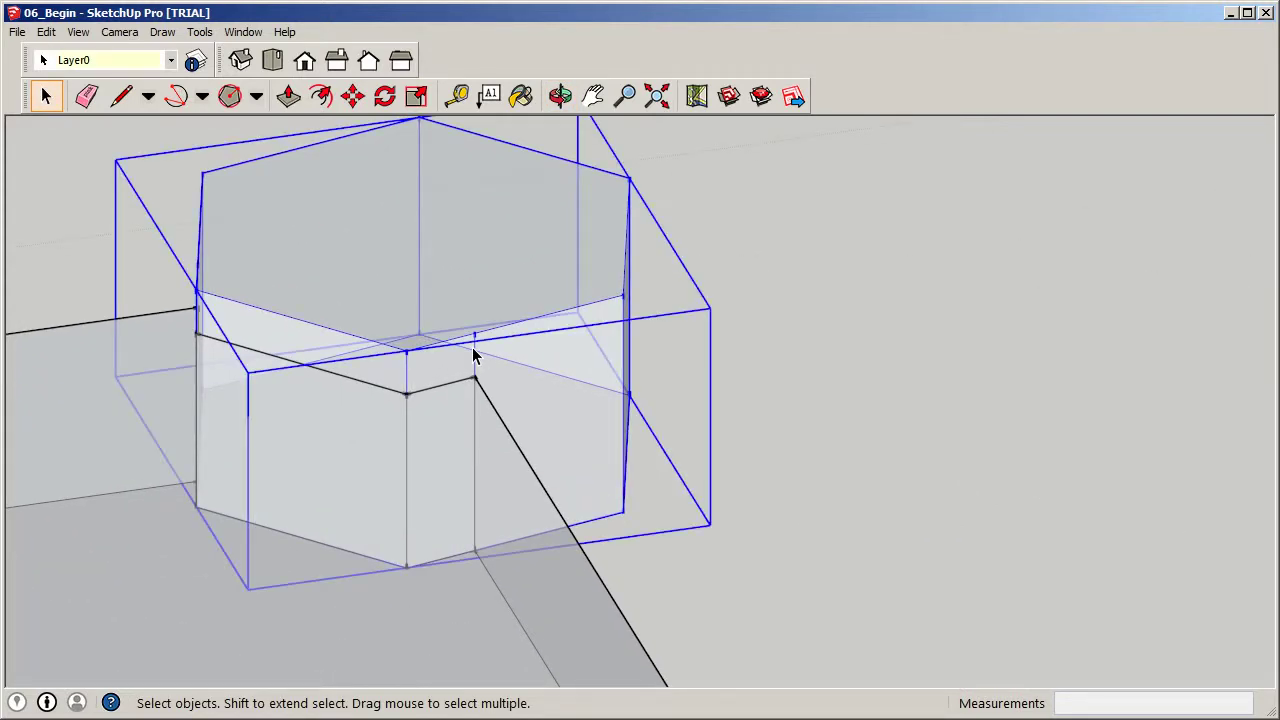
{"action": "double_click", "coordinate": [476, 362]}
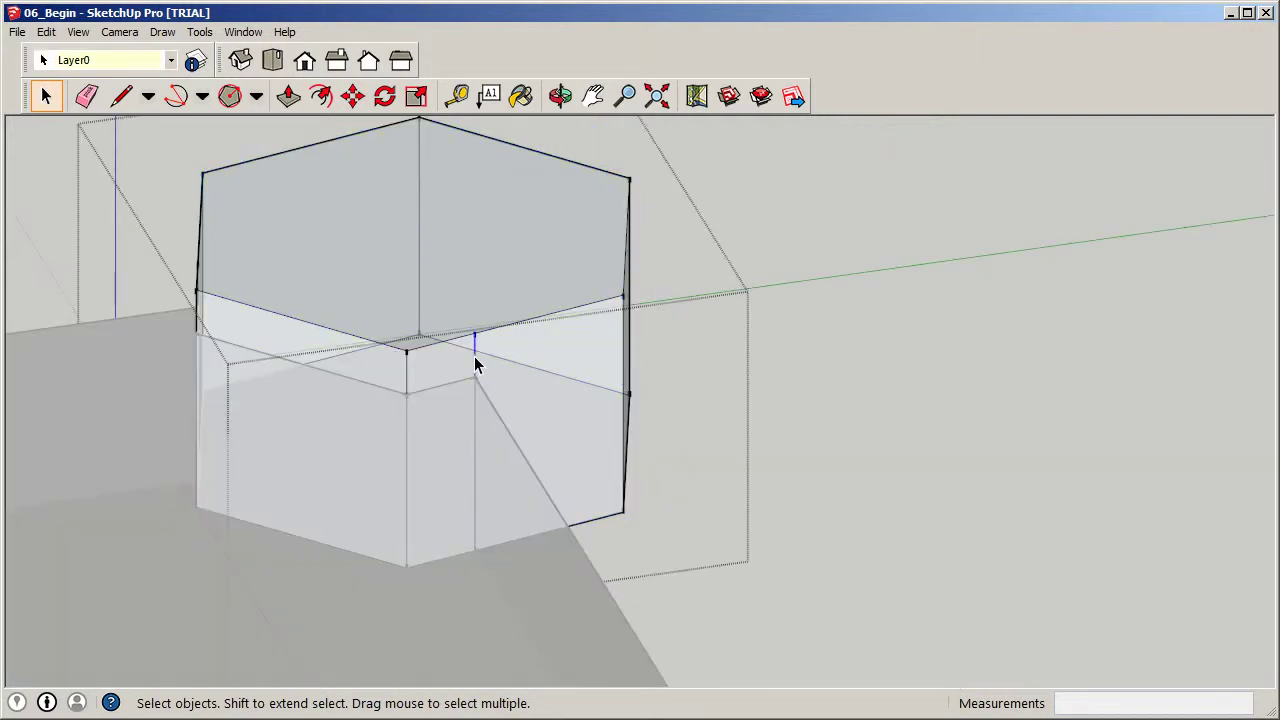
{"action": "right_click", "coordinate": [475, 355]}
{"action": "left_click", "coordinate": [492, 381]}
Erase the matching stray vertical edge above the other end of the block's notch and close the hexagon group.
{"action": "middle_click_drag", "start_coordinate": [409, 363], "coordinate": [329, 349]}
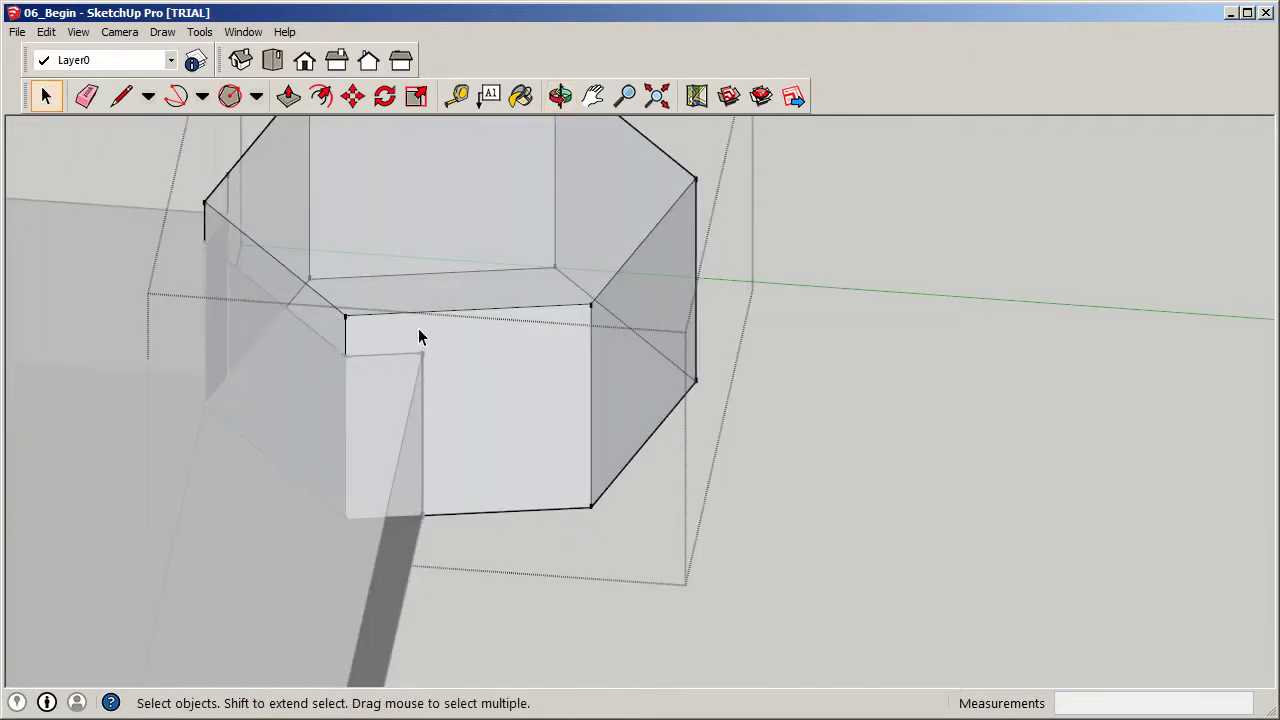
{"action": "scroll", "coordinate": [994, 446], "scroll_direction": "down", "scroll_amount": 6}
{"action": "middle_click_drag", "start_coordinate": [937, 446], "coordinate": [1072, 481]}
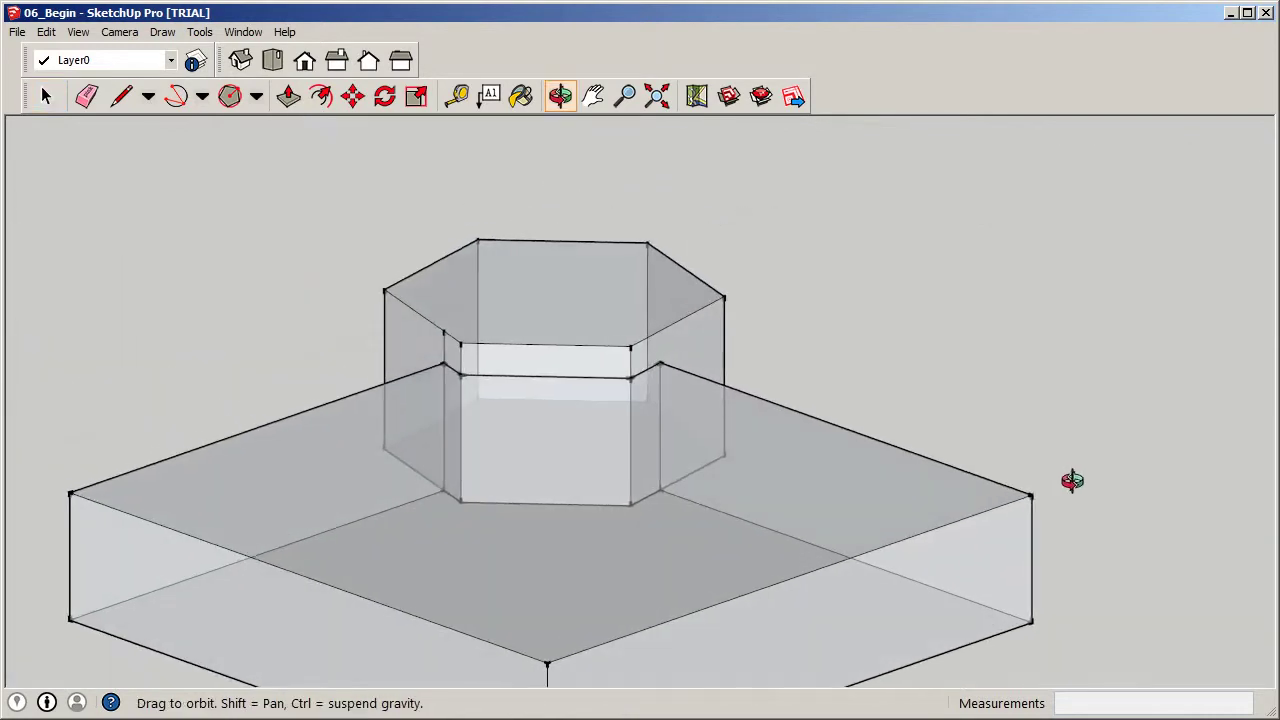
{"action": "scroll", "coordinate": [375, 340], "scroll_direction": "up", "scroll_amount": 3}
{"action": "middle_click_drag", "start_coordinate": [542, 373], "coordinate": [497, 390]}
{"action": "left_click", "coordinate": [500, 386]}
{"action": "double_click", "coordinate": [506, 381]}
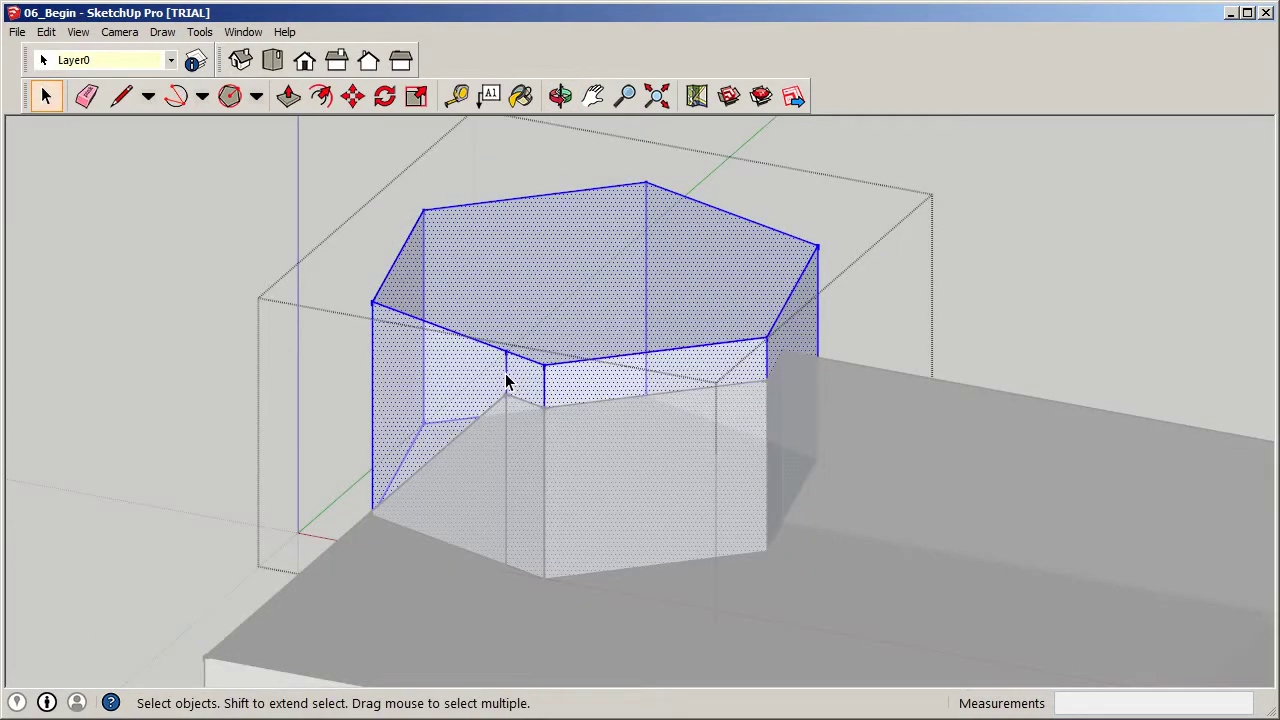
{"action": "left_click", "coordinate": [506, 378]}
{"action": "right_click", "coordinate": [508, 368]}
{"action": "left_click", "coordinate": [540, 397]}
{"action": "left_click", "coordinate": [184, 352]}
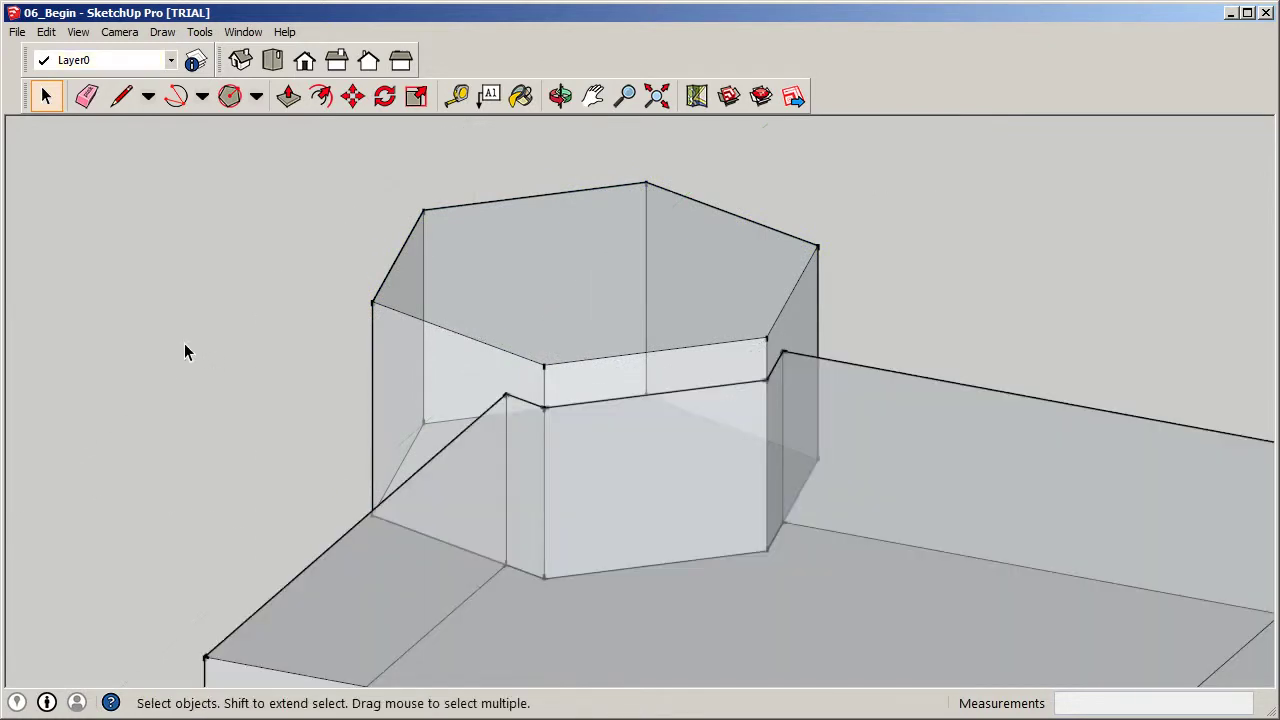
Compare the block and prism built from groups with the earlier trimmed version from several angles.
{"action": "scroll", "coordinate": [184, 352], "scroll_direction": "down", "scroll_amount": 4}
{"action": "middle_click_drag", "start_coordinate": [231, 351], "coordinate": [514, 420]}
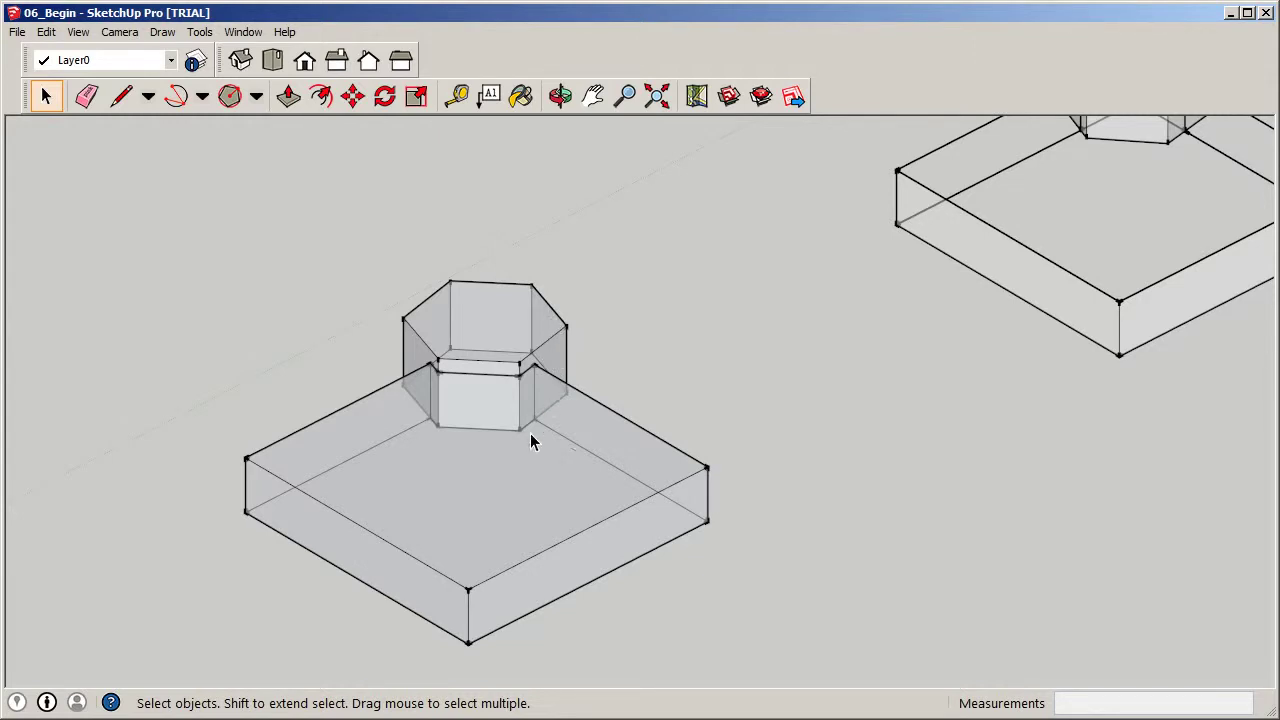
{"action": "scroll", "coordinate": [551, 473], "scroll_direction": "down", "scroll_amount": 2}
{"action": "scroll", "coordinate": [551, 474], "scroll_direction": "down", "scroll_amount": 1}
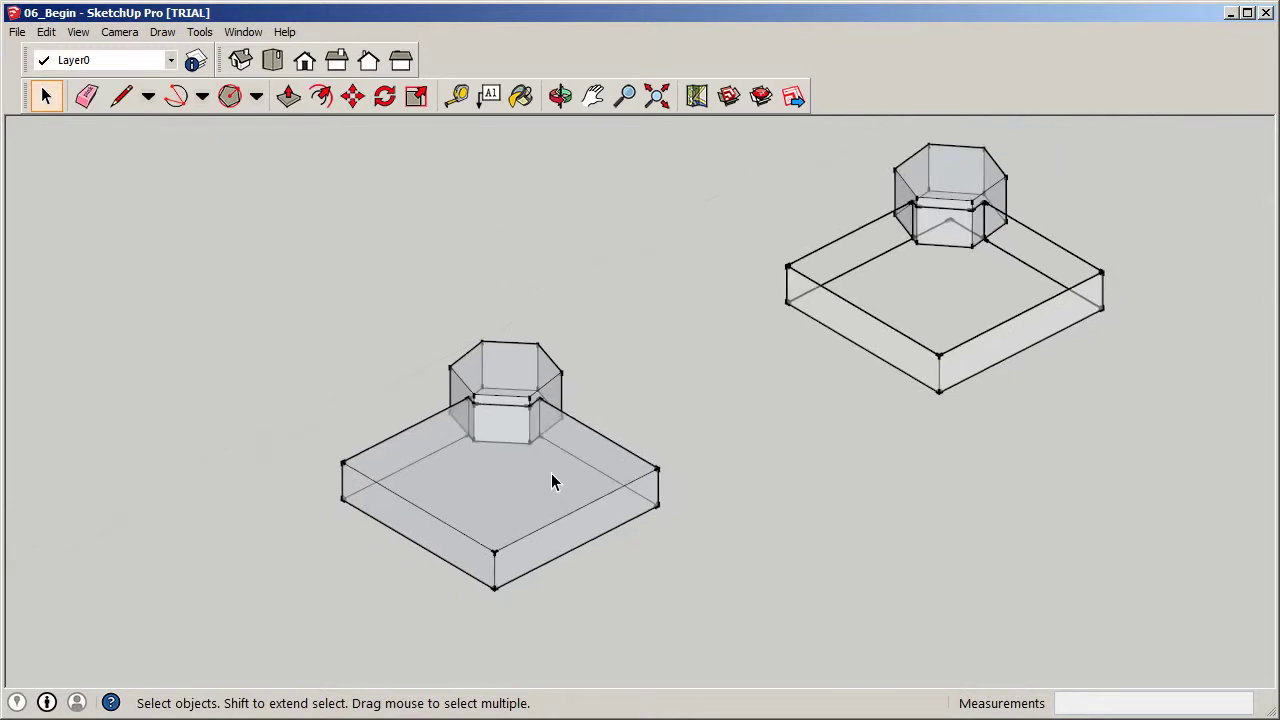
{"action": "scroll", "coordinate": [489, 418], "scroll_direction": "up", "scroll_amount": 2}
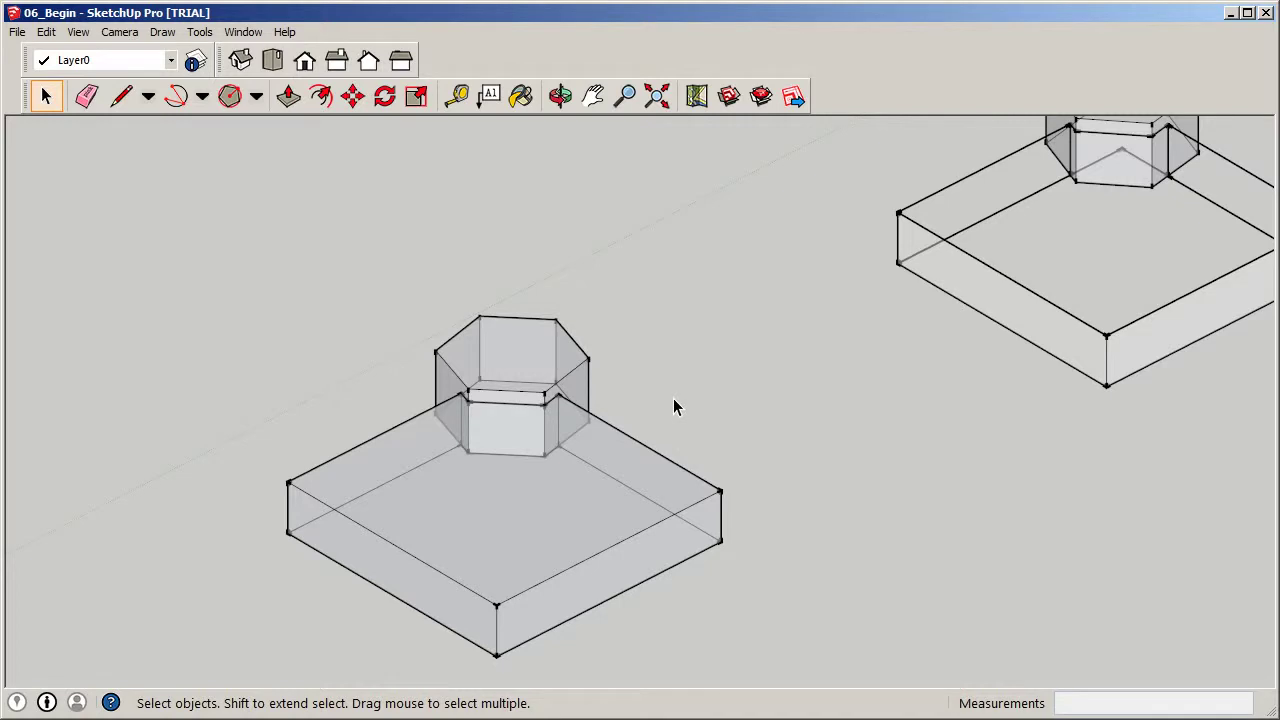
{"action": "scroll", "coordinate": [640, 420], "scroll_direction": "down", "scroll_amount": 3}
{"action": "scroll", "coordinate": [960, 270], "scroll_direction": "up", "scroll_amount": 5}
{"action": "scroll", "coordinate": [925, 260], "scroll_direction": "down", "scroll_amount": 2}
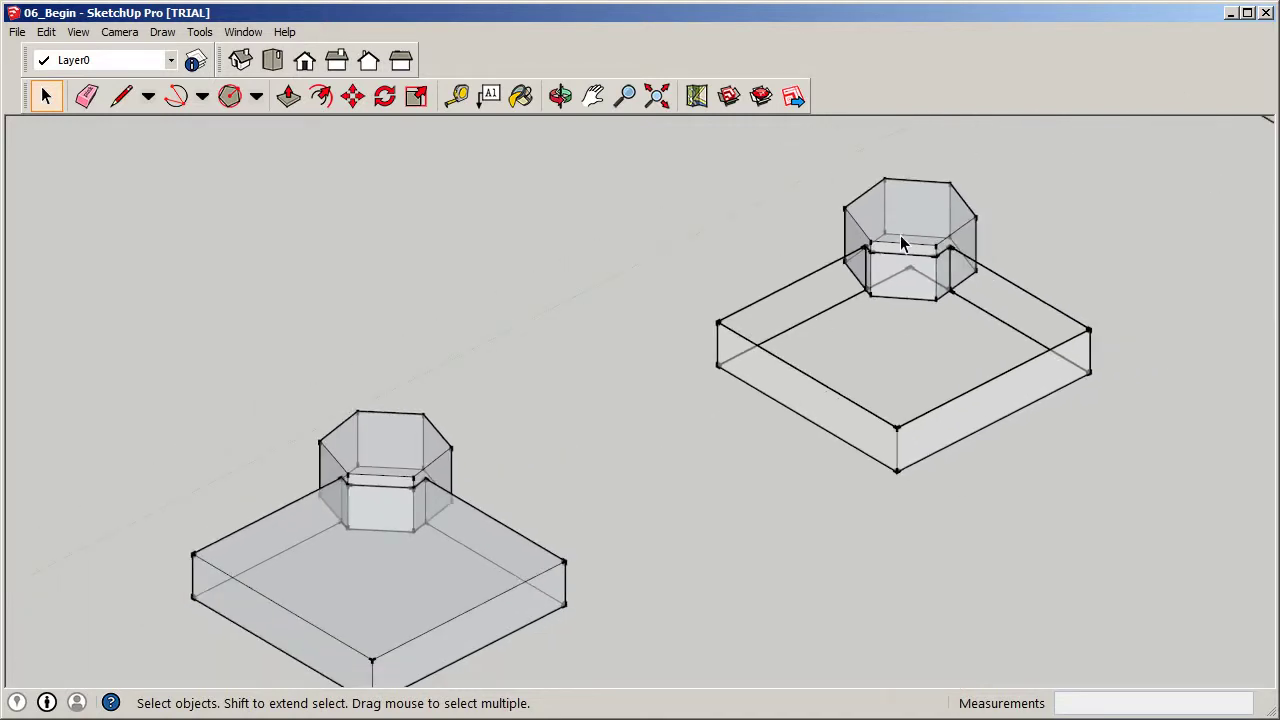
{"action": "scroll", "coordinate": [920, 230], "scroll_direction": "up", "scroll_amount": 2}
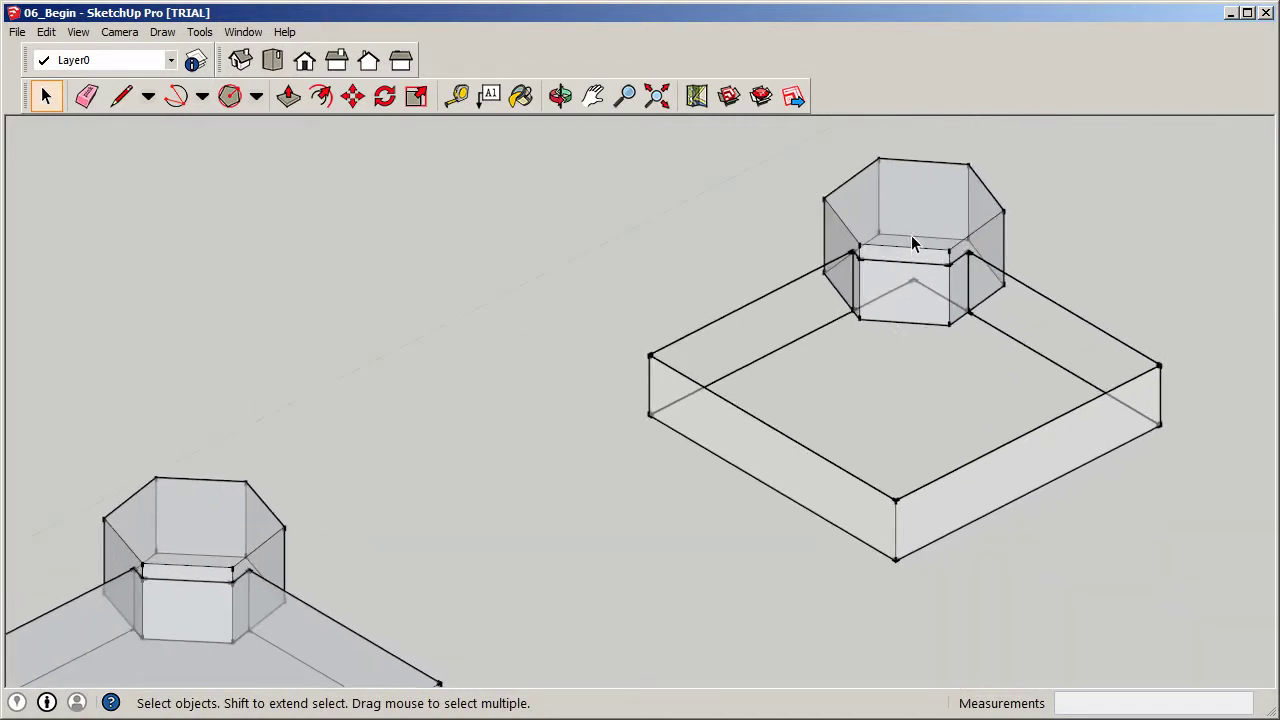
{"action": "scroll", "coordinate": [914, 243], "scroll_direction": "down", "scroll_amount": 3}
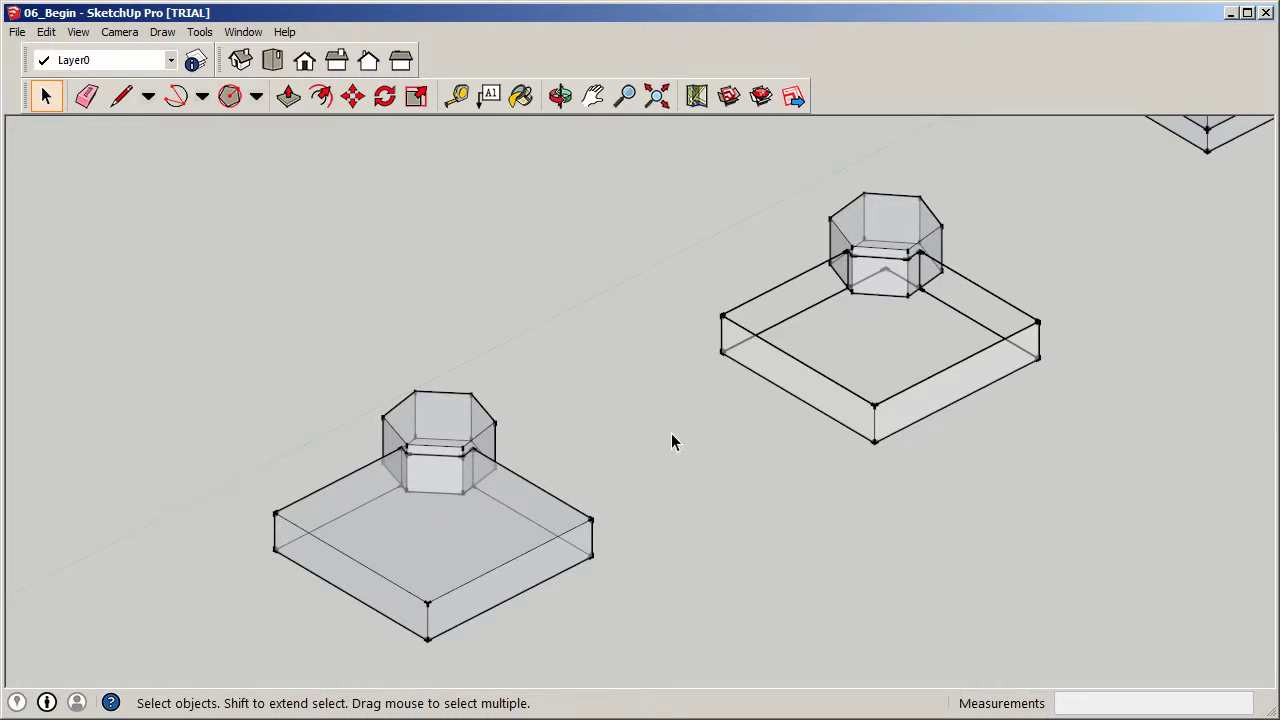
{"action": "scroll", "coordinate": [754, 405], "scroll_direction": "down", "scroll_amount": 1}
{"action": "middle_click_drag", "start_coordinate": [754, 405], "coordinate": [638, 527]}
{"action": "scroll", "coordinate": [248, 487], "scroll_direction": "up", "scroll_amount": 1}
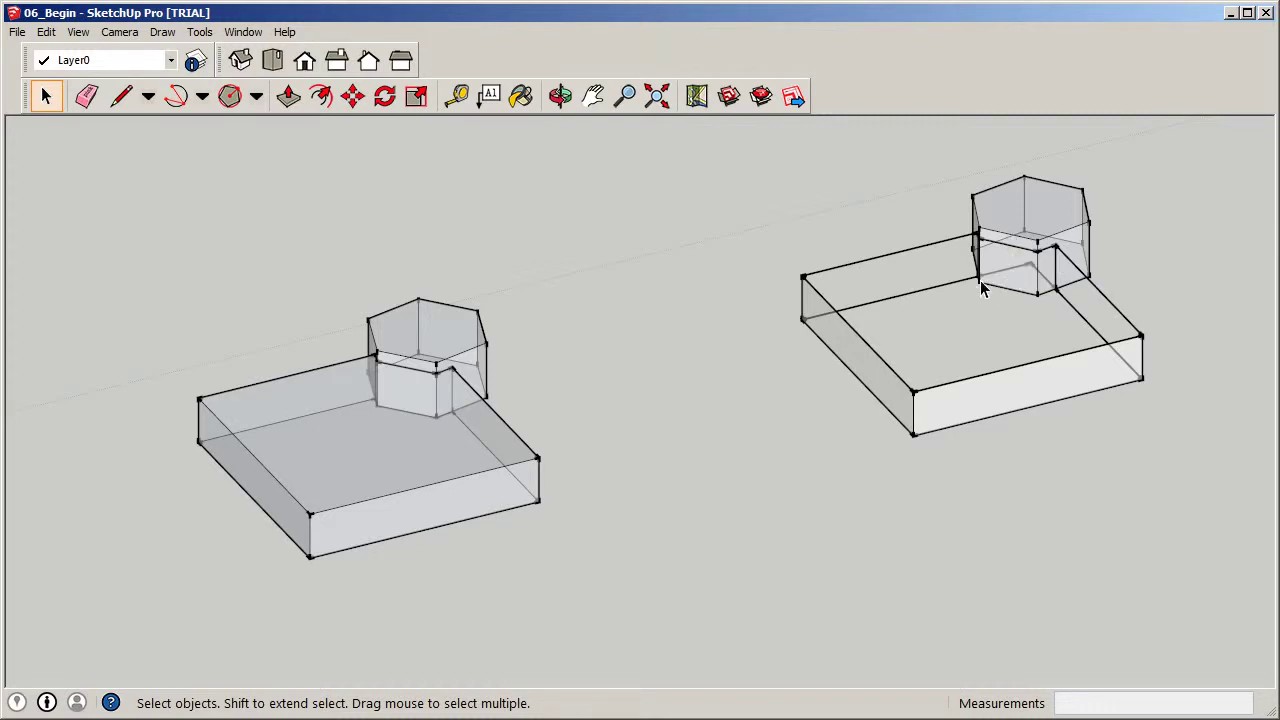
{"action": "scroll", "coordinate": [886, 383], "scroll_direction": "down", "scroll_amount": 1}
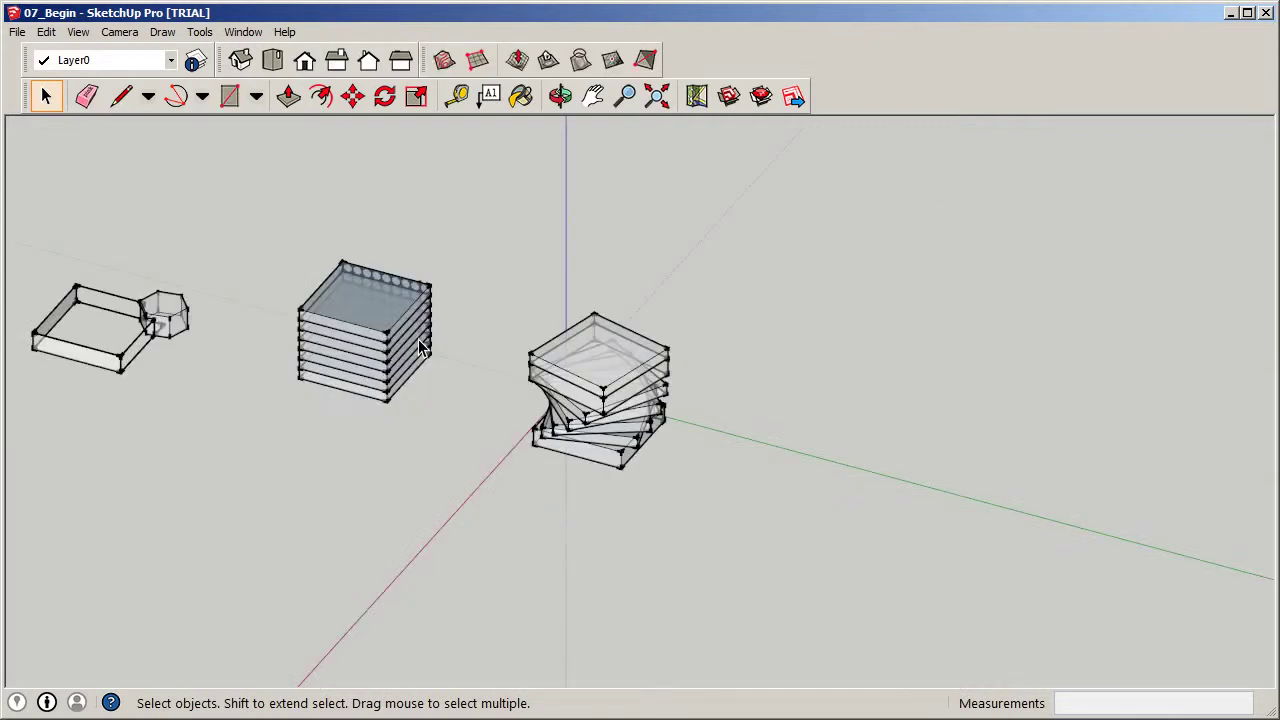
Draw a closed triangle of lines on the open ground across the green axis, beside the twisted slab stack.
{"action": "scroll", "coordinate": [713, 400], "scroll_direction": "up", "scroll_amount": 2}
{"action": "scroll", "coordinate": [713, 400], "scroll_direction": "up", "scroll_amount": 1}
{"action": "scroll", "coordinate": [444, 482], "scroll_direction": "up", "scroll_amount": 2}
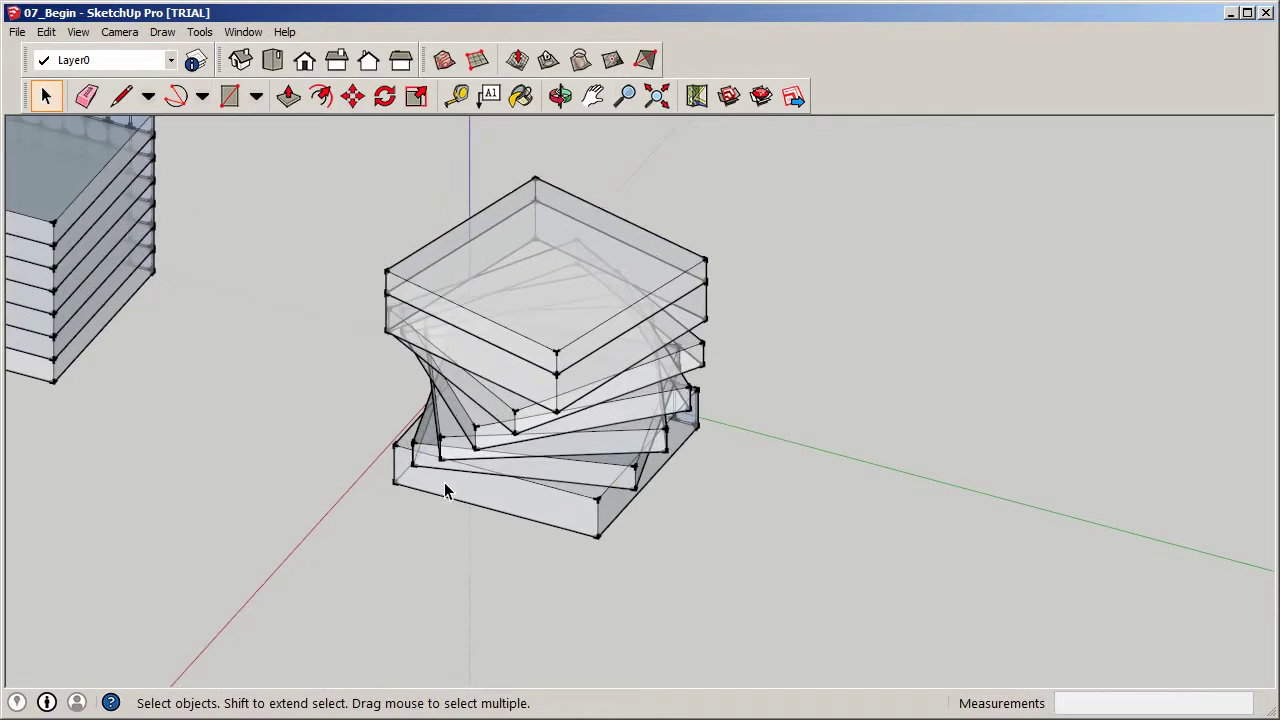
{"action": "scroll", "coordinate": [216, 416], "scroll_direction": "down", "scroll_amount": 1}
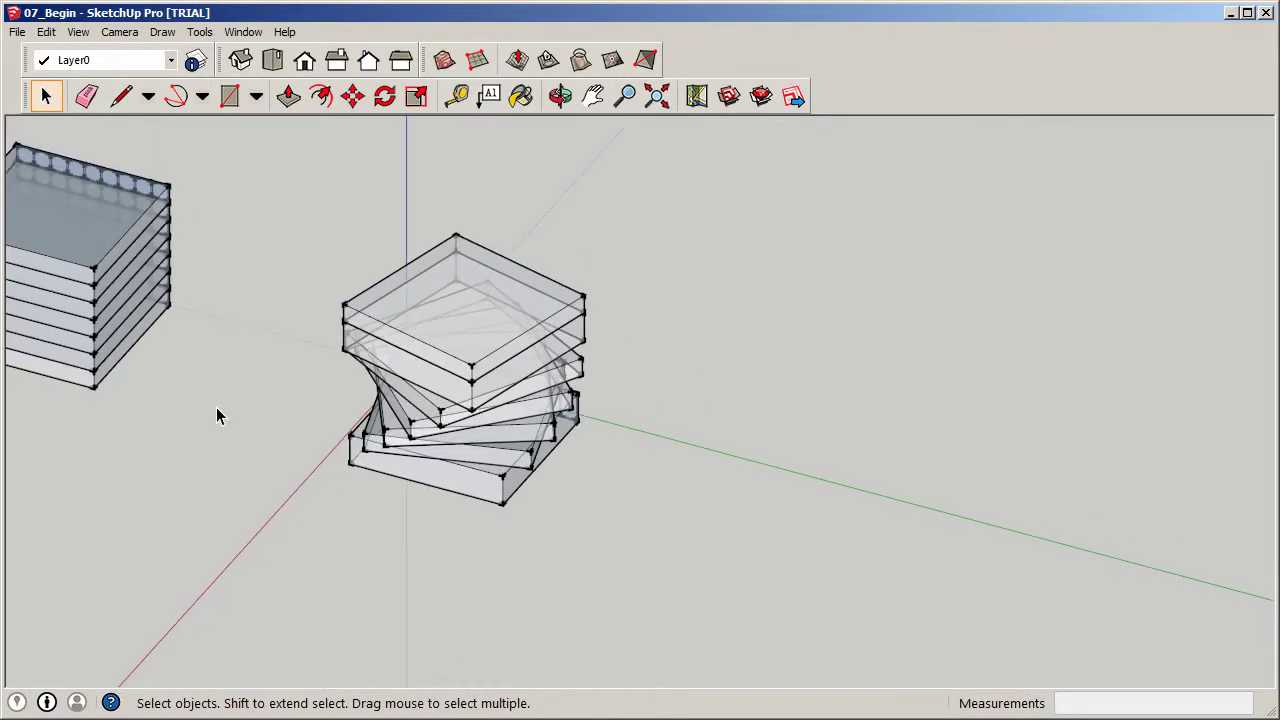
{"action": "left_click", "coordinate": [121, 96]}
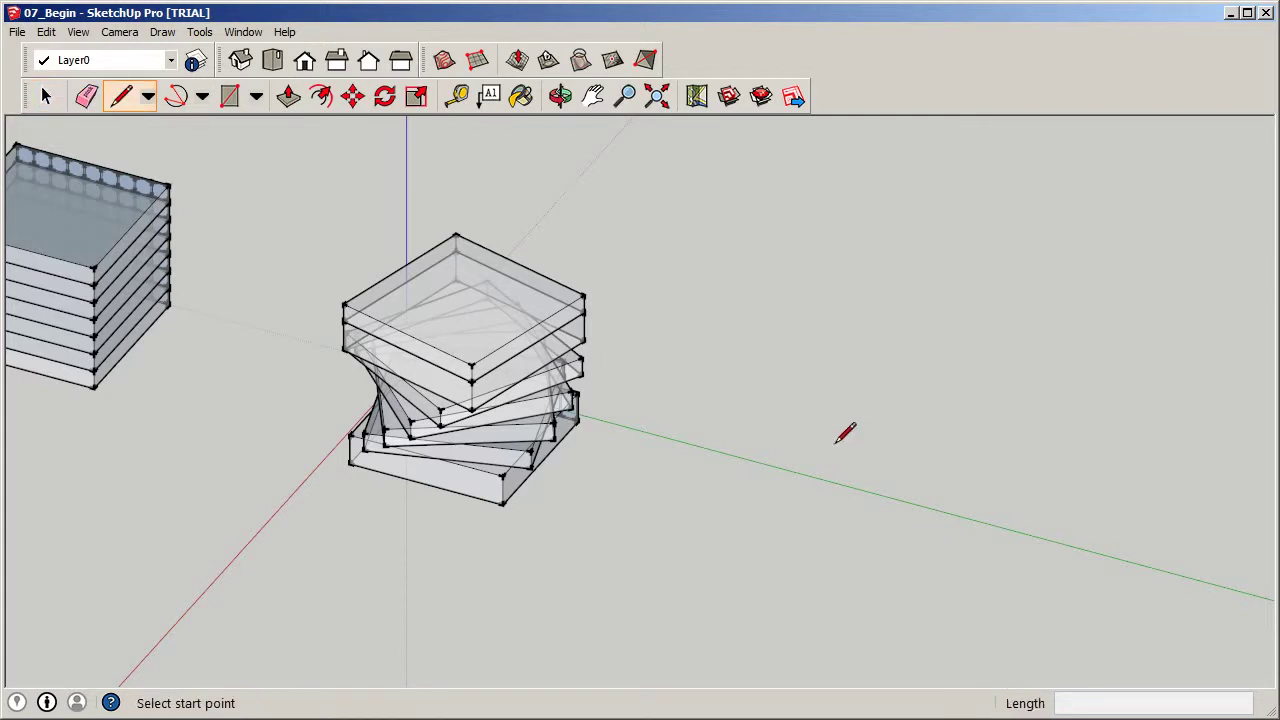
{"action": "left_click", "coordinate": [803, 398]}
{"action": "left_click", "coordinate": [705, 506]}
{"action": "left_click", "coordinate": [888, 522]}
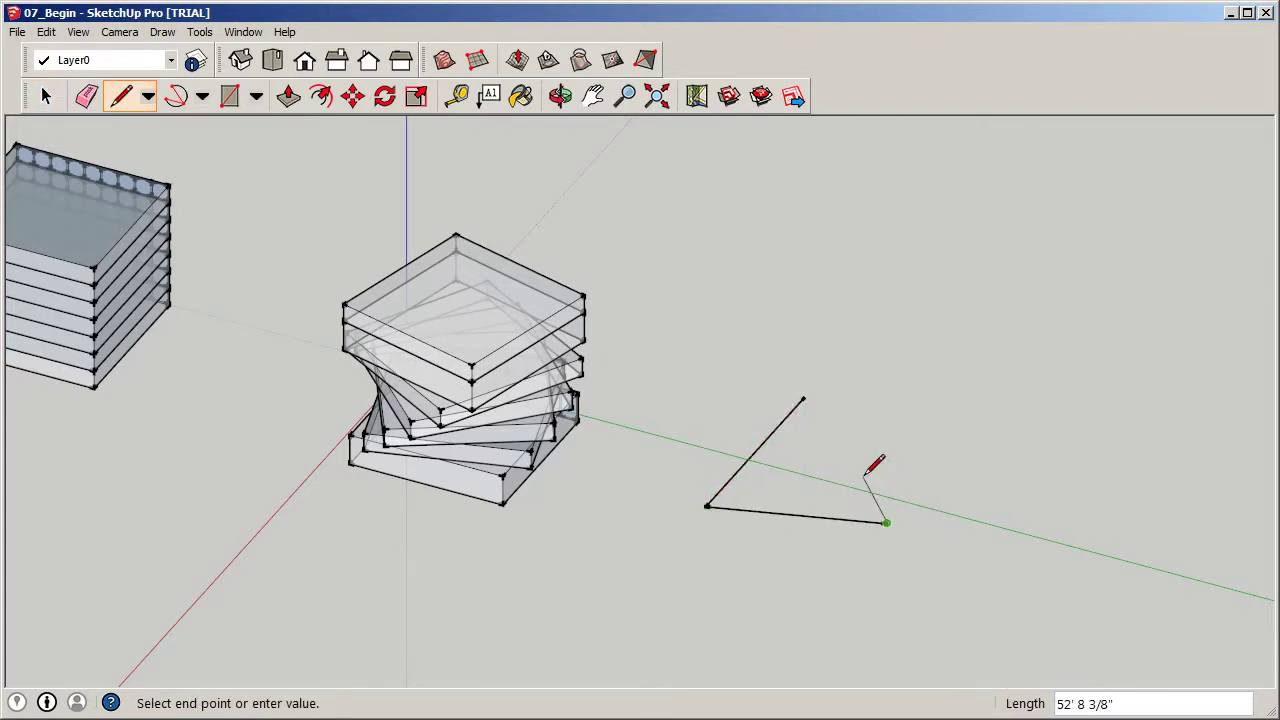
{"action": "left_click", "coordinate": [806, 397]}
{"action": "mouse_move", "coordinate": [857, 508]}
{"action": "middle_mouse_down"}
{"action": "mouse_move", "coordinate": [806, 463]}
{"action": "mouse_move", "coordinate": [771, 349]}
{"action": "mouse_move", "coordinate": [834, 466]}
{"action": "middle_mouse_up"}
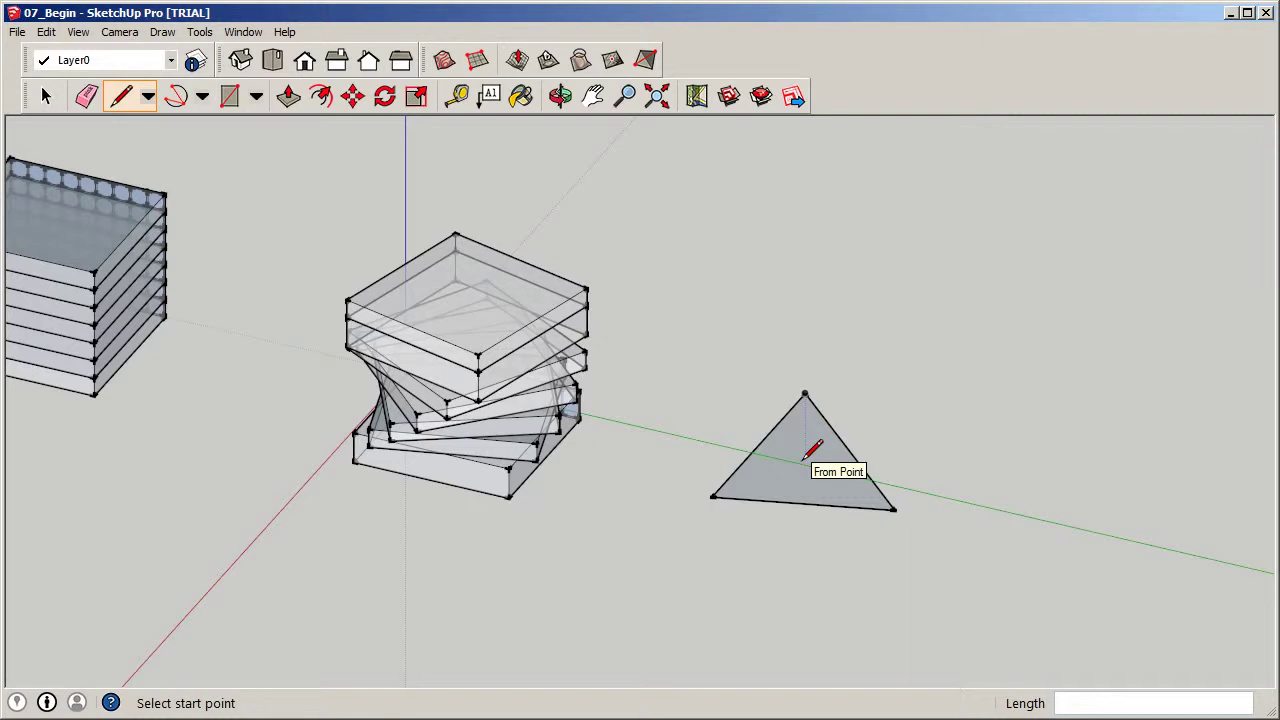
Turn off the X-ray face style so that faces are displayed opaque.
{"action": "left_click", "coordinate": [45, 95]}
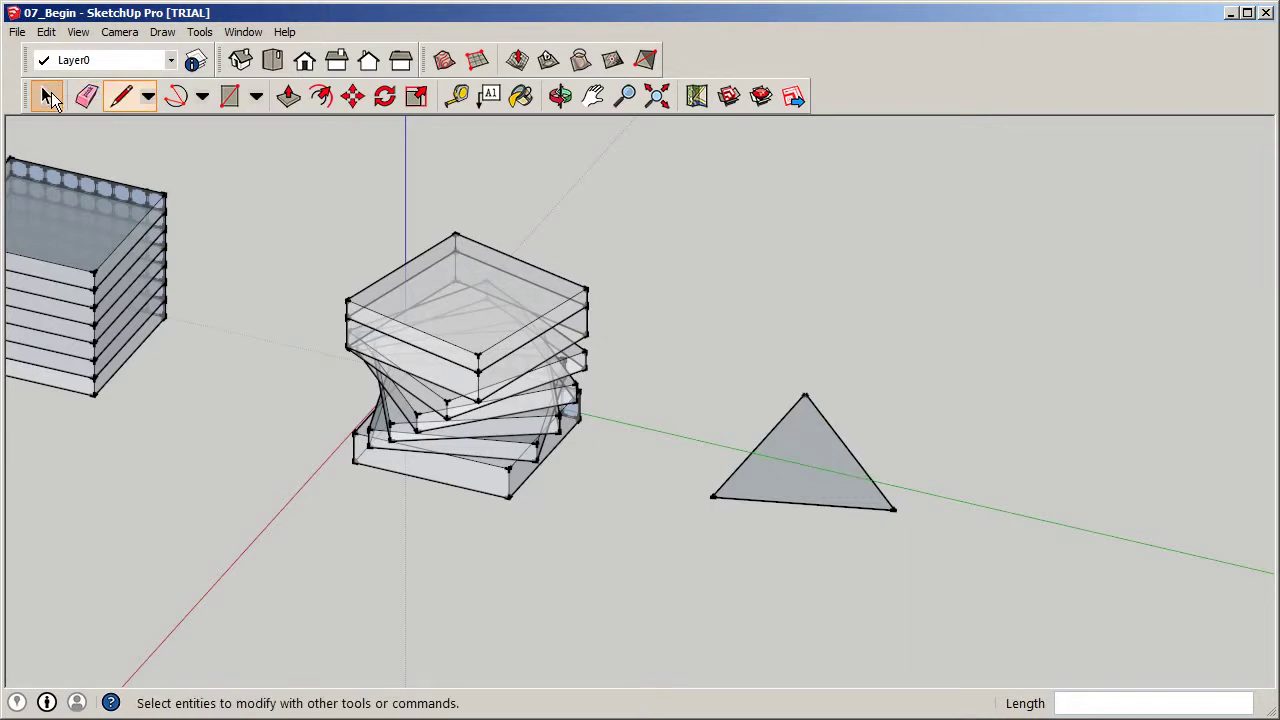
{"action": "left_click", "coordinate": [78, 32]}
{"action": "mouse_move", "coordinate": [147, 253]}
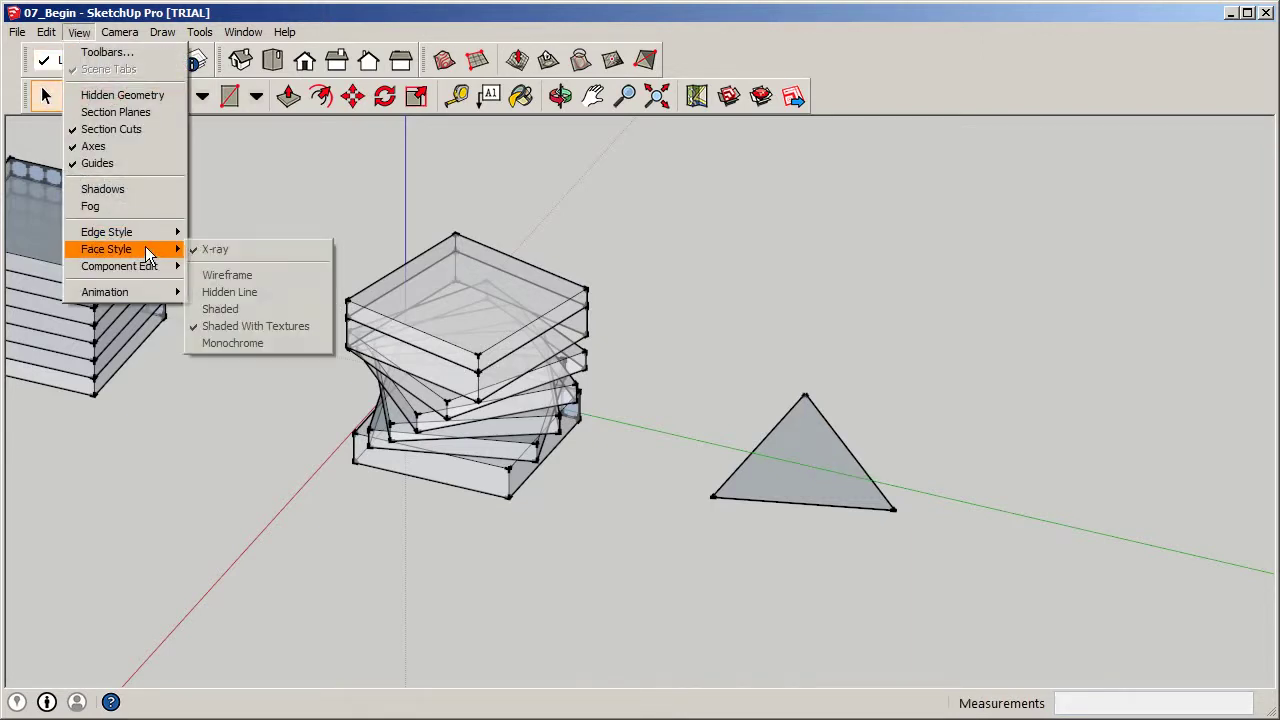
{"action": "left_click", "coordinate": [200, 250]}
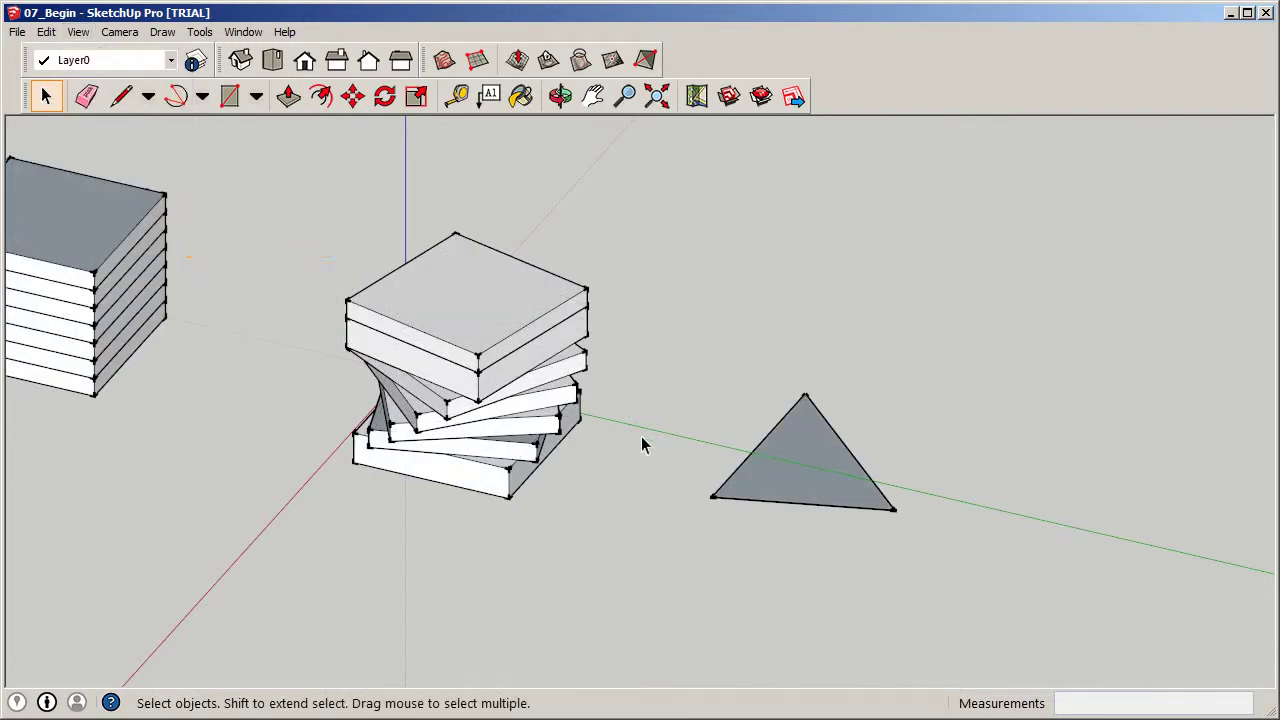
Erase the whole triangle, face and edges, beside the twisted slab stack.
{"action": "middle_click_drag", "start_coordinate": [803, 474], "coordinate": [242, 233]}
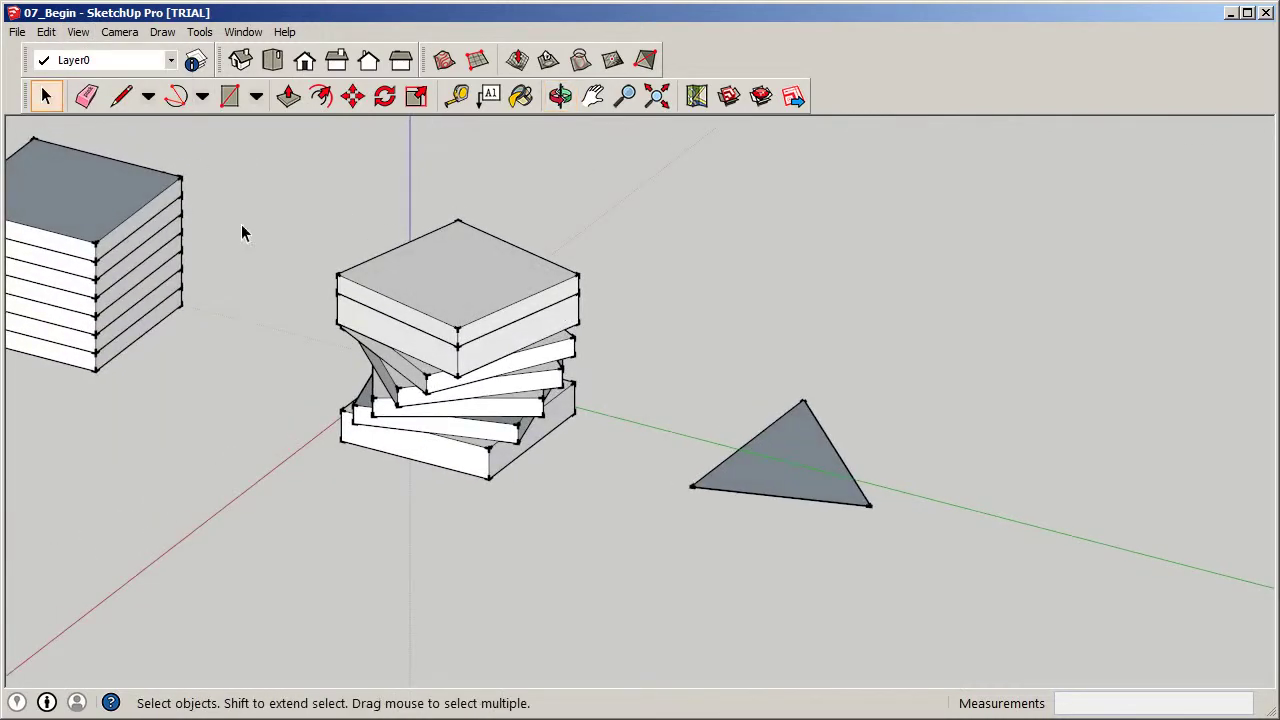
{"action": "scroll", "coordinate": [703, 517], "scroll_direction": "up", "scroll_amount": 5}
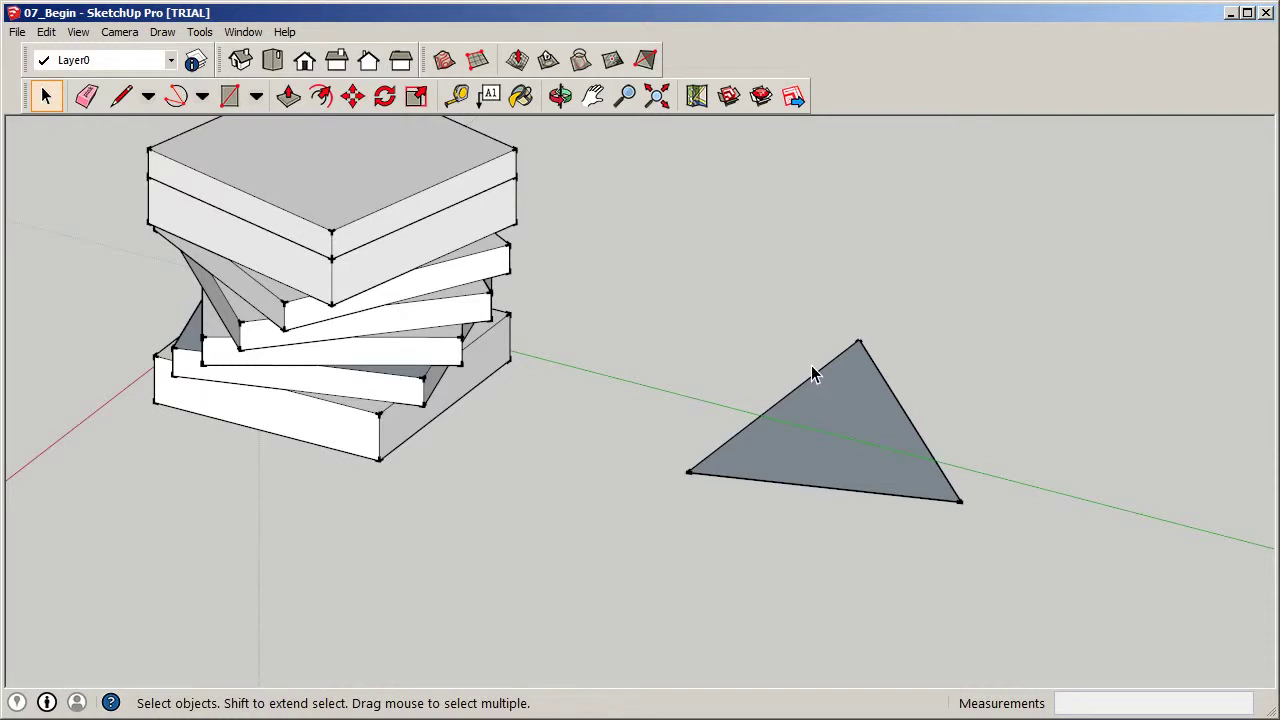
{"action": "scroll", "coordinate": [733, 367], "scroll_direction": "down", "scroll_amount": 2}
{"action": "left_click_drag", "start_coordinate": [634, 240], "coordinate": [985, 528]}
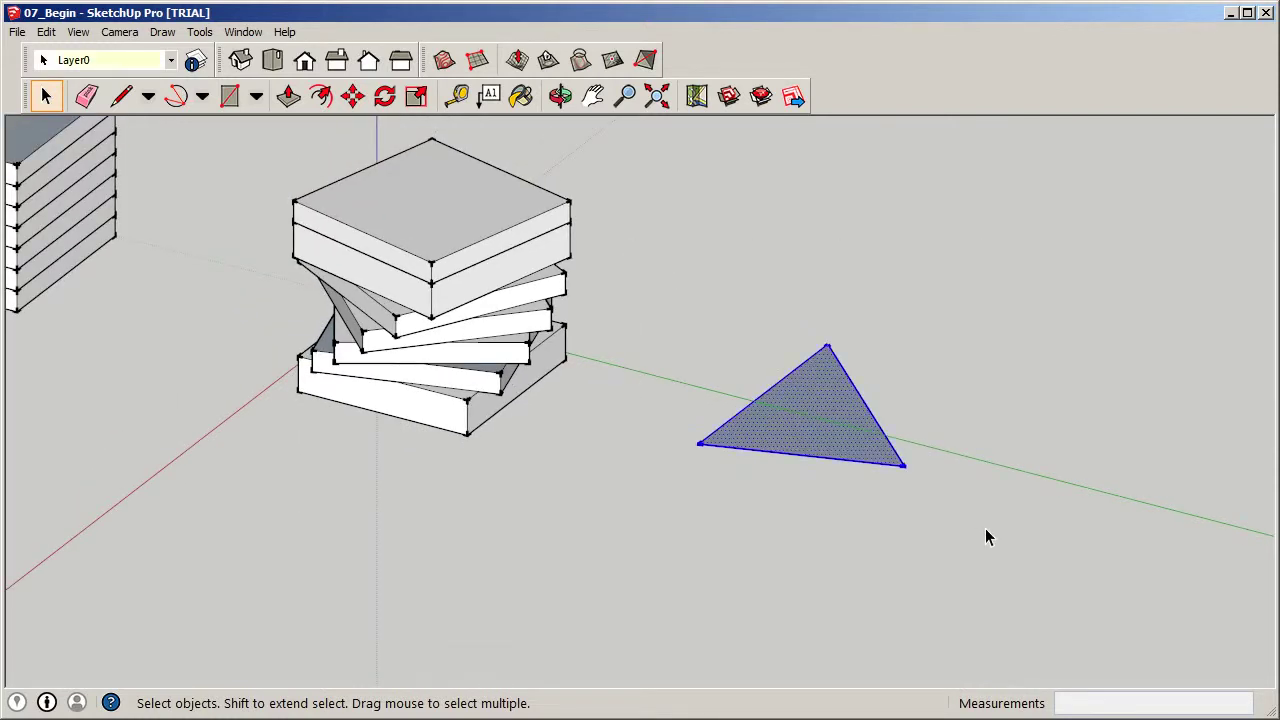
{"action": "right_click", "coordinate": [817, 391]}
{"action": "left_click", "coordinate": [840, 419]}
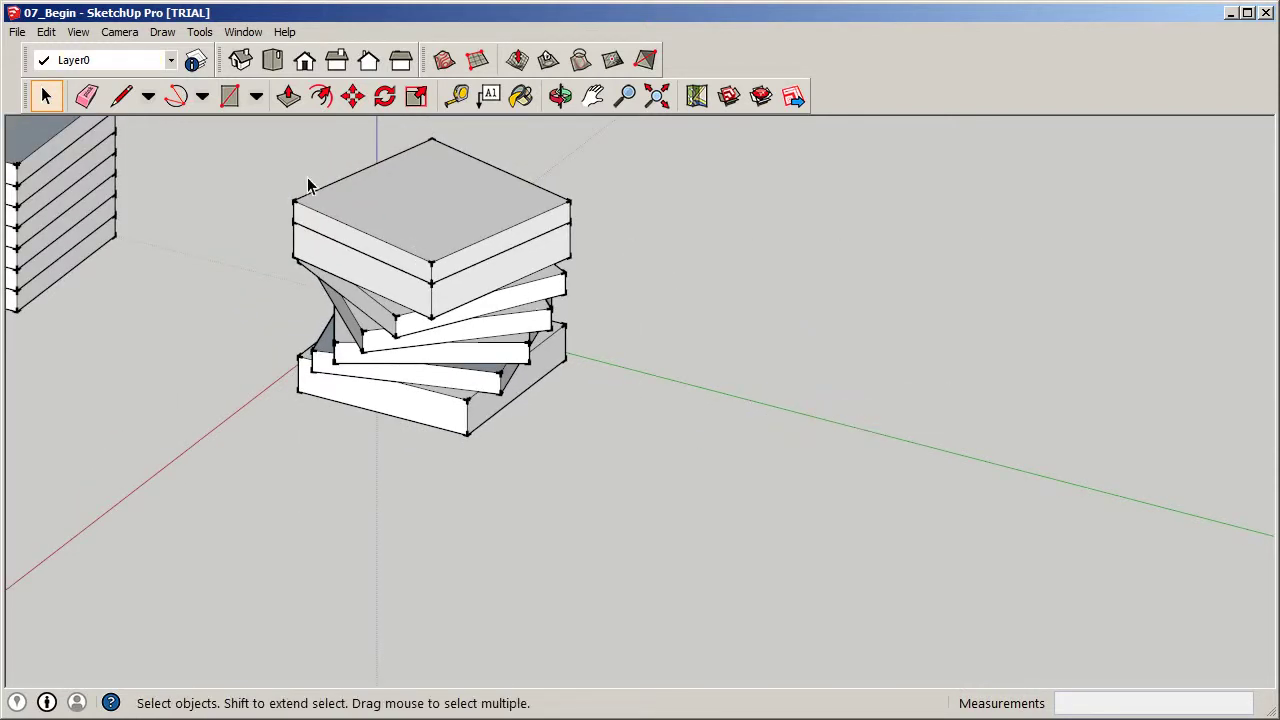
Draw a 100' by 100' square on the ground across the green axis, beside the twisted slab stack.
{"action": "left_click", "coordinate": [229, 95]}
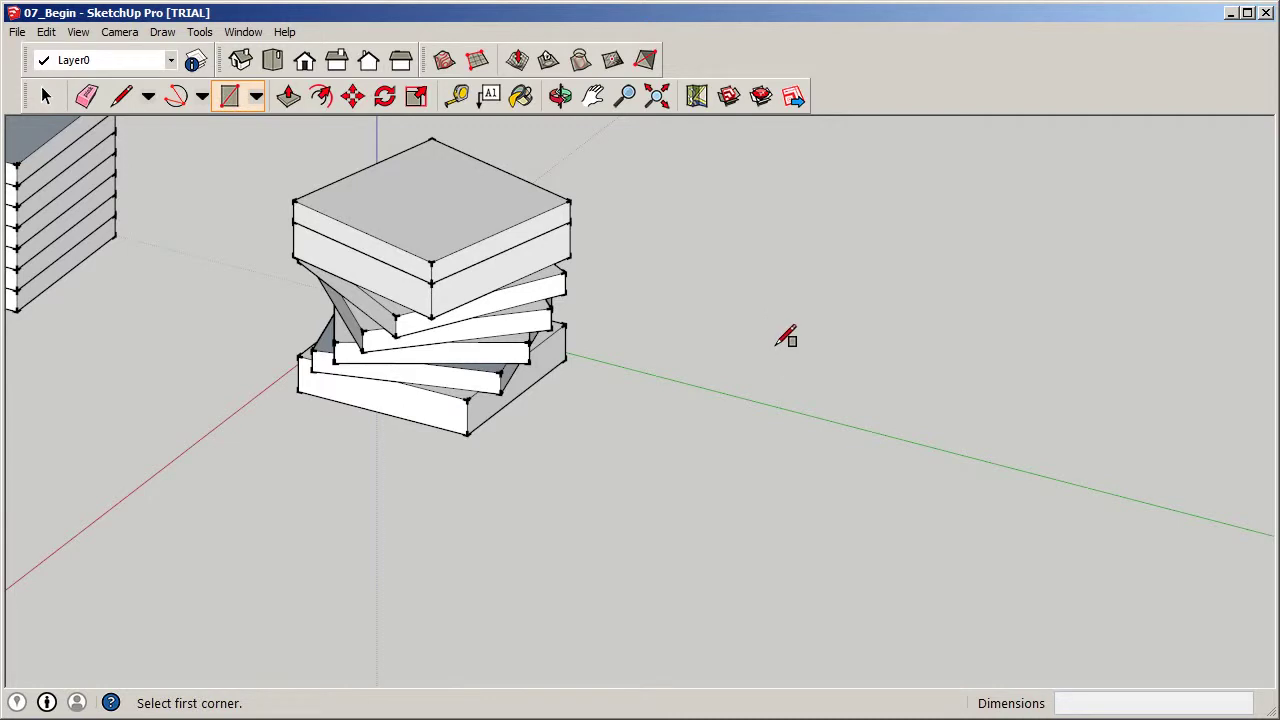
{"action": "left_click", "coordinate": [774, 349]}
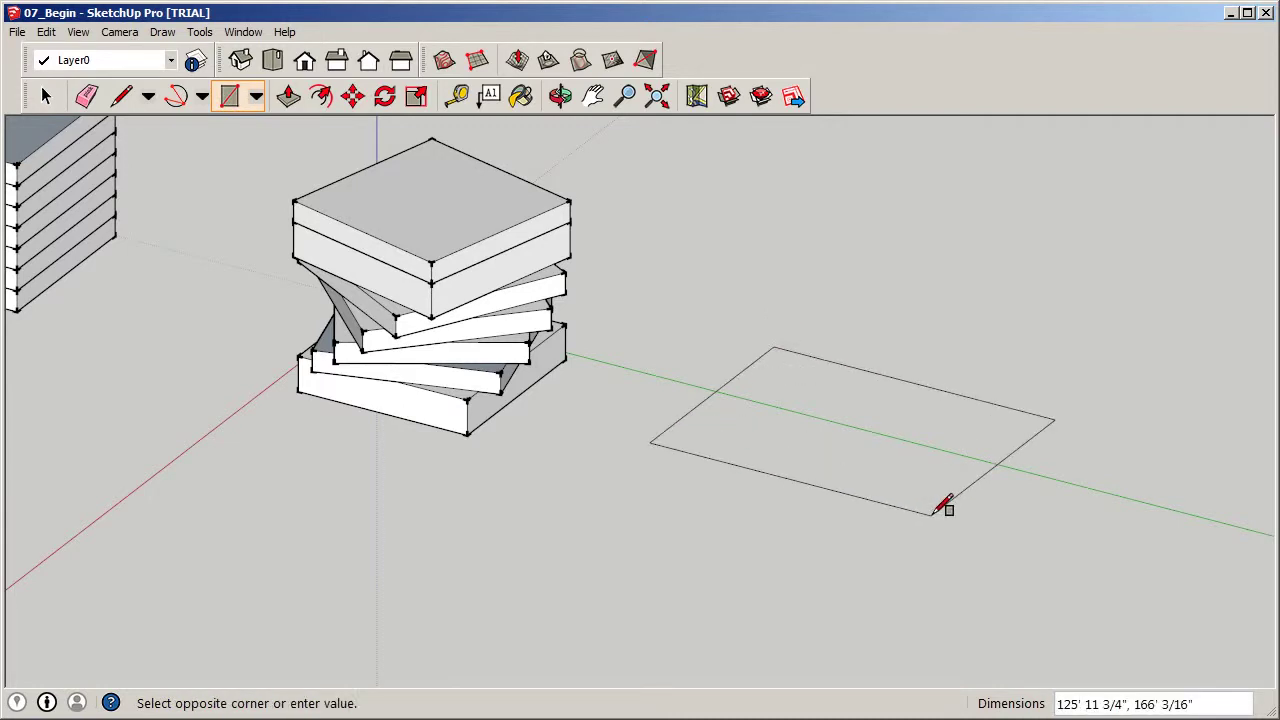
{"action": "type", "text": "100',100'"}
{"action": "key", "text": "Return"}
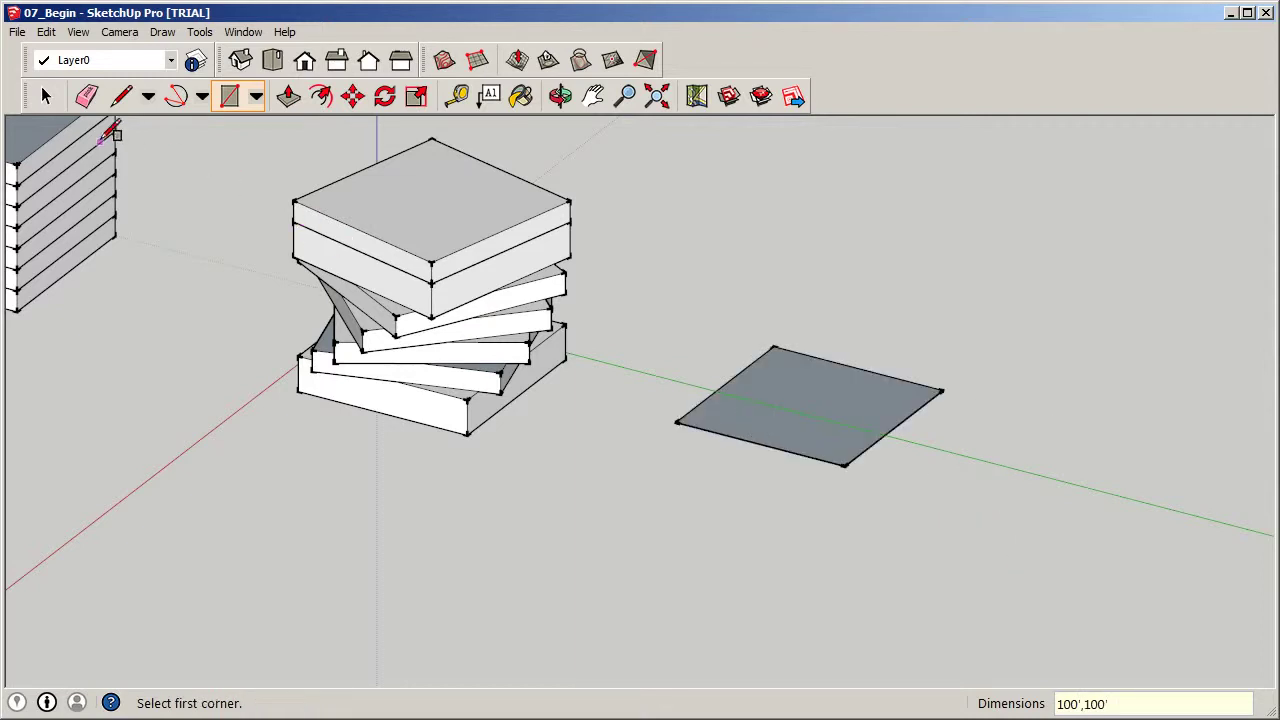
{"action": "left_click", "coordinate": [45, 96]}
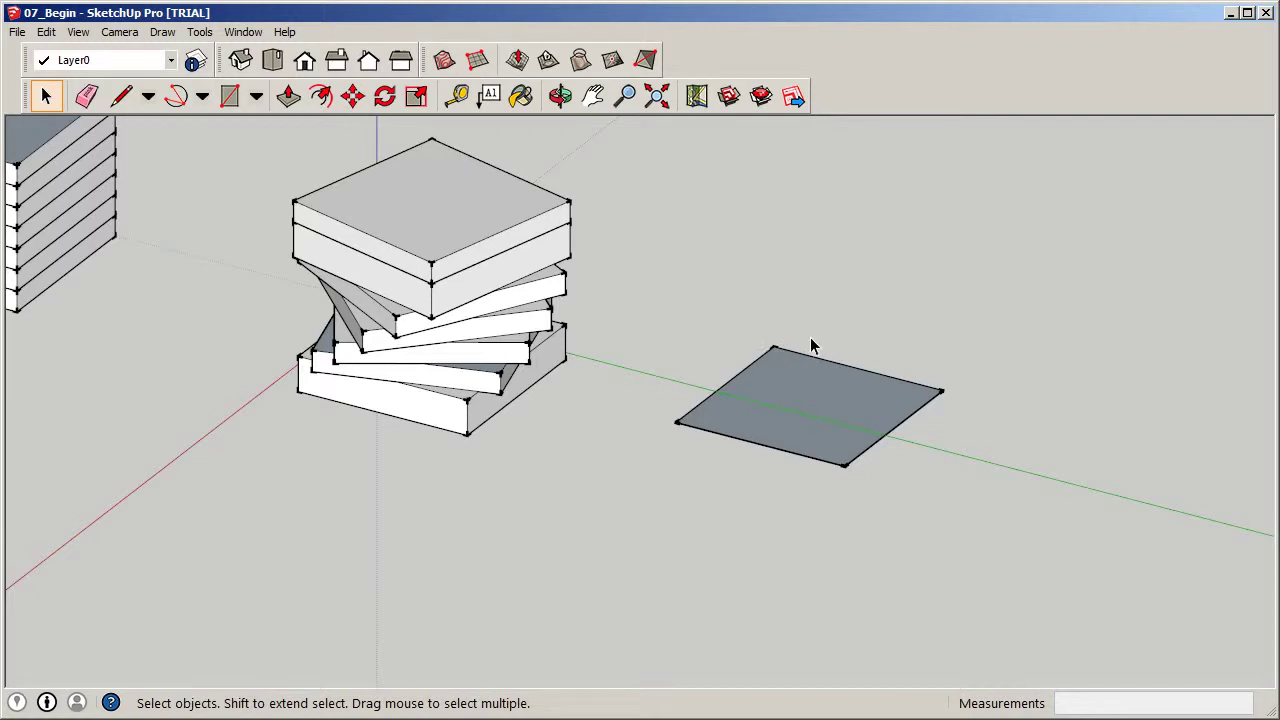
Move the square with all its edges about 47' 8 3/4" across the ground so it lies clear of the green axis.
{"action": "scroll", "coordinate": [990, 400], "scroll_direction": "down", "scroll_amount": 1}
{"action": "left_click", "coordinate": [875, 401]}
{"action": "scroll", "coordinate": [780, 375], "scroll_direction": "up", "scroll_amount": 2}
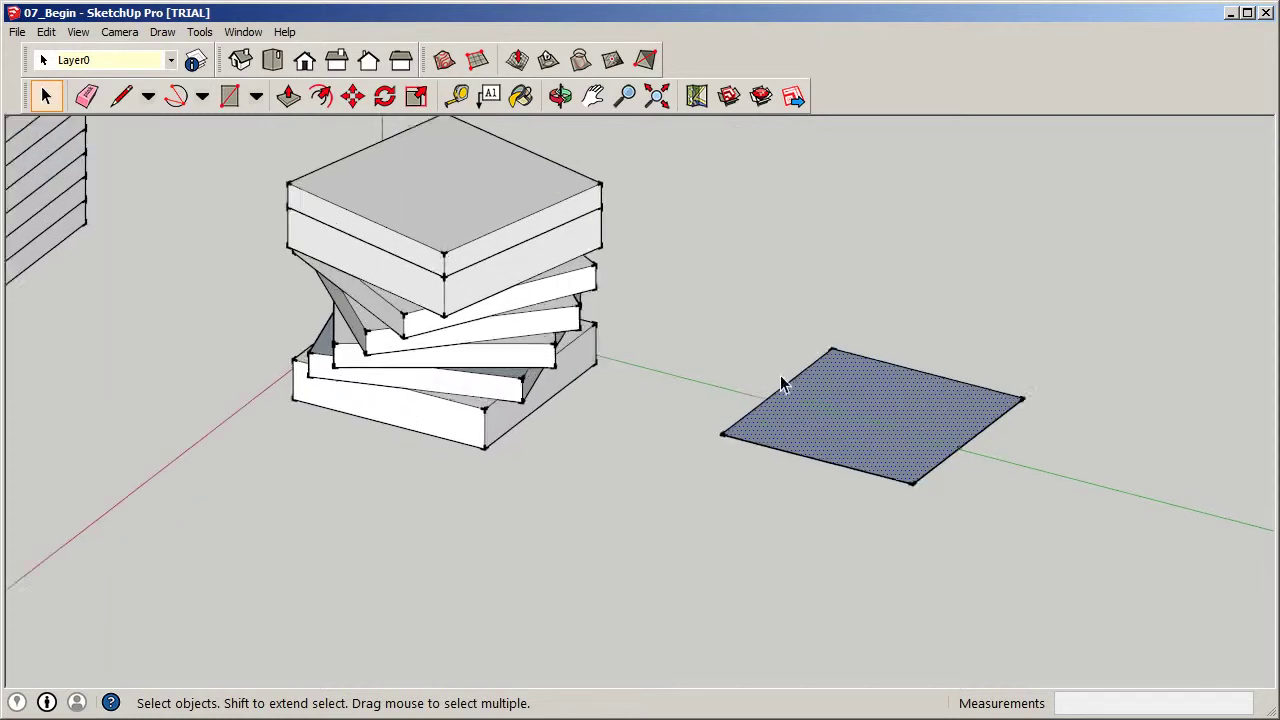
{"action": "double_click", "coordinate": [872, 406]}
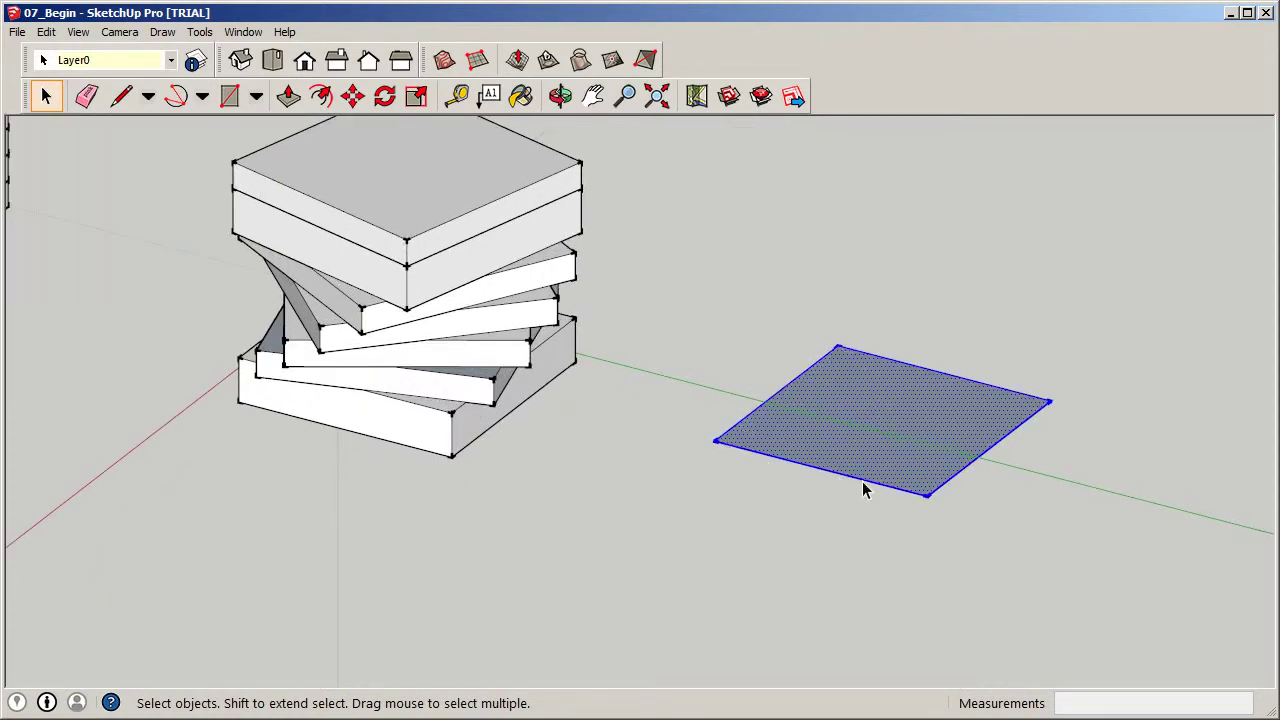
{"action": "left_click", "coordinate": [352, 96]}
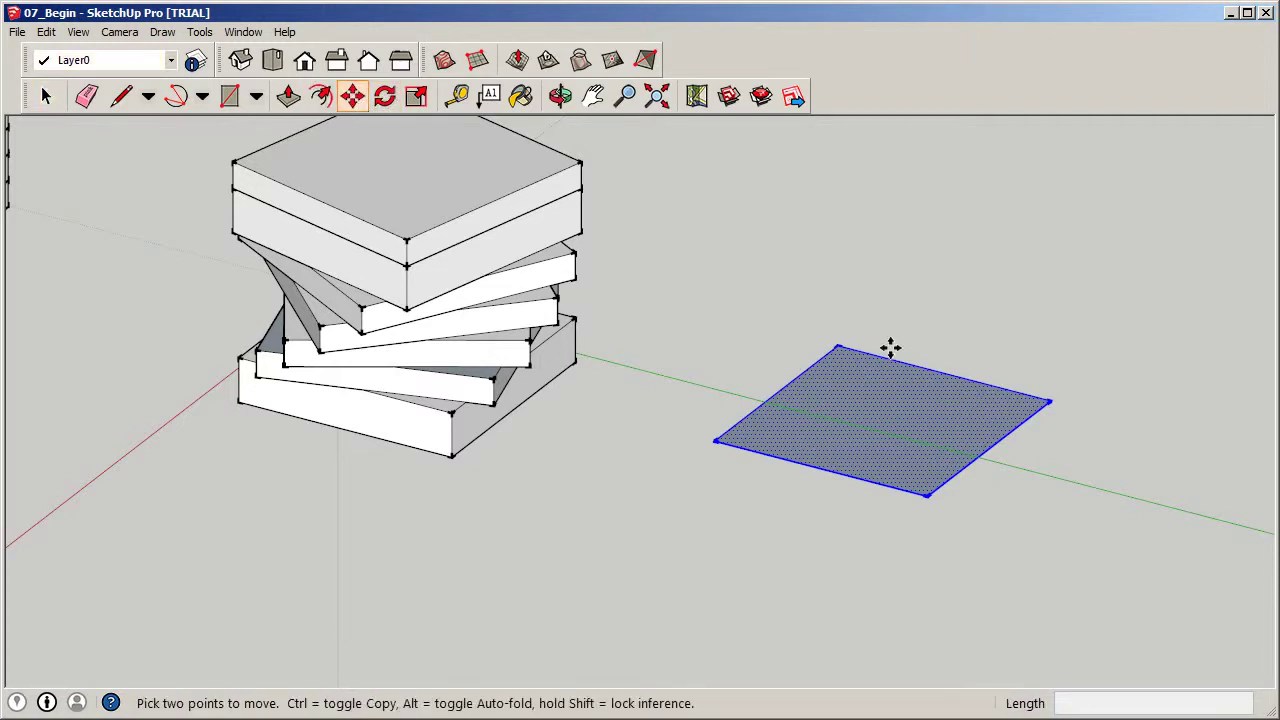
{"action": "left_click", "coordinate": [909, 363]}
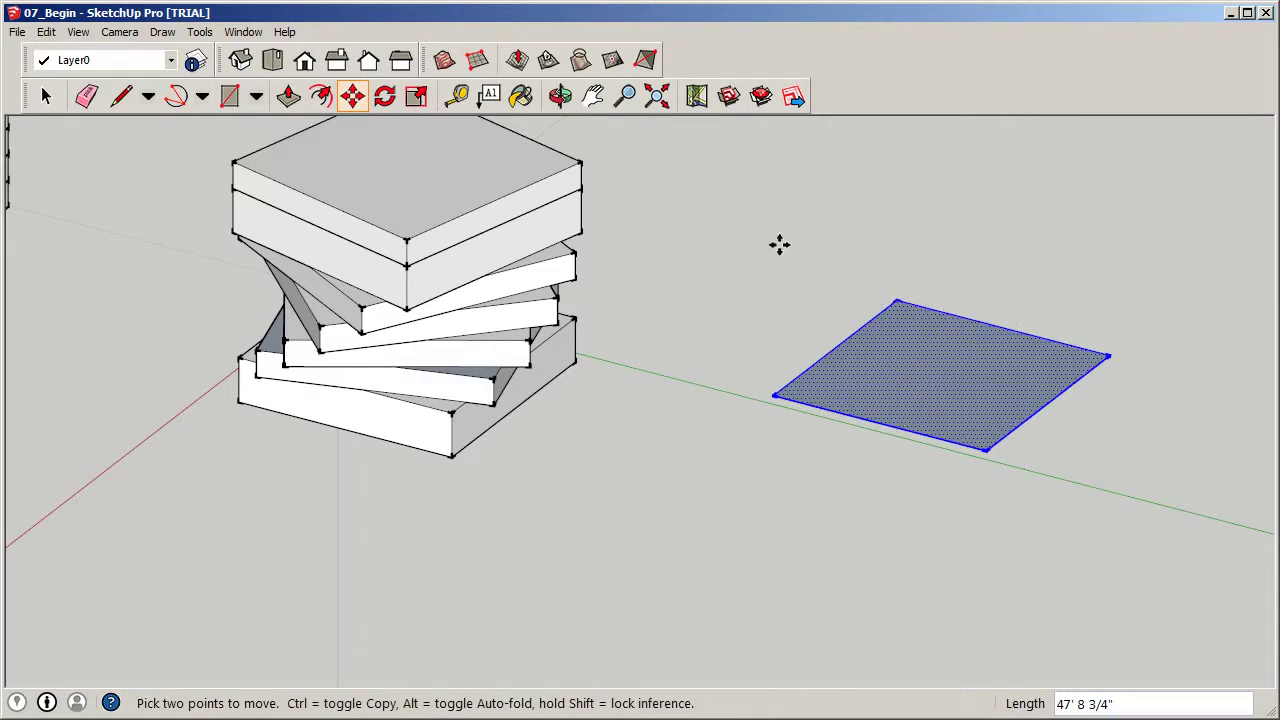
{"action": "middle_click_drag", "start_coordinate": [834, 316], "coordinate": [634, 286]}
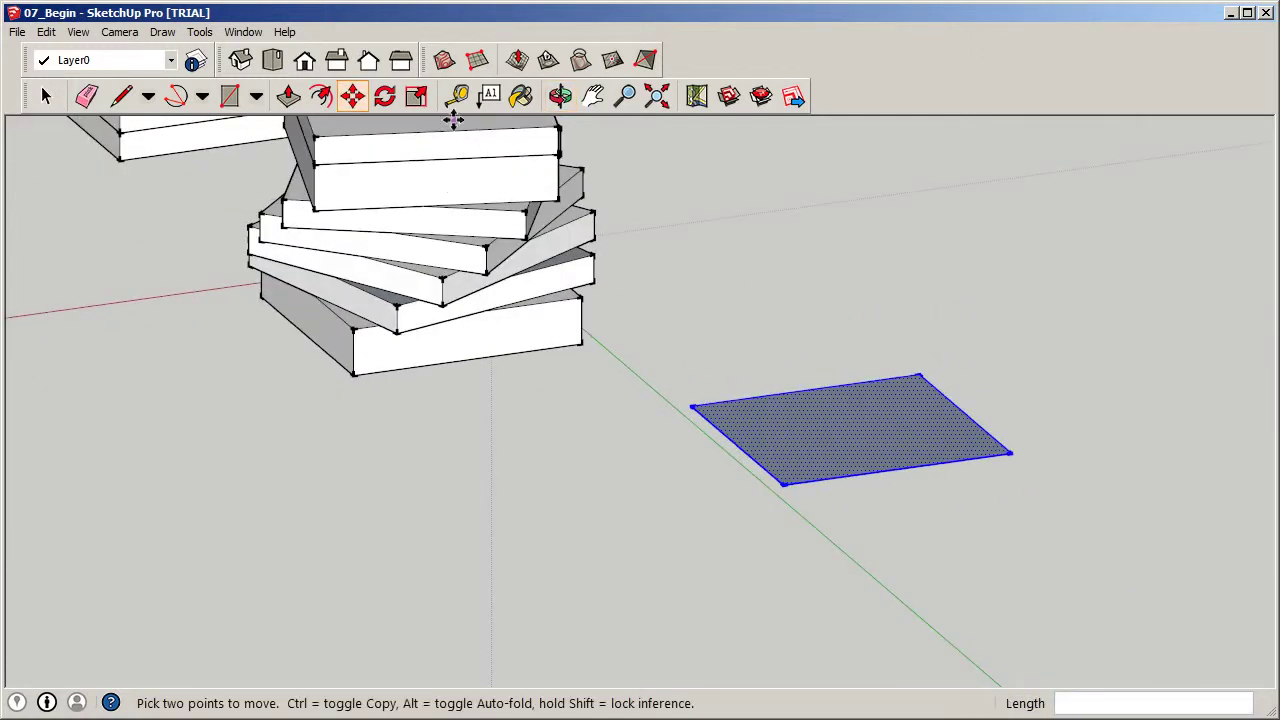
Rotate the square 45 degrees about the green axis direction, pivoting on the midpoint of its edge farthest from the slab stack.
{"action": "left_click", "coordinate": [385, 95]}
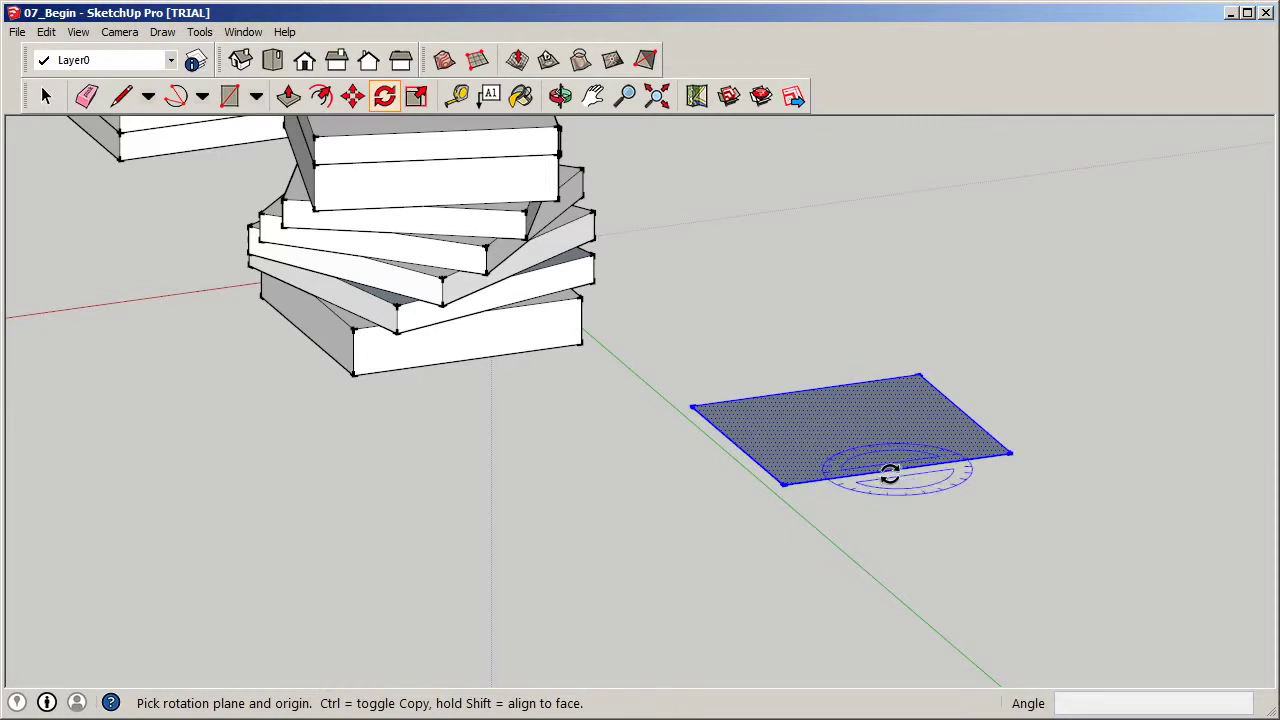
{"action": "key", "text": "Left"}
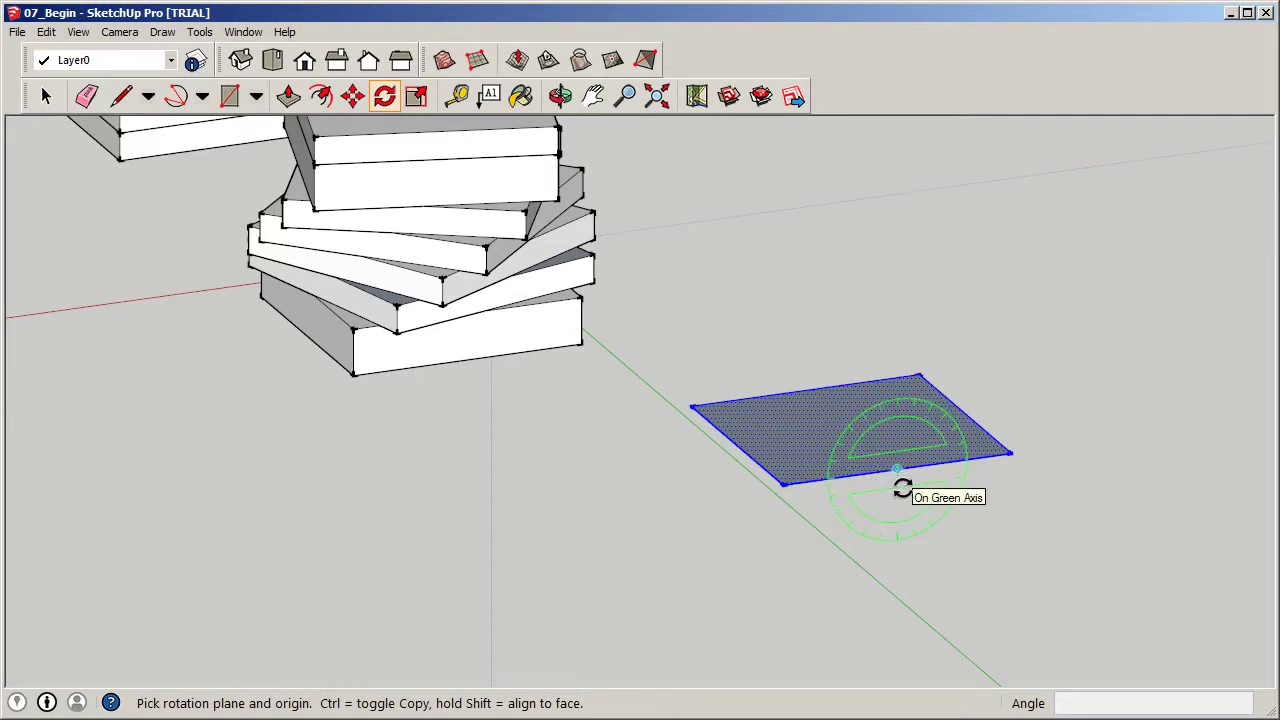
{"action": "key", "text": "Right"}
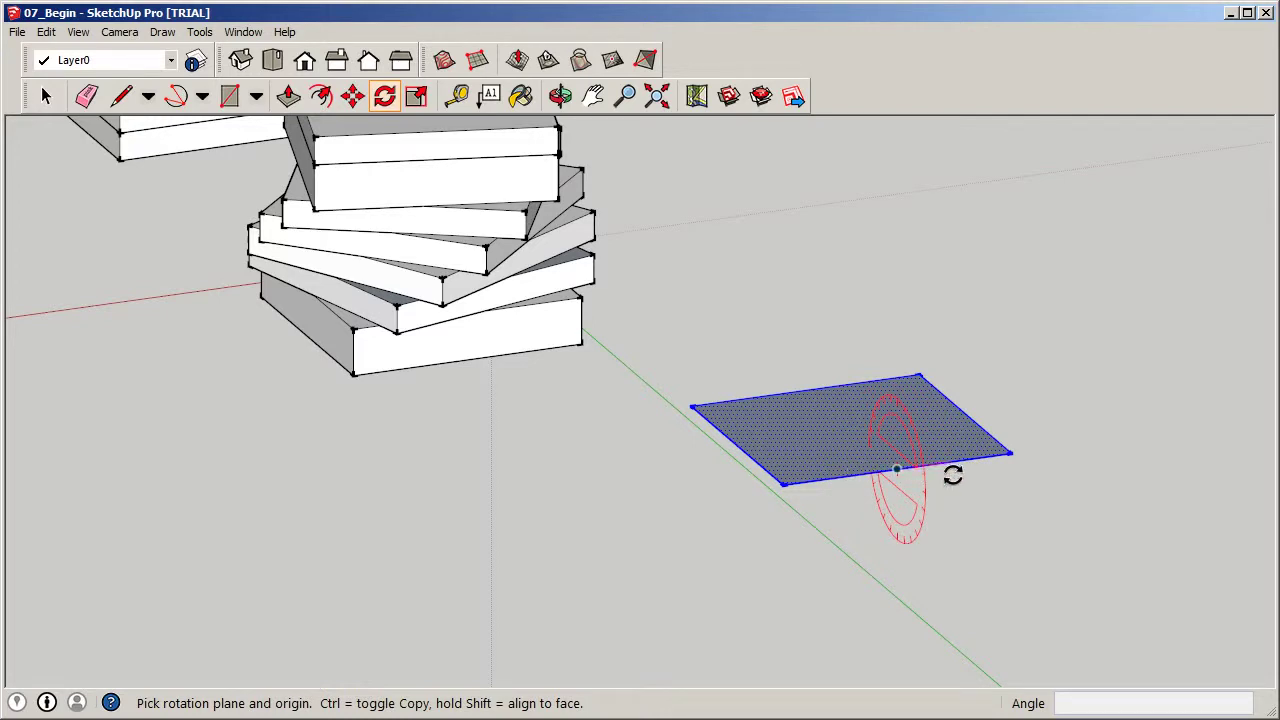
{"action": "key", "text": "Right"}
{"action": "left_click_drag", "start_coordinate": [955, 535], "coordinate": [958, 509]}
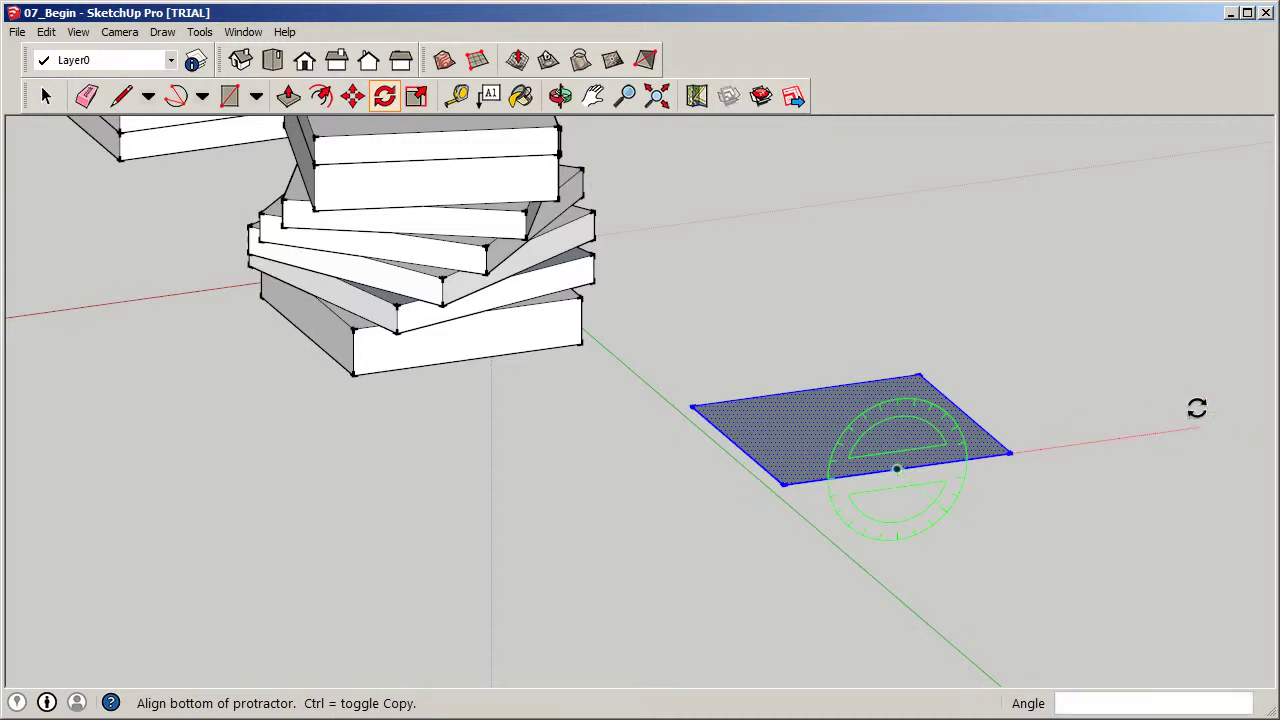
{"action": "left_click", "coordinate": [1197, 408]}
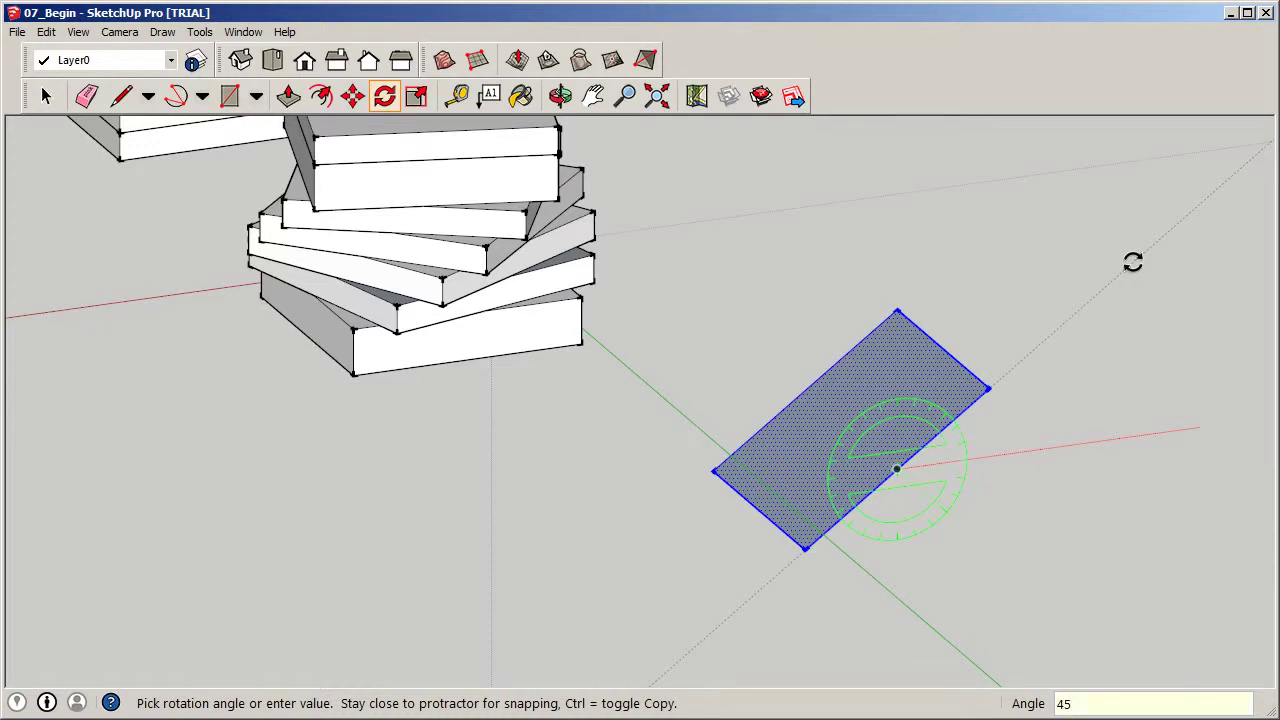
{"action": "key", "text": "Return"}
{"action": "left_click", "coordinate": [45, 95]}
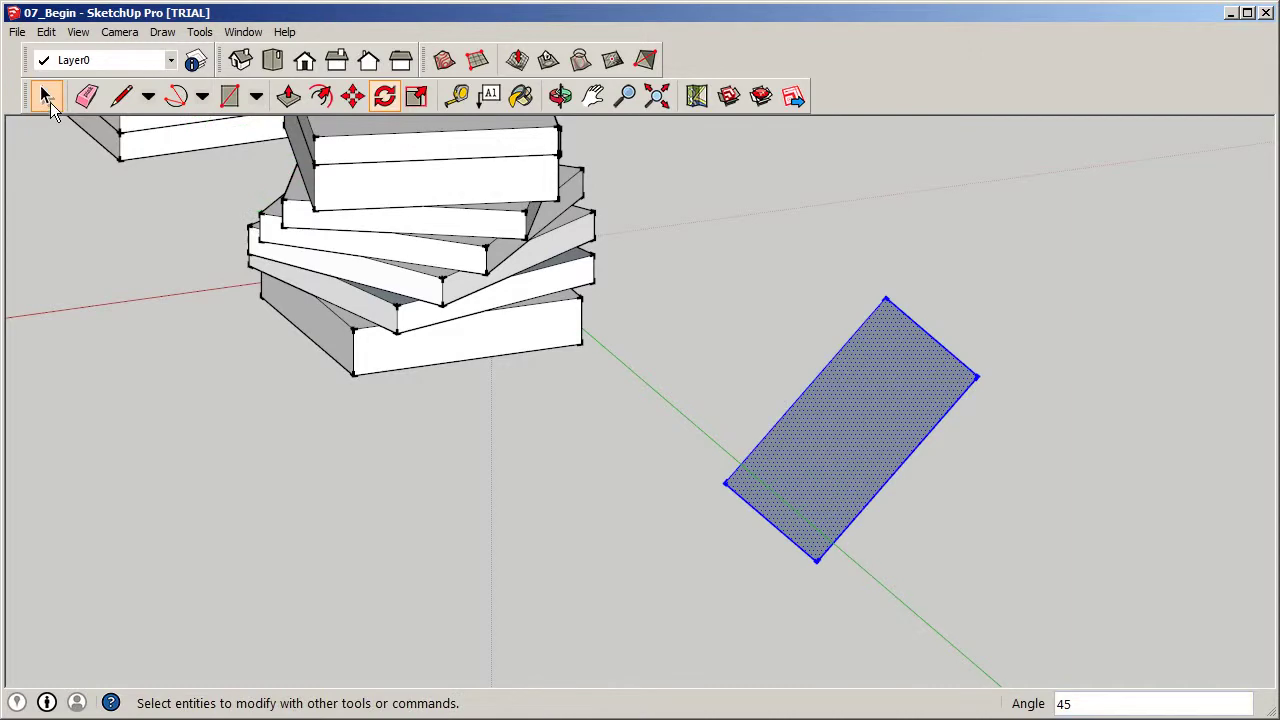
Undo the square's 45-degree rotation and clear the selection.
{"action": "scroll", "coordinate": [614, 384], "scroll_direction": "down", "scroll_amount": 2}
{"action": "middle_click_drag", "start_coordinate": [925, 478], "coordinate": [814, 431]}
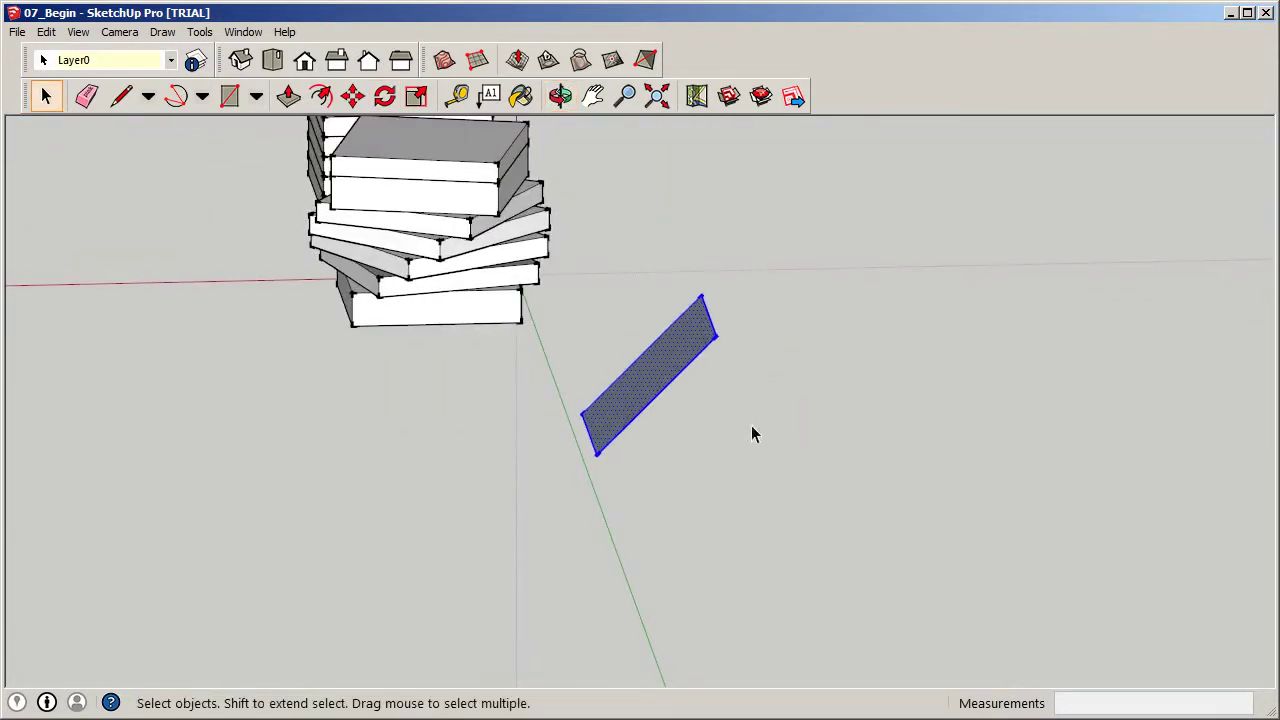
{"action": "scroll", "coordinate": [700, 420], "scroll_direction": "down", "scroll_amount": 2}
{"action": "middle_click_drag", "start_coordinate": [674, 414], "coordinate": [809, 436]}
{"action": "key", "text": "ctrl+z"}
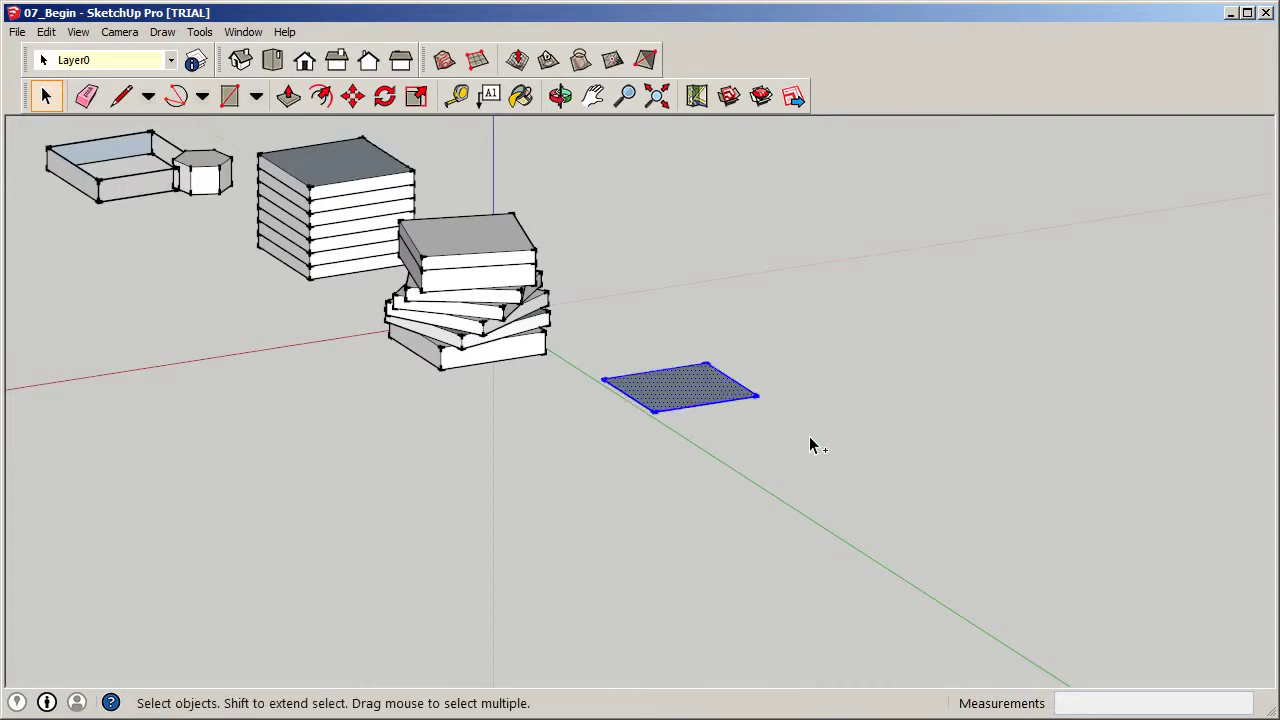
{"action": "left_click", "coordinate": [1006, 463]}
Stretch the square by moving only its far corner outward, away from the green axis.
{"action": "scroll", "coordinate": [1000, 450], "scroll_direction": "down", "scroll_amount": 2}
{"action": "scroll", "coordinate": [720, 410], "scroll_direction": "up", "scroll_amount": 3}
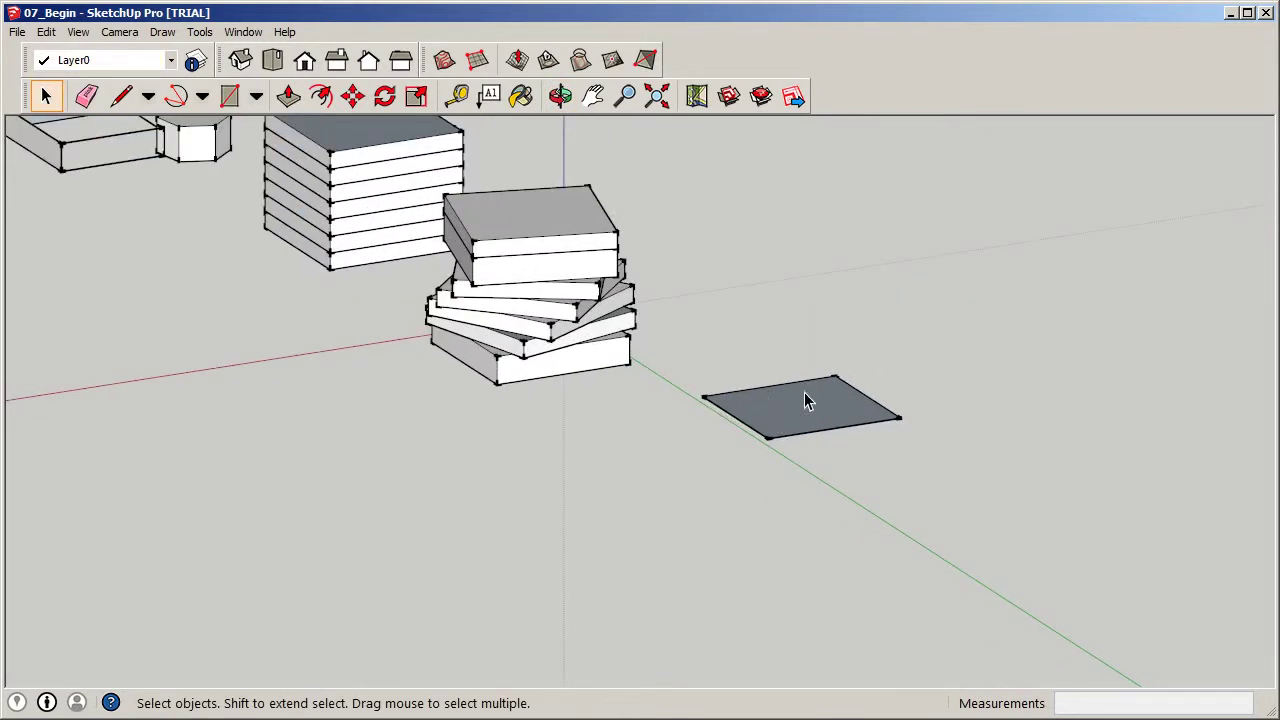
{"action": "scroll", "coordinate": [788, 408], "scroll_direction": "up", "scroll_amount": 2}
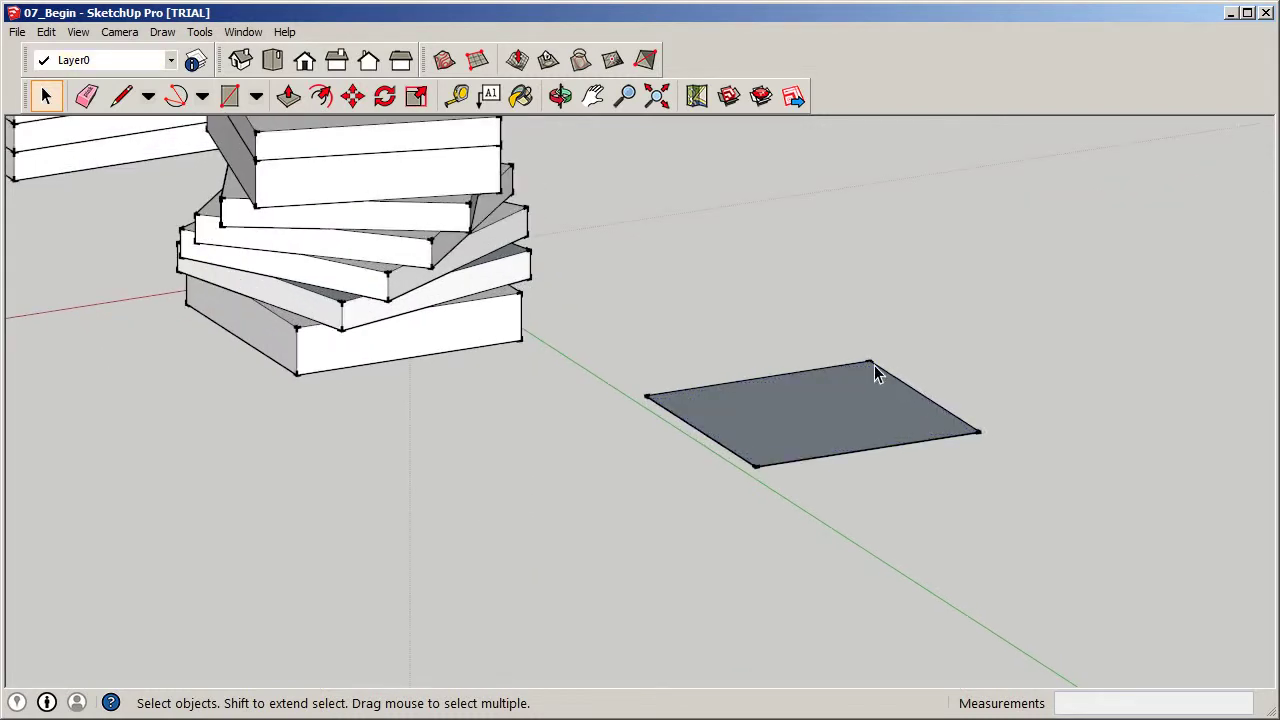
{"action": "left_click", "coordinate": [352, 95]}
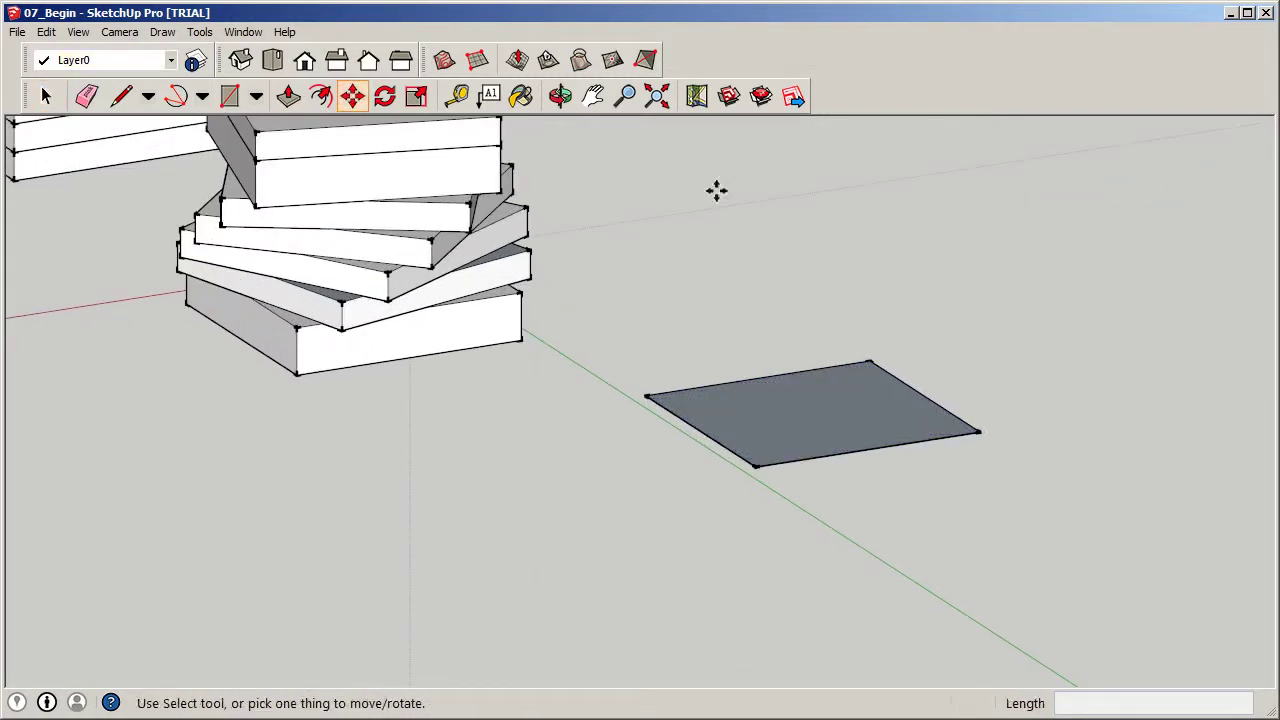
{"action": "left_click", "coordinate": [871, 361]}
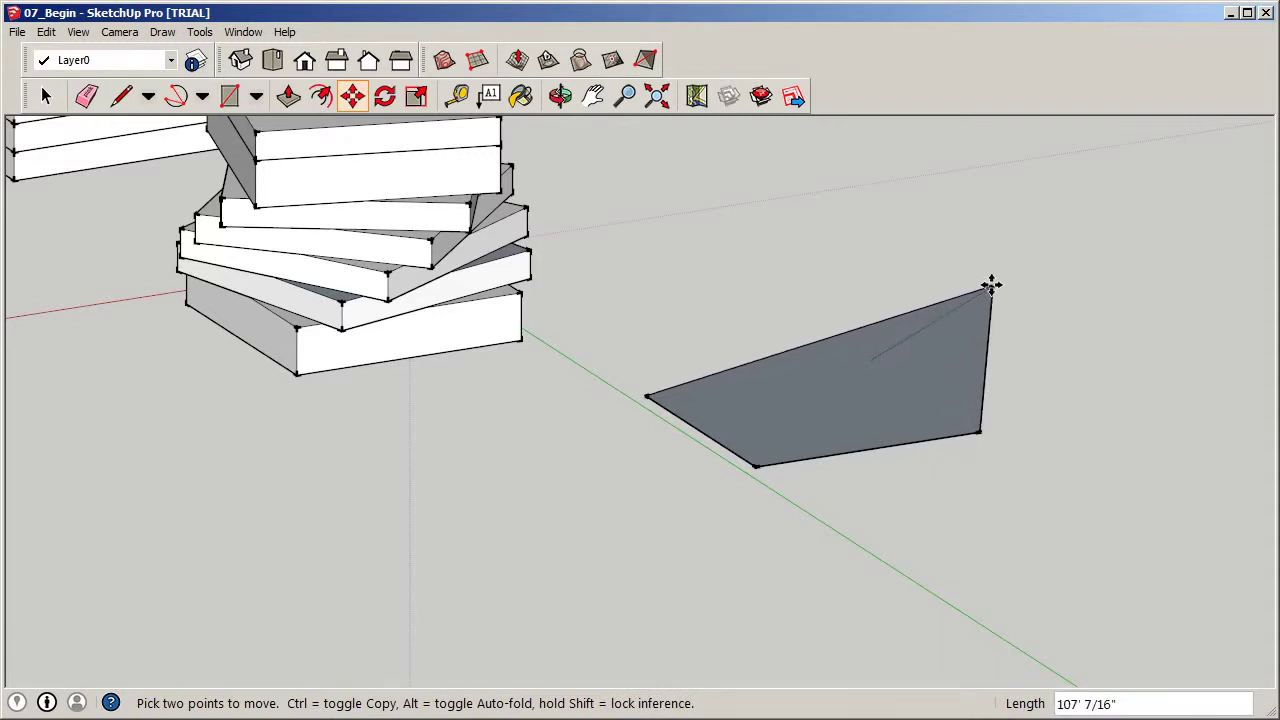
{"action": "left_click", "coordinate": [1080, 329]}
{"action": "middle_click_drag", "start_coordinate": [1000, 386], "coordinate": [1083, 516]}
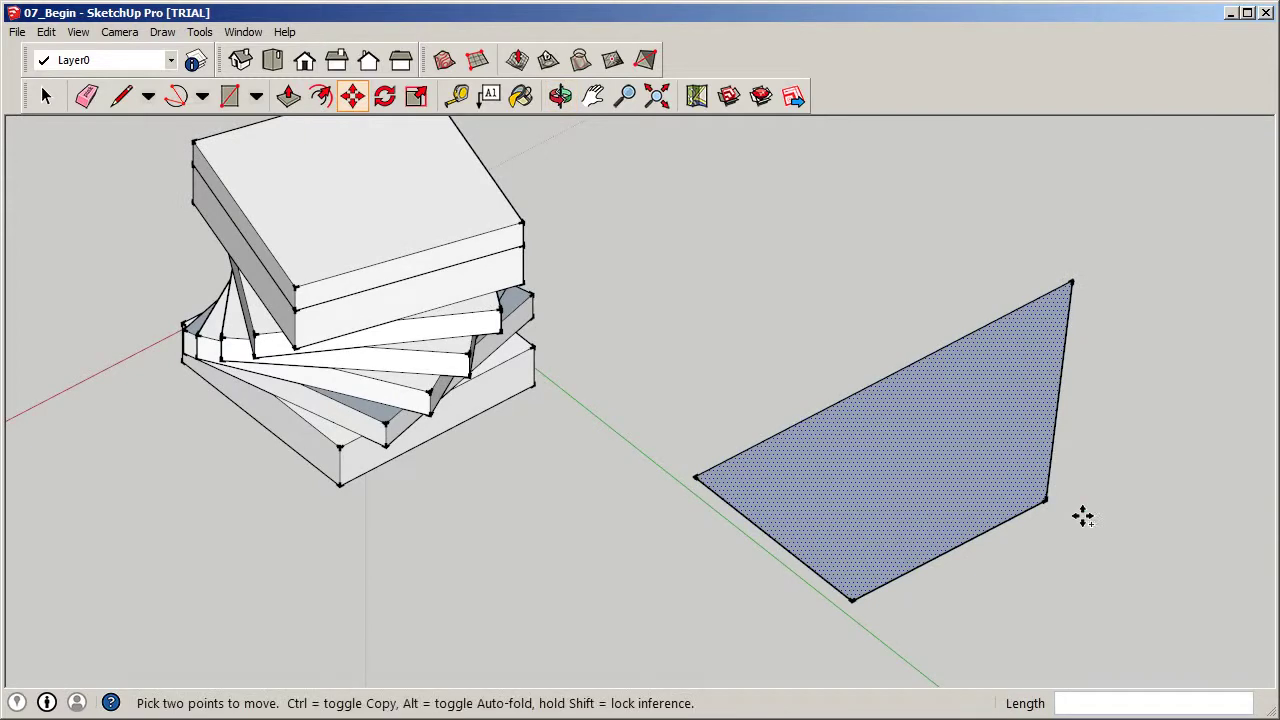
Undo the corner move on the square and leave the Move tool.
{"action": "key", "text": "ctrl+z"}
{"action": "left_click", "coordinate": [45, 96]}
{"action": "middle_click_drag", "start_coordinate": [787, 334], "coordinate": [914, 323]}
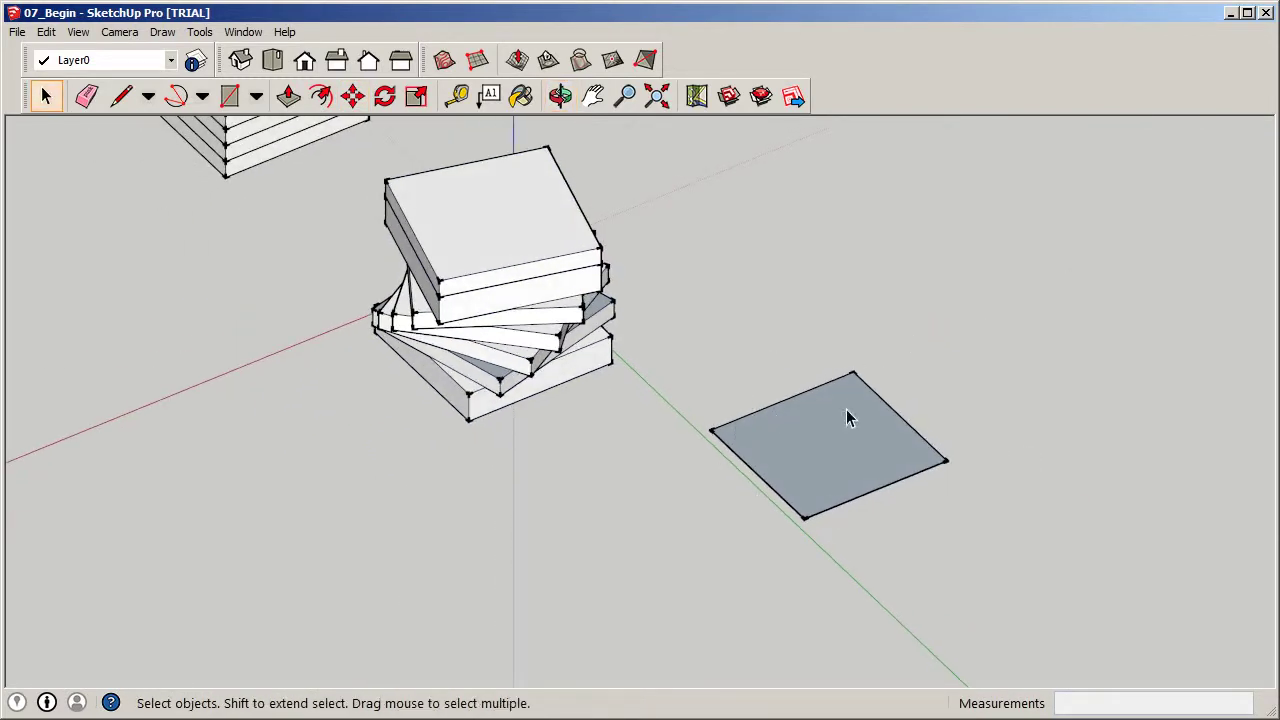
Split the square into two halves with a line joining the midpoints of its opposite edges, parallel to the green axis.
{"action": "scroll", "coordinate": [853, 387], "scroll_direction": "down", "scroll_amount": 1}
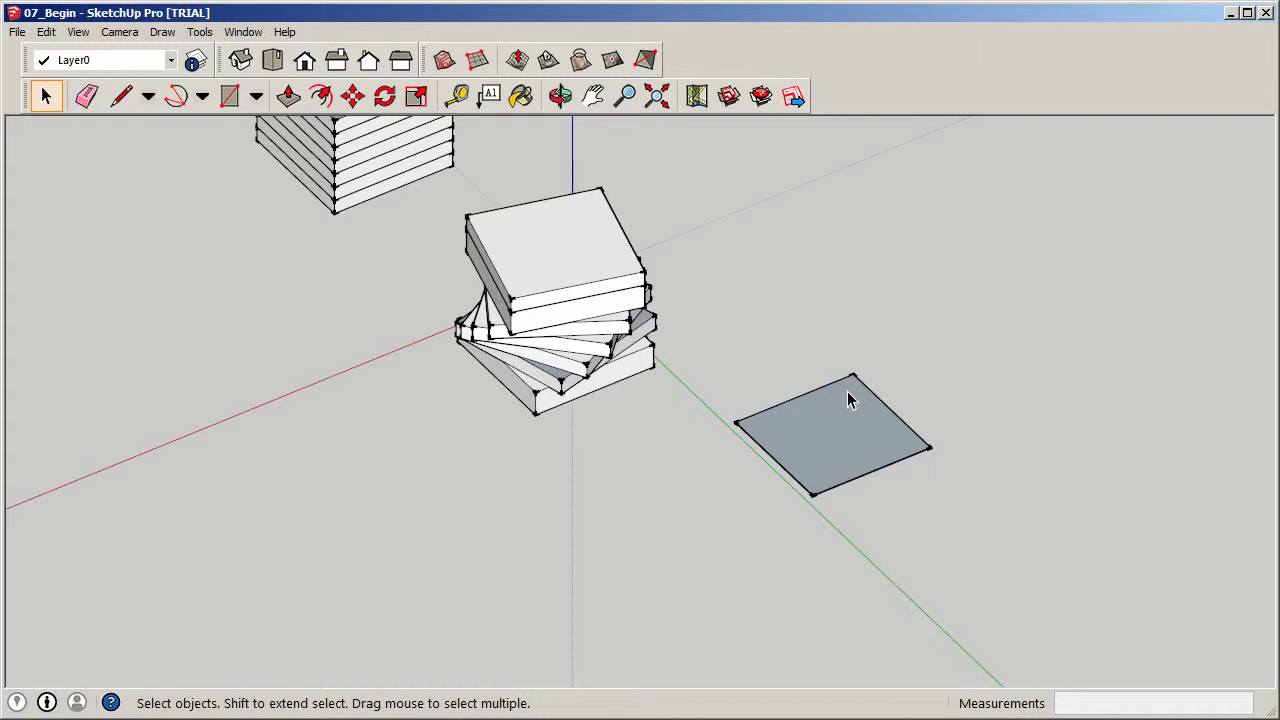
{"action": "left_click", "coordinate": [116, 99]}
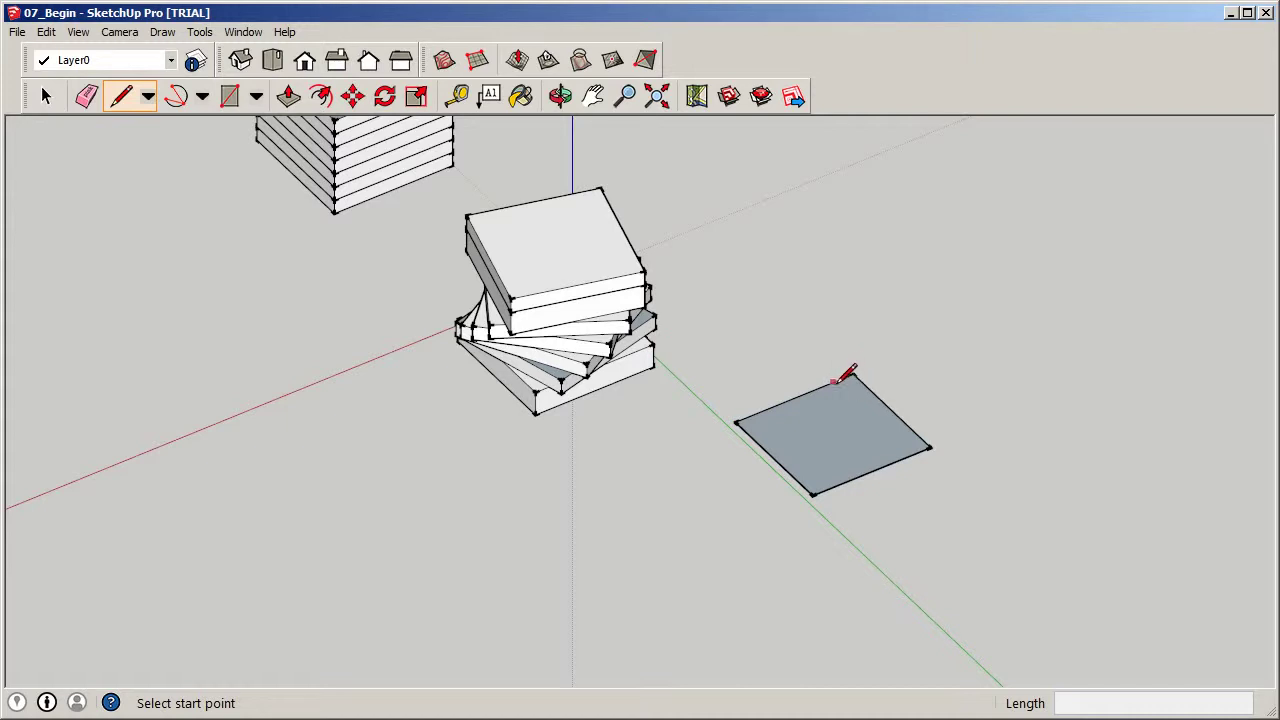
{"action": "left_click", "coordinate": [793, 397]}
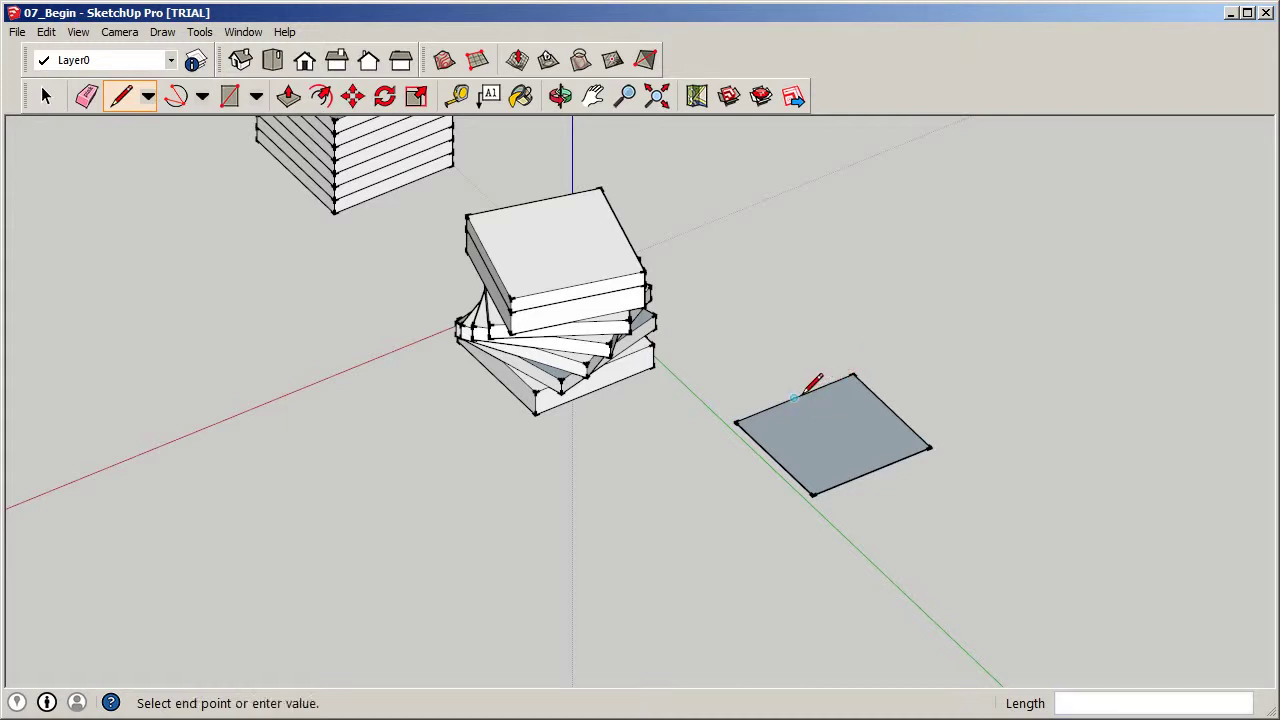
{"action": "left_click", "coordinate": [872, 469]}
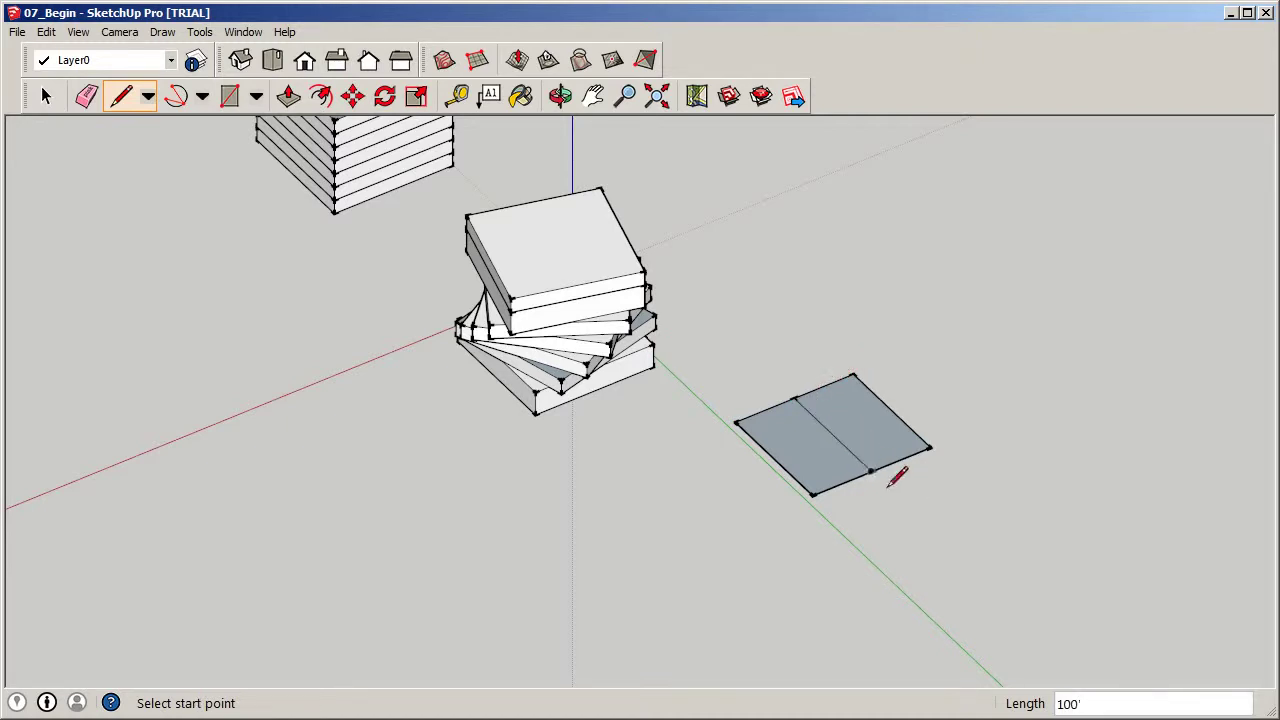
{"action": "left_click", "coordinate": [45, 95]}
Select each half of the split square in turn to check them as separate faces.
{"action": "scroll", "coordinate": [949, 529], "scroll_direction": "up", "scroll_amount": 5}
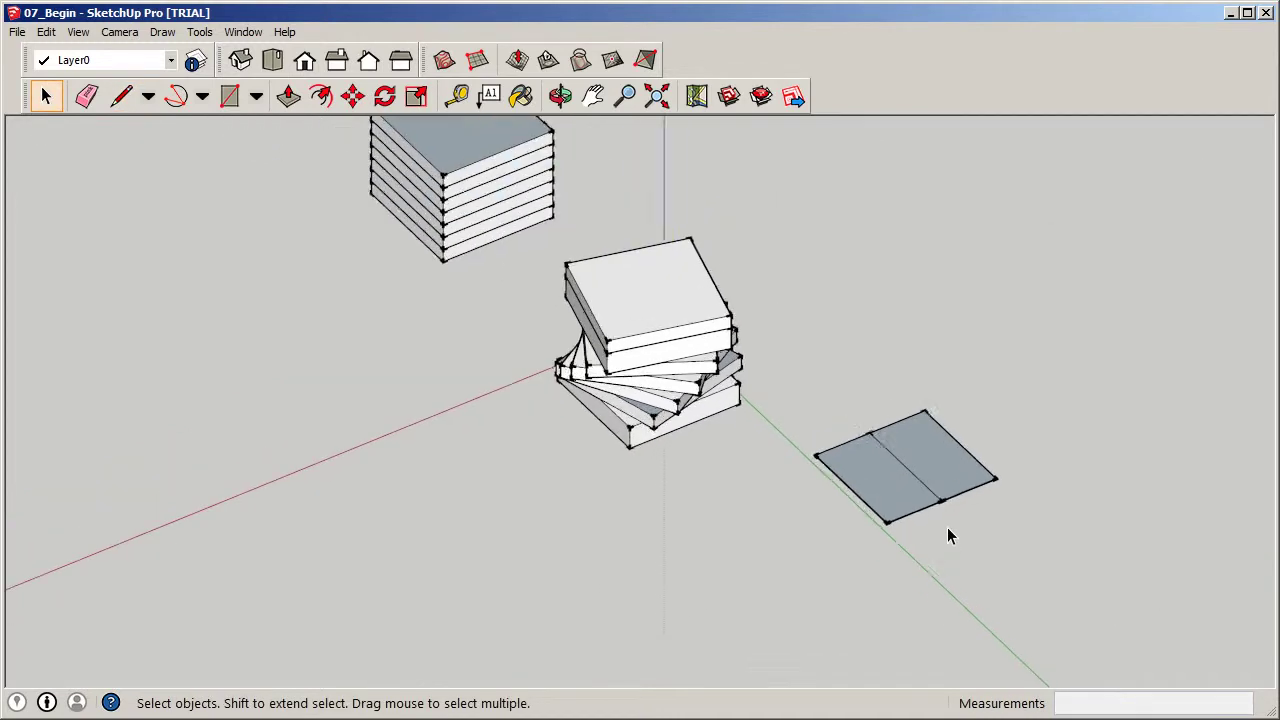
{"action": "scroll", "coordinate": [946, 529], "scroll_direction": "up", "scroll_amount": 2}
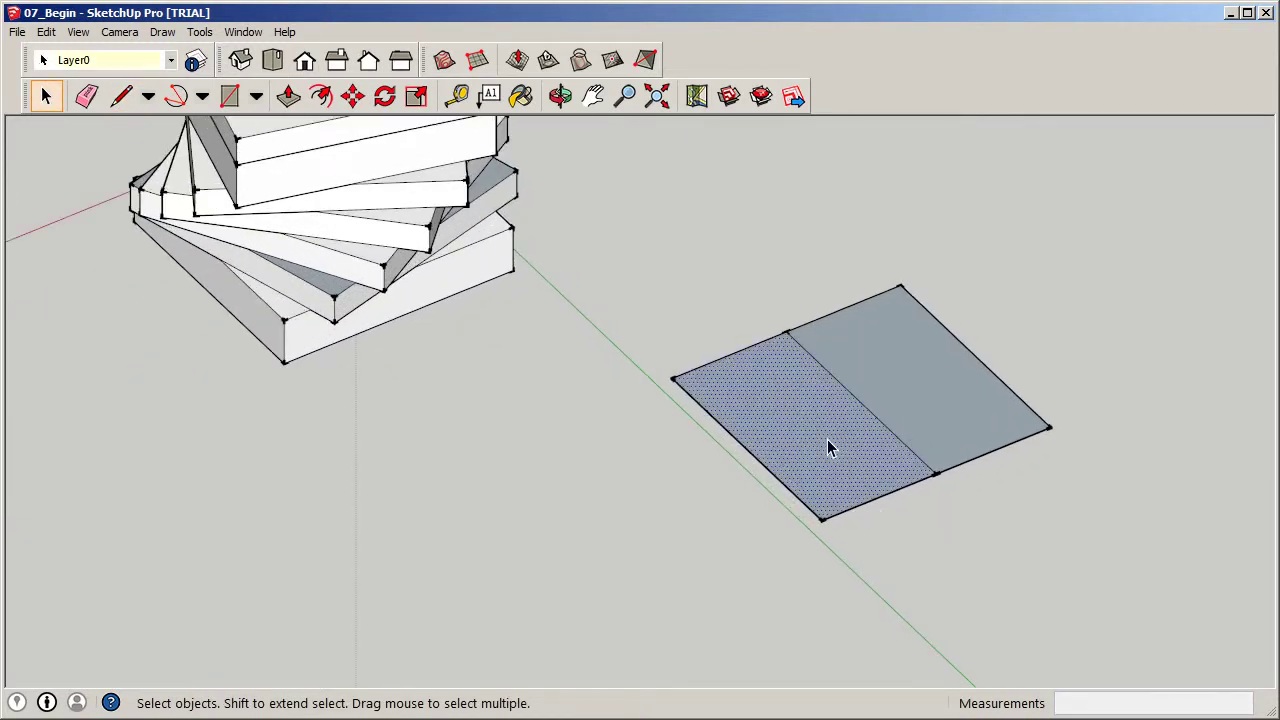
{"action": "left_click", "coordinate": [909, 377]}
{"action": "scroll", "coordinate": [835, 478], "scroll_direction": "down", "scroll_amount": 3}
{"action": "mouse_move", "coordinate": [835, 478]}
{"action": "middle_mouse_down"}
{"action": "mouse_move", "coordinate": [649, 346]}
{"action": "mouse_move", "coordinate": [800, 429]}
{"action": "mouse_move", "coordinate": [830, 460]}
{"action": "middle_mouse_up"}
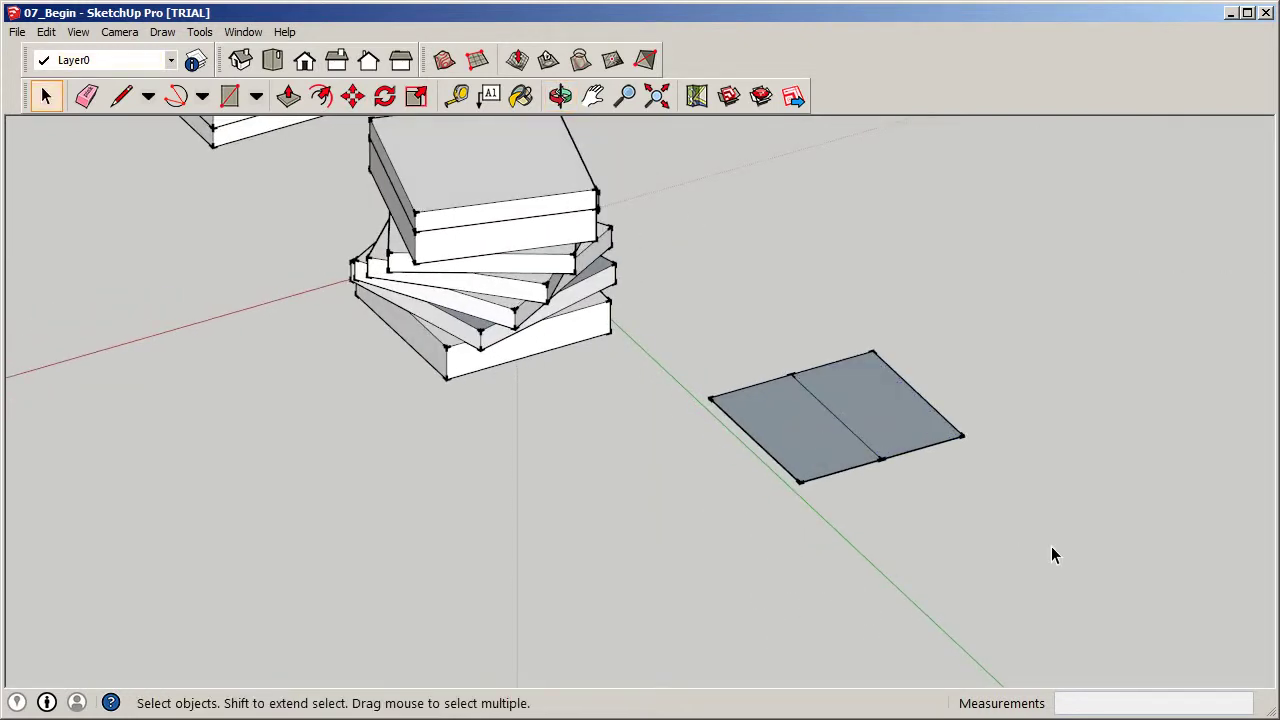
Raise the square's central dividing line 20' vertically to fold the two halves into a gable shape.
{"action": "left_click", "coordinate": [850, 430]}
{"action": "left_click", "coordinate": [352, 95]}
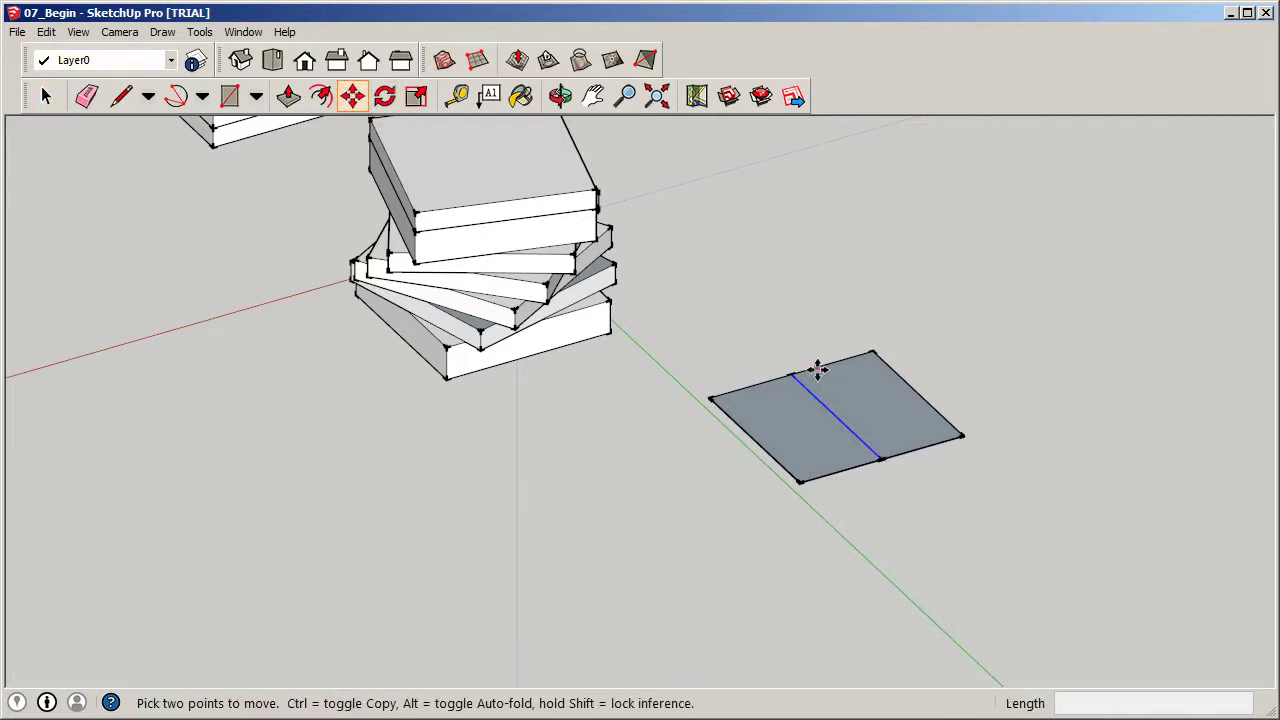
{"action": "left_click", "coordinate": [845, 416]}
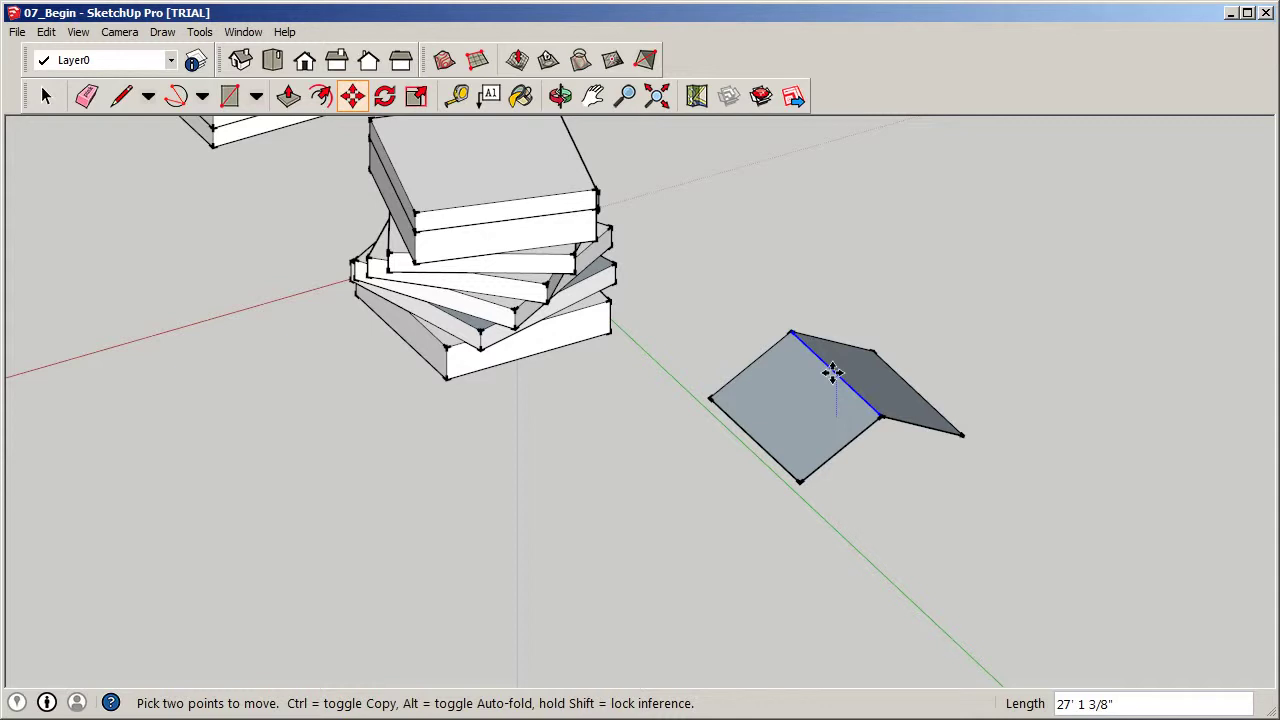
{"action": "left_click", "coordinate": [833, 372]}
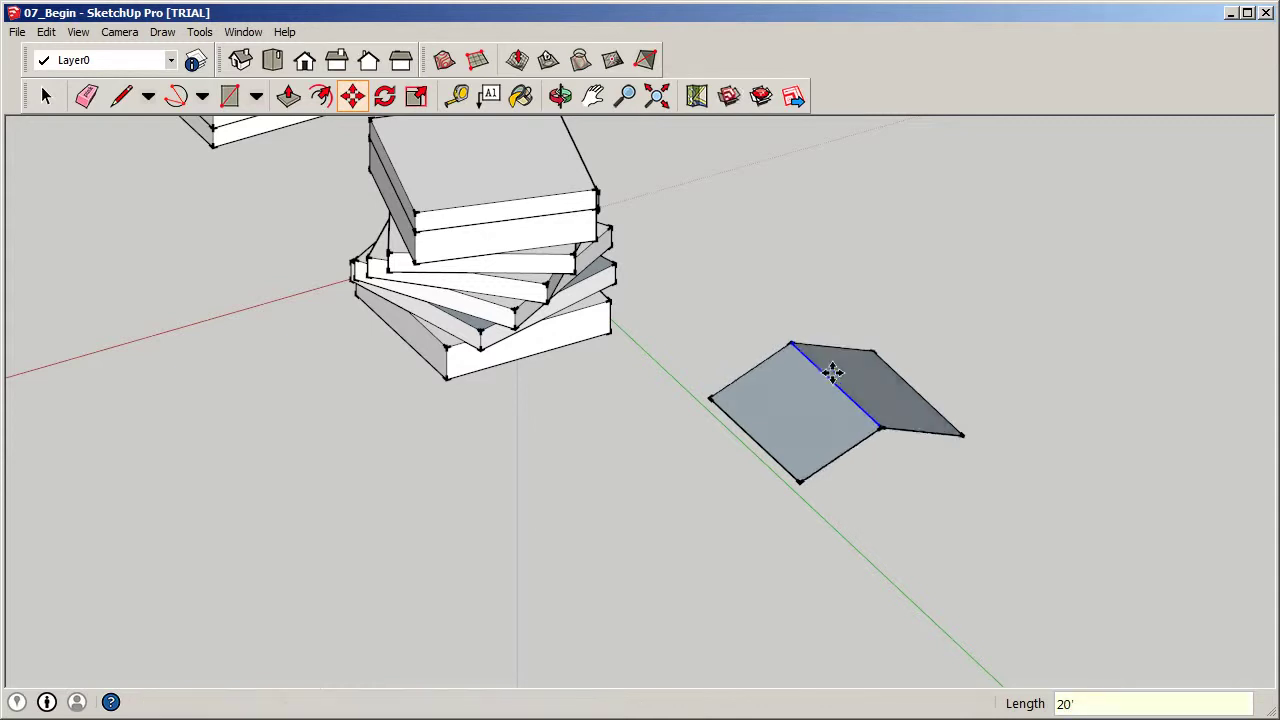
Thicken both sloping faces of the folded square by about 10 inches with Push/Pull.
{"action": "middle_click_drag", "start_coordinate": [960, 503], "coordinate": [934, 420]}
{"action": "scroll", "coordinate": [840, 377], "scroll_direction": "up", "scroll_amount": 3}
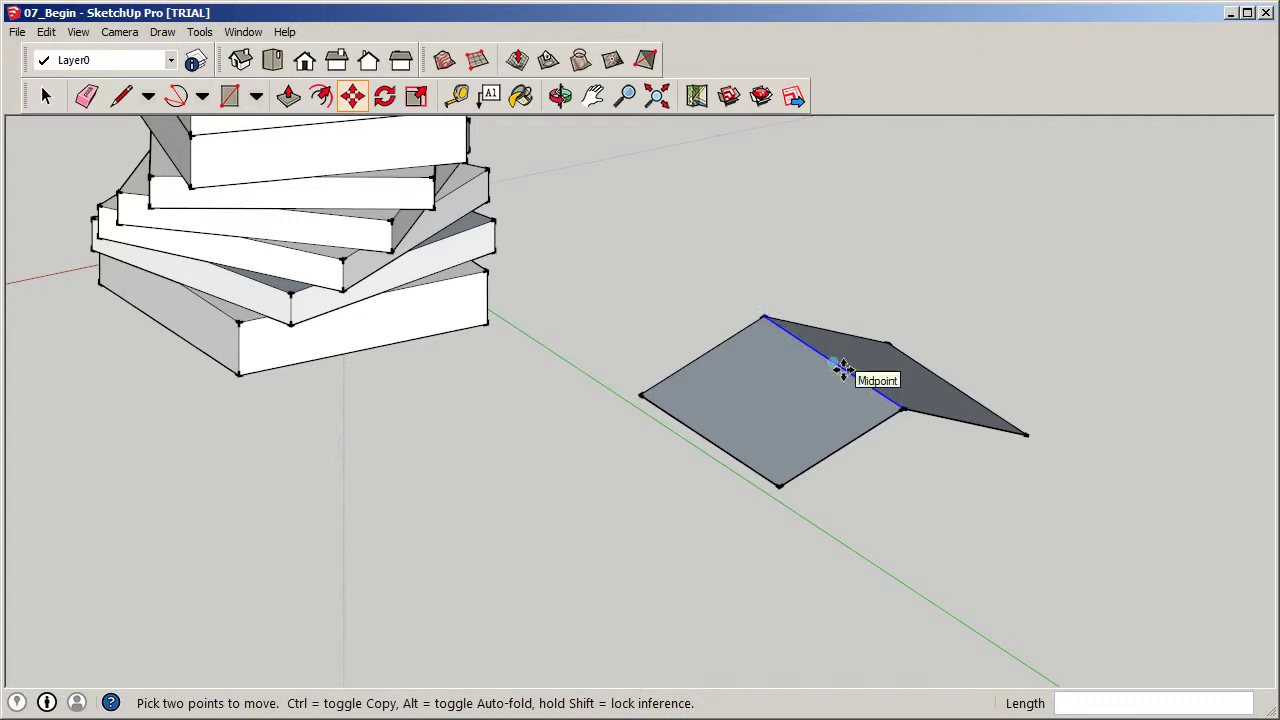
{"action": "middle_click_drag", "start_coordinate": [821, 317], "coordinate": [660, 378]}
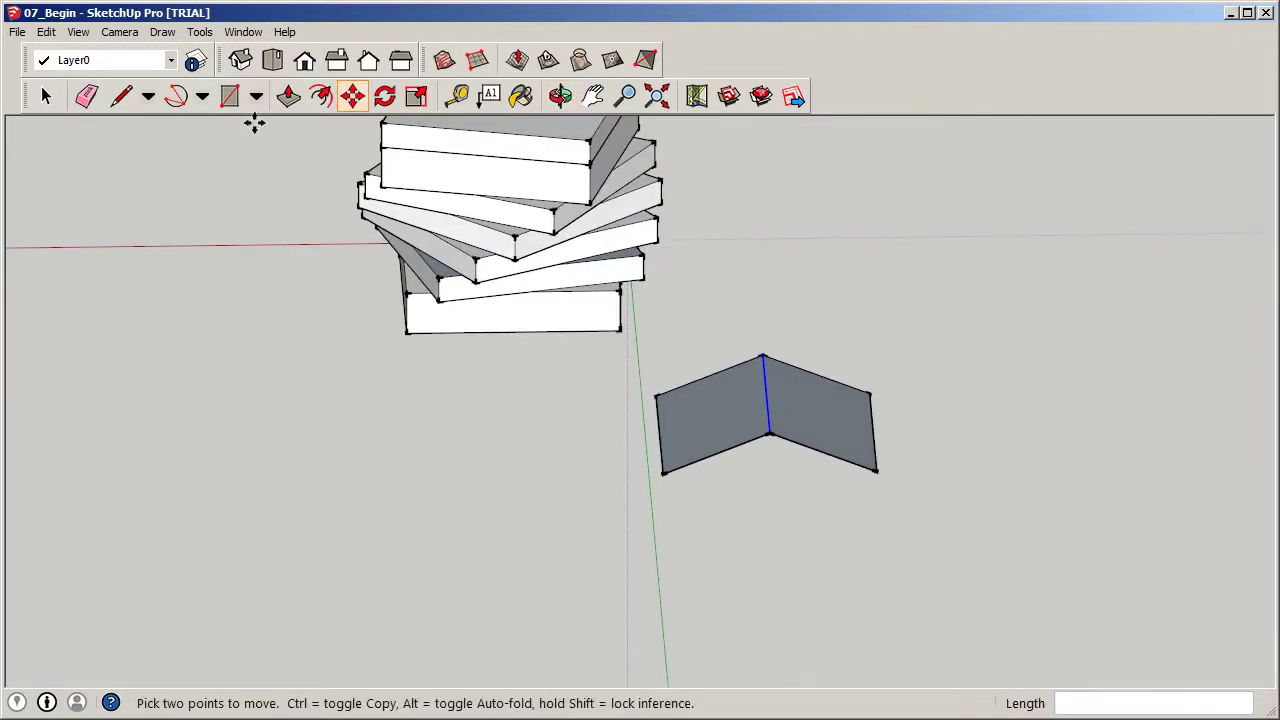
{"action": "left_click", "coordinate": [288, 96]}
{"action": "middle_click_drag", "start_coordinate": [745, 435], "coordinate": [714, 277]}
{"action": "scroll", "coordinate": [771, 471], "scroll_direction": "up", "scroll_amount": 2}
{"action": "left_click_drag", "start_coordinate": [714, 371], "coordinate": [714, 375]}
{"action": "left_click_drag", "start_coordinate": [838, 352], "coordinate": [802, 341]}
{"action": "middle_click_drag", "start_coordinate": [802, 341], "coordinate": [837, 551]}
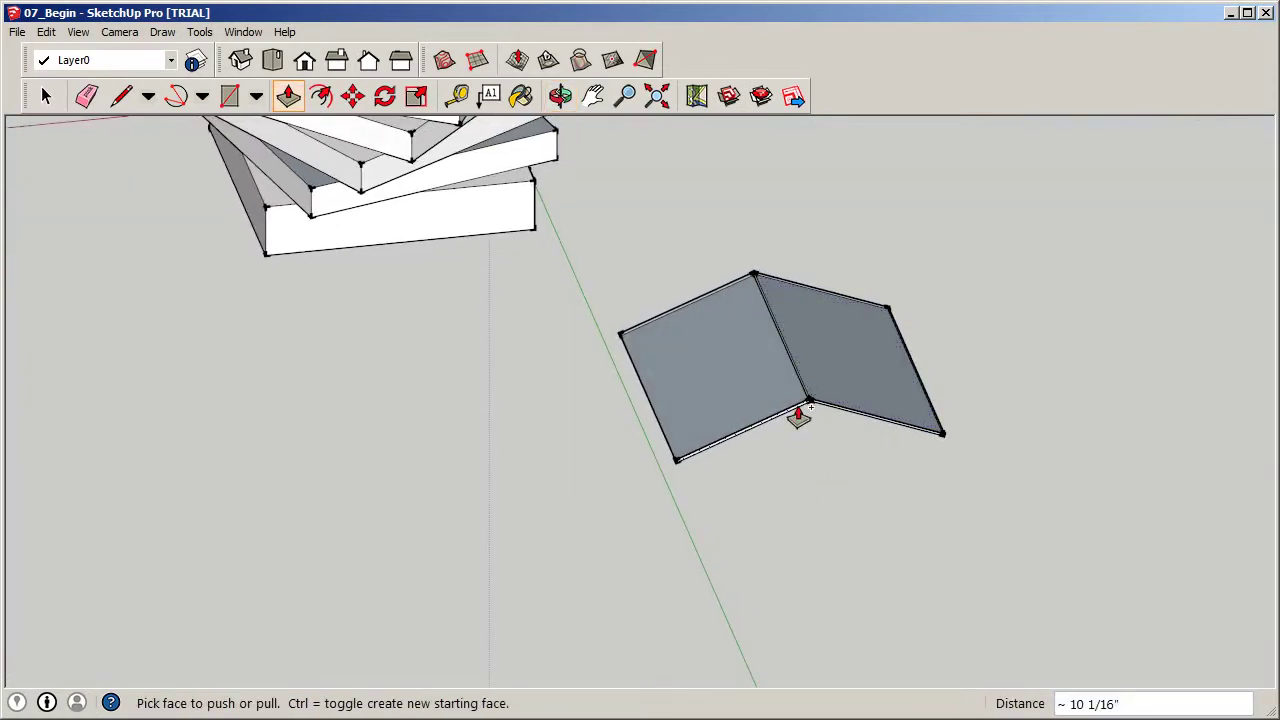
Undo the thickening of both sloping faces and leave the Push/Pull tool.
{"action": "scroll", "coordinate": [677, 437], "scroll_direction": "down", "scroll_amount": 3}
{"action": "scroll", "coordinate": [650, 420], "scroll_direction": "down", "scroll_amount": 1}
{"action": "middle_click_drag", "start_coordinate": [686, 437], "coordinate": [760, 451]}
{"action": "left_click", "coordinate": [44, 100]}
{"action": "left_click", "coordinate": [44, 100]}
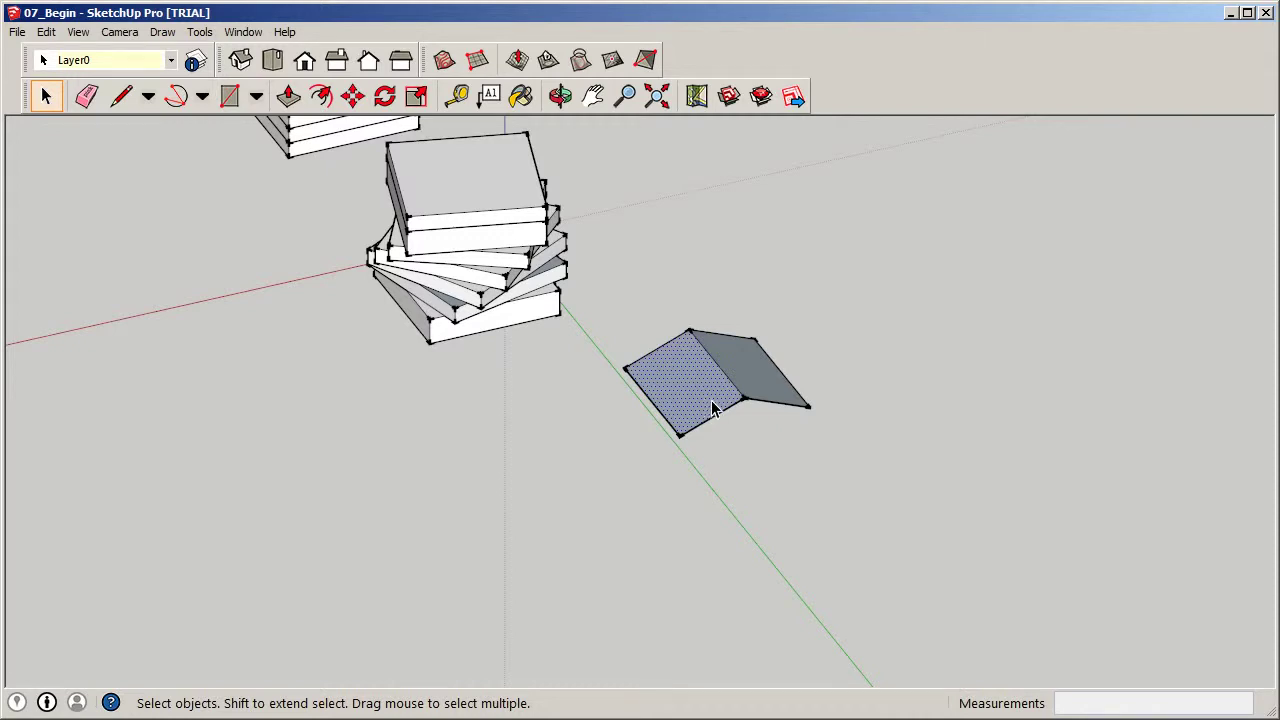
Rotate only the sloping face nearest the green axis by about 47 degrees, in the plane perpendicular to the green axis.
{"action": "scroll", "coordinate": [713, 408], "scroll_direction": "up", "scroll_amount": 1}
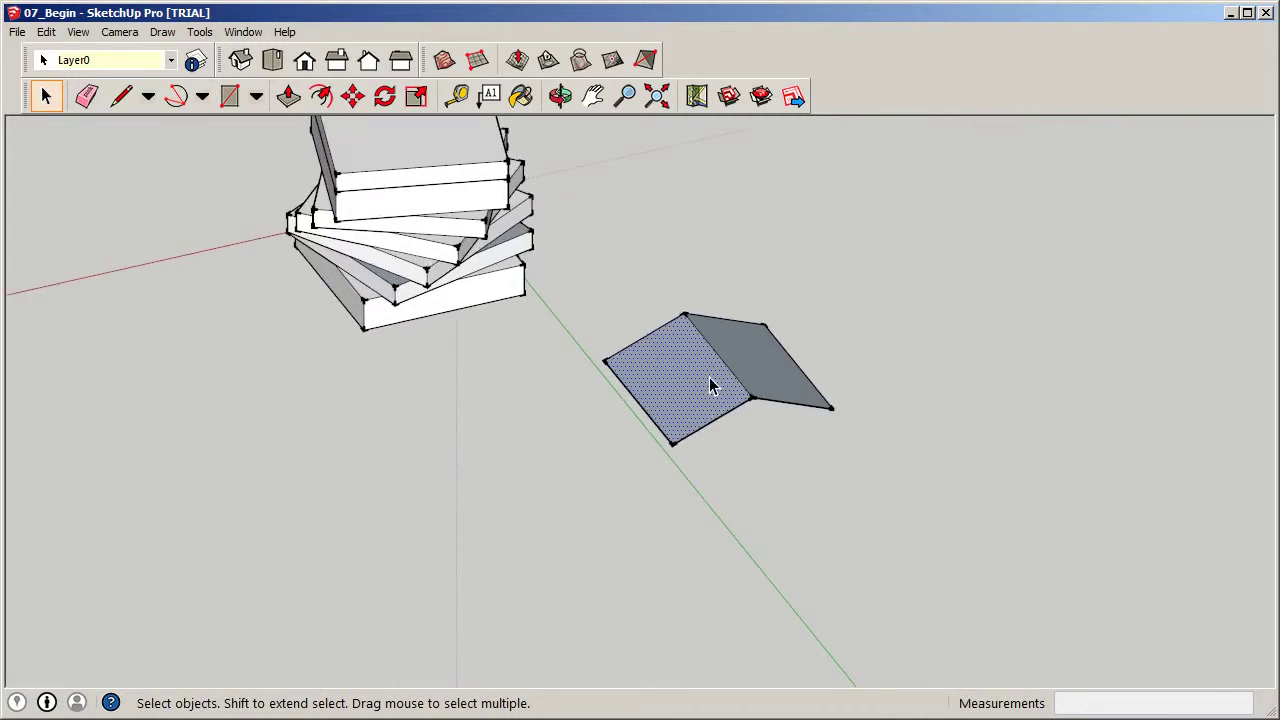
{"action": "left_click", "coordinate": [384, 96]}
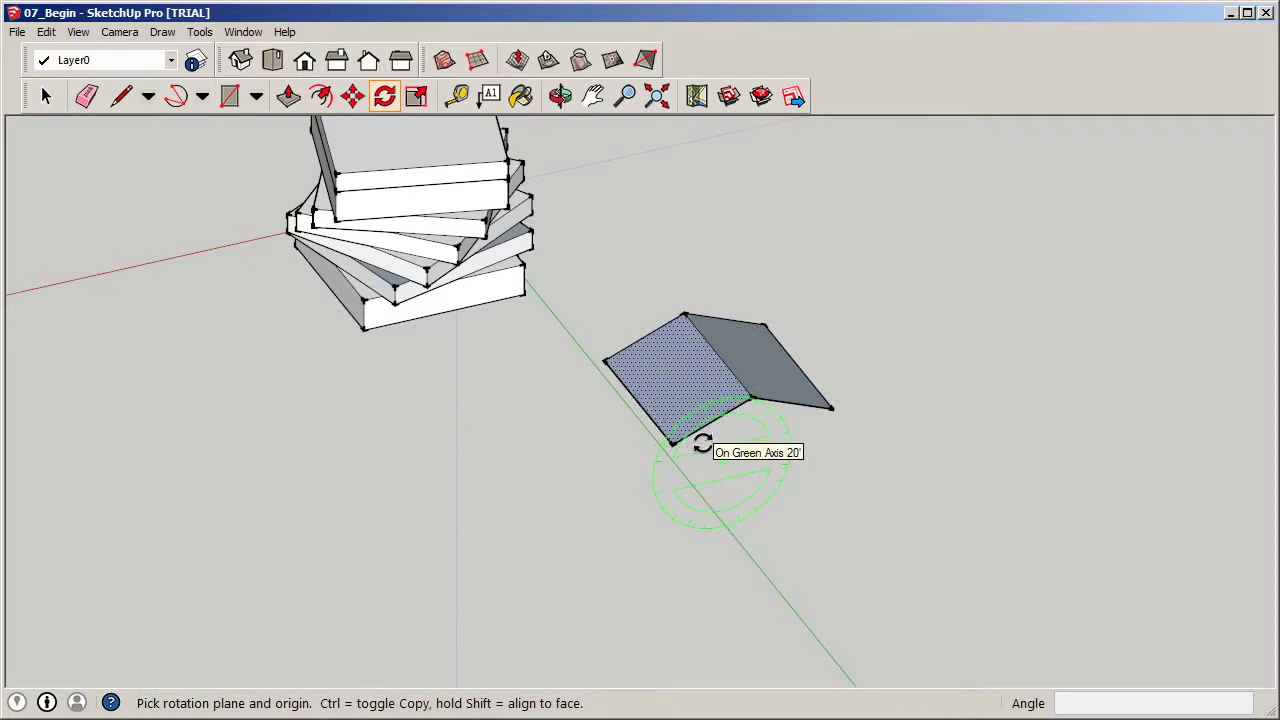
{"action": "left_click", "coordinate": [713, 462]}
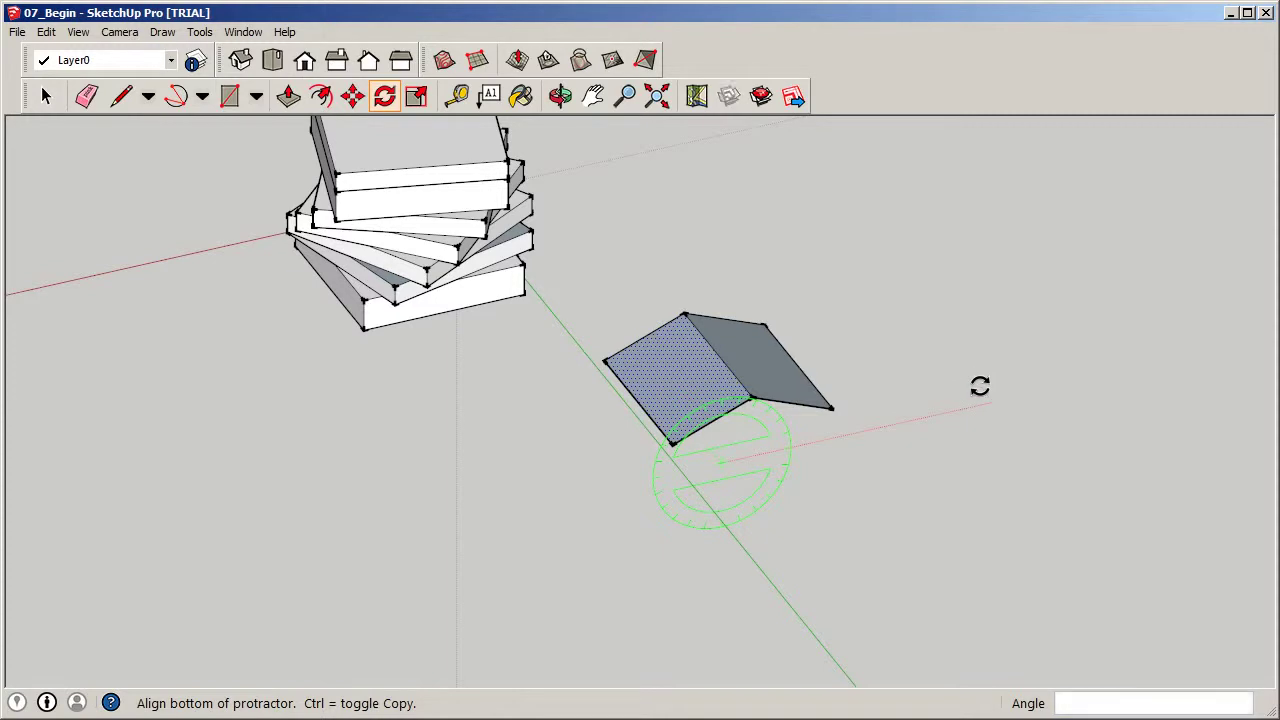
{"action": "left_click", "coordinate": [981, 386]}
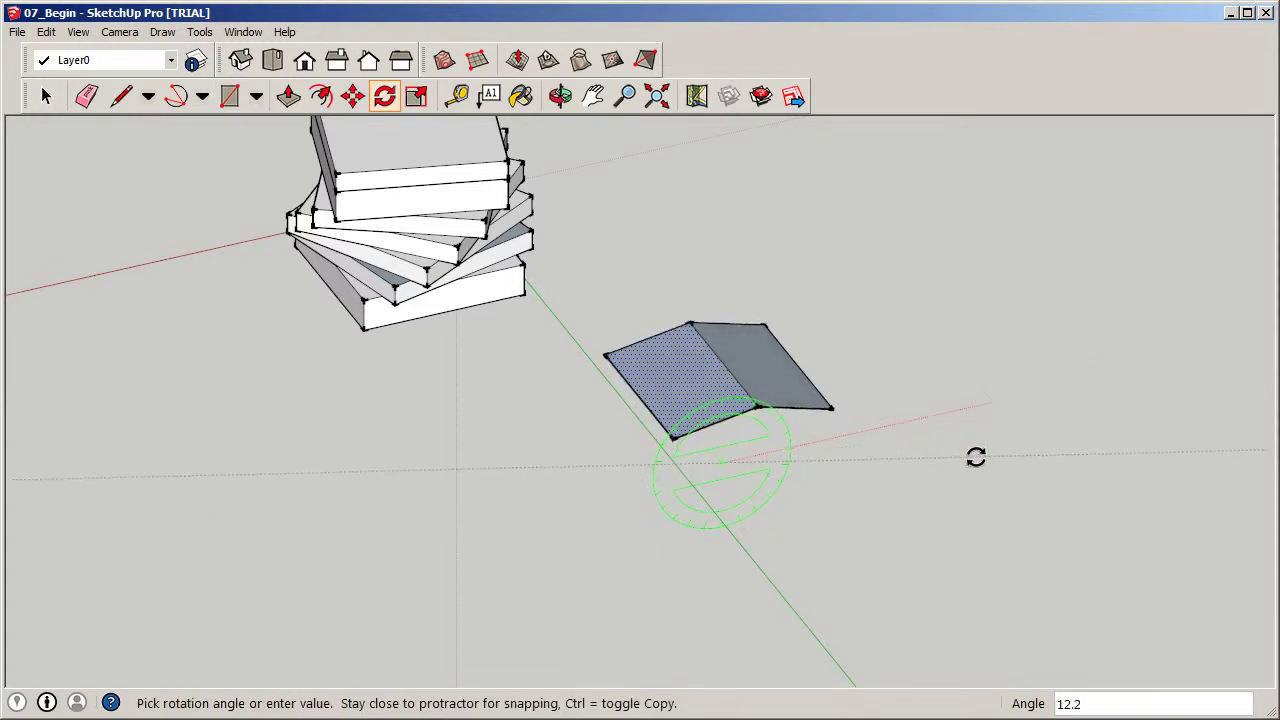
{"action": "middle_click_drag", "start_coordinate": [940, 489], "coordinate": [817, 311]}
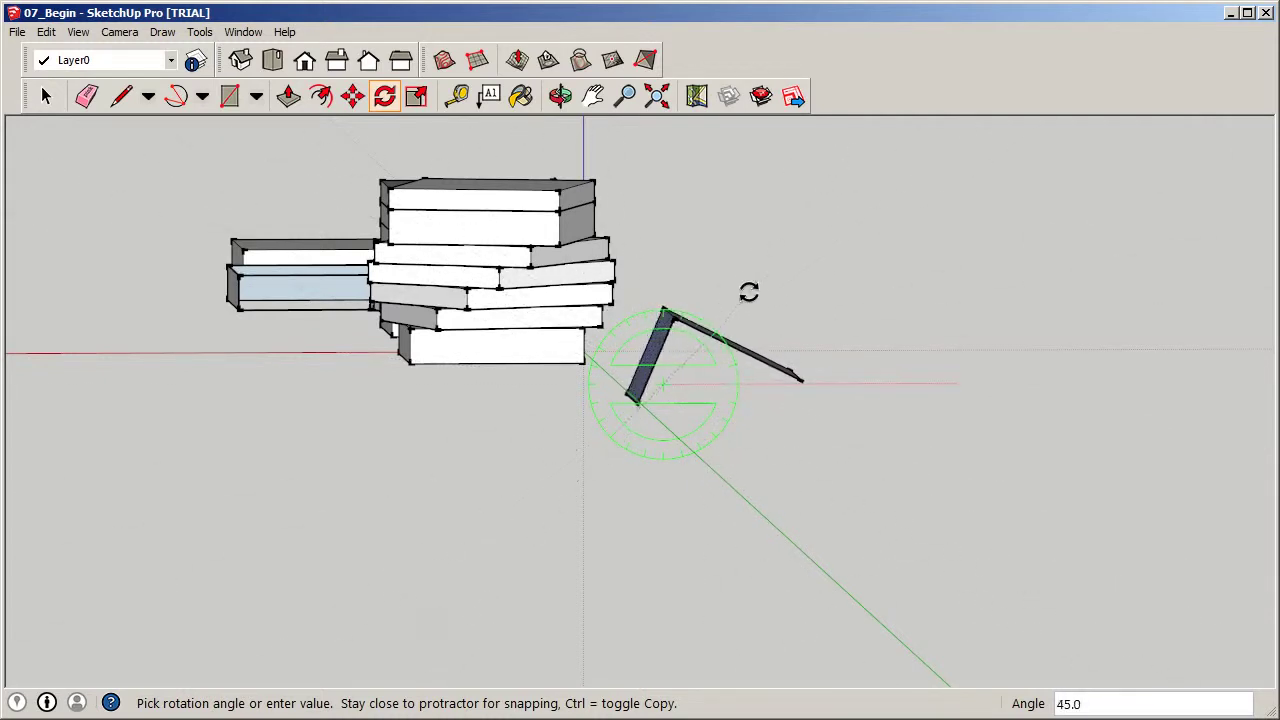
{"action": "middle_click_drag", "start_coordinate": [737, 257], "coordinate": [751, 349]}
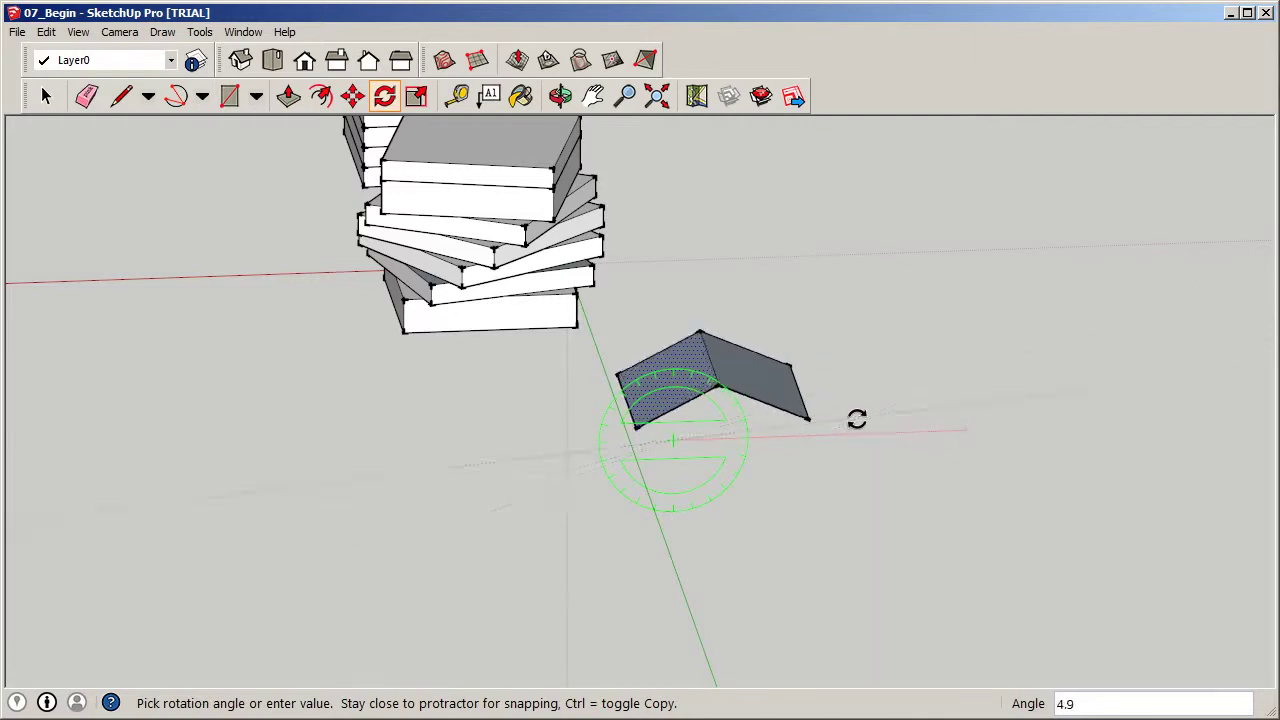
{"action": "middle_click_drag", "start_coordinate": [857, 400], "coordinate": [823, 414]}
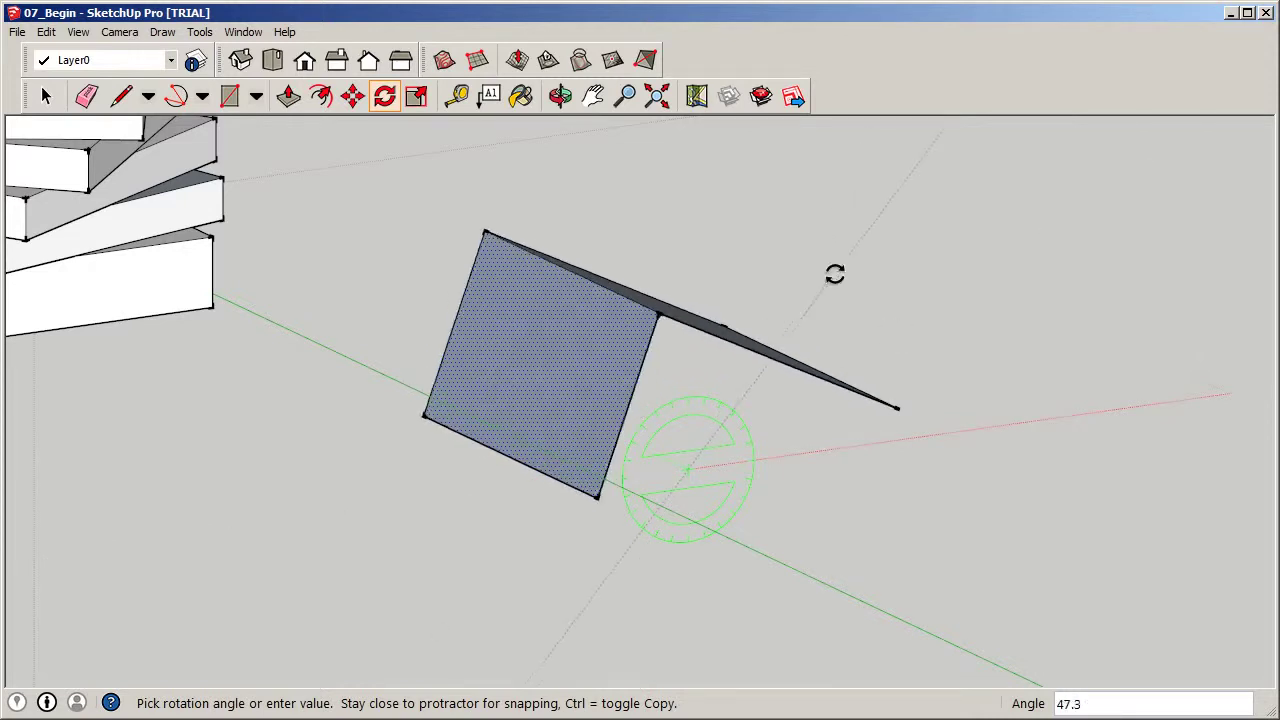
{"action": "left_click", "coordinate": [834, 274]}
{"action": "left_click", "coordinate": [45, 95]}
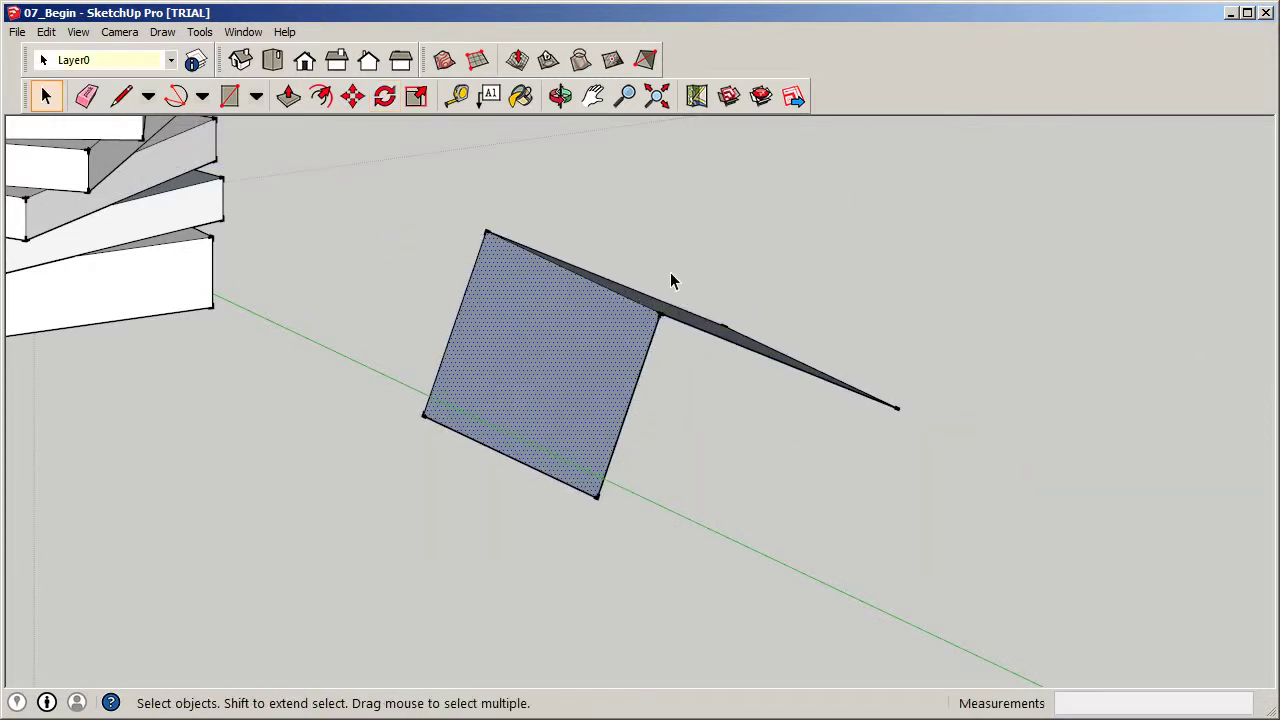
Undo the face rotation and the raising of the central line back to the flat, split square.
{"action": "scroll", "coordinate": [734, 306], "scroll_direction": "down", "scroll_amount": 2}
{"action": "middle_click_drag", "start_coordinate": [706, 320], "coordinate": [557, 406]}
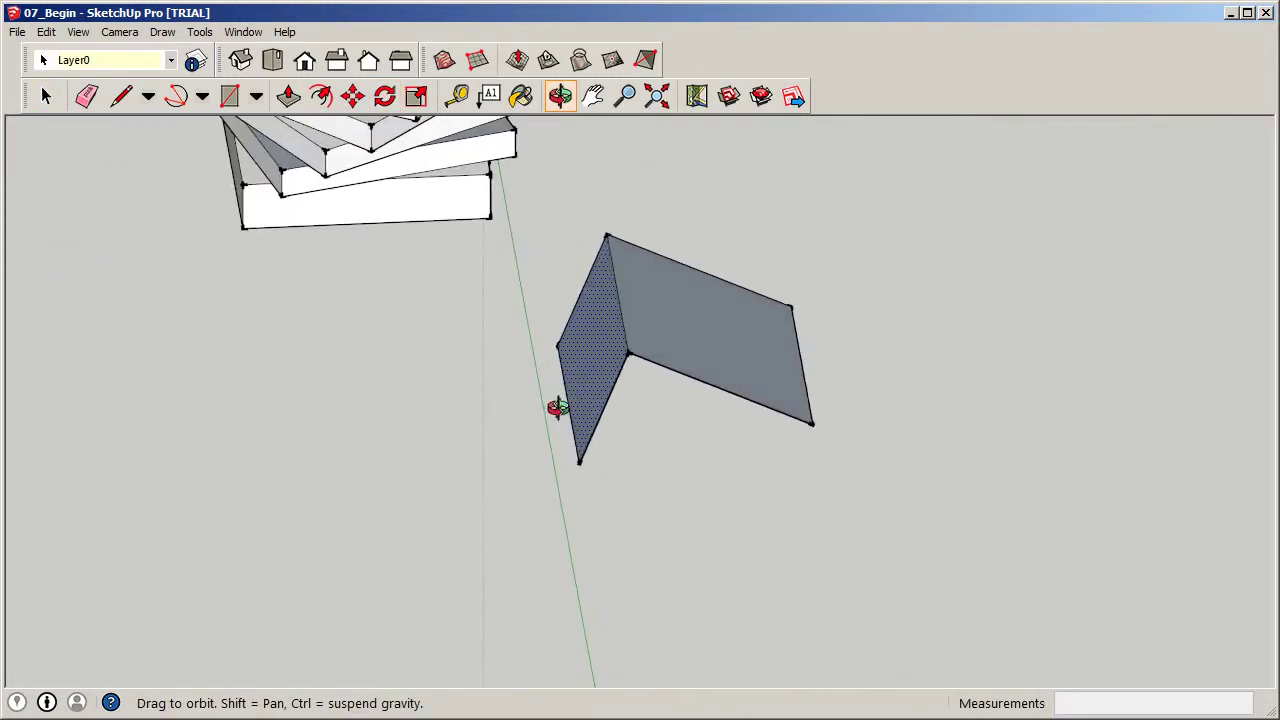
{"action": "key", "text": "ctrl+z"}
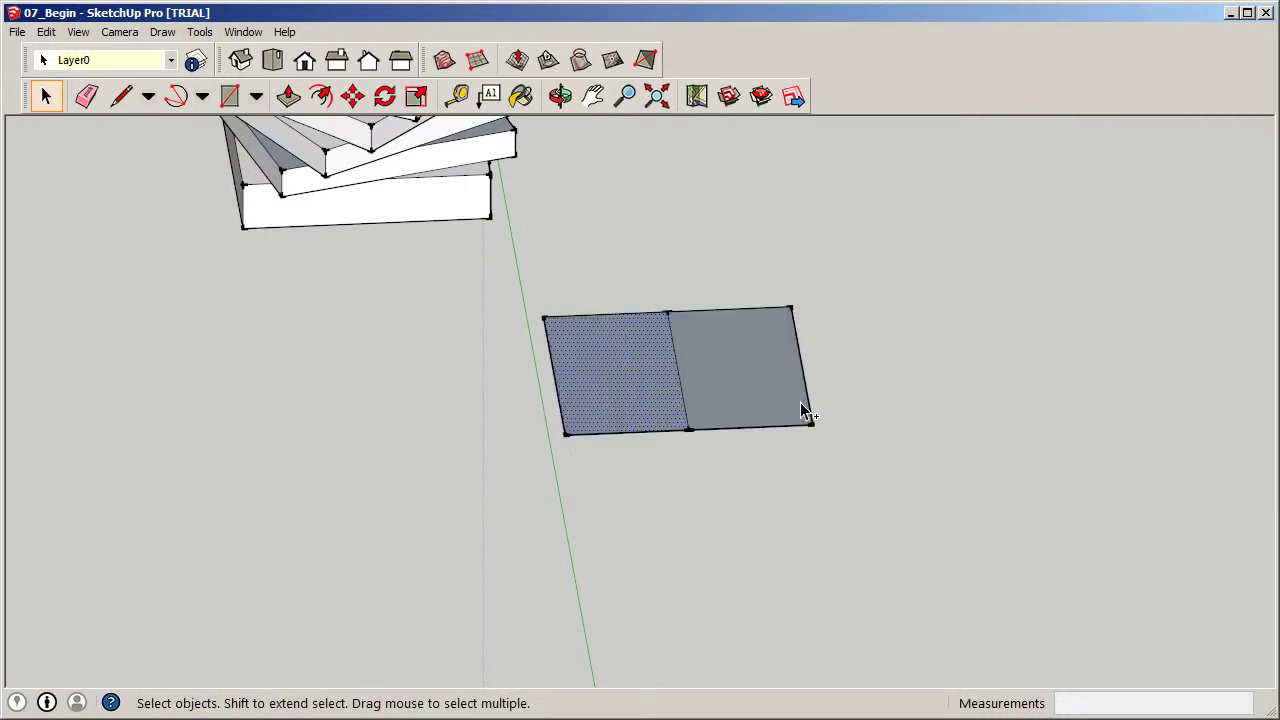
Erase the central dividing line so the flat square becomes a single face.
{"action": "left_click", "coordinate": [680, 389]}
{"action": "right_click", "coordinate": [680, 389]}
{"action": "left_click", "coordinate": [705, 408]}
{"action": "mouse_move", "coordinate": [970, 275]}
{"action": "middle_mouse_down"}
{"action": "mouse_move", "coordinate": [911, 338]}
{"action": "mouse_move", "coordinate": [1075, 338]}
{"action": "middle_mouse_up"}
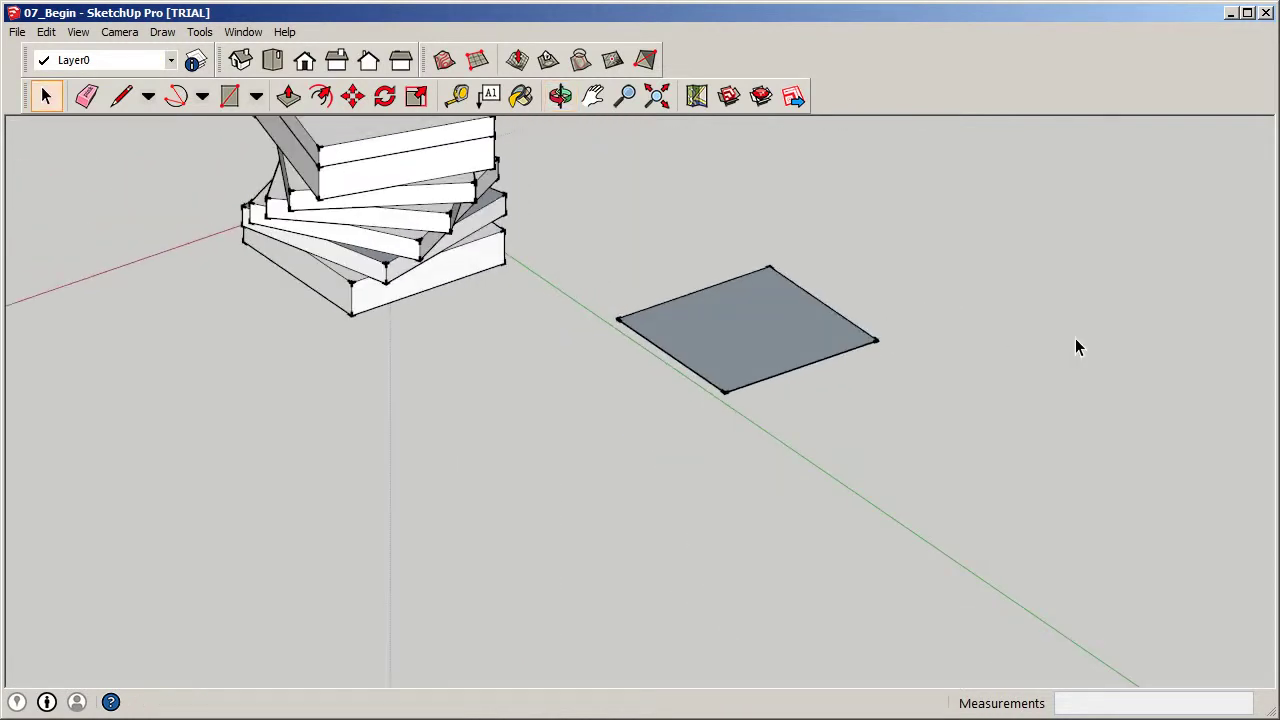
{"action": "scroll", "coordinate": [1014, 434], "scroll_direction": "down", "scroll_amount": 2}
{"action": "scroll", "coordinate": [563, 457], "scroll_direction": "down", "scroll_amount": 3}
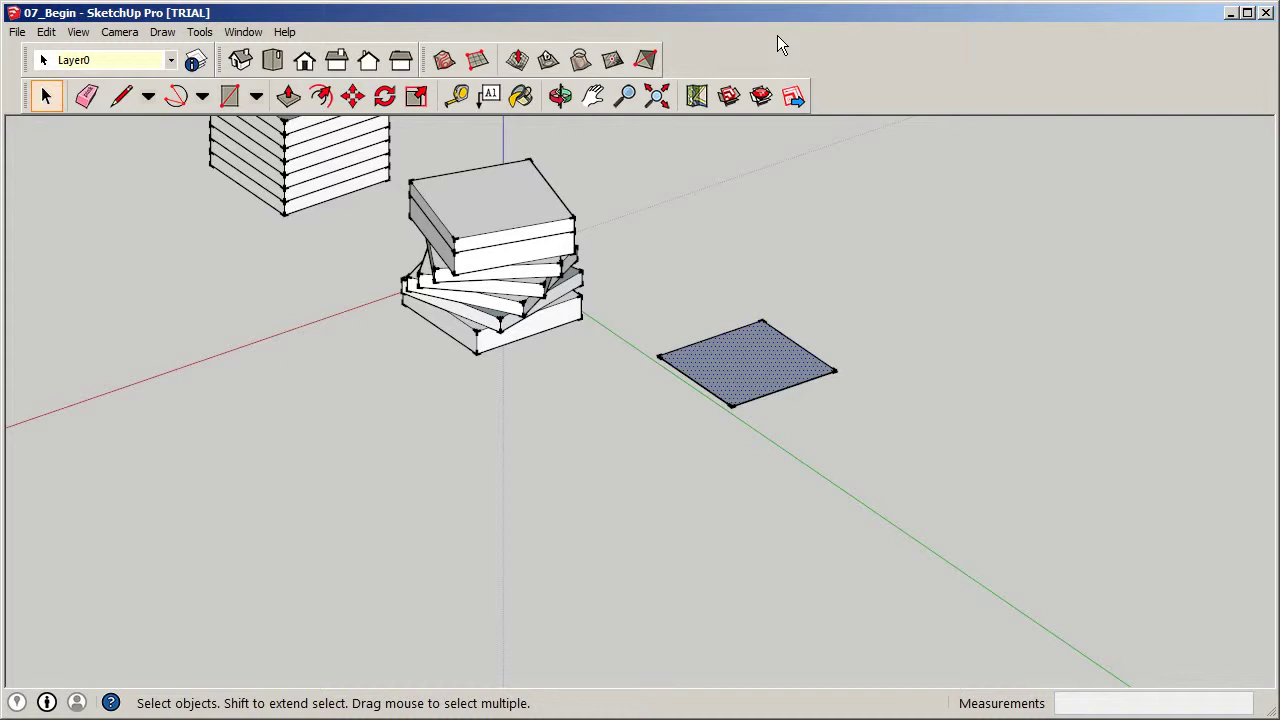
Check in the list of available toolbars that the Sandbox set is enabled, and clear the square's selection.
{"action": "right_click", "coordinate": [878, 100]}
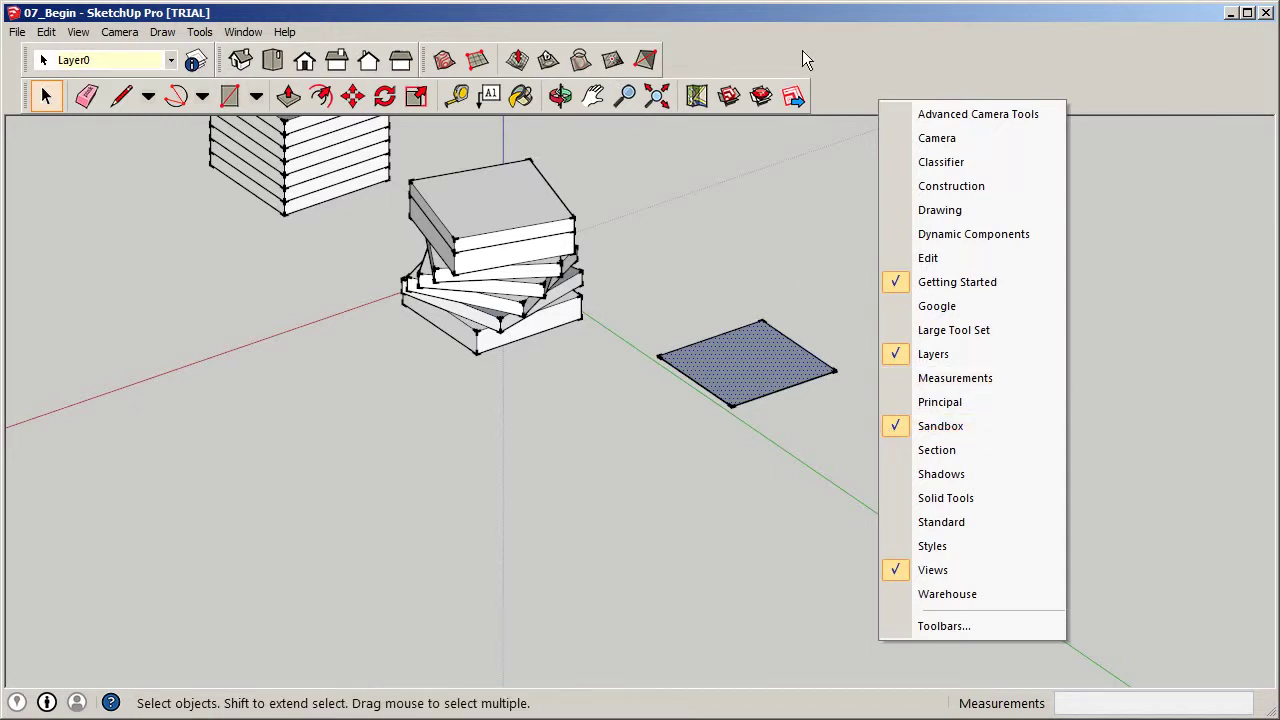
{"action": "left_click", "coordinate": [690, 58]}
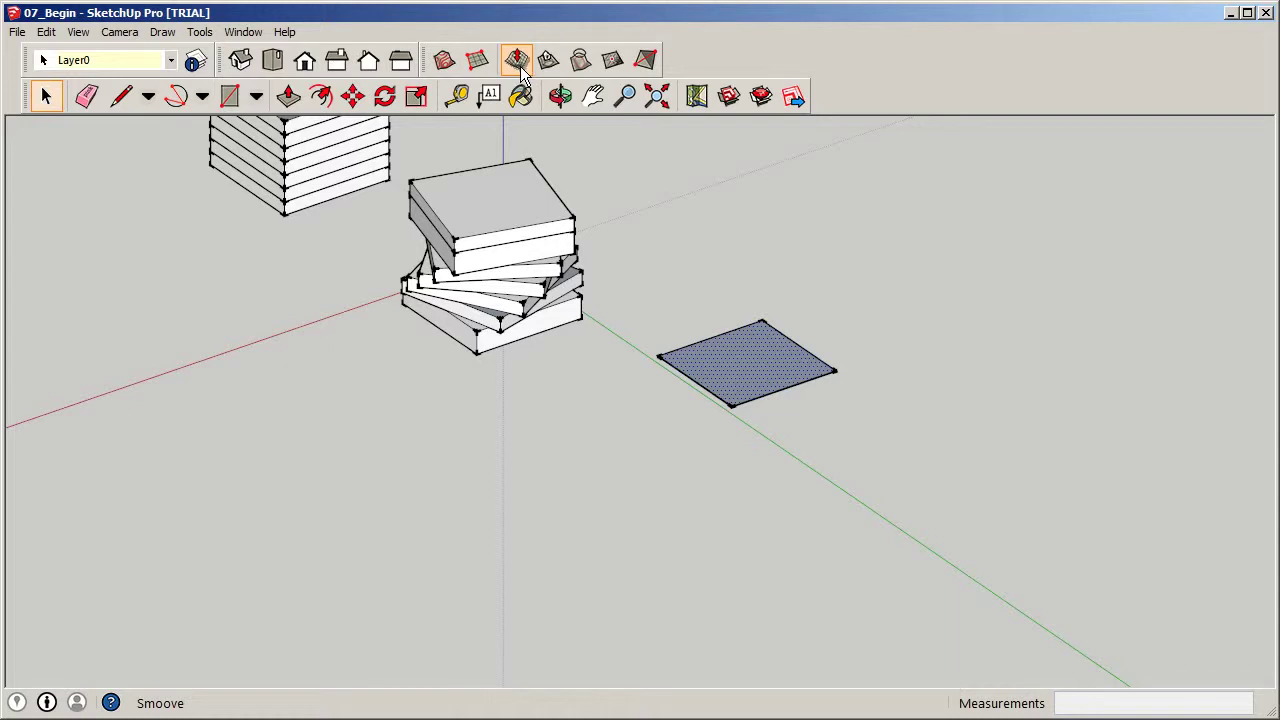
{"action": "left_click", "coordinate": [756, 368]}
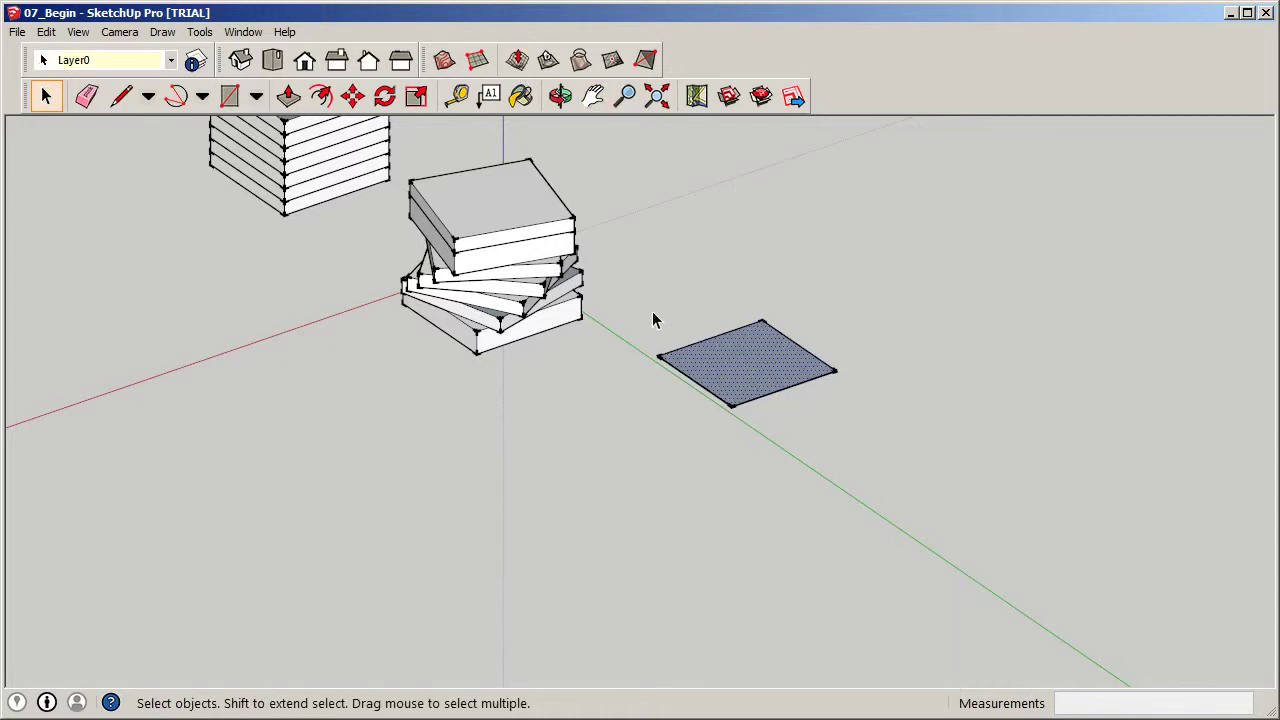
{"action": "left_click", "coordinate": [671, 335]}
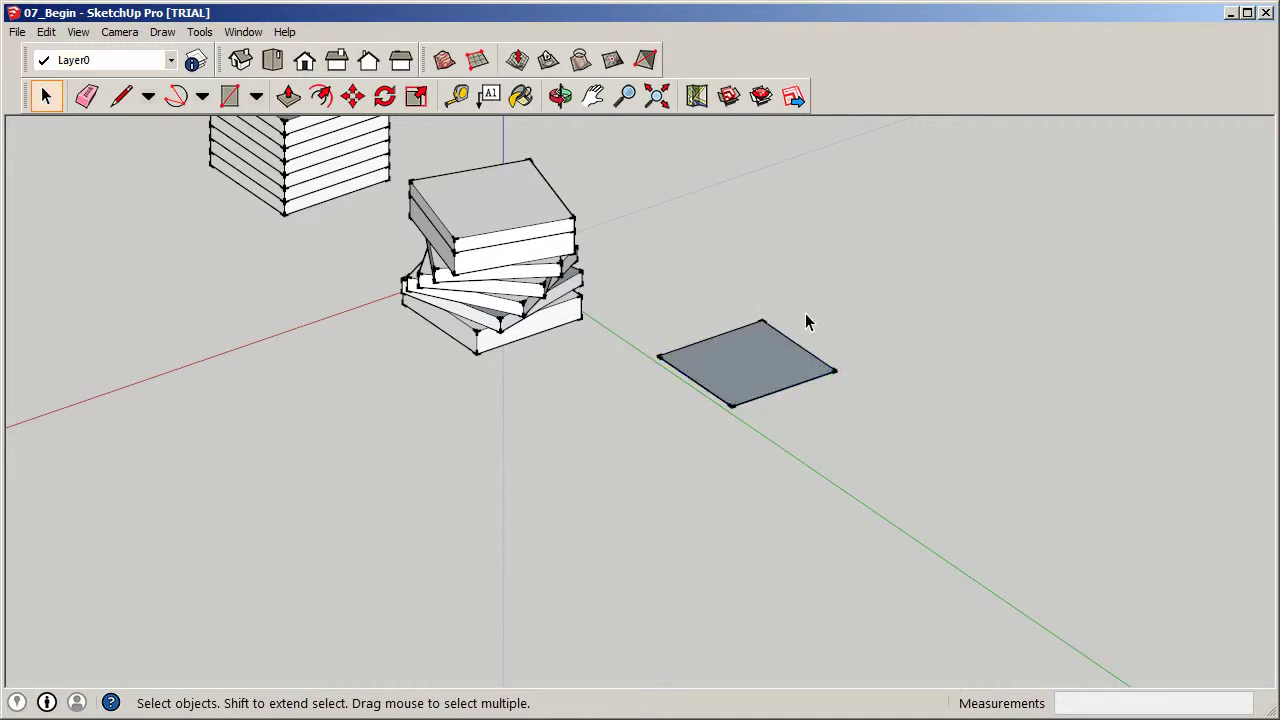
Draw a From Scratch sandbox grid of 4 by 6 cells beyond the square, setting its first side about 70' along the green direction.
{"action": "left_click", "coordinate": [478, 62]}
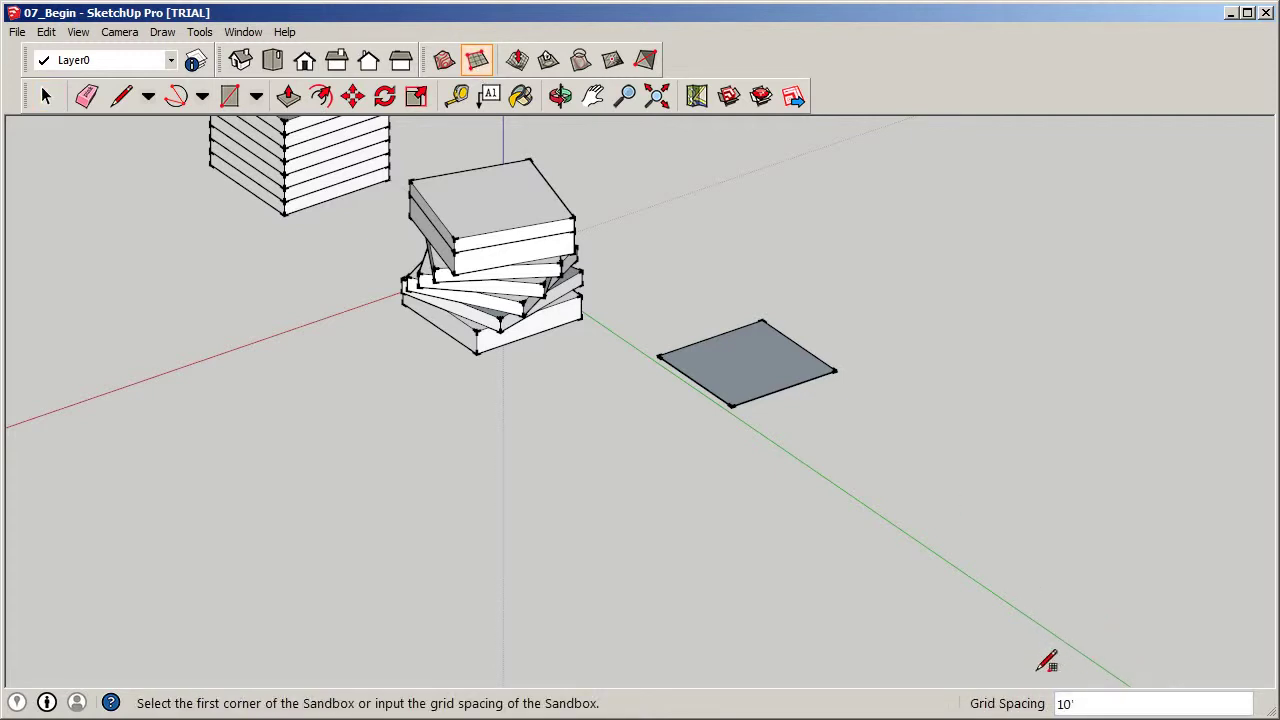
{"action": "left_click", "coordinate": [1073, 708]}
{"action": "key", "text": "BackSpace"}
{"action": "key", "text": "Return"}
{"action": "left_click", "coordinate": [946, 427]}
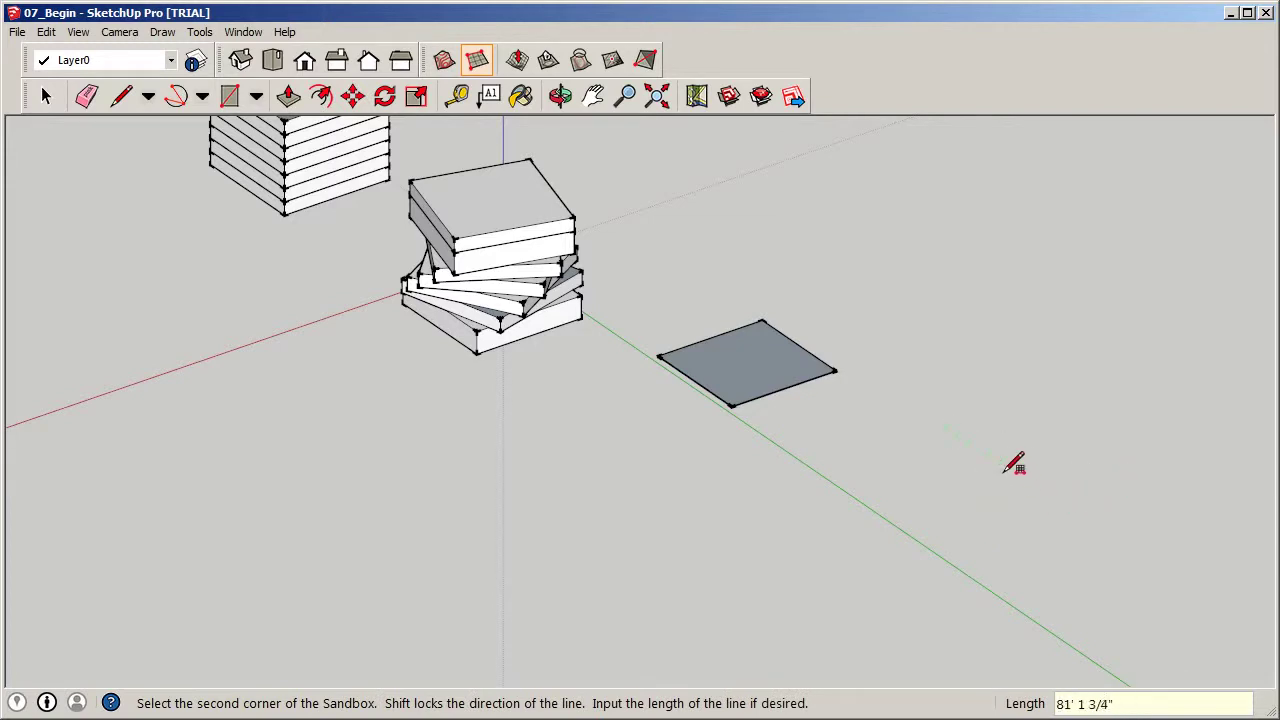
{"action": "scroll", "coordinate": [1014, 463], "scroll_direction": "up", "scroll_amount": 3}
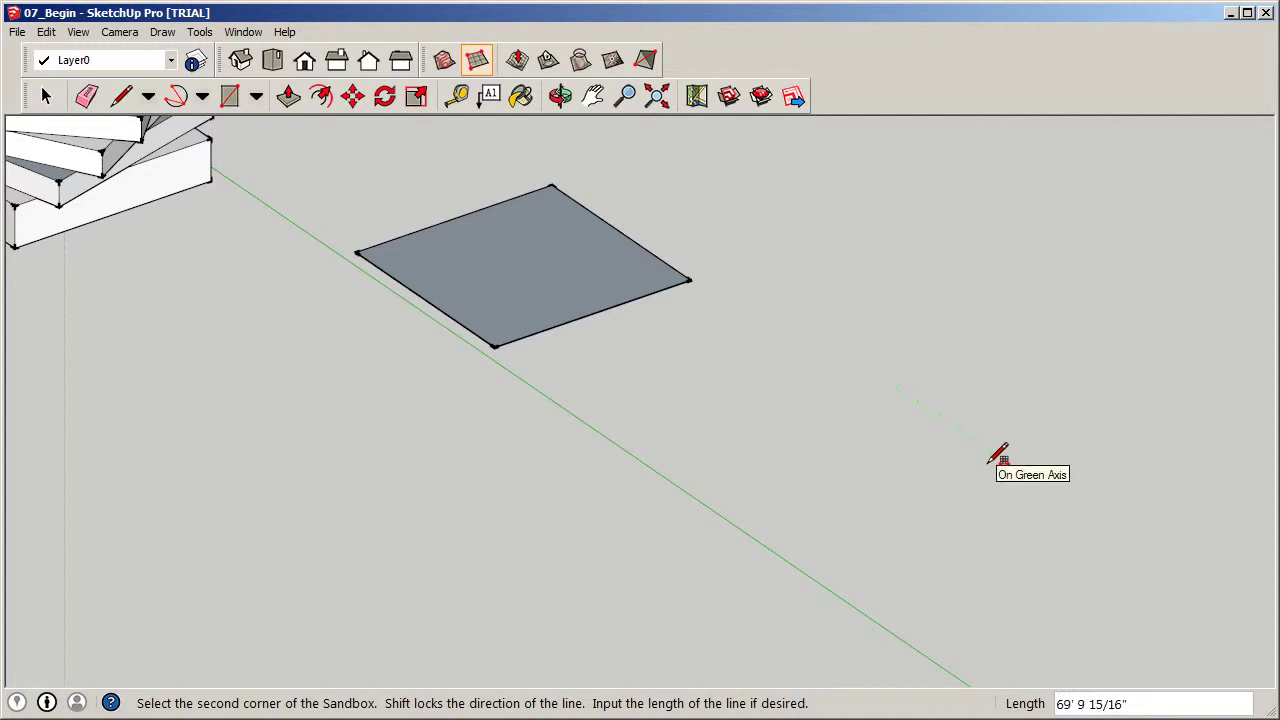
{"action": "left_click", "coordinate": [994, 455]}
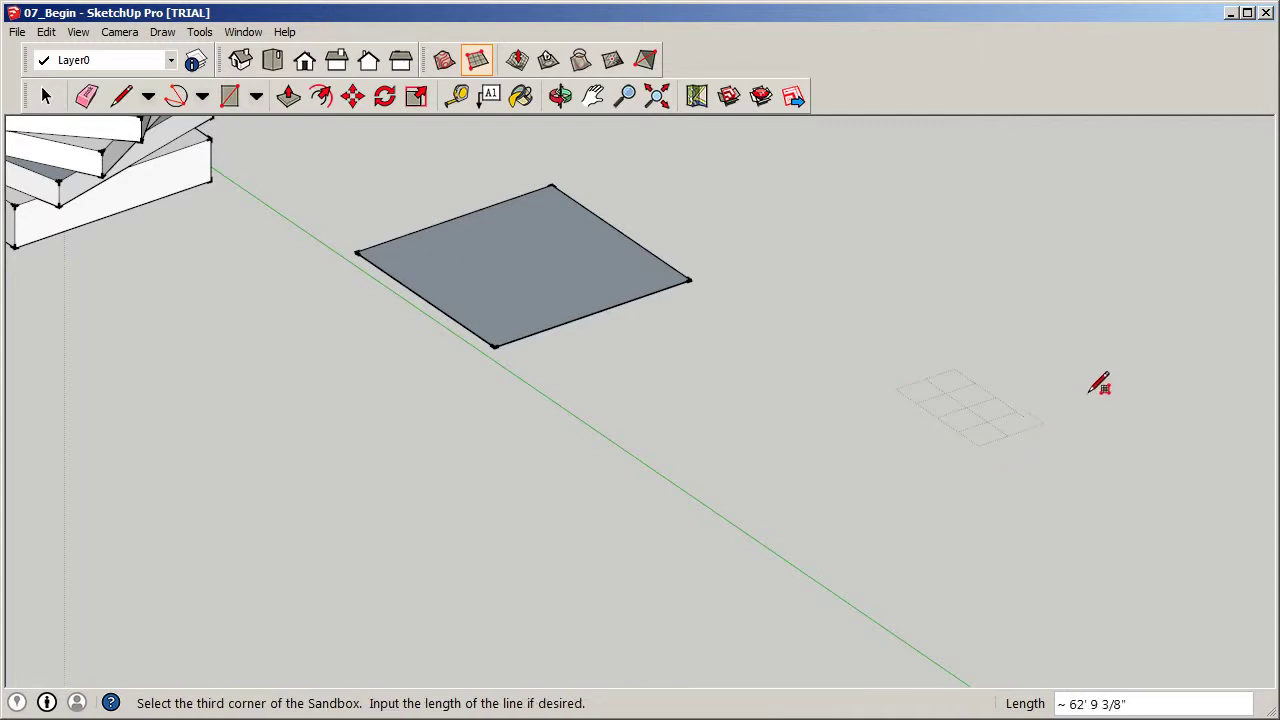
{"action": "left_click", "coordinate": [1165, 358]}
{"action": "left_click", "coordinate": [45, 95]}
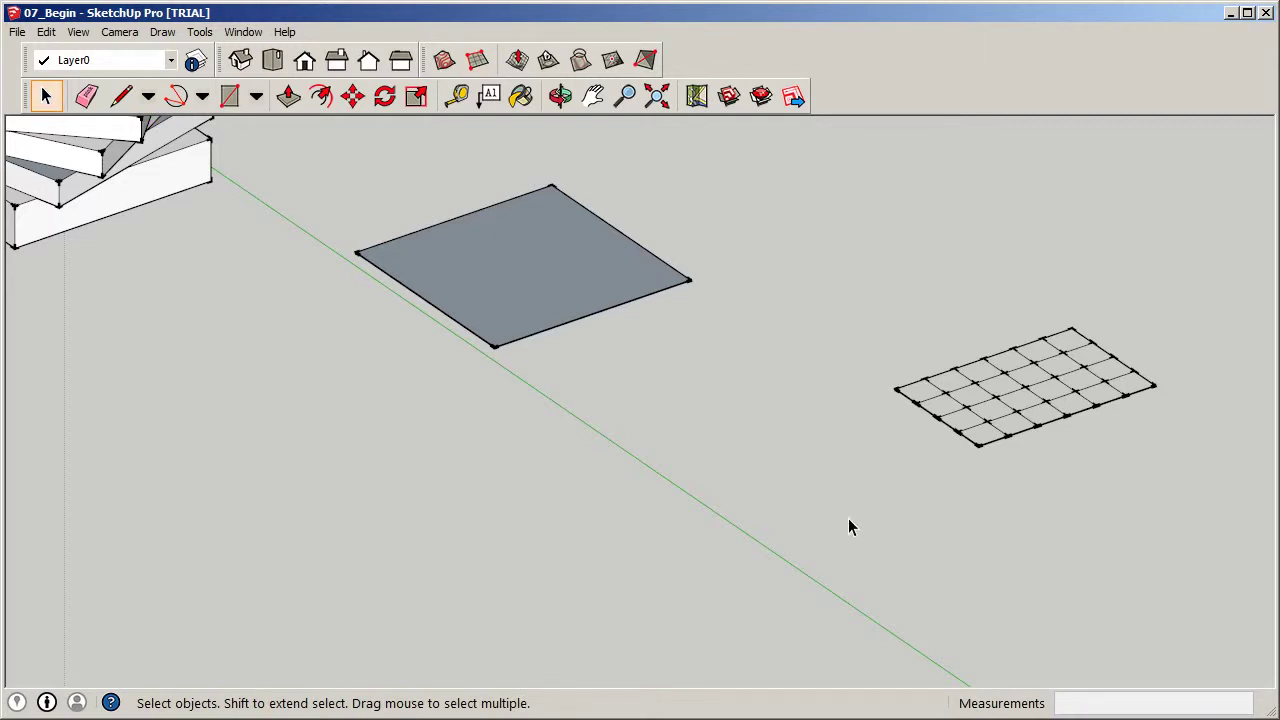
Open the sandbox grid group for editing and select one of its cells.
{"action": "scroll", "coordinate": [449, 362], "scroll_direction": "down", "scroll_amount": 2}
{"action": "scroll", "coordinate": [914, 340], "scroll_direction": "up", "scroll_amount": 3}
{"action": "scroll", "coordinate": [905, 342], "scroll_direction": "up", "scroll_amount": 1}
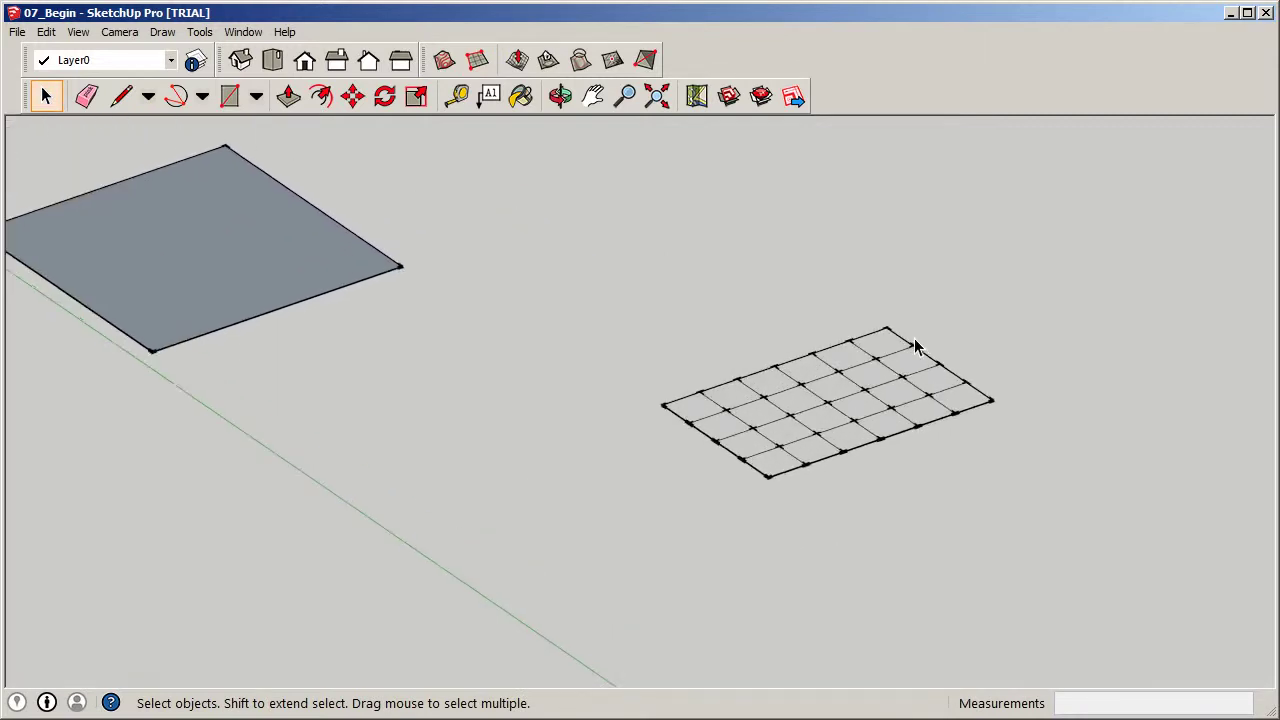
{"action": "scroll", "coordinate": [860, 345], "scroll_direction": "down", "scroll_amount": 1}
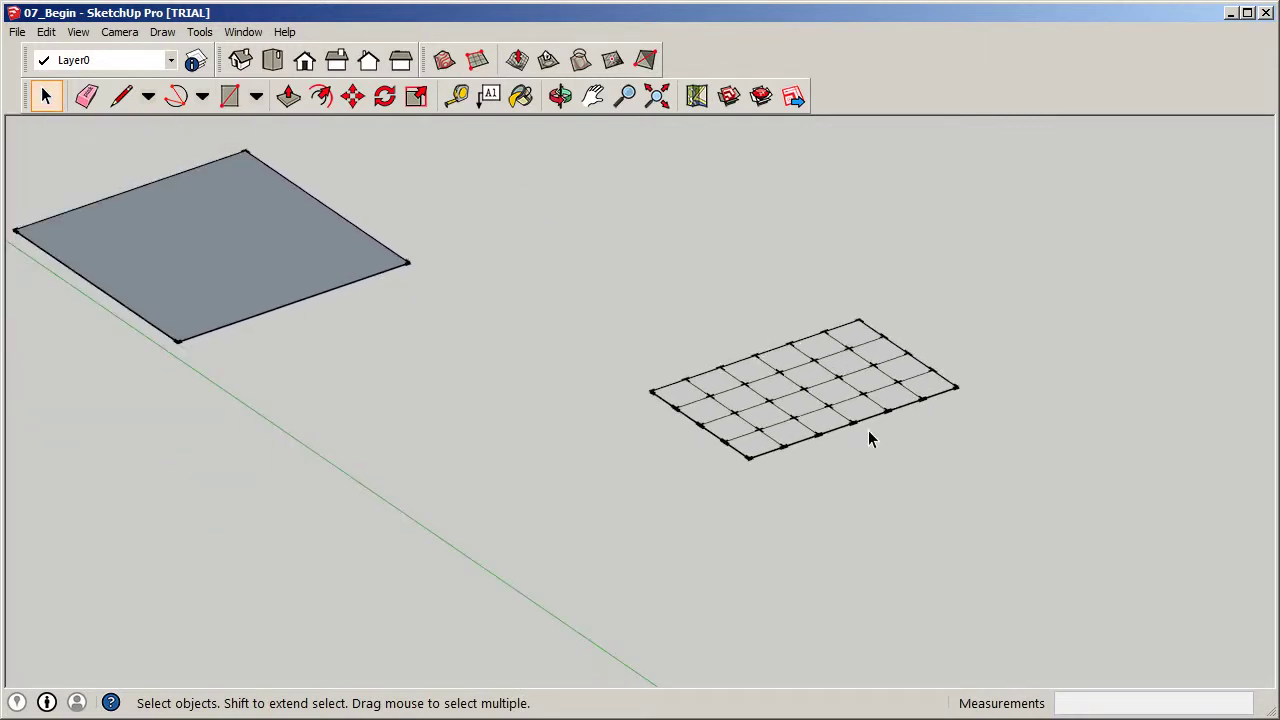
{"action": "left_click", "coordinate": [830, 355]}
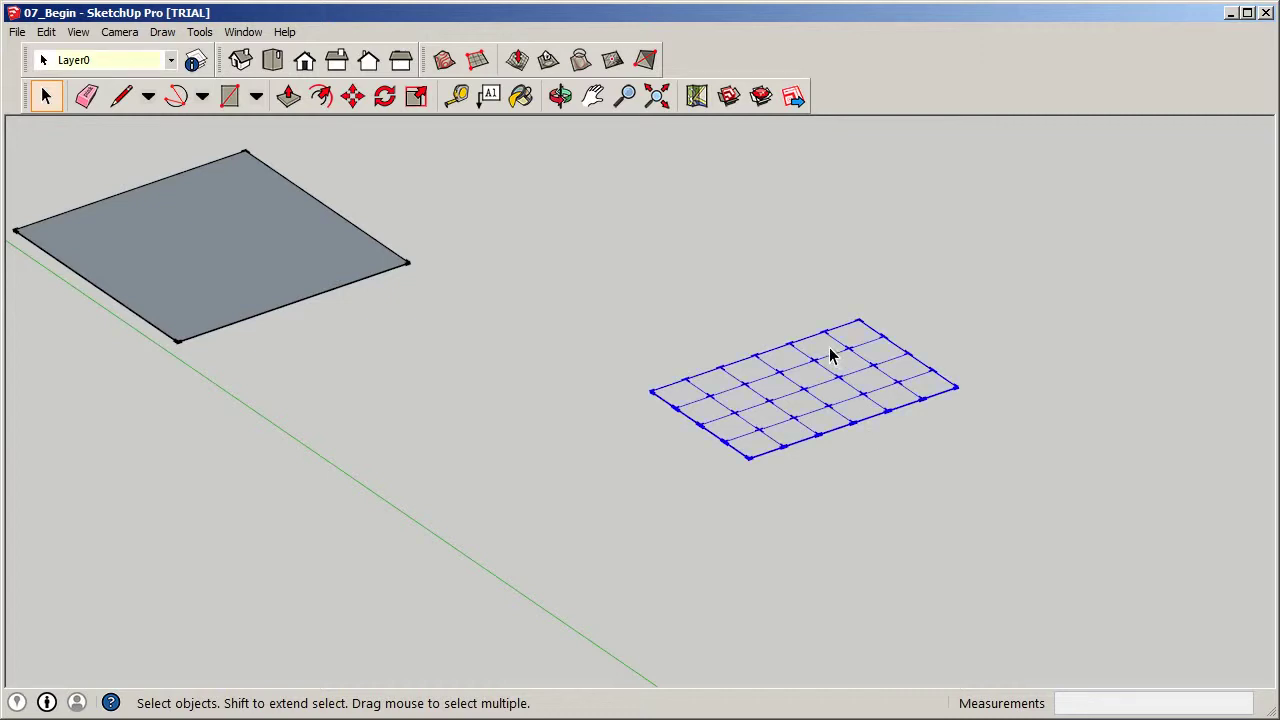
{"action": "double_click", "coordinate": [830, 355]}
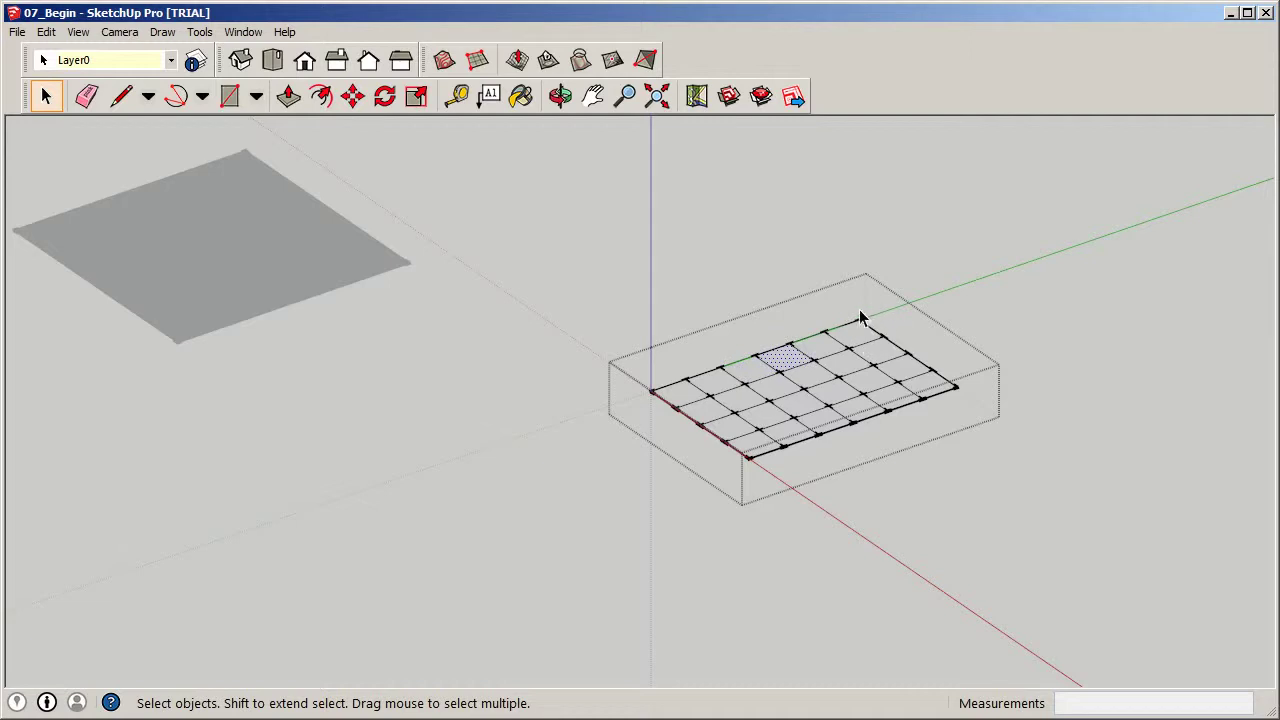
Close the sandbox grid group and check its entity info.
{"action": "left_click", "coordinate": [1020, 476]}
{"action": "left_click", "coordinate": [791, 371]}
{"action": "right_click", "coordinate": [793, 373]}
{"action": "left_click", "coordinate": [806, 375]}
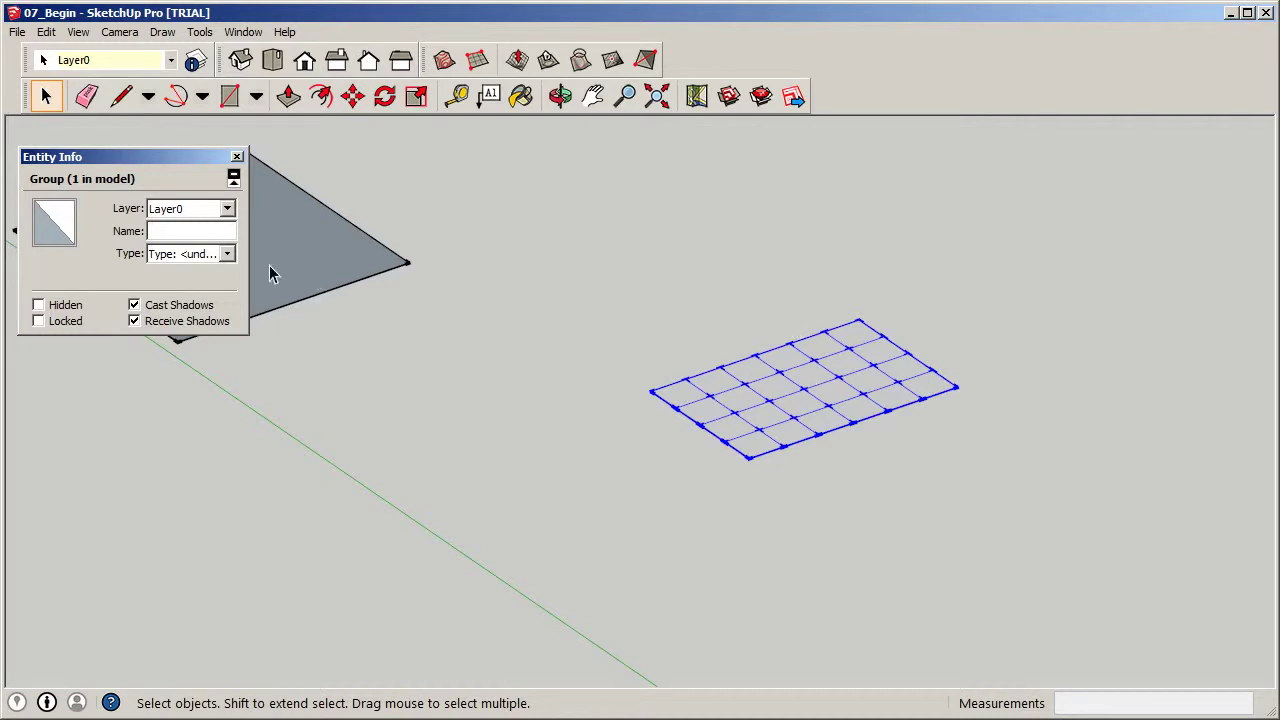
{"action": "left_click", "coordinate": [640, 226]}
{"action": "left_click", "coordinate": [236, 157]}
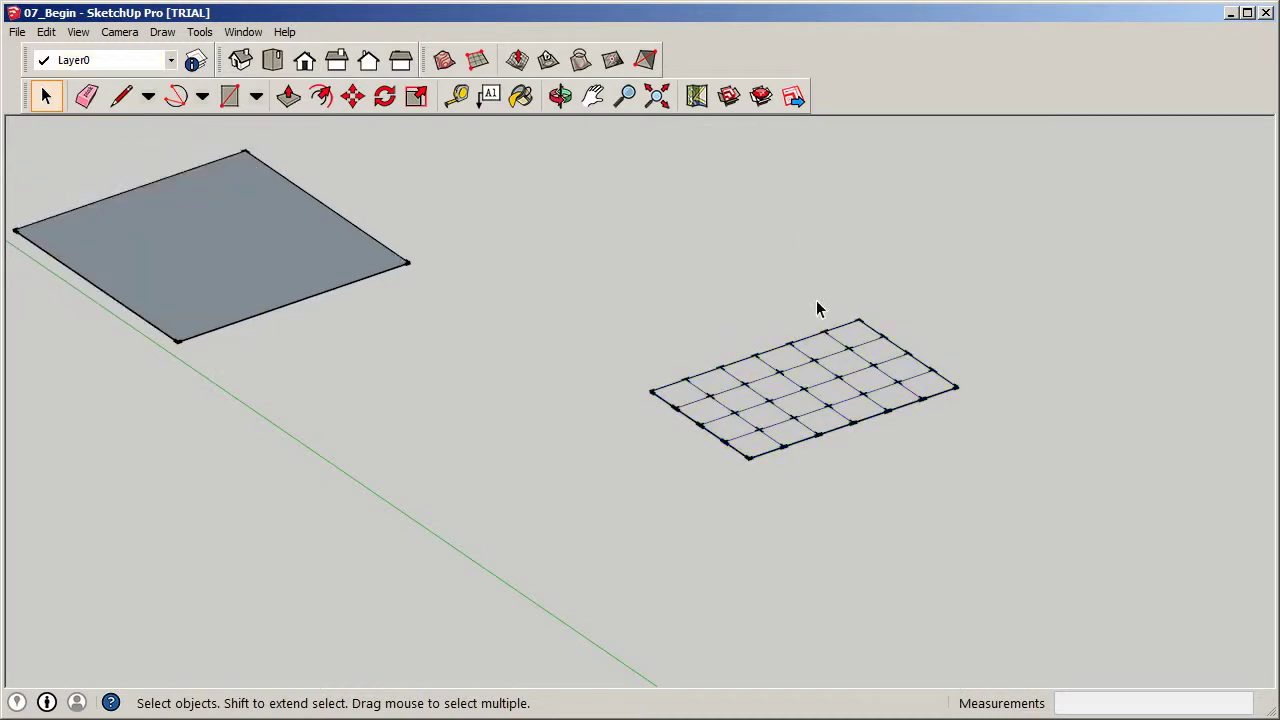
{"action": "scroll", "coordinate": [826, 400], "scroll_direction": "down", "scroll_amount": 2}
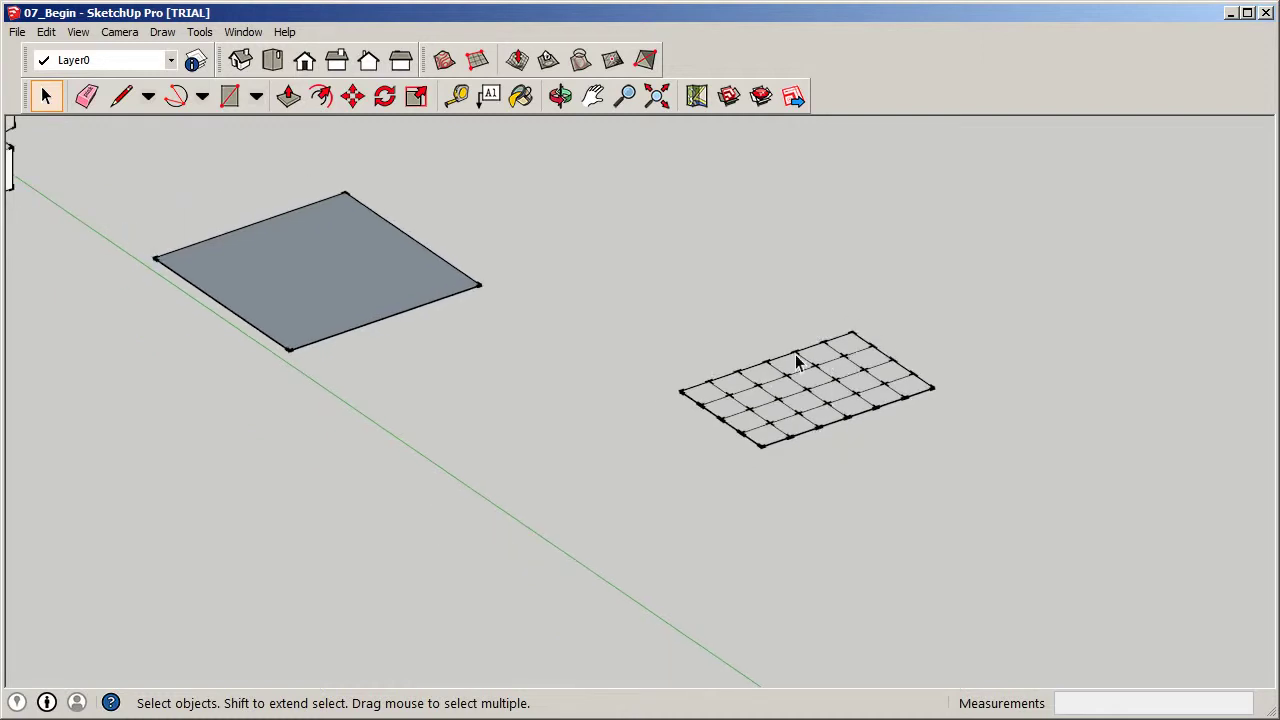
{"action": "scroll", "coordinate": [720, 392], "scroll_direction": "up", "scroll_amount": 1}
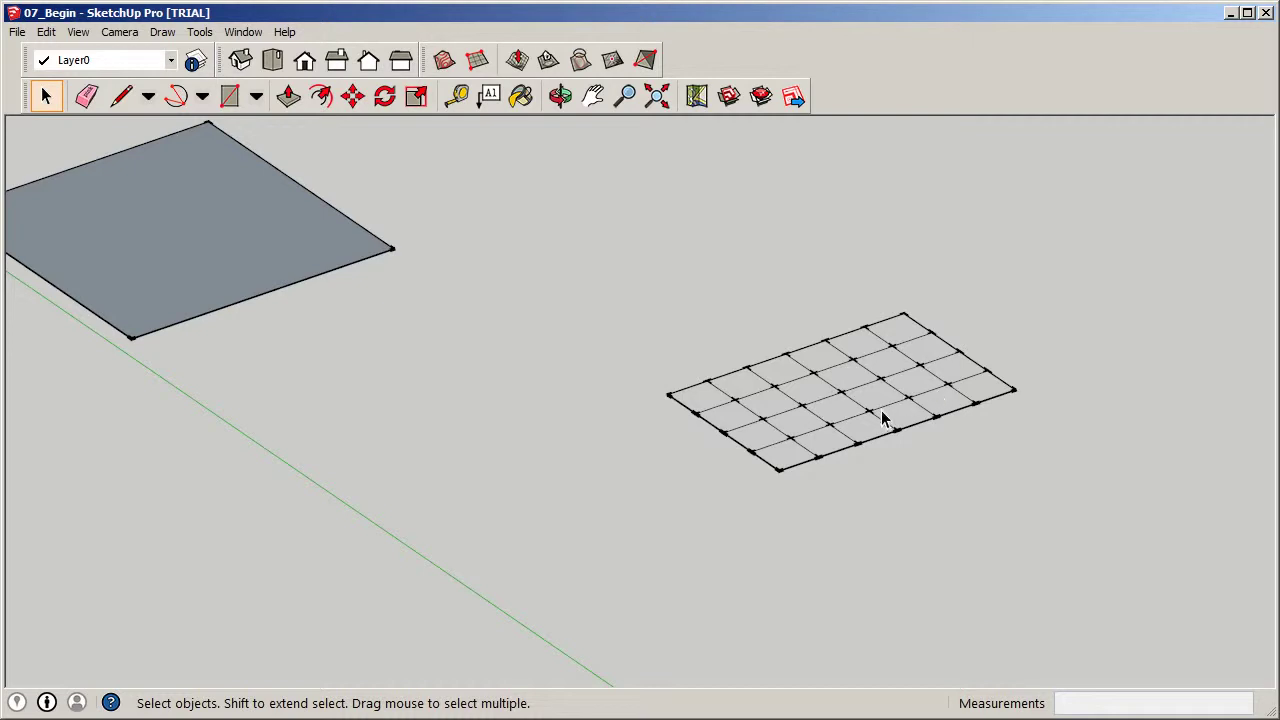
{"action": "middle_click_drag", "start_coordinate": [882, 418], "coordinate": [689, 430]}
{"action": "scroll", "coordinate": [868, 418], "scroll_direction": "down", "scroll_amount": 1}
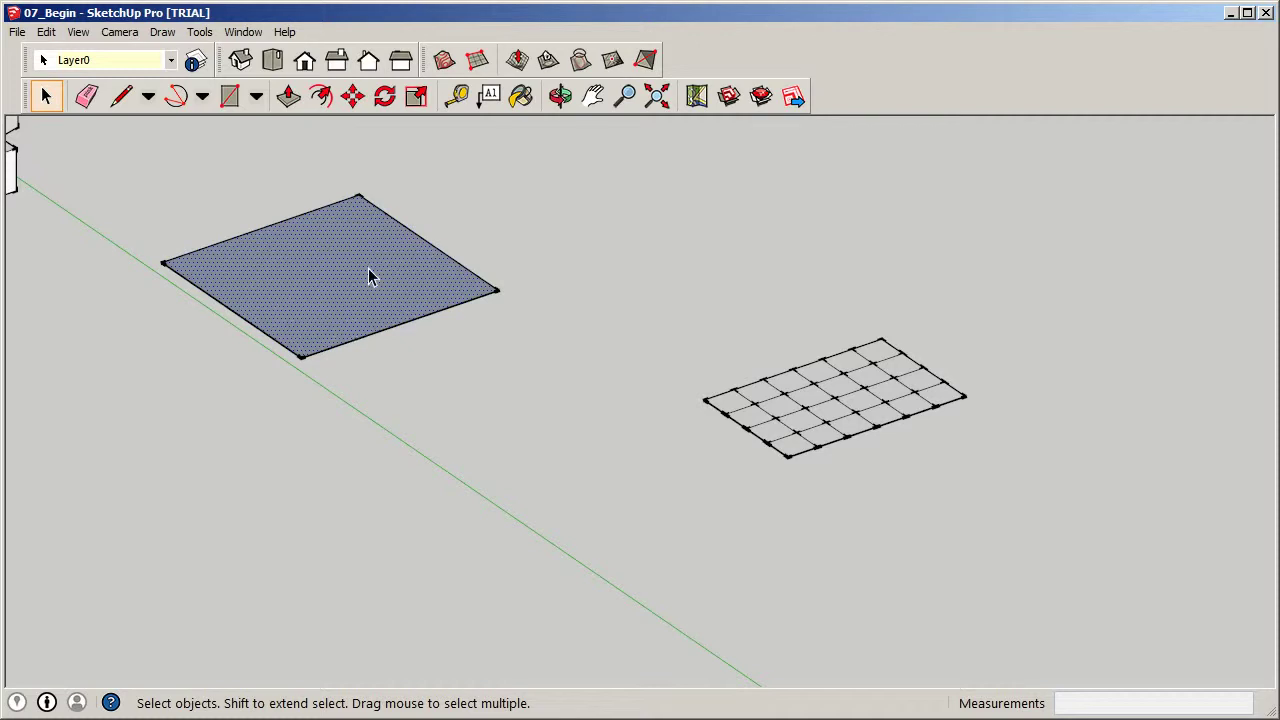
Open the sandbox grid group for editing and raise a two-by-two block of its interior cells along the blue axis.
{"action": "left_click", "coordinate": [831, 410]}
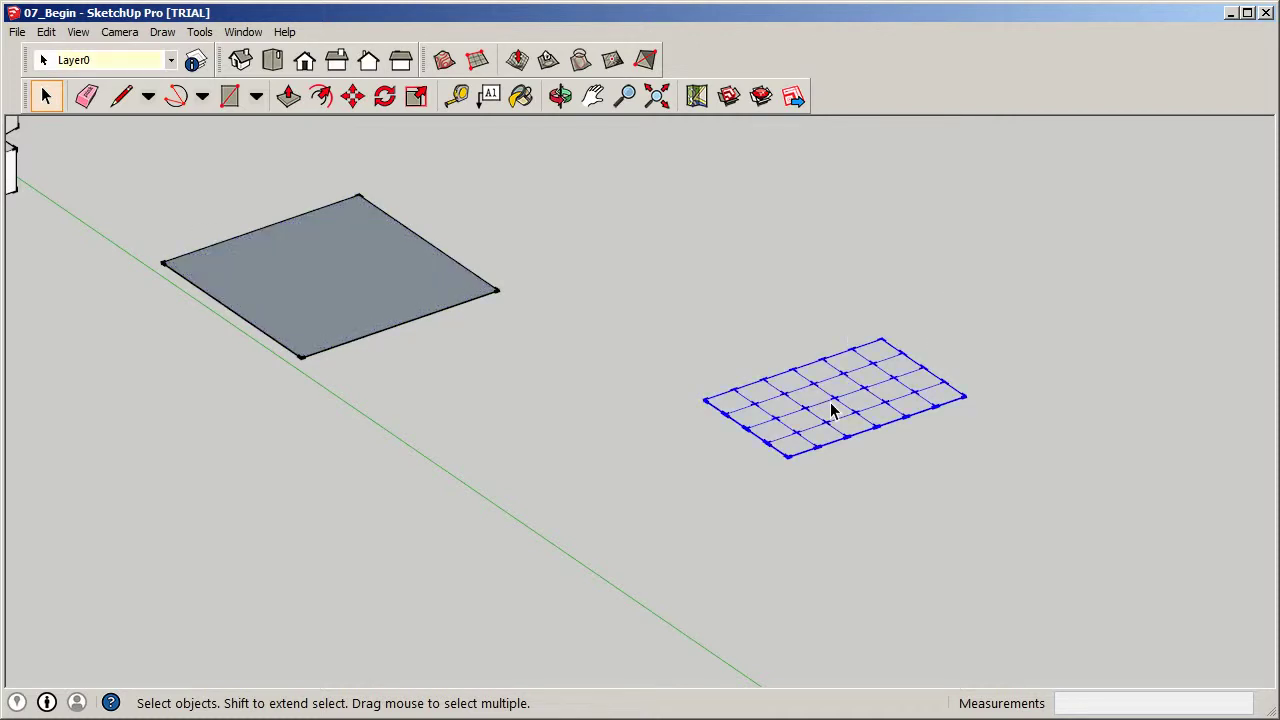
{"action": "double_click", "coordinate": [831, 410]}
{"action": "scroll", "coordinate": [840, 410], "scroll_direction": "up", "scroll_amount": 4}
{"action": "left_click", "coordinate": [780, 388]}
{"action": "left_click", "coordinate": [846, 371], "text": "ctrl"}
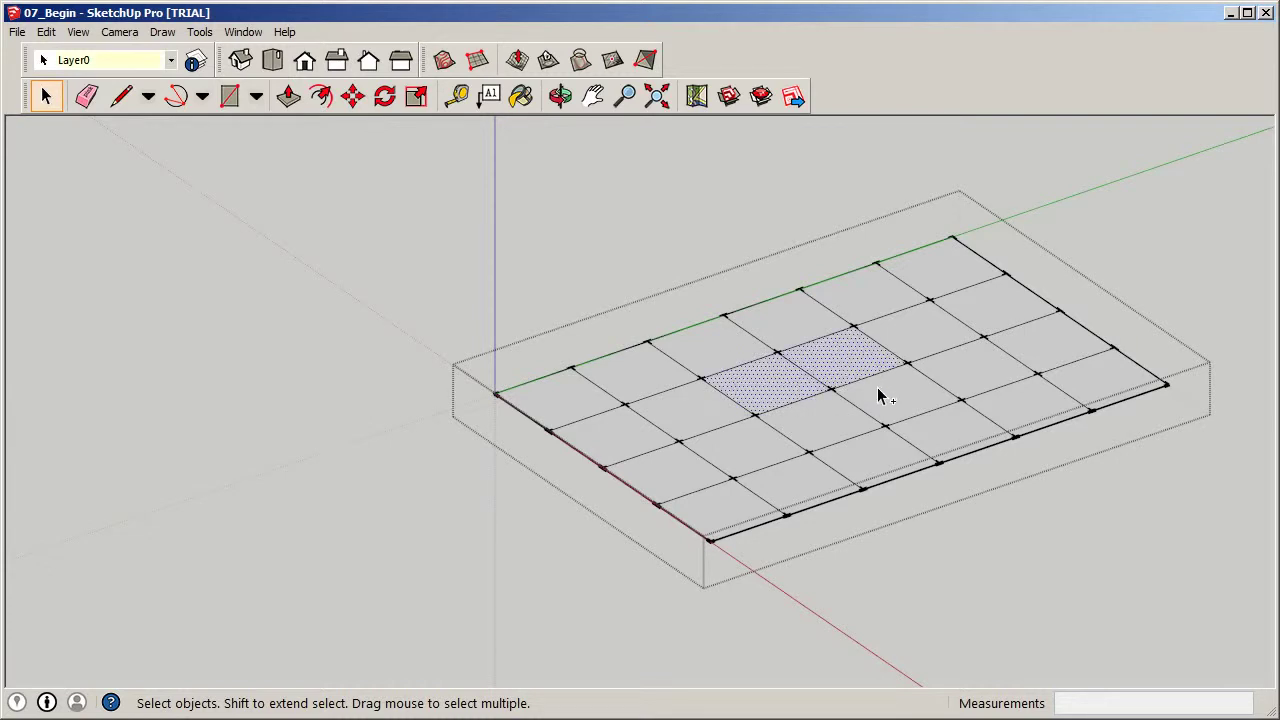
{"action": "left_click", "coordinate": [881, 395], "text": "ctrl"}
{"action": "left_click", "coordinate": [353, 96]}
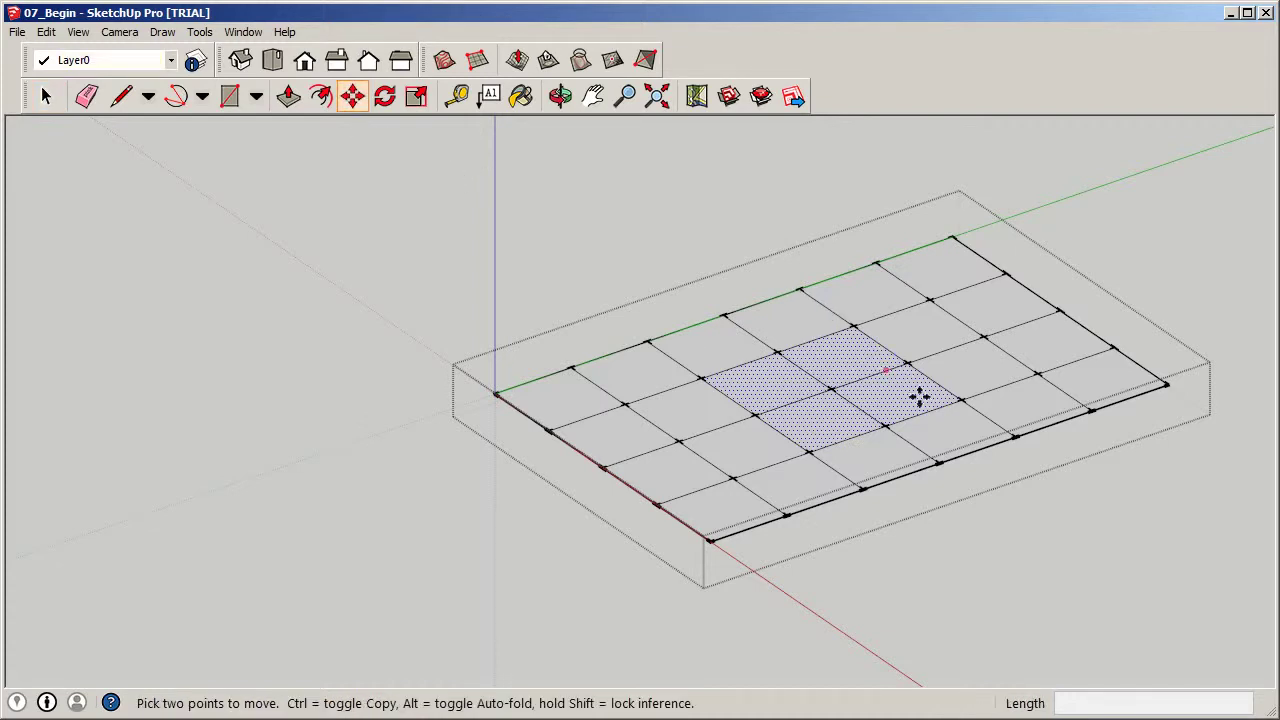
{"action": "left_click", "coordinate": [831, 388]}
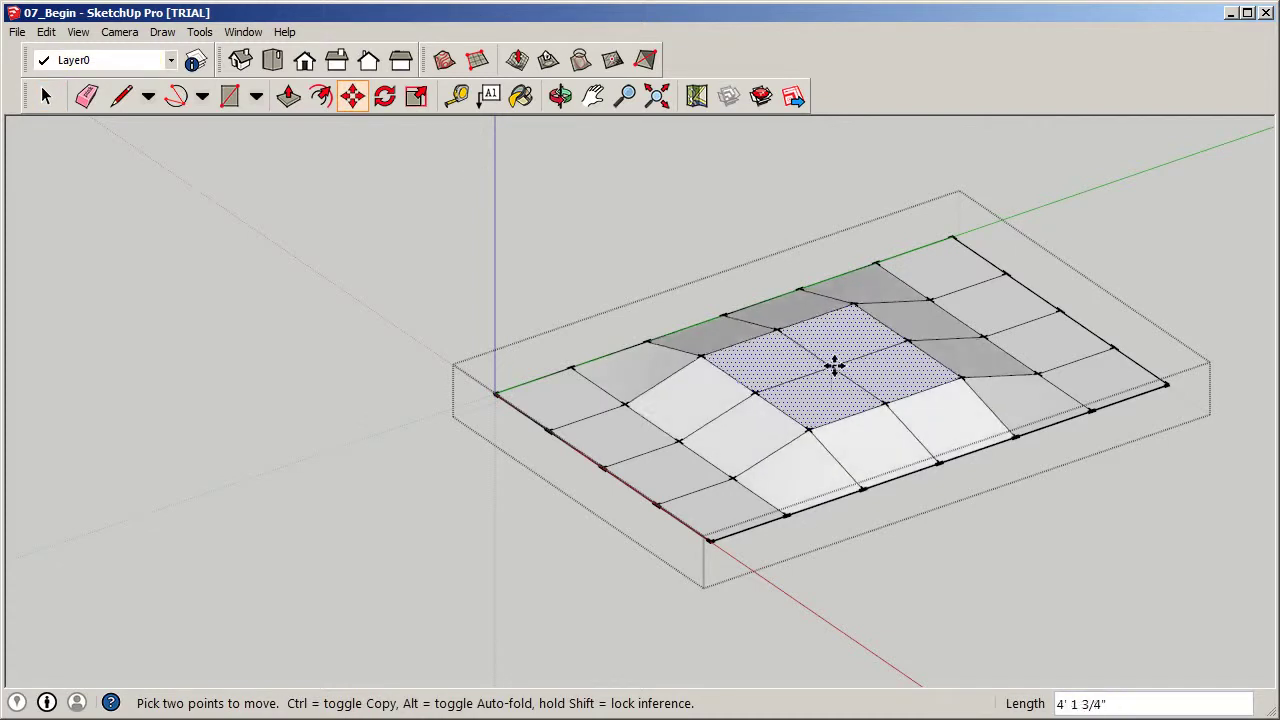
{"action": "left_click", "coordinate": [843, 337]}
Examine the slopes around the raised cells from several sides, clear the selection and close the grid group.
{"action": "middle_click_drag", "start_coordinate": [843, 337], "coordinate": [809, 431]}
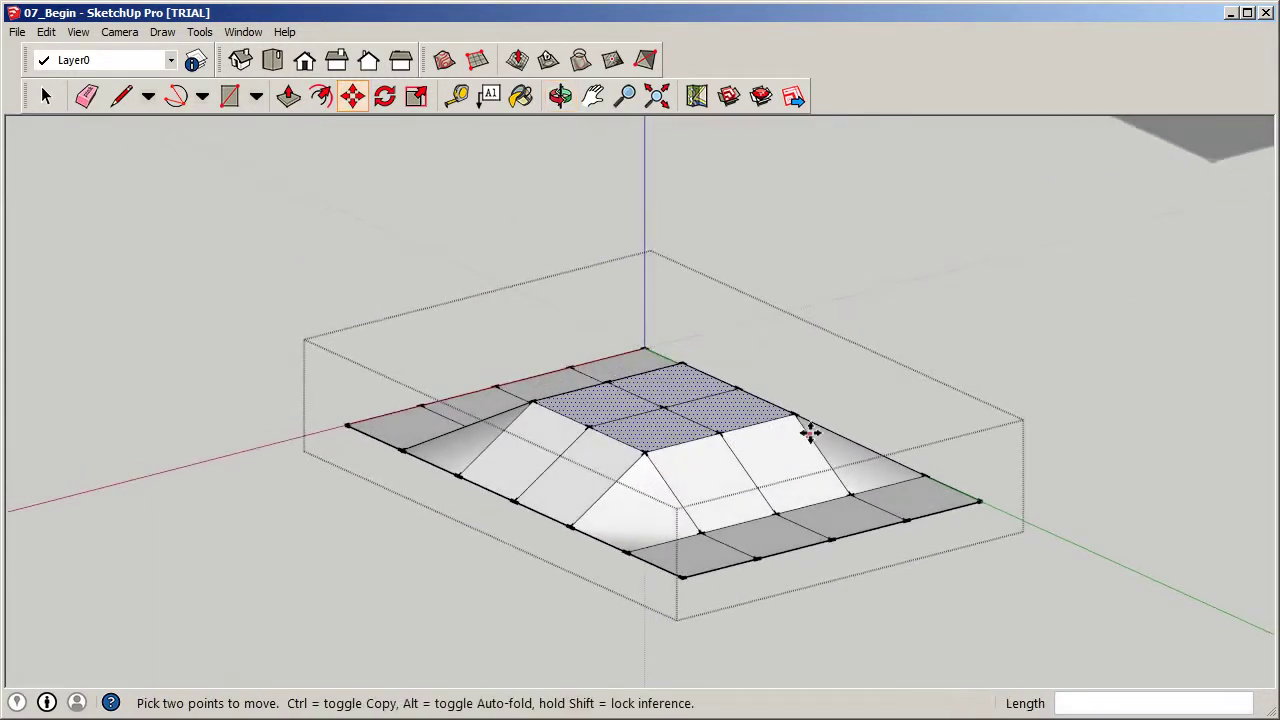
{"action": "scroll", "coordinate": [771, 357], "scroll_direction": "down", "scroll_amount": 3}
{"action": "middle_click_drag", "start_coordinate": [771, 357], "coordinate": [874, 437]}
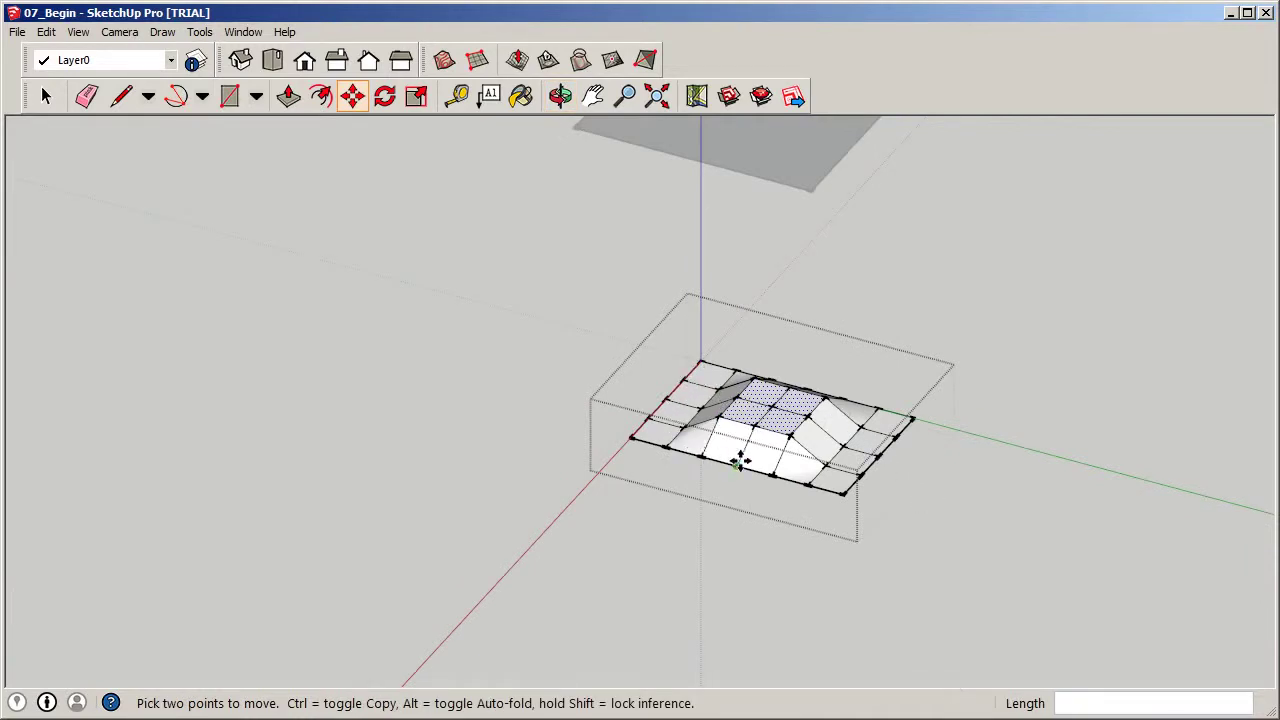
{"action": "middle_click_drag", "start_coordinate": [823, 429], "coordinate": [800, 340]}
{"action": "scroll", "coordinate": [763, 386], "scroll_direction": "up", "scroll_amount": 4}
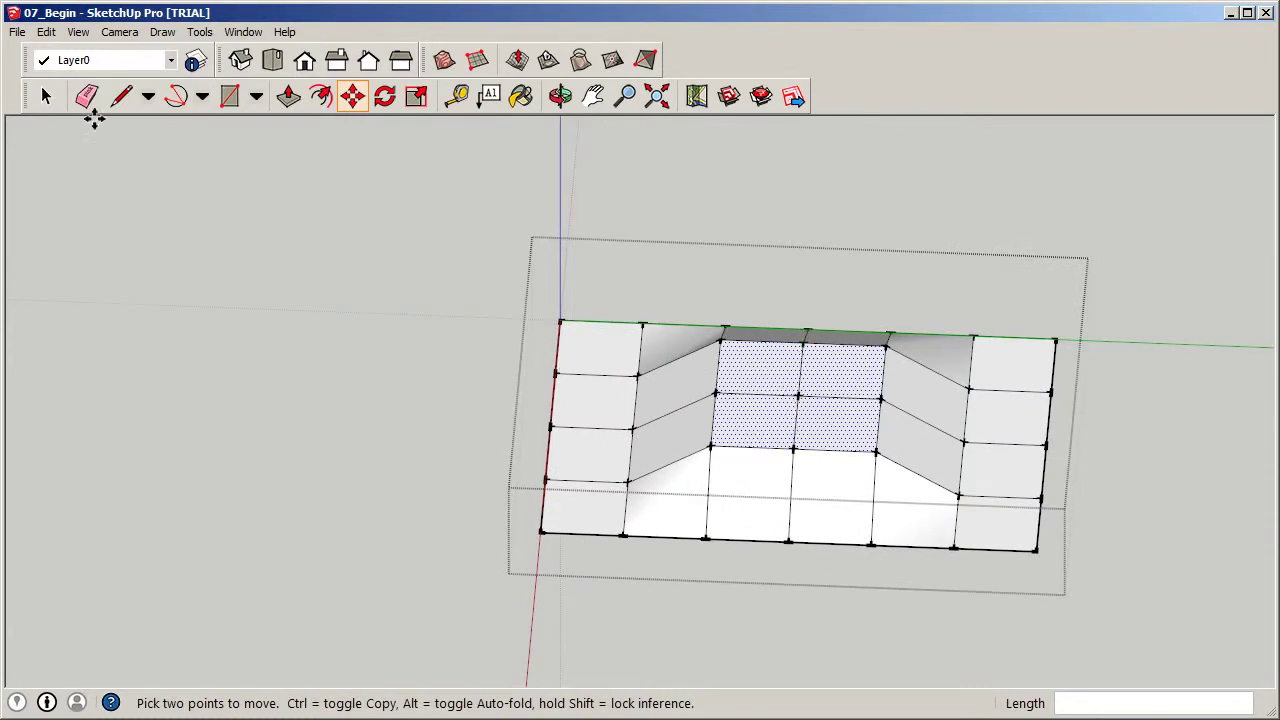
{"action": "left_click", "coordinate": [45, 95]}
{"action": "left_click", "coordinate": [365, 368]}
{"action": "scroll", "coordinate": [580, 408], "scroll_direction": "down", "scroll_amount": 3}
{"action": "middle_click_drag", "start_coordinate": [580, 408], "coordinate": [587, 343]}
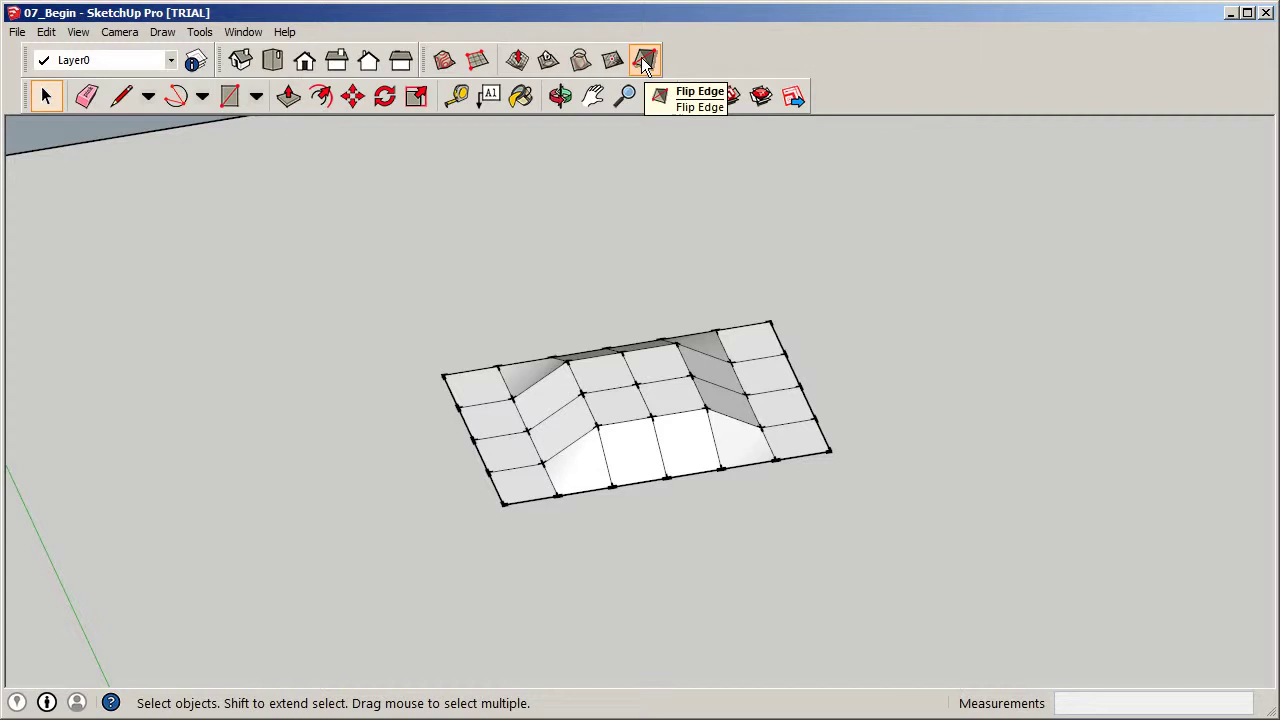
Reopen the grid group, flip the edge between the corner cell and the adjoining slope, and flip it back.
{"action": "left_click", "coordinate": [665, 372]}
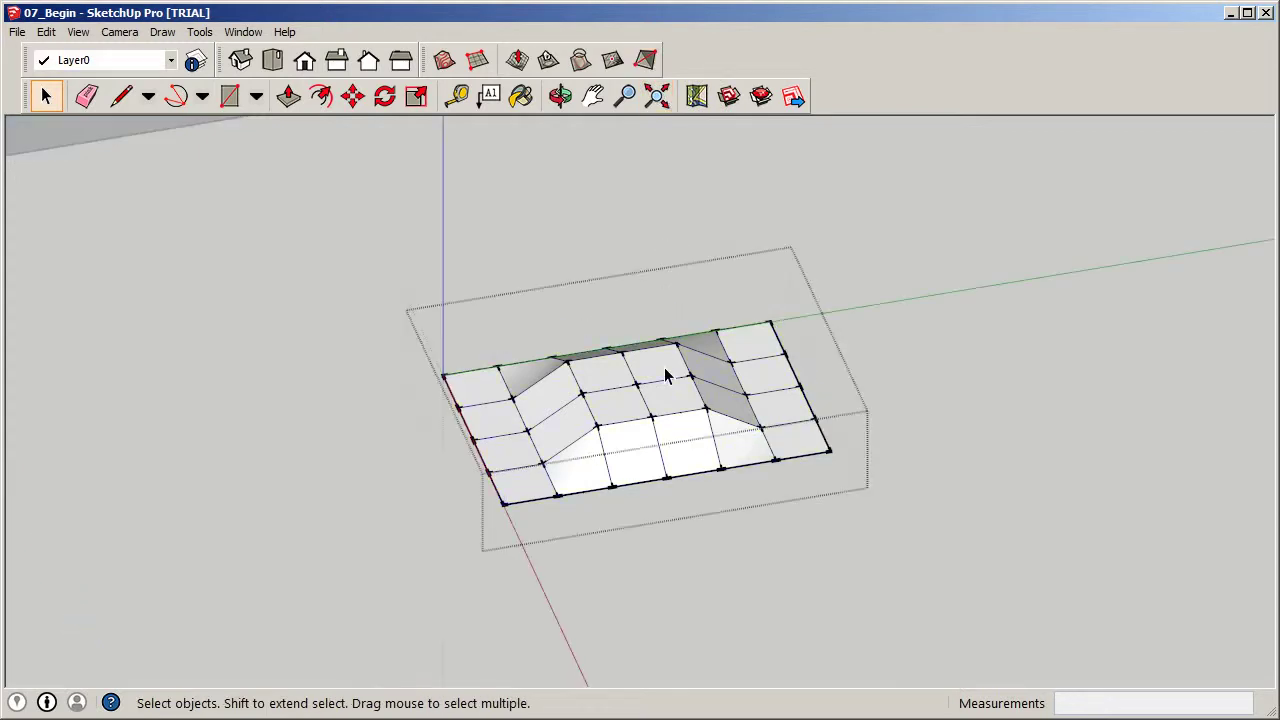
{"action": "left_click", "coordinate": [645, 60]}
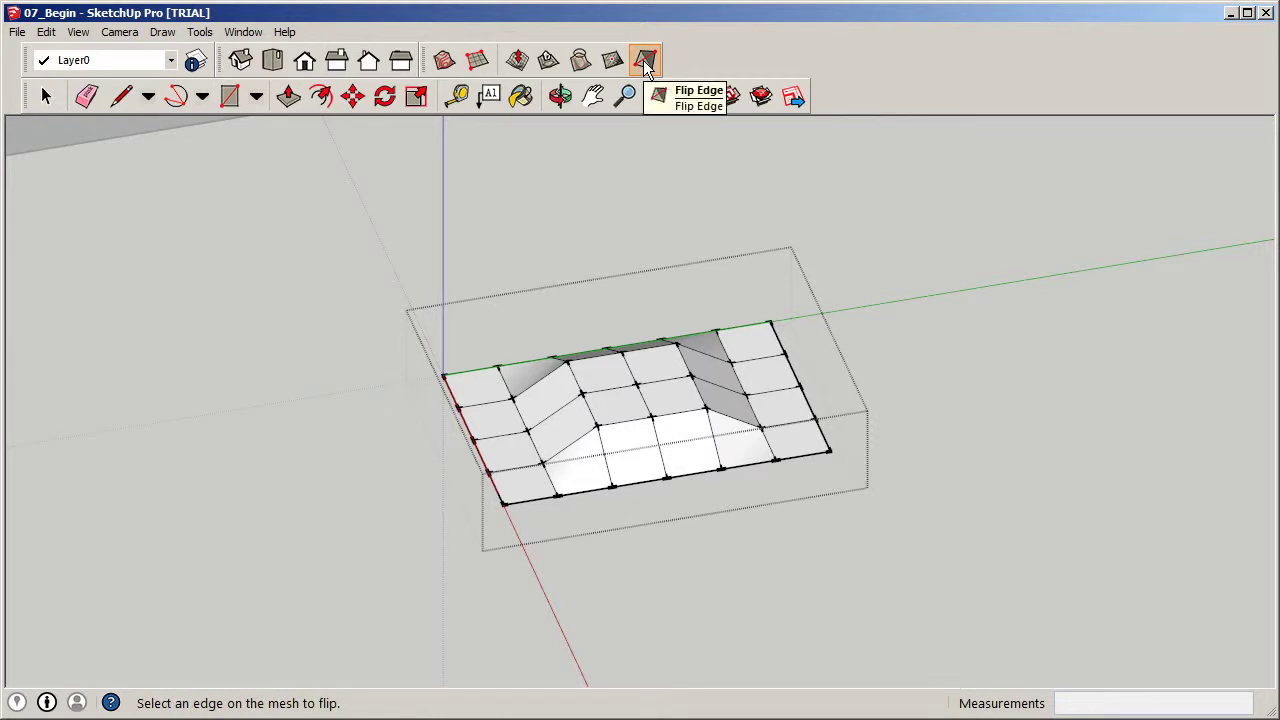
{"action": "scroll", "coordinate": [752, 340], "scroll_direction": "up", "scroll_amount": 4}
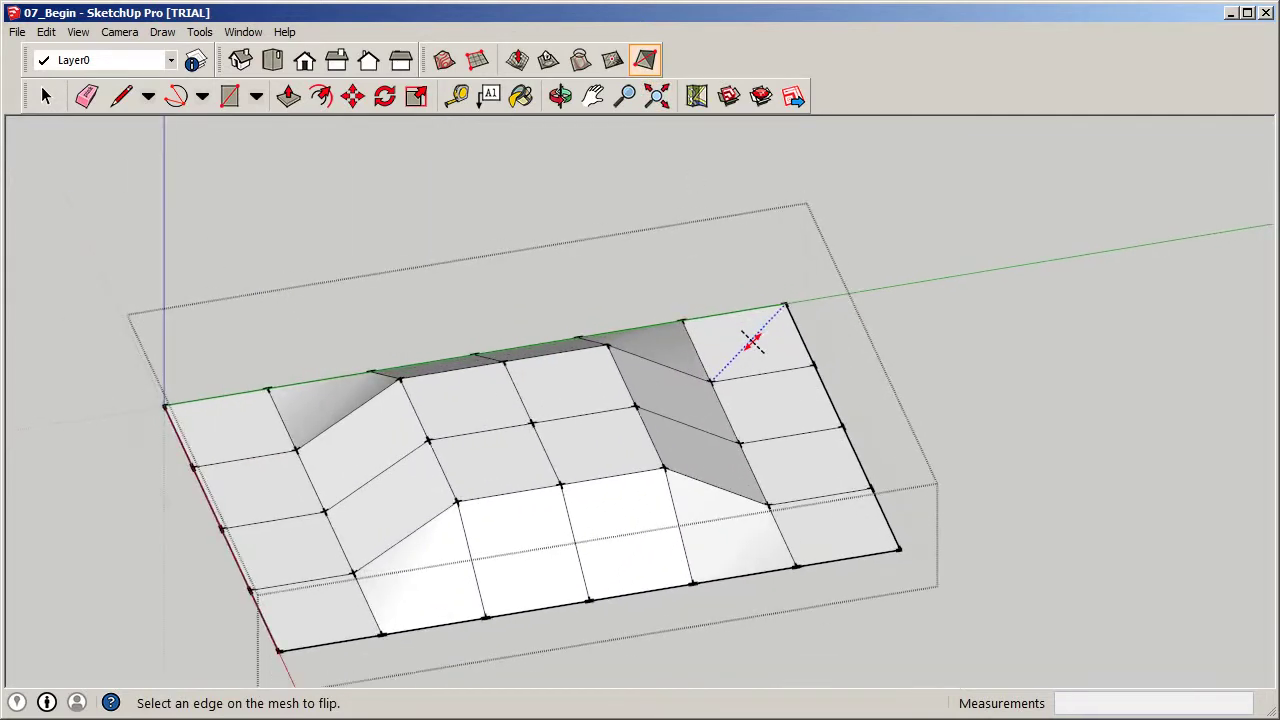
{"action": "scroll", "coordinate": [752, 342], "scroll_direction": "up", "scroll_amount": 2}
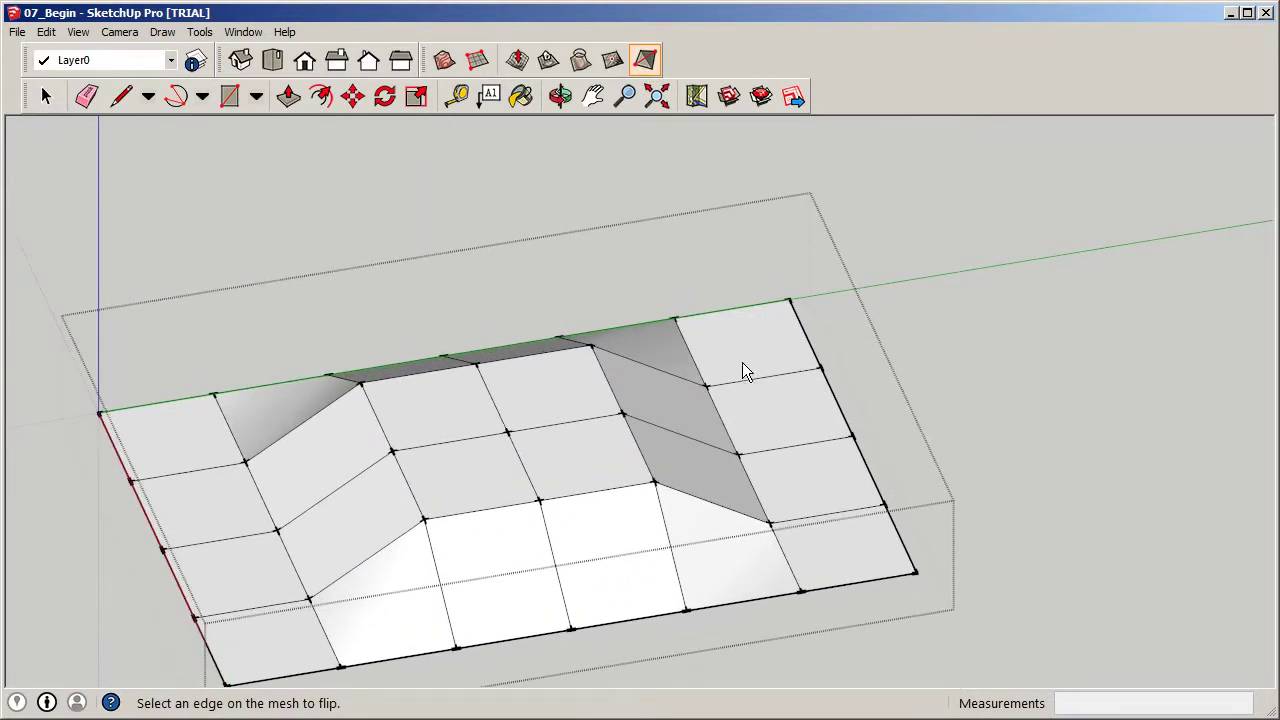
{"action": "scroll", "coordinate": [746, 350], "scroll_direction": "down", "scroll_amount": 1}
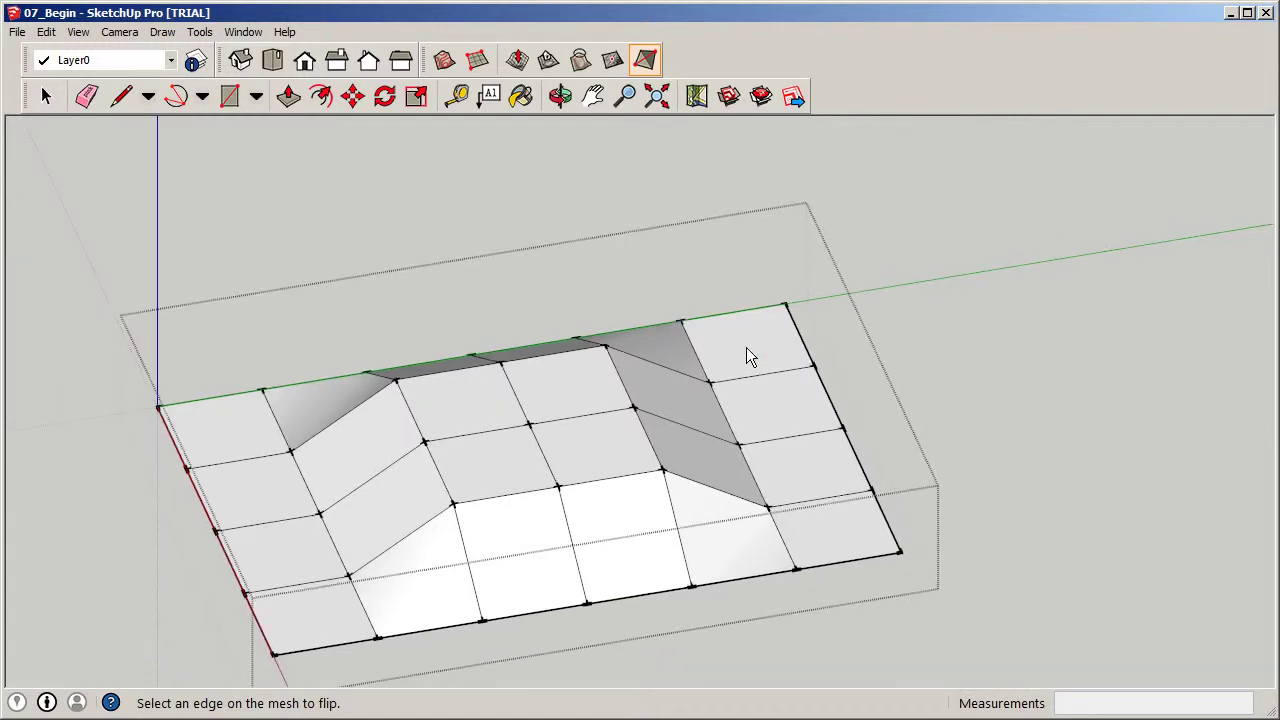
{"action": "scroll", "coordinate": [721, 340], "scroll_direction": "up", "scroll_amount": 3}
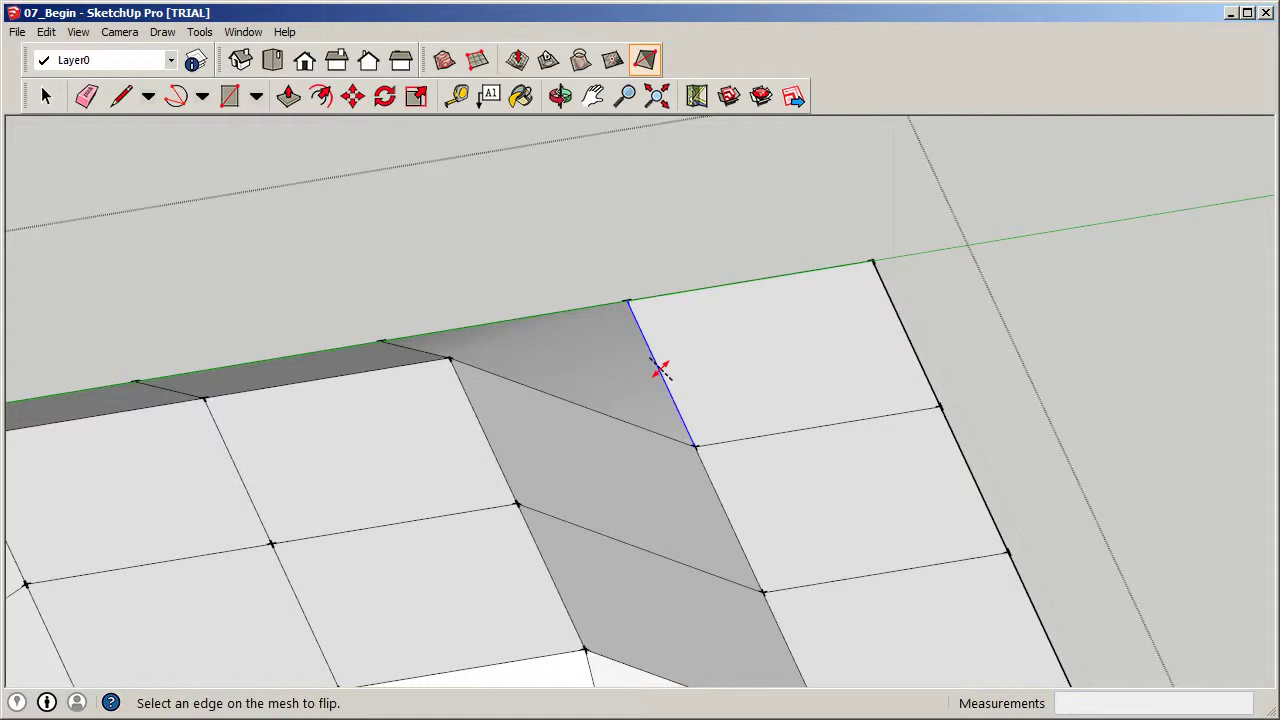
{"action": "left_click", "coordinate": [664, 380]}
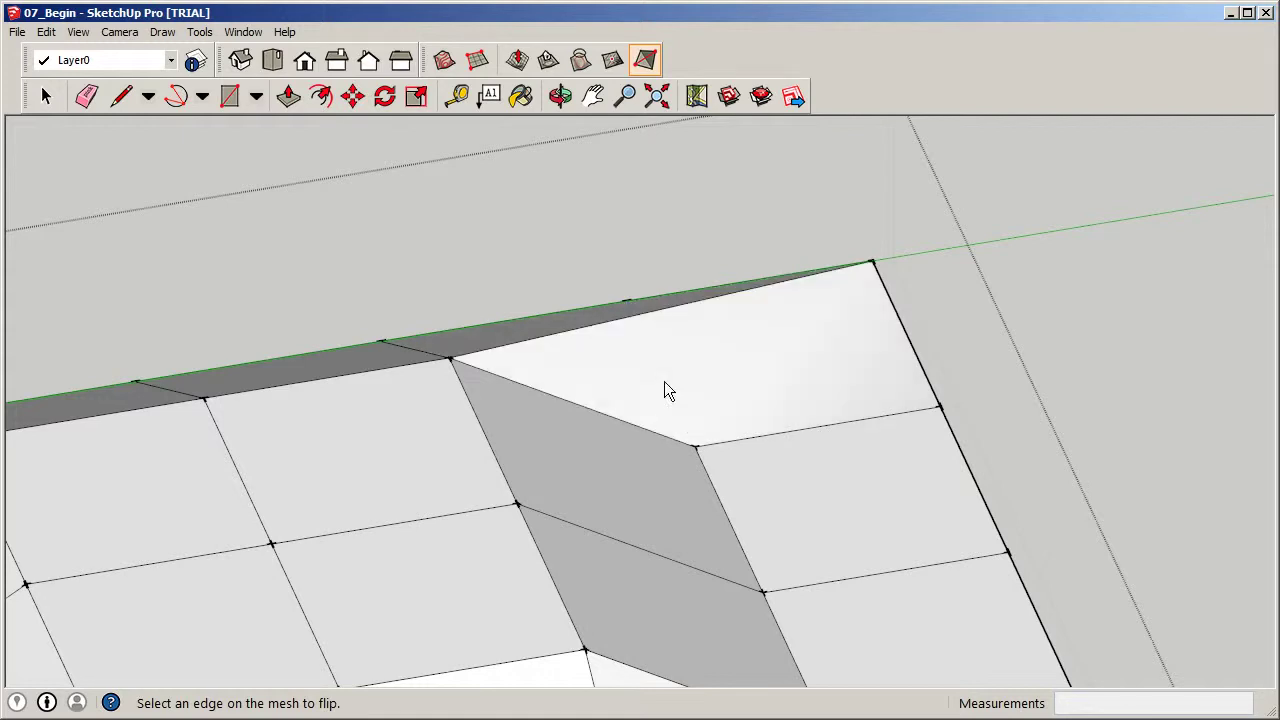
{"action": "middle_click_drag", "start_coordinate": [694, 371], "coordinate": [454, 331]}
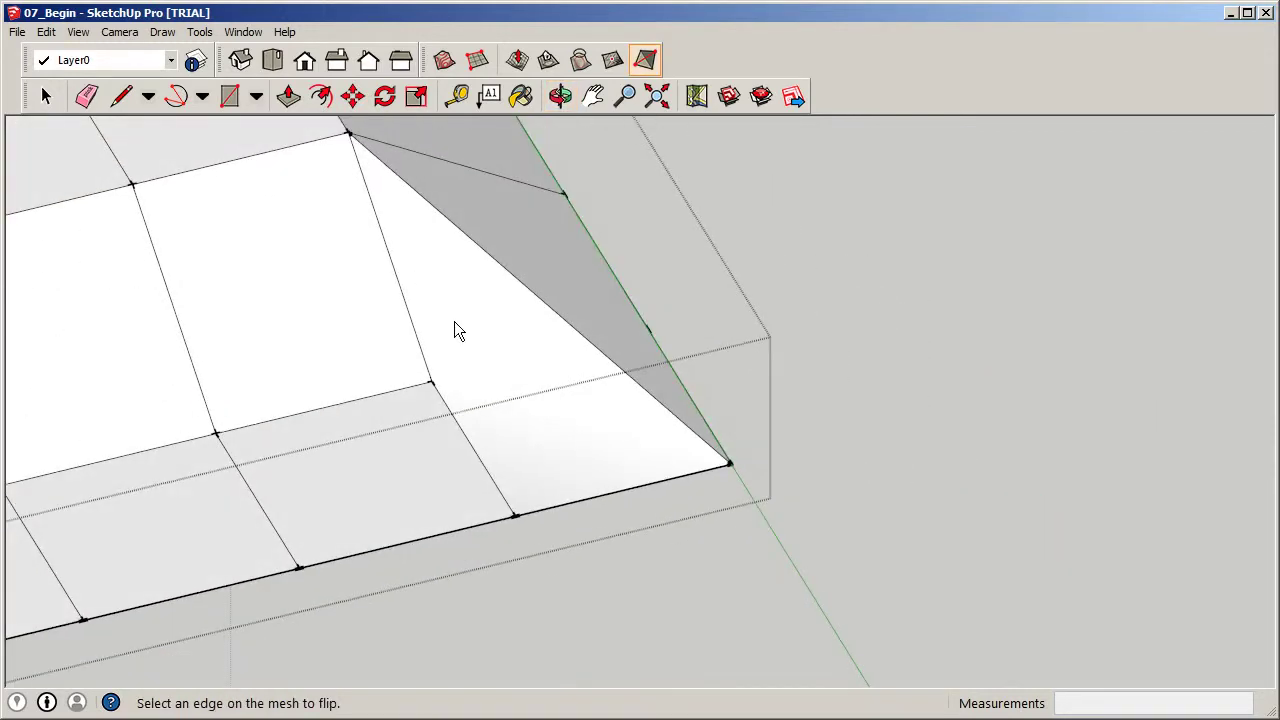
{"action": "left_click", "coordinate": [634, 378]}
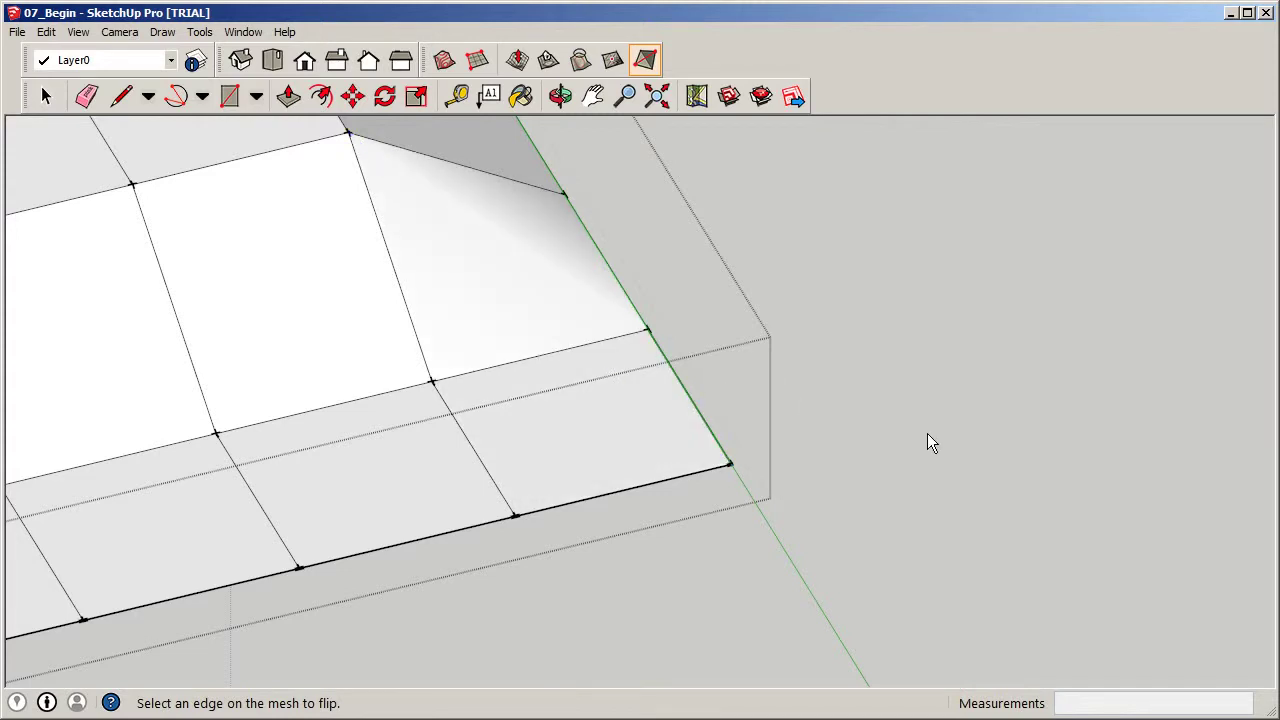
Undo the edge flips and the raised cells, returning to a flat grid with its group open for editing.
{"action": "left_click", "coordinate": [45, 95]}
{"action": "scroll", "coordinate": [806, 334], "scroll_direction": "down", "scroll_amount": 5}
{"action": "double_click", "coordinate": [690, 377]}
{"action": "key", "text": "ctrl+z"}
{"action": "left_click_drag", "start_coordinate": [735, 367], "coordinate": [957, 360]}
{"action": "key", "text": "space"}
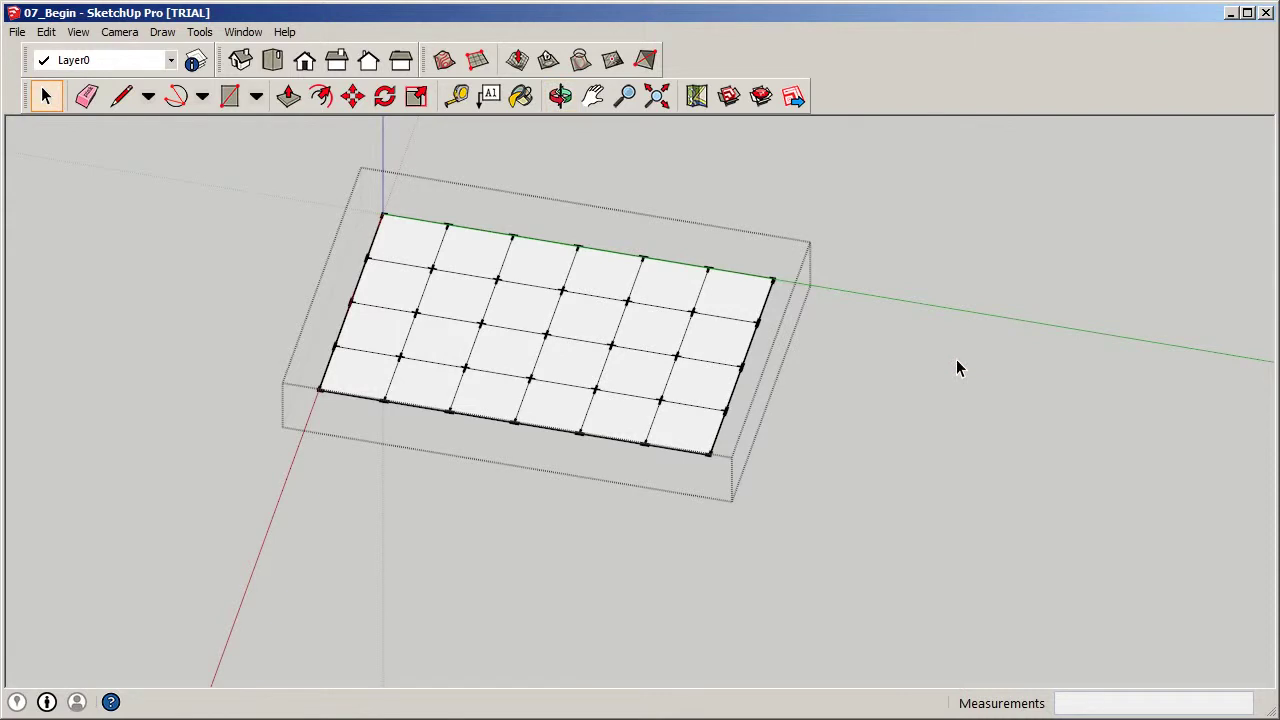
Flip the shared edge between a corner cell and its neighbour on the flat grid's outer long side.
{"action": "left_click", "coordinate": [646, 60]}
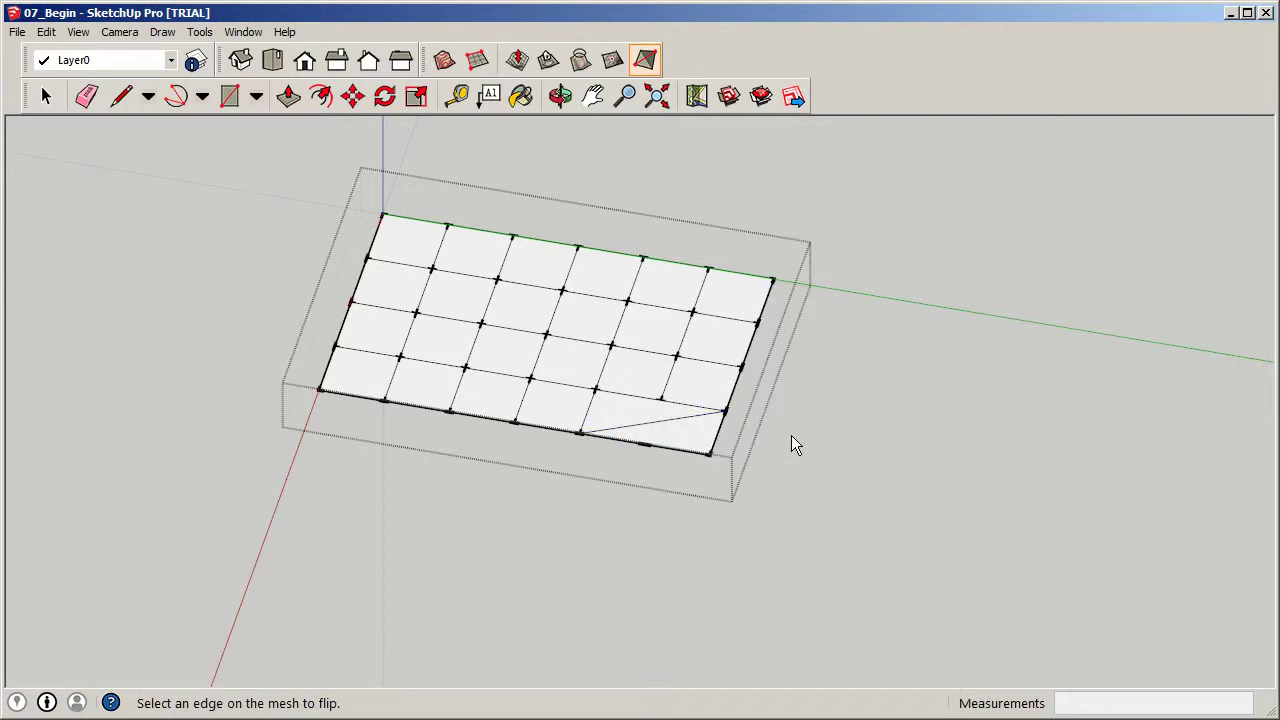
{"action": "middle_click_drag", "start_coordinate": [791, 446], "coordinate": [1194, 409]}
{"action": "left_click", "coordinate": [45, 96]}
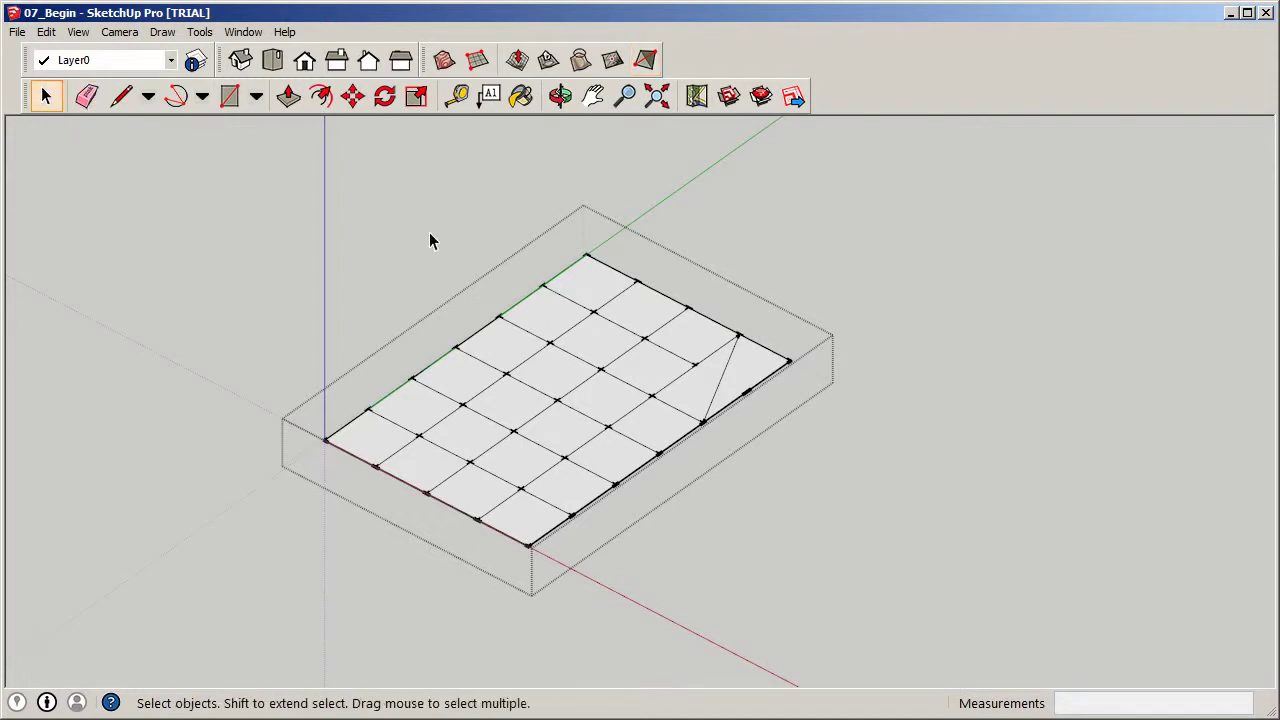
{"action": "scroll", "coordinate": [530, 290], "scroll_direction": "up", "scroll_amount": 2}
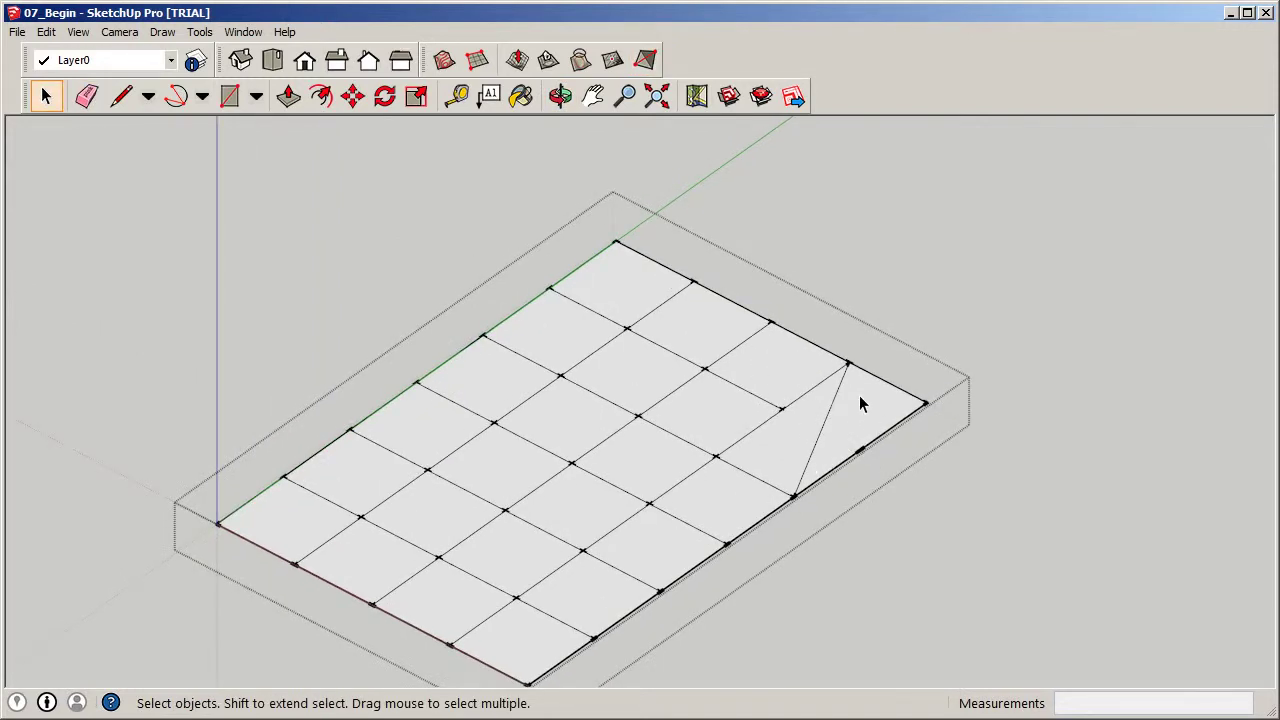
{"action": "scroll", "coordinate": [797, 449], "scroll_direction": "up", "scroll_amount": 2}
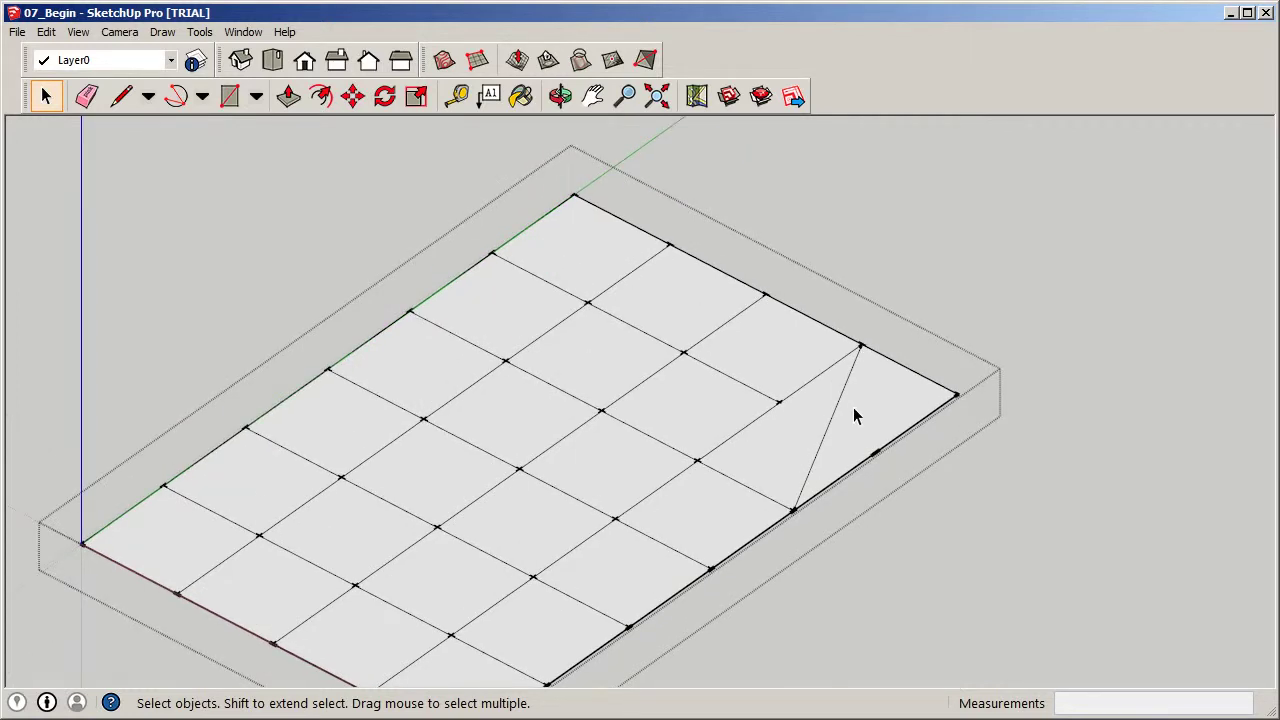
Try to raise the face beside the flipped diagonal edge about 8' 6" along the blue axis, and cancel the move.
{"action": "left_click", "coordinate": [770, 356]}
{"action": "left_click", "coordinate": [826, 410]}
{"action": "left_click", "coordinate": [353, 96]}
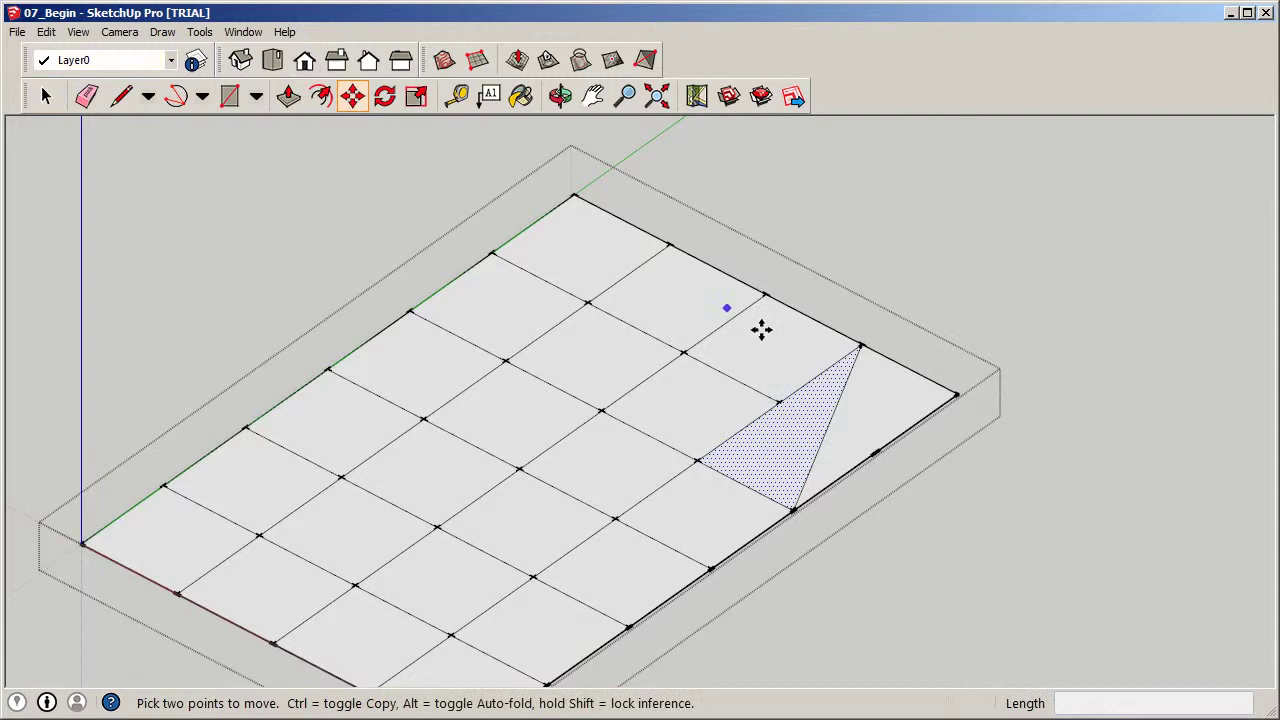
{"action": "left_click", "coordinate": [831, 413]}
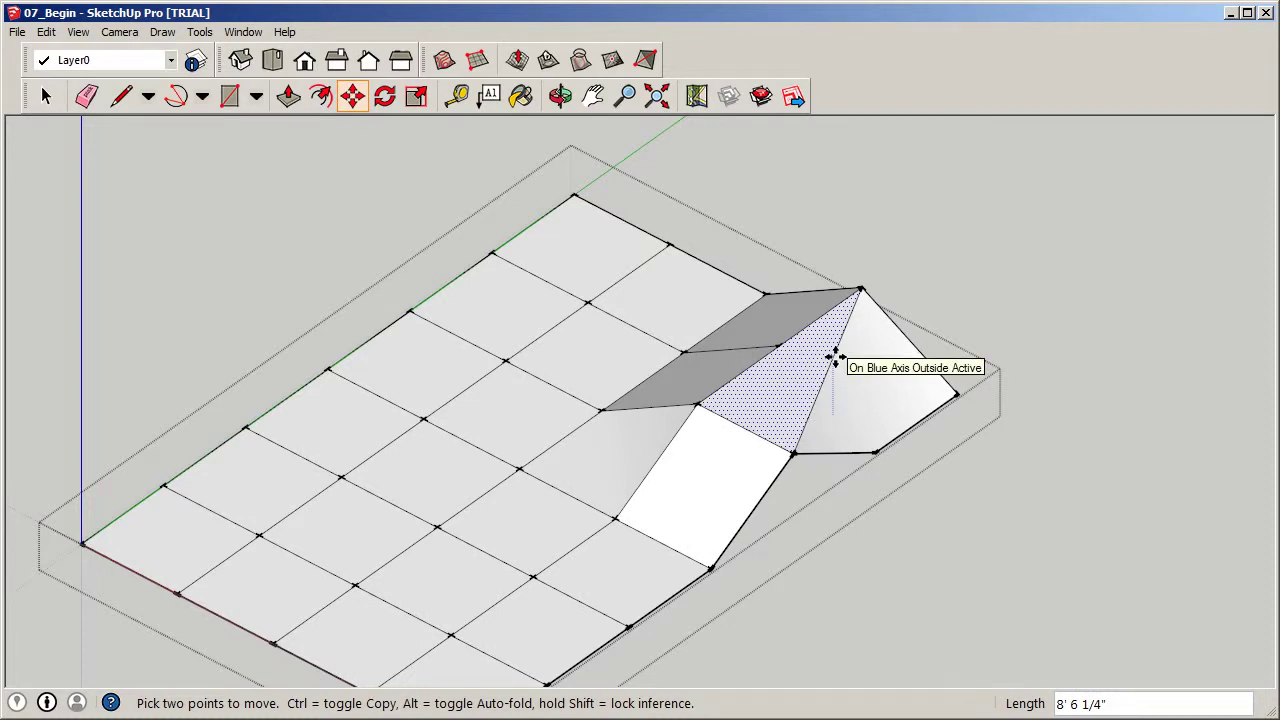
{"action": "key", "text": "Escape"}
{"action": "left_click", "coordinate": [50, 100]}
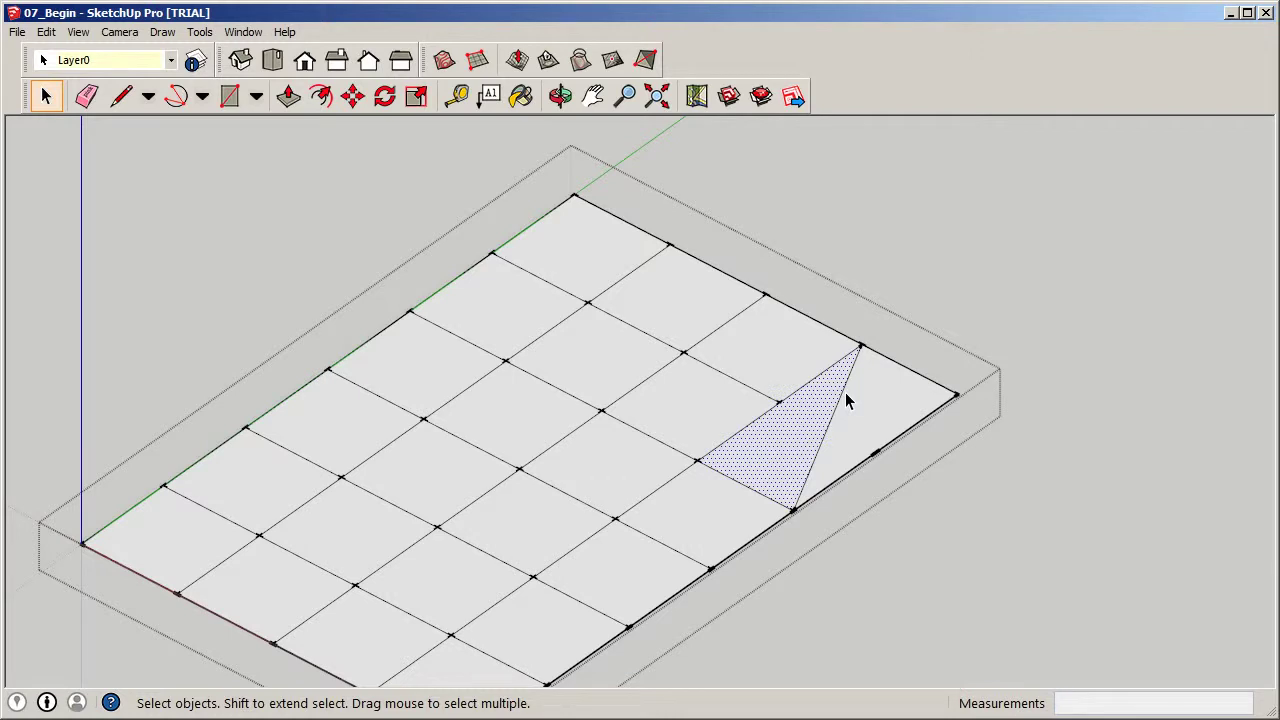
Undo the diagonal edge flip and open the flat sandbox grid group for editing.
{"action": "left_click", "coordinate": [898, 270]}
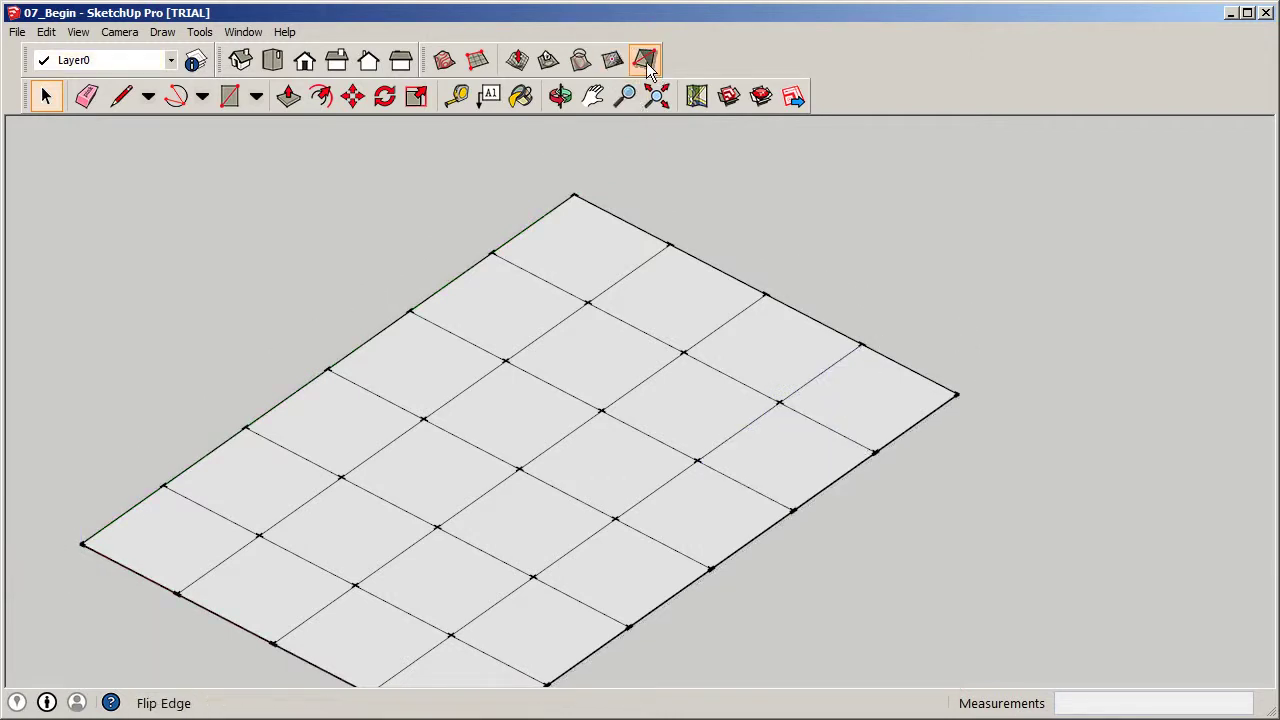
{"action": "double_click", "coordinate": [673, 259]}
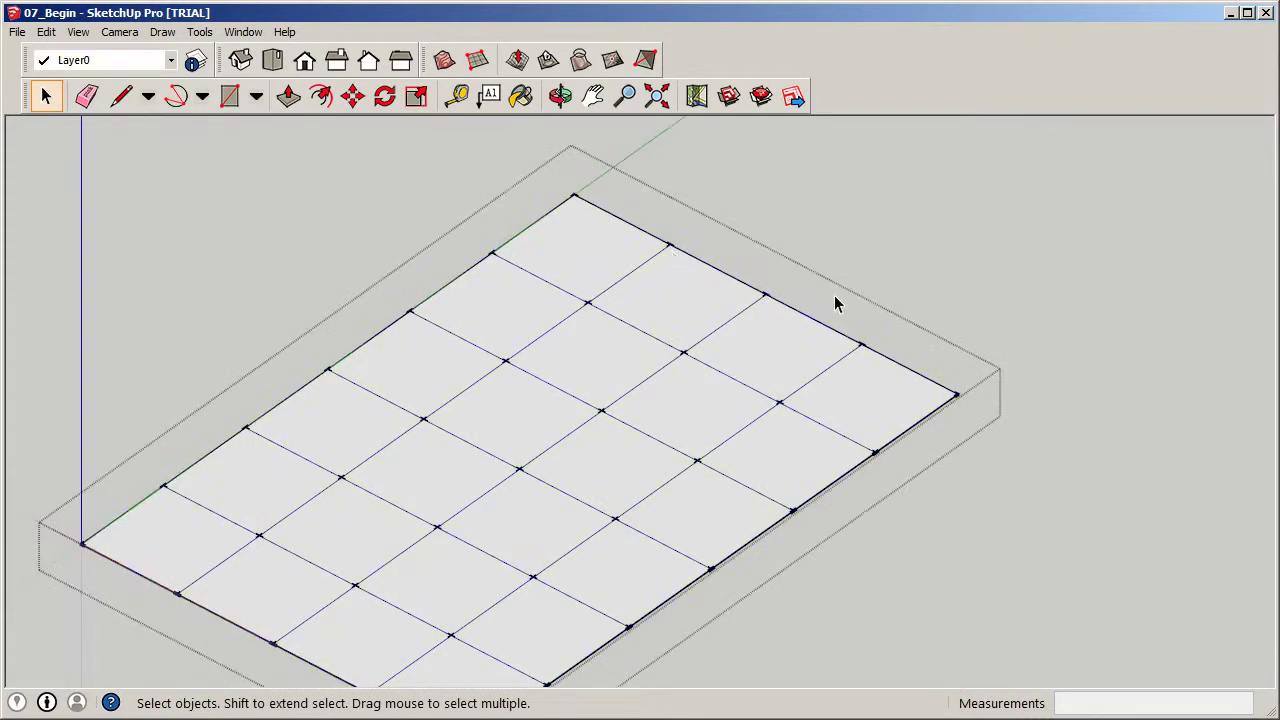
Use Add Detail without offset to put a centre point on each of the four grid faces at the far end of the green axis.
{"action": "scroll", "coordinate": [1043, 394], "scroll_direction": "down", "scroll_amount": 2}
{"action": "middle_click_drag", "start_coordinate": [922, 360], "coordinate": [808, 341]}
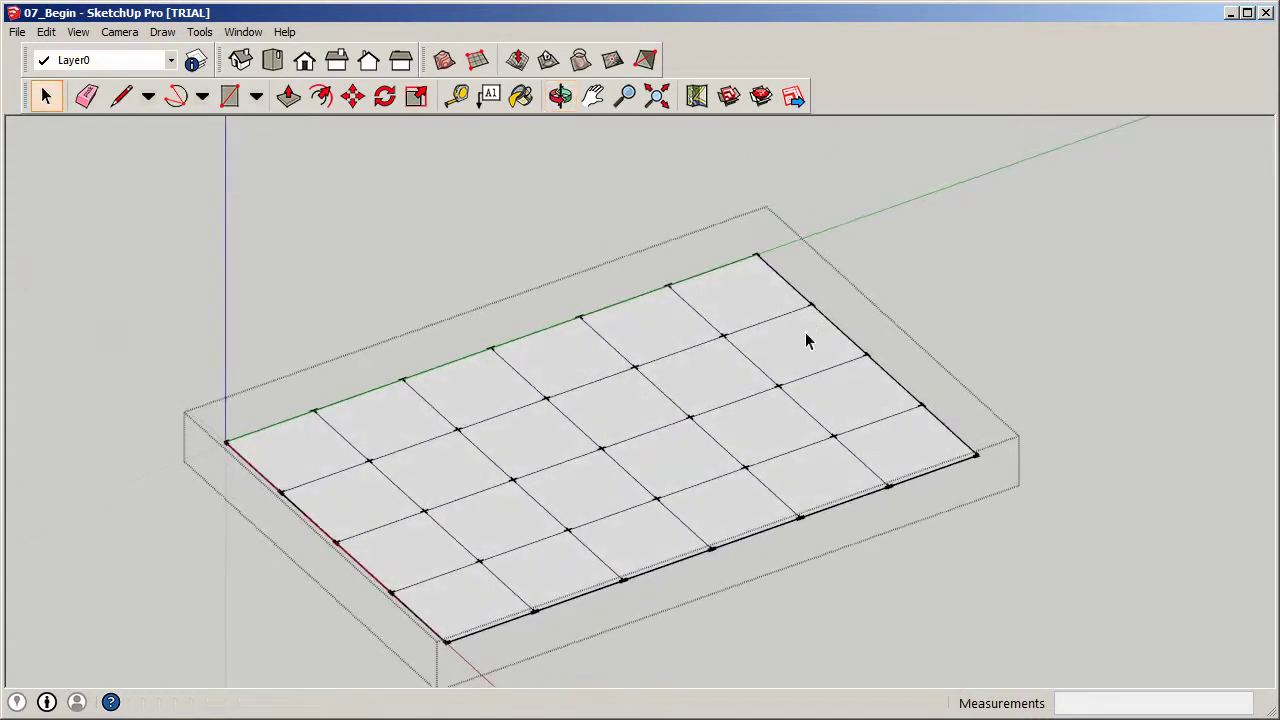
{"action": "left_click", "coordinate": [613, 62]}
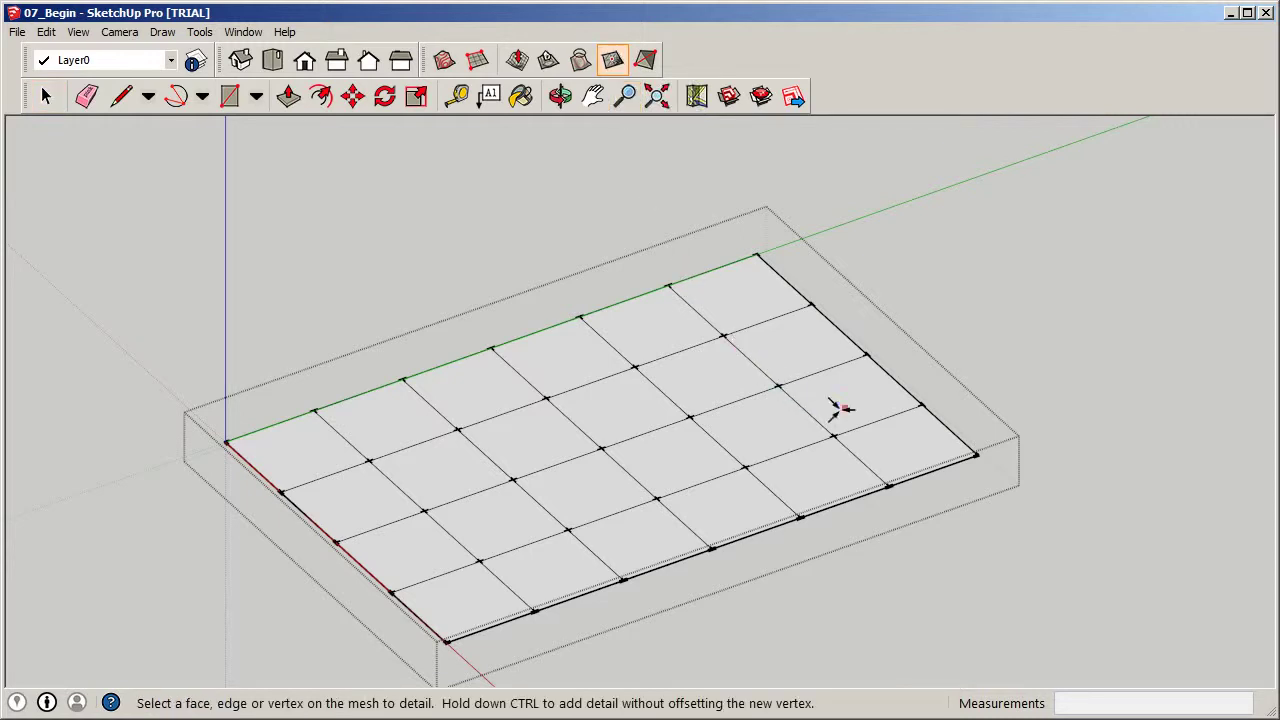
{"action": "left_click", "coordinate": [914, 447]}
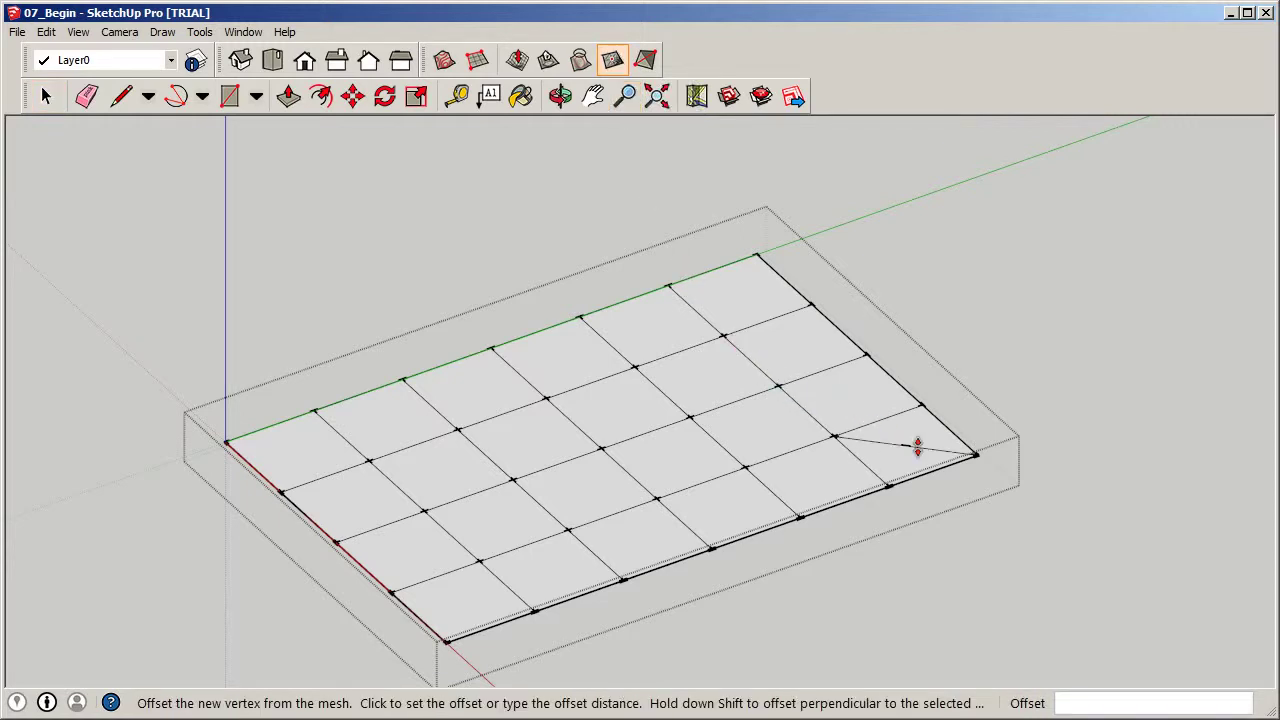
{"action": "left_click", "coordinate": [917, 447]}
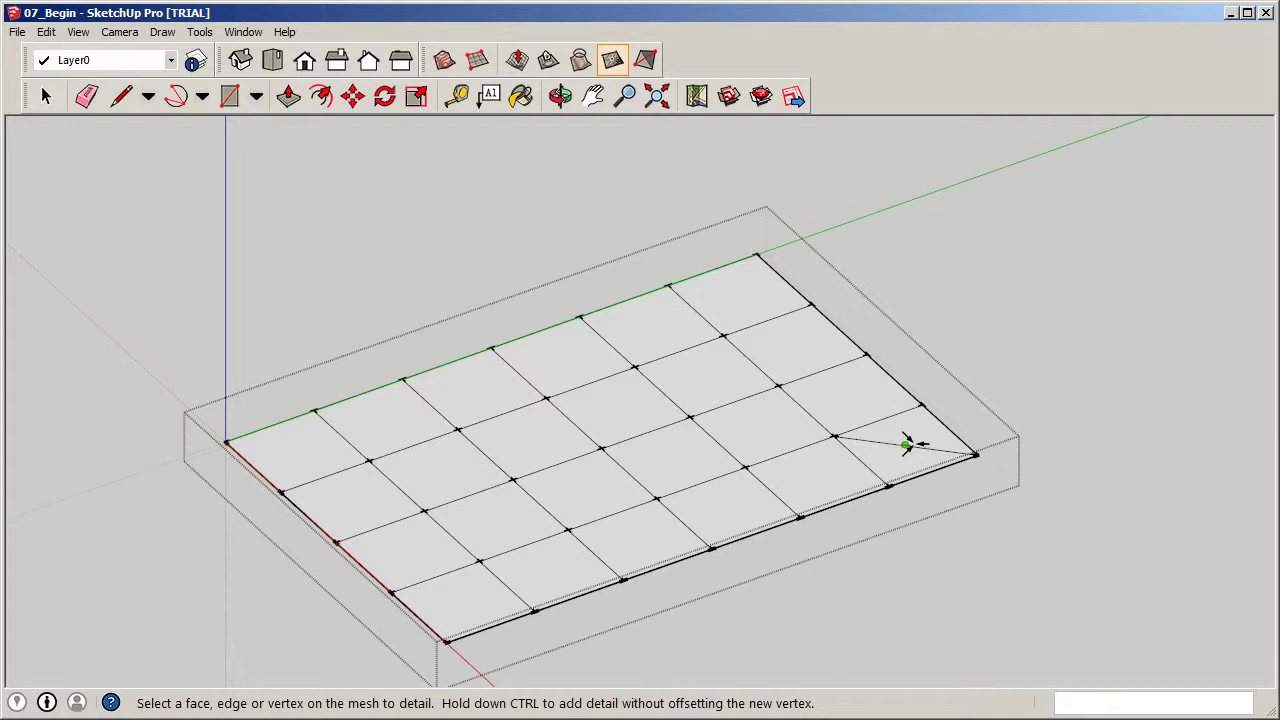
{"action": "left_click", "coordinate": [855, 395]}
{"action": "left_click", "coordinate": [855, 395]}
{"action": "left_click", "coordinate": [808, 345]}
{"action": "left_click", "coordinate": [808, 345]}
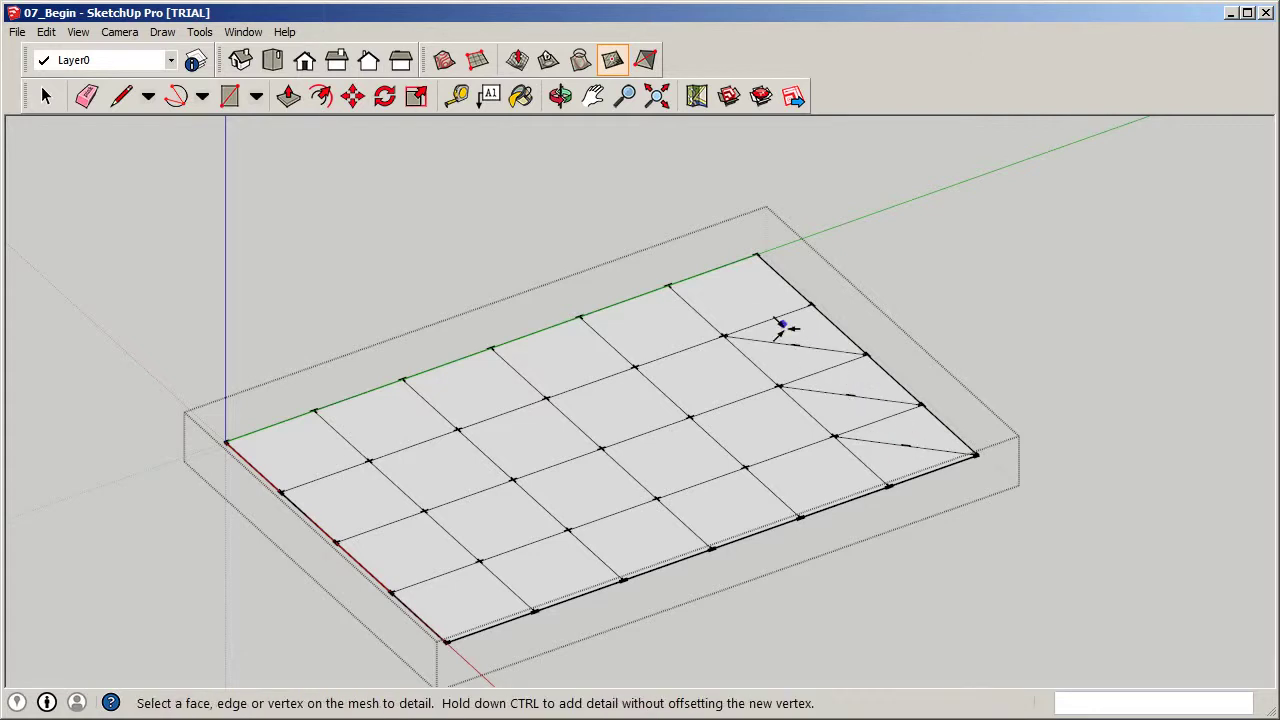
{"action": "left_click", "coordinate": [752, 291]}
{"action": "left_click", "coordinate": [755, 291]}
Add unoffset centre points to the four faces in the adjacent row of the grid, second from the green axis's far end.
{"action": "left_click", "coordinate": [648, 330]}
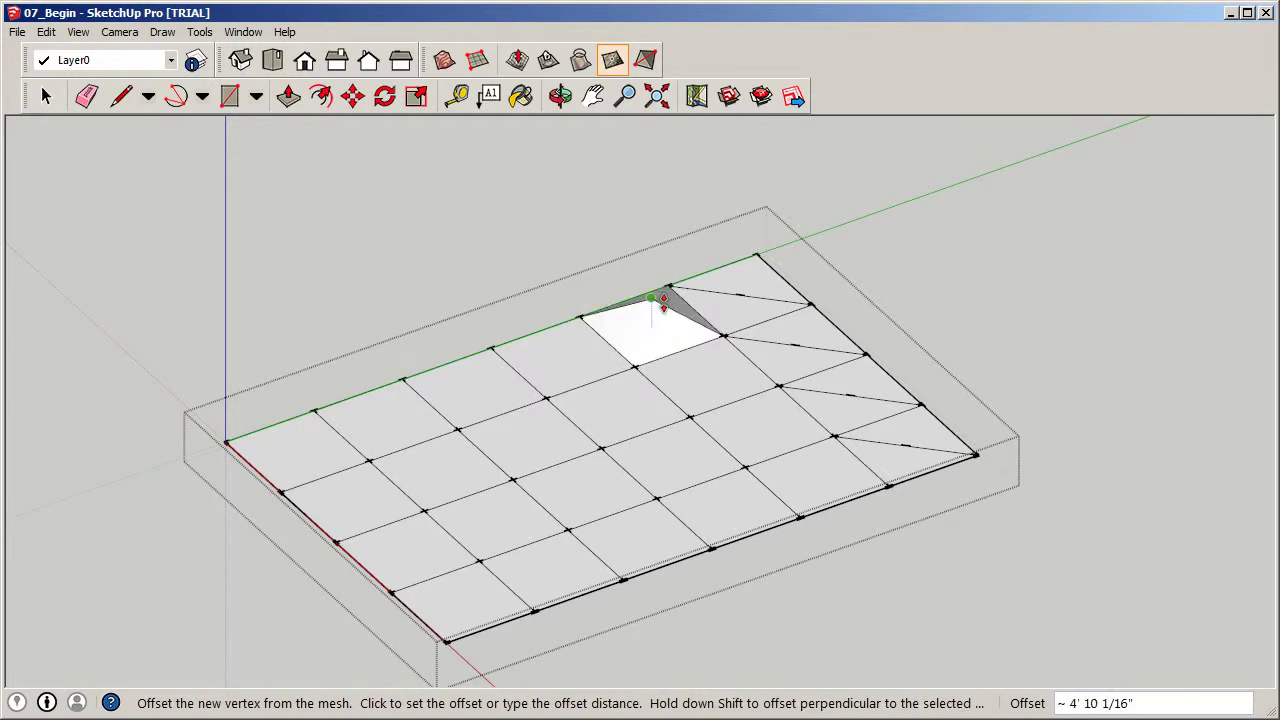
{"action": "left_click", "coordinate": [666, 318]}
{"action": "left_click", "coordinate": [709, 380]}
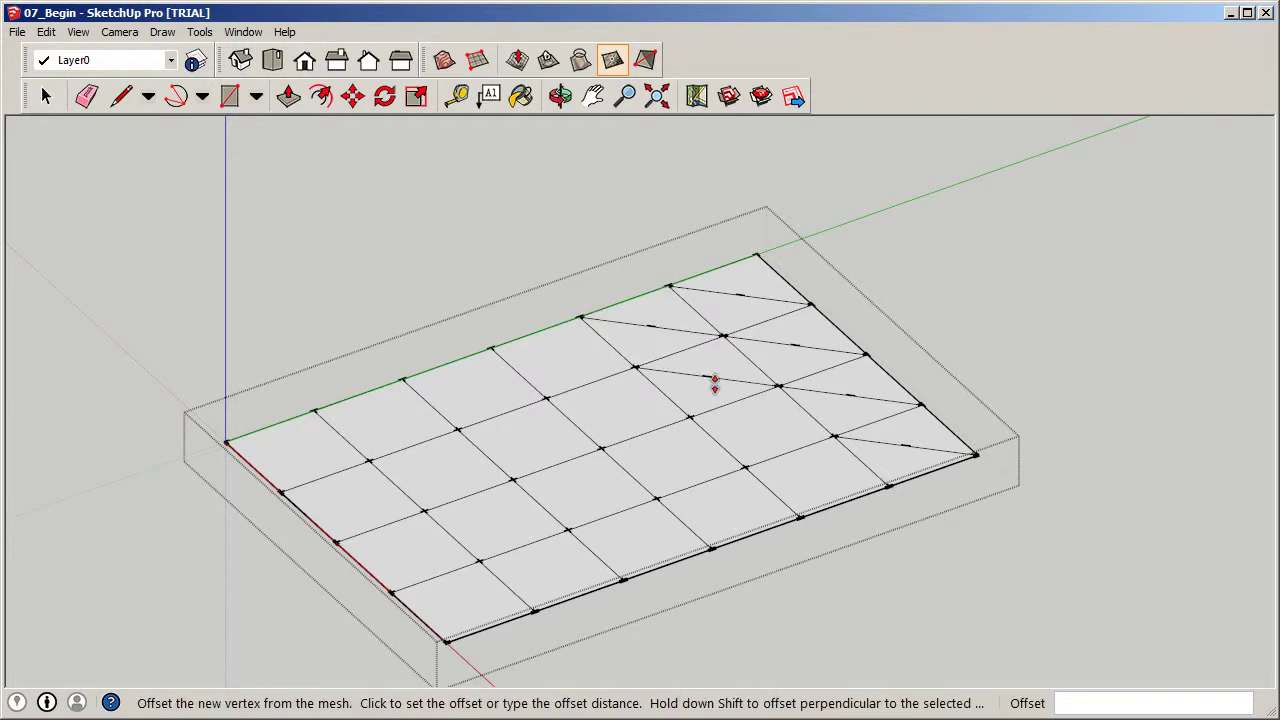
{"action": "left_click", "coordinate": [714, 380]}
{"action": "left_click", "coordinate": [765, 433]}
{"action": "left_click", "coordinate": [771, 430]}
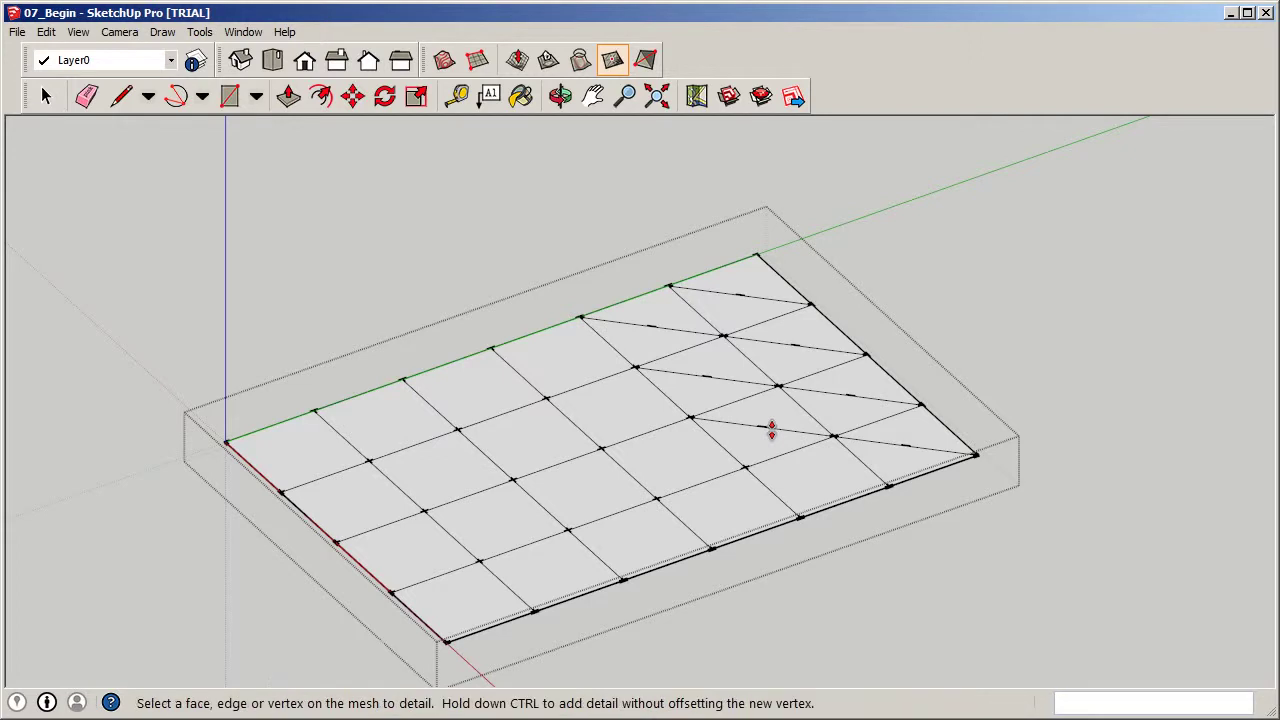
{"action": "left_click", "coordinate": [814, 480]}
{"action": "left_click", "coordinate": [823, 482]}
Raise the diagonal half-edge of the detailed face beside the green axis, in the second row from the end, with the Move tool.
{"action": "left_click", "coordinate": [46, 98]}
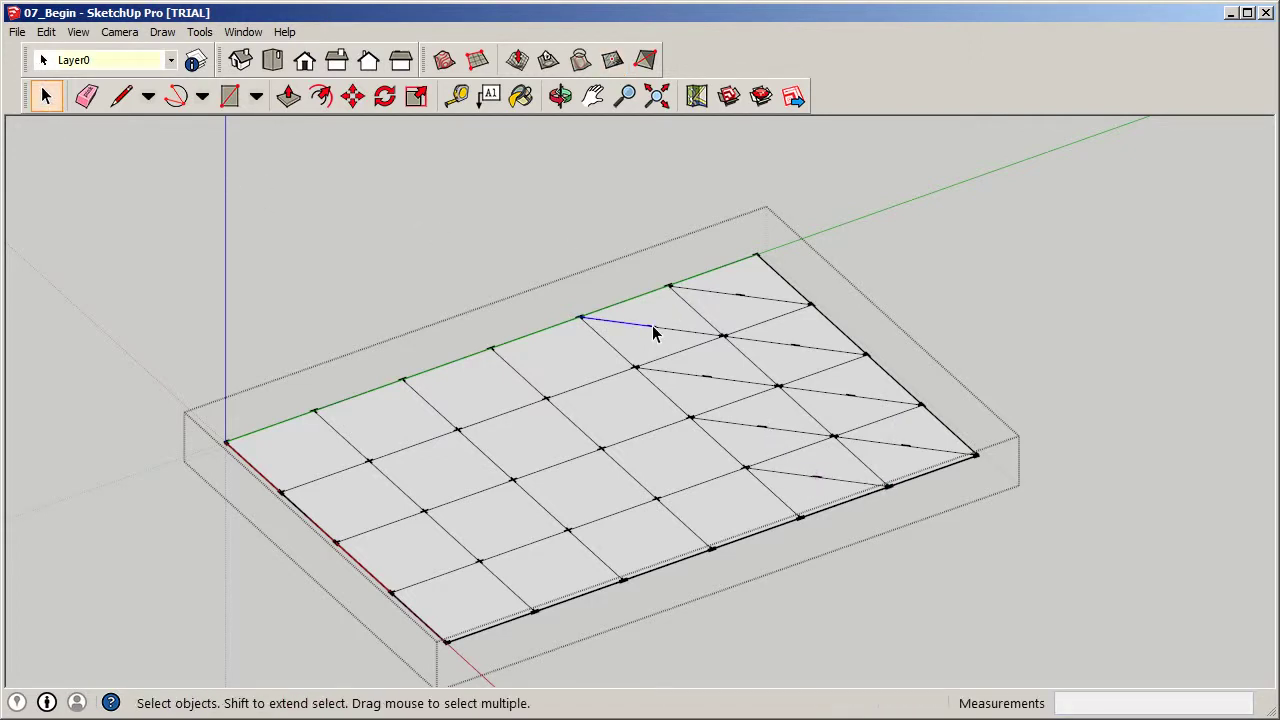
{"action": "left_click", "coordinate": [352, 96]}
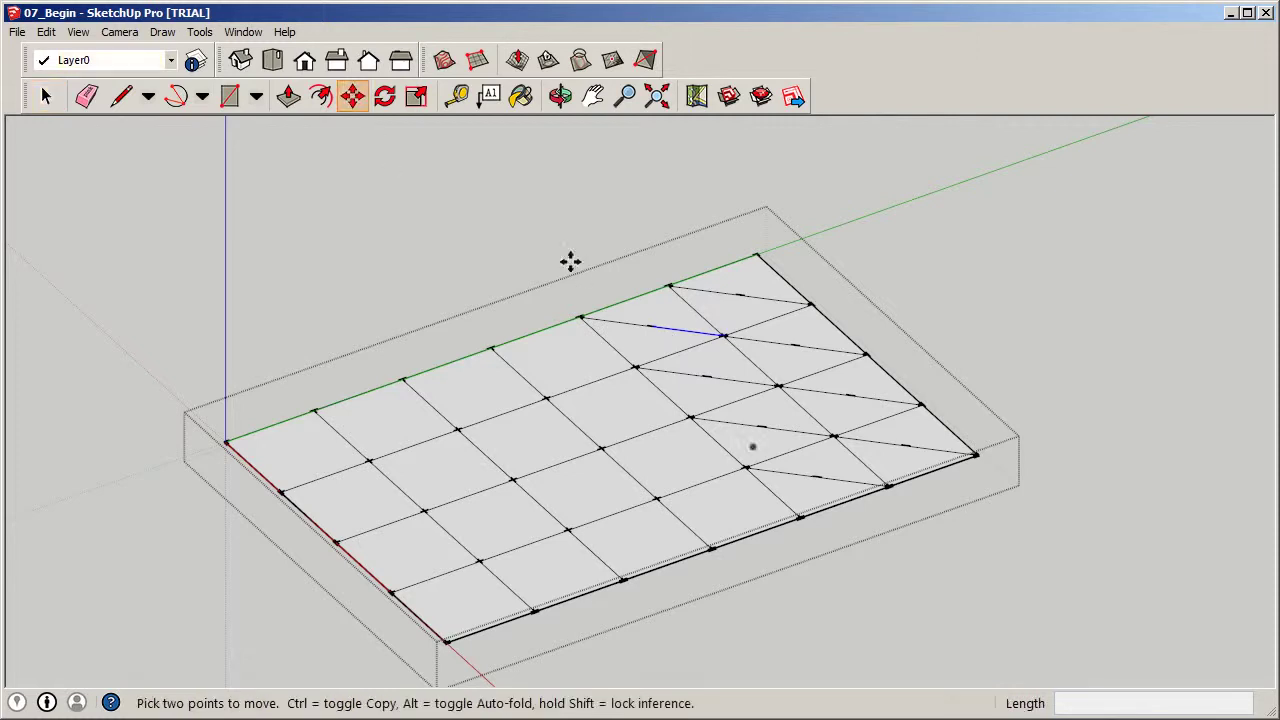
{"action": "left_click", "coordinate": [653, 320]}
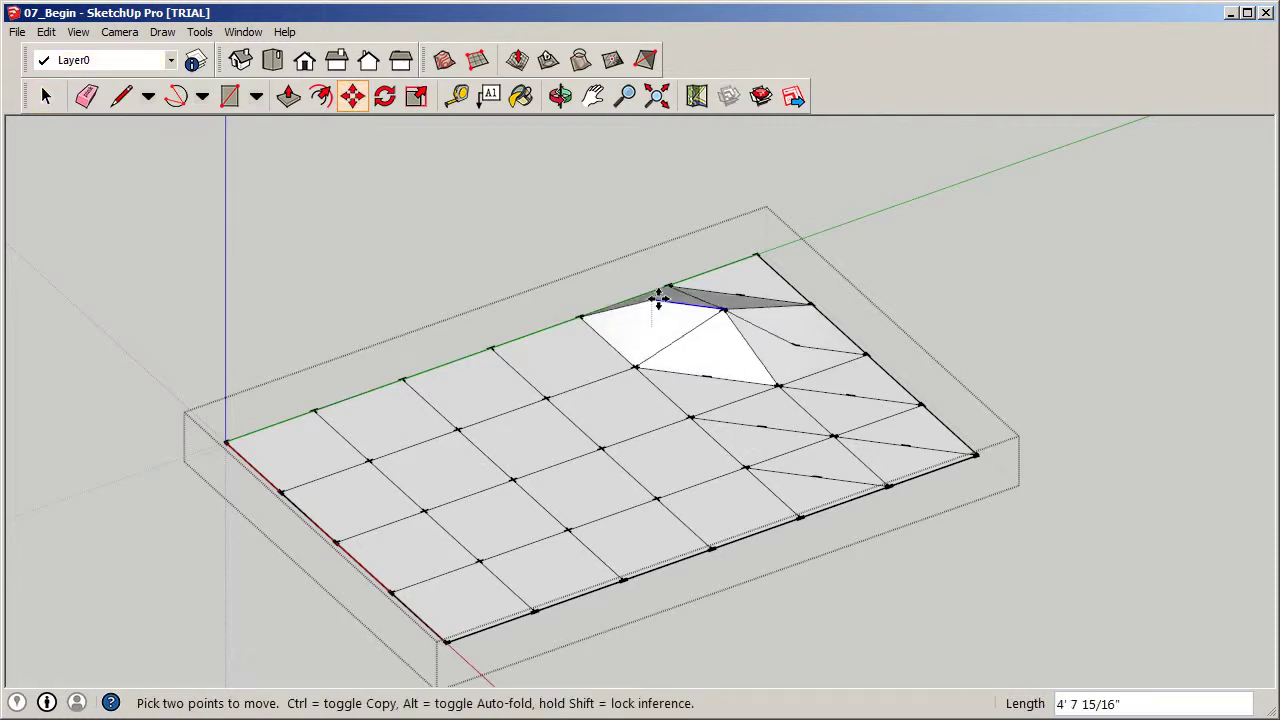
{"action": "left_click", "coordinate": [663, 286]}
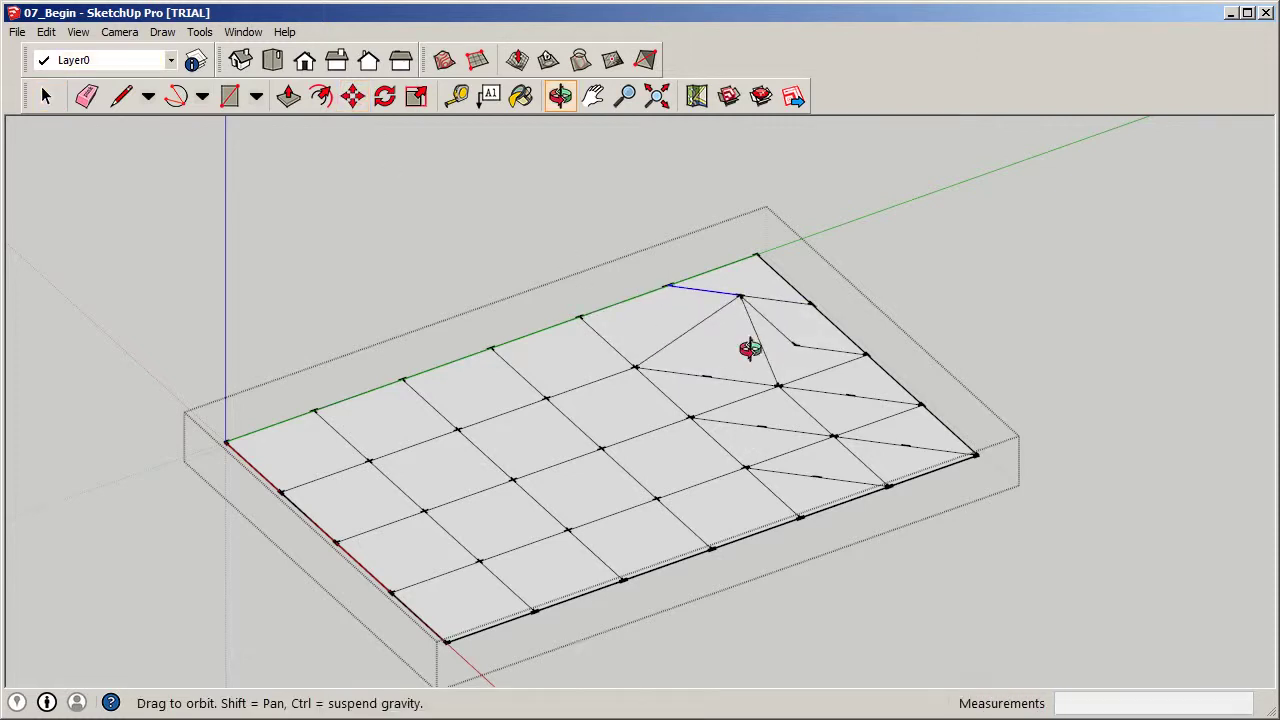
{"action": "middle_click_drag", "start_coordinate": [749, 343], "coordinate": [703, 365]}
{"action": "left_click", "coordinate": [703, 365]}
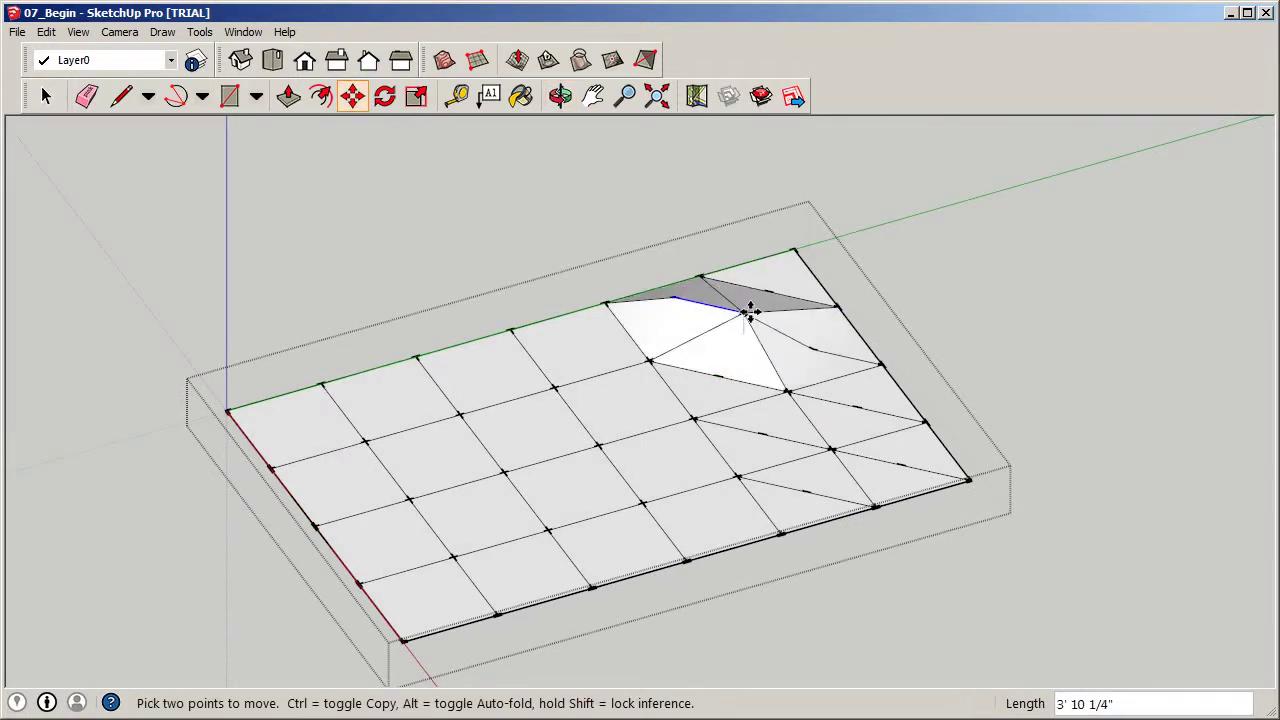
{"action": "middle_click_drag", "start_coordinate": [760, 314], "coordinate": [503, 292]}
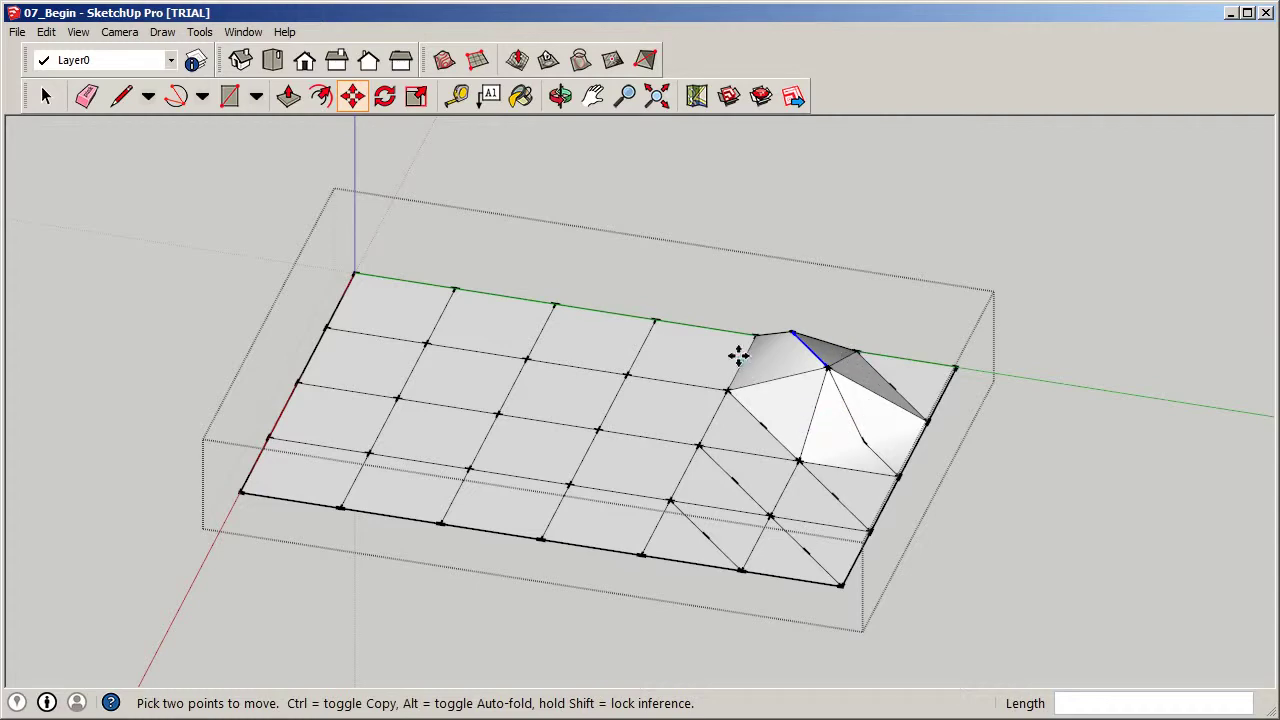
{"action": "middle_click_drag", "start_coordinate": [865, 414], "coordinate": [874, 480]}
{"action": "scroll", "coordinate": [754, 460], "scroll_direction": "up", "scroll_amount": 3}
{"action": "scroll", "coordinate": [567, 348], "scroll_direction": "up", "scroll_amount": 1}
{"action": "middle_click_drag", "start_coordinate": [567, 348], "coordinate": [728, 414]}
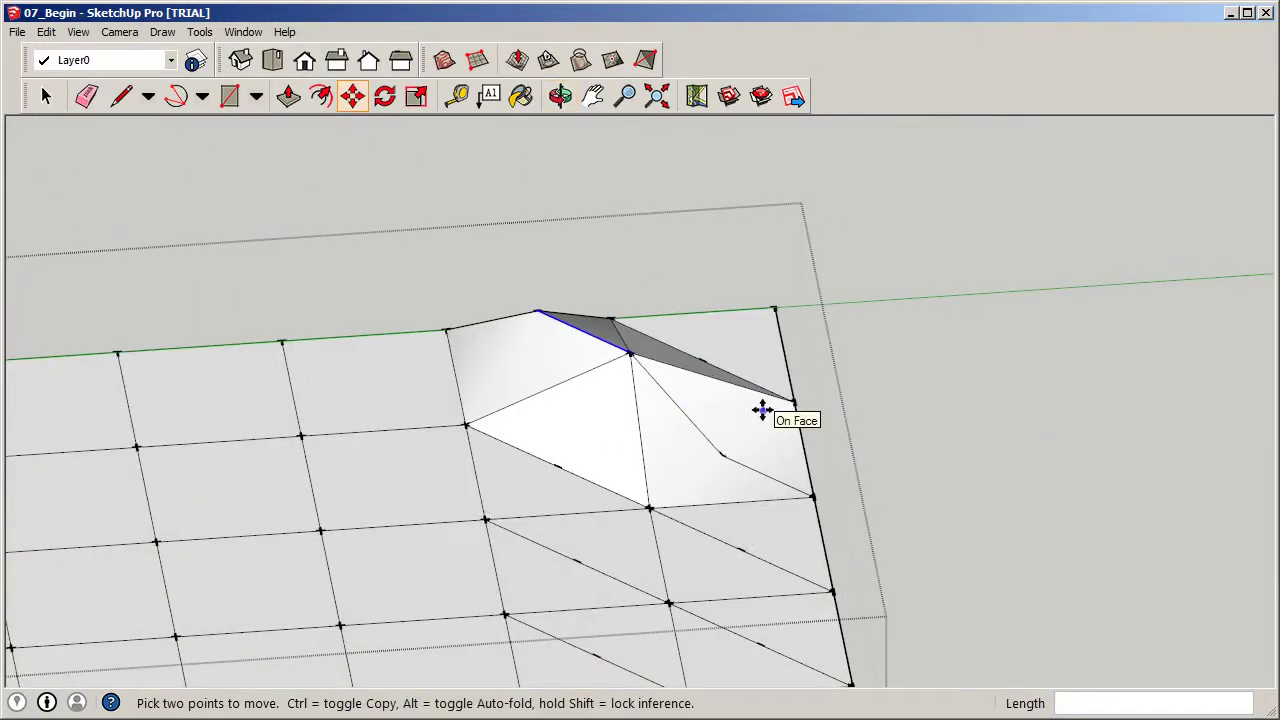
Undo the raised edge and all the added detail on the grid, and close the mesh group.
{"action": "key", "text": "ctrl+z"}
{"action": "scroll", "coordinate": [762, 408], "scroll_direction": "down", "scroll_amount": 4}
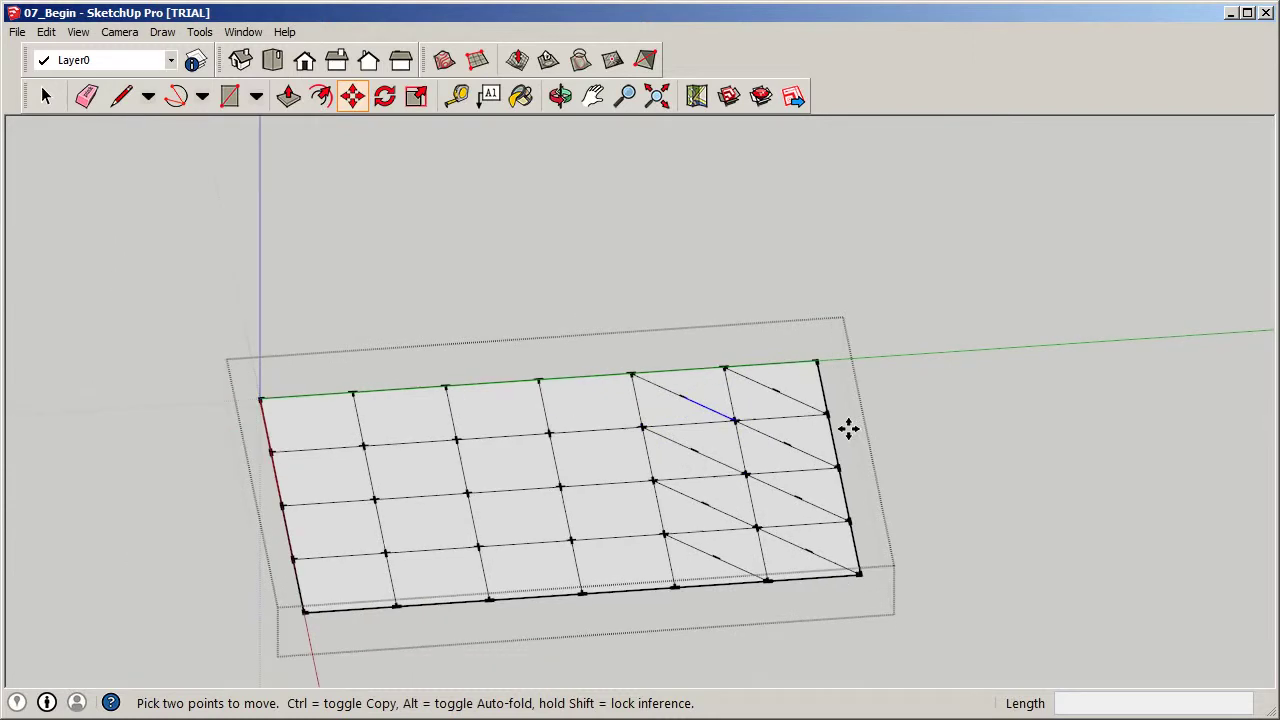
{"action": "scroll", "coordinate": [952, 425], "scroll_direction": "down", "scroll_amount": 1}
{"action": "key", "text": "ctrl+z"}
{"action": "key", "text": "ctrl+z"}
{"action": "key", "text": "ctrl+z"}
{"action": "key", "text": "ctrl+z"}
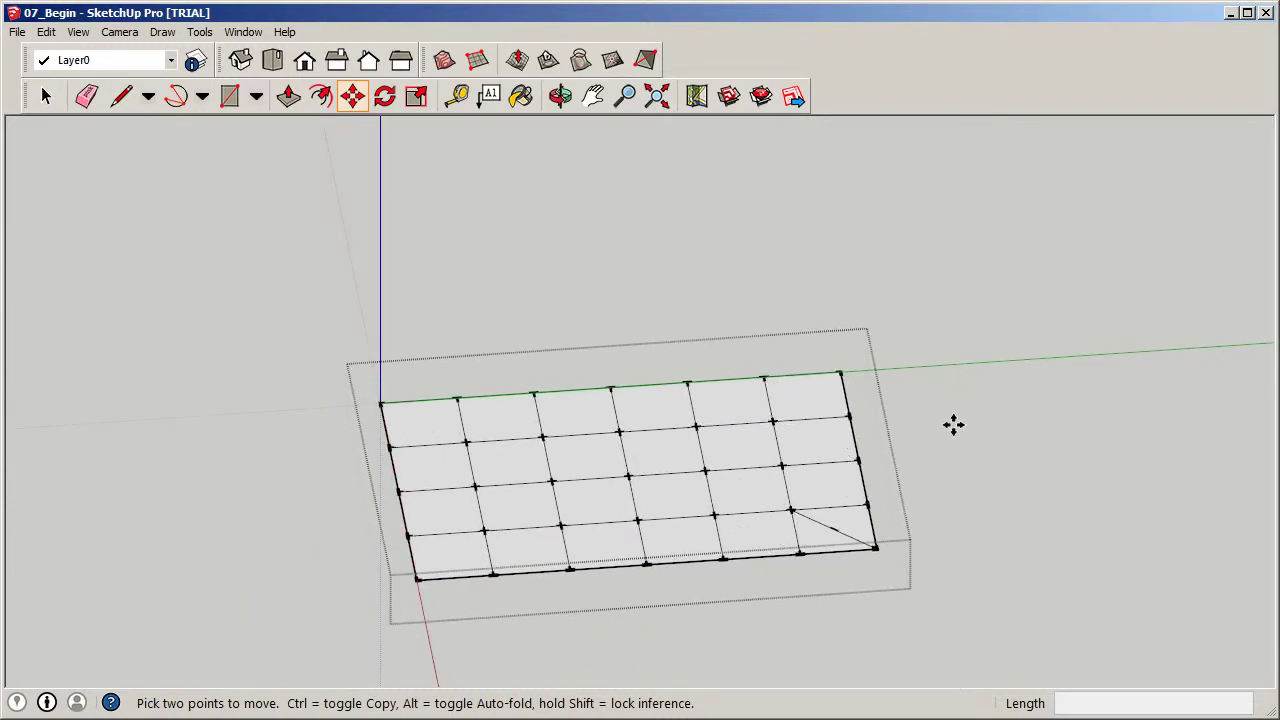
{"action": "left_click", "coordinate": [45, 95]}
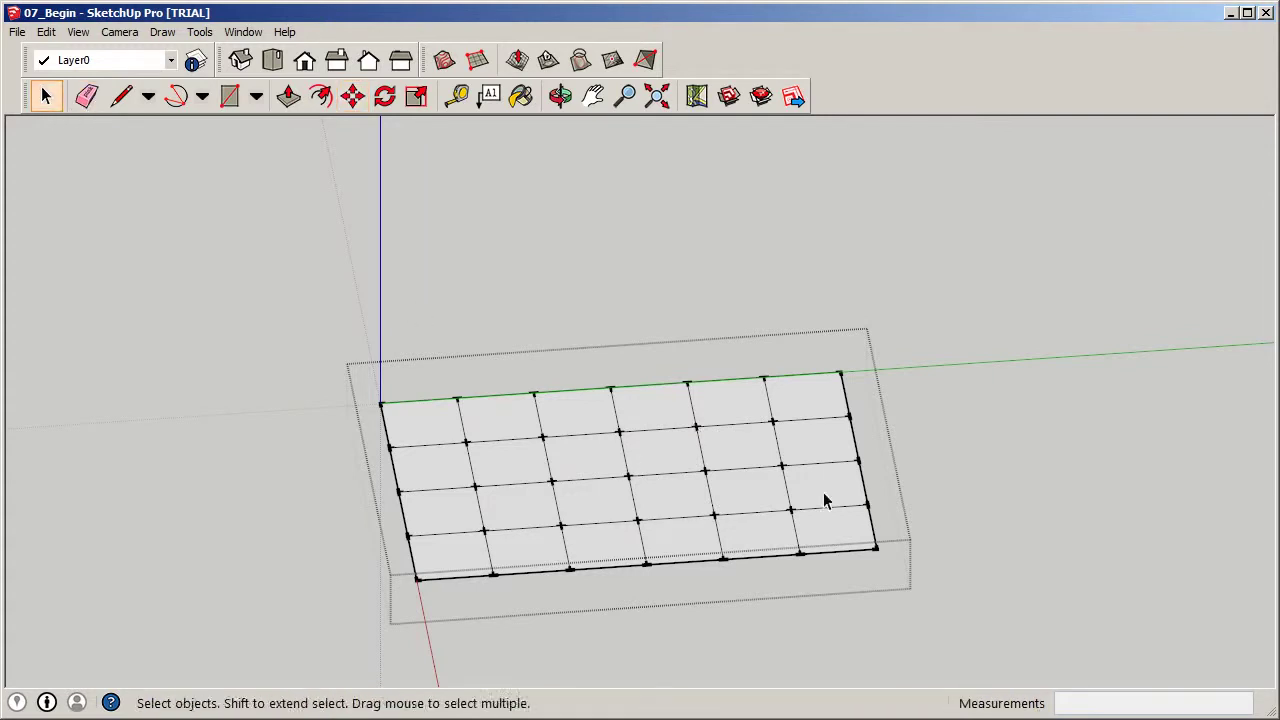
{"action": "left_click", "coordinate": [897, 307]}
Select the entire grid mesh and clear the selection.
{"action": "scroll", "coordinate": [857, 257], "scroll_direction": "down", "scroll_amount": 3}
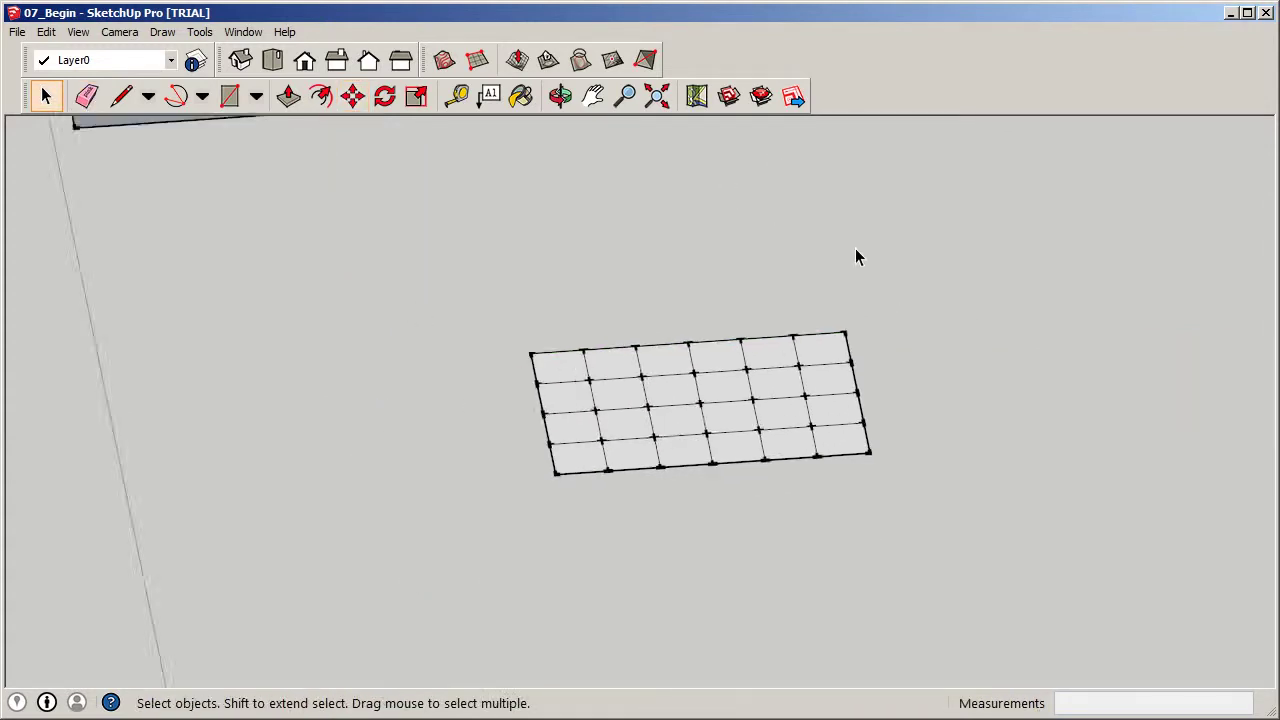
{"action": "middle_click_drag", "start_coordinate": [651, 363], "coordinate": [869, 290]}
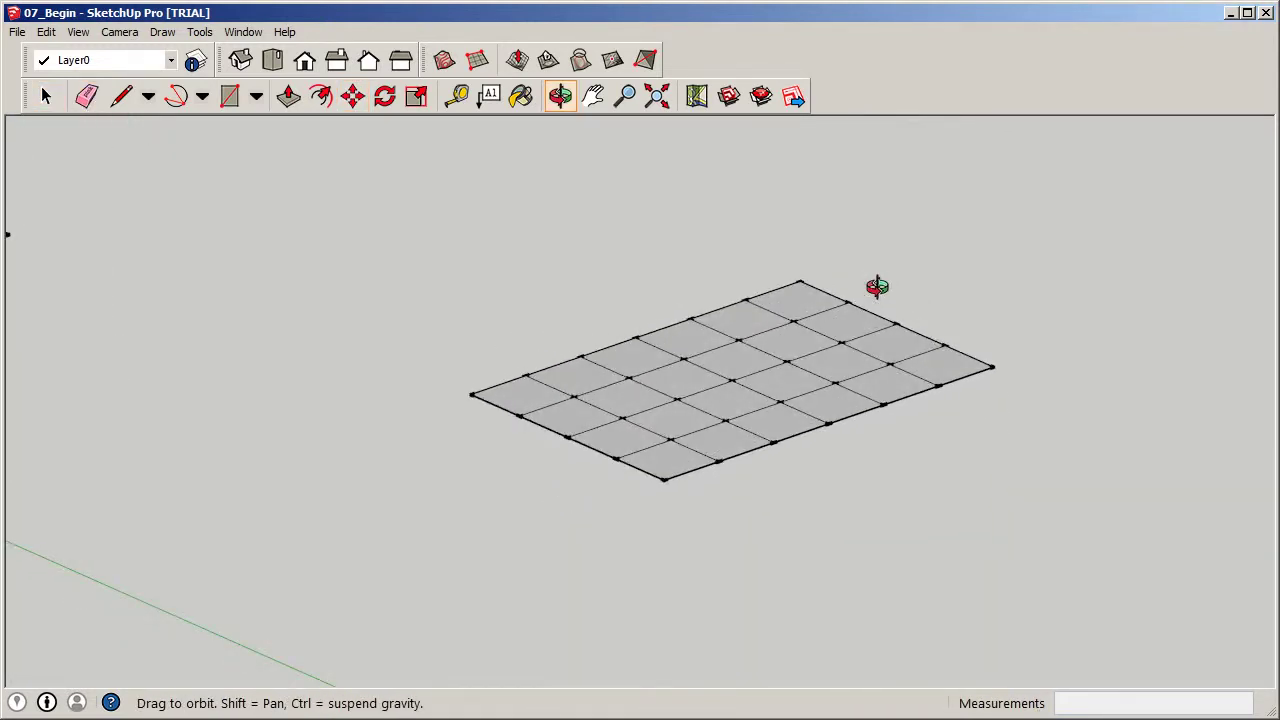
{"action": "scroll", "coordinate": [733, 318], "scroll_direction": "up", "scroll_amount": 2}
{"action": "triple_click", "coordinate": [734, 323]}
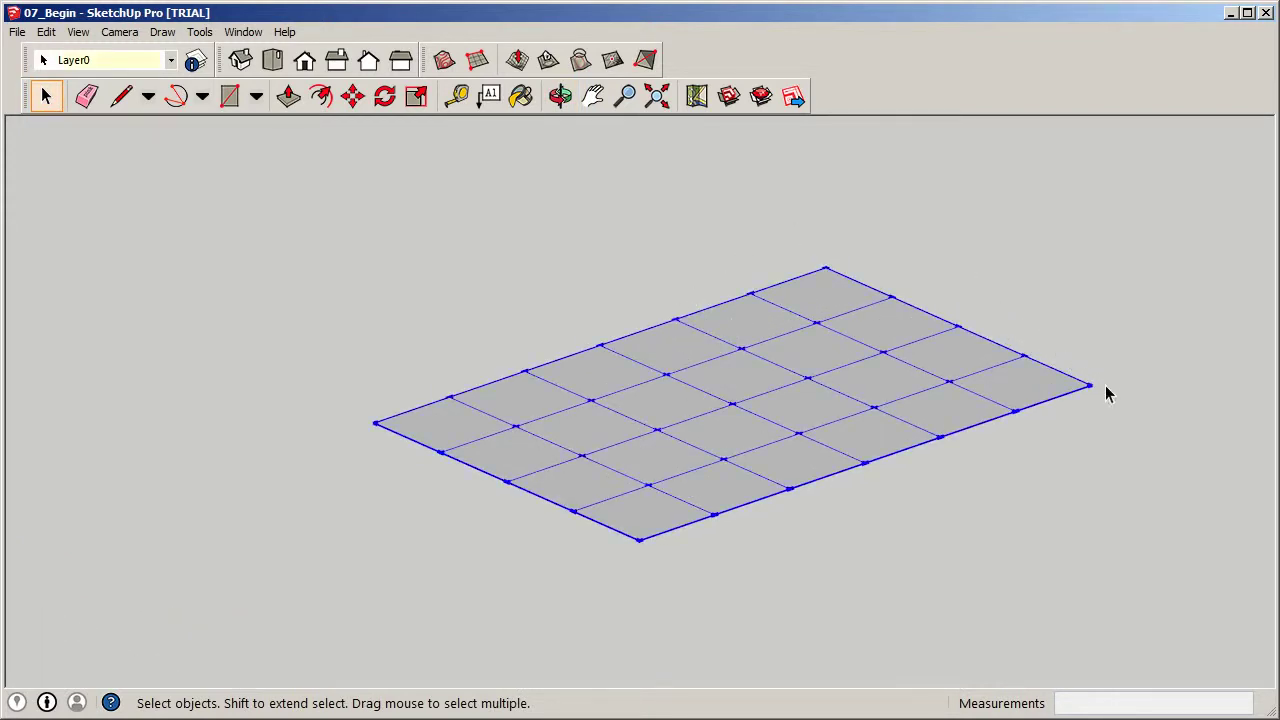
{"action": "scroll", "coordinate": [716, 418], "scroll_direction": "up", "scroll_amount": 1}
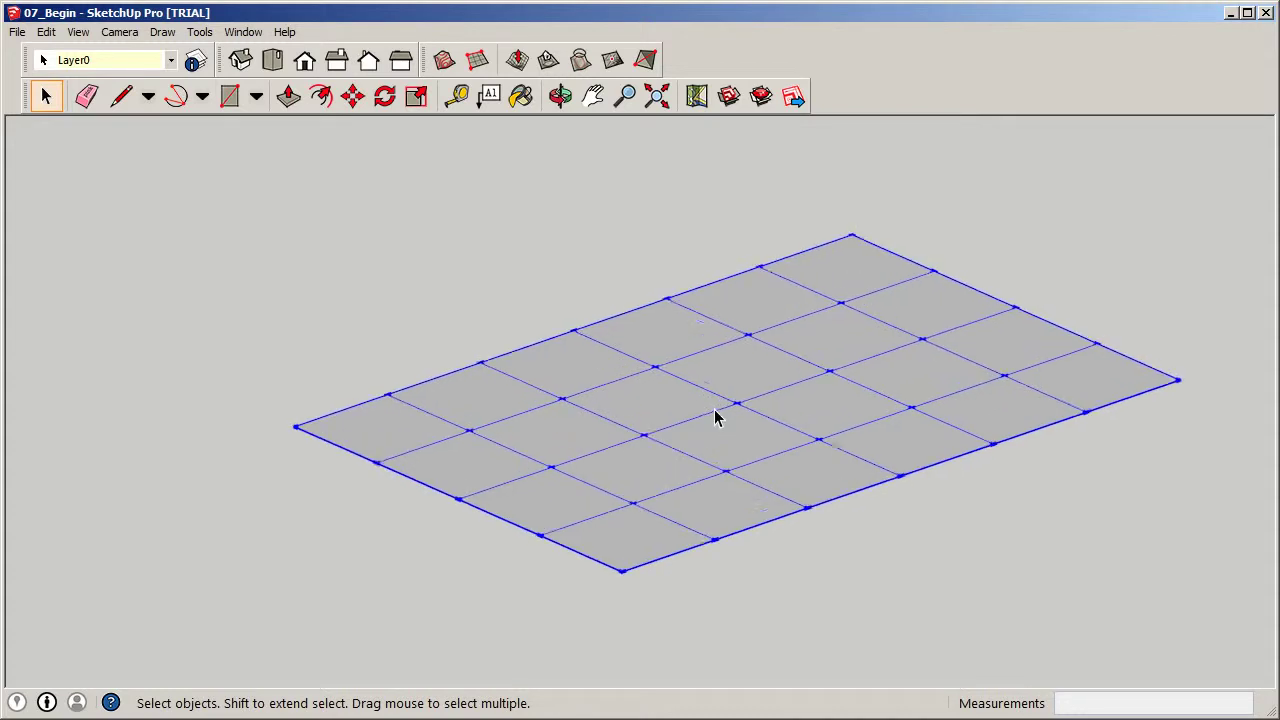
{"action": "scroll", "coordinate": [716, 418], "scroll_direction": "up", "scroll_amount": 1}
{"action": "scroll", "coordinate": [737, 455], "scroll_direction": "down", "scroll_amount": 2}
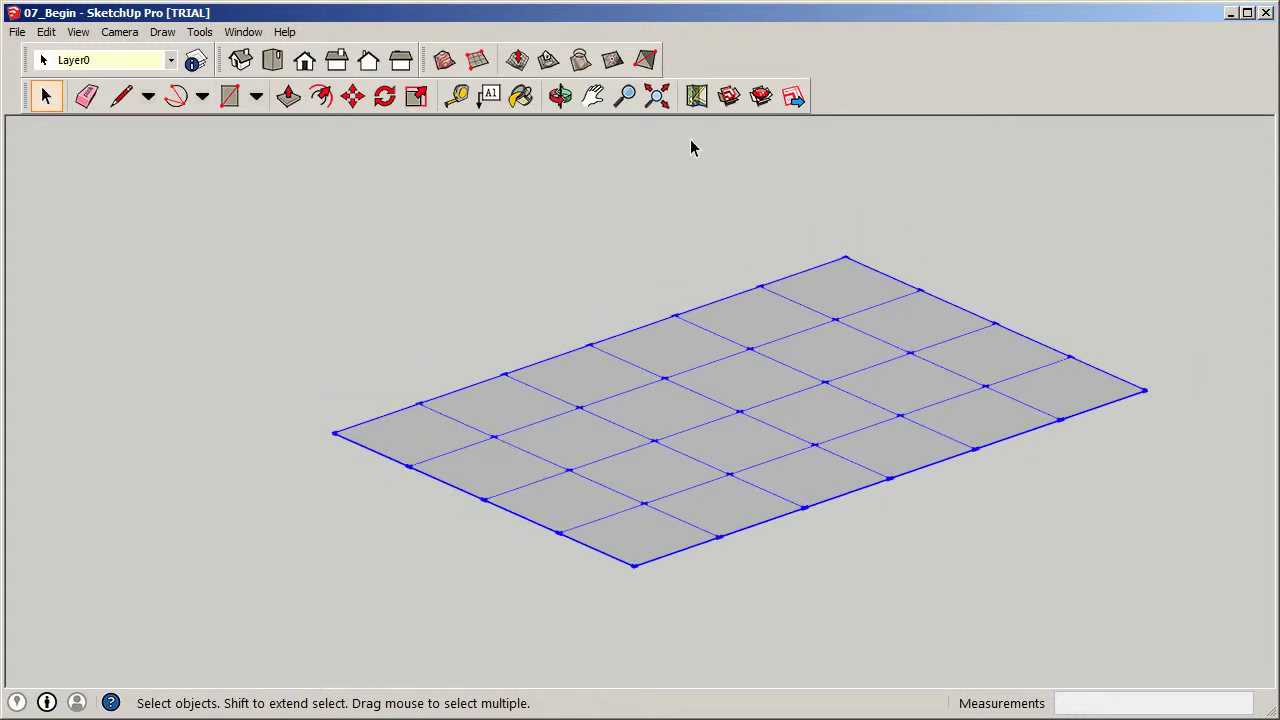
{"action": "left_click", "coordinate": [626, 265]}
{"action": "scroll", "coordinate": [665, 497], "scroll_direction": "down", "scroll_amount": 1}
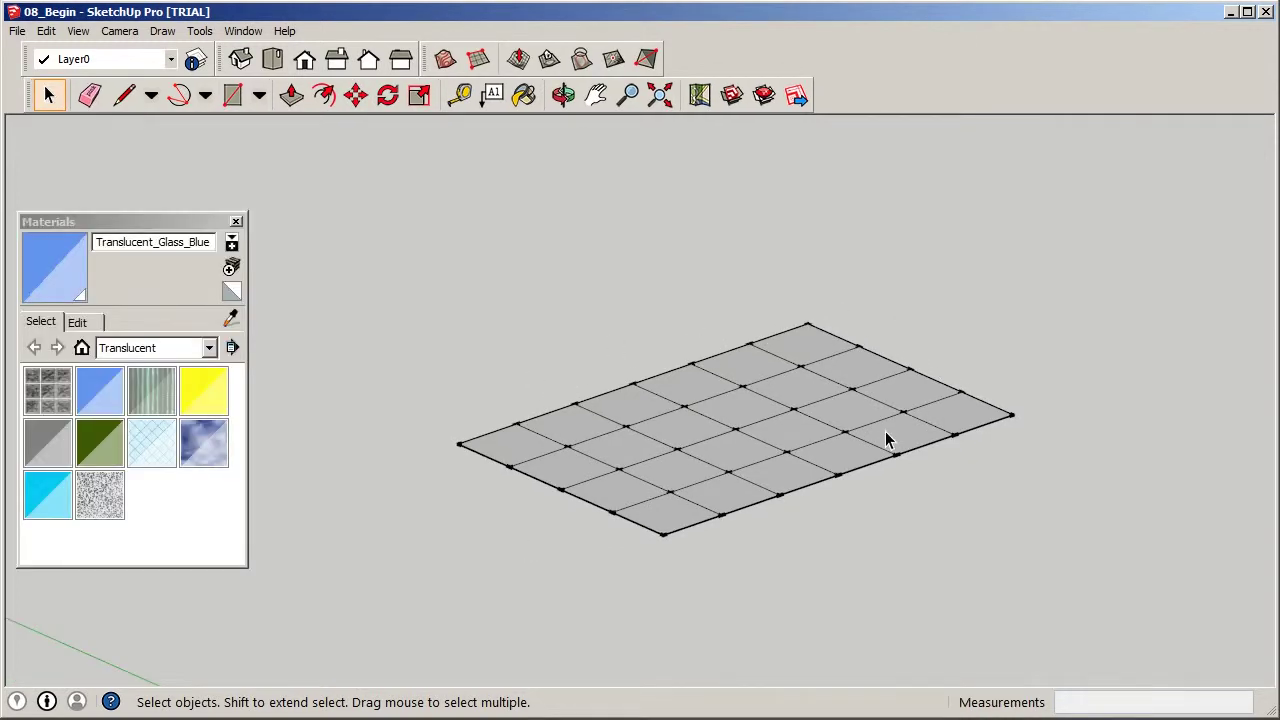
{"action": "scroll", "coordinate": [886, 440], "scroll_direction": "down", "scroll_amount": 2}
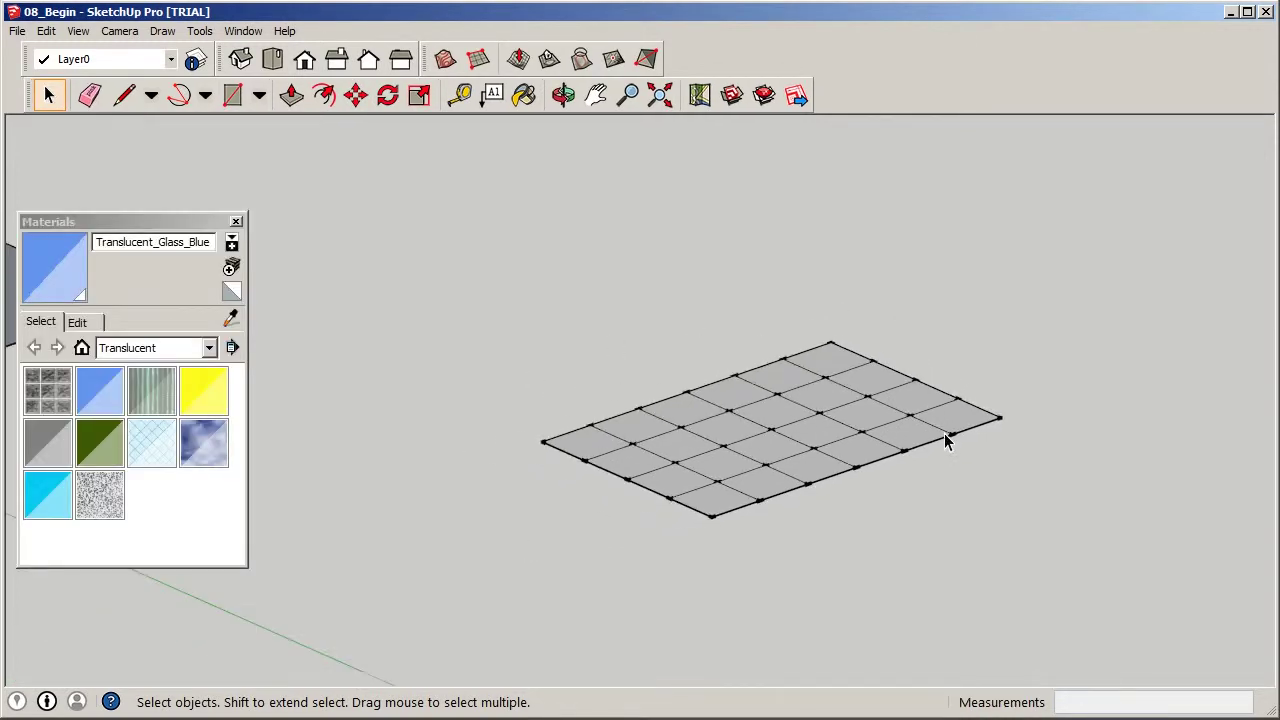
{"action": "triple_click", "coordinate": [904, 420]}
{"action": "key", "text": "ctrl+g"}
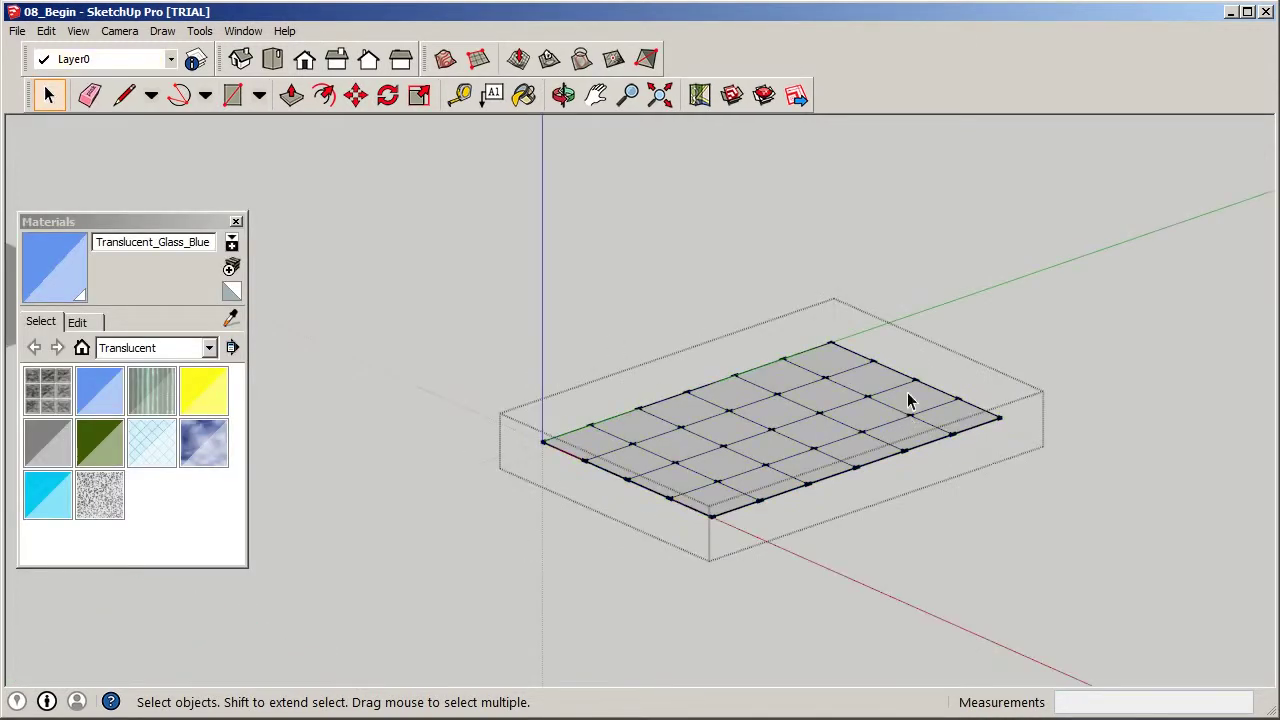
{"action": "left_click", "coordinate": [898, 535]}
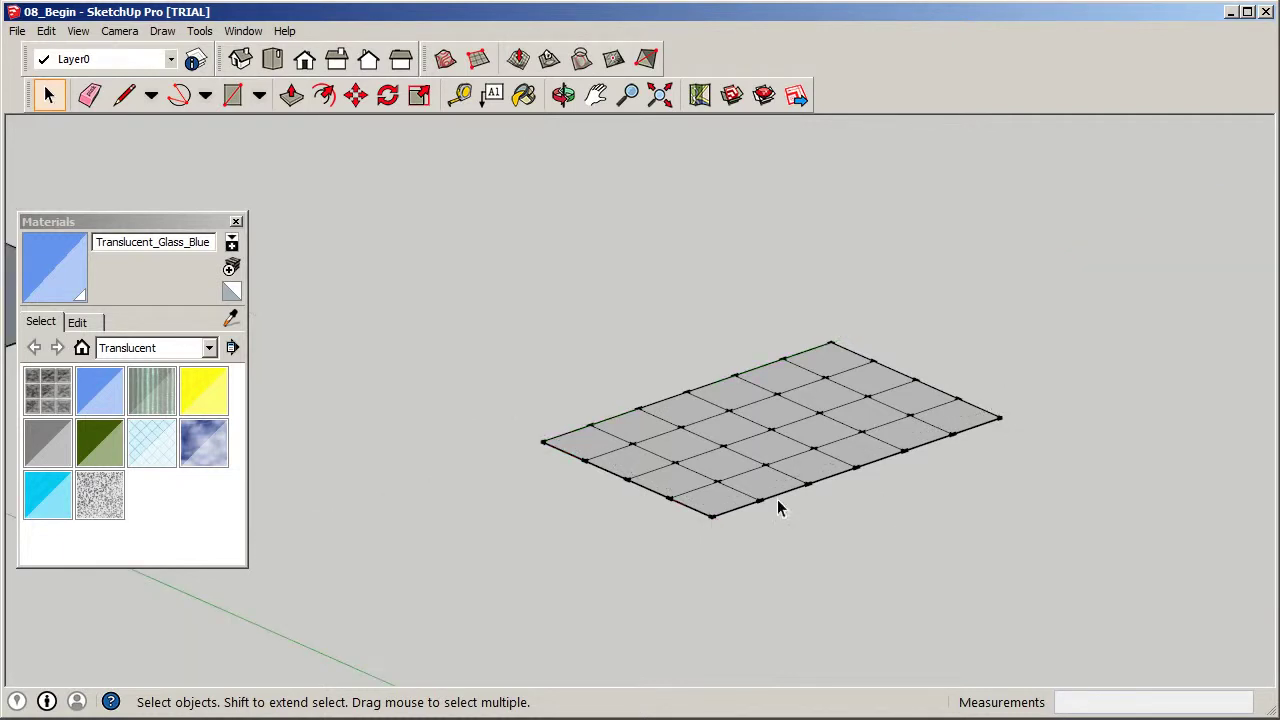
{"action": "scroll", "coordinate": [900, 420], "scroll_direction": "down", "scroll_amount": 5}
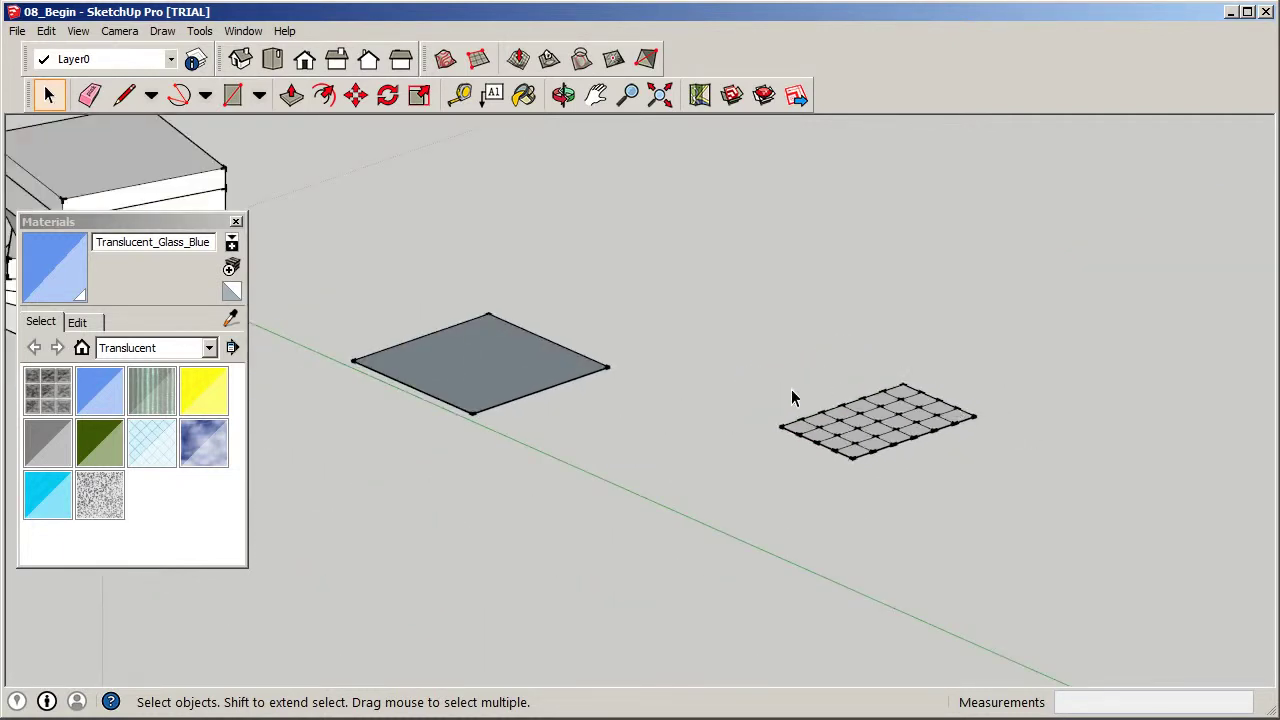
{"action": "scroll", "coordinate": [1098, 523], "scroll_direction": "down", "scroll_amount": 4}
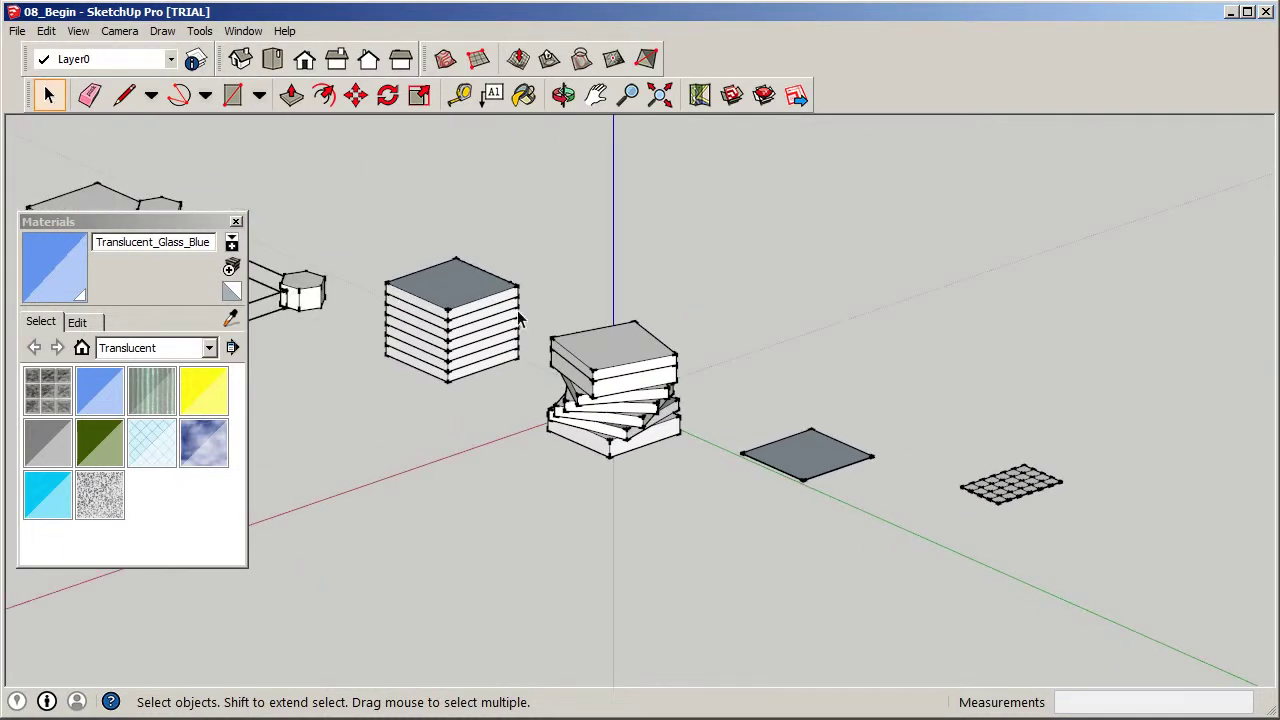
{"action": "scroll", "coordinate": [478, 297], "scroll_direction": "up", "scroll_amount": 1}
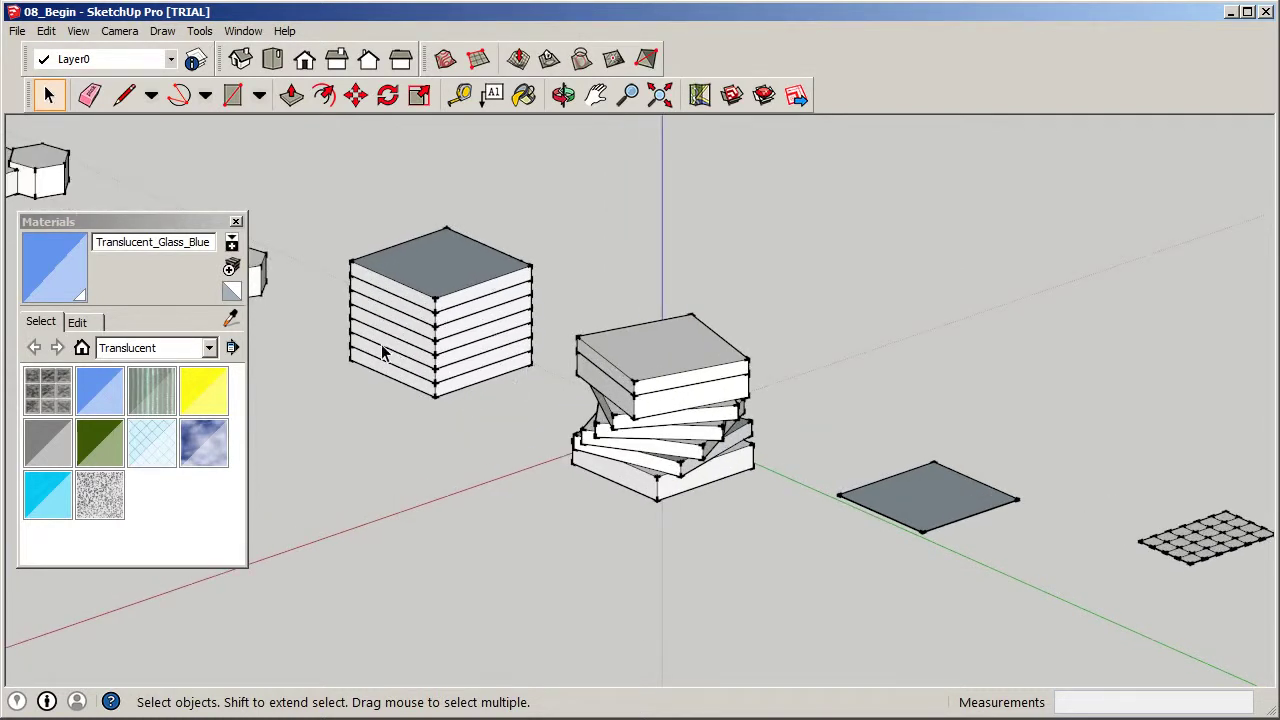
{"action": "scroll", "coordinate": [395, 357], "scroll_direction": "down", "scroll_amount": 1}
{"action": "scroll", "coordinate": [375, 335], "scroll_direction": "down", "scroll_amount": 2}
Open the grid mesh group for editing, select all its geometry and subdivide it with Add Detail.
{"action": "scroll", "coordinate": [815, 437], "scroll_direction": "up", "scroll_amount": 5}
{"action": "double_click", "coordinate": [825, 440]}
{"action": "middle_click_drag", "start_coordinate": [906, 569], "coordinate": [882, 458]}
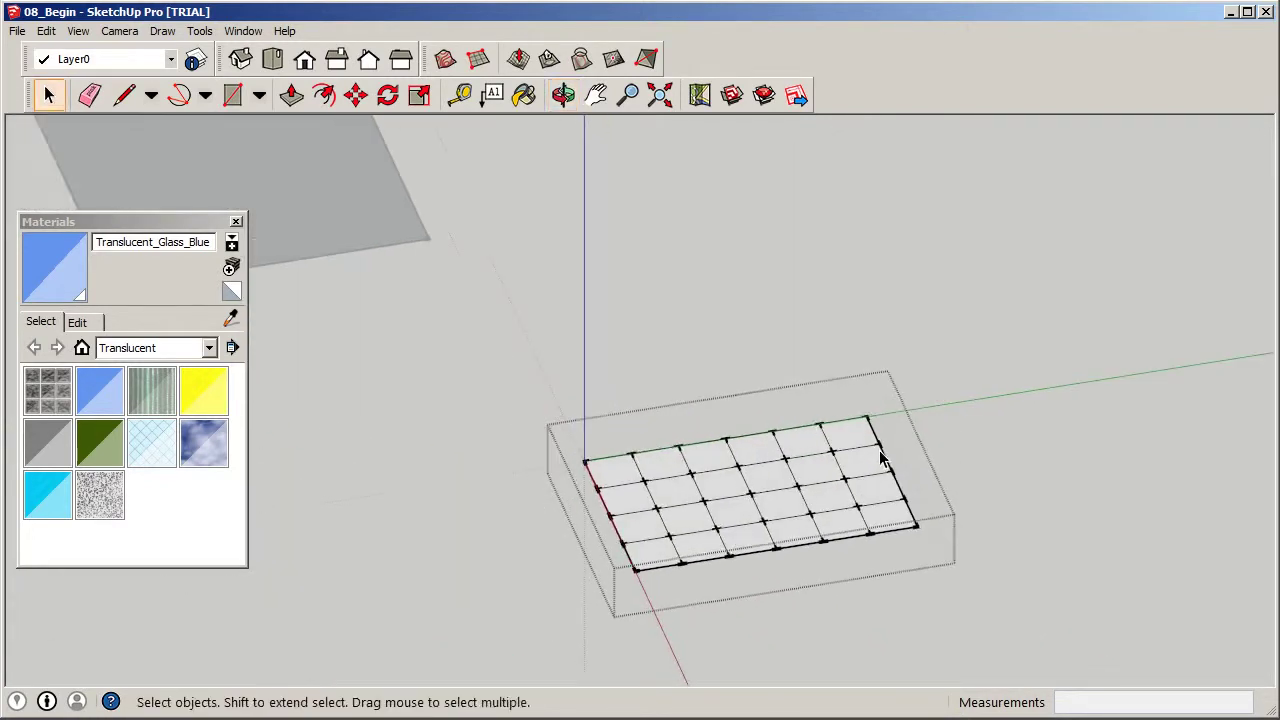
{"action": "scroll", "coordinate": [706, 531], "scroll_direction": "up", "scroll_amount": 3}
{"action": "scroll", "coordinate": [645, 472], "scroll_direction": "up", "scroll_amount": 2}
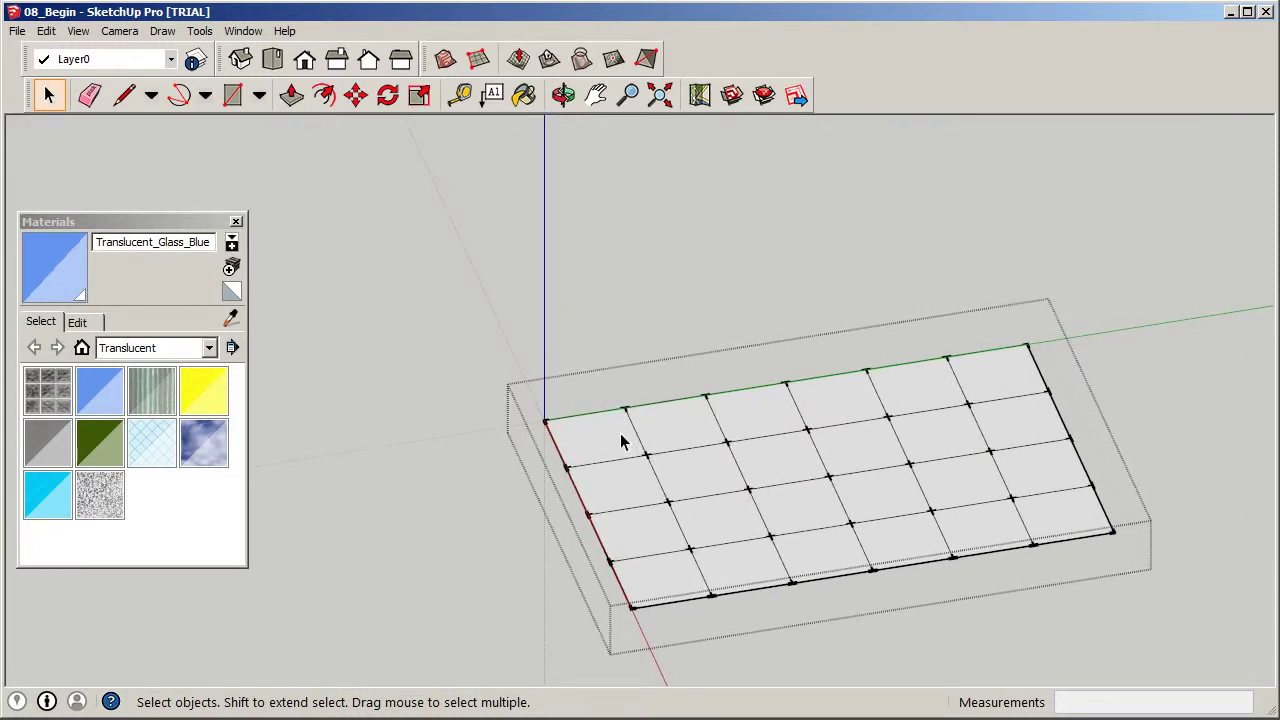
{"action": "scroll", "coordinate": [669, 332], "scroll_direction": "down", "scroll_amount": 3}
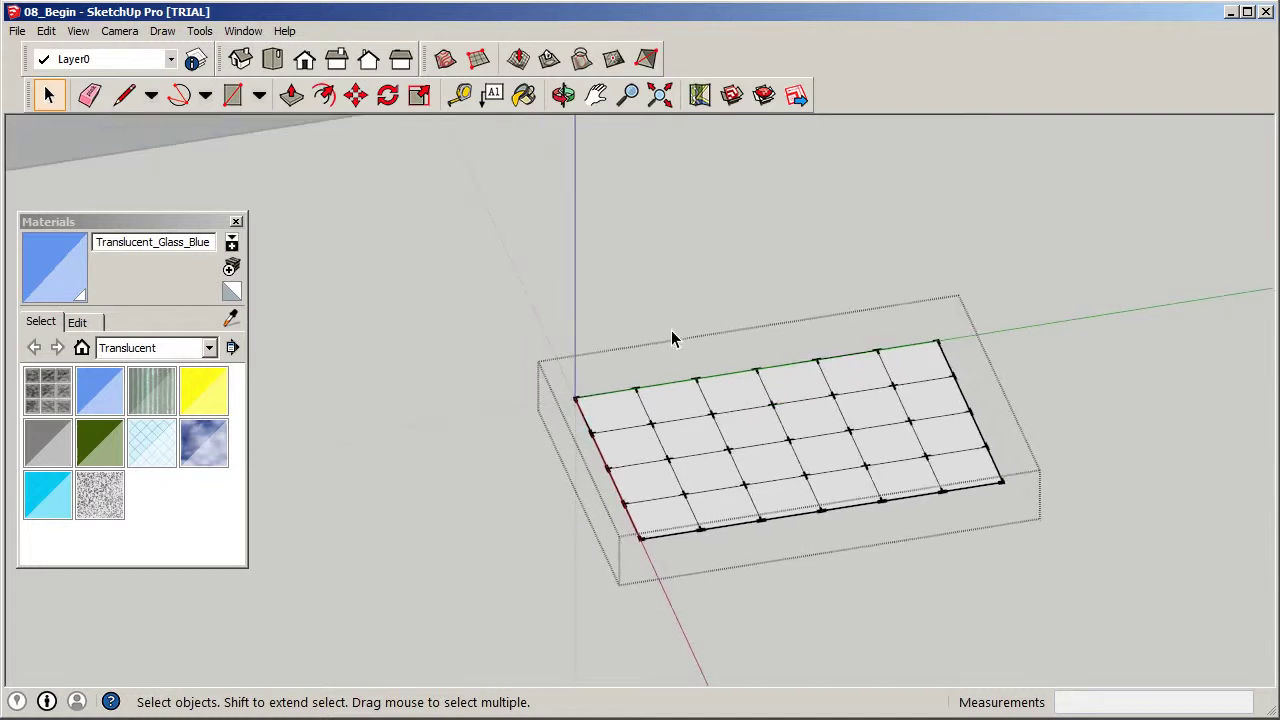
{"action": "left_click_drag", "start_coordinate": [458, 265], "coordinate": [1177, 586]}
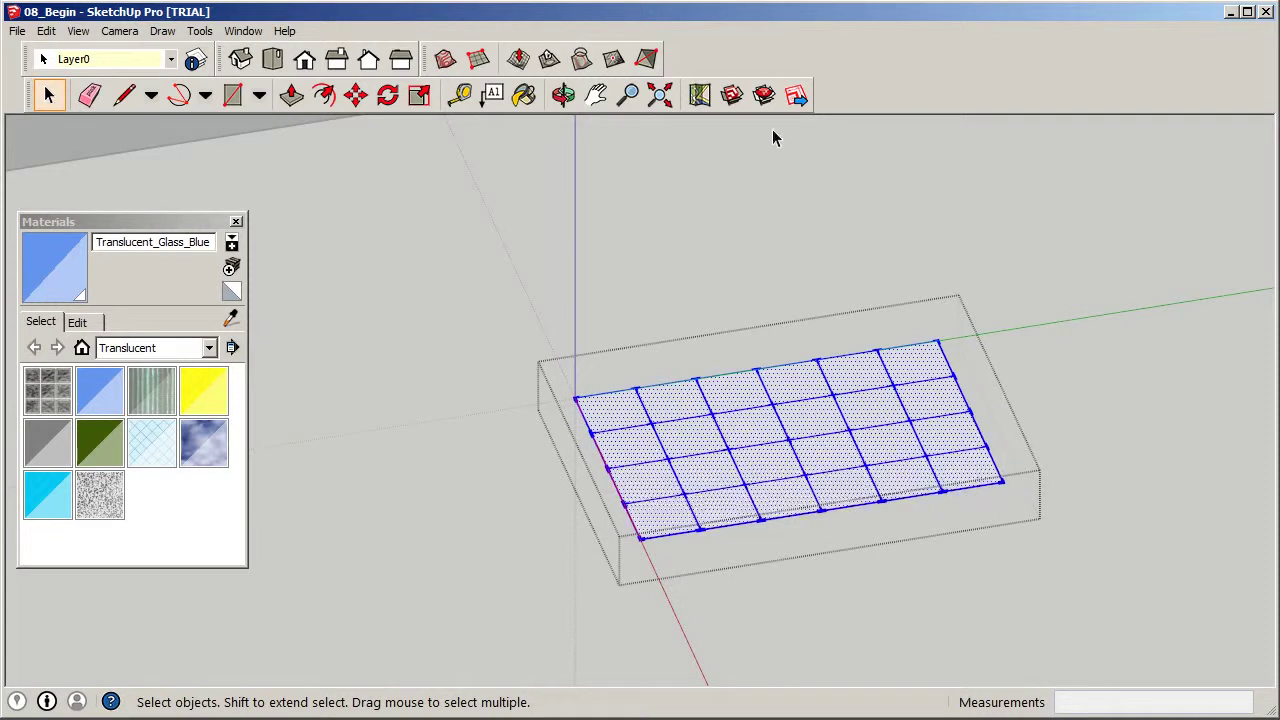
{"action": "left_click", "coordinate": [617, 59]}
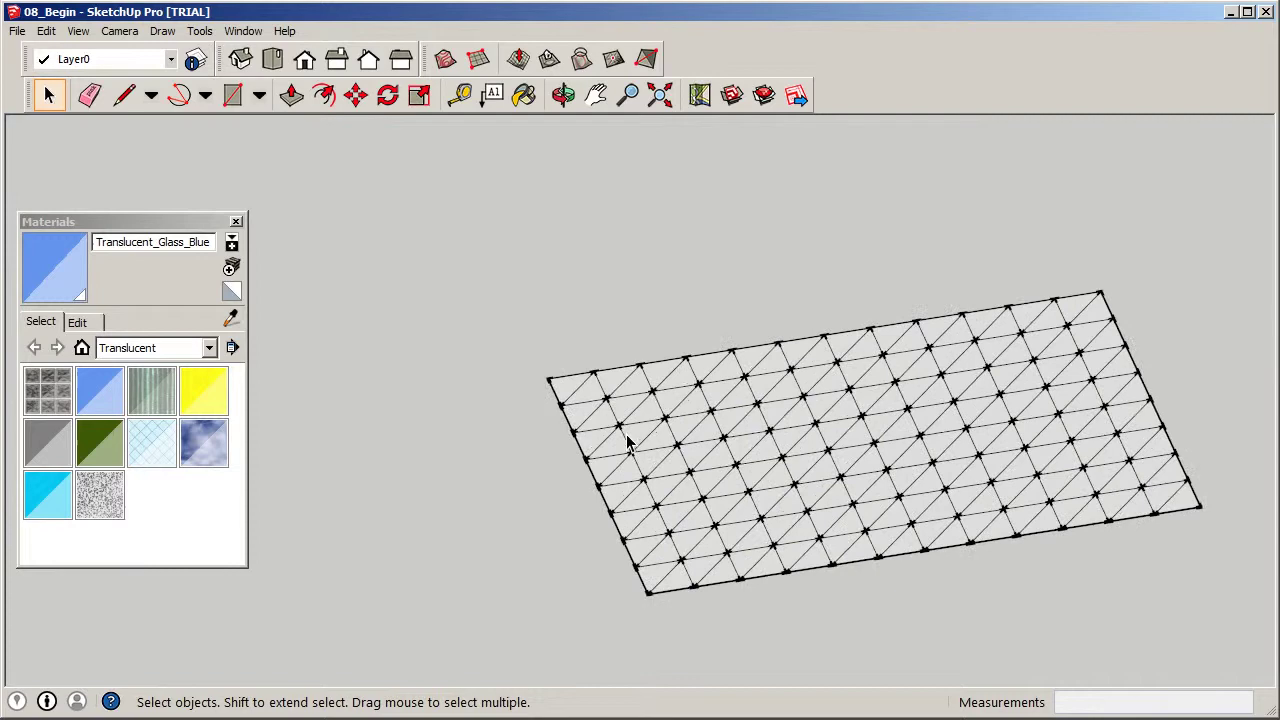
Examine the grid mesh up close and in relation to the other objects in the model.
{"action": "scroll", "coordinate": [628, 443], "scroll_direction": "up", "scroll_amount": 2}
{"action": "scroll", "coordinate": [663, 374], "scroll_direction": "down", "scroll_amount": 3}
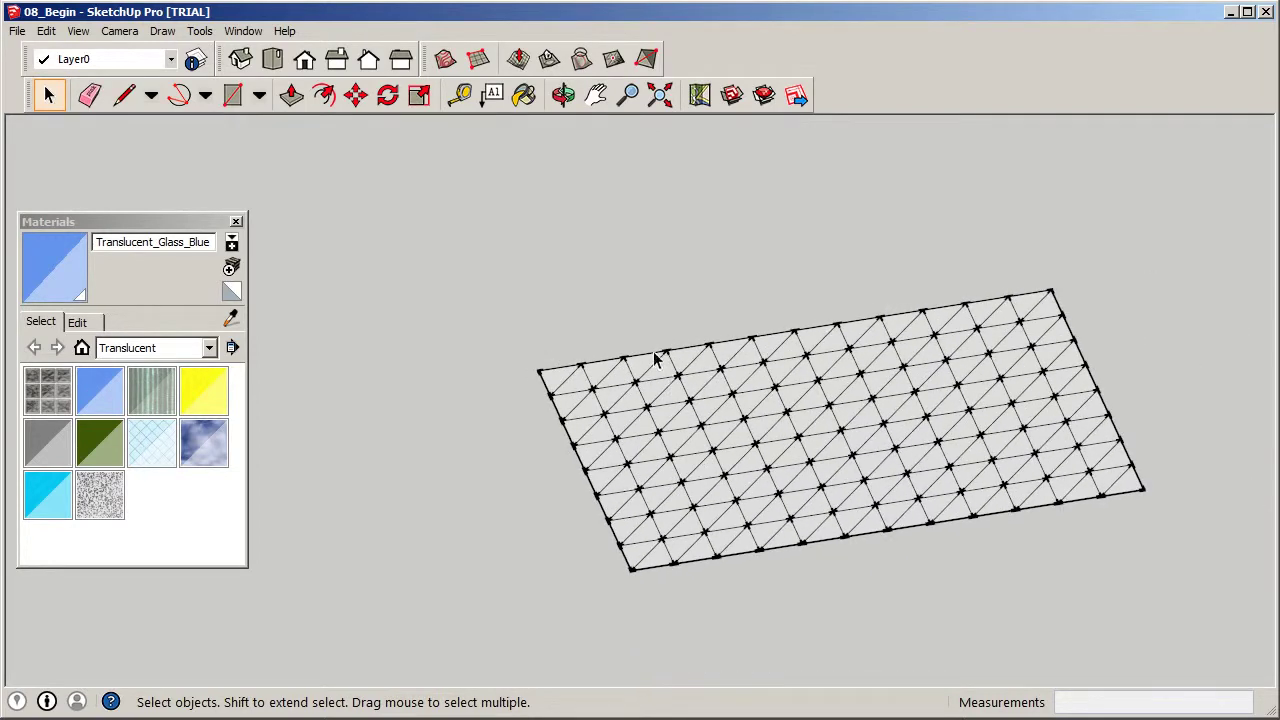
{"action": "scroll", "coordinate": [651, 529], "scroll_direction": "up", "scroll_amount": 1}
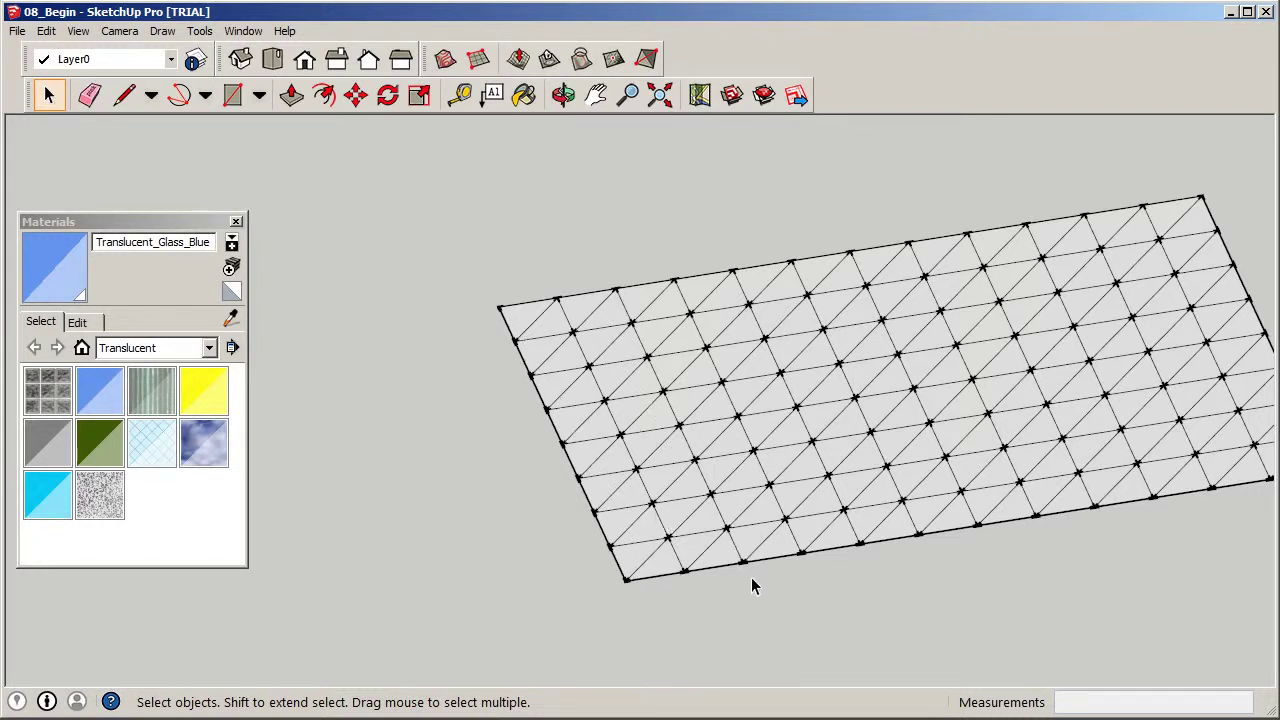
{"action": "scroll", "coordinate": [600, 518], "scroll_direction": "down", "scroll_amount": 2}
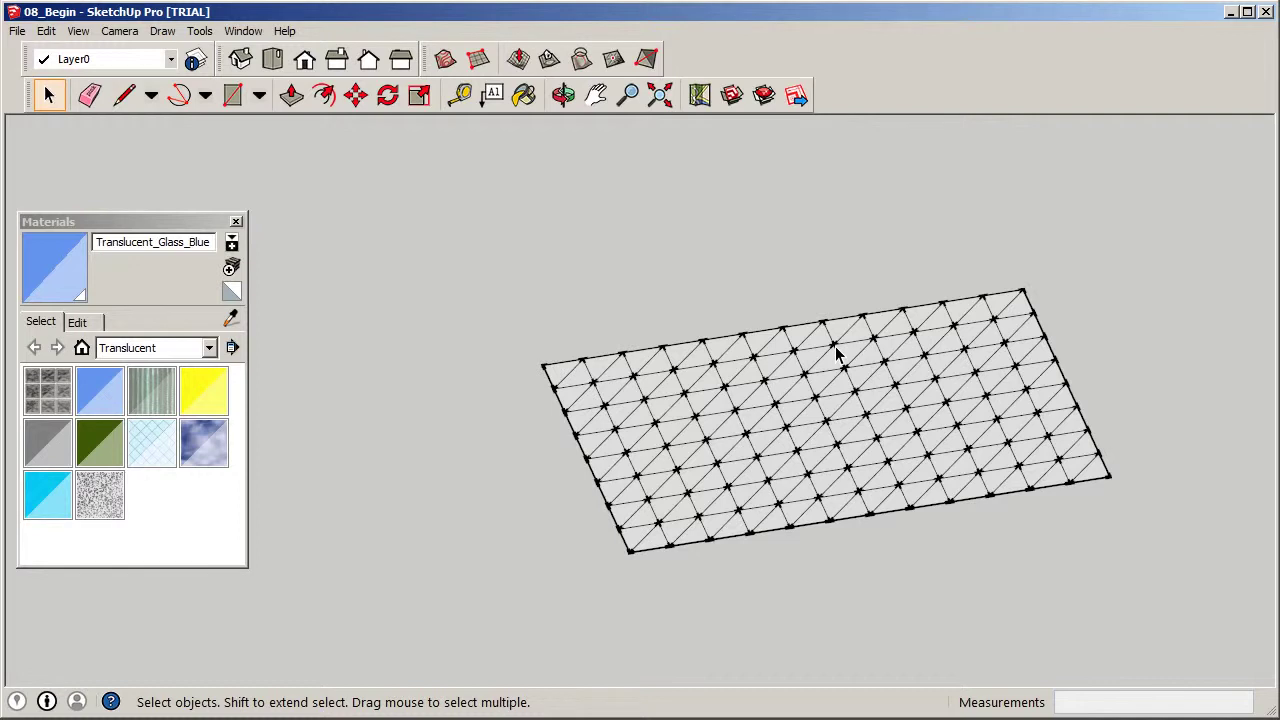
{"action": "key", "text": "space"}
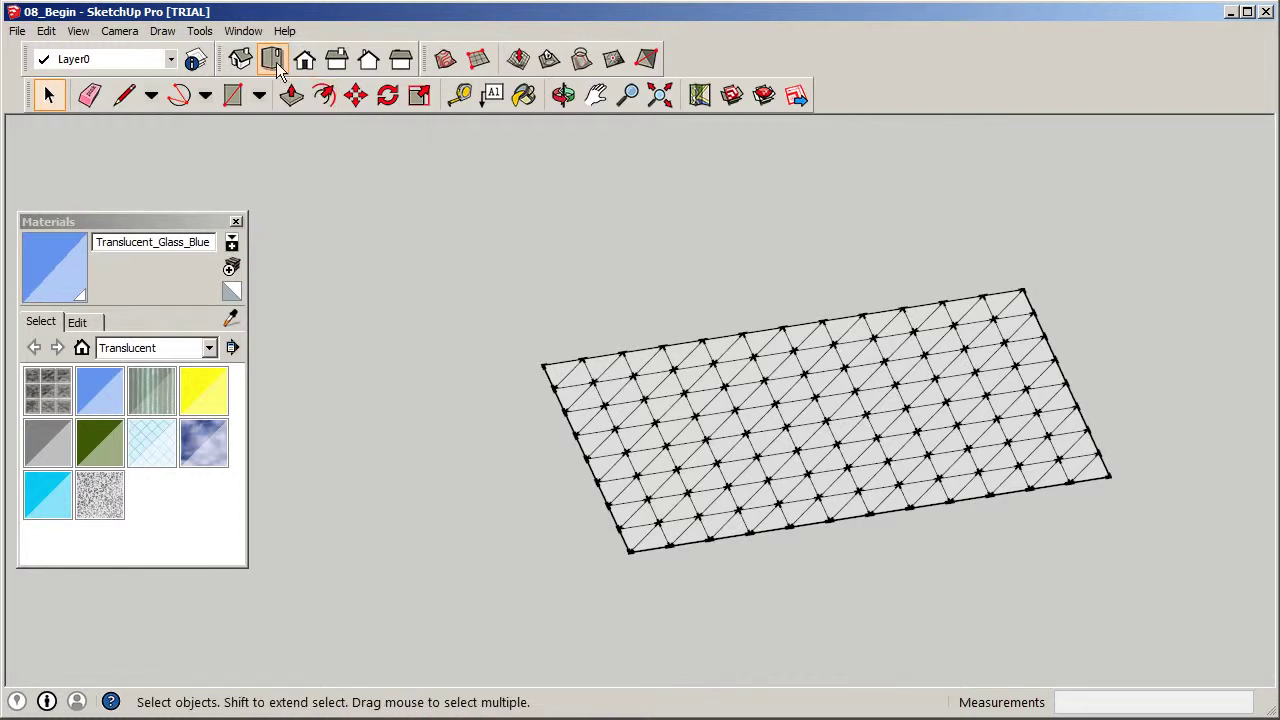
{"action": "scroll", "coordinate": [972, 482], "scroll_direction": "down", "scroll_amount": 3}
{"action": "scroll", "coordinate": [933, 505], "scroll_direction": "down", "scroll_amount": 4}
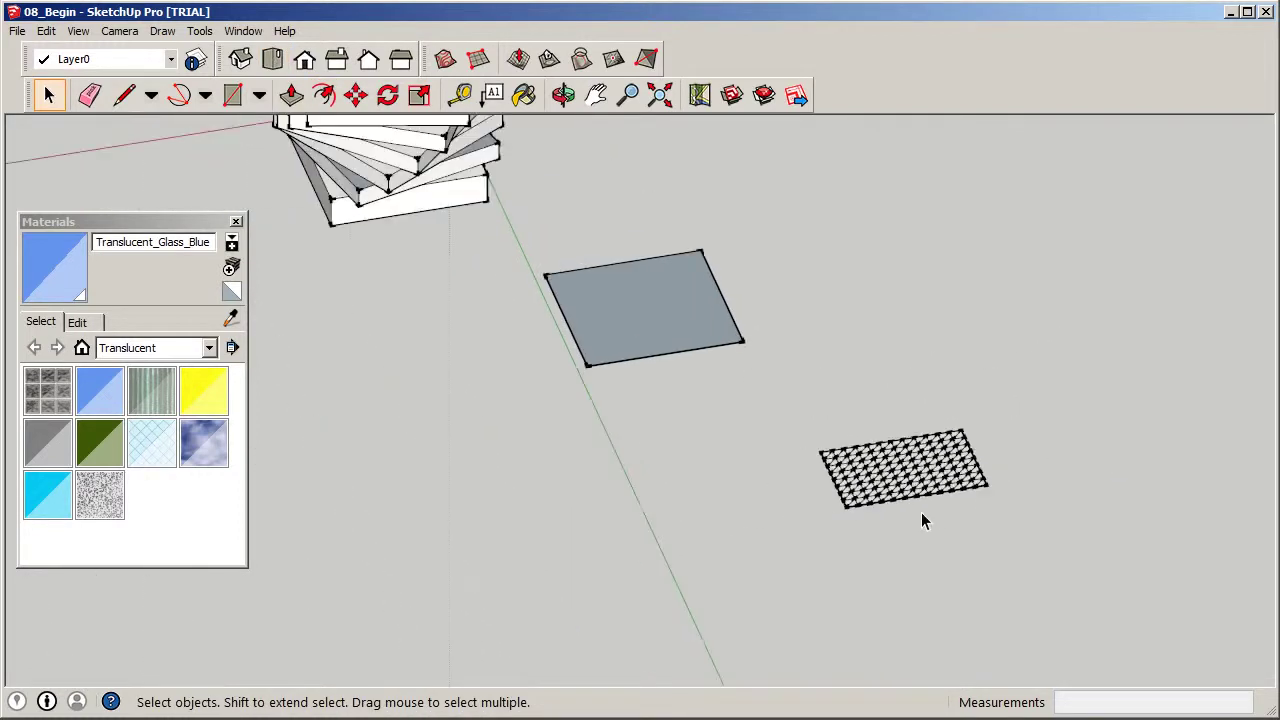
{"action": "scroll", "coordinate": [880, 500], "scroll_direction": "down", "scroll_amount": 2}
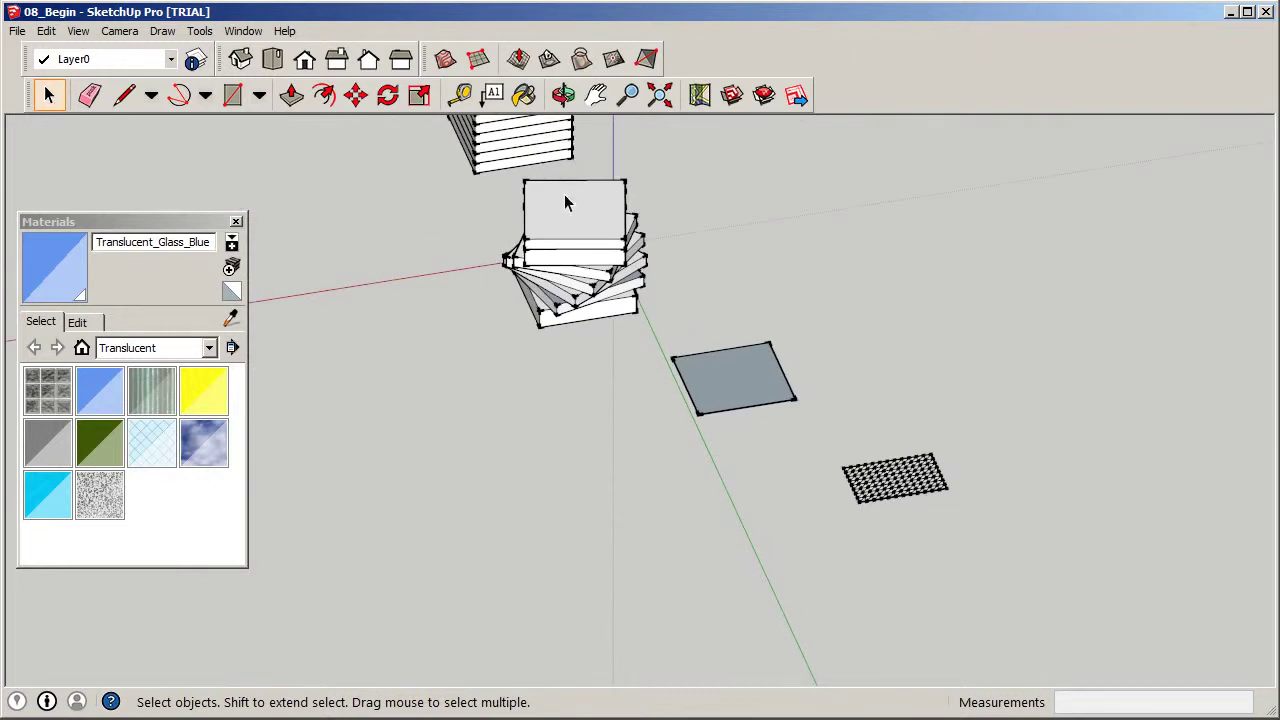
{"action": "scroll", "coordinate": [930, 512], "scroll_direction": "up", "scroll_amount": 5}
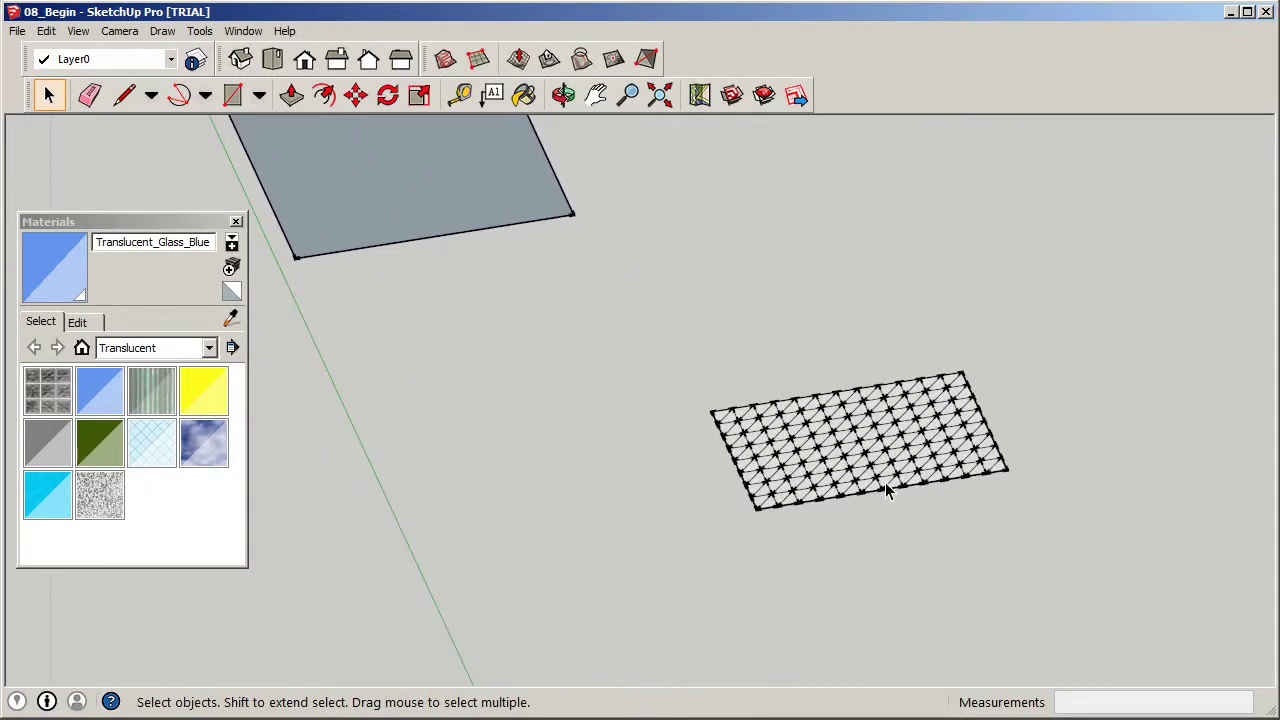
{"action": "scroll", "coordinate": [887, 470], "scroll_direction": "up", "scroll_amount": 2}
{"action": "scroll", "coordinate": [887, 470], "scroll_direction": "up", "scroll_amount": 1}
{"action": "scroll", "coordinate": [729, 491], "scroll_direction": "up", "scroll_amount": 2}
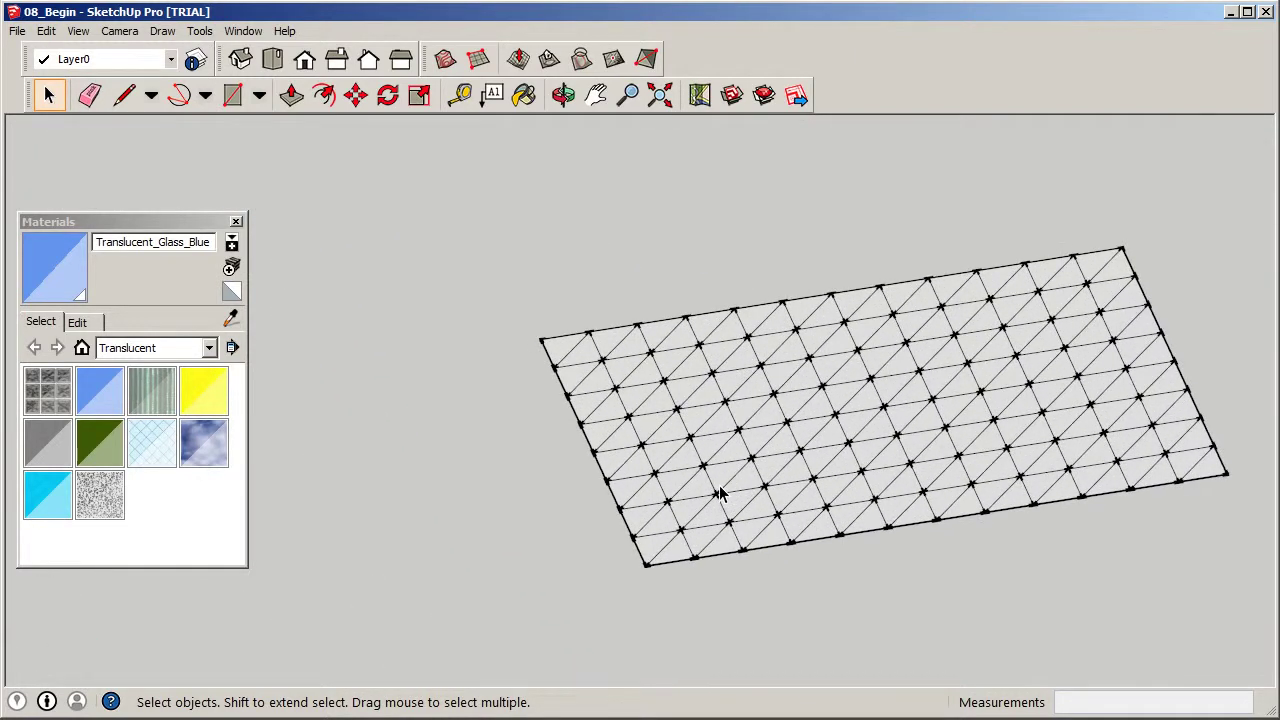
In Top view, open the grid mesh group and erase everything except the single column of cells farthest from the red axis.
{"action": "middle_click_drag", "start_coordinate": [900, 340], "coordinate": [749, 471]}
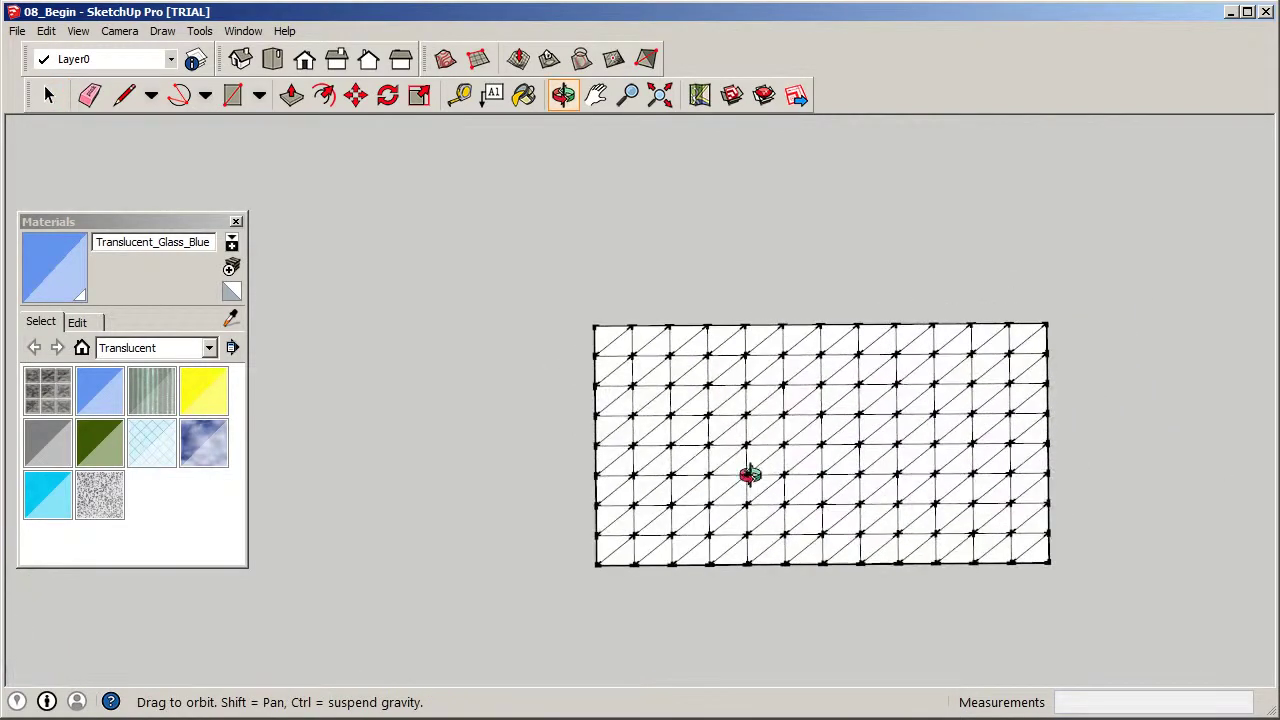
{"action": "left_click", "coordinate": [267, 62]}
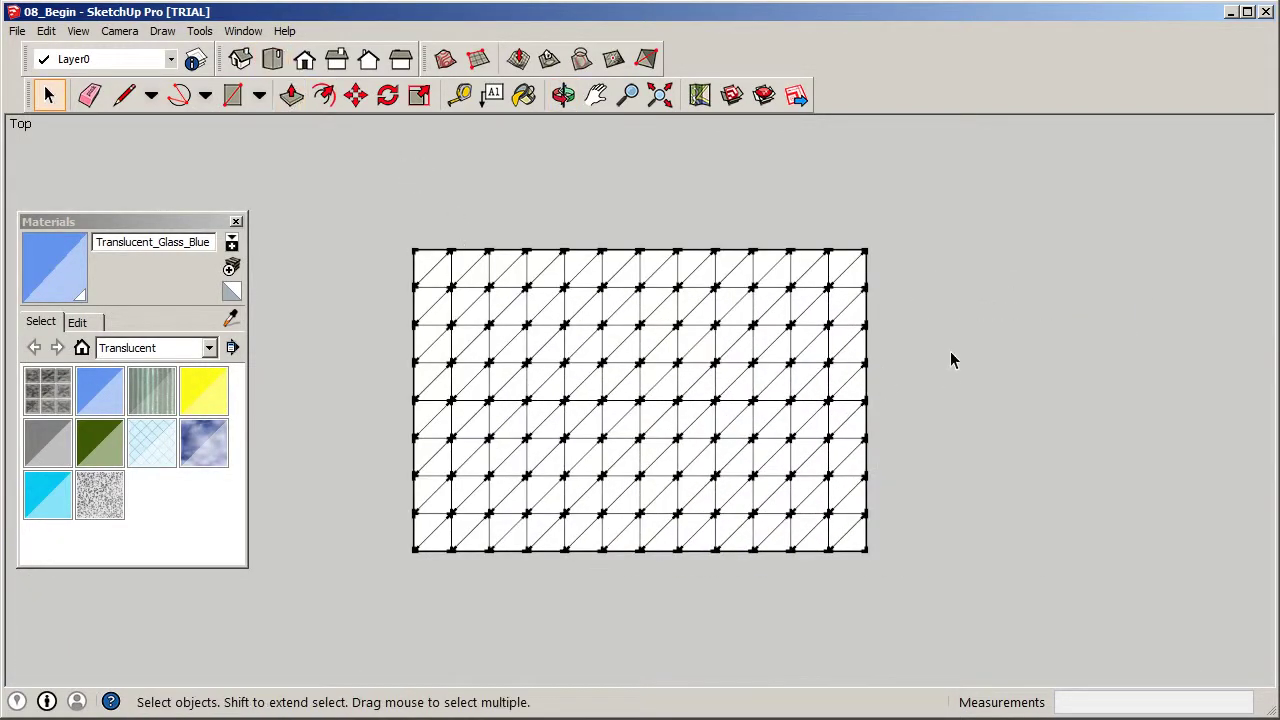
{"action": "scroll", "coordinate": [947, 369], "scroll_direction": "down", "scroll_amount": 1}
{"action": "middle_click_drag", "start_coordinate": [820, 388], "coordinate": [497, 203]}
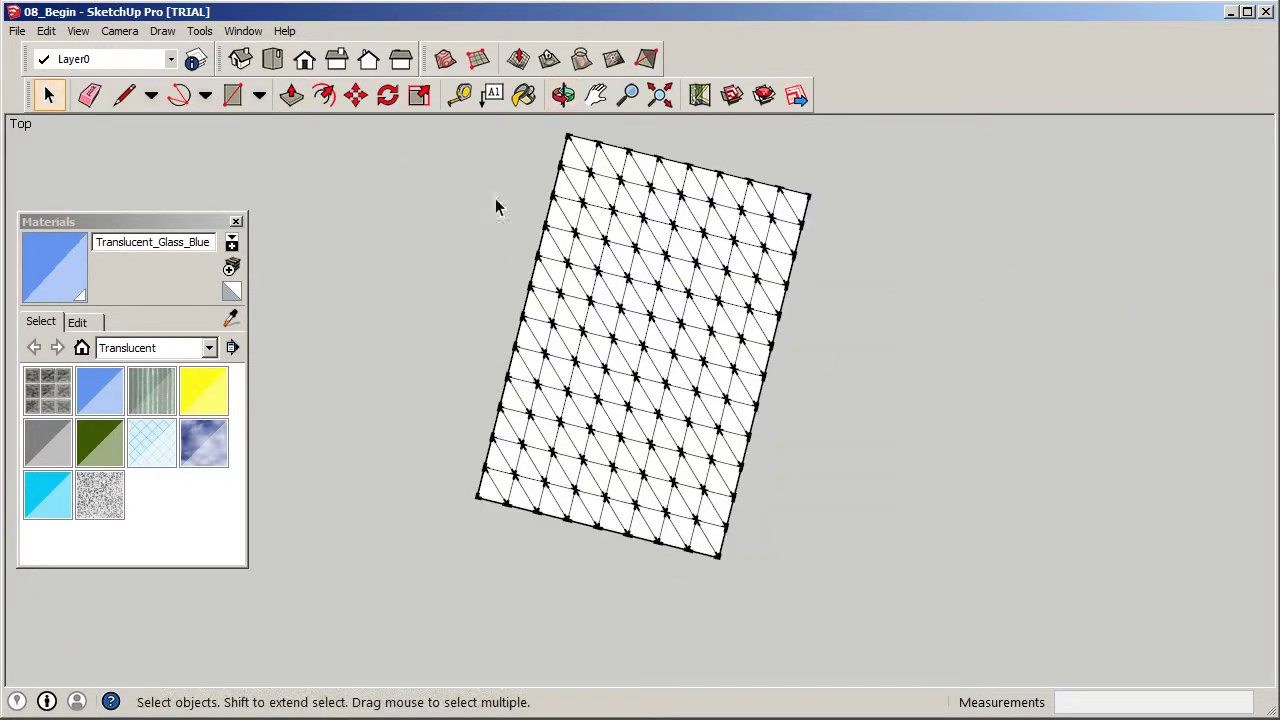
{"action": "left_click", "coordinate": [273, 61]}
{"action": "left_click", "coordinate": [538, 302]}
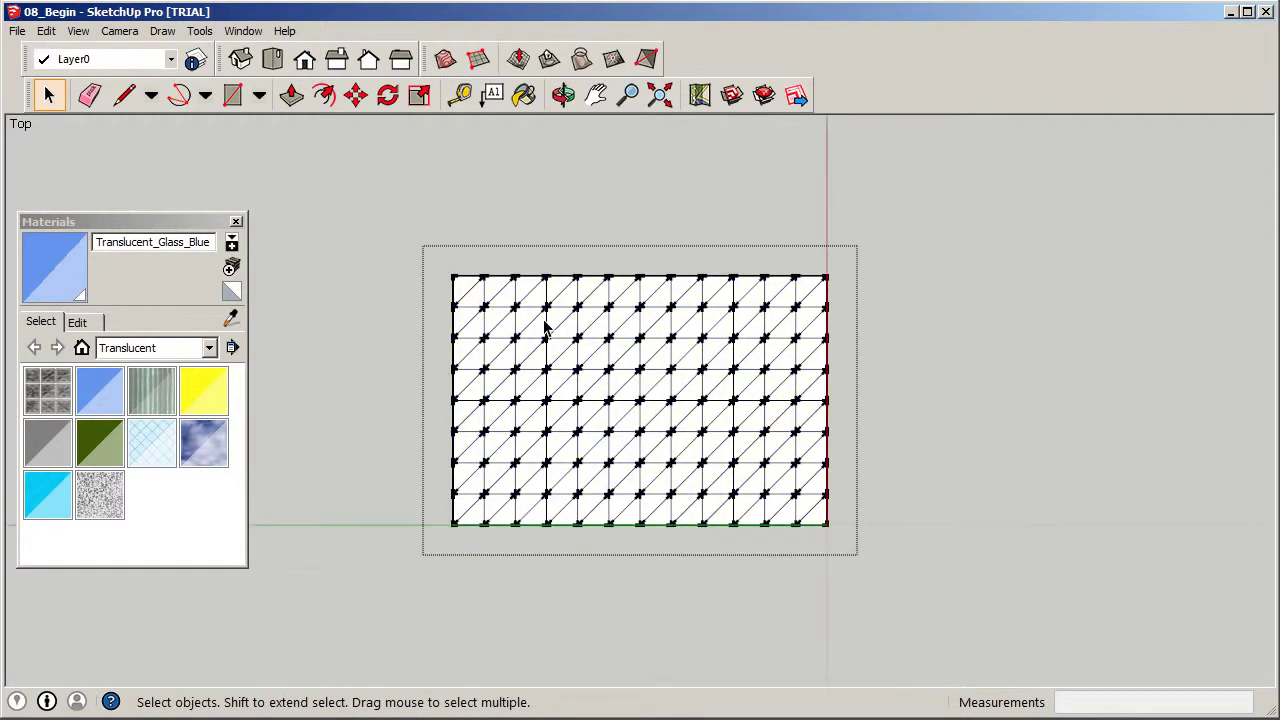
{"action": "left_click", "coordinate": [899, 222]}
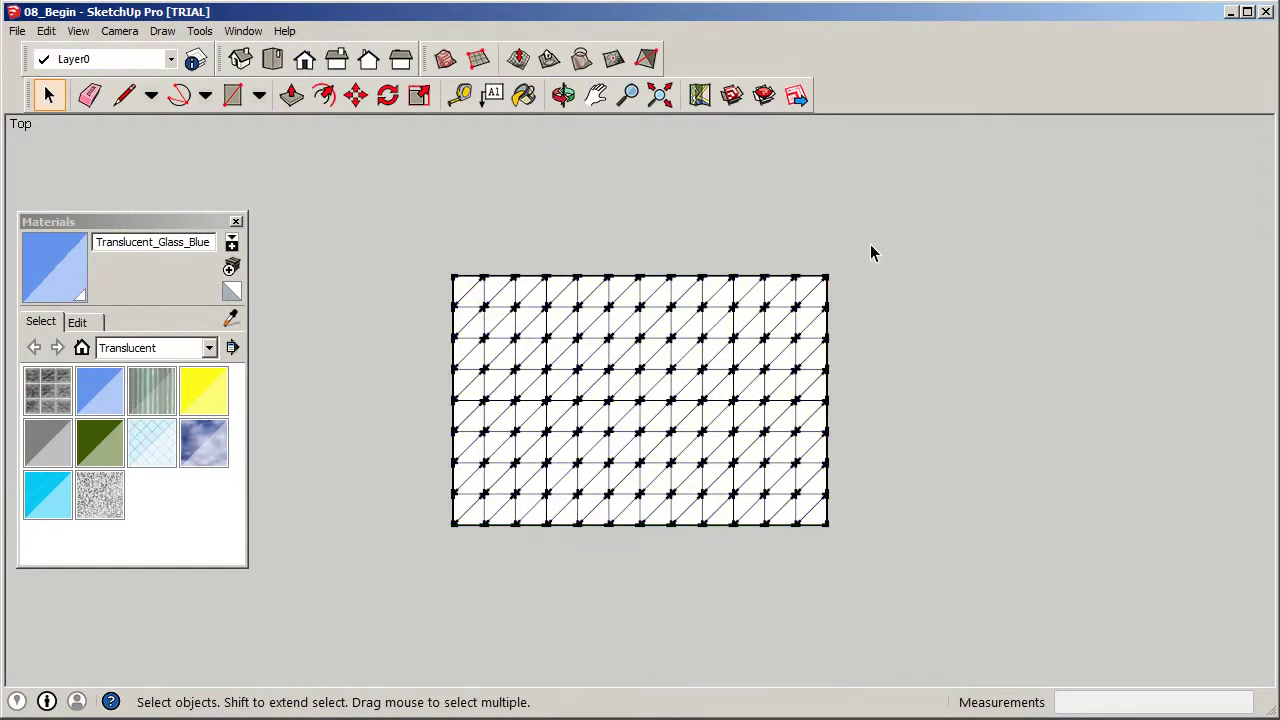
{"action": "double_click", "coordinate": [705, 348]}
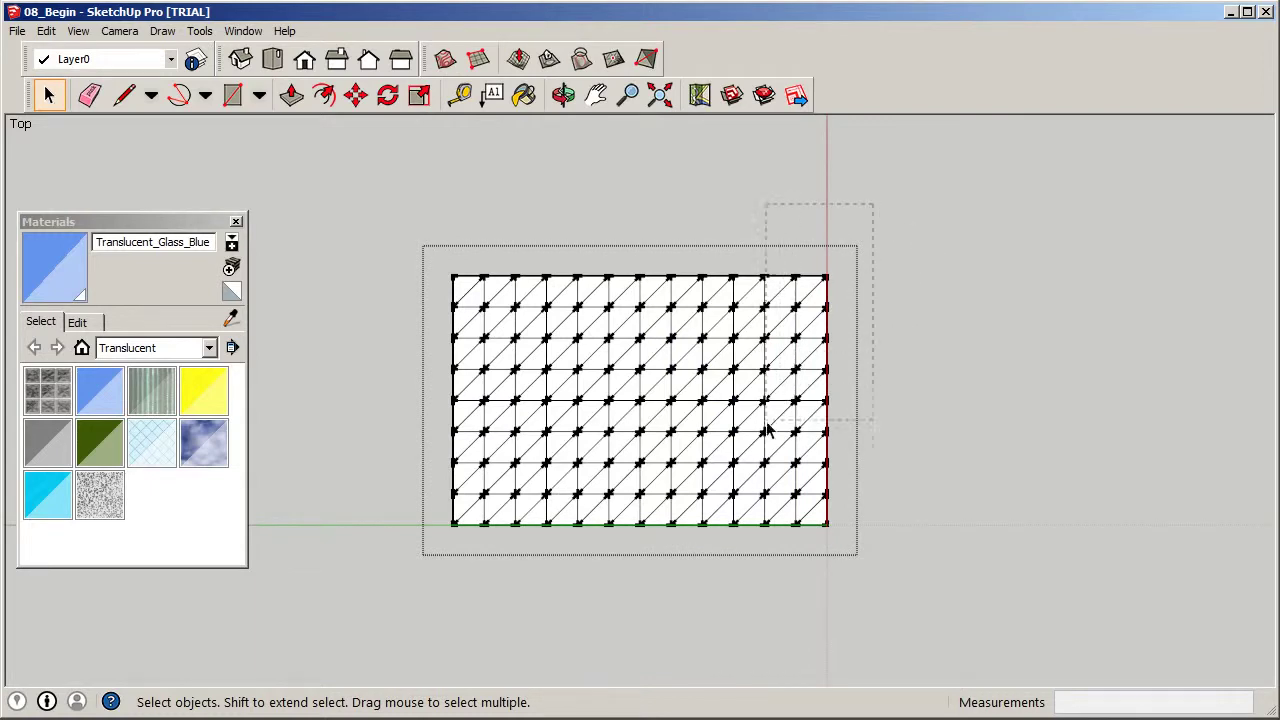
{"action": "left_click_drag", "start_coordinate": [505, 590], "coordinate": [494, 594]}
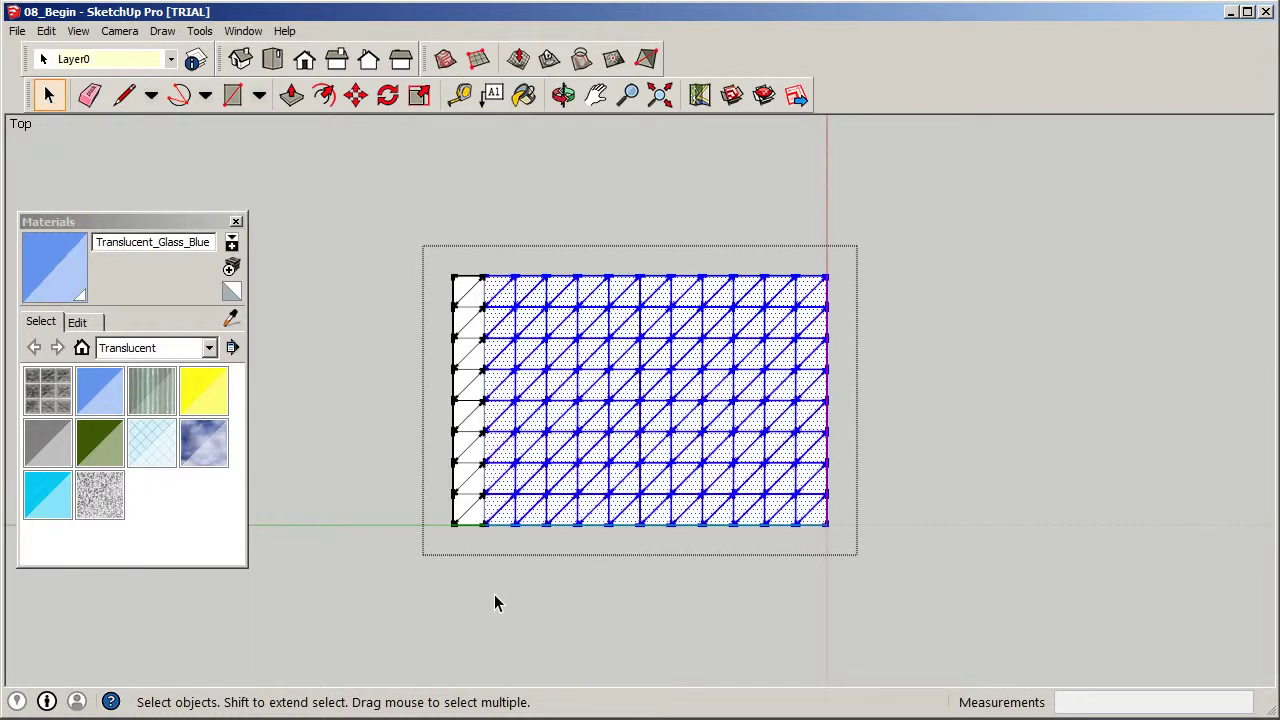
{"action": "right_click", "coordinate": [604, 373]}
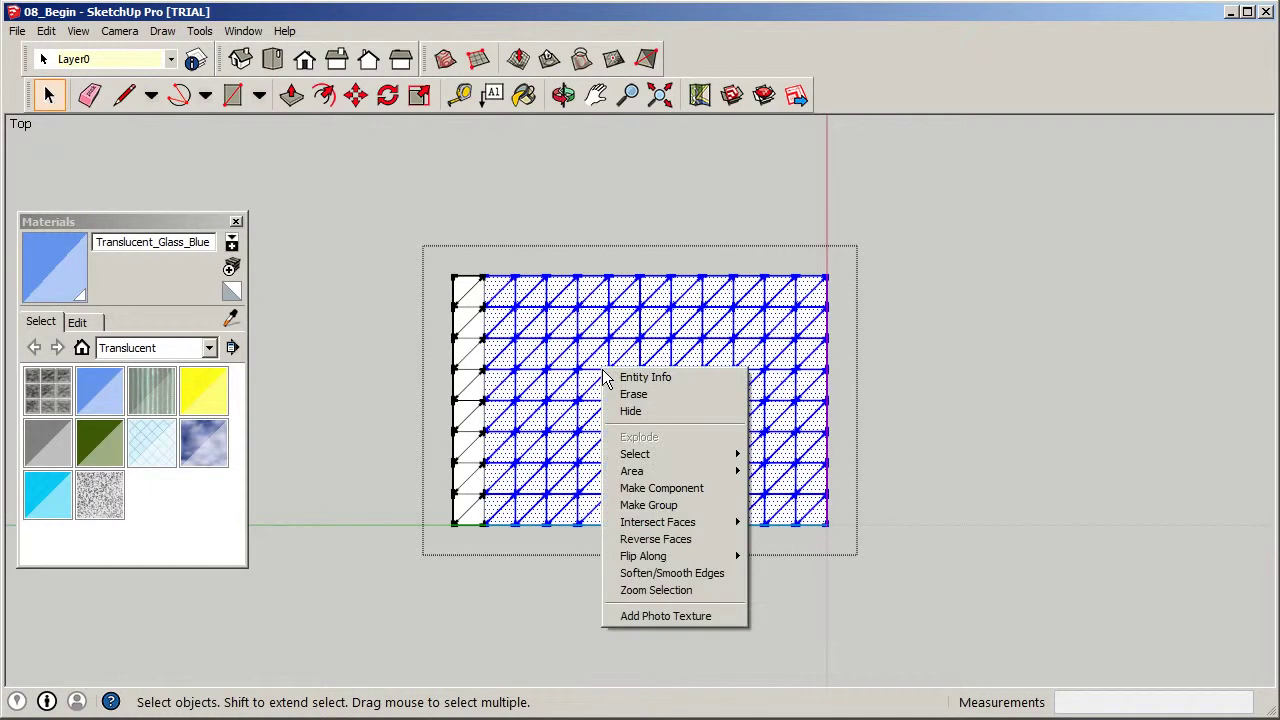
{"action": "left_click", "coordinate": [622, 394]}
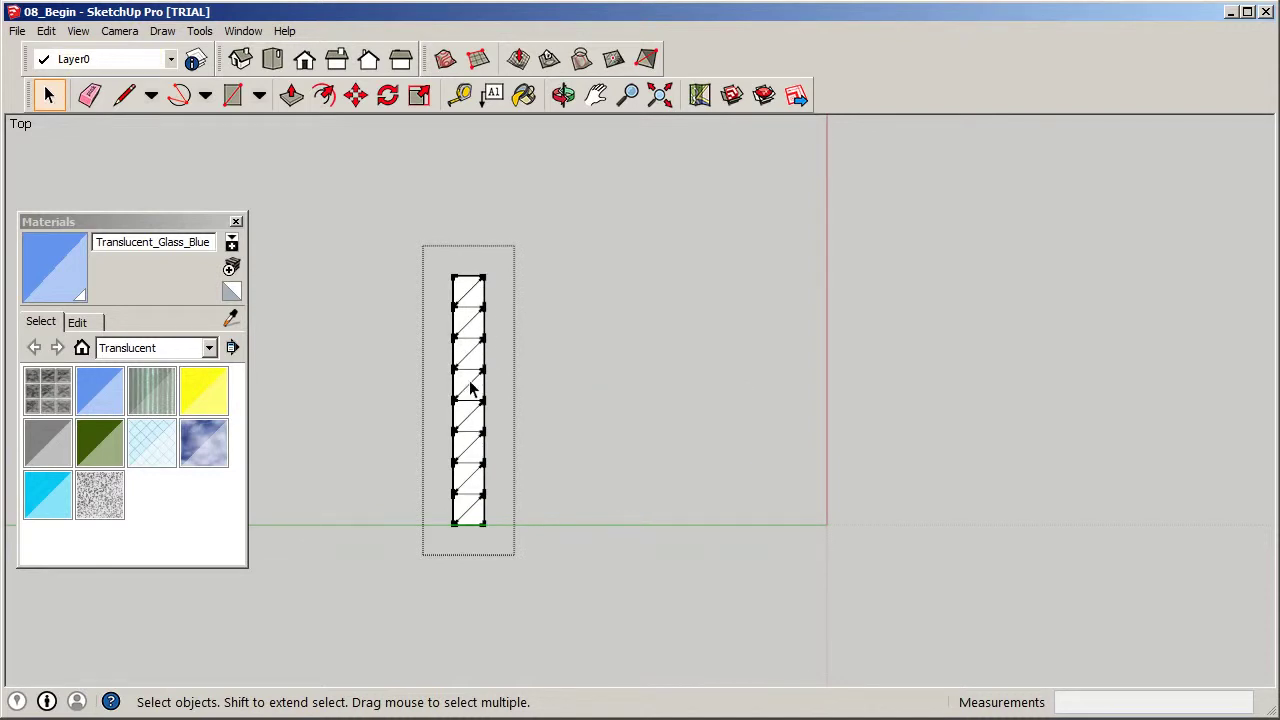
{"action": "middle_click_drag", "start_coordinate": [460, 343], "coordinate": [537, 346]}
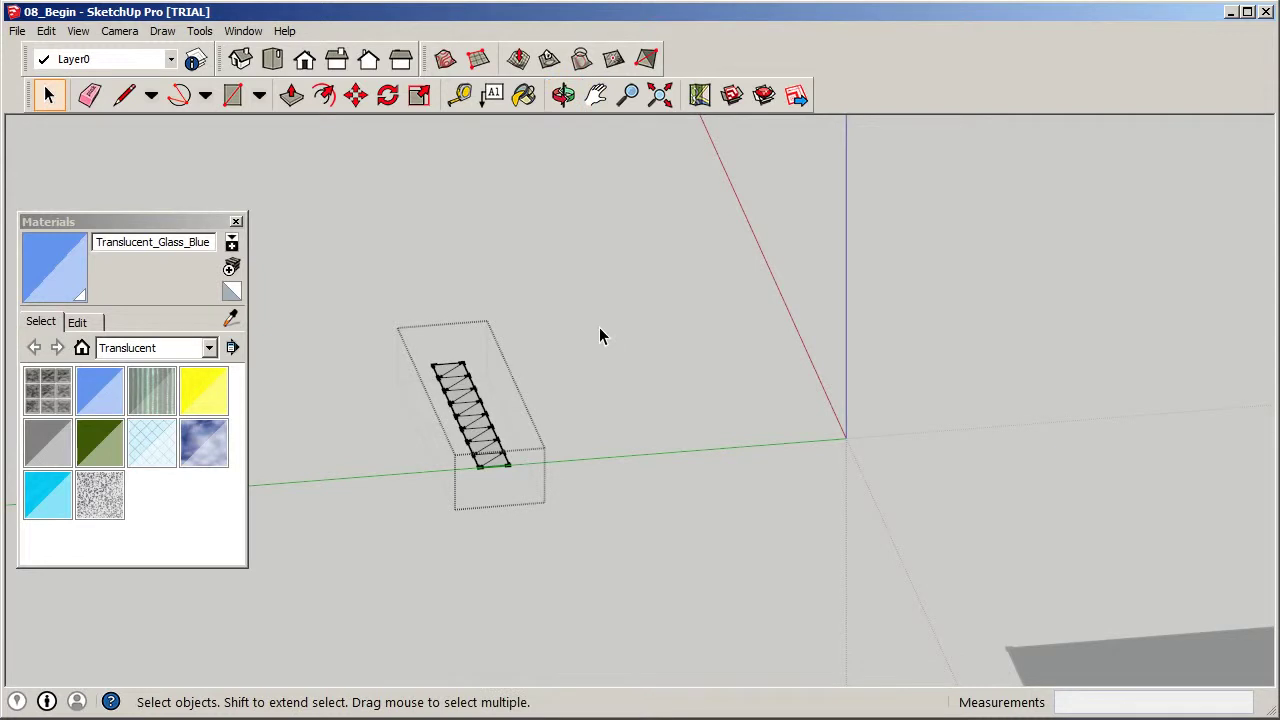
{"action": "scroll", "coordinate": [457, 465], "scroll_direction": "up", "scroll_amount": 3}
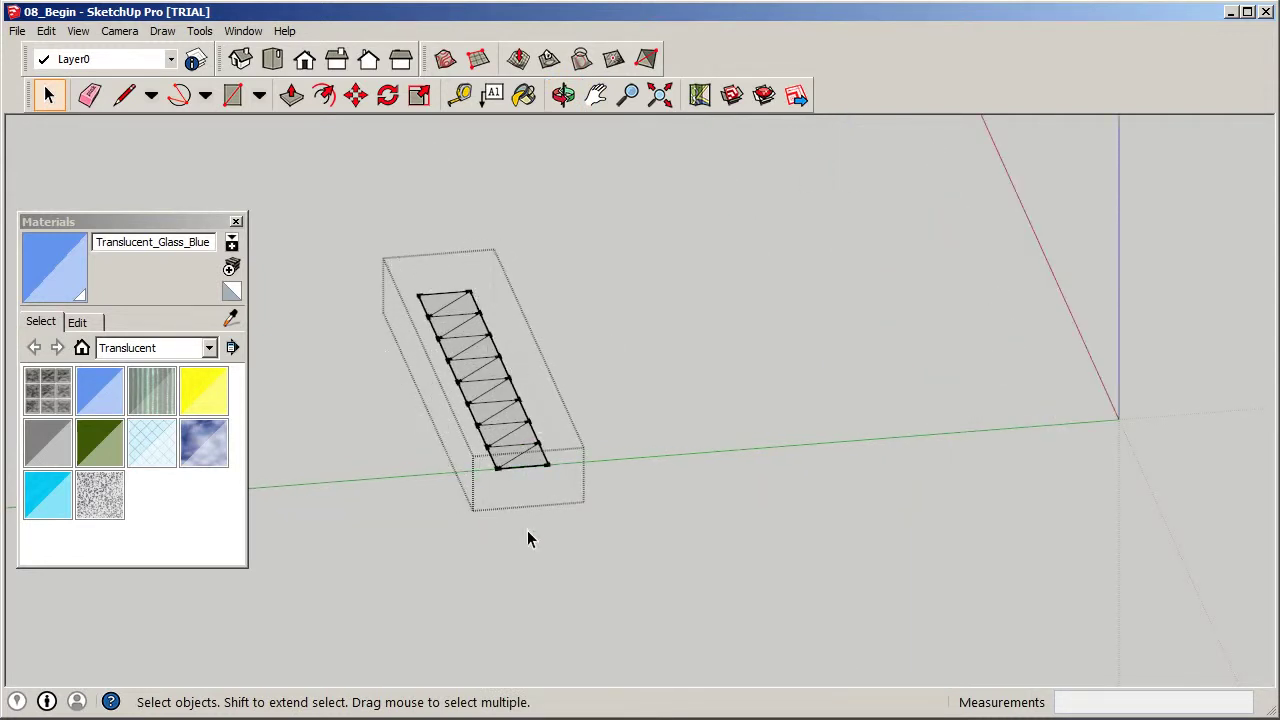
{"action": "scroll", "coordinate": [496, 473], "scroll_direction": "up", "scroll_amount": 1}
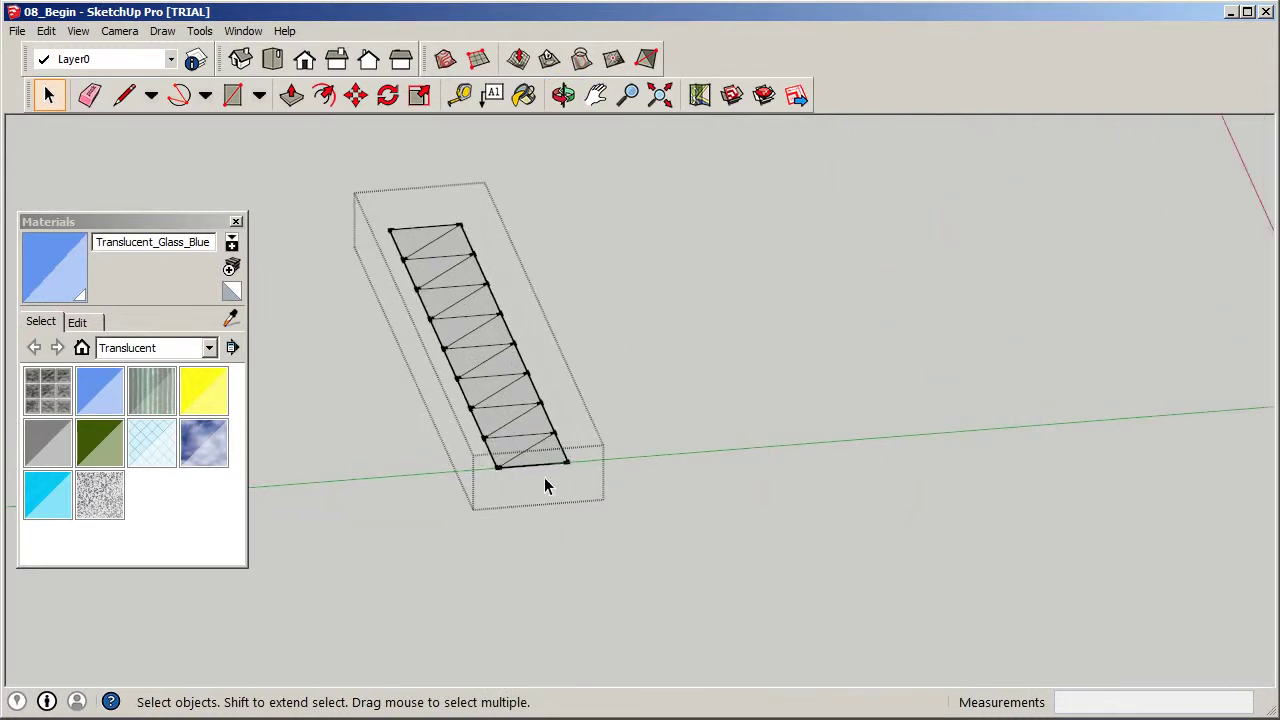
{"action": "left_click", "coordinate": [387, 102]}
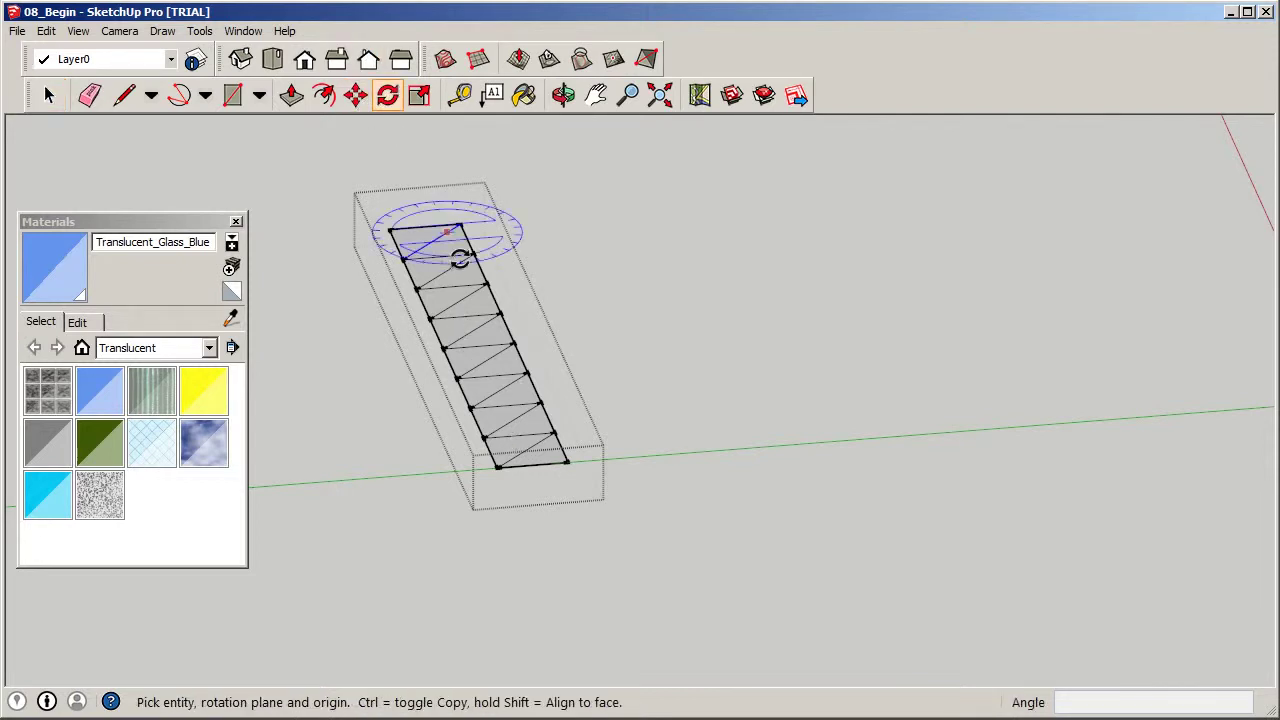
{"action": "left_click", "coordinate": [501, 467]}
{"action": "left_click_drag", "start_coordinate": [501, 467], "coordinate": [391, 230]}
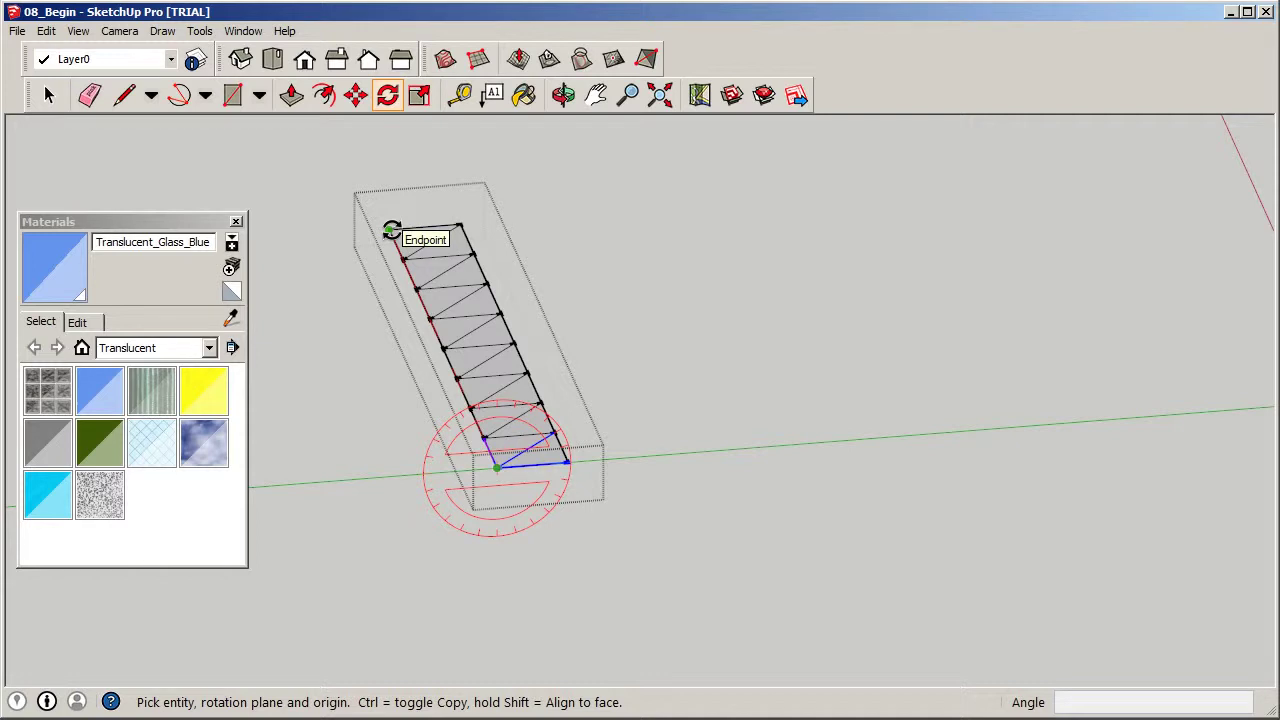
{"action": "left_click_drag", "start_coordinate": [391, 230], "coordinate": [391, 230]}
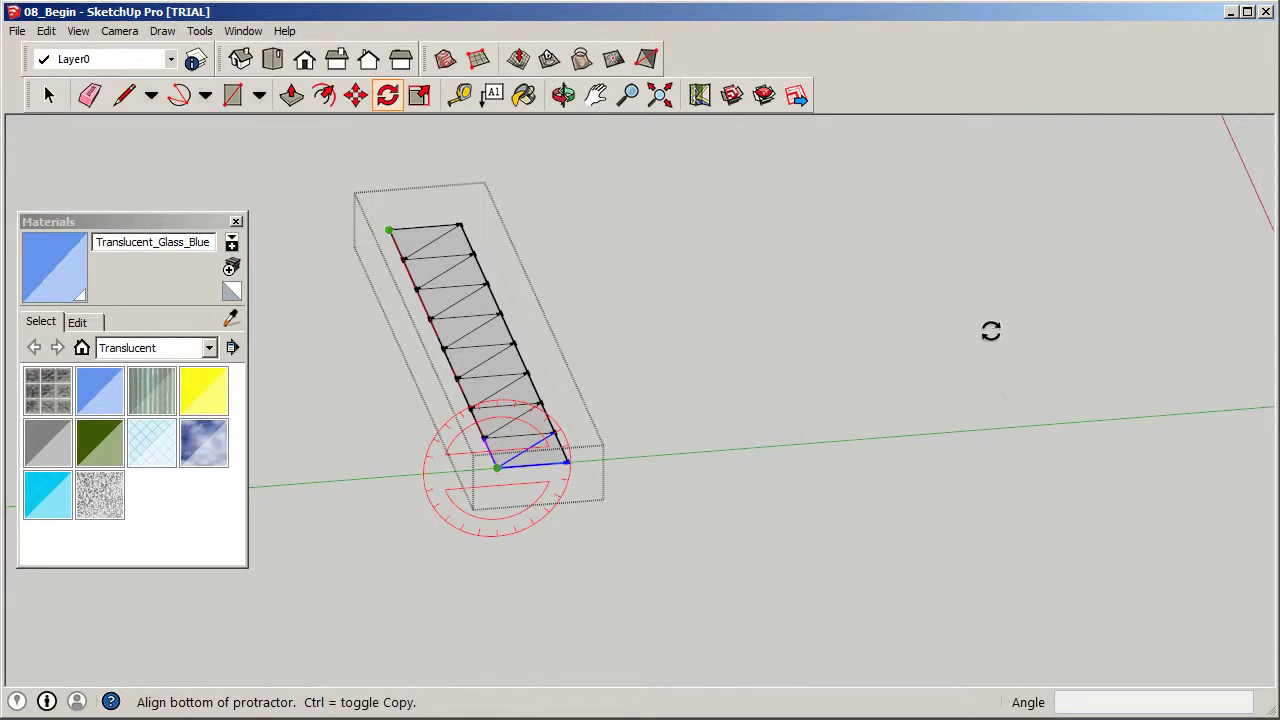
{"action": "key", "text": "Escape"}
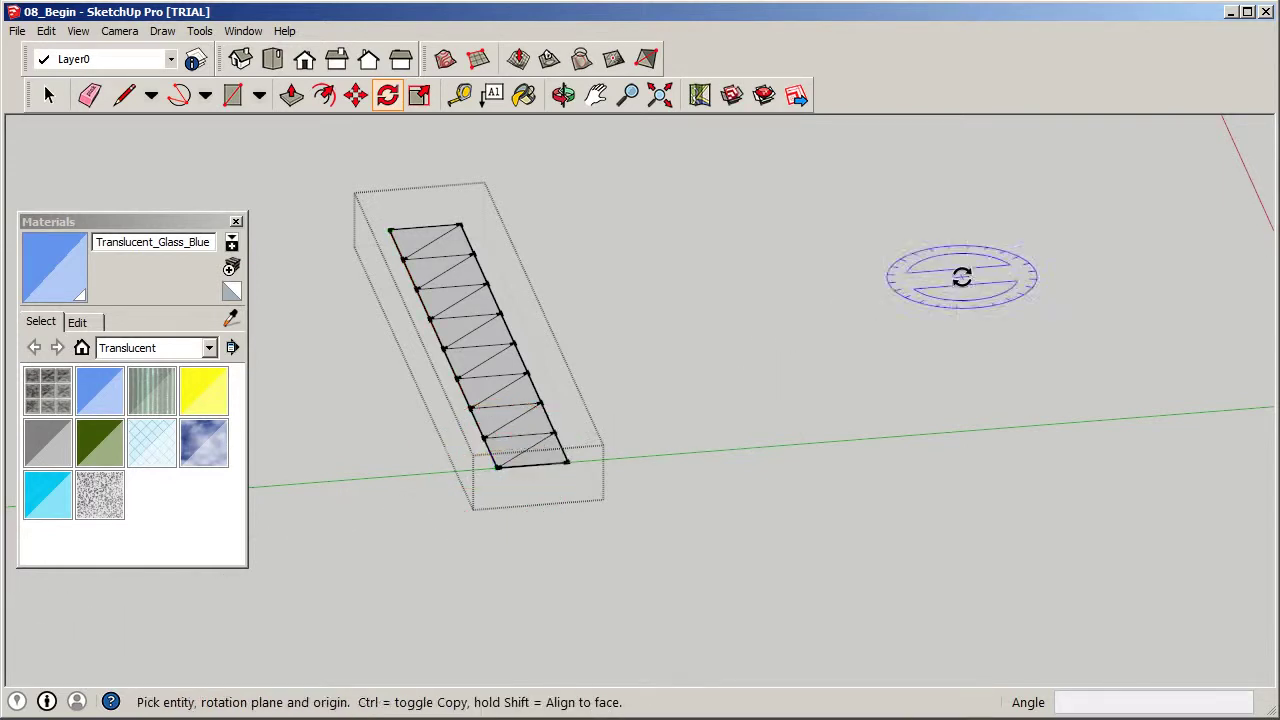
Close the mesh group, select the whole remaining strip and tilt it upward about its long edge with Rotate.
{"action": "left_click", "coordinate": [48, 94]}
{"action": "left_click_drag", "start_coordinate": [320, 160], "coordinate": [716, 535]}
{"action": "triple_click", "coordinate": [541, 466]}
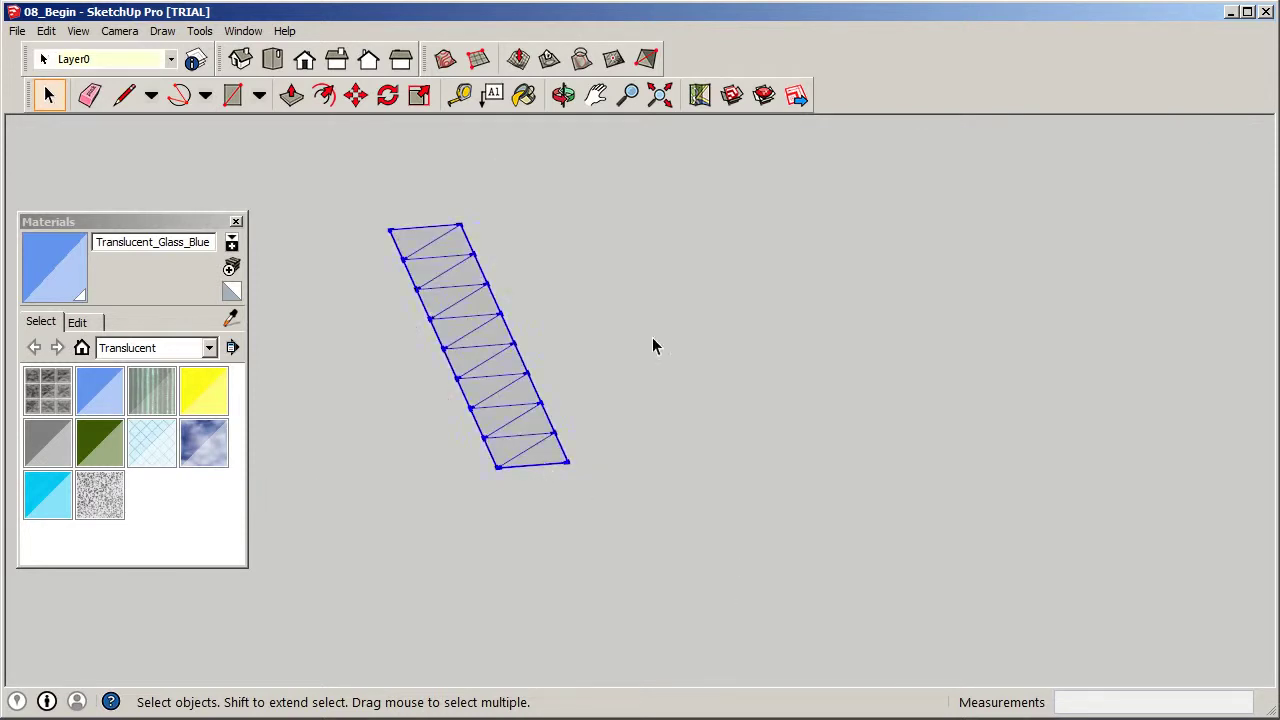
{"action": "left_click", "coordinate": [387, 94]}
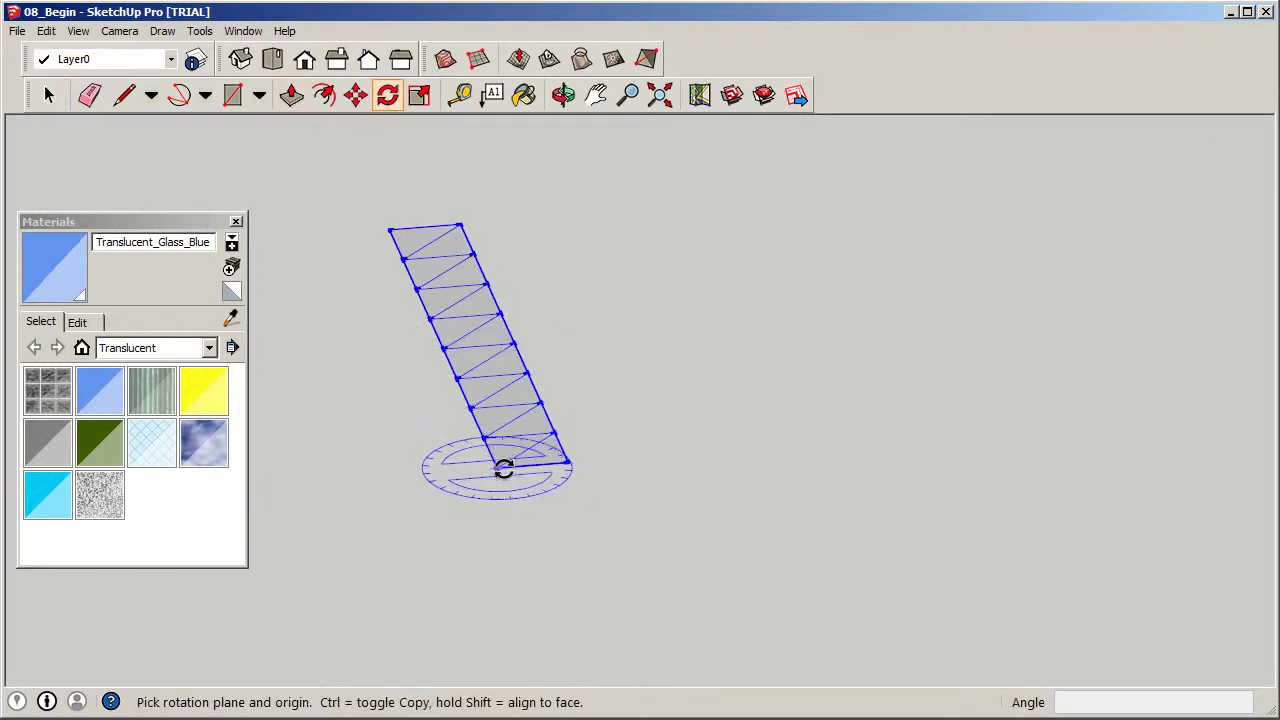
{"action": "left_click_drag", "start_coordinate": [497, 468], "coordinate": [576, 458]}
{"action": "left_click_drag", "start_coordinate": [443, 272], "coordinate": [393, 236]}
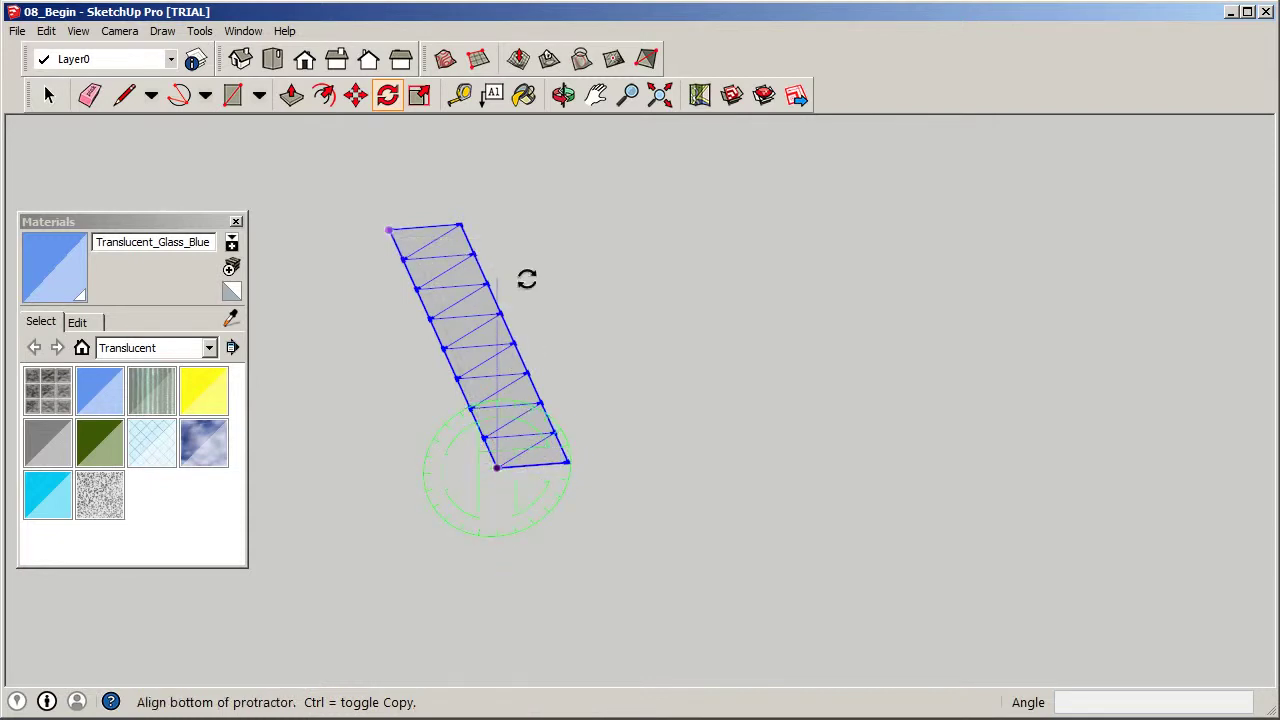
{"action": "left_click", "coordinate": [829, 373]}
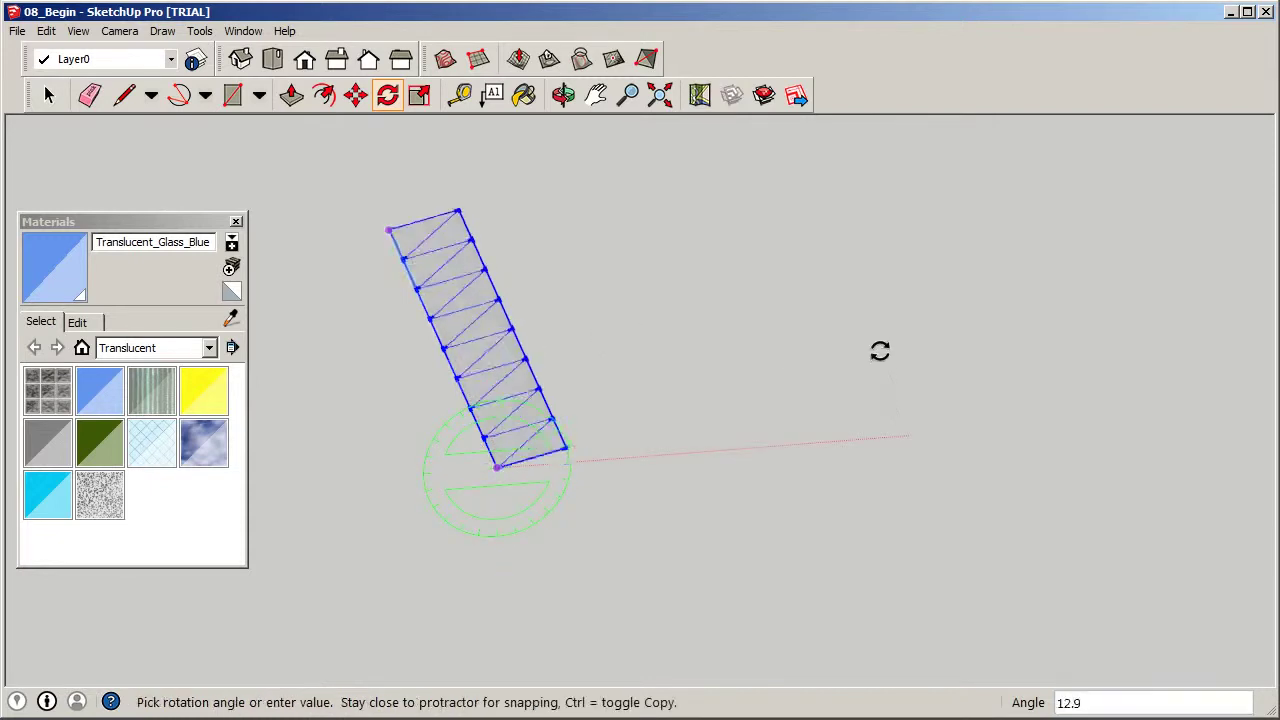
{"action": "left_click", "coordinate": [849, 297]}
{"action": "middle_click_drag", "start_coordinate": [849, 297], "coordinate": [743, 317]}
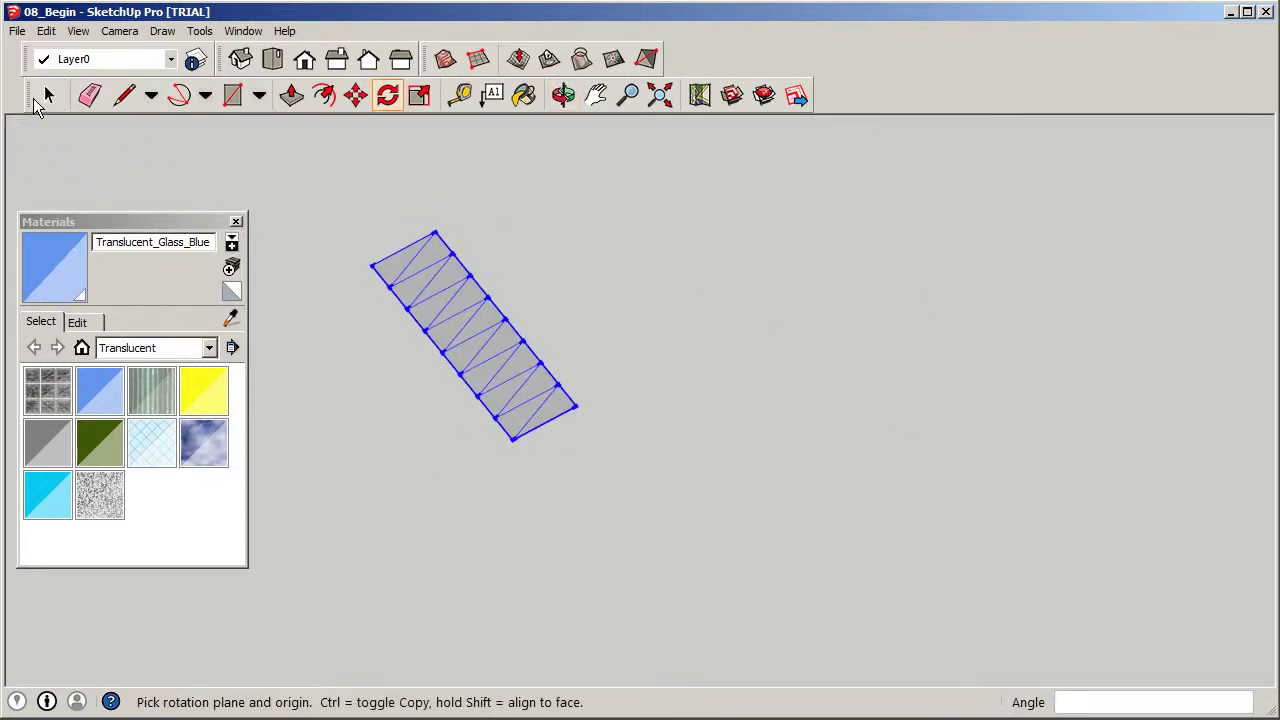
{"action": "left_click", "coordinate": [46, 95]}
Inspect the faces and diagonal edges of the tilted strip, and clear its selection.
{"action": "scroll", "coordinate": [662, 442], "scroll_direction": "down", "scroll_amount": 1}
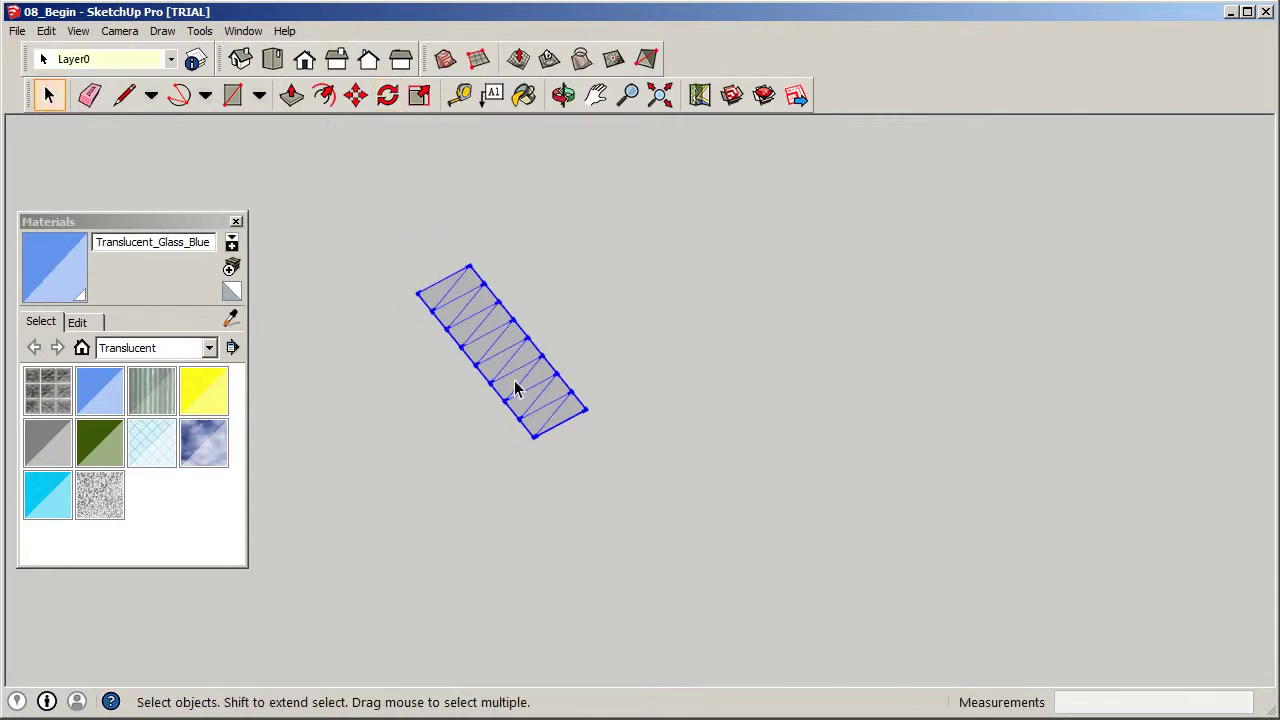
{"action": "scroll", "coordinate": [549, 403], "scroll_direction": "up", "scroll_amount": 2}
{"action": "scroll", "coordinate": [388, 284], "scroll_direction": "up", "scroll_amount": 1}
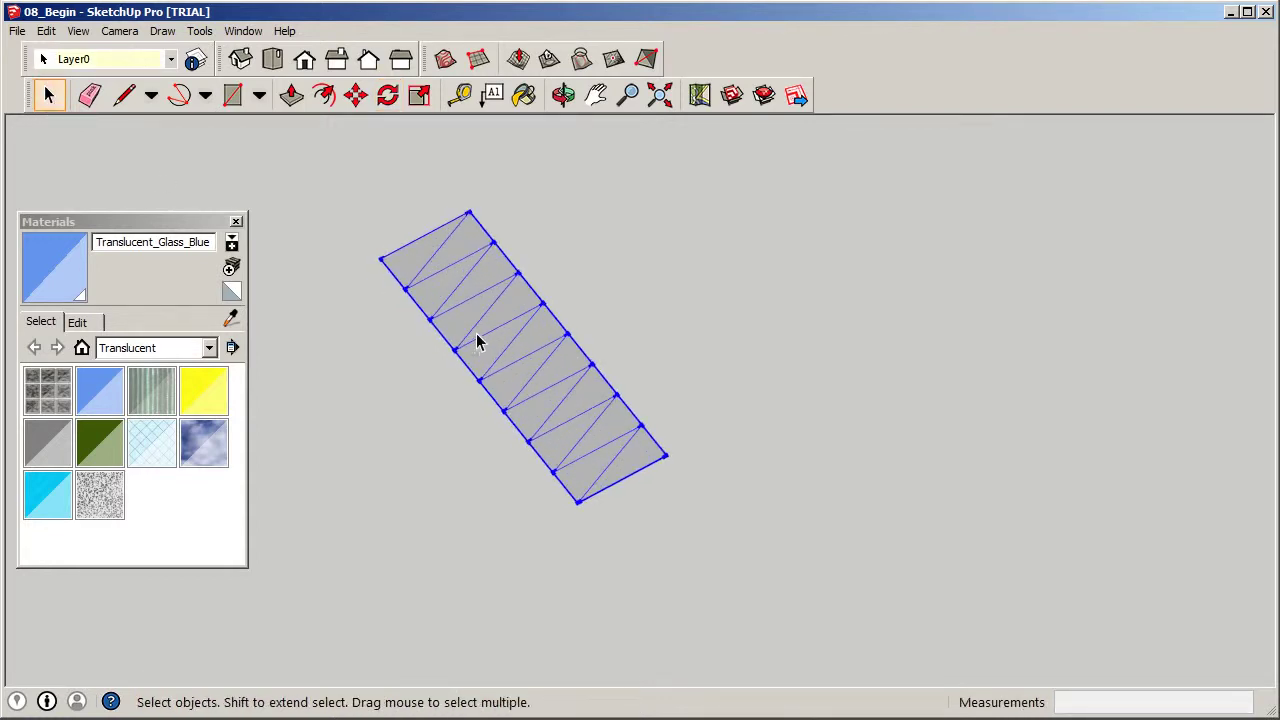
{"action": "scroll", "coordinate": [545, 418], "scroll_direction": "down", "scroll_amount": 1}
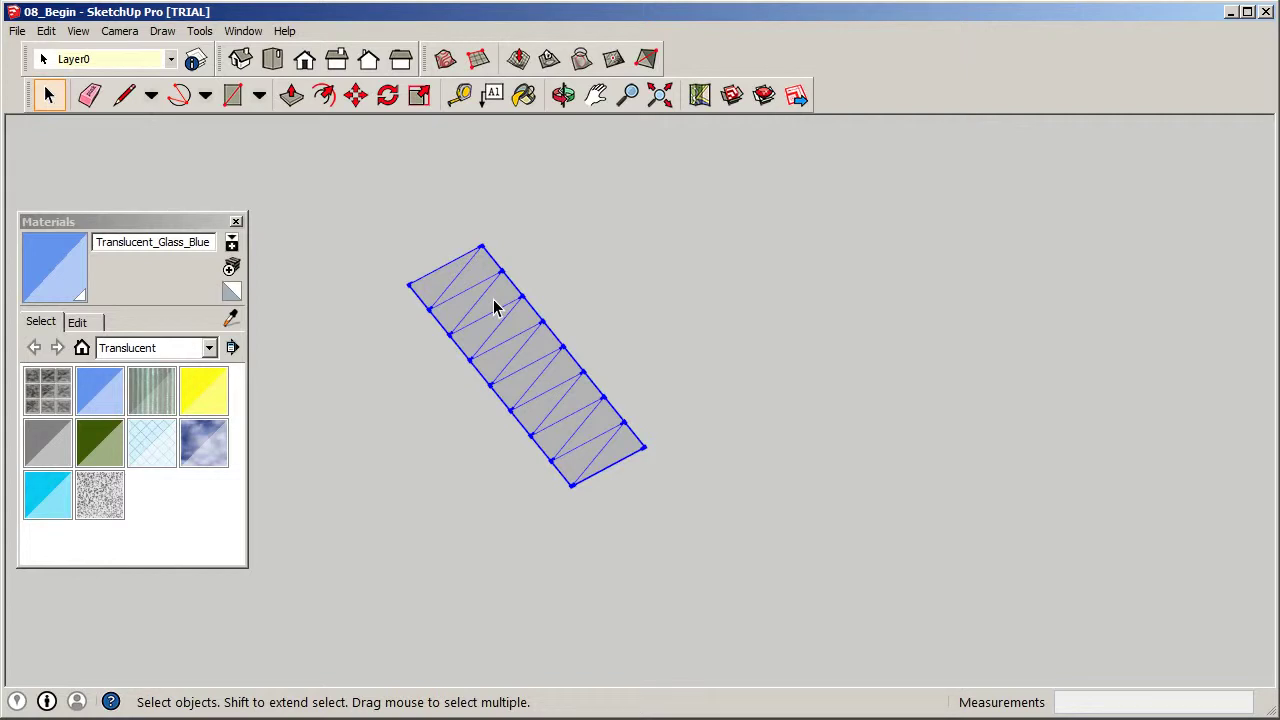
{"action": "scroll", "coordinate": [862, 478], "scroll_direction": "down", "scroll_amount": 1}
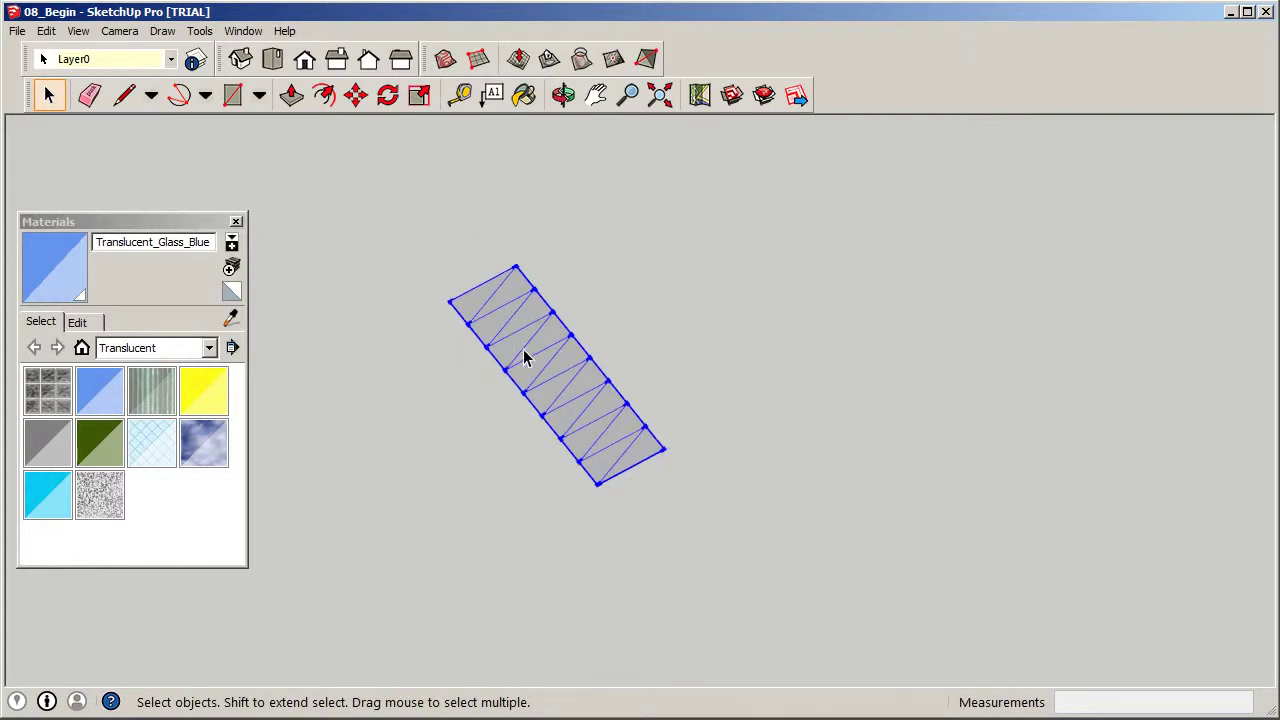
{"action": "middle_click_drag", "start_coordinate": [523, 354], "coordinate": [545, 362]}
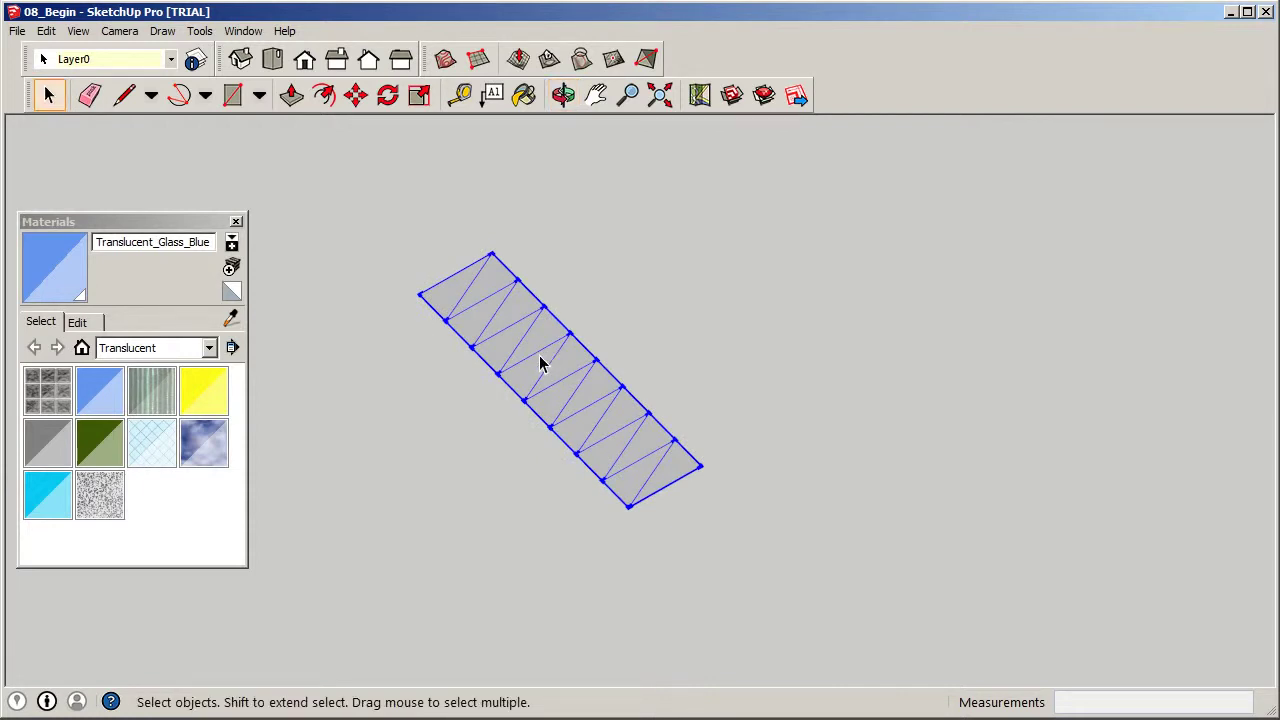
{"action": "scroll", "coordinate": [535, 360], "scroll_direction": "up", "scroll_amount": 1}
{"action": "left_click", "coordinate": [611, 273]}
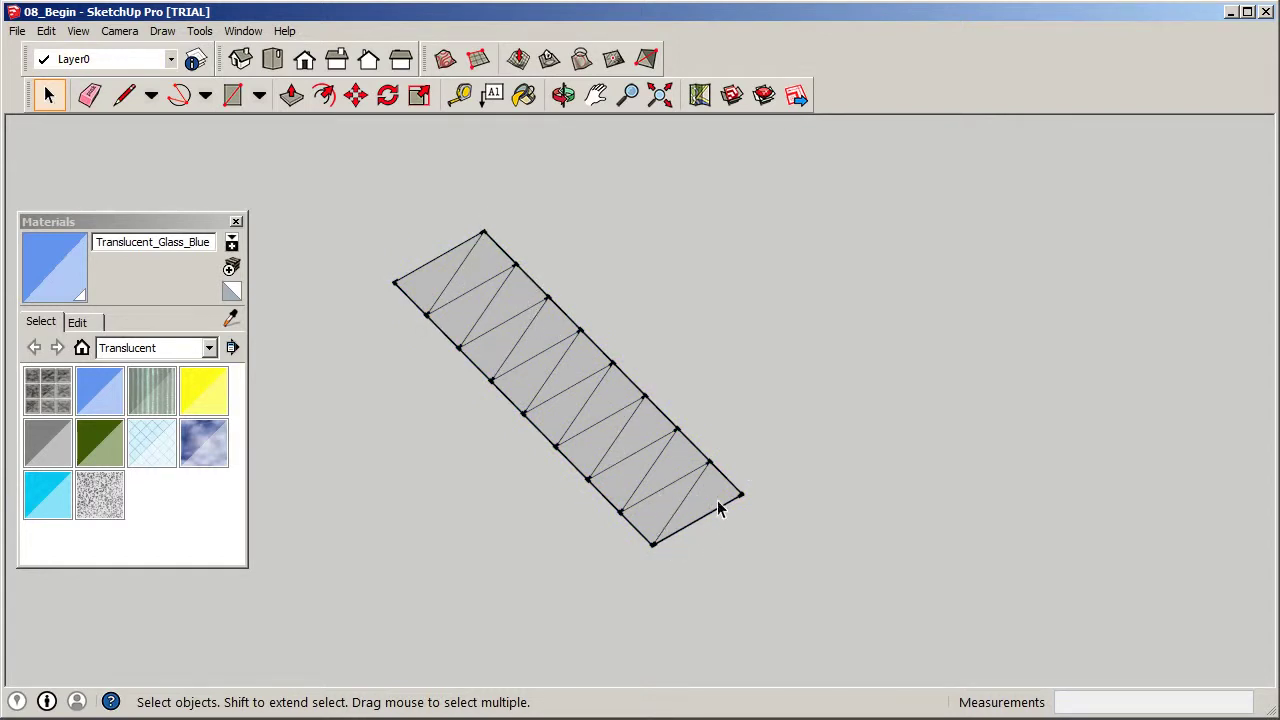
{"action": "middle_click_drag", "start_coordinate": [620, 380], "coordinate": [718, 510]}
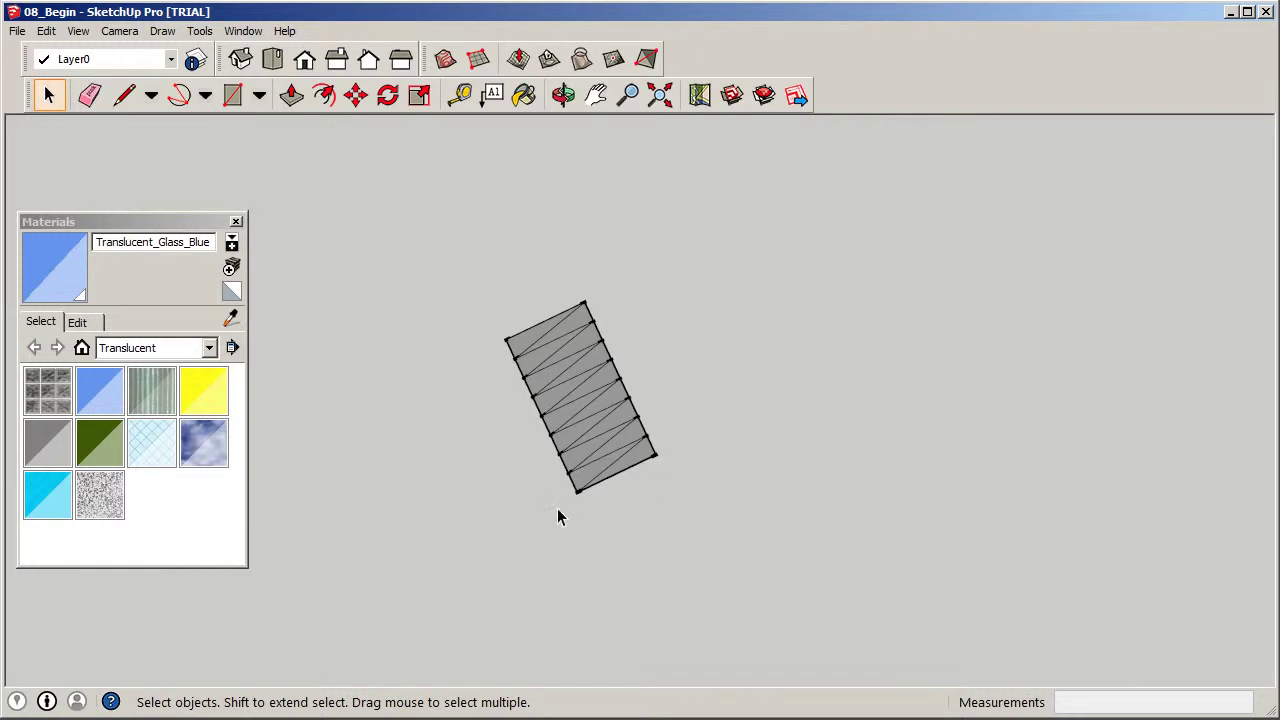
{"action": "left_click", "coordinate": [124, 95]}
{"action": "scroll", "coordinate": [585, 505], "scroll_direction": "up", "scroll_amount": 3}
{"action": "scroll", "coordinate": [590, 478], "scroll_direction": "up", "scroll_amount": 2}
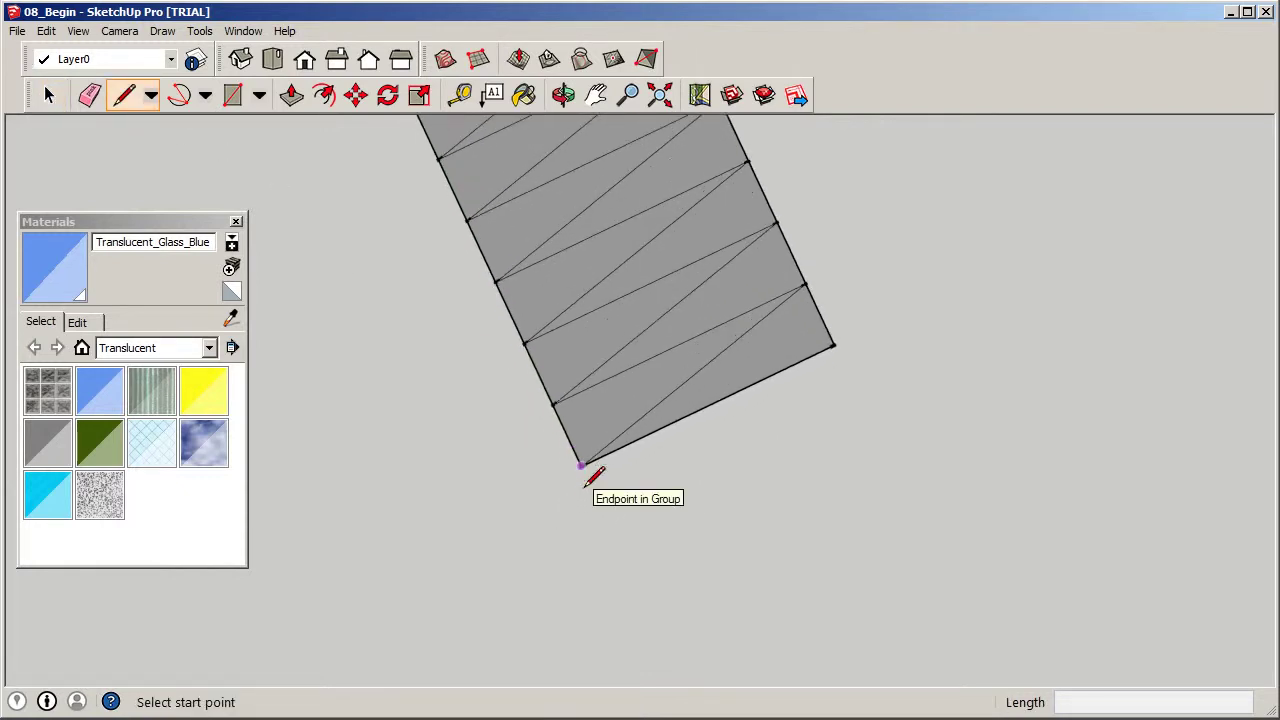
{"action": "left_click", "coordinate": [582, 466]}
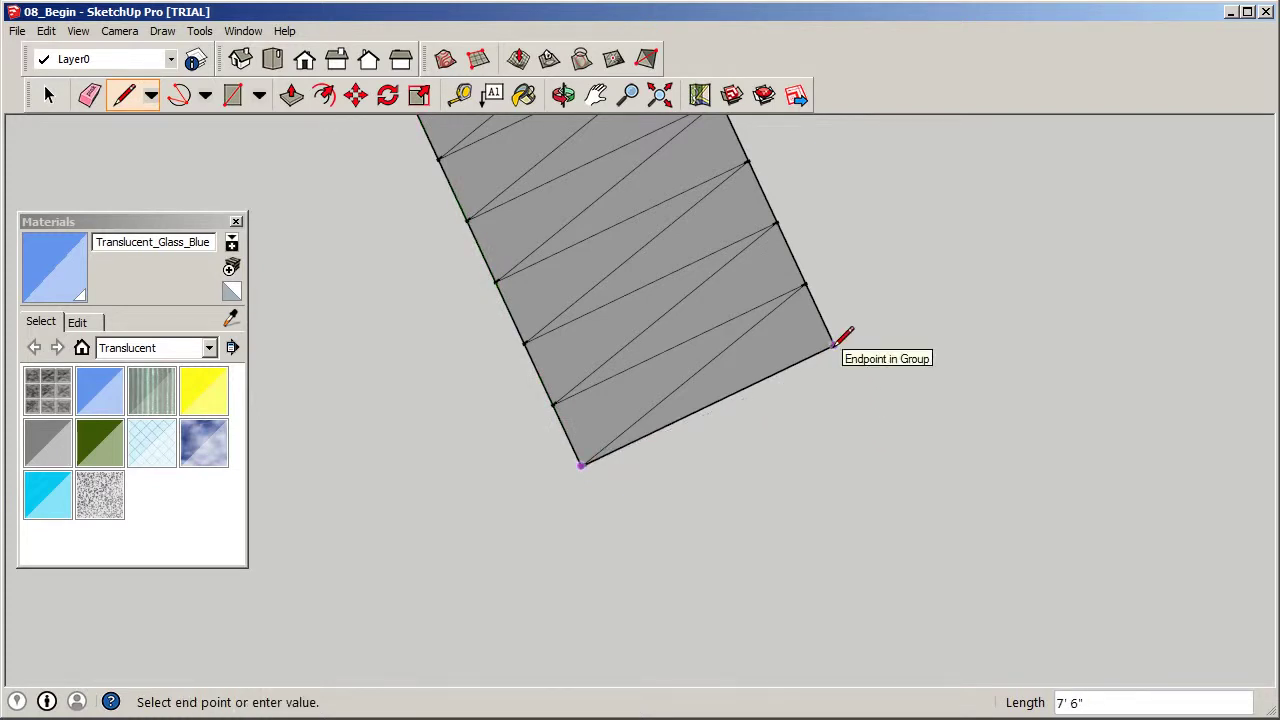
{"action": "left_click", "coordinate": [834, 460]}
{"action": "left_click", "coordinate": [836, 347]}
Draw a vertical triangular face closing the strip's end, using its lower corner, a point directly beneath the upper corner, and the upper corner.
{"action": "mouse_move", "coordinate": [852, 502]}
{"action": "middle_mouse_down"}
{"action": "mouse_move", "coordinate": [808, 474]}
{"action": "mouse_move", "coordinate": [451, 486]}
{"action": "mouse_move", "coordinate": [737, 457]}
{"action": "mouse_move", "coordinate": [314, 474]}
{"action": "mouse_move", "coordinate": [863, 480]}
{"action": "middle_mouse_up"}
{"action": "scroll", "coordinate": [320, 486], "scroll_direction": "down", "scroll_amount": 5}
{"action": "scroll", "coordinate": [990, 540], "scroll_direction": "up", "scroll_amount": 3}
{"action": "middle_click_drag", "start_coordinate": [988, 542], "coordinate": [914, 540]}
{"action": "left_click", "coordinate": [913, 528]}
{"action": "middle_click_drag", "start_coordinate": [817, 563], "coordinate": [736, 560]}
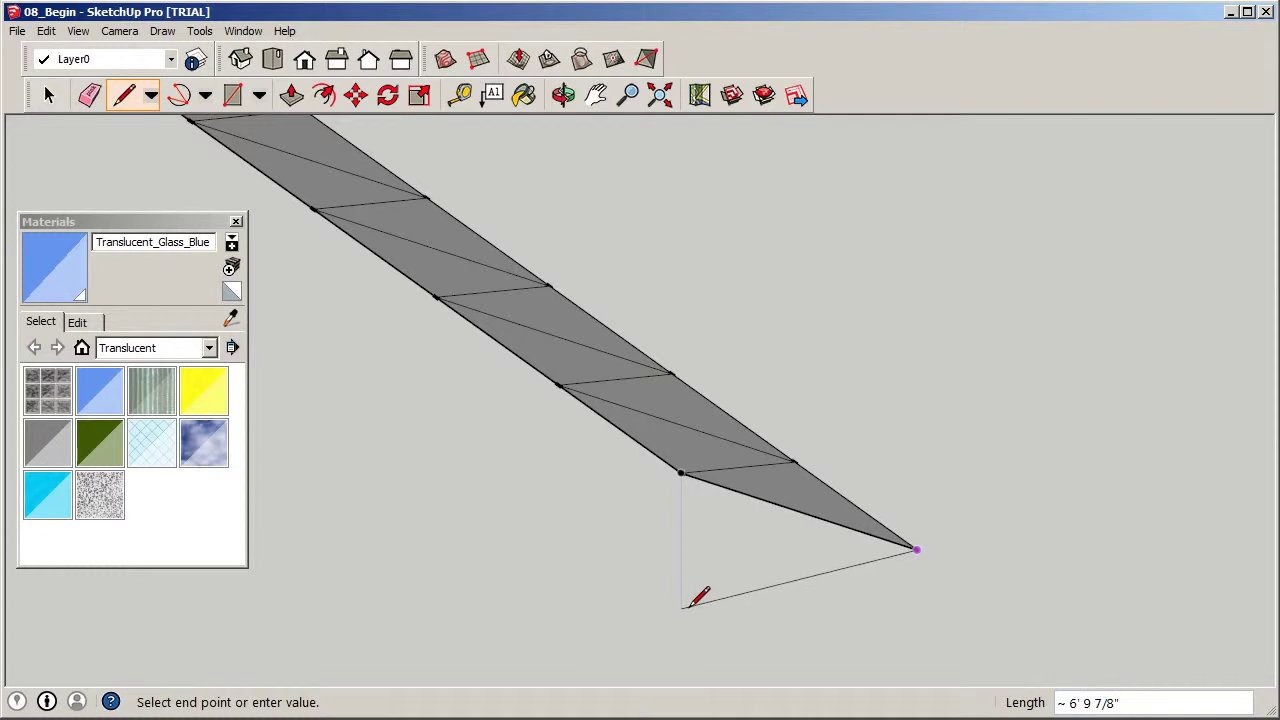
{"action": "left_click", "coordinate": [681, 587]}
{"action": "mouse_move", "coordinate": [681, 587]}
{"action": "middle_mouse_down"}
{"action": "mouse_move", "coordinate": [666, 569]}
{"action": "mouse_move", "coordinate": [477, 558]}
{"action": "mouse_move", "coordinate": [598, 584]}
{"action": "middle_mouse_up"}
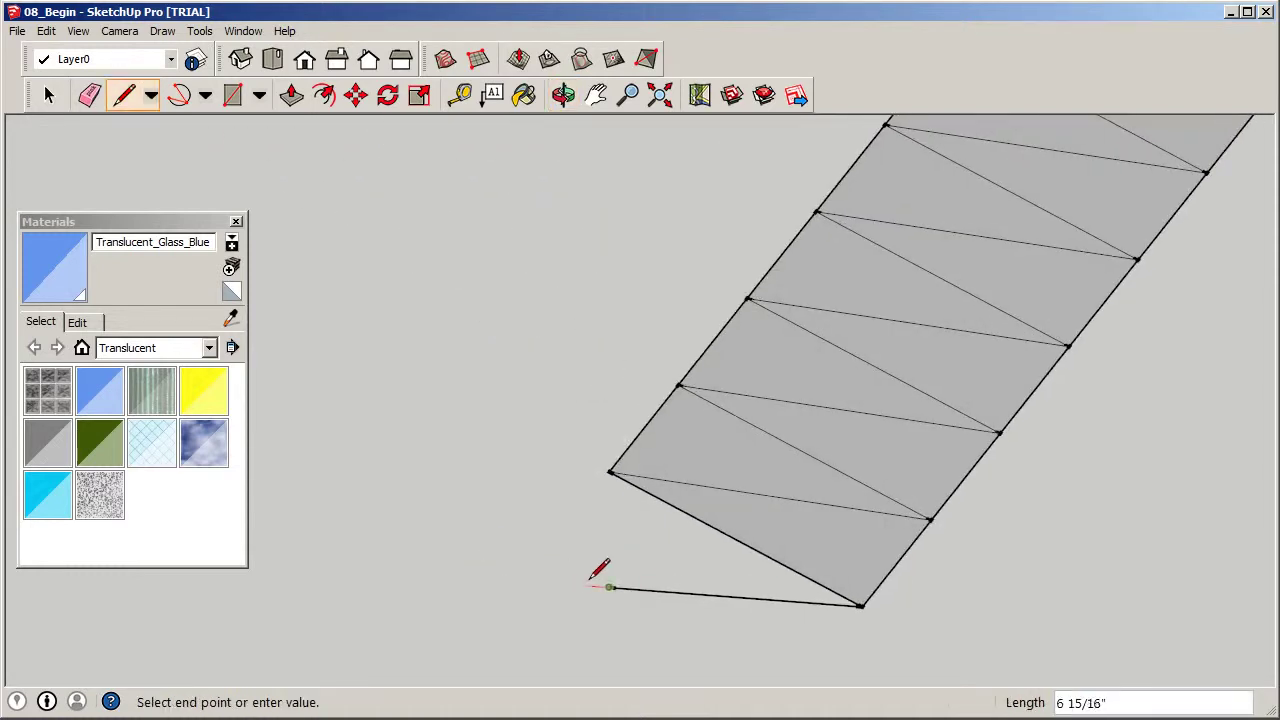
{"action": "left_click", "coordinate": [610, 472]}
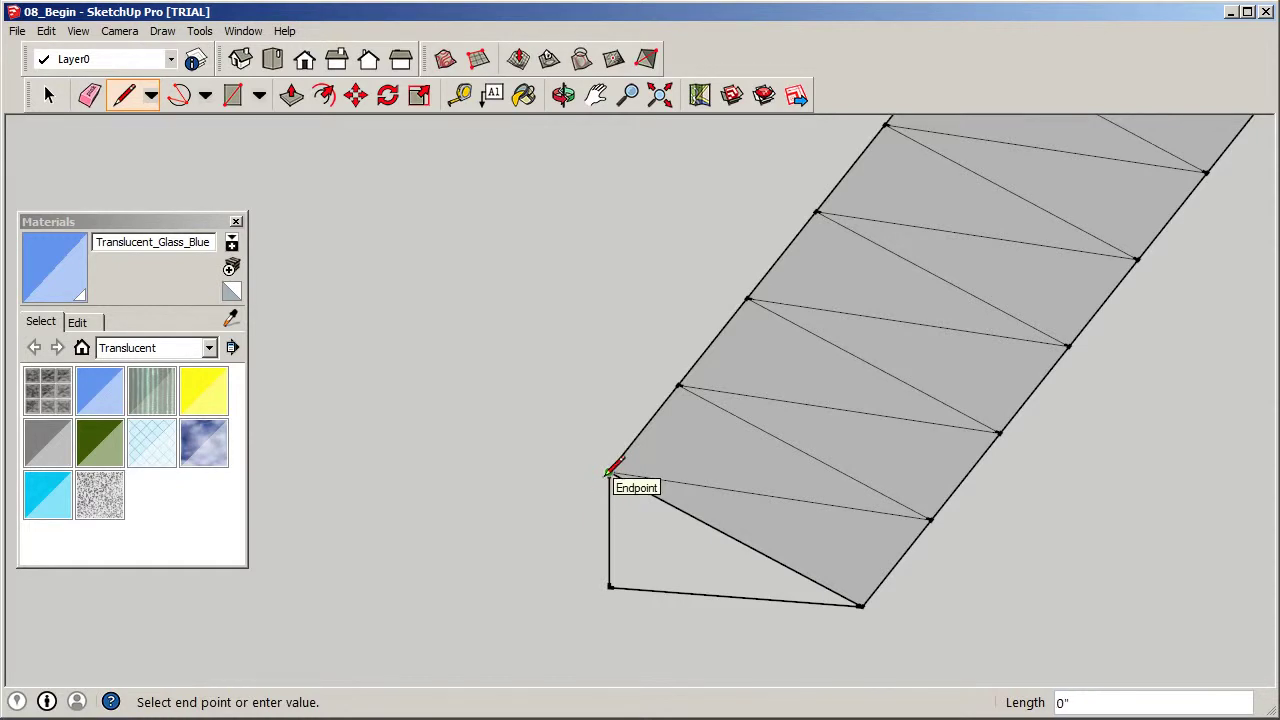
{"action": "left_click", "coordinate": [862, 604]}
{"action": "mouse_move", "coordinate": [517, 217]}
{"action": "middle_mouse_down"}
{"action": "mouse_move", "coordinate": [646, 280]}
{"action": "mouse_move", "coordinate": [810, 285]}
{"action": "middle_mouse_up"}
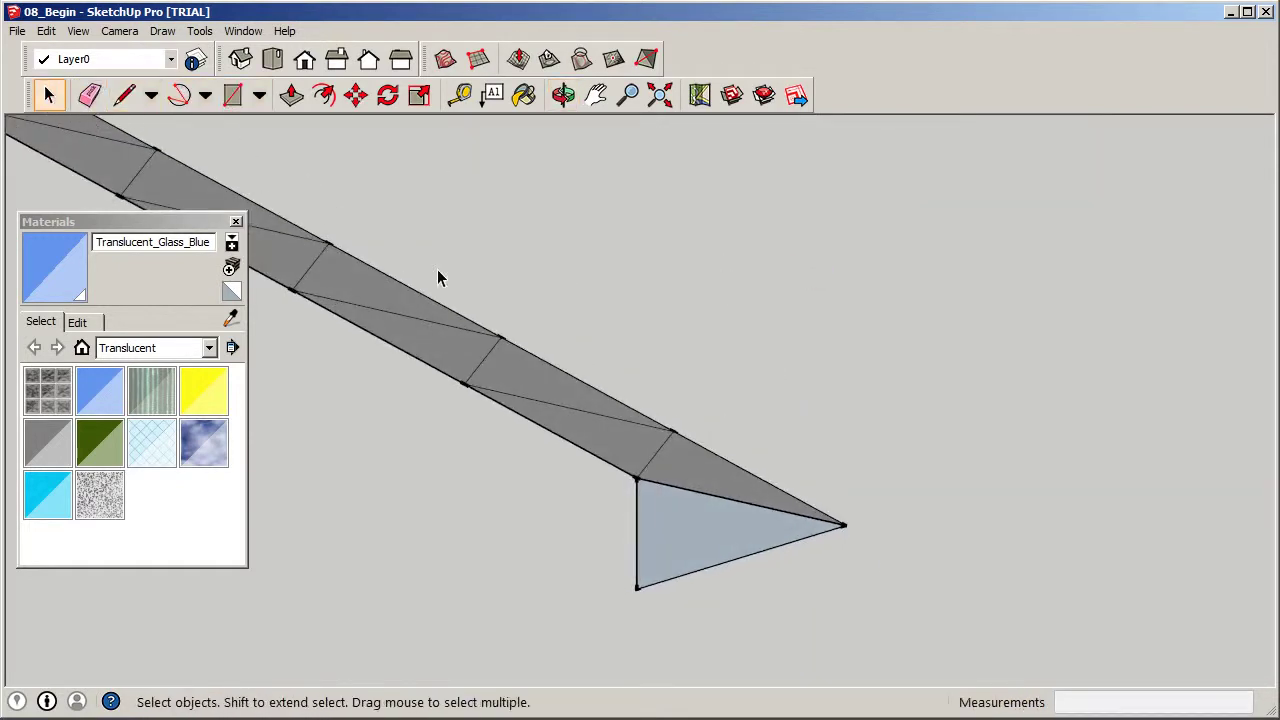
Reverse the triangular end face so its white front side faces outward.
{"action": "left_click", "coordinate": [46, 94]}
{"action": "scroll", "coordinate": [918, 470], "scroll_direction": "down", "scroll_amount": 2}
{"action": "middle_click_drag", "start_coordinate": [757, 520], "coordinate": [913, 468]}
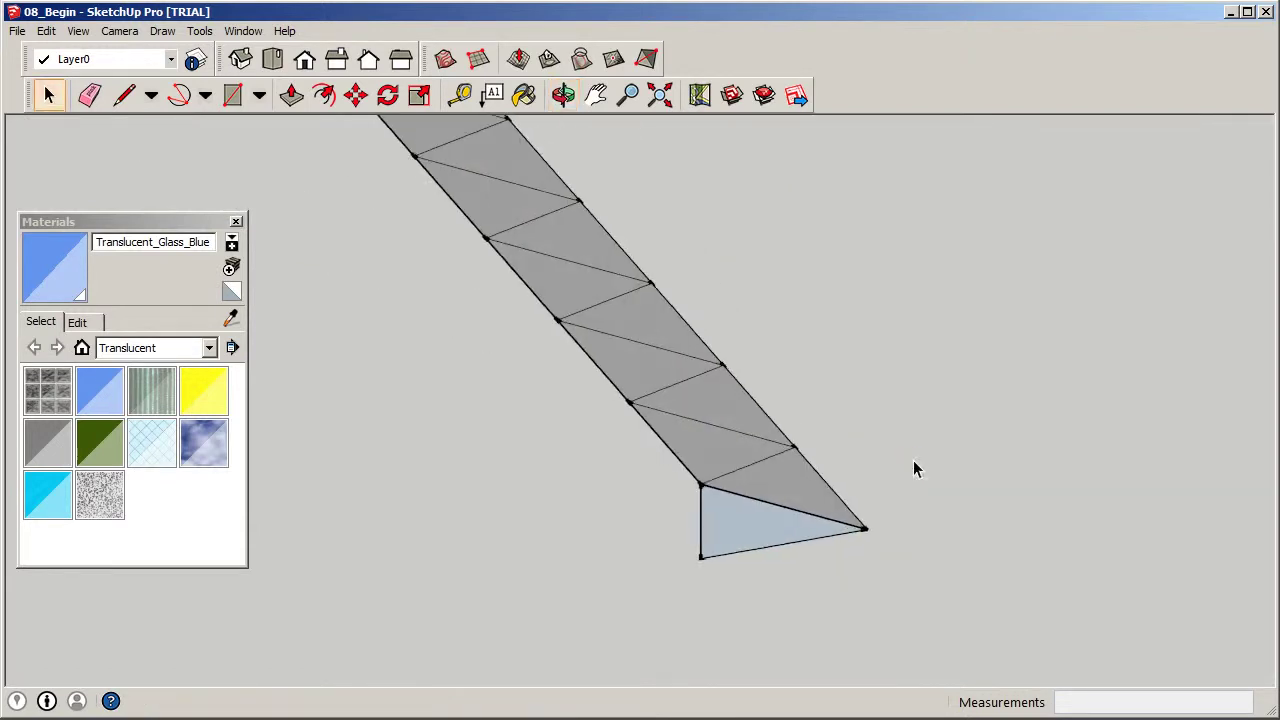
{"action": "right_click", "coordinate": [734, 511]}
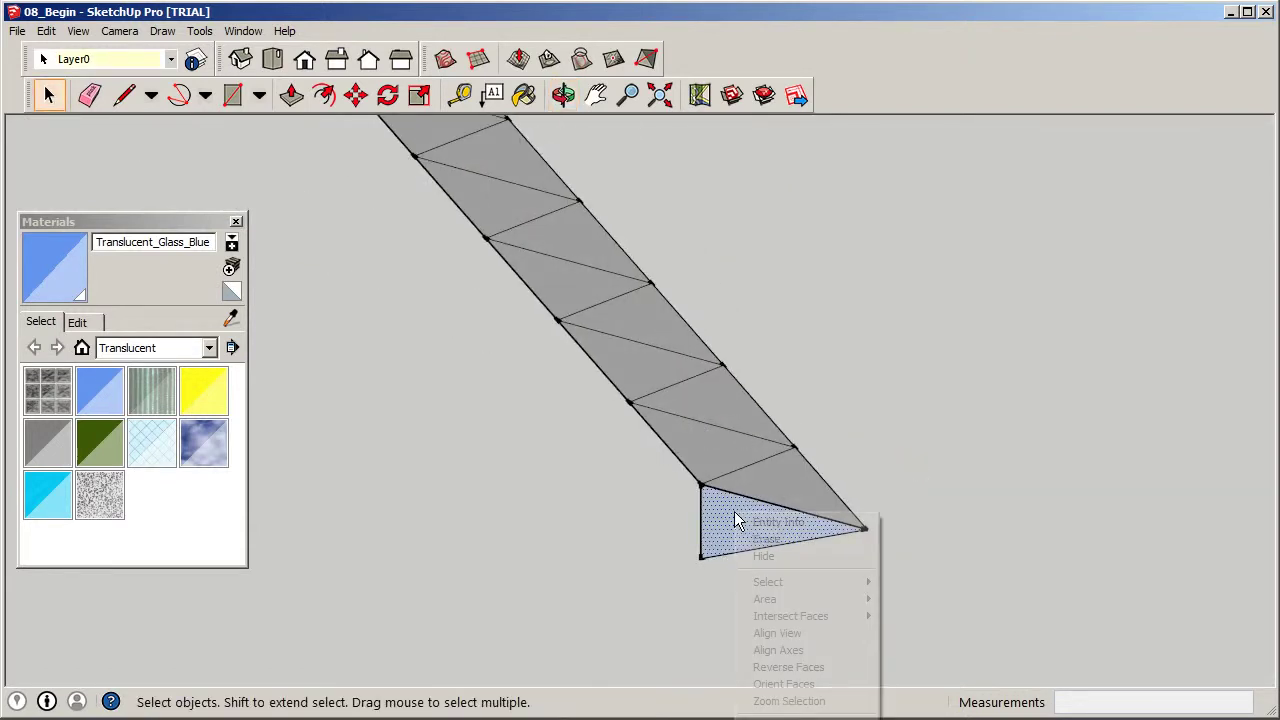
{"action": "left_click", "coordinate": [785, 684]}
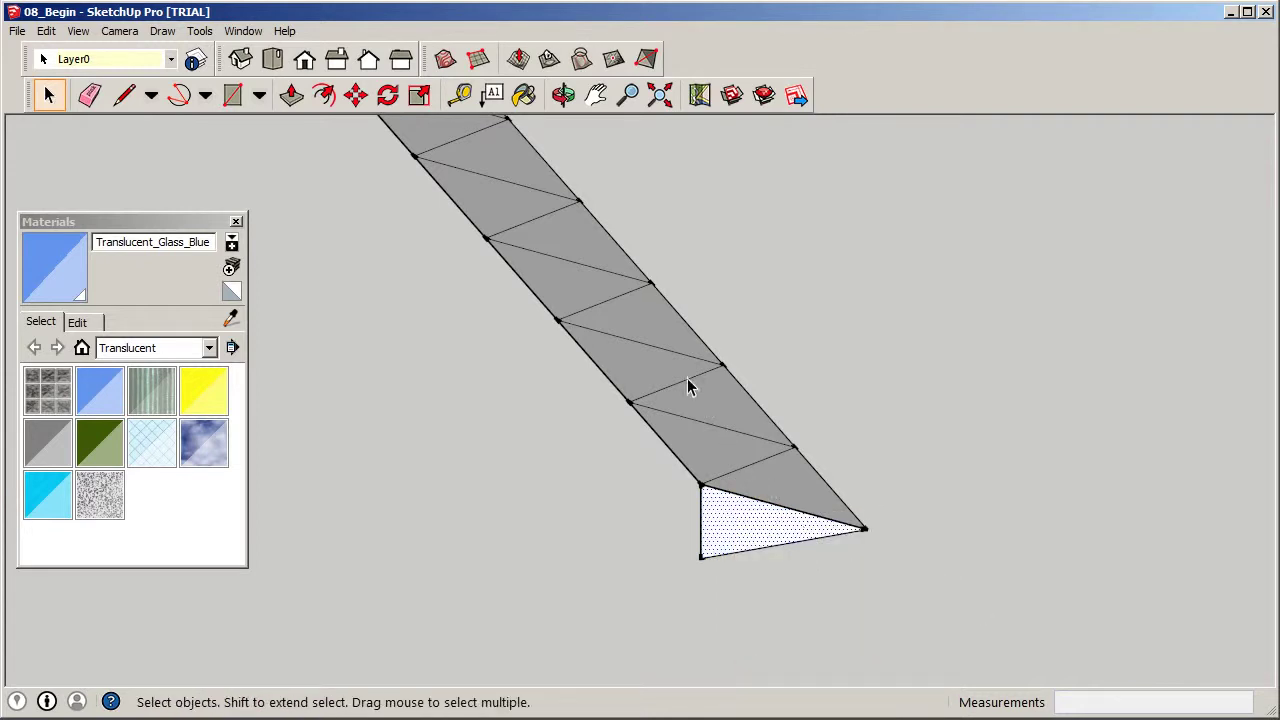
Retrace the end triangle's sloping edge from the strip's upper end corner to its lower end corner with Line.
{"action": "middle_click_drag", "start_coordinate": [933, 517], "coordinate": [773, 449]}
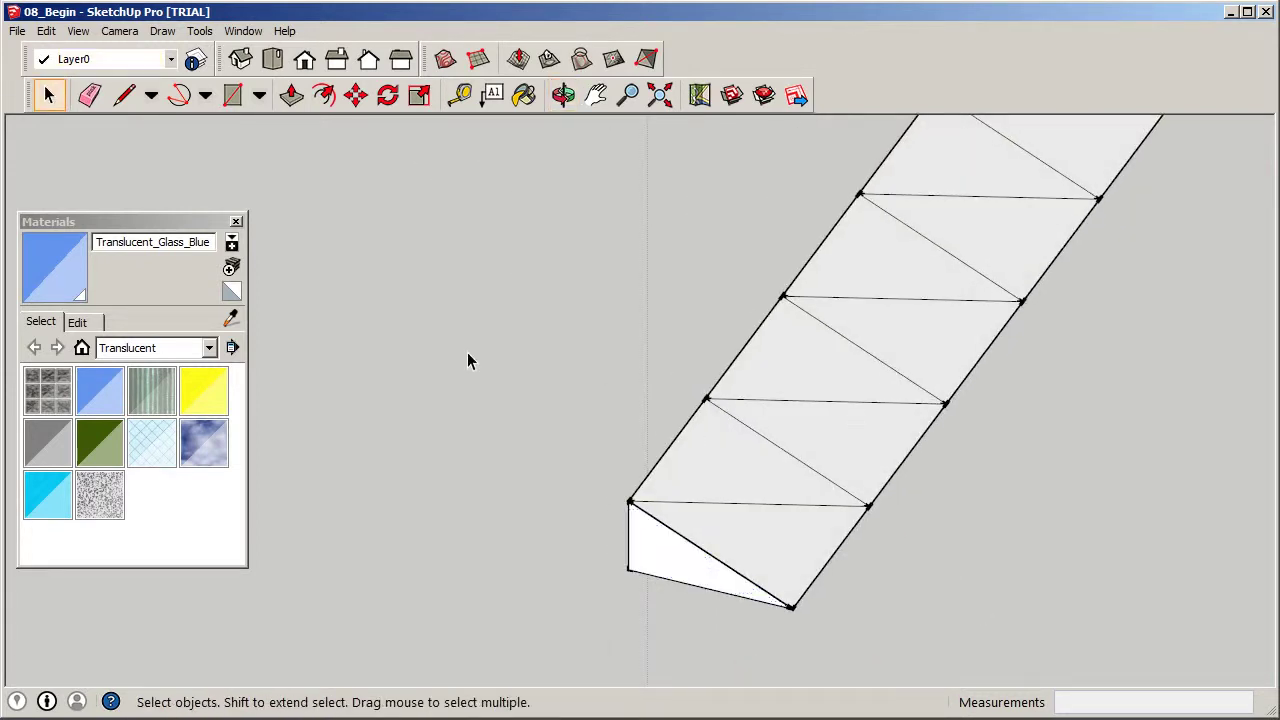
{"action": "scroll", "coordinate": [492, 353], "scroll_direction": "down", "scroll_amount": 3}
{"action": "middle_click_drag", "start_coordinate": [1051, 306], "coordinate": [334, 290]}
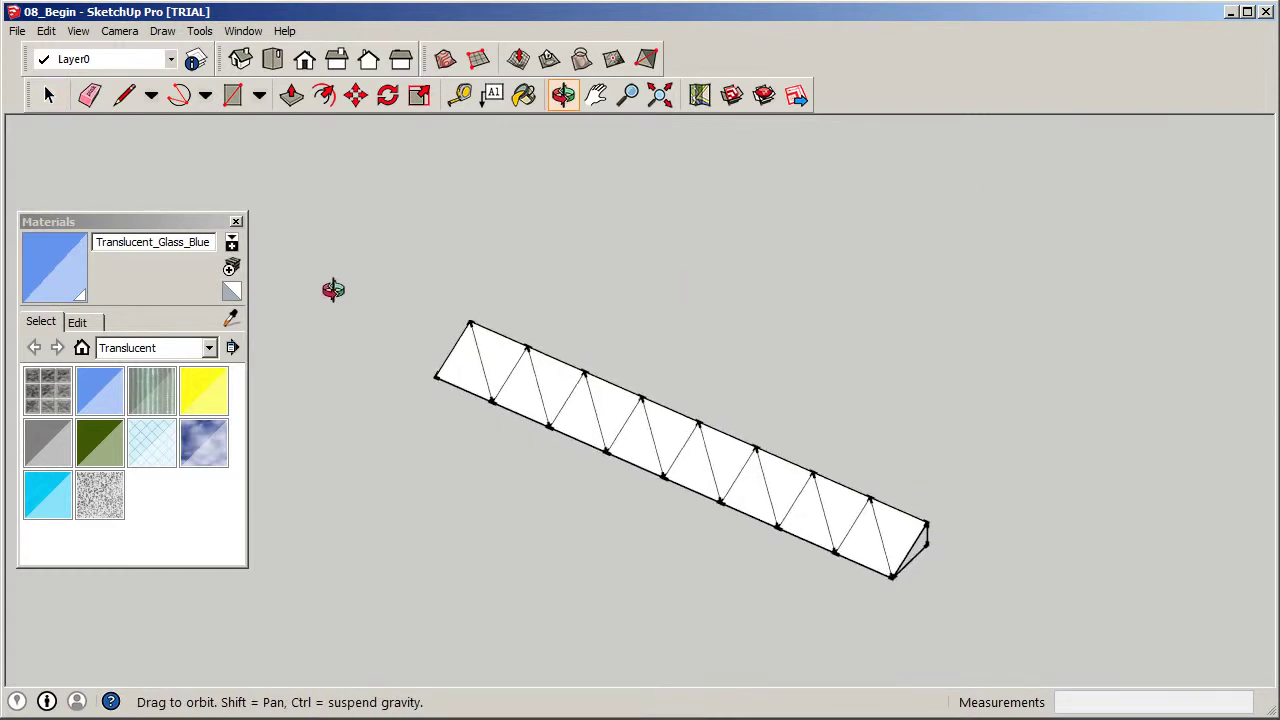
{"action": "scroll", "coordinate": [957, 597], "scroll_direction": "up", "scroll_amount": 4}
{"action": "middle_click_drag", "start_coordinate": [846, 577], "coordinate": [846, 414]}
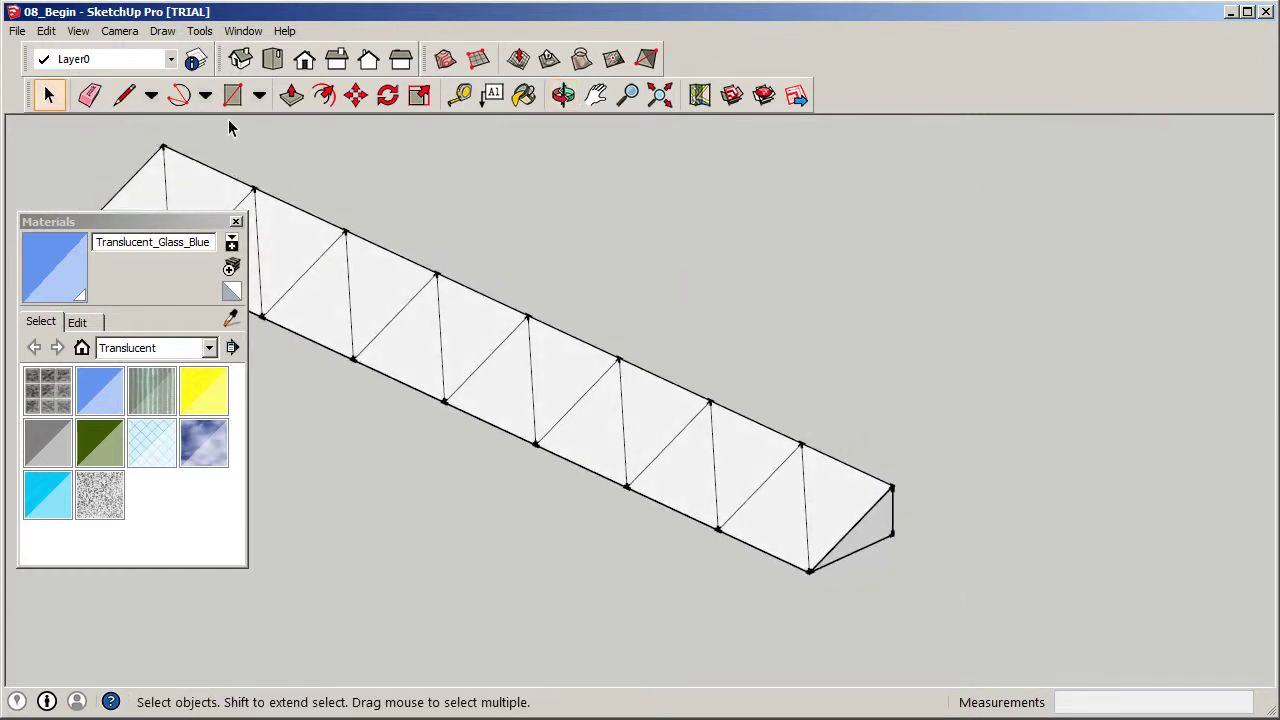
{"action": "left_click", "coordinate": [124, 94]}
{"action": "scroll", "coordinate": [915, 550], "scroll_direction": "up", "scroll_amount": 2}
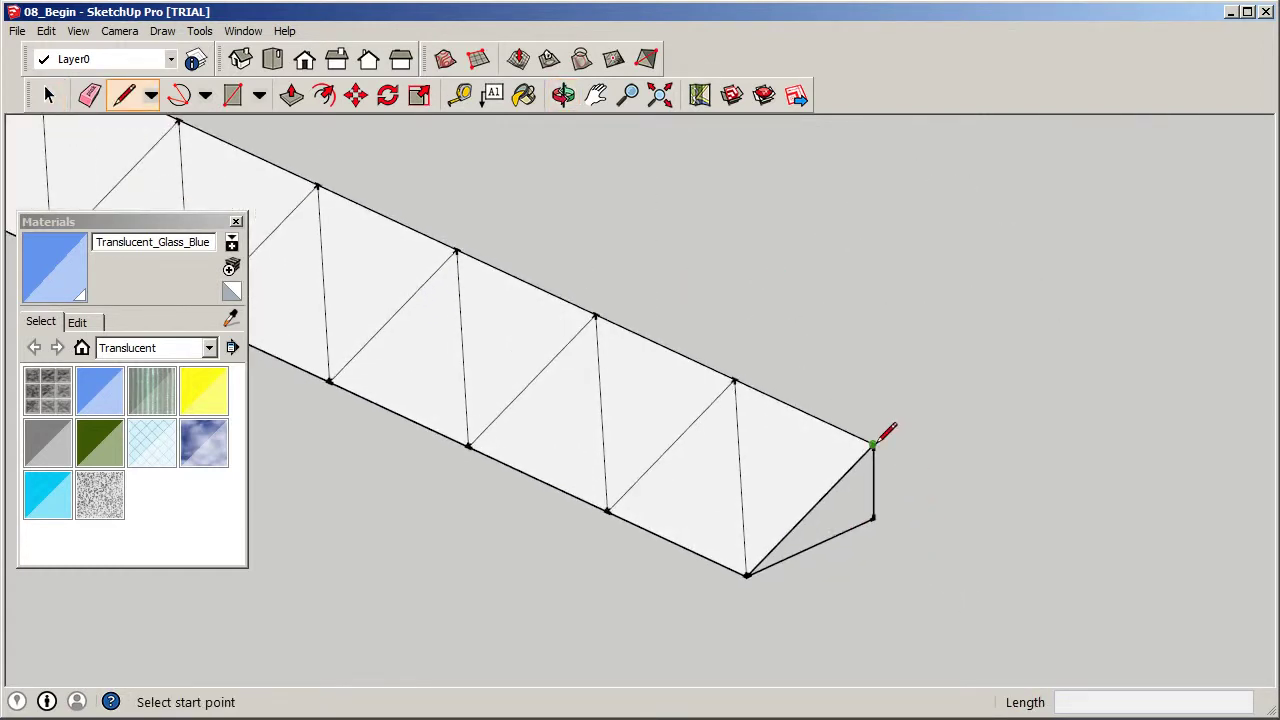
{"action": "left_click", "coordinate": [874, 444]}
{"action": "left_click", "coordinate": [747, 575]}
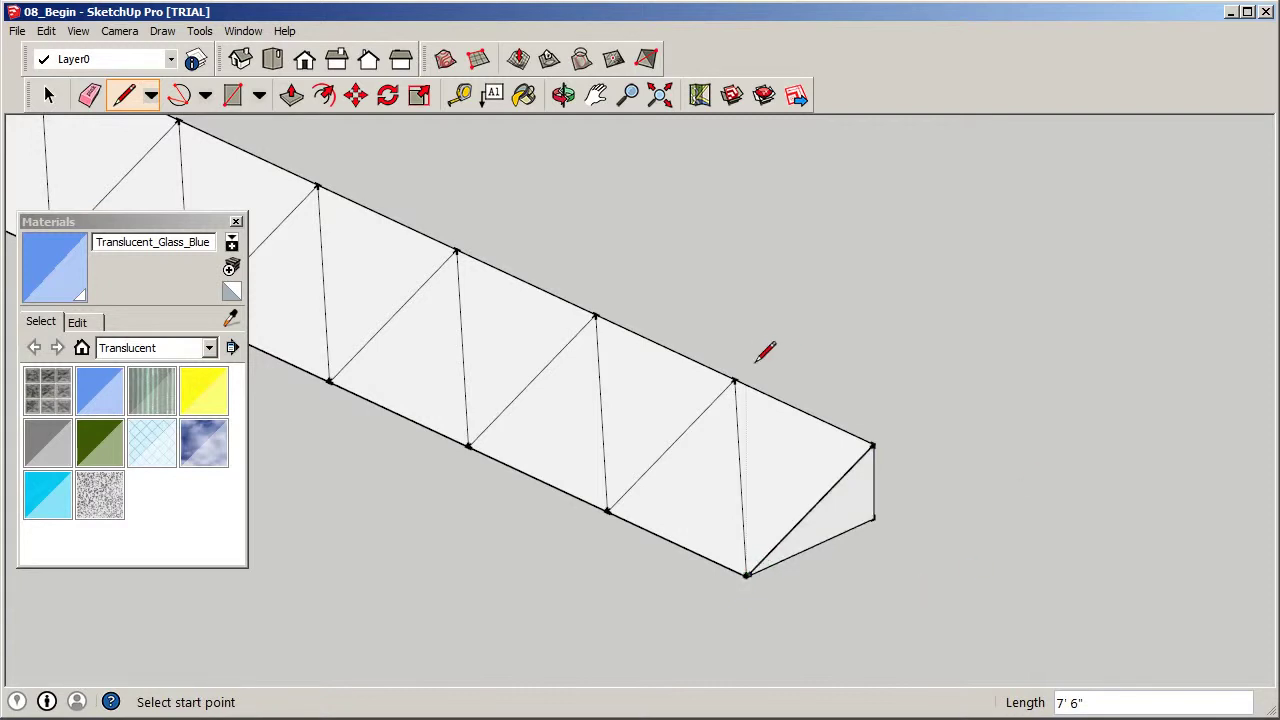
Offset the triangular end face's outline inward to form a thin frame around it.
{"action": "left_click", "coordinate": [336, 98]}
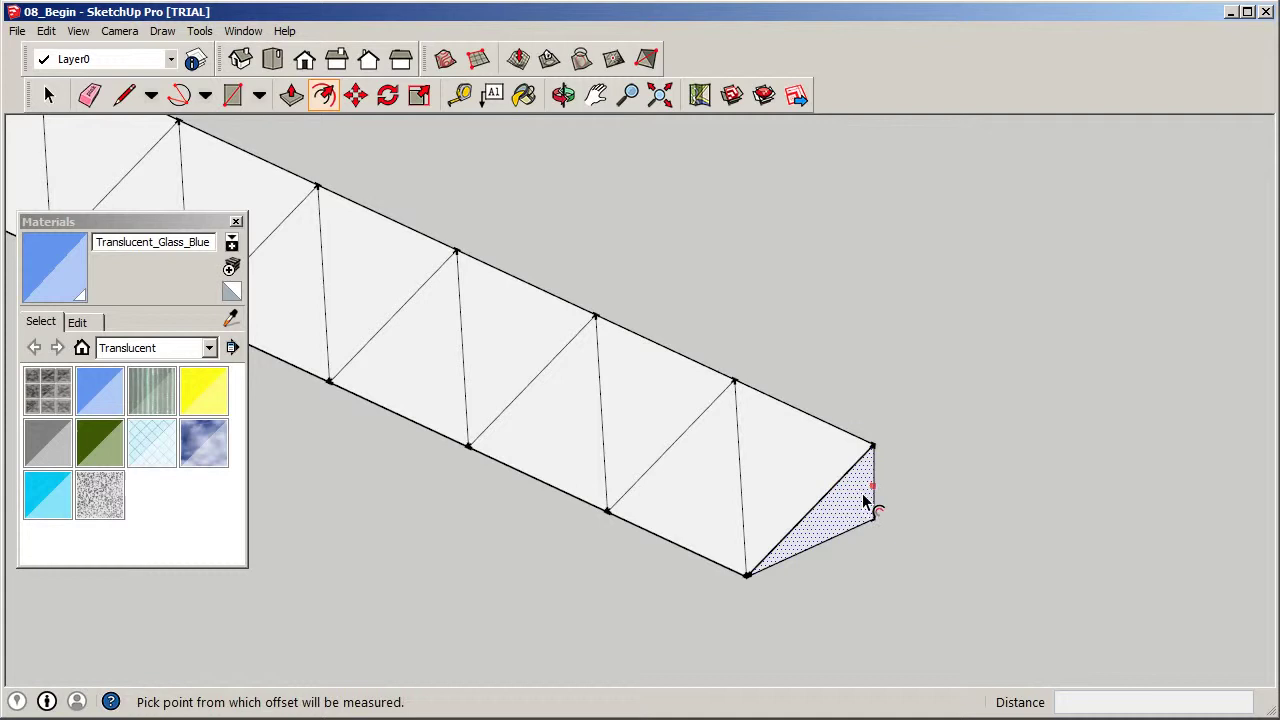
{"action": "scroll", "coordinate": [877, 503], "scroll_direction": "up", "scroll_amount": 3}
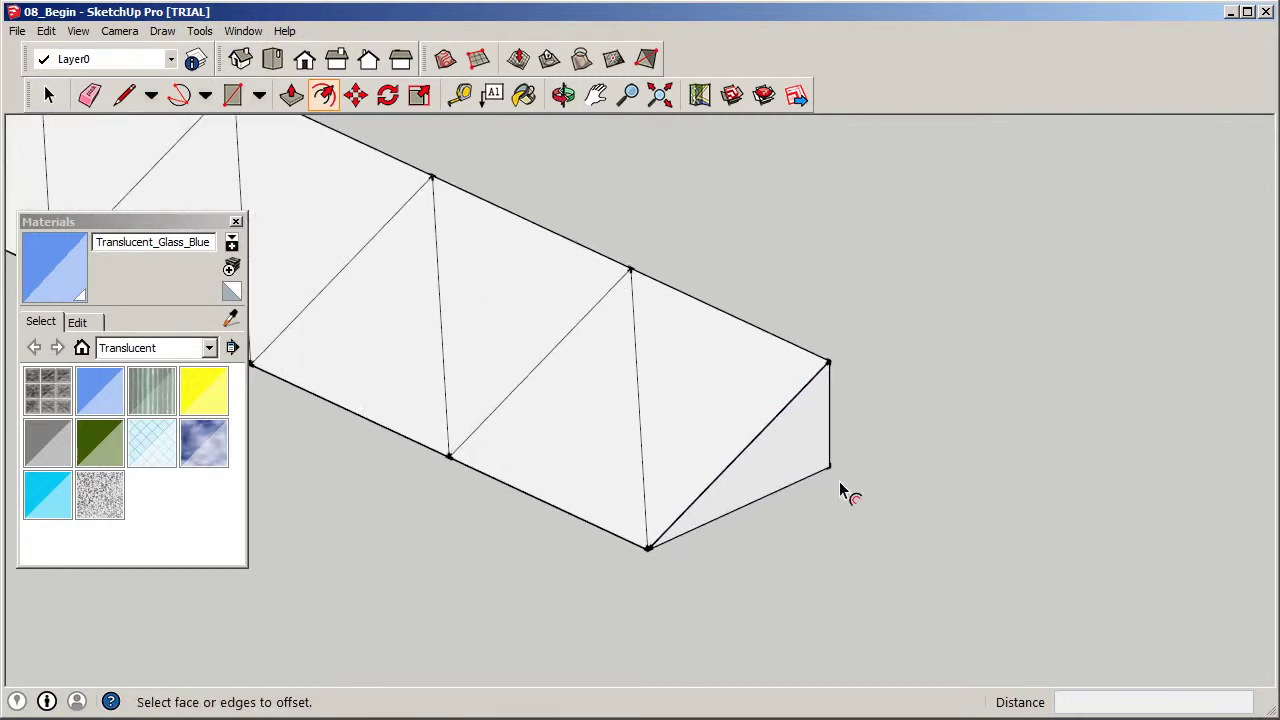
{"action": "left_click", "coordinate": [828, 423]}
{"action": "type", "text": "1"}
{"action": "key", "text": "Return"}
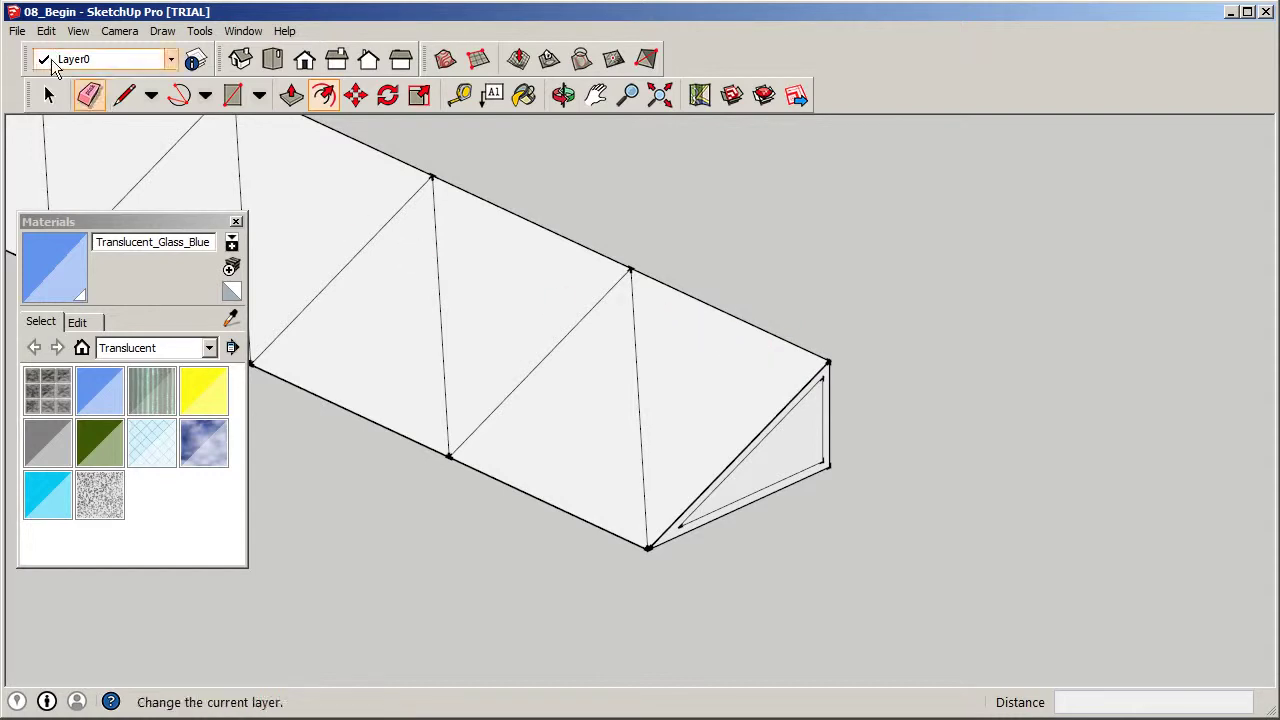
Select the tilted strip's mesh group and explode it.
{"action": "left_click", "coordinate": [48, 94]}
{"action": "double_click", "coordinate": [714, 372]}
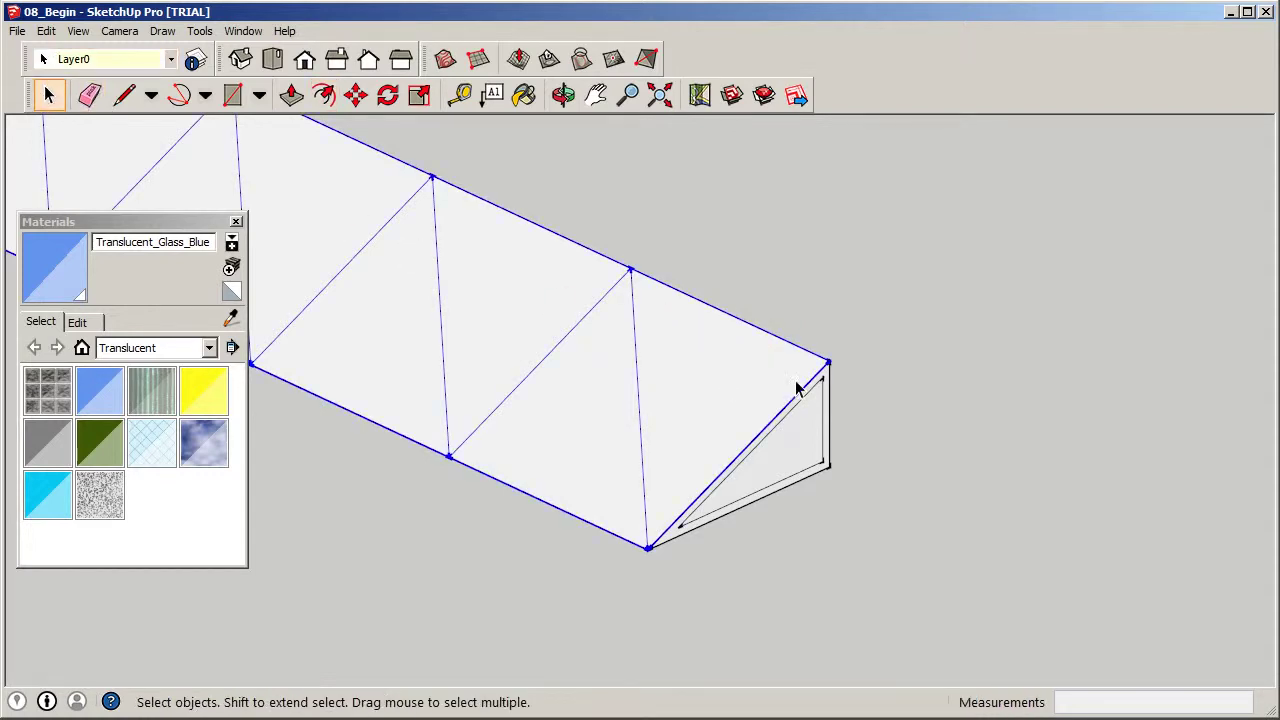
{"action": "scroll", "coordinate": [925, 413], "scroll_direction": "down", "scroll_amount": 2}
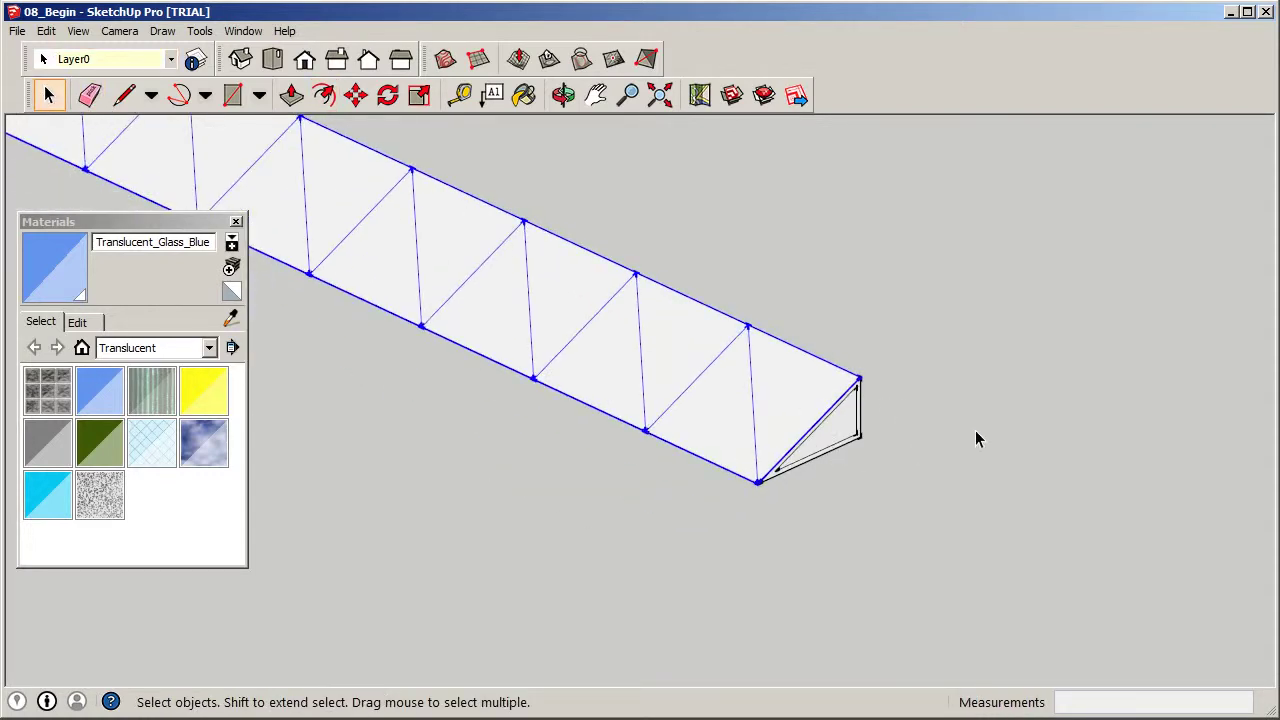
{"action": "scroll", "coordinate": [853, 467], "scroll_direction": "up", "scroll_amount": 2}
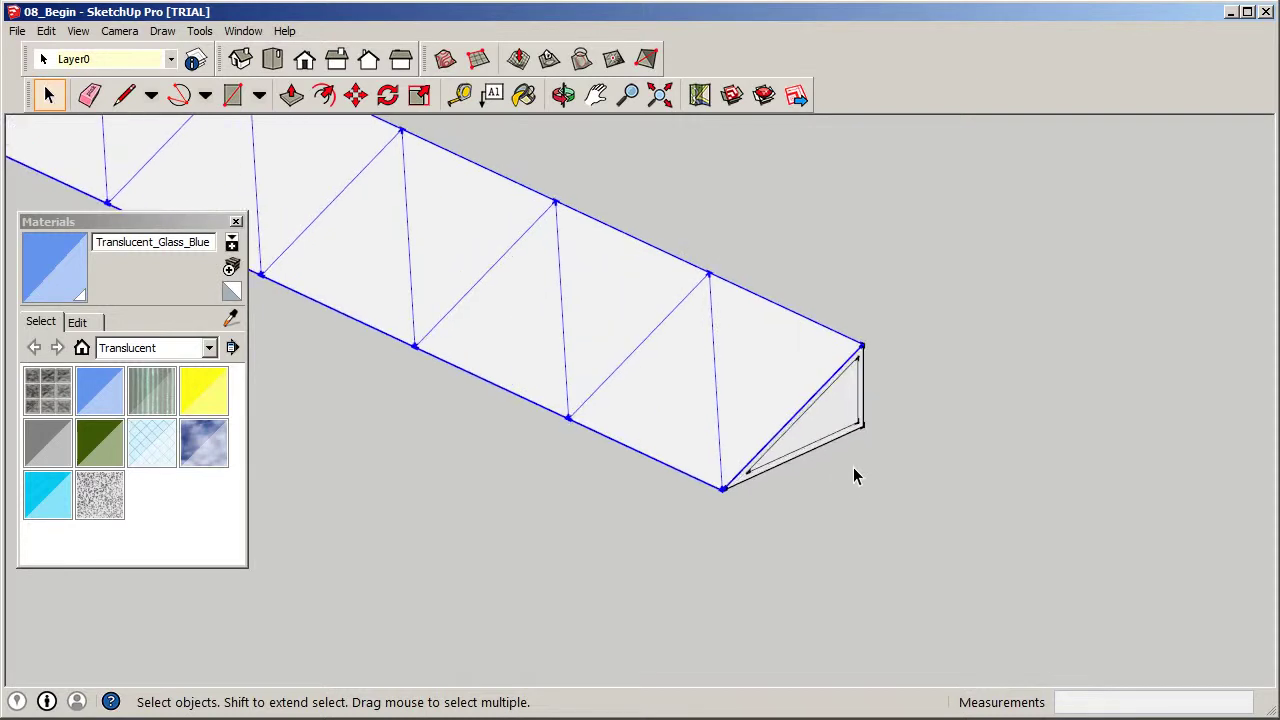
{"action": "scroll", "coordinate": [938, 390], "scroll_direction": "down", "scroll_amount": 1}
{"action": "left_click", "coordinate": [878, 416]}
{"action": "triple_click", "coordinate": [825, 388]}
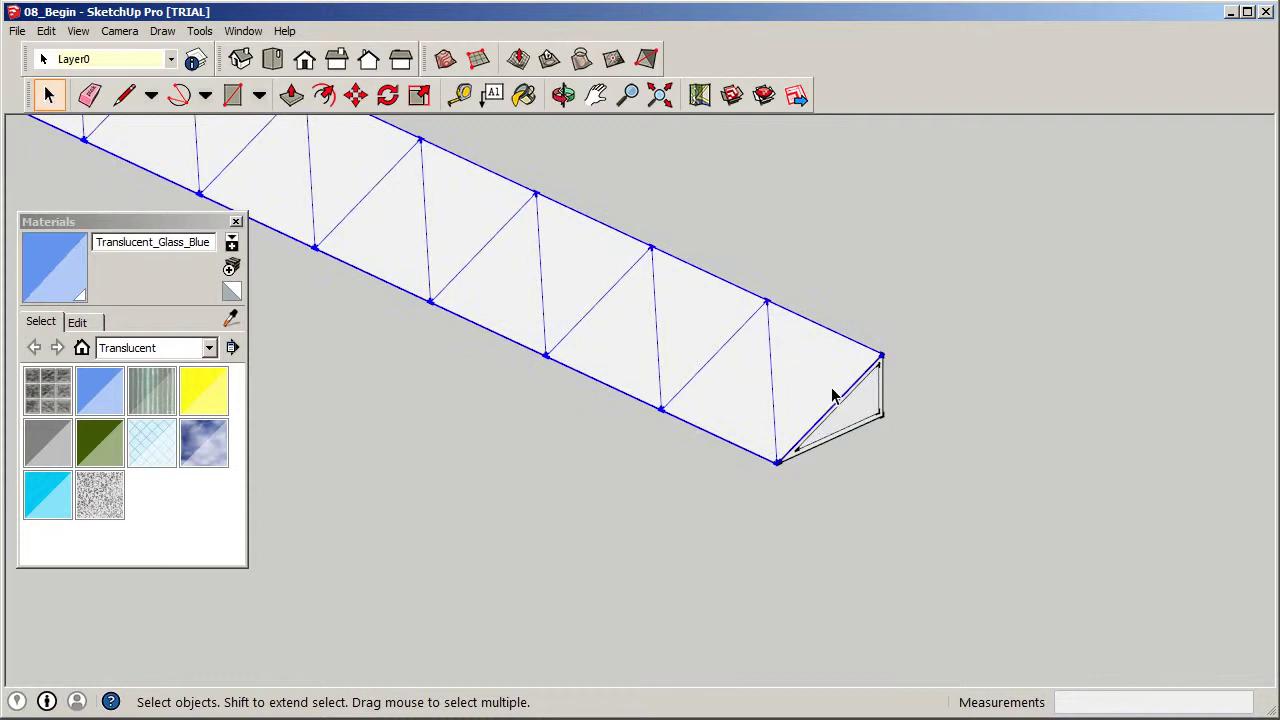
{"action": "scroll", "coordinate": [914, 425], "scroll_direction": "down", "scroll_amount": 4}
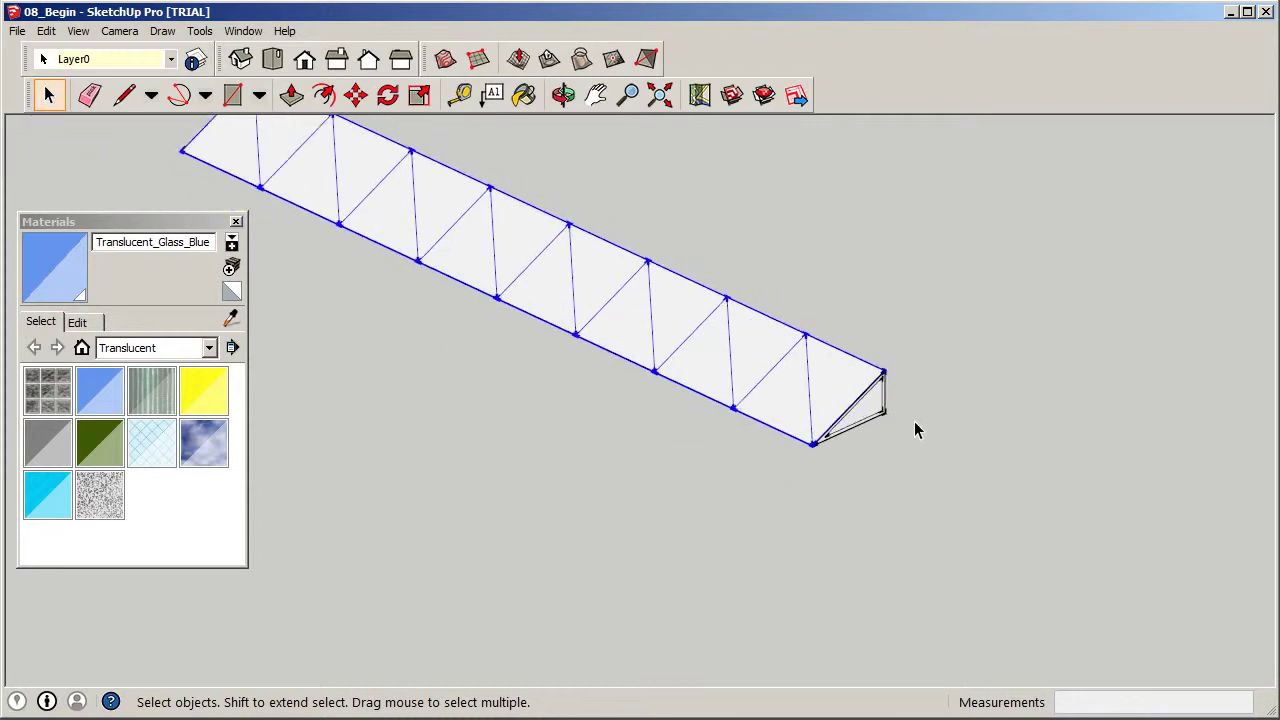
{"action": "right_click", "coordinate": [676, 331]}
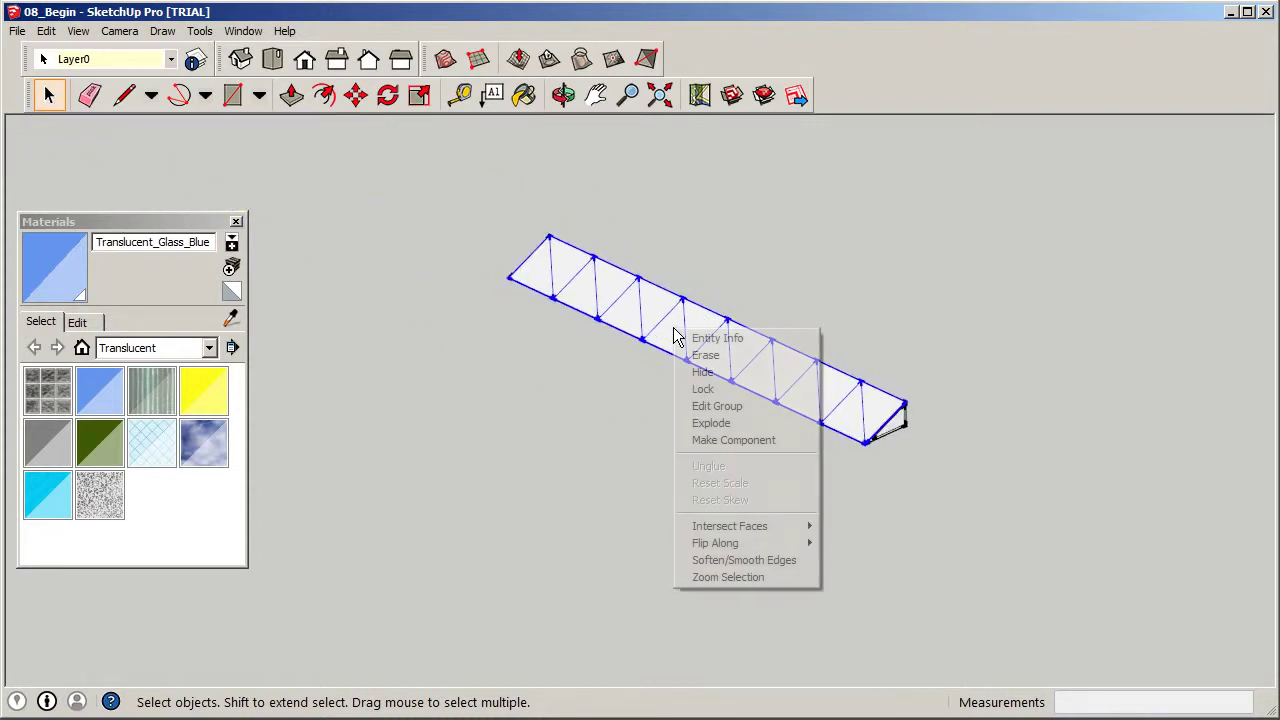
{"action": "left_click", "coordinate": [712, 423]}
Select the whole strip together with its framed end triangle and make them a component named skylight.
{"action": "left_click_drag", "start_coordinate": [449, 166], "coordinate": [1074, 522]}
{"action": "key", "text": "g"}
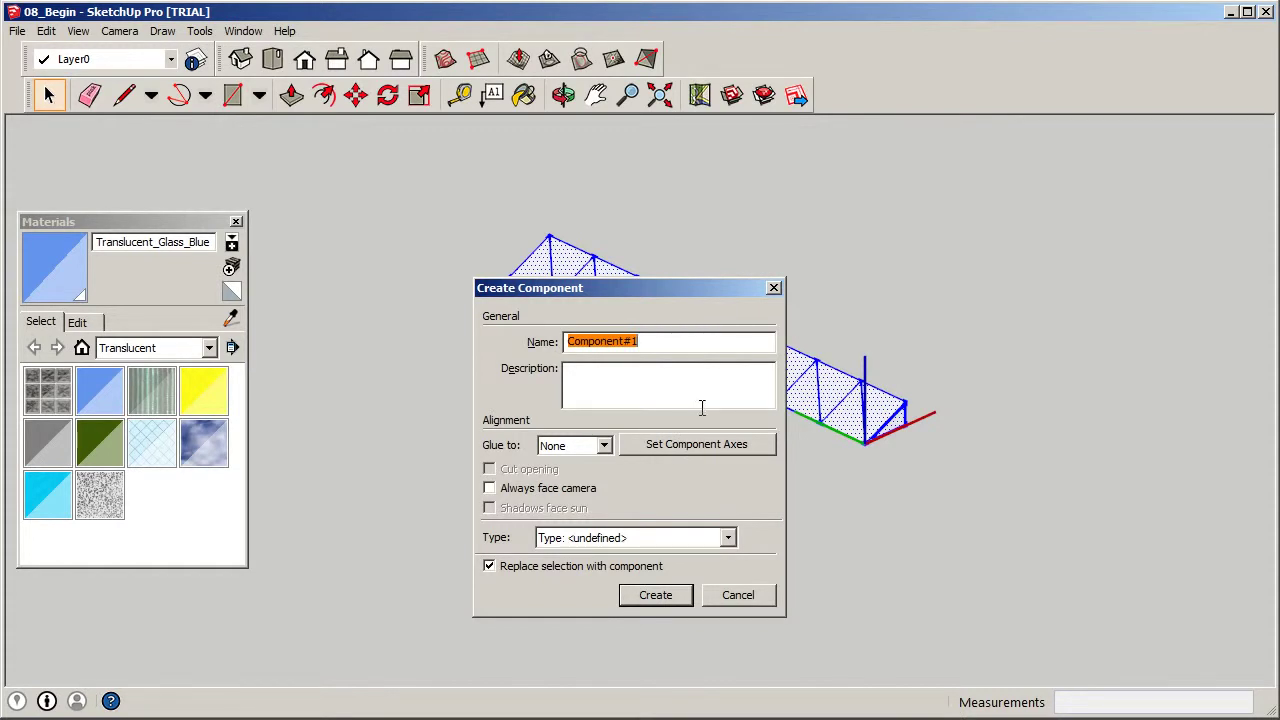
{"action": "type", "text": "skylight"}
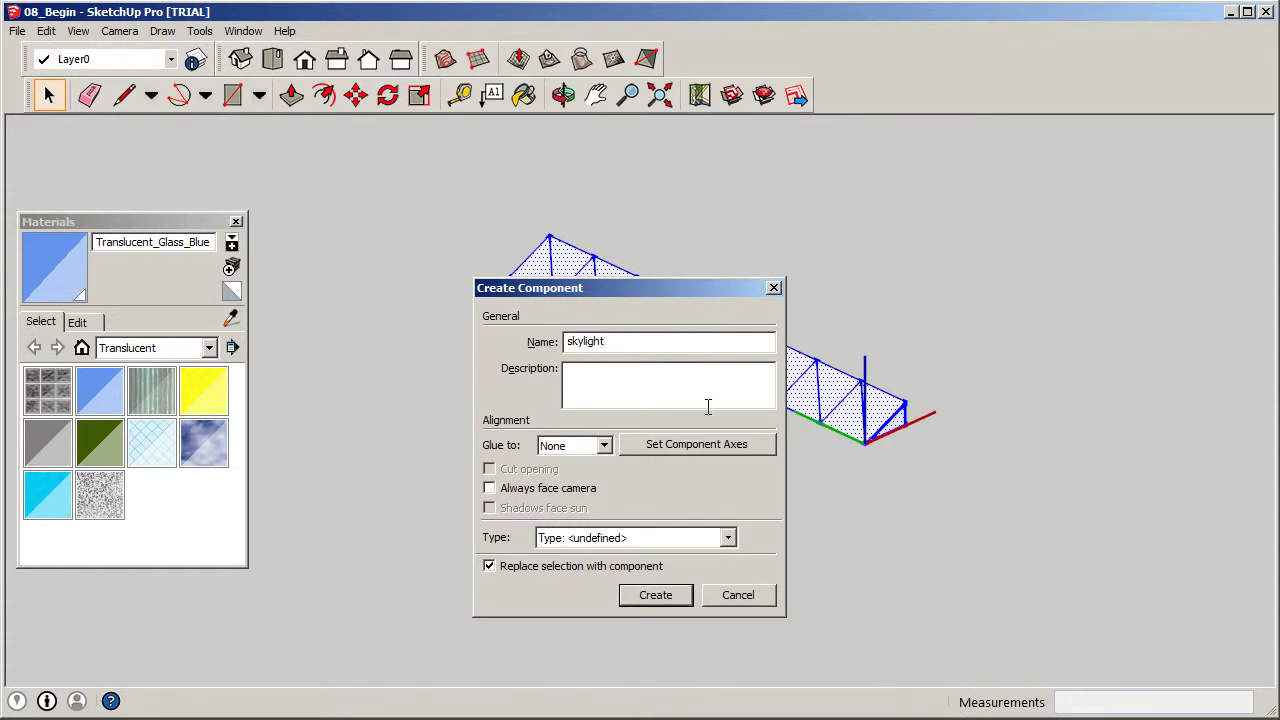
{"action": "left_click", "coordinate": [677, 597]}
{"action": "left_click", "coordinate": [958, 291]}
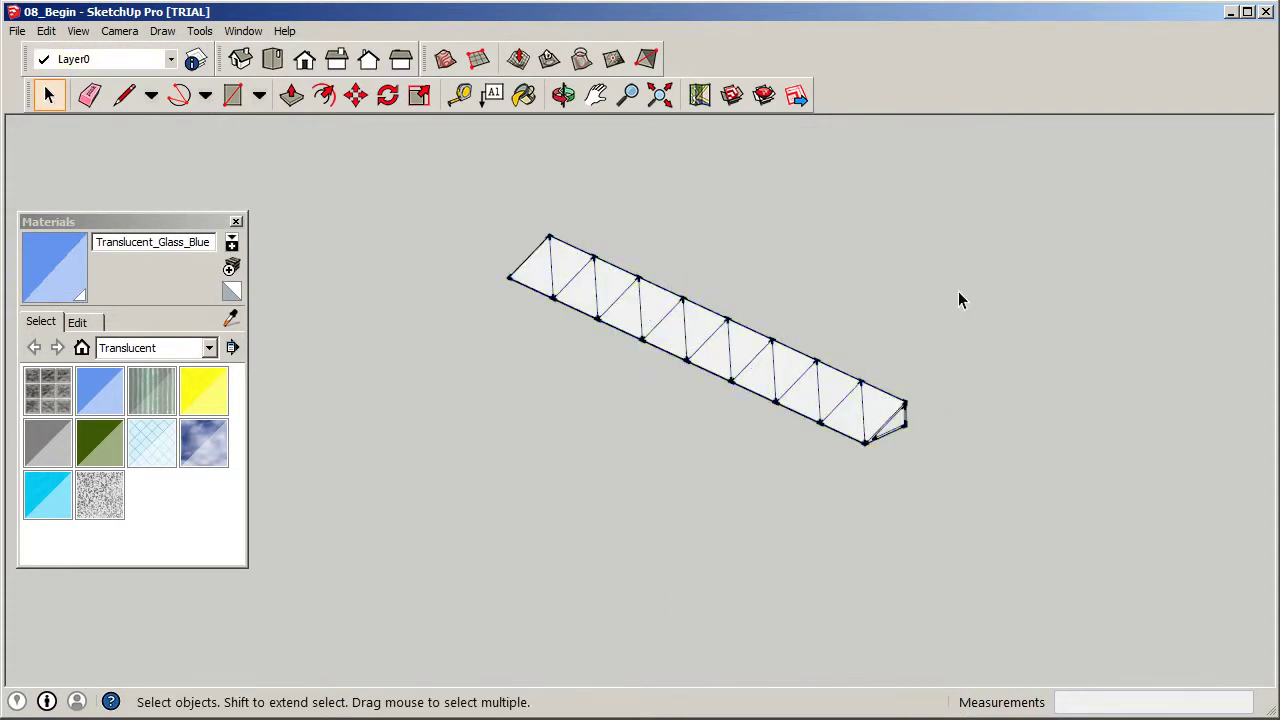
Open the skylight component for editing and offset the sloped triangle adjoining the framed end inward to form a thin frame.
{"action": "scroll", "coordinate": [900, 420], "scroll_direction": "up", "scroll_amount": 6}
{"action": "middle_click_drag", "start_coordinate": [895, 418], "coordinate": [843, 480]}
{"action": "left_click", "coordinate": [853, 480]}
{"action": "double_click", "coordinate": [852, 436]}
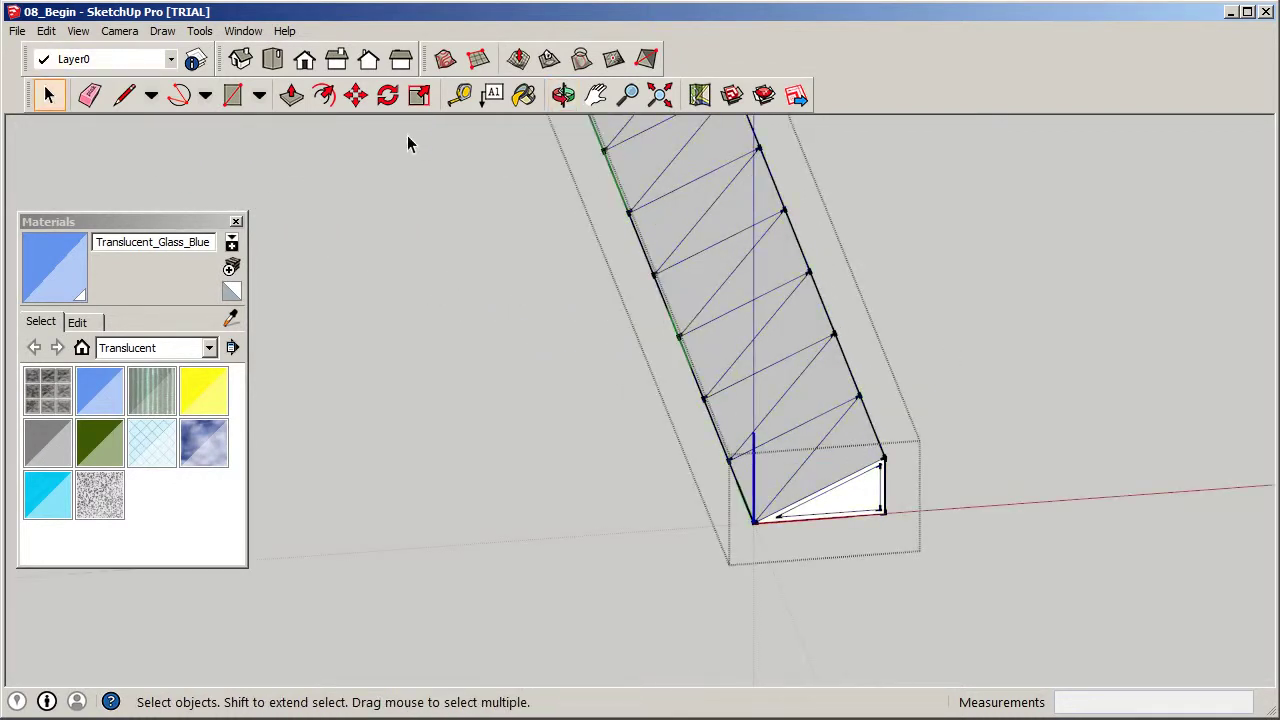
{"action": "left_click", "coordinate": [323, 95]}
{"action": "middle_click_drag", "start_coordinate": [728, 405], "coordinate": [849, 420]}
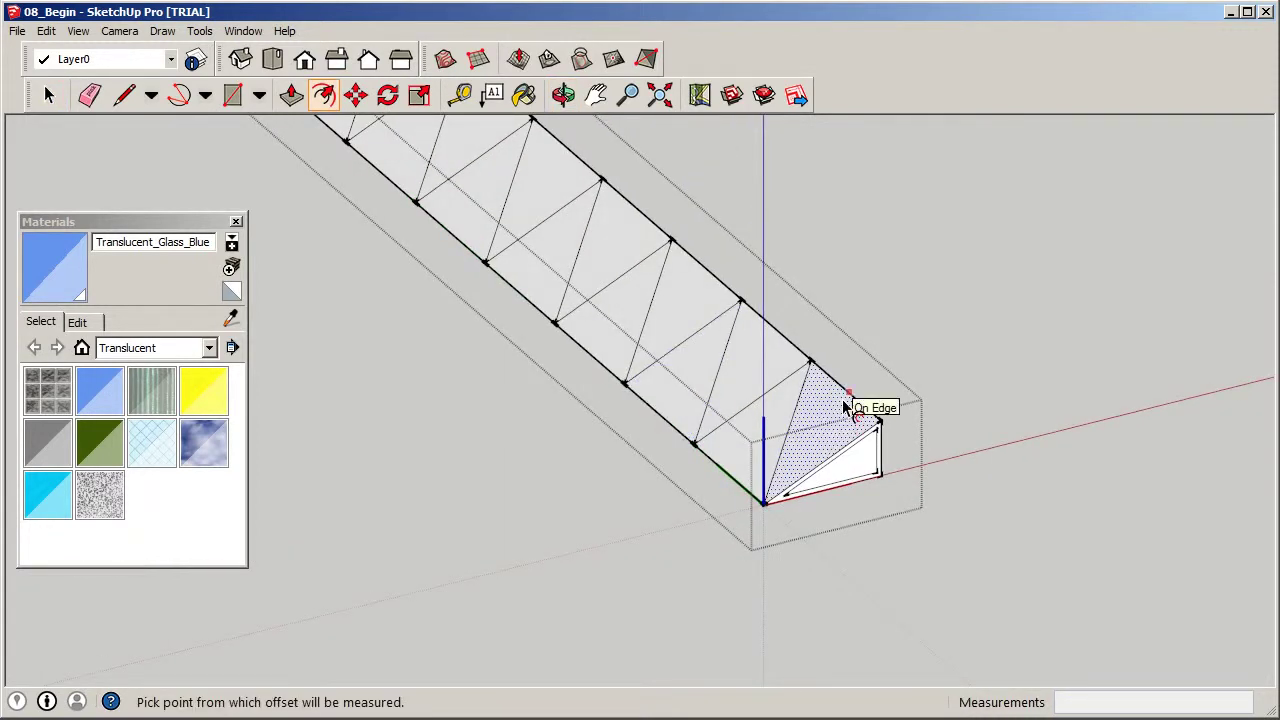
{"action": "scroll", "coordinate": [850, 403], "scroll_direction": "up", "scroll_amount": 2}
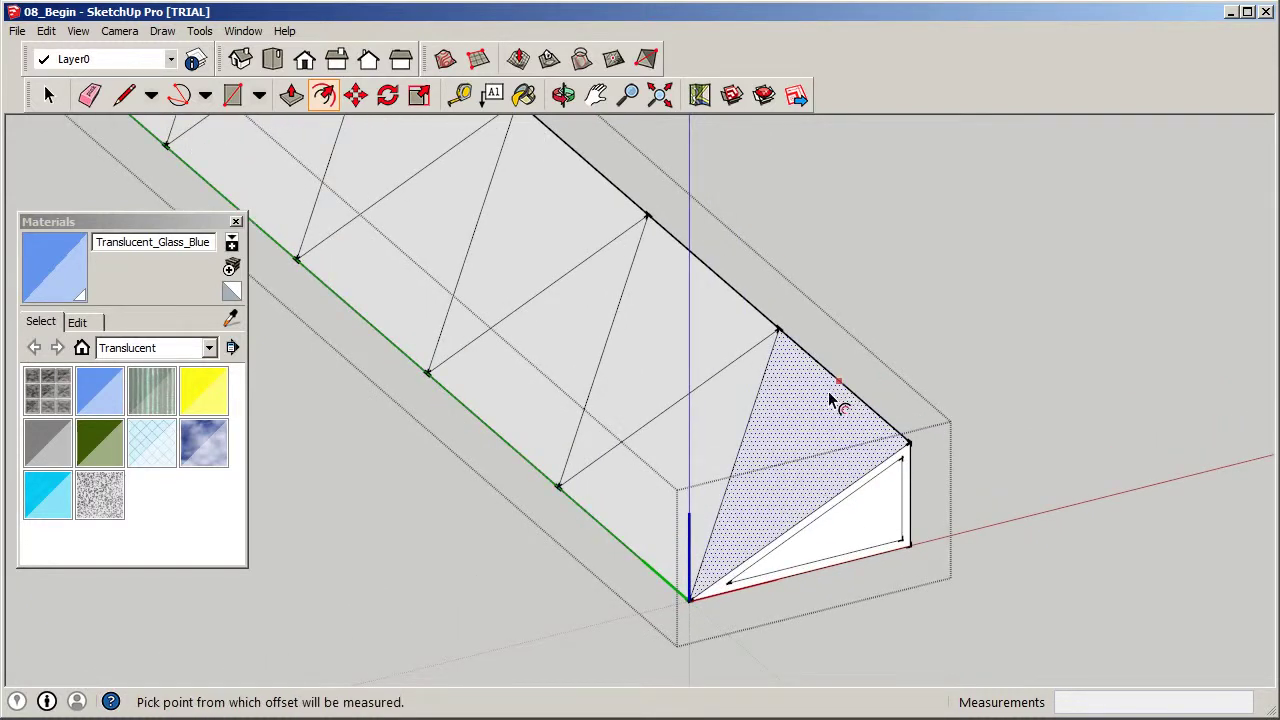
{"action": "left_click", "coordinate": [830, 397]}
{"action": "left_click", "coordinate": [817, 415]}
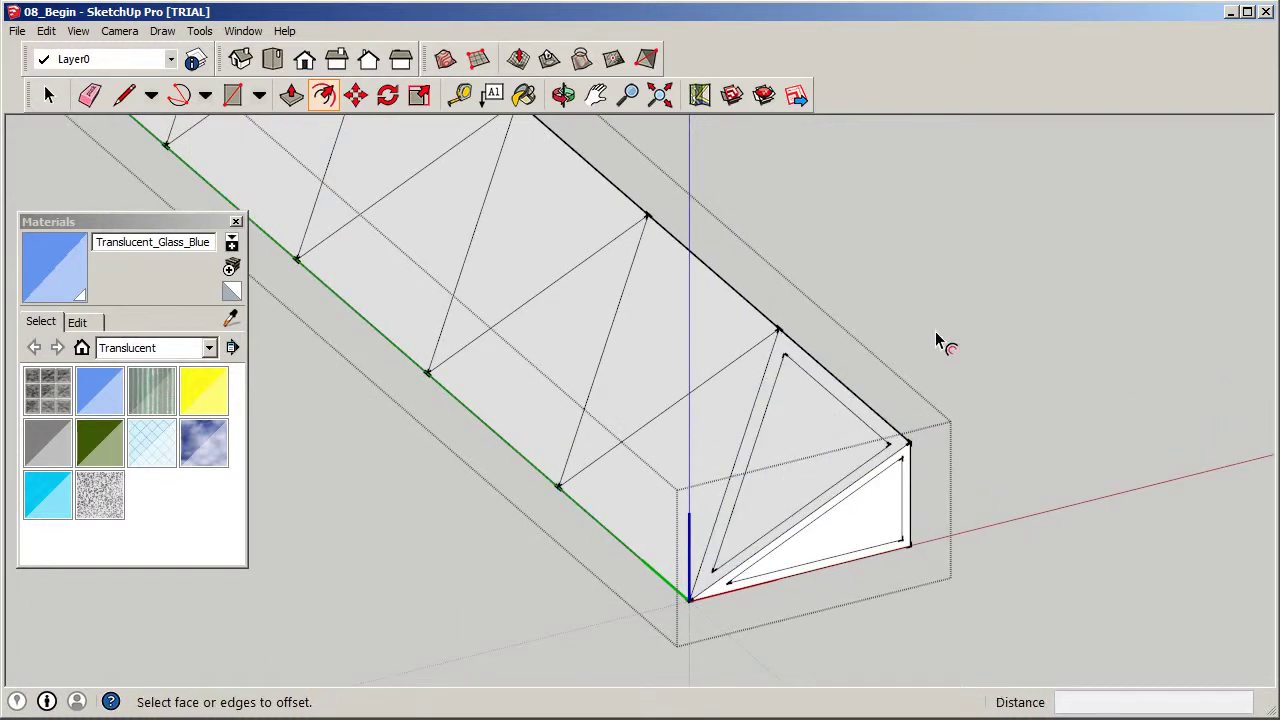
{"action": "left_click", "coordinate": [768, 436]}
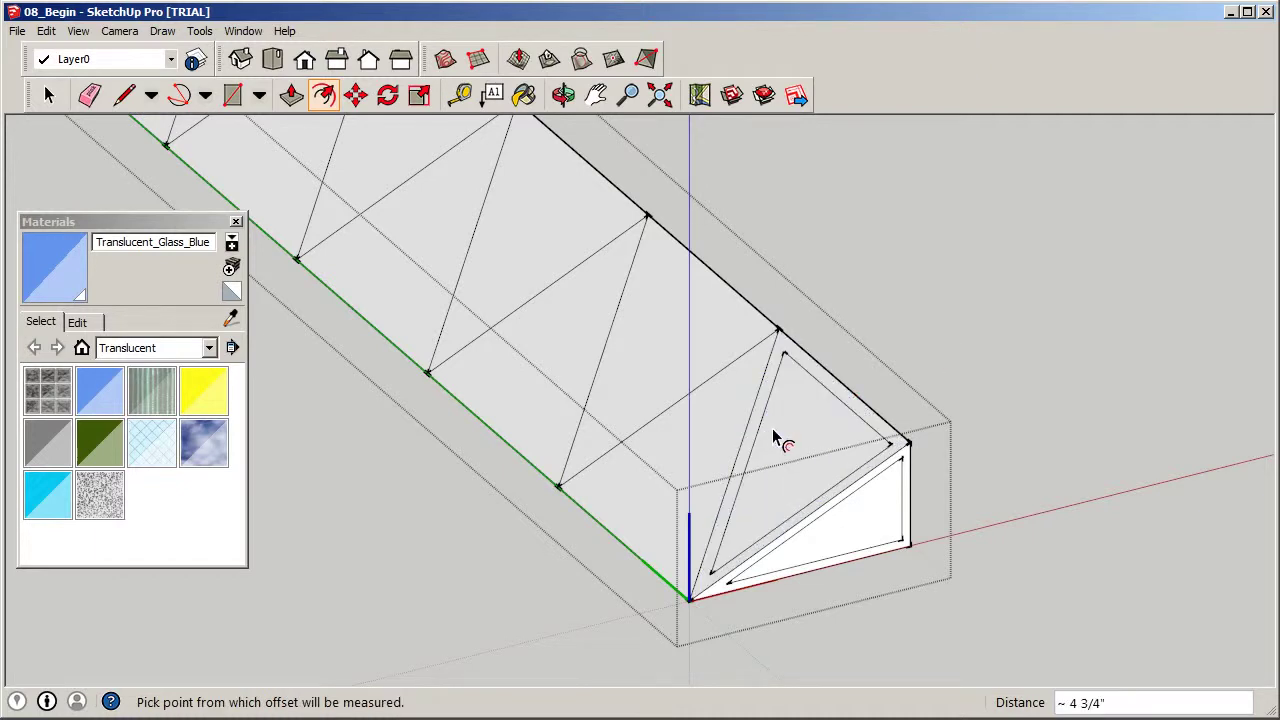
{"action": "left_click", "coordinate": [774, 428]}
Offset the second sloped triangle from the framed end inward by 3 inches.
{"action": "left_click", "coordinate": [661, 413]}
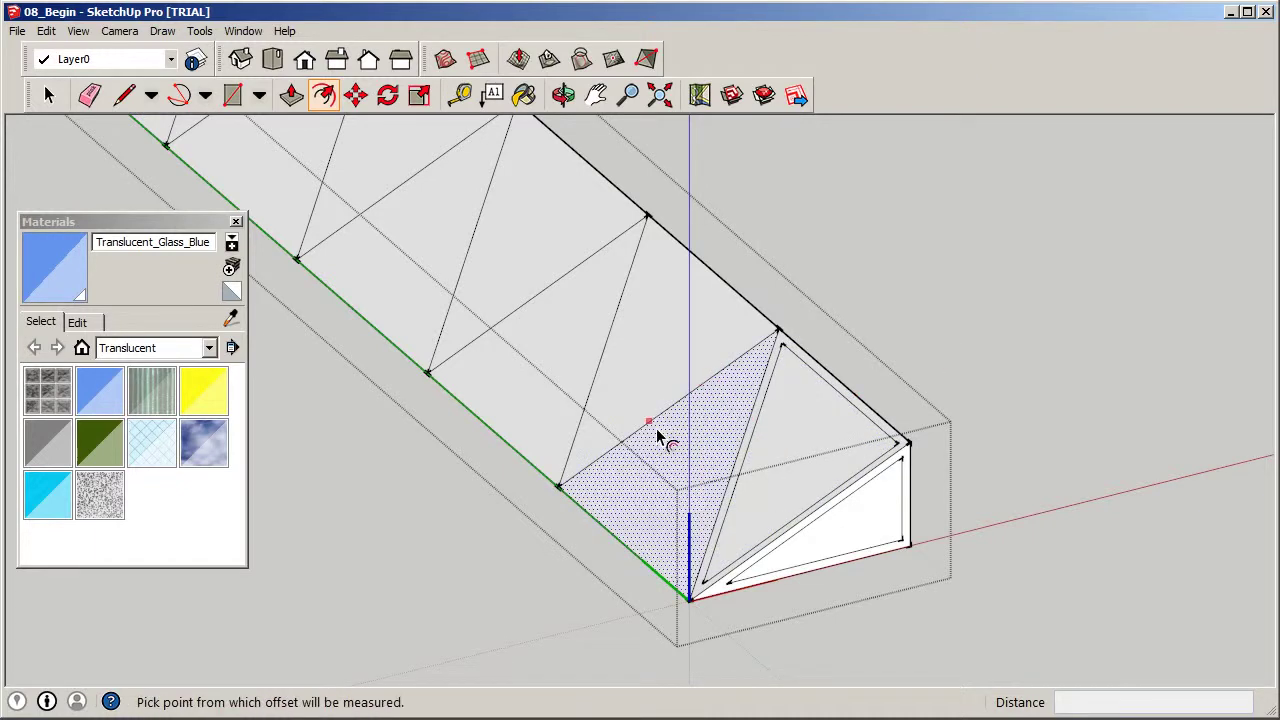
{"action": "left_click", "coordinate": [652, 425]}
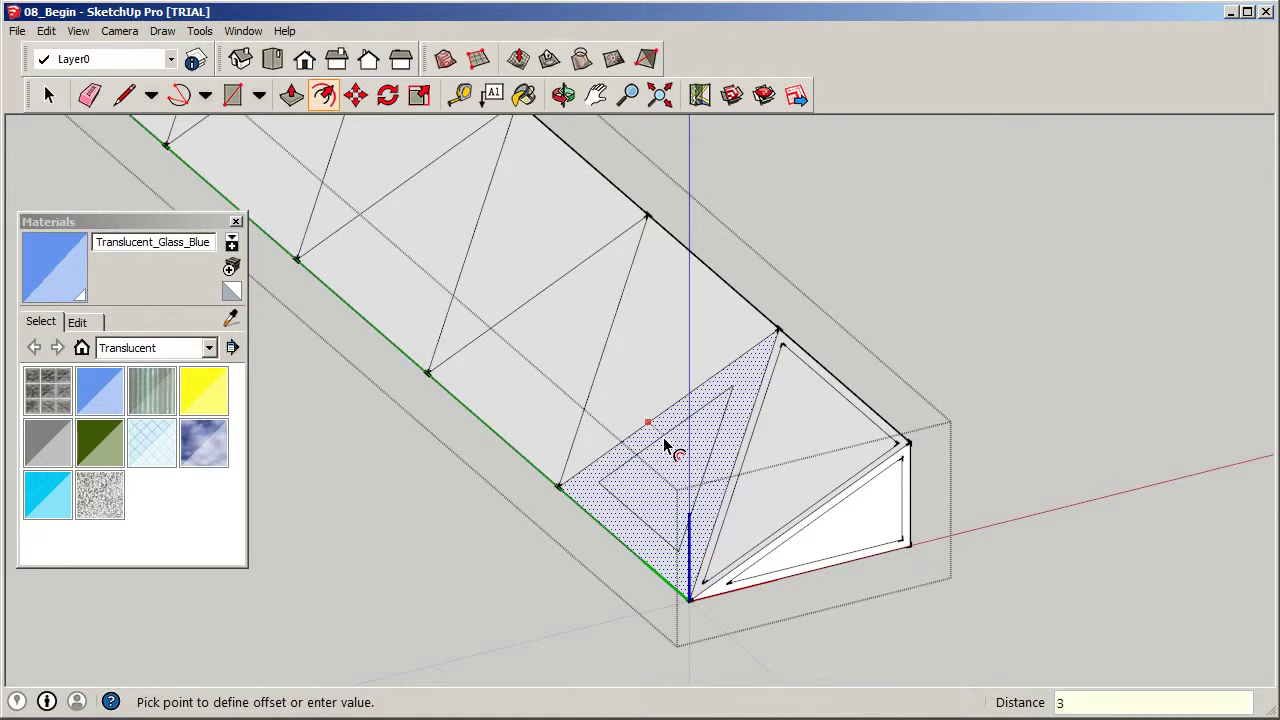
{"action": "type", "text": "3"}
{"action": "key", "text": "Return"}
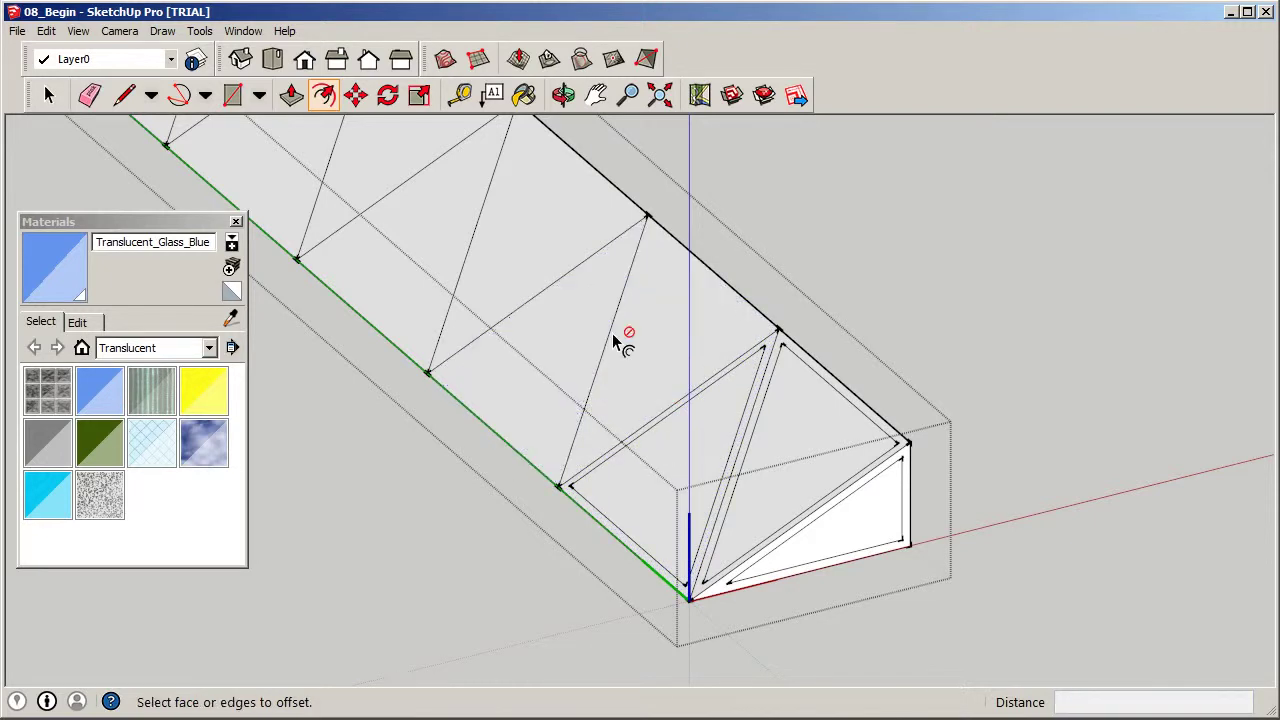
Offset the third and fourth sloped triangles from the framed end inward by 3 inches.
{"action": "left_click", "coordinate": [719, 284]}
{"action": "key", "text": "Return"}
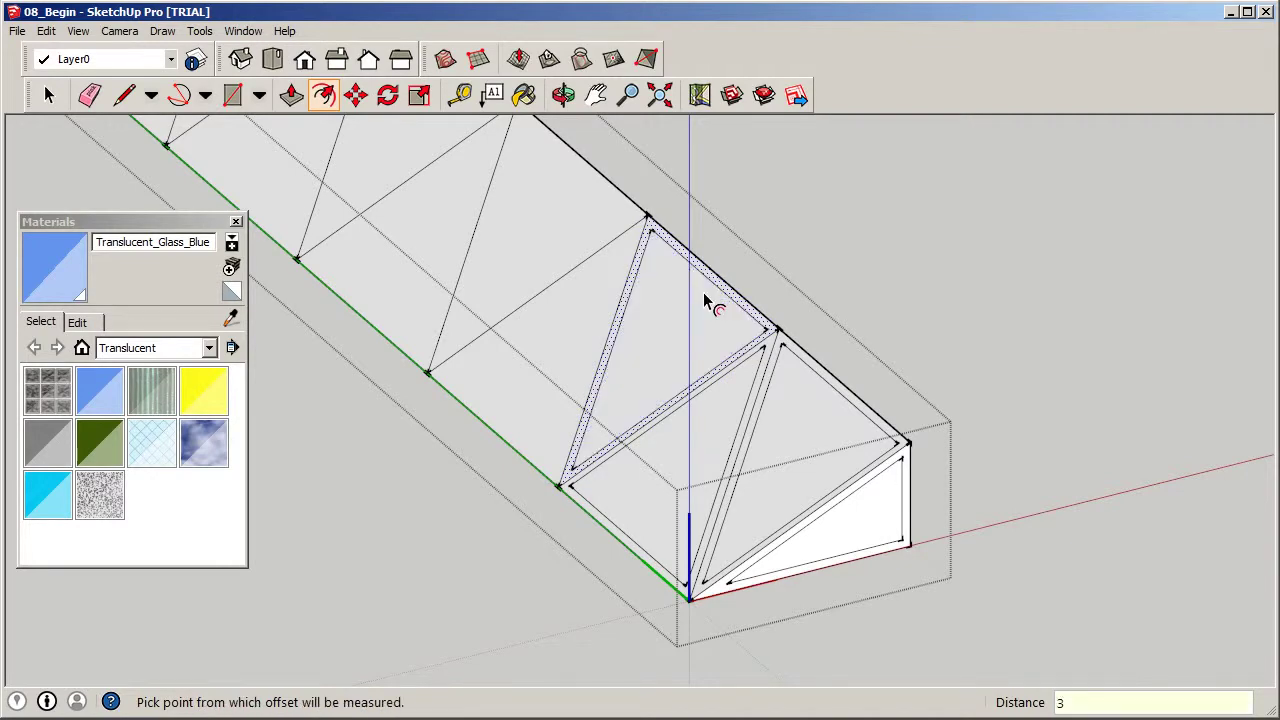
{"action": "left_click", "coordinate": [600, 285]}
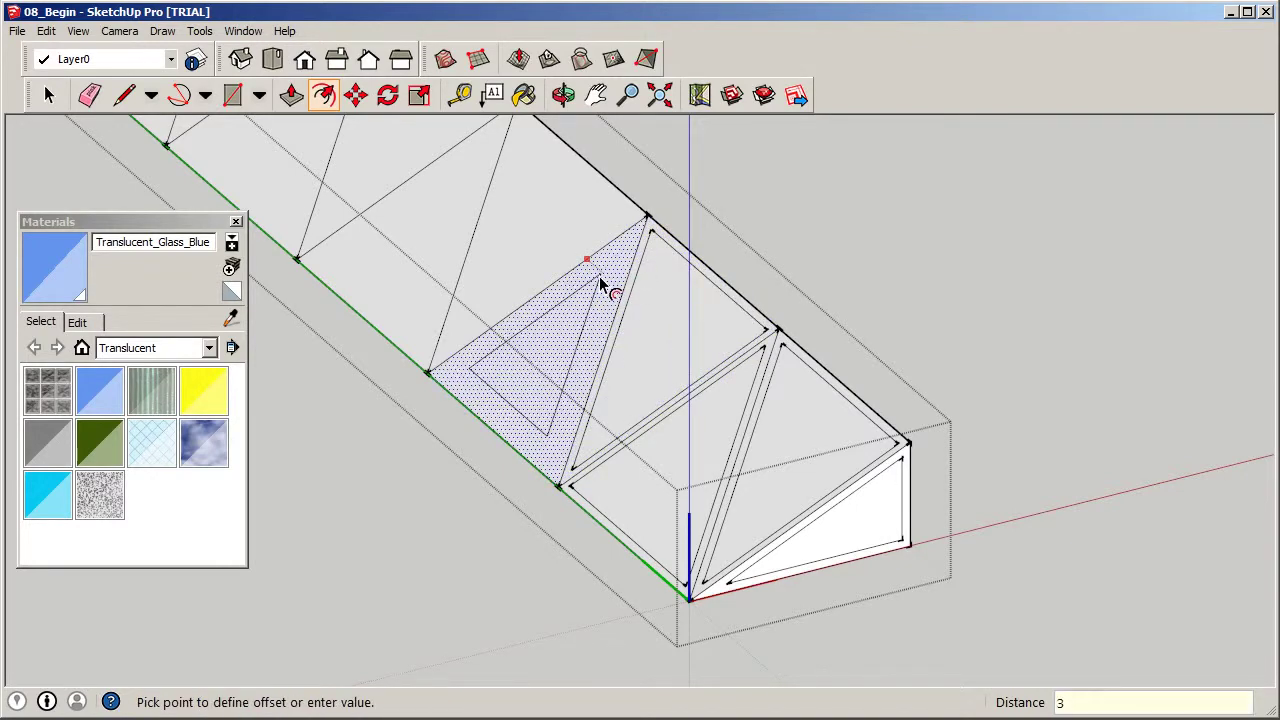
{"action": "type", "text": "3"}
{"action": "key", "text": "Return"}
{"action": "scroll", "coordinate": [560, 286], "scroll_direction": "down", "scroll_amount": 2}
{"action": "scroll", "coordinate": [554, 286], "scroll_direction": "up", "scroll_amount": 3}
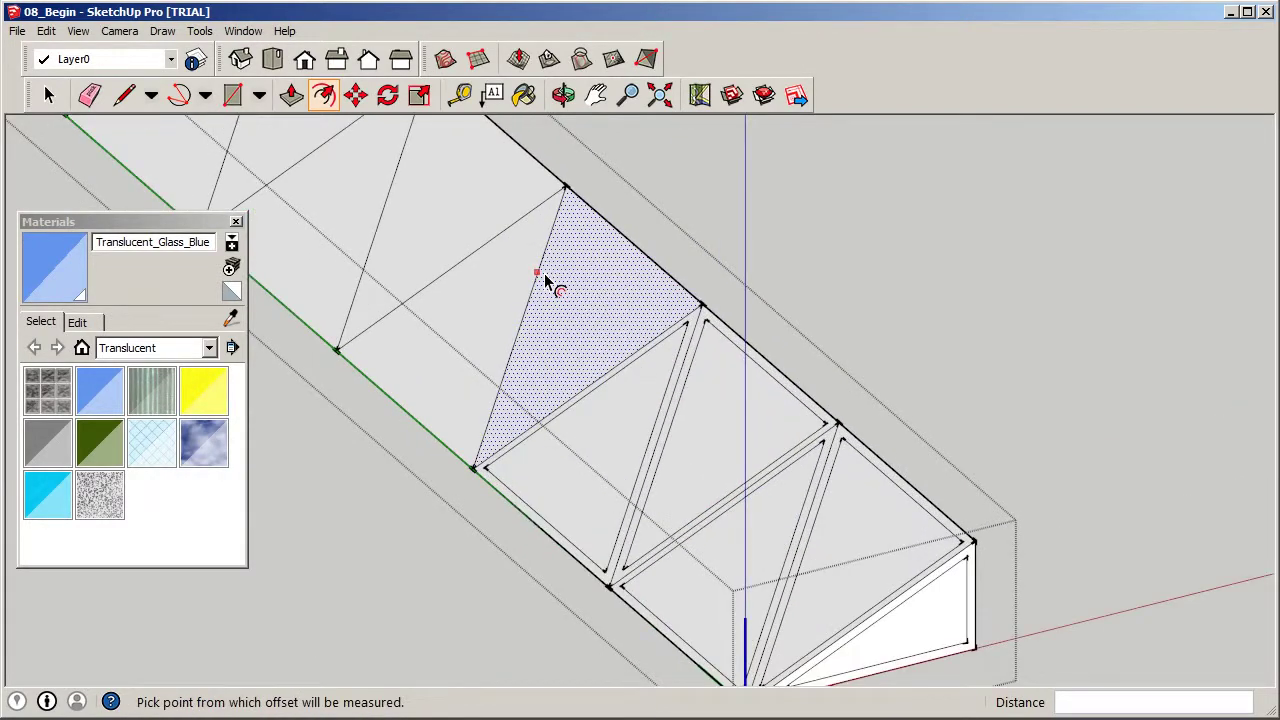
Offset the fifth and sixth sloped triangles along the strip inward by 3 inches.
{"action": "left_click", "coordinate": [545, 280]}
{"action": "type", "text": "3"}
{"action": "key", "text": "Return"}
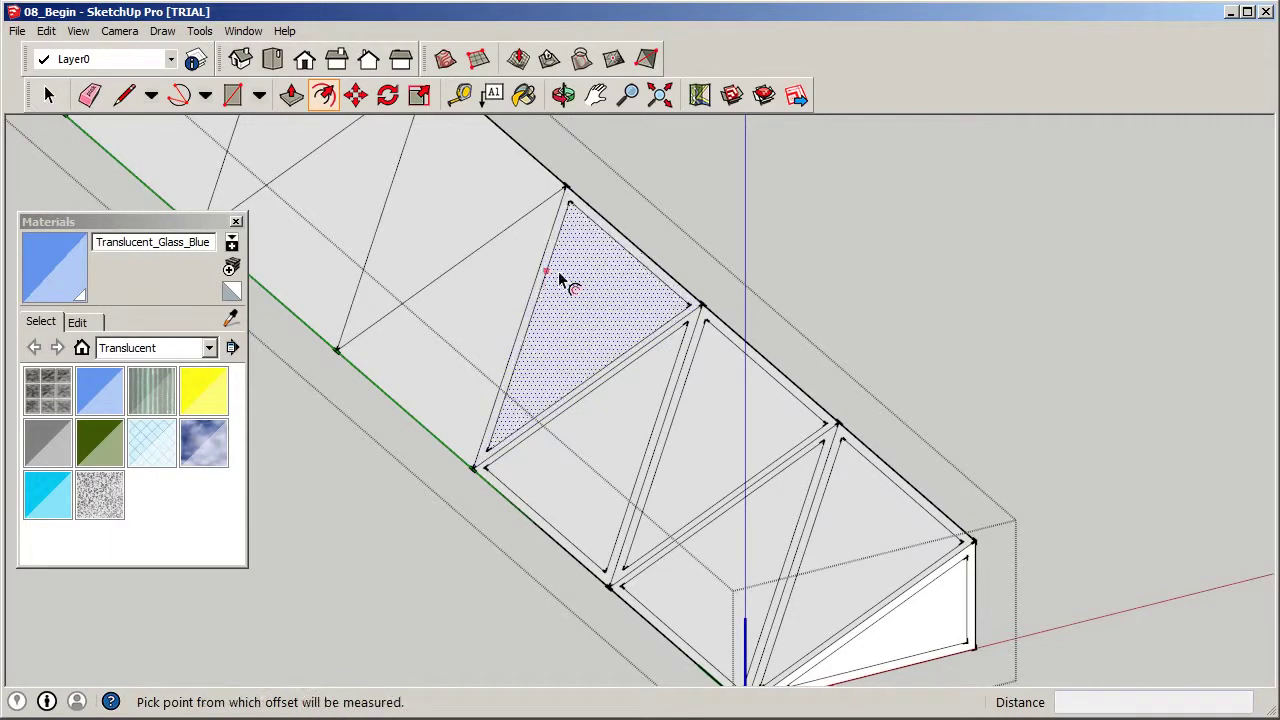
{"action": "left_click", "coordinate": [500, 252]}
{"action": "type", "text": "3"}
{"action": "key", "text": "Return"}
{"action": "scroll", "coordinate": [500, 250], "scroll_direction": "down", "scroll_amount": 2}
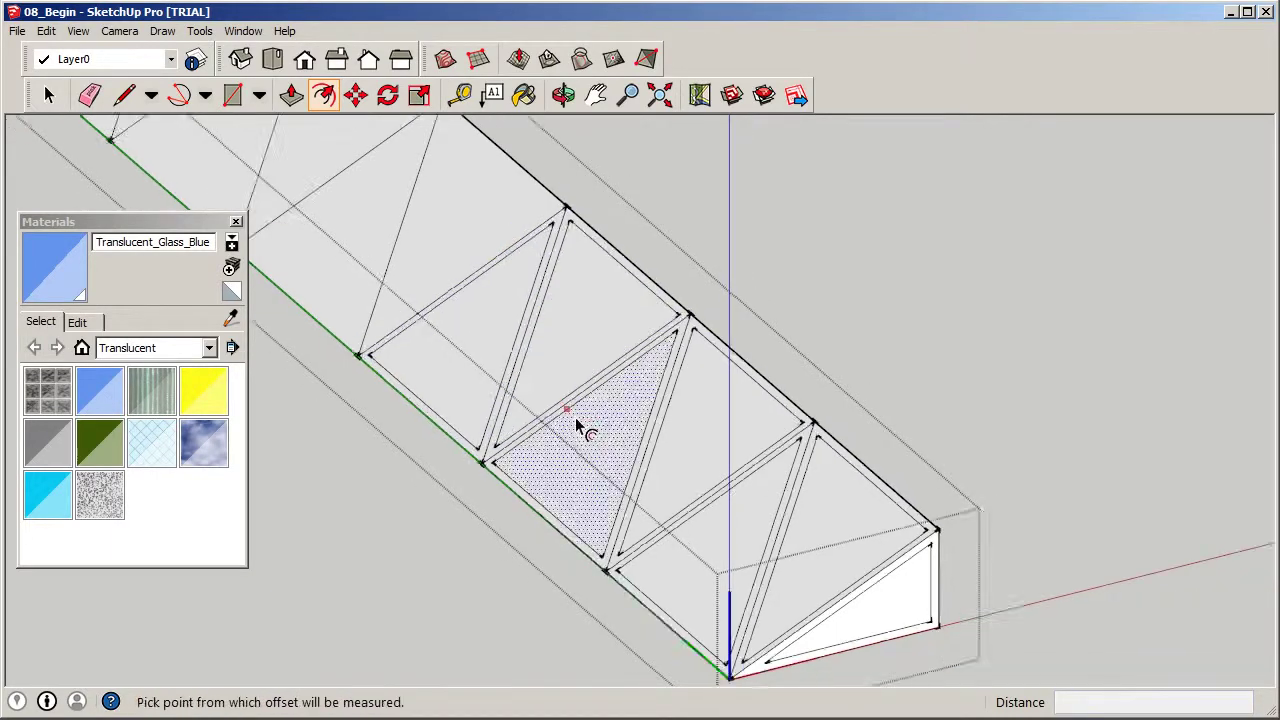
Offset the seventh and eighth sloped triangles of the skylight inward by 3 inches.
{"action": "scroll", "coordinate": [580, 428], "scroll_direction": "up", "scroll_amount": 3}
{"action": "left_click", "coordinate": [463, 228]}
{"action": "type", "text": "3"}
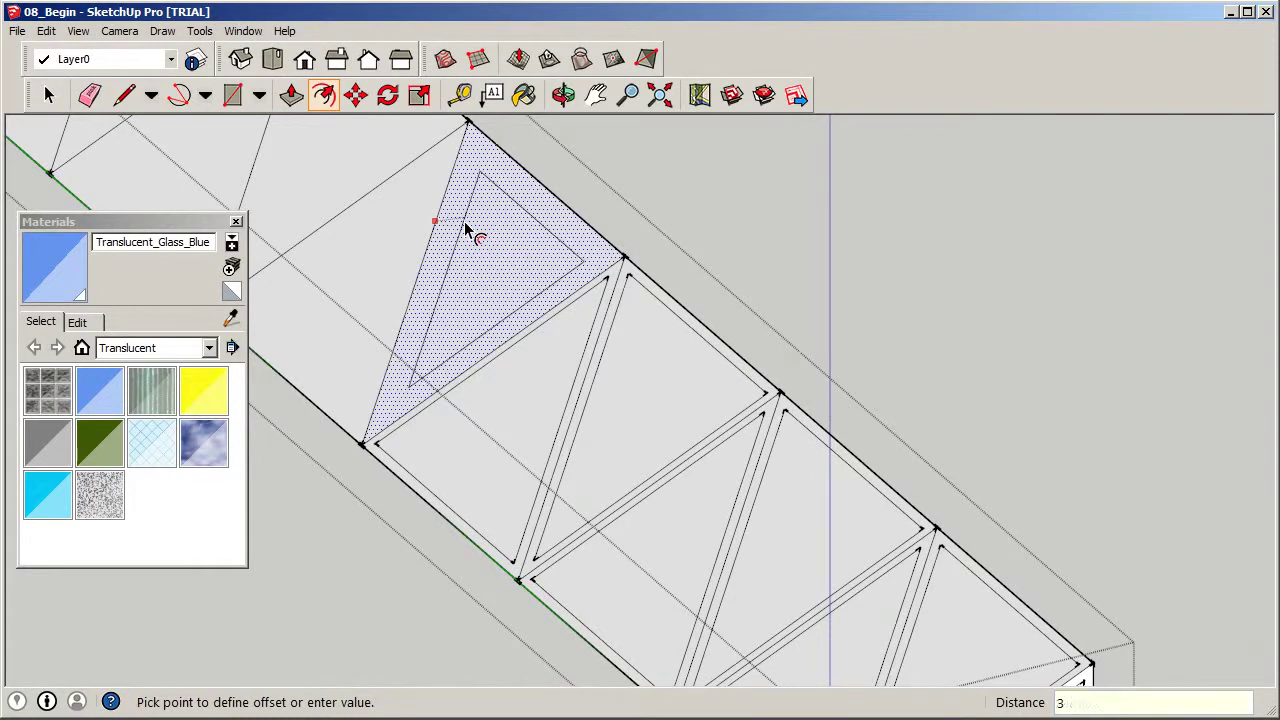
{"action": "key", "text": "Return"}
{"action": "scroll", "coordinate": [586, 391], "scroll_direction": "down", "scroll_amount": 1}
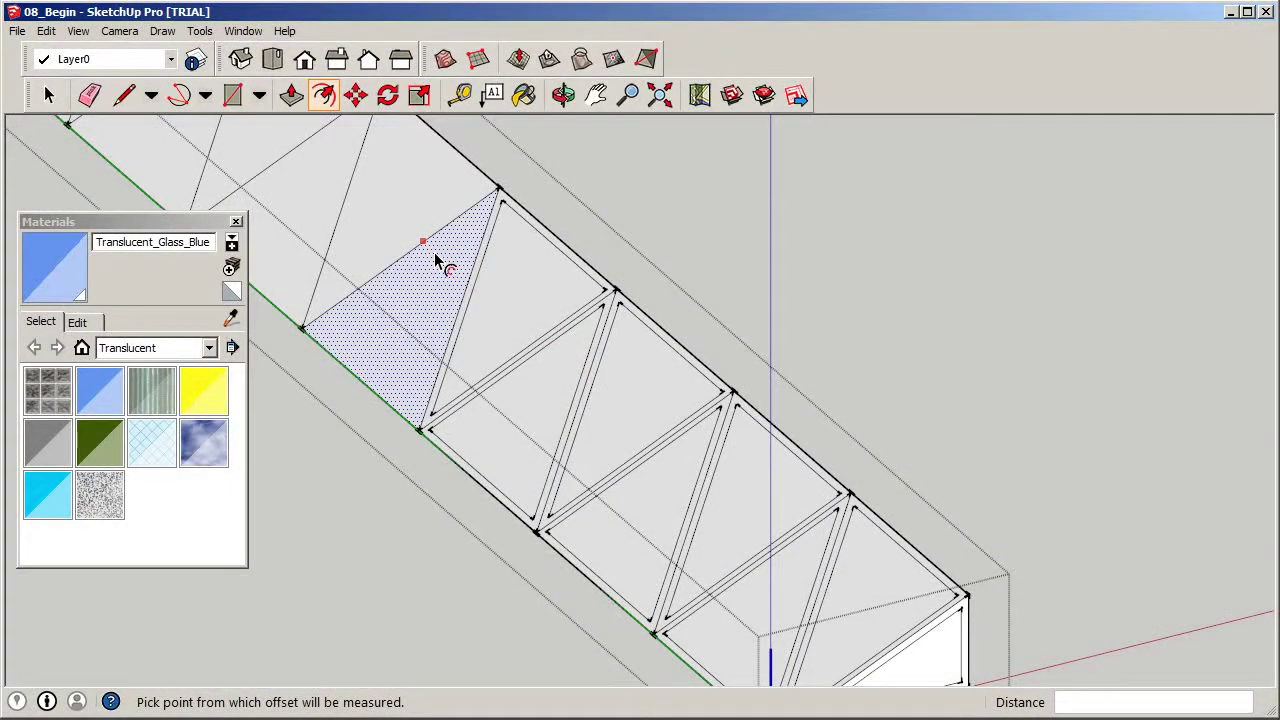
{"action": "left_click", "coordinate": [436, 261]}
{"action": "key", "text": "Return"}
{"action": "scroll", "coordinate": [443, 200], "scroll_direction": "down", "scroll_amount": 2}
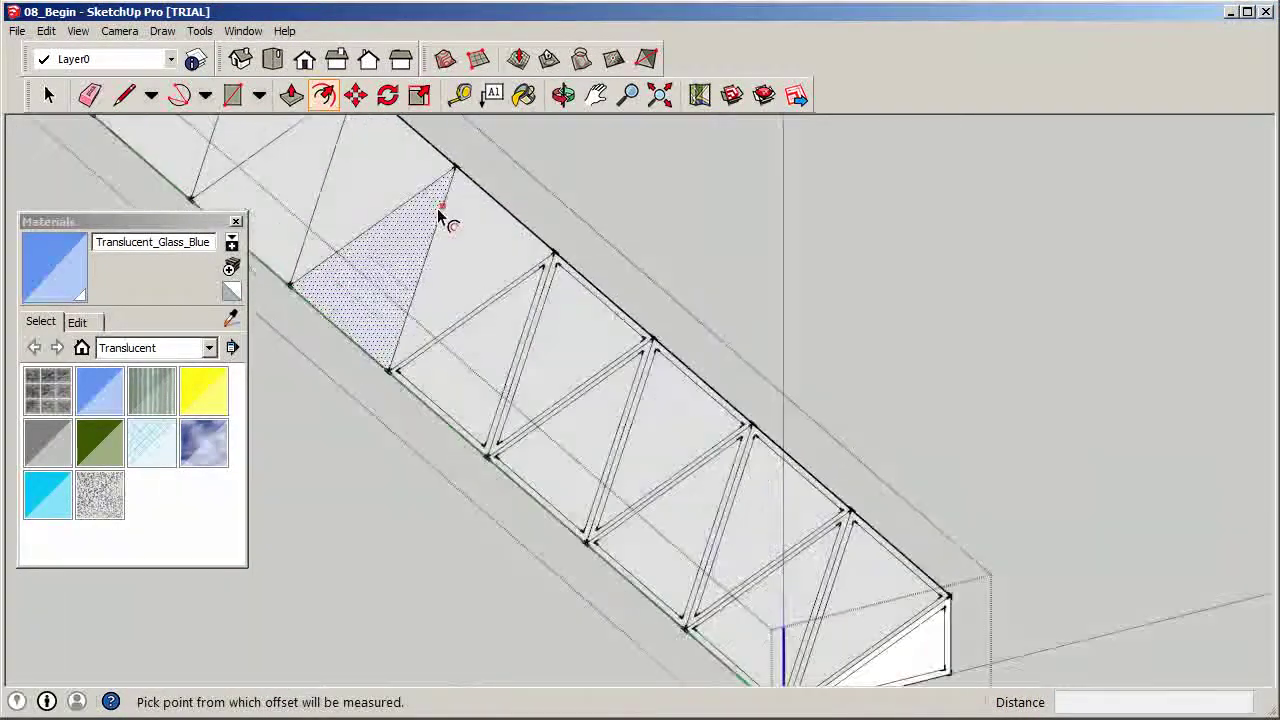
Offset the ninth and tenth sloped triangles of the skylight inward by 3 inches.
{"action": "left_click", "coordinate": [444, 240]}
{"action": "type", "text": "3 1/2\""}
{"action": "key", "text": "Return"}
{"action": "scroll", "coordinate": [643, 394], "scroll_direction": "down", "scroll_amount": 2}
{"action": "scroll", "coordinate": [434, 272], "scroll_direction": "up", "scroll_amount": 3}
{"action": "left_click", "coordinate": [431, 272]}
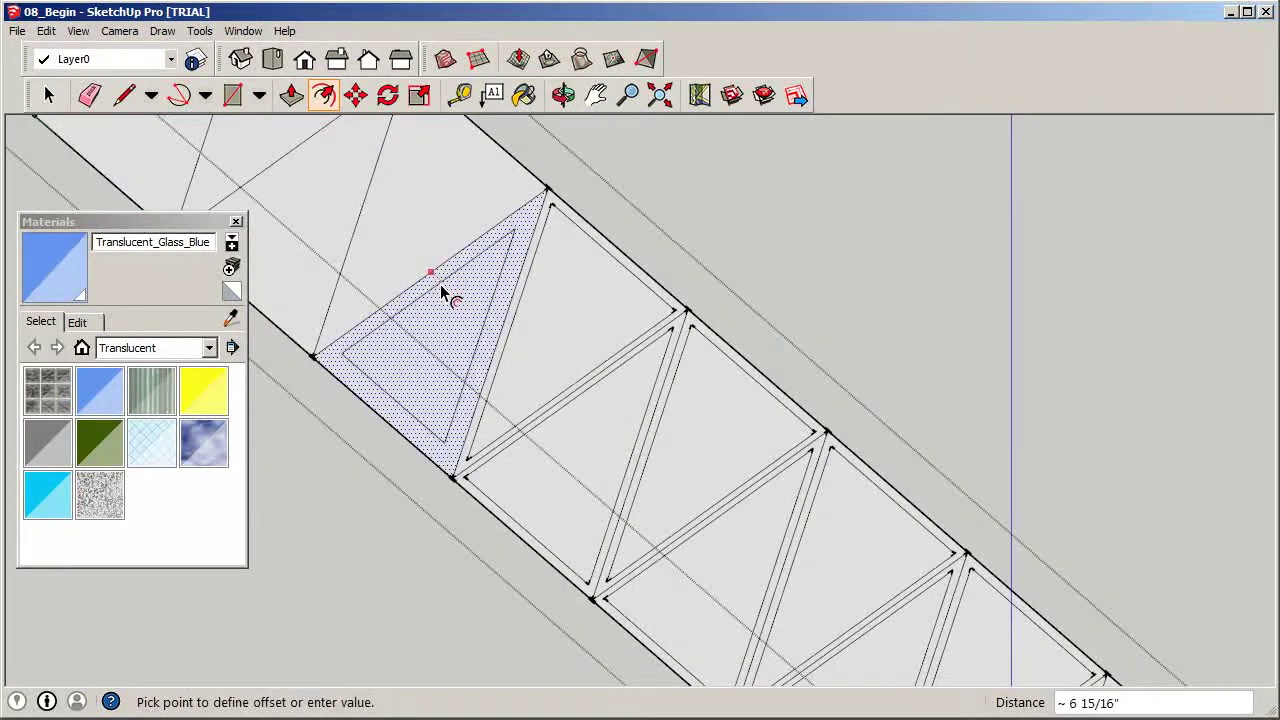
{"action": "type", "text": "3"}
{"action": "key", "text": "Return"}
{"action": "scroll", "coordinate": [445, 280], "scroll_direction": "down", "scroll_amount": 2}
{"action": "scroll", "coordinate": [450, 240], "scroll_direction": "up", "scroll_amount": 3}
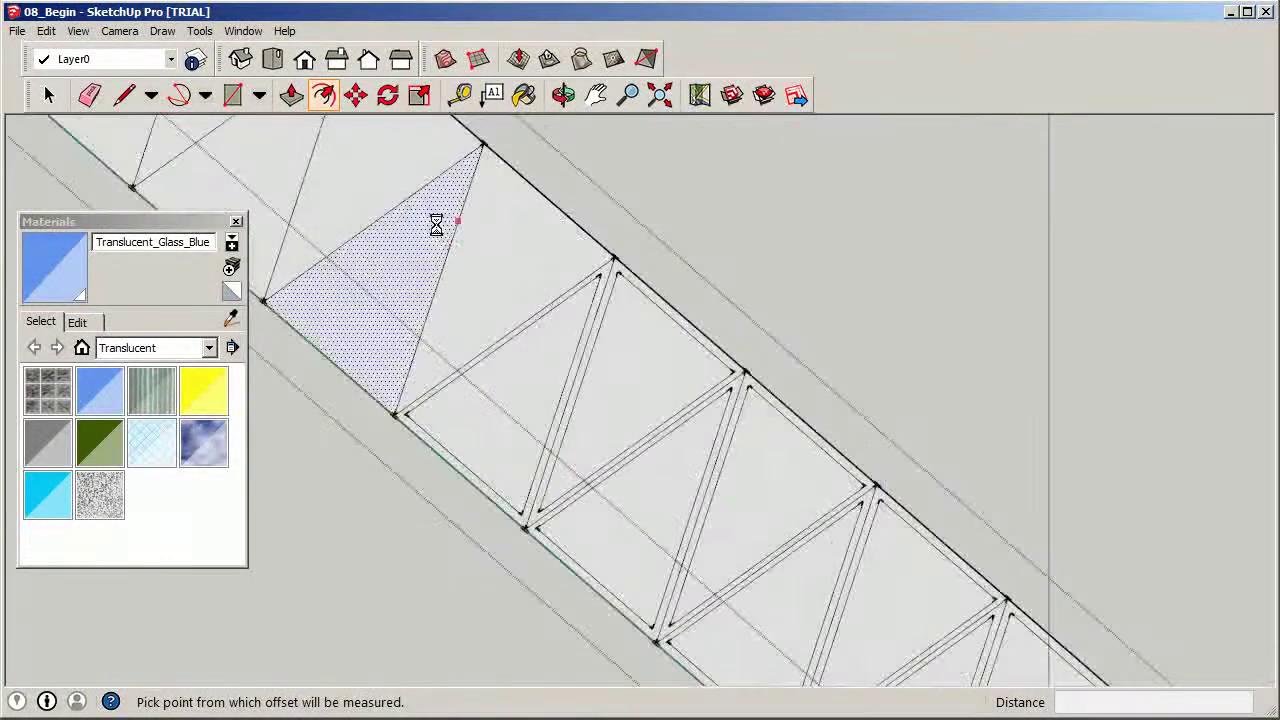
Offset the eleventh and twelfth sloped triangles along the strip inward by 3 inches.
{"action": "left_click", "coordinate": [465, 260]}
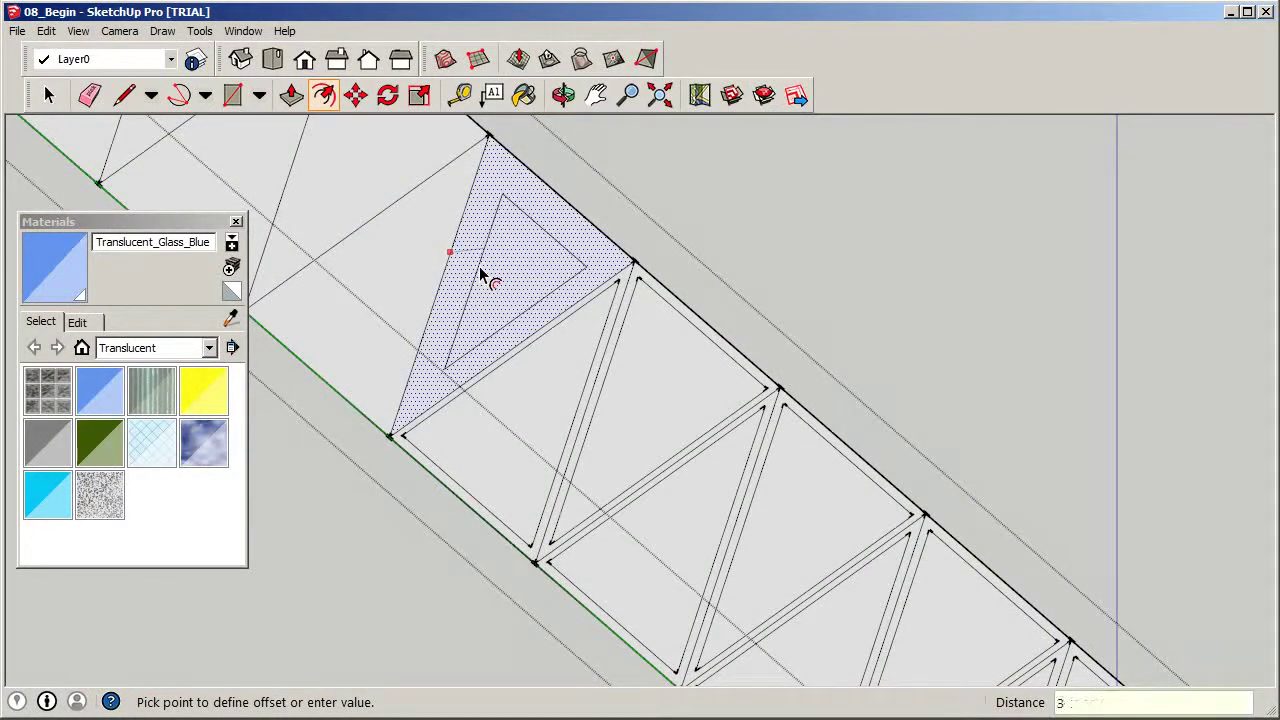
{"action": "key", "text": "Return"}
{"action": "scroll", "coordinate": [480, 275], "scroll_direction": "down", "scroll_amount": 2}
{"action": "scroll", "coordinate": [441, 228], "scroll_direction": "up", "scroll_amount": 3}
{"action": "left_click", "coordinate": [441, 230]}
{"action": "type", "text": "3"}
{"action": "key", "text": "Return"}
{"action": "scroll", "coordinate": [414, 223], "scroll_direction": "down", "scroll_amount": 2}
{"action": "scroll", "coordinate": [403, 216], "scroll_direction": "up", "scroll_amount": 3}
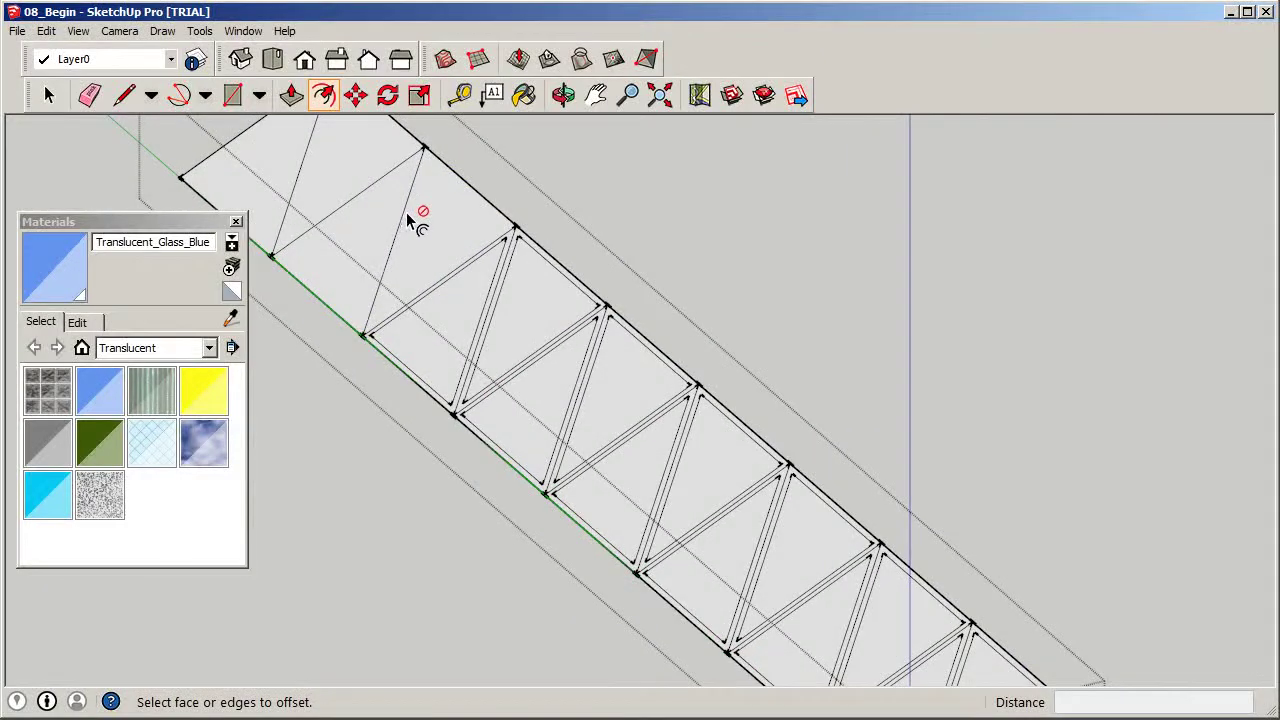
Offset the thirteenth and fourteenth sloped triangles along the strip inward by 3 inches.
{"action": "left_click", "coordinate": [414, 213]}
{"action": "type", "text": "3"}
{"action": "key", "text": "Return"}
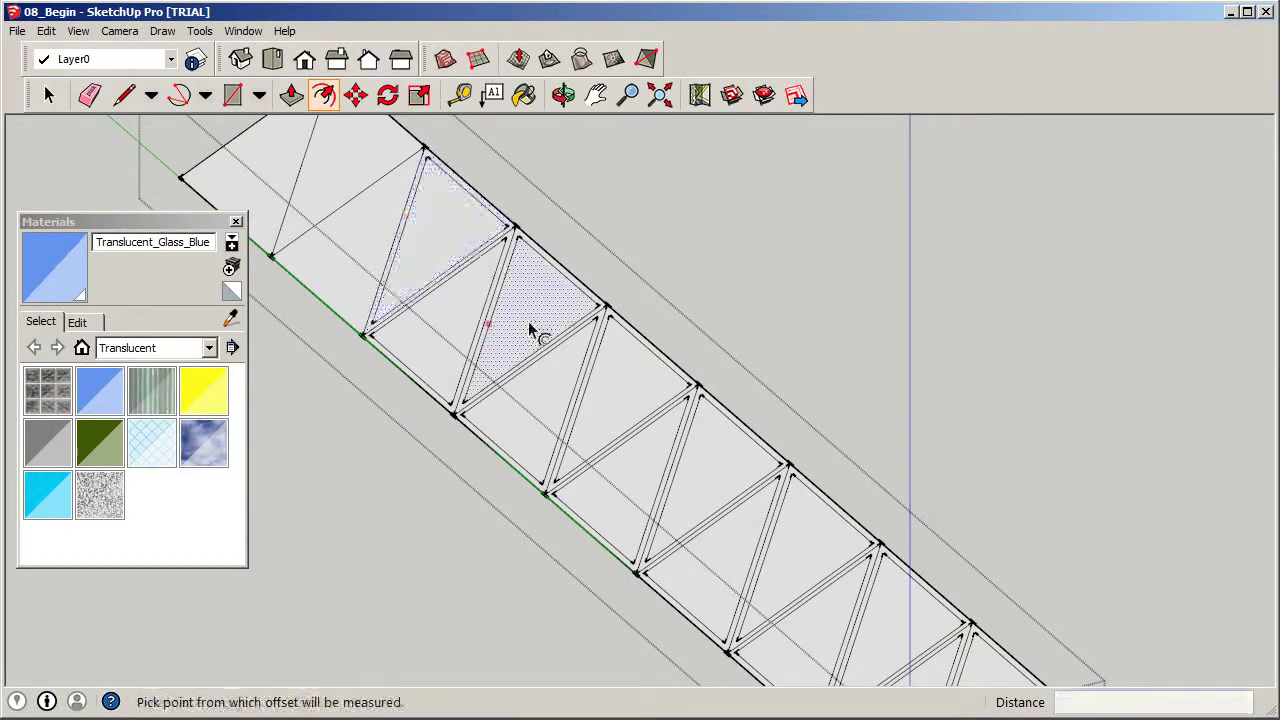
{"action": "scroll", "coordinate": [468, 271], "scroll_direction": "down", "scroll_amount": 1}
{"action": "scroll", "coordinate": [432, 242], "scroll_direction": "up", "scroll_amount": 2}
{"action": "left_click", "coordinate": [411, 227]}
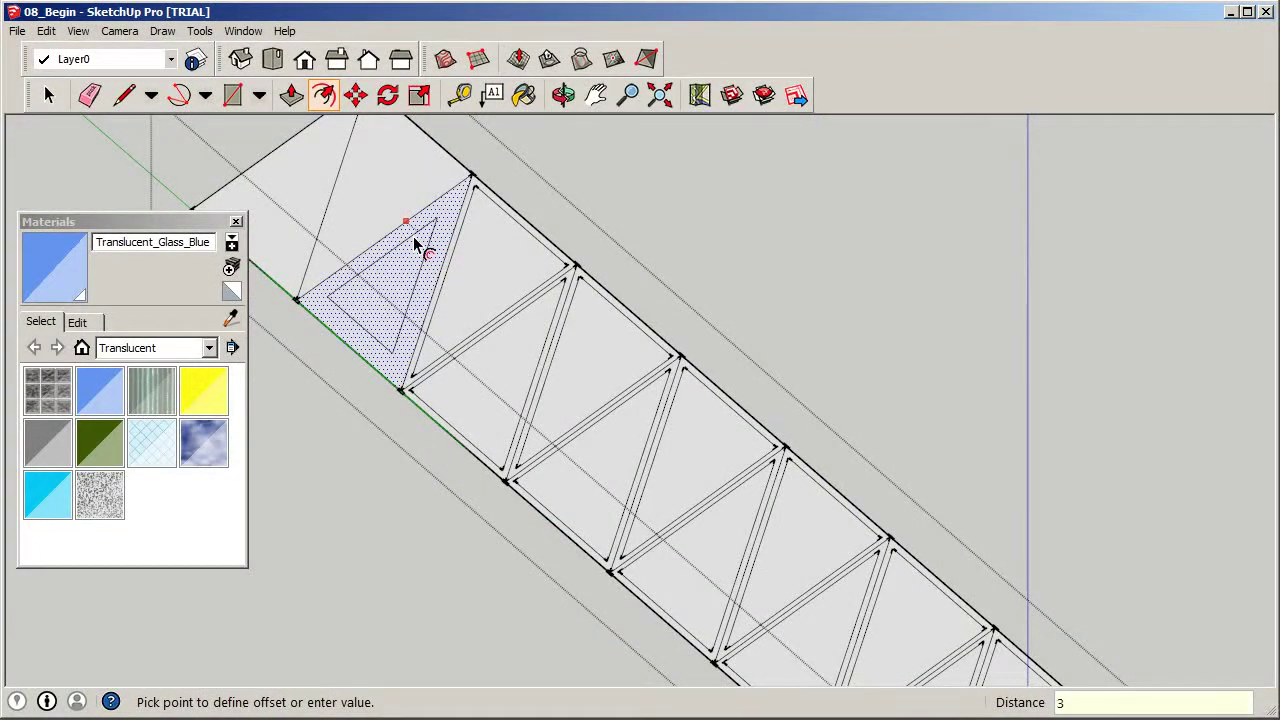
{"action": "type", "text": "3"}
{"action": "key", "text": "Return"}
{"action": "scroll", "coordinate": [553, 379], "scroll_direction": "down", "scroll_amount": 1}
{"action": "scroll", "coordinate": [423, 234], "scroll_direction": "down", "scroll_amount": 2}
{"action": "scroll", "coordinate": [411, 229], "scroll_direction": "up", "scroll_amount": 3}
Offset the last two sloped triangles at the far end of the strip inward by 3 inches.
{"action": "left_click", "coordinate": [407, 228]}
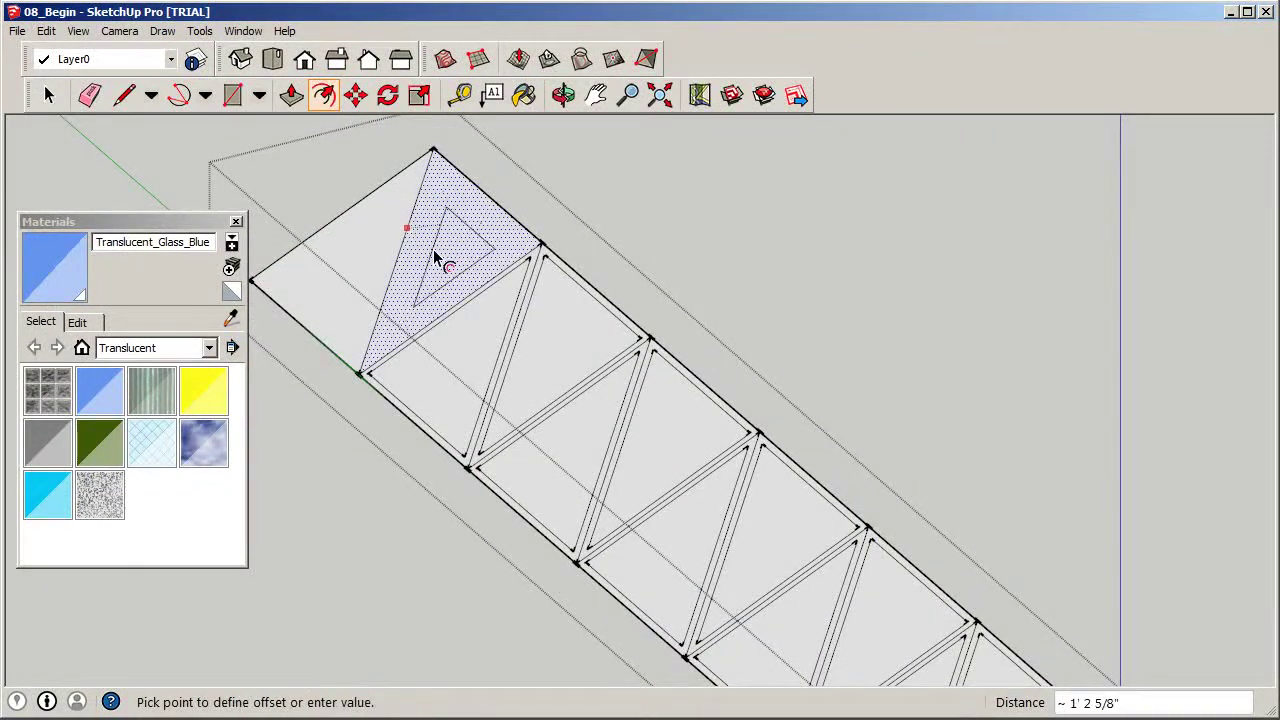
{"action": "type", "text": "3"}
{"action": "key", "text": "Return"}
{"action": "left_click", "coordinate": [363, 198]}
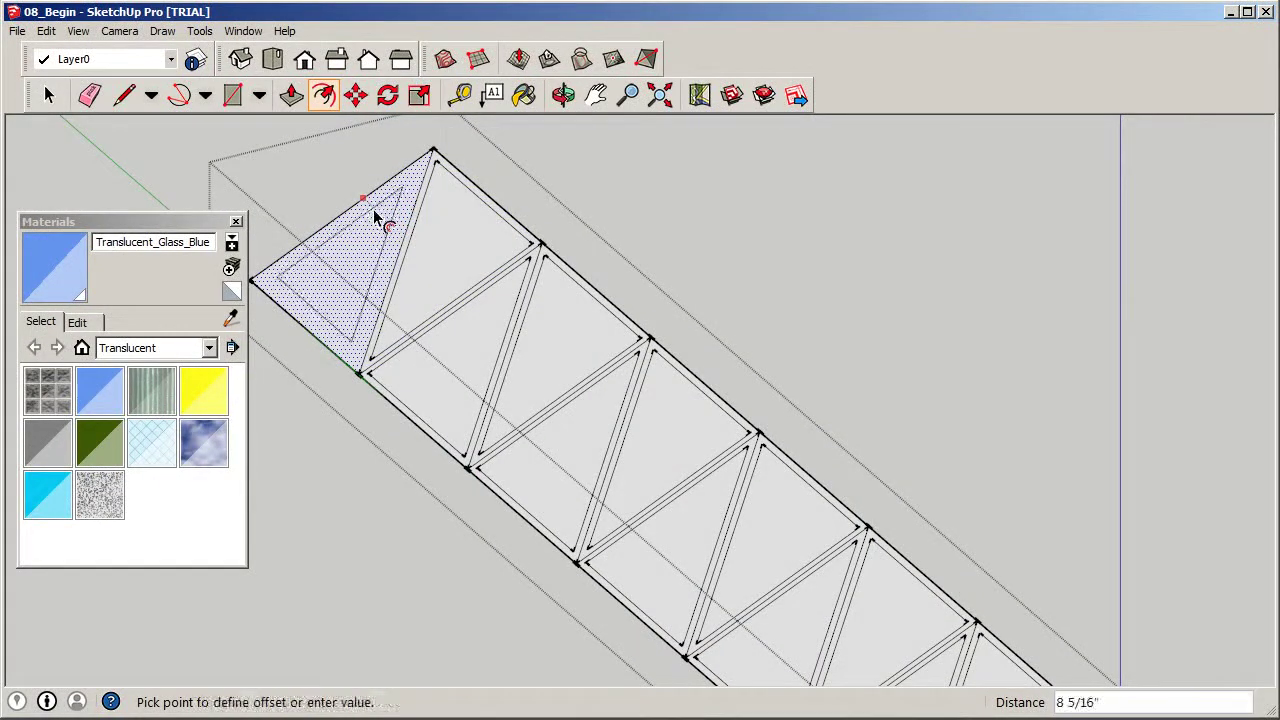
{"action": "key", "text": "Return"}
Offset the vertical triangle closing the far end of the skylight inward by 3 inches.
{"action": "scroll", "coordinate": [503, 331], "scroll_direction": "down", "scroll_amount": 2}
{"action": "middle_click_drag", "start_coordinate": [503, 331], "coordinate": [1029, 357]}
{"action": "scroll", "coordinate": [1046, 429], "scroll_direction": "up", "scroll_amount": 4}
{"action": "scroll", "coordinate": [920, 500], "scroll_direction": "up", "scroll_amount": 4}
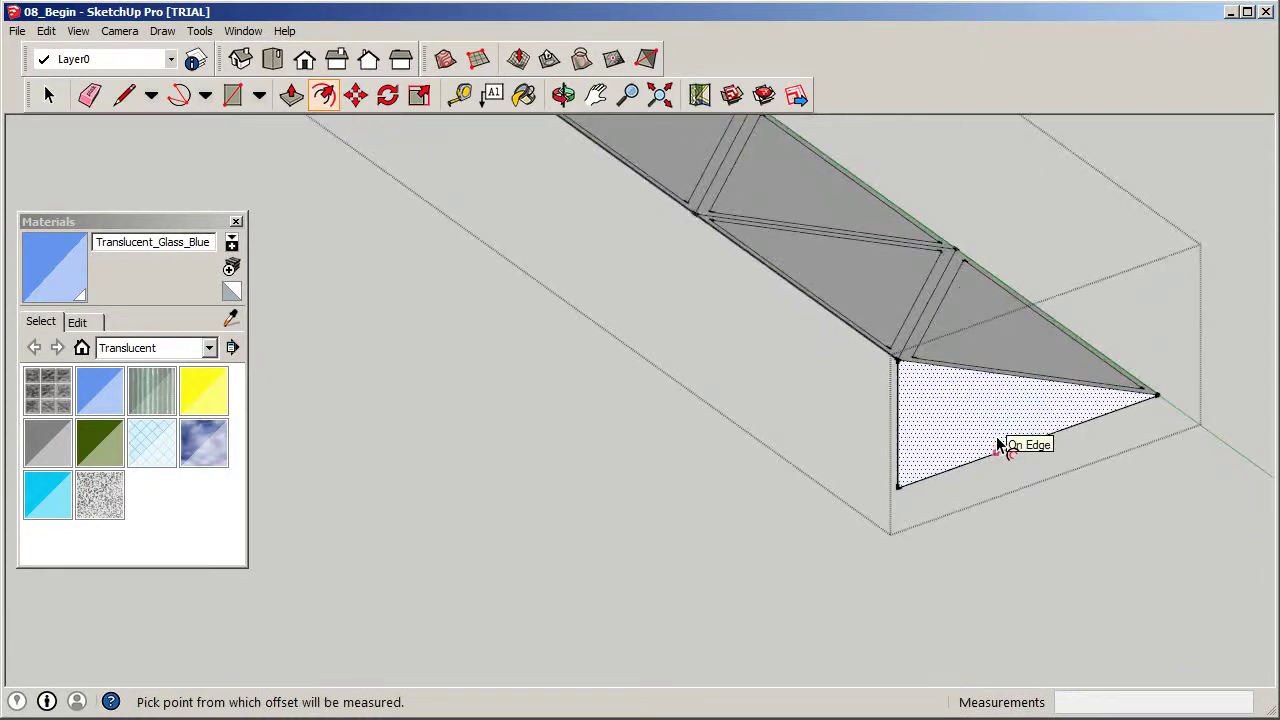
{"action": "left_click", "coordinate": [1000, 450]}
{"action": "key", "text": "Return"}
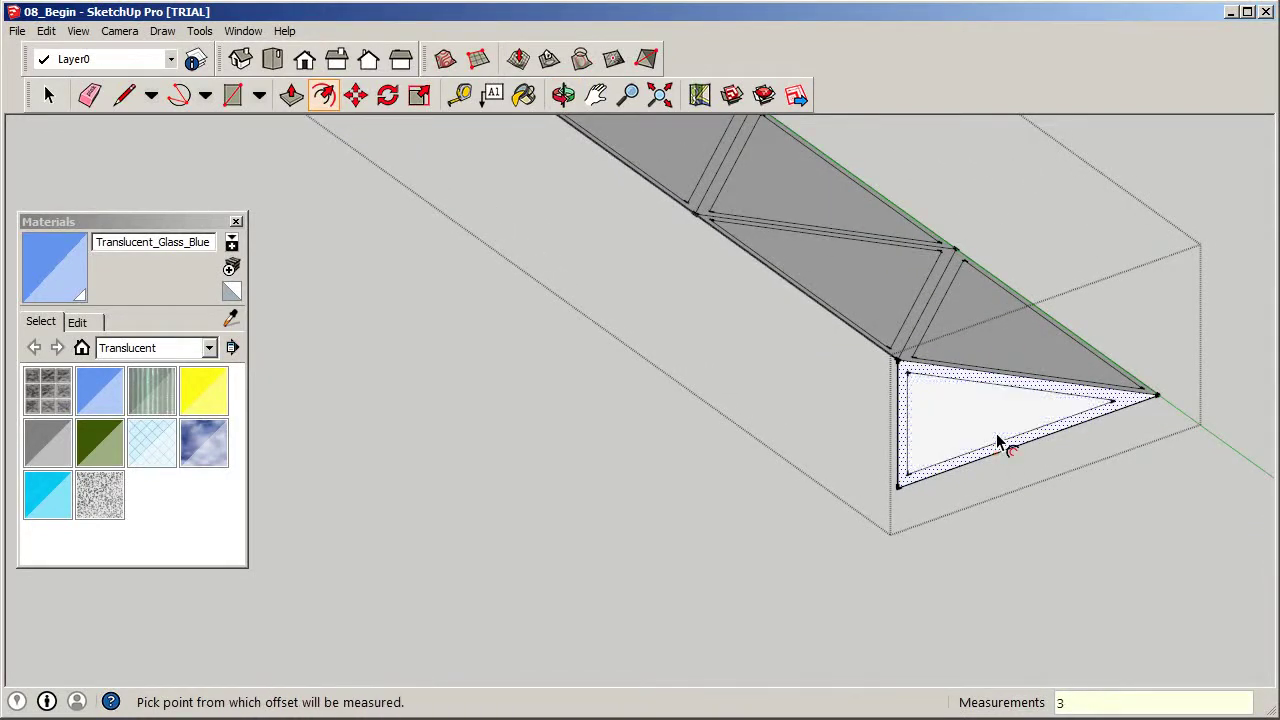
Paint the inner pane of the far end triangle and the first adjoining sloped panes with Translucent_Glass_Blue.
{"action": "scroll", "coordinate": [766, 380], "scroll_direction": "down", "scroll_amount": 3}
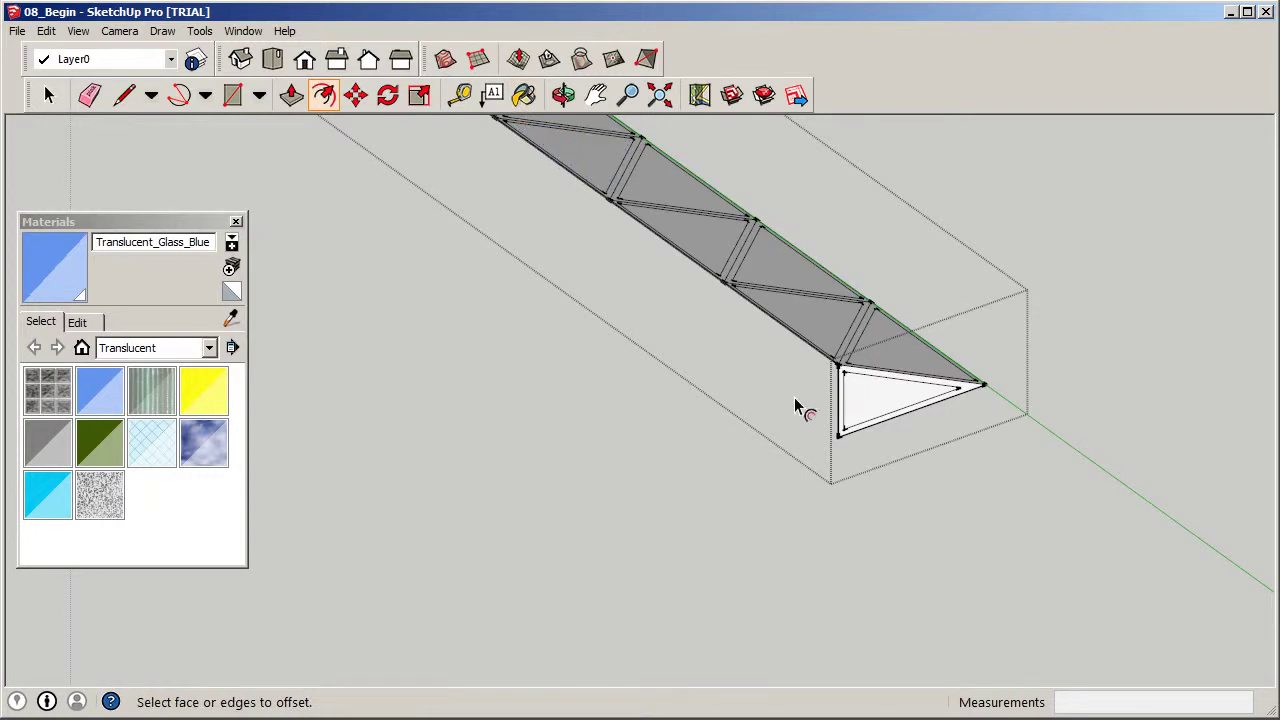
{"action": "left_click", "coordinate": [524, 94]}
{"action": "left_click", "coordinate": [524, 94]}
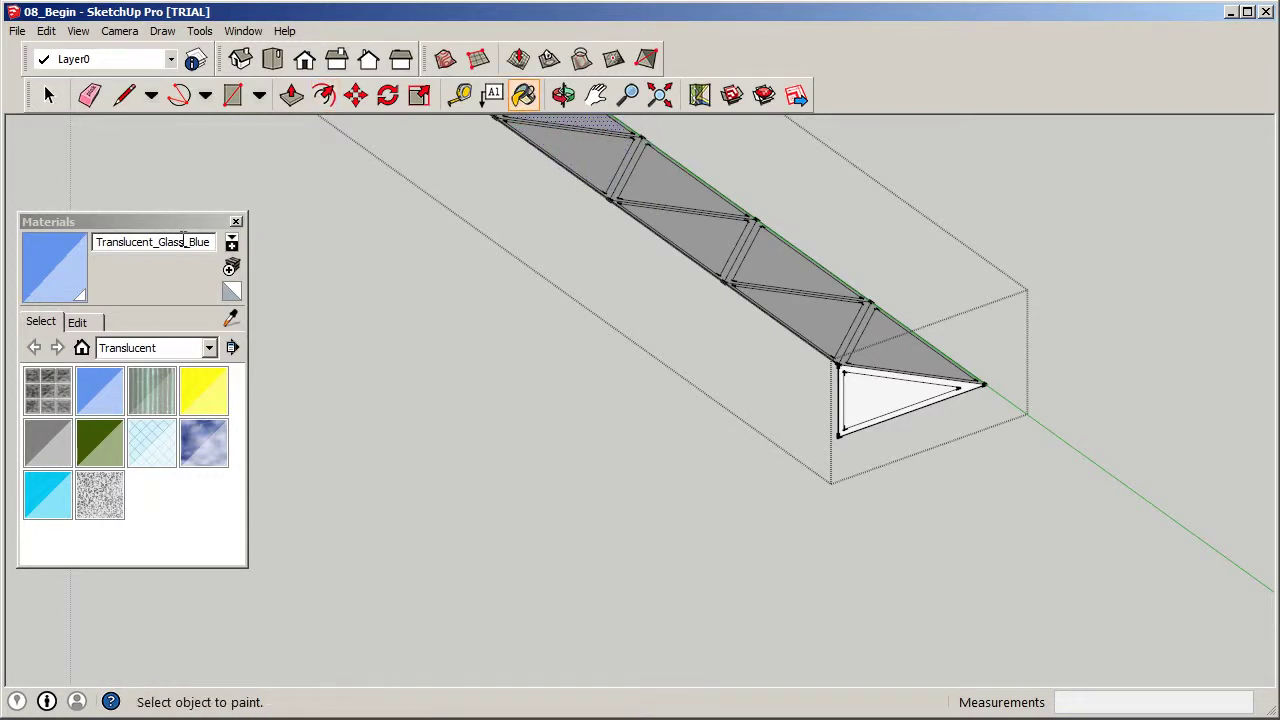
{"action": "left_click", "coordinate": [872, 402]}
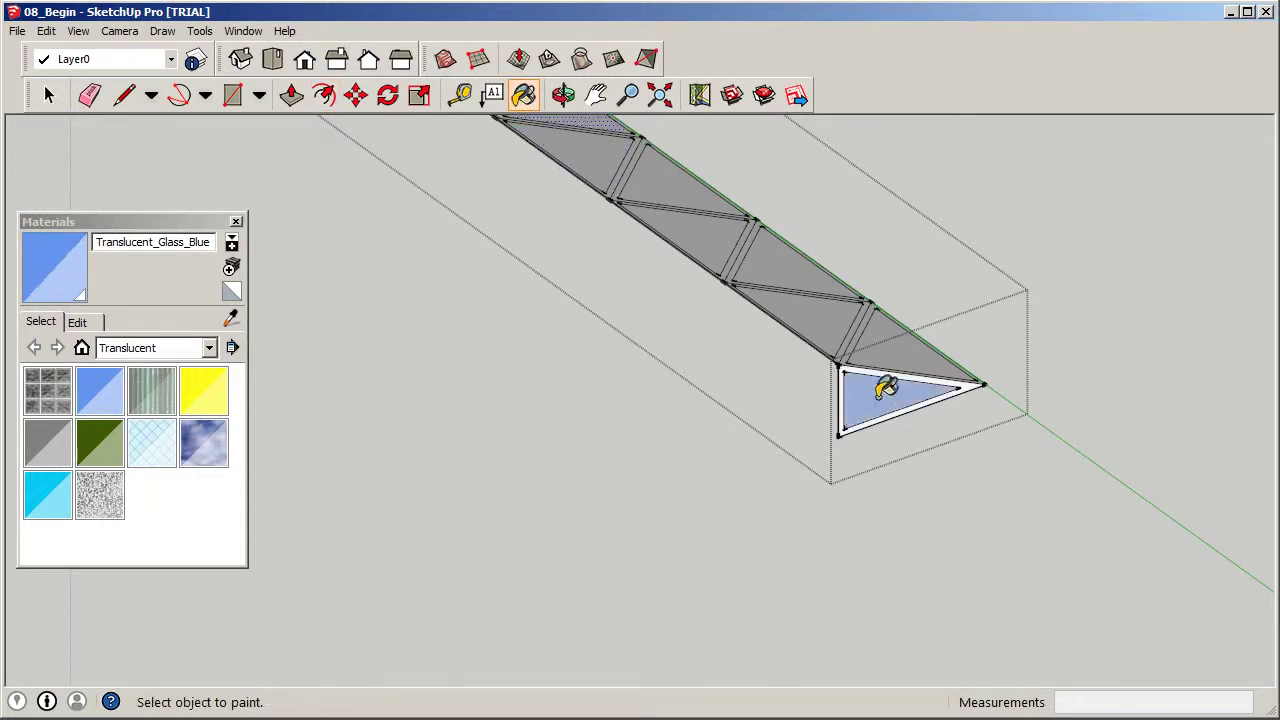
{"action": "mouse_move", "coordinate": [910, 350]}
{"action": "middle_mouse_down"}
{"action": "mouse_move", "coordinate": [809, 403]}
{"action": "mouse_move", "coordinate": [843, 371]}
{"action": "middle_mouse_up"}
{"action": "left_click", "coordinate": [886, 354]}
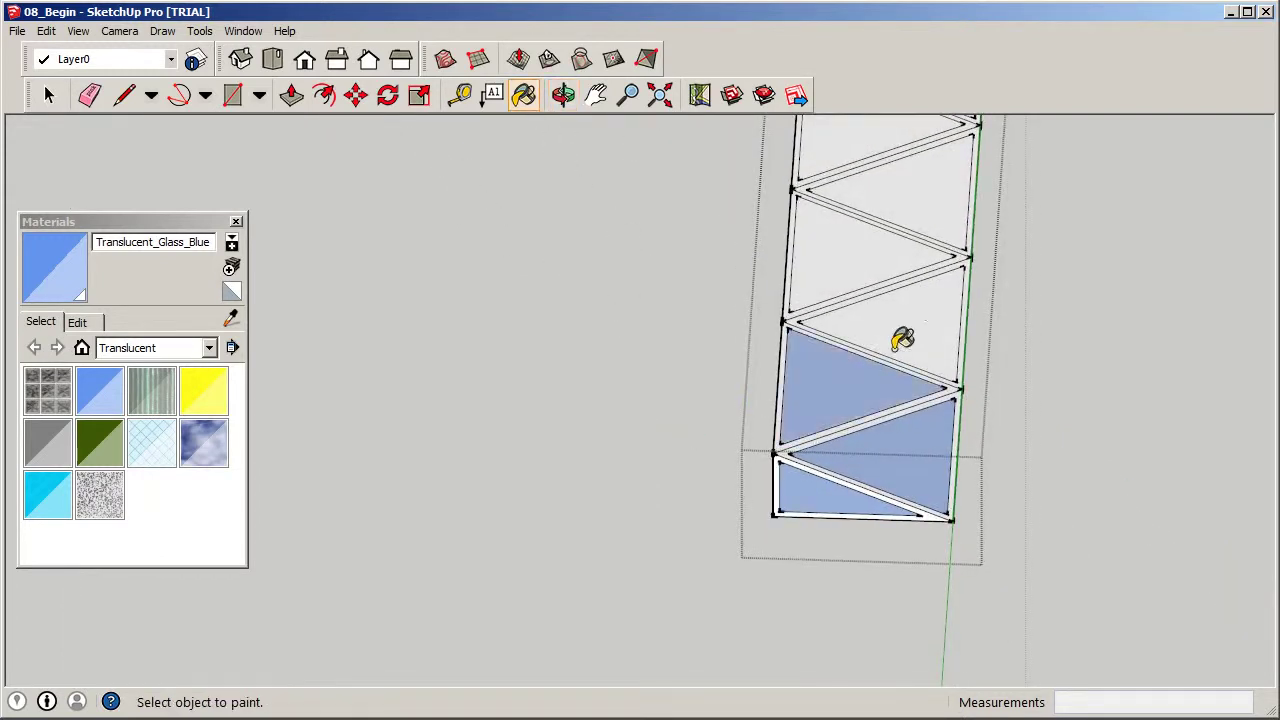
Paint the following sloped panes along the middle of the strip with Translucent_Glass_Blue, leaving the frames unpainted.
{"action": "left_click", "coordinate": [876, 279]}
{"action": "left_click", "coordinate": [876, 279]}
{"action": "scroll", "coordinate": [846, 357], "scroll_direction": "down", "scroll_amount": 2}
{"action": "scroll", "coordinate": [857, 300], "scroll_direction": "up", "scroll_amount": 2}
{"action": "left_click", "coordinate": [786, 251]}
{"action": "left_click", "coordinate": [829, 206]}
{"action": "scroll", "coordinate": [541, 517], "scroll_direction": "down", "scroll_amount": 2}
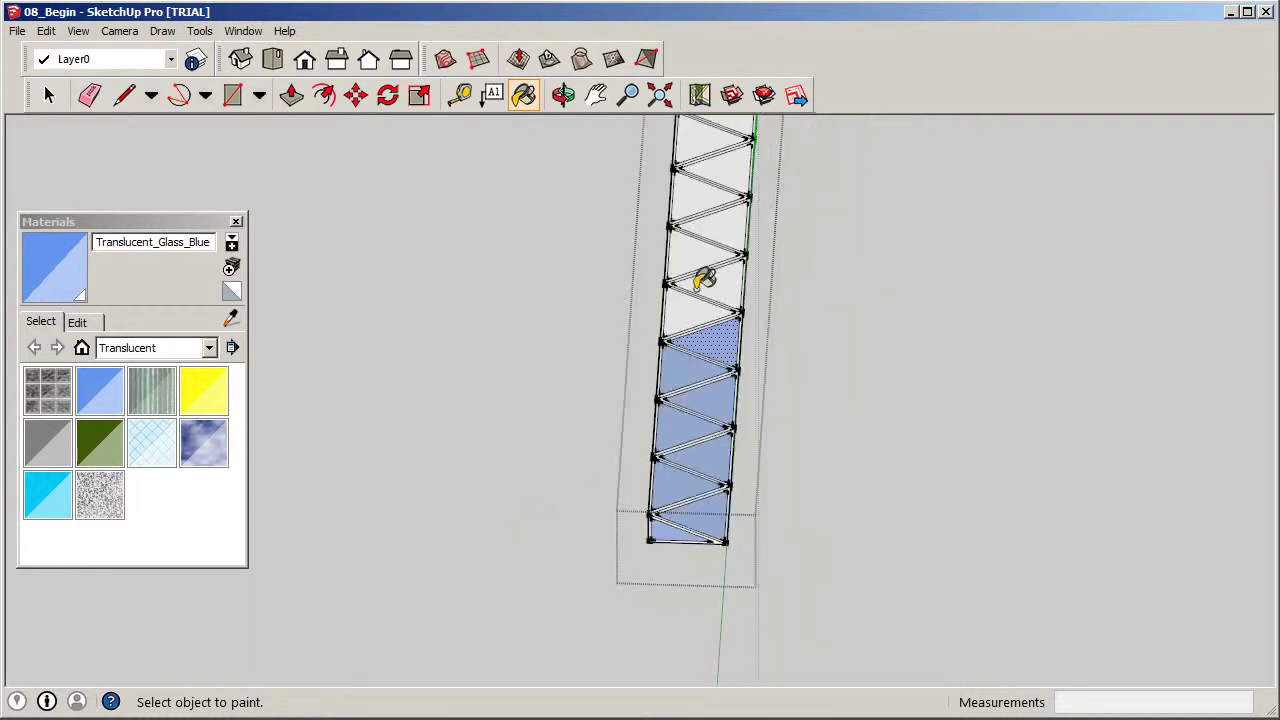
{"action": "left_click", "coordinate": [688, 308]}
{"action": "left_click", "coordinate": [710, 275]}
{"action": "left_click", "coordinate": [698, 250]}
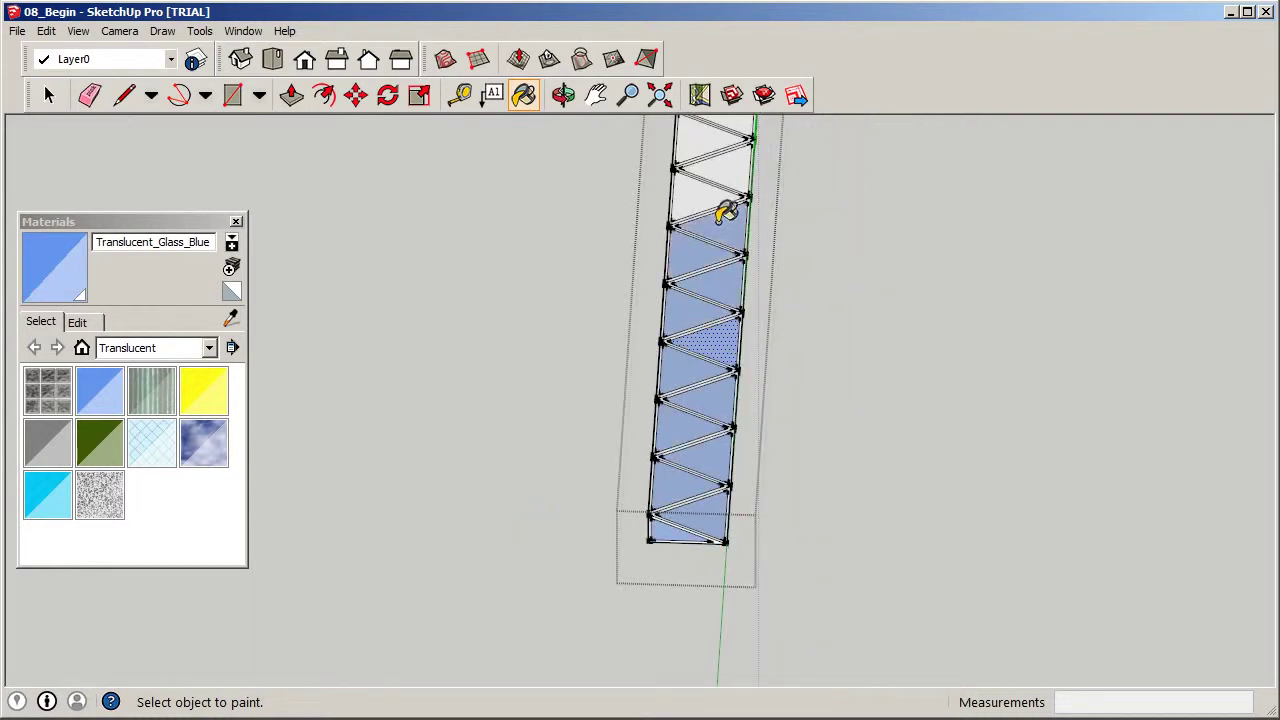
{"action": "left_click", "coordinate": [722, 215]}
Paint the remaining unpainted sloped panes toward the origin end of the strip with Translucent_Glass_Blue.
{"action": "middle_click_drag", "start_coordinate": [722, 215], "coordinate": [640, 256]}
{"action": "scroll", "coordinate": [640, 252], "scroll_direction": "up", "scroll_amount": 2}
{"action": "left_click", "coordinate": [660, 195]}
{"action": "left_click", "coordinate": [645, 225]}
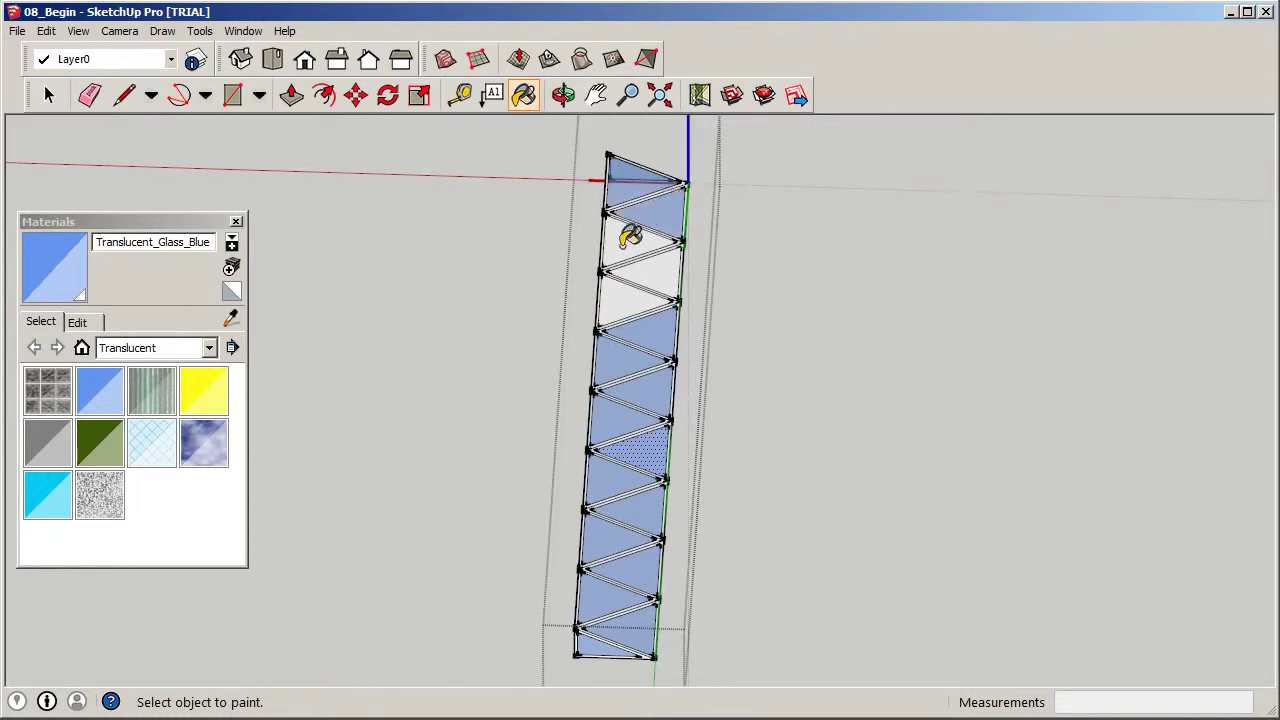
{"action": "left_click", "coordinate": [638, 245]}
{"action": "left_click", "coordinate": [614, 290]}
Paint the inner pane of the end triangle at the origin with Translucent_Glass_Blue and finish editing the skylight component.
{"action": "mouse_move", "coordinate": [665, 515]}
{"action": "middle_mouse_down"}
{"action": "mouse_move", "coordinate": [654, 560]}
{"action": "mouse_move", "coordinate": [677, 429]}
{"action": "mouse_move", "coordinate": [41, 525]}
{"action": "mouse_move", "coordinate": [714, 451]}
{"action": "mouse_move", "coordinate": [808, 451]}
{"action": "mouse_move", "coordinate": [908, 506]}
{"action": "mouse_move", "coordinate": [868, 497]}
{"action": "middle_mouse_up"}
{"action": "left_click", "coordinate": [868, 497]}
{"action": "scroll", "coordinate": [800, 490], "scroll_direction": "down", "scroll_amount": 4}
{"action": "mouse_move", "coordinate": [766, 480]}
{"action": "middle_mouse_down"}
{"action": "mouse_move", "coordinate": [735, 505]}
{"action": "mouse_move", "coordinate": [803, 474]}
{"action": "middle_mouse_up"}
{"action": "left_click", "coordinate": [49, 97]}
{"action": "left_click", "coordinate": [688, 202]}
{"action": "middle_click_drag", "start_coordinate": [474, 264], "coordinate": [737, 406]}
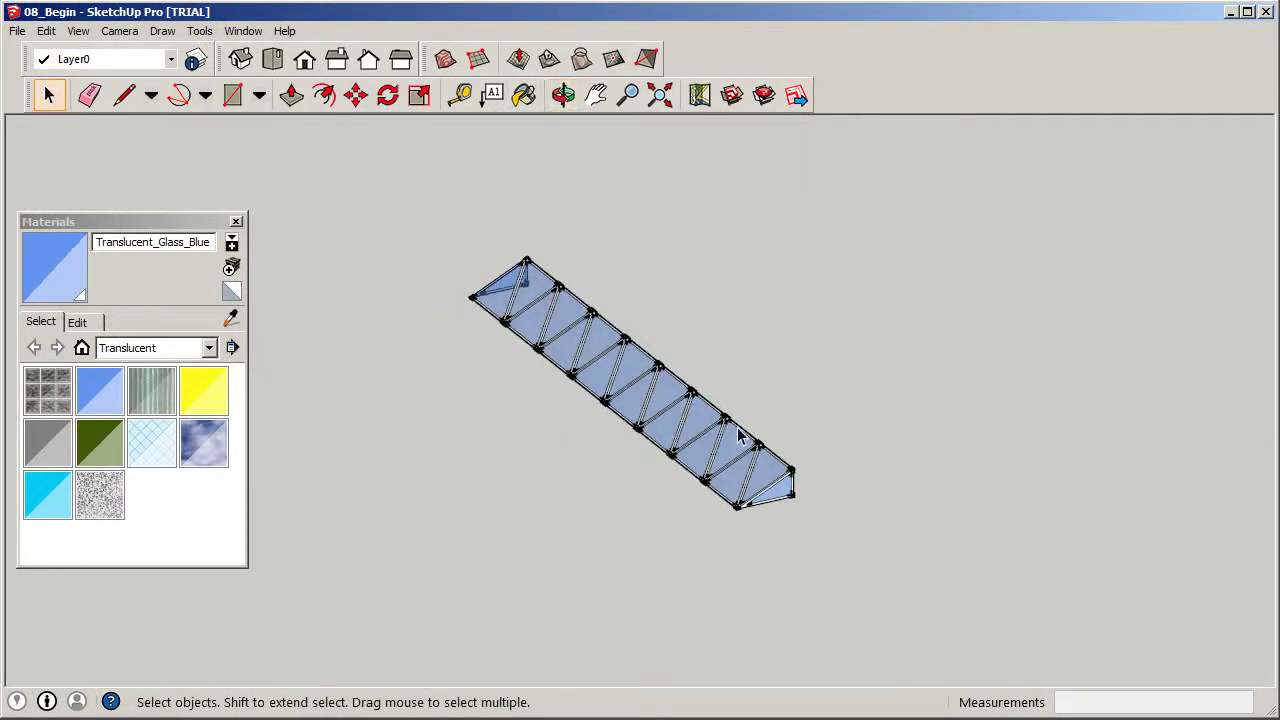
Examine the commands available for the finished skylight component, including saving and sharing it.
{"action": "triple_click", "coordinate": [737, 434]}
{"action": "scroll", "coordinate": [817, 494], "scroll_direction": "up", "scroll_amount": 2}
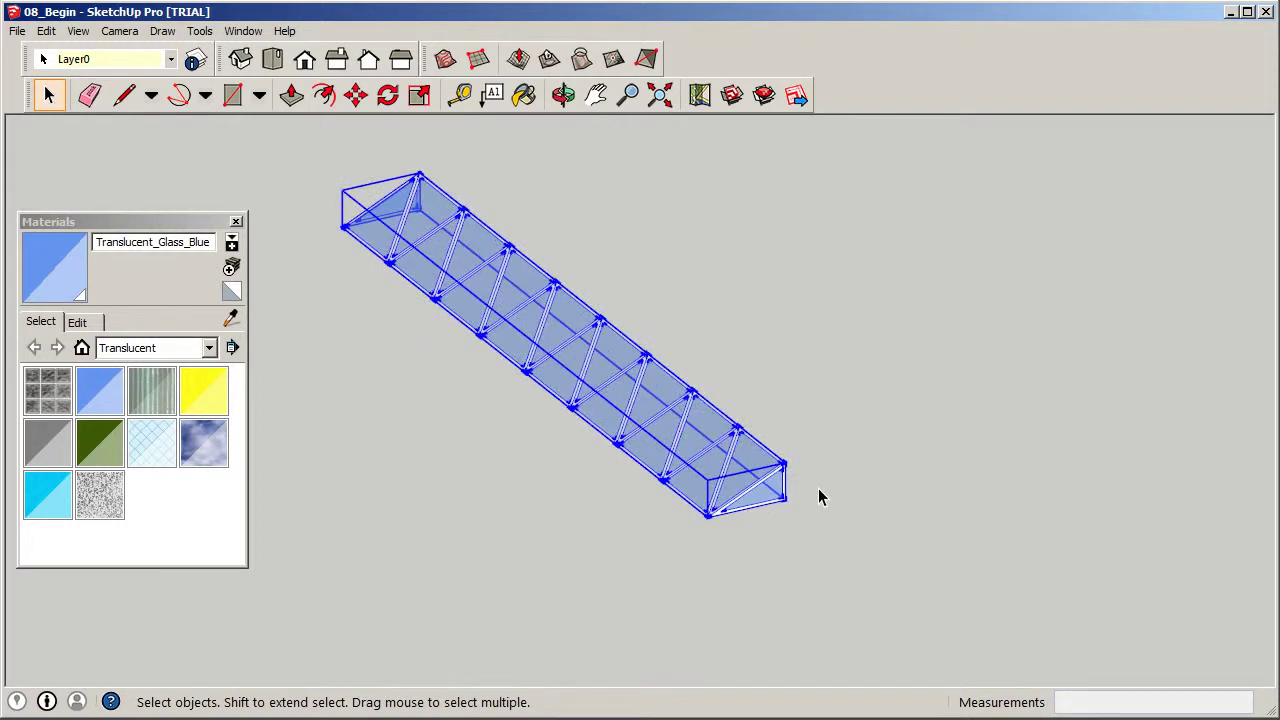
{"action": "scroll", "coordinate": [817, 514], "scroll_direction": "up", "scroll_amount": 2}
{"action": "scroll", "coordinate": [743, 458], "scroll_direction": "down", "scroll_amount": 2}
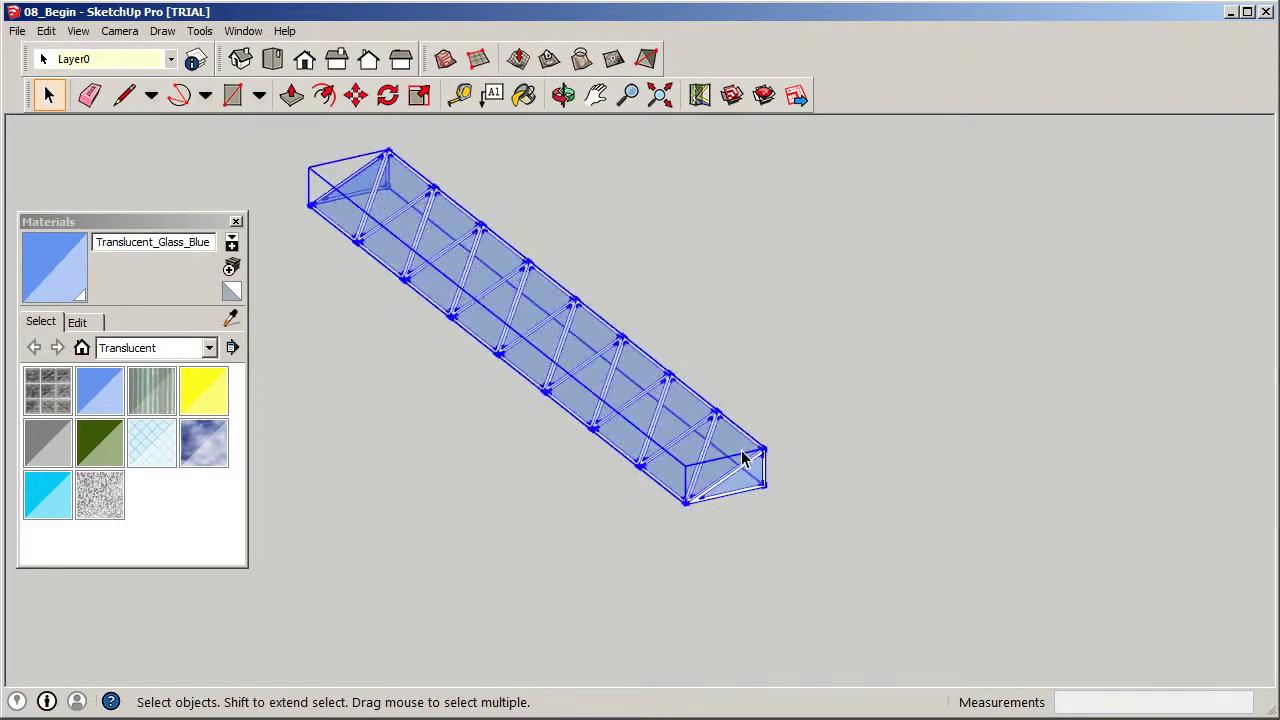
{"action": "right_click", "coordinate": [537, 290]}
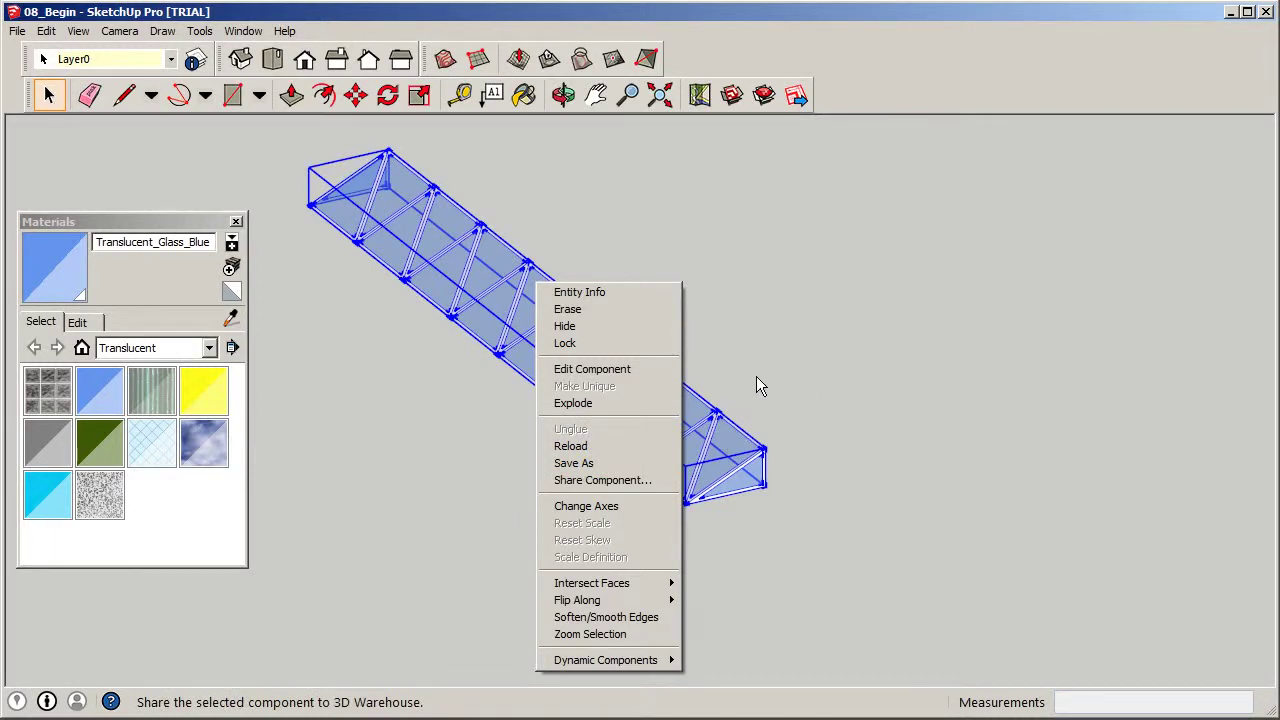
{"action": "left_click", "coordinate": [810, 370]}
{"action": "scroll", "coordinate": [528, 392], "scroll_direction": "down", "scroll_amount": 2}
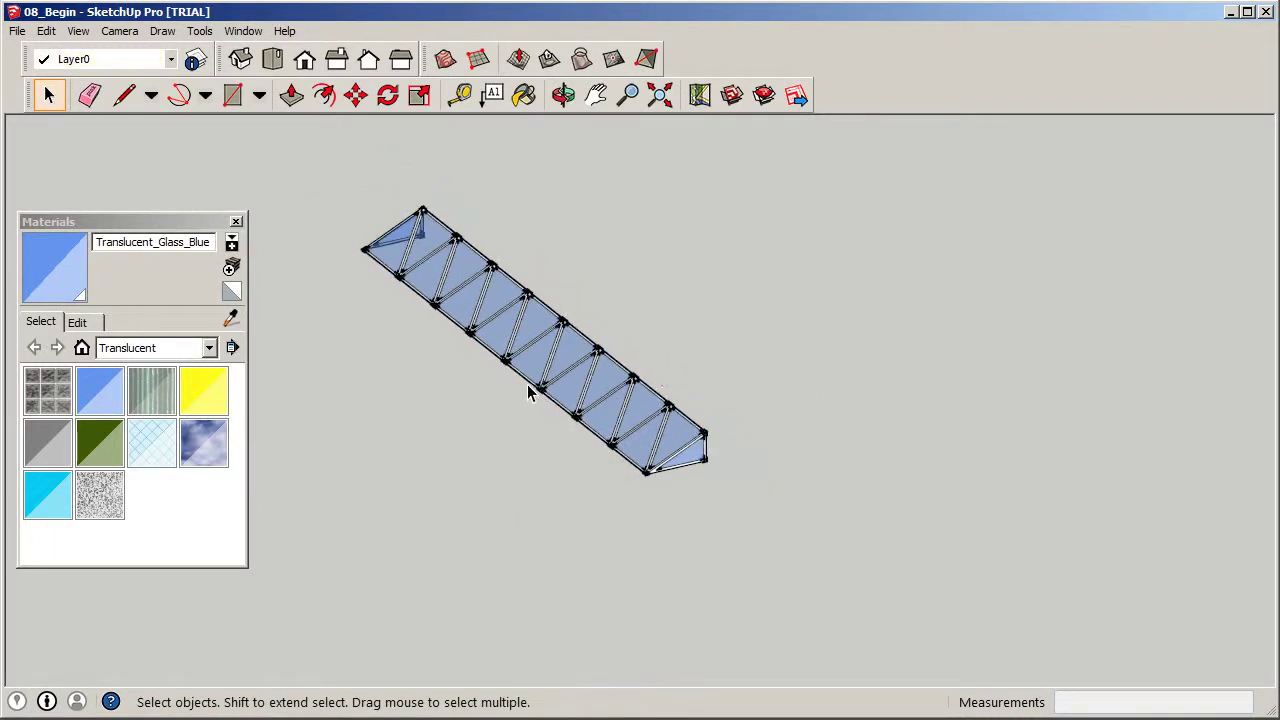
Copy the skylight component and place the duplicate parallel beside the original.
{"action": "triple_click", "coordinate": [646, 386]}
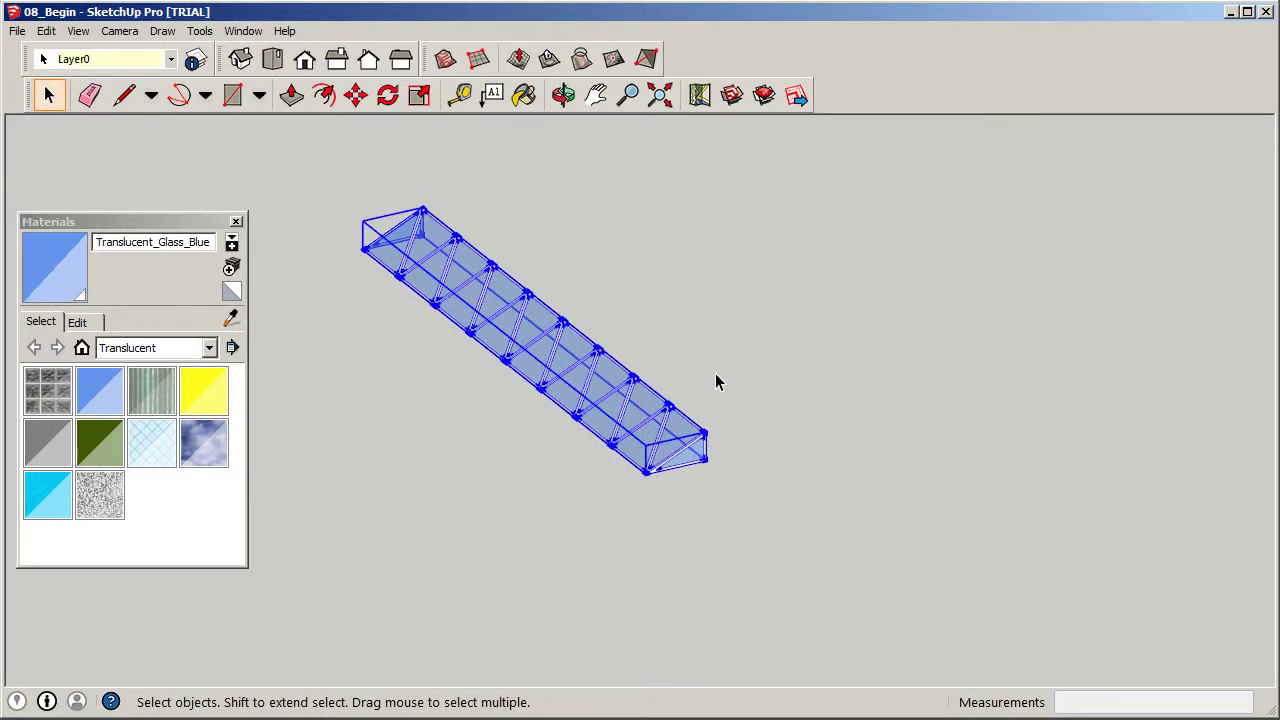
{"action": "key", "text": "ctrl+c"}
{"action": "key", "text": "ctrl+v"}
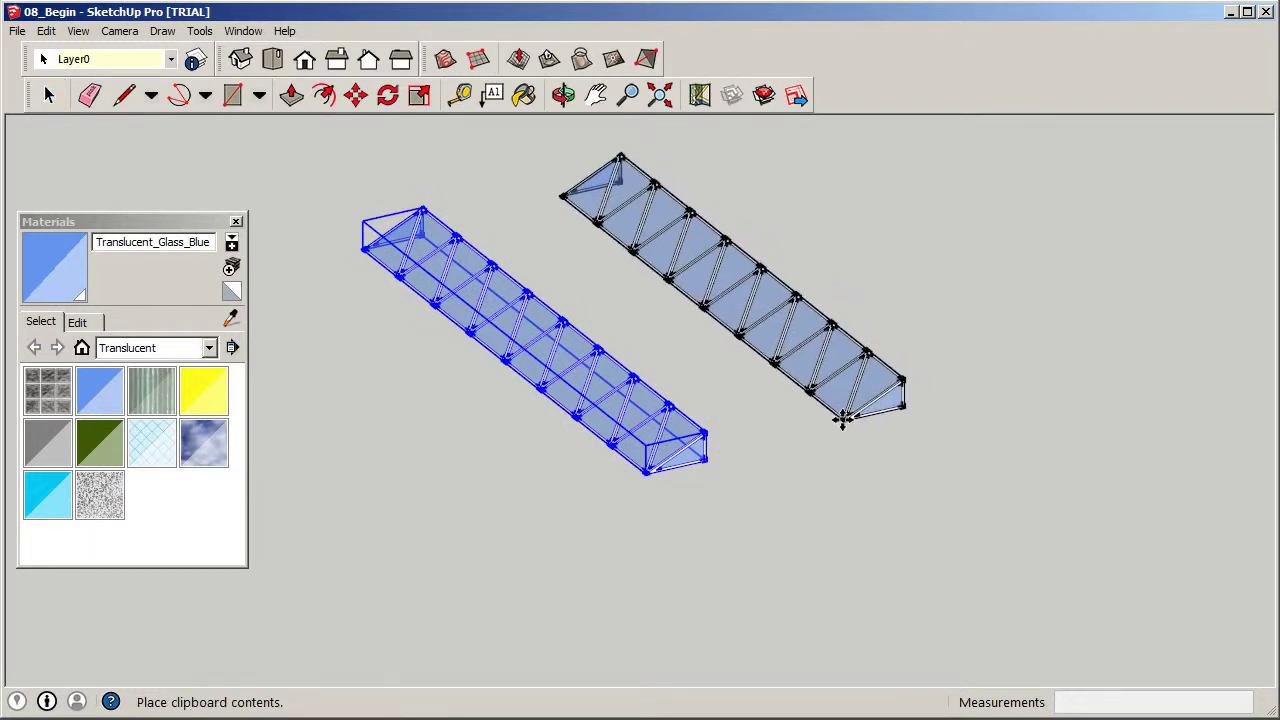
{"action": "left_click", "coordinate": [843, 419]}
{"action": "left_click", "coordinate": [48, 95]}
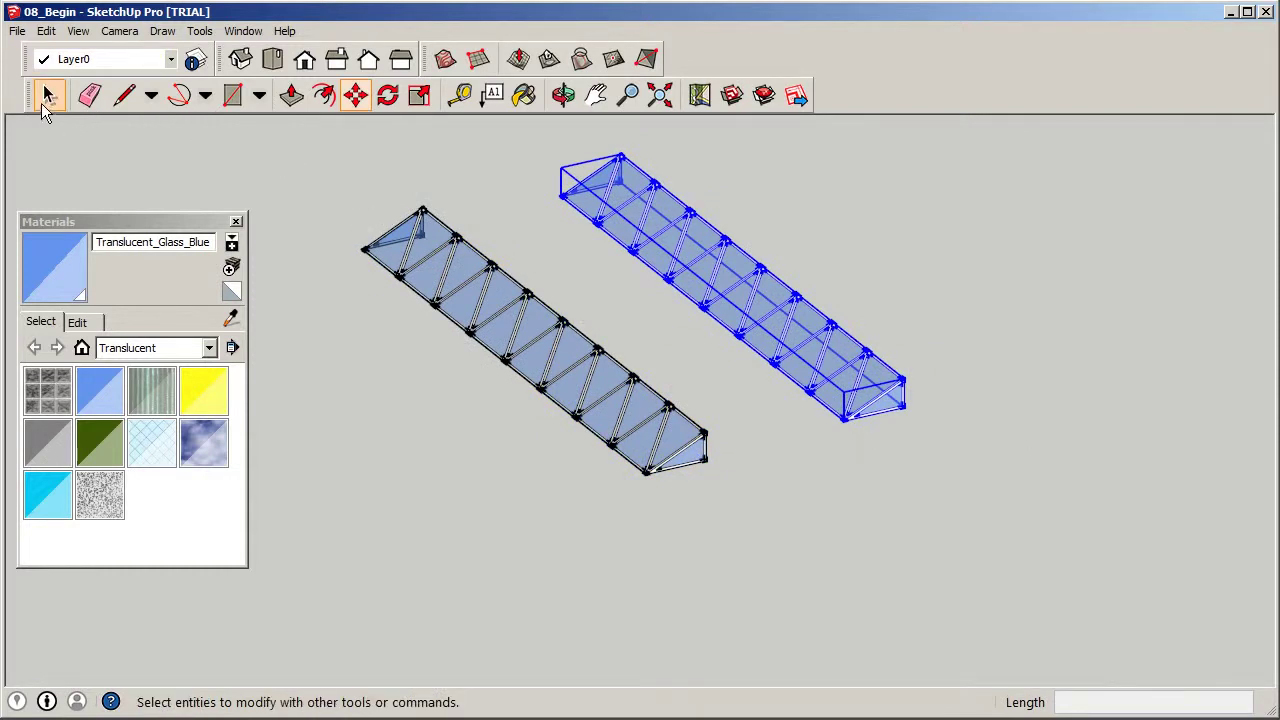
{"action": "left_click", "coordinate": [922, 490]}
{"action": "left_click", "coordinate": [660, 455]}
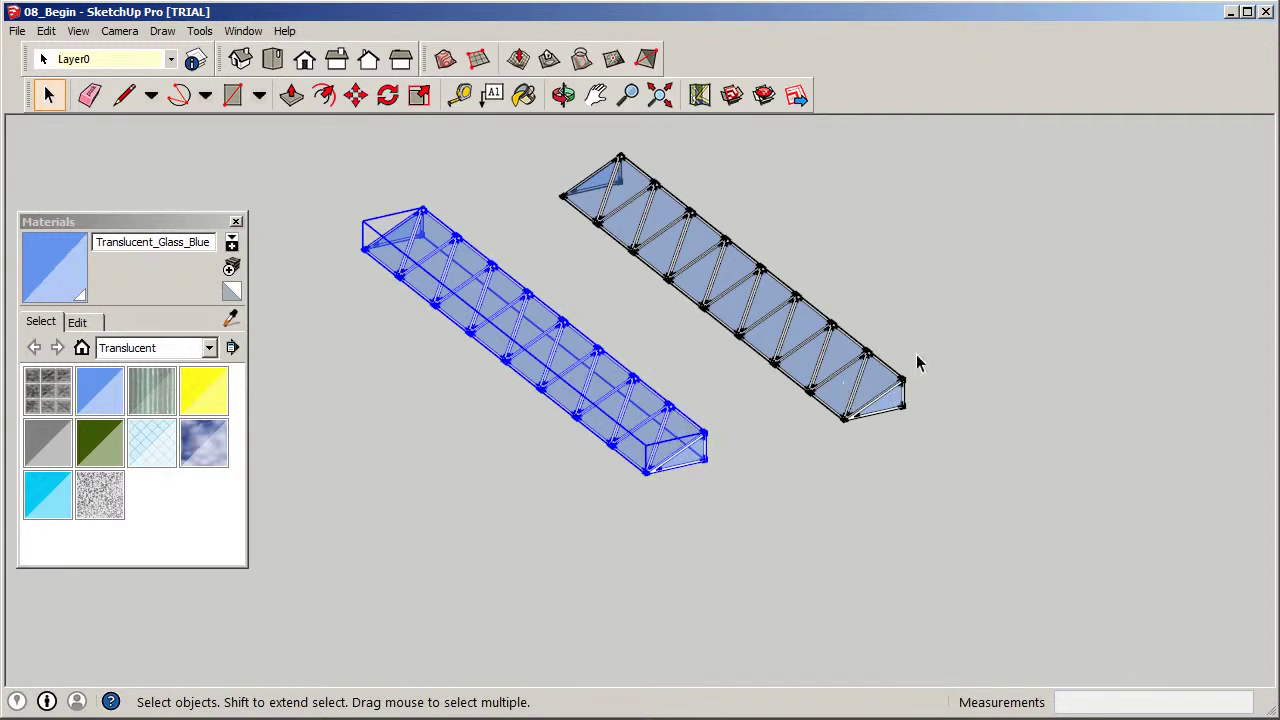
{"action": "left_click", "coordinate": [745, 503]}
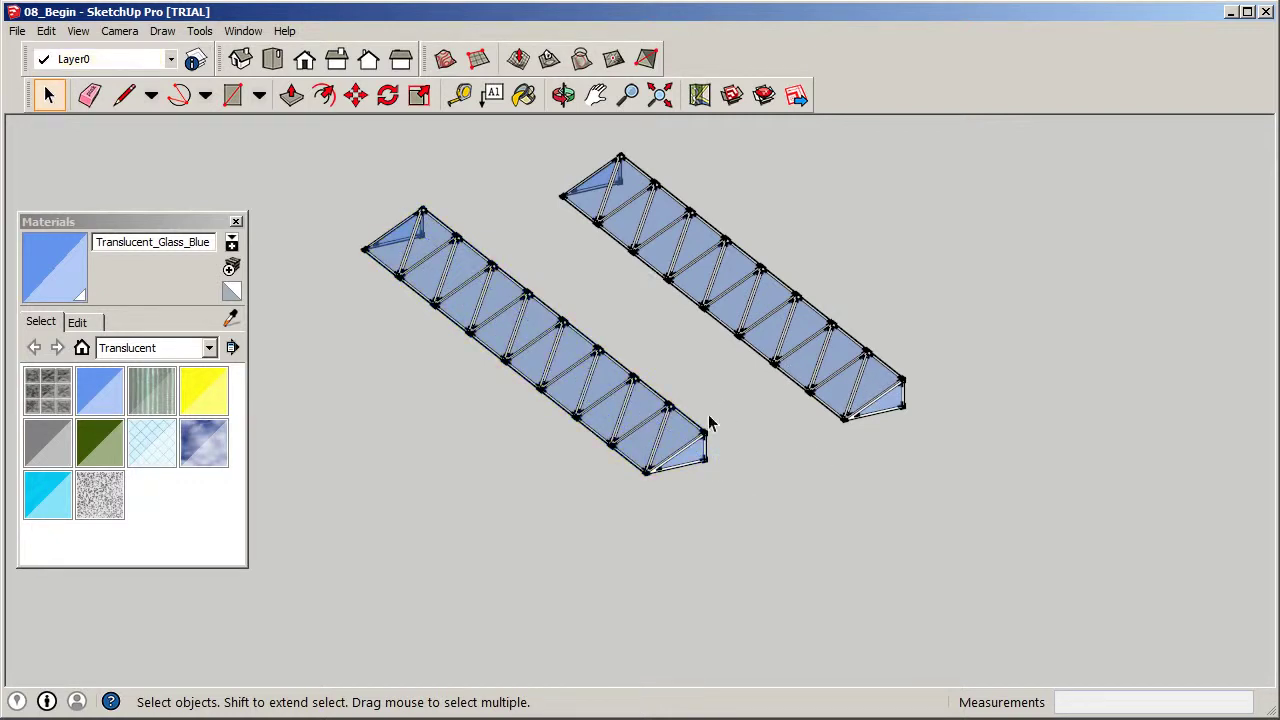
Try to add an offset detail vertex to the sloped pane at the origin end inside the original skylight component.
{"action": "left_click", "coordinate": [676, 444]}
{"action": "double_click", "coordinate": [676, 444]}
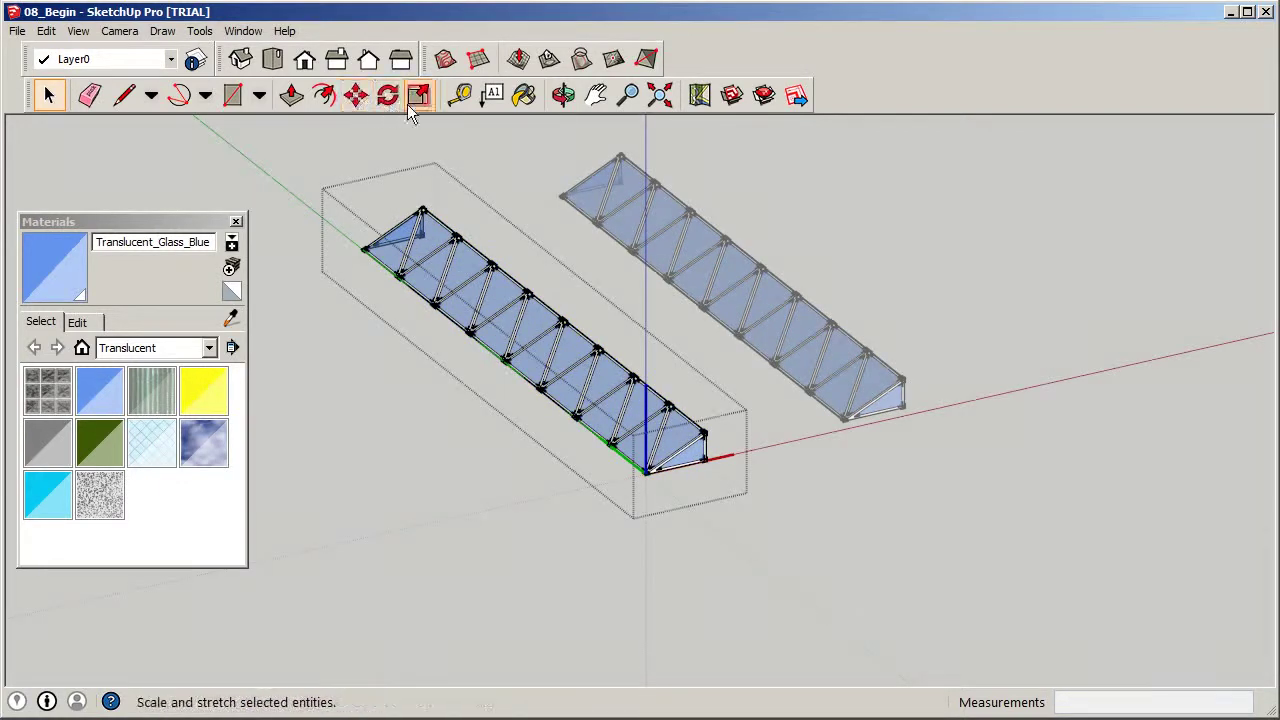
{"action": "left_click", "coordinate": [613, 59]}
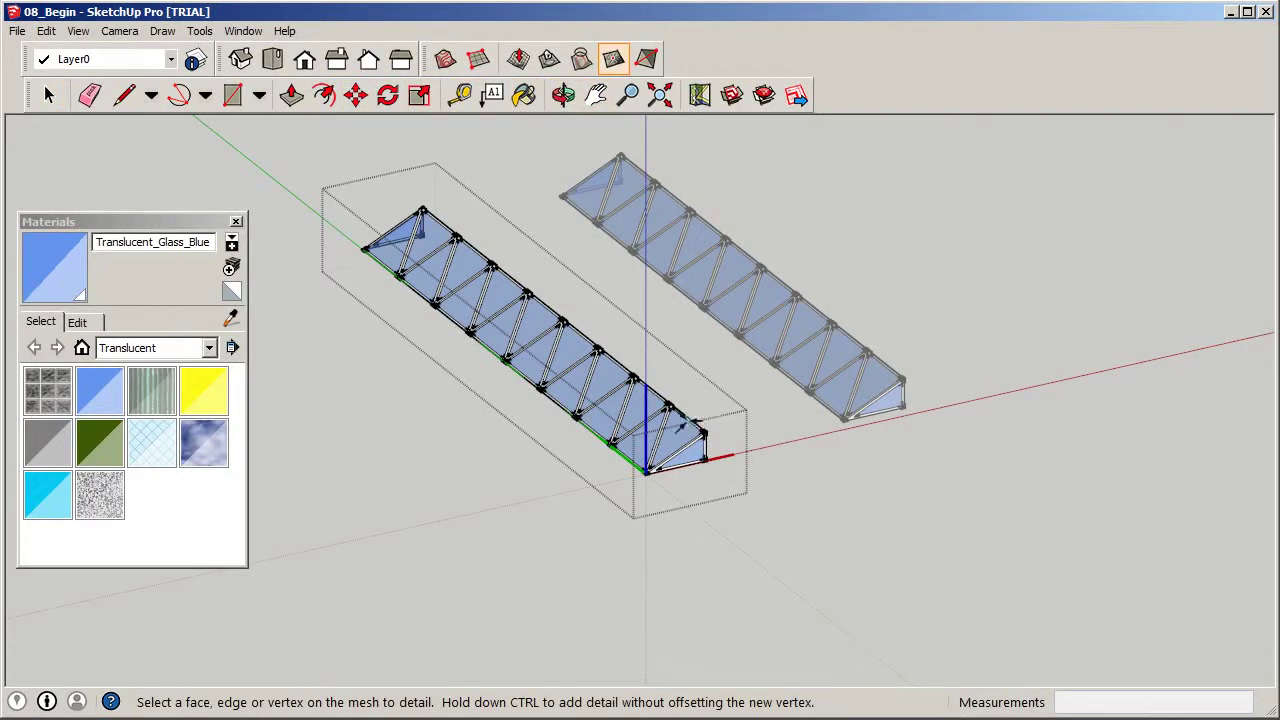
{"action": "scroll", "coordinate": [676, 440], "scroll_direction": "up", "scroll_amount": 5}
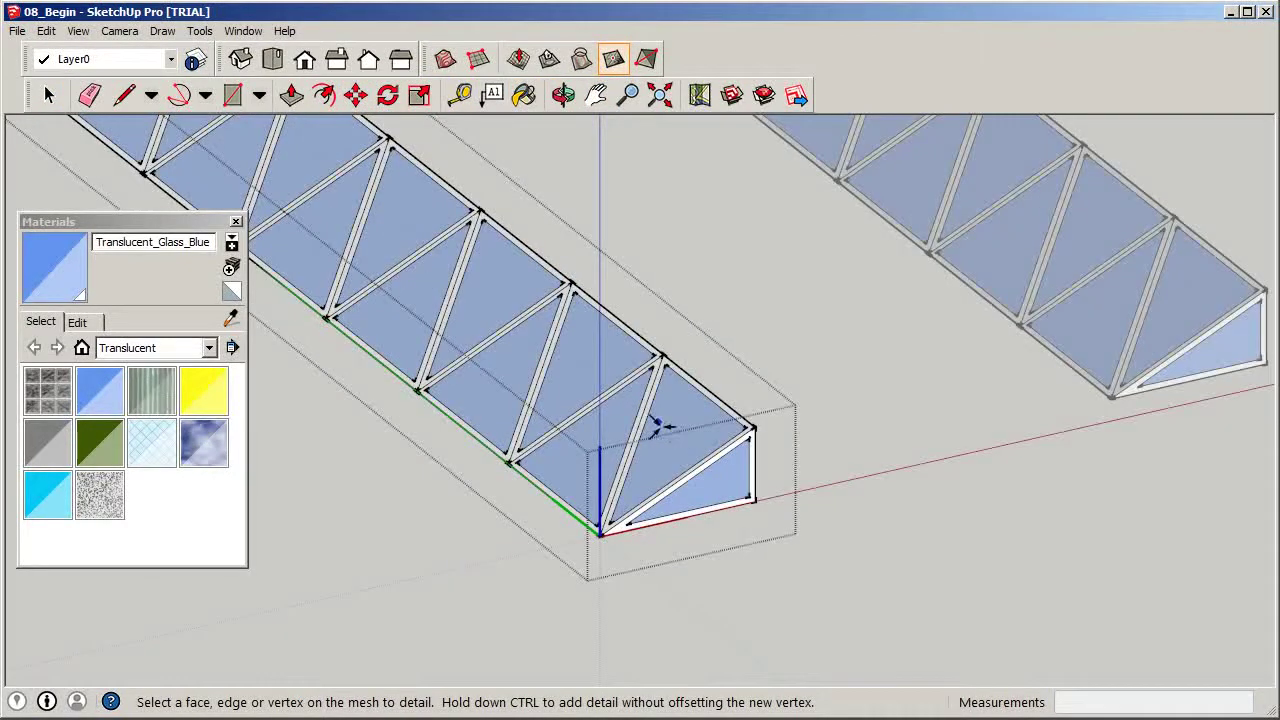
{"action": "left_click", "coordinate": [665, 437]}
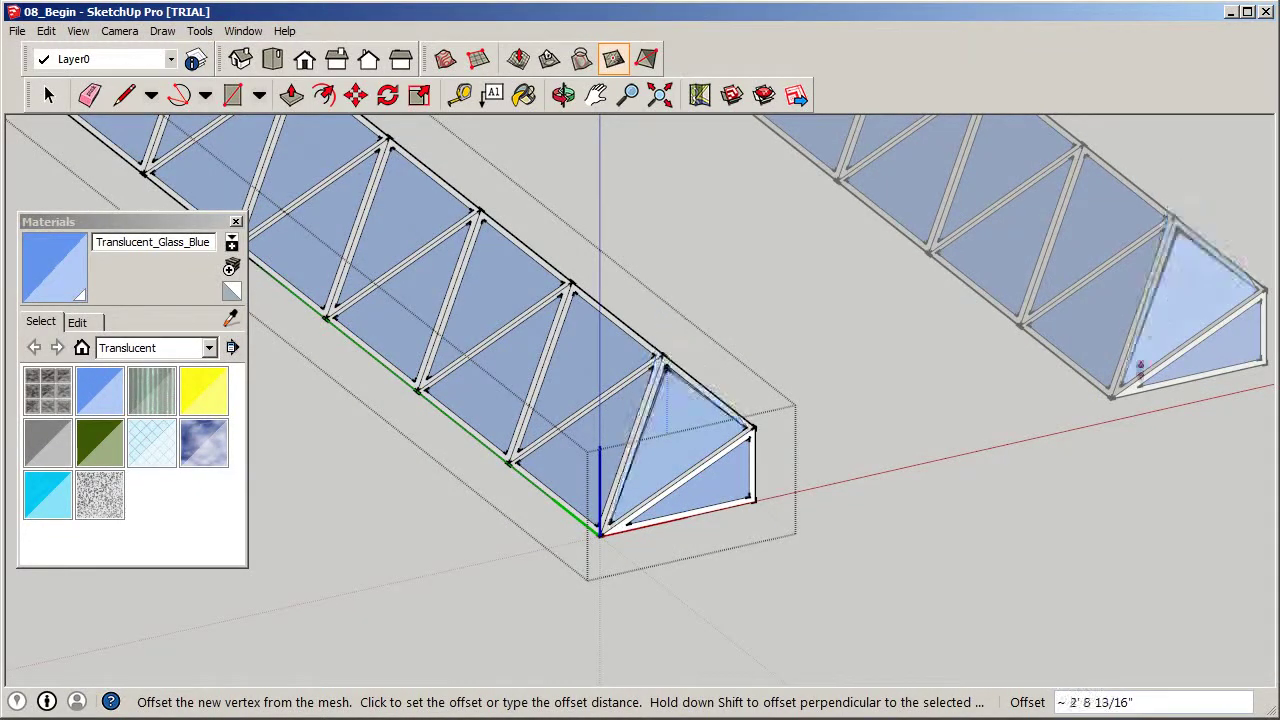
{"action": "left_click", "coordinate": [849, 396]}
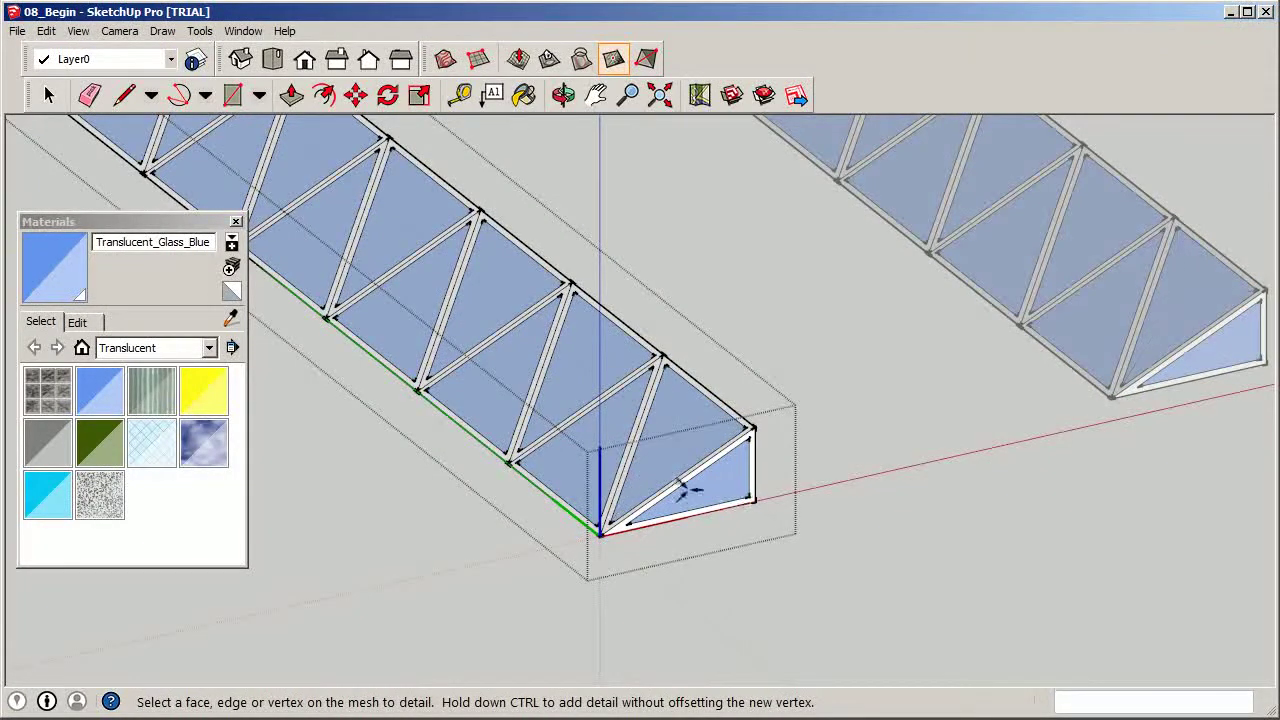
{"action": "scroll", "coordinate": [740, 500], "scroll_direction": "down", "scroll_amount": 5}
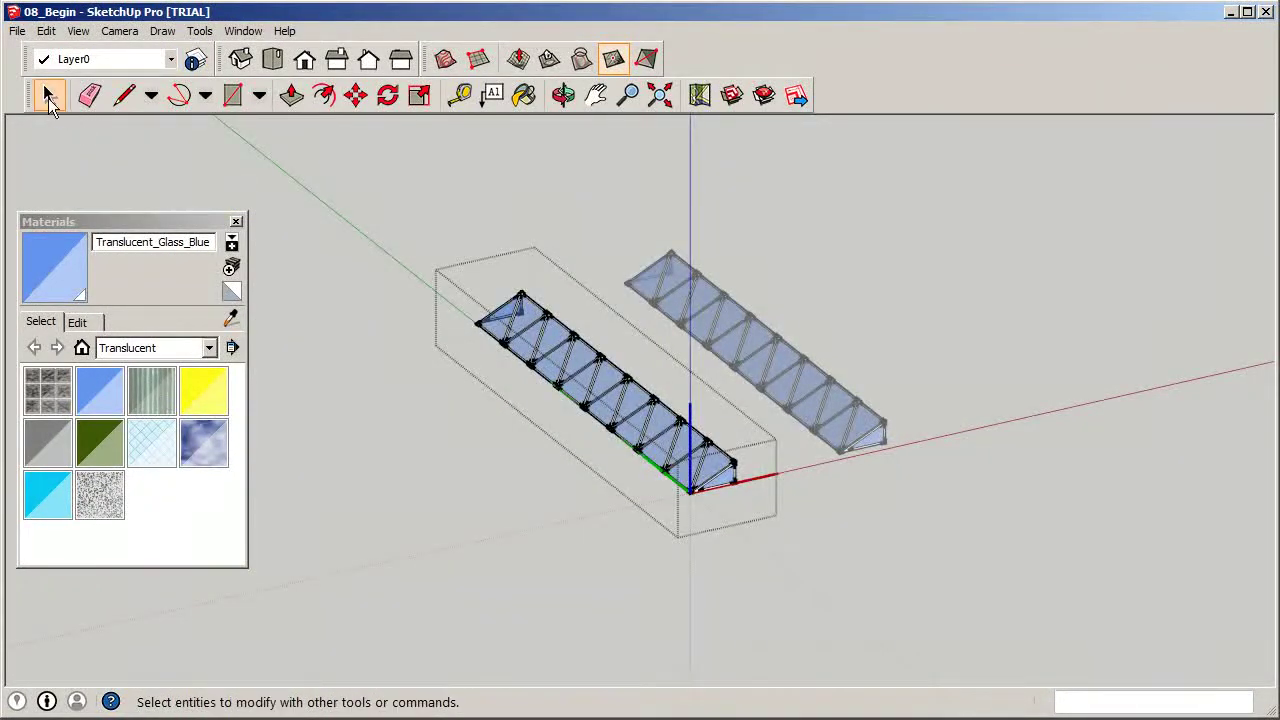
{"action": "left_click", "coordinate": [49, 95]}
{"action": "left_click", "coordinate": [351, 362]}
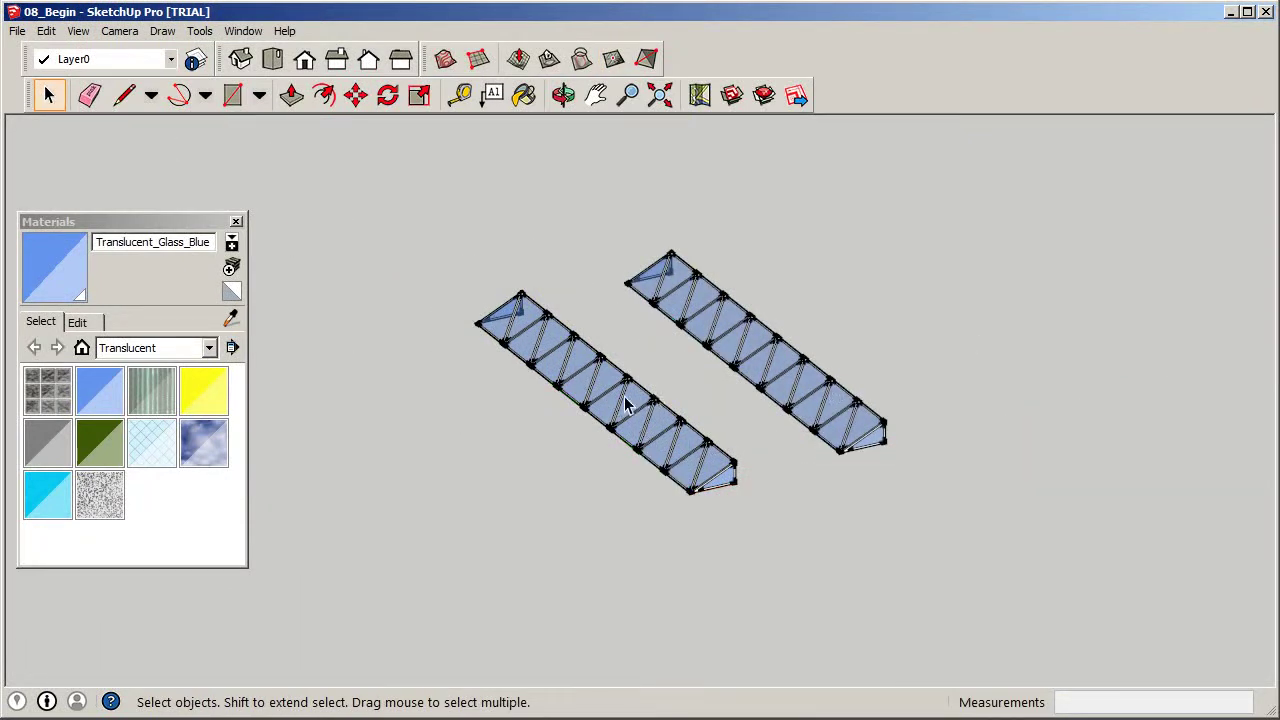
Try flipping the duplicate skylight along the component's green axis, and flip it back.
{"action": "middle_click_drag", "start_coordinate": [626, 403], "coordinate": [758, 418]}
{"action": "left_click", "coordinate": [857, 428]}
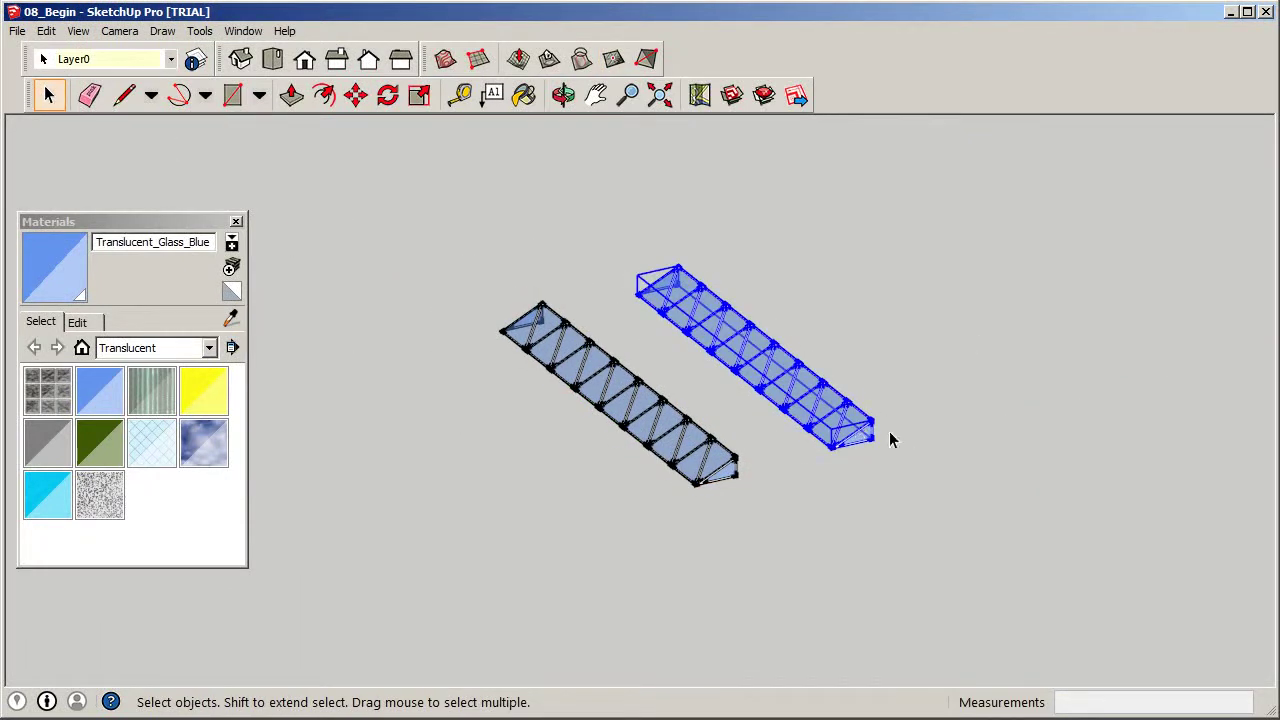
{"action": "right_click", "coordinate": [826, 420]}
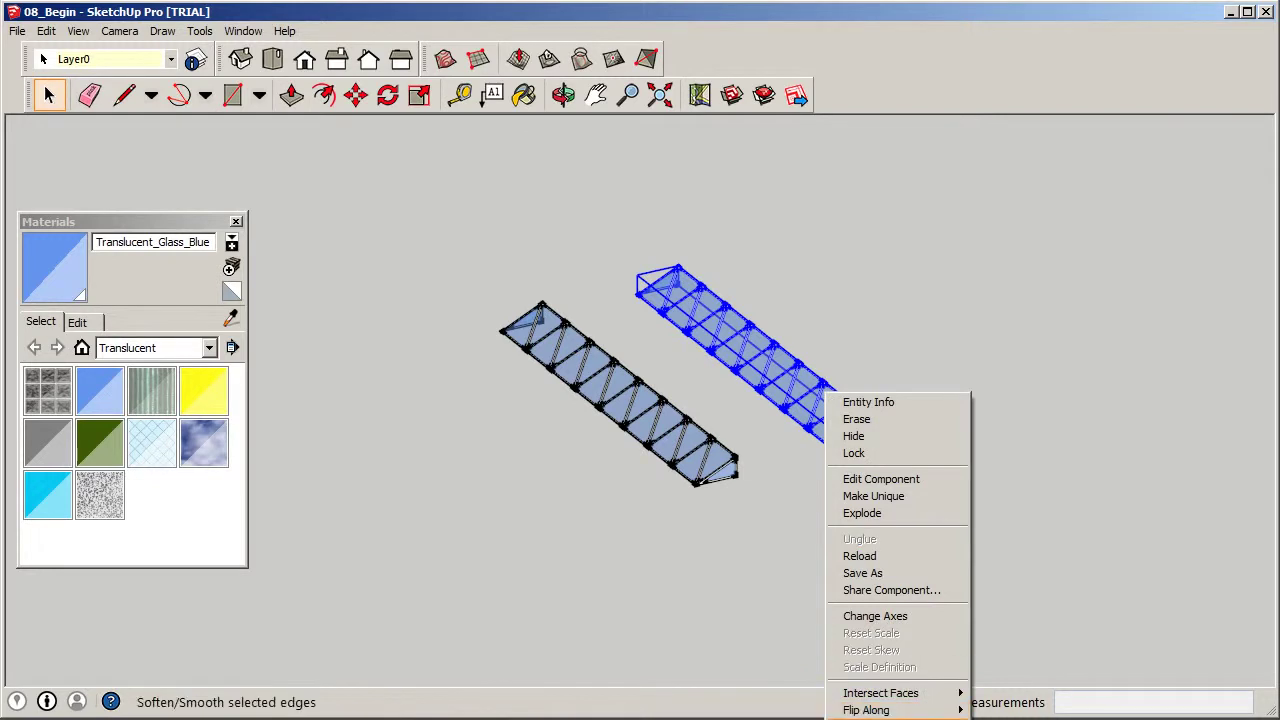
{"action": "mouse_move", "coordinate": [911, 716]}
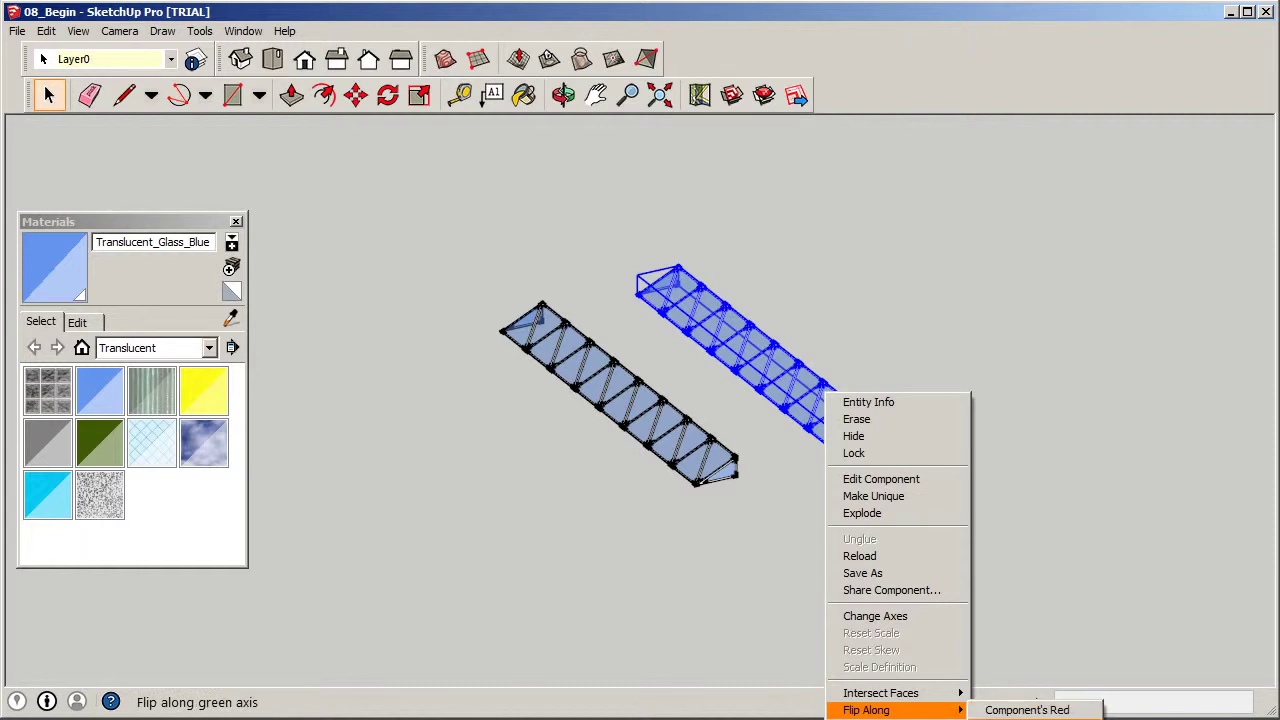
{"action": "left_click", "coordinate": [990, 716]}
{"action": "middle_click_drag", "start_coordinate": [912, 505], "coordinate": [808, 432]}
{"action": "right_click", "coordinate": [806, 400]}
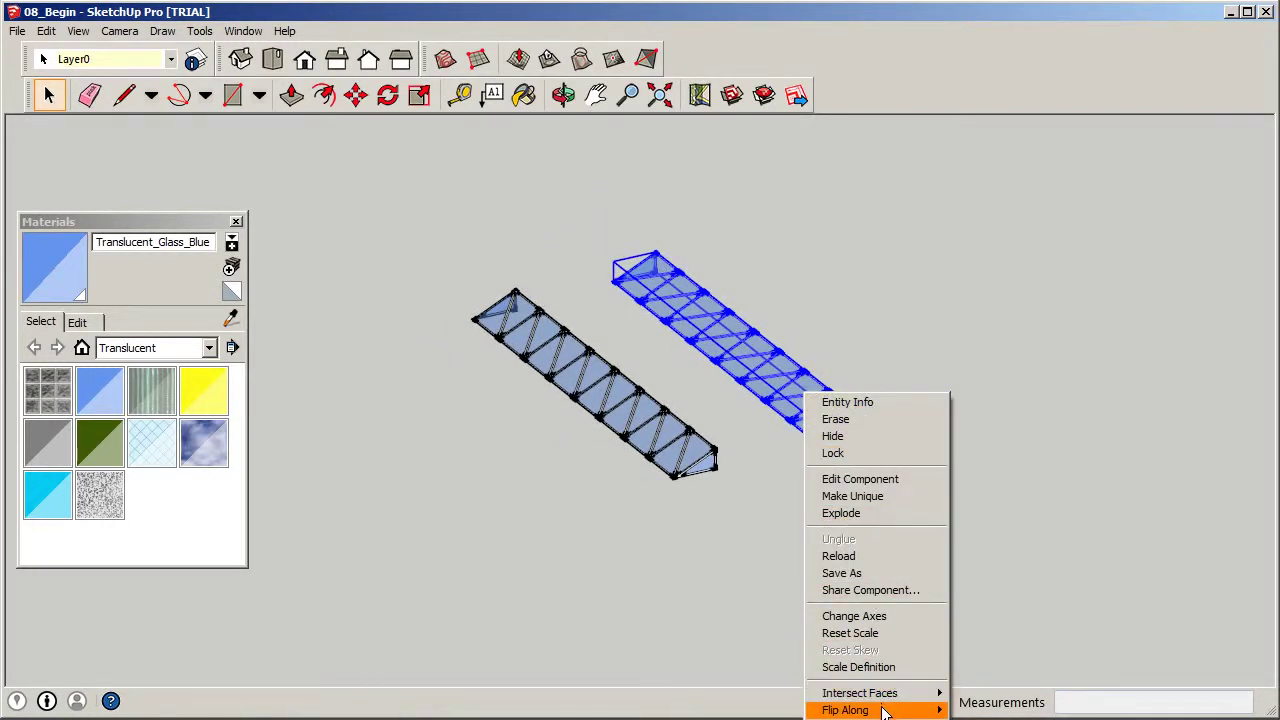
{"action": "left_click", "coordinate": [990, 710]}
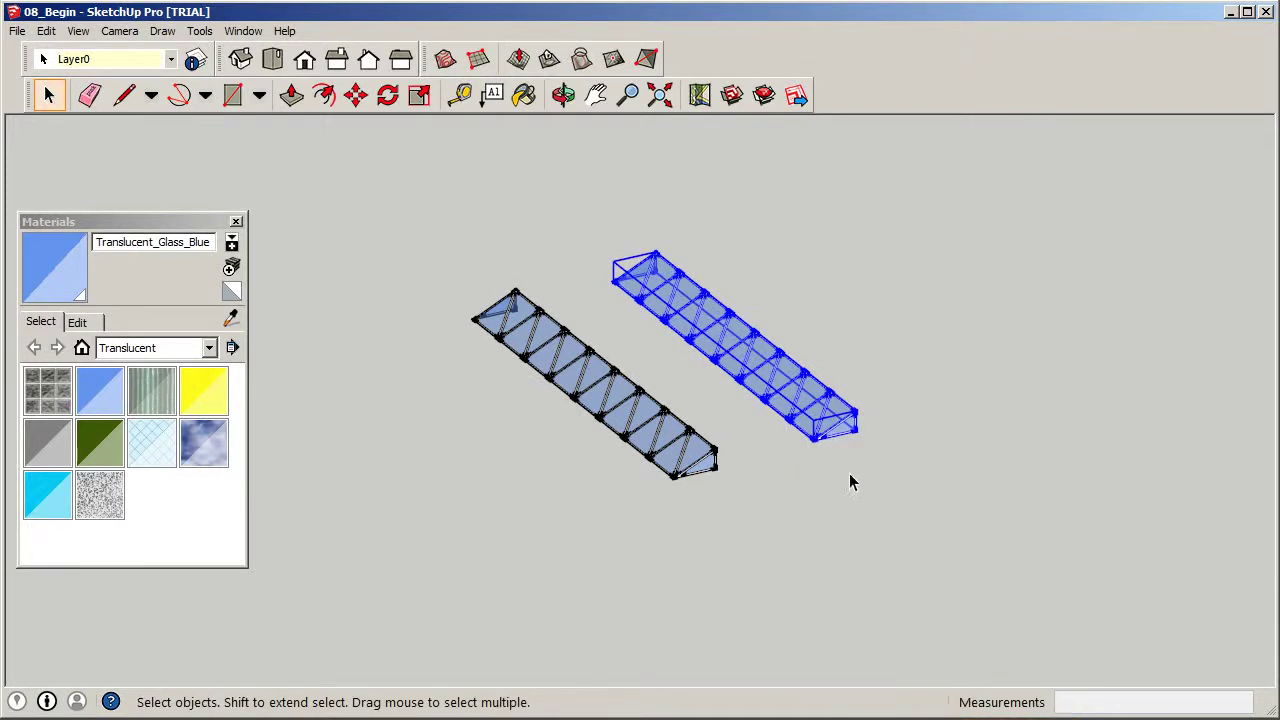
Flip the duplicate skylight along the component's red axis.
{"action": "scroll", "coordinate": [826, 425], "scroll_direction": "up", "scroll_amount": 2}
{"action": "right_click", "coordinate": [748, 337]}
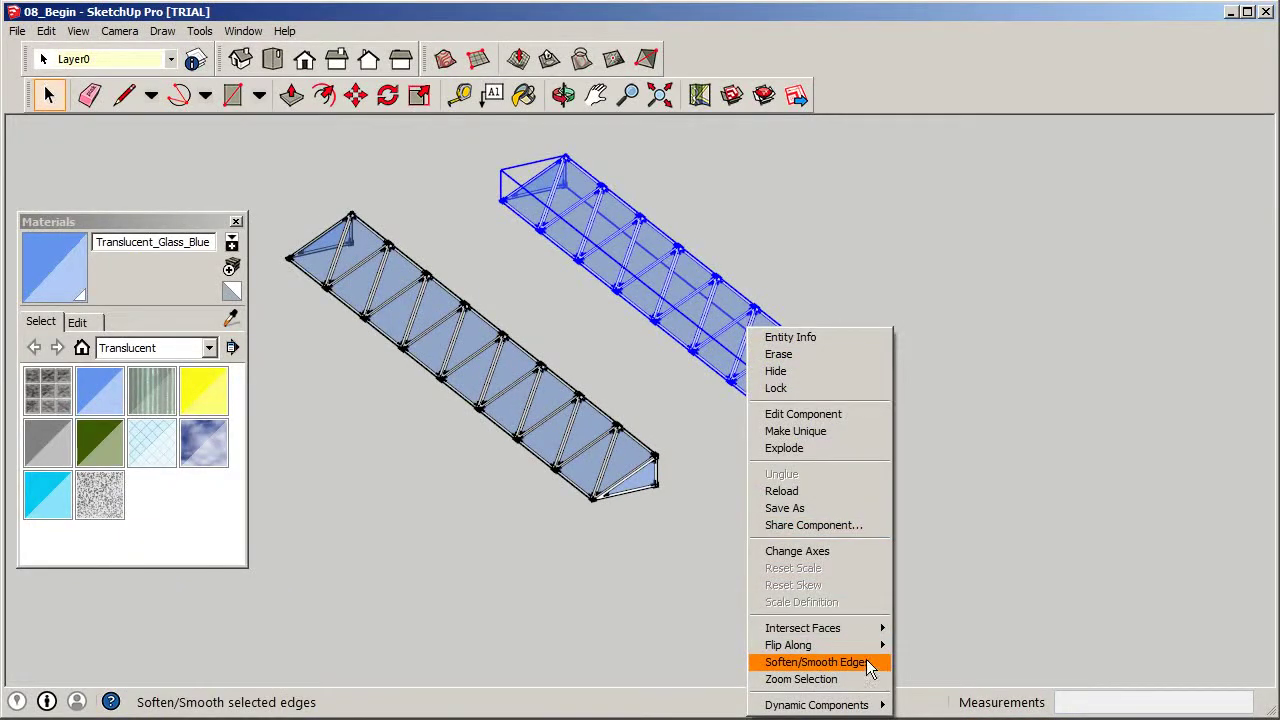
{"action": "mouse_move", "coordinate": [857, 648]}
{"action": "left_click", "coordinate": [945, 645]}
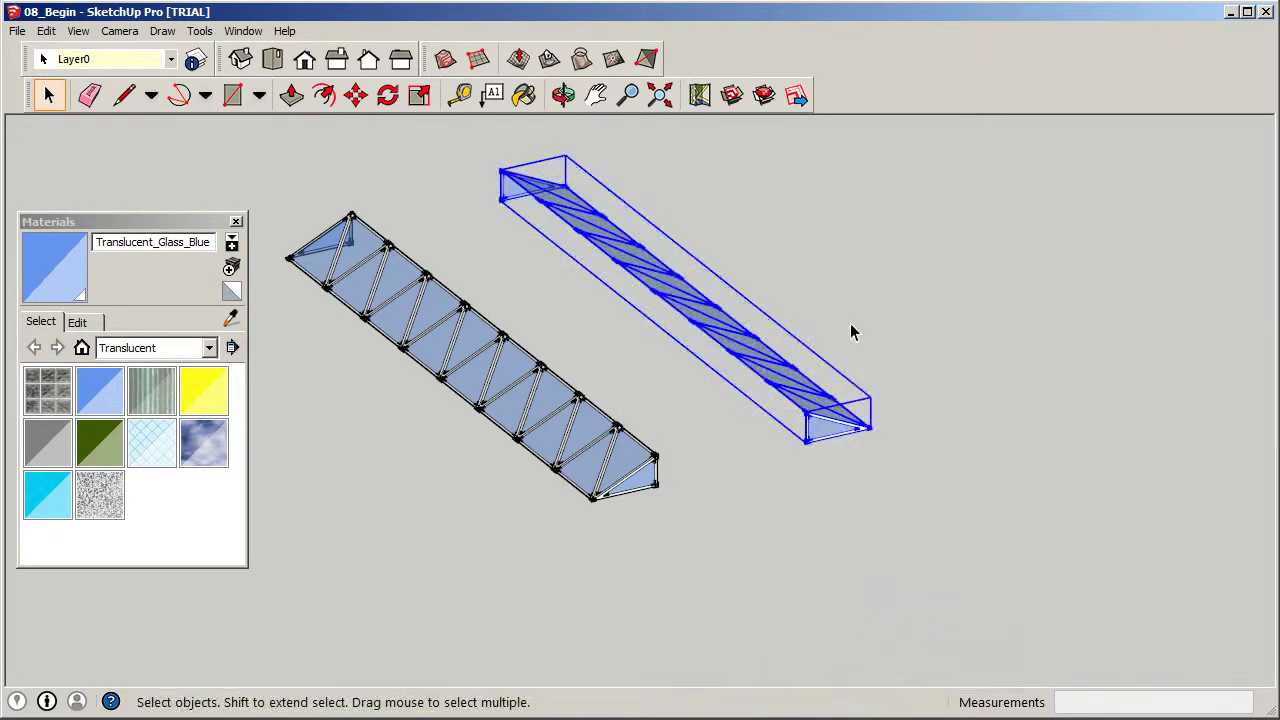
{"action": "middle_click_drag", "start_coordinate": [1062, 381], "coordinate": [812, 421]}
{"action": "left_click", "coordinate": [494, 510]}
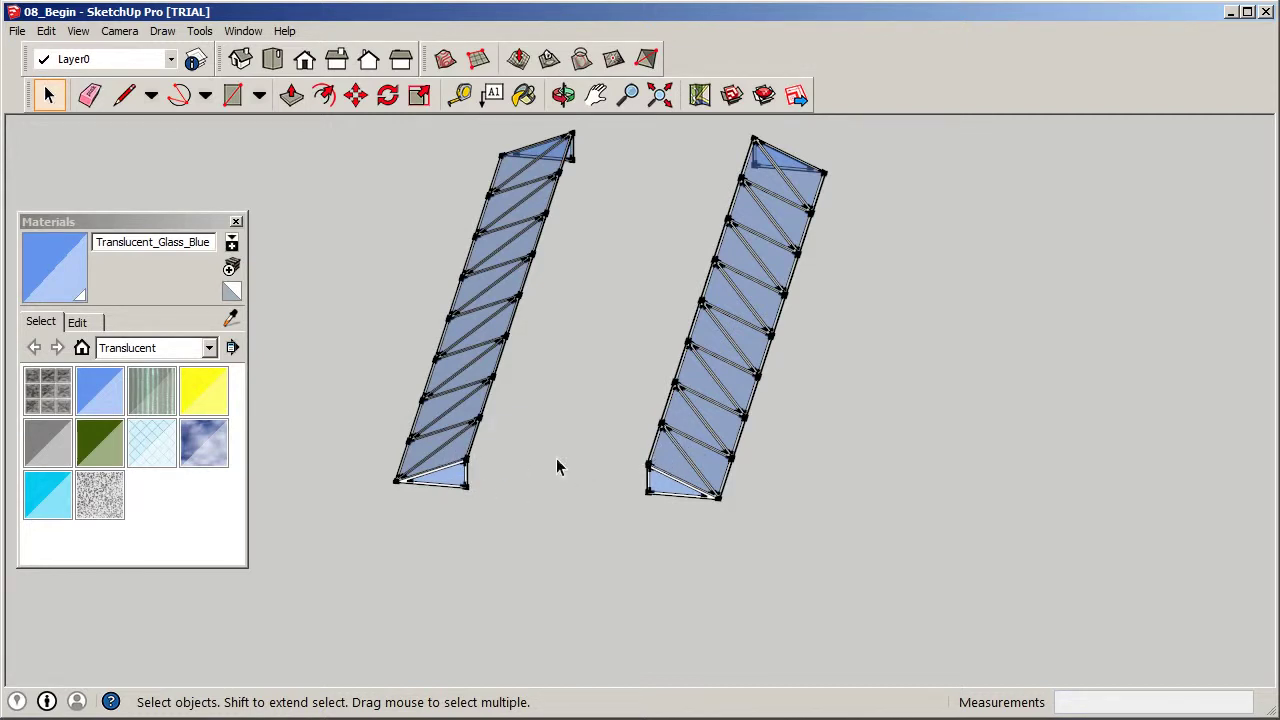
Edit the original skylight and add a detail vertex without offset to the sloped pane at the origin end.
{"action": "double_click", "coordinate": [454, 461]}
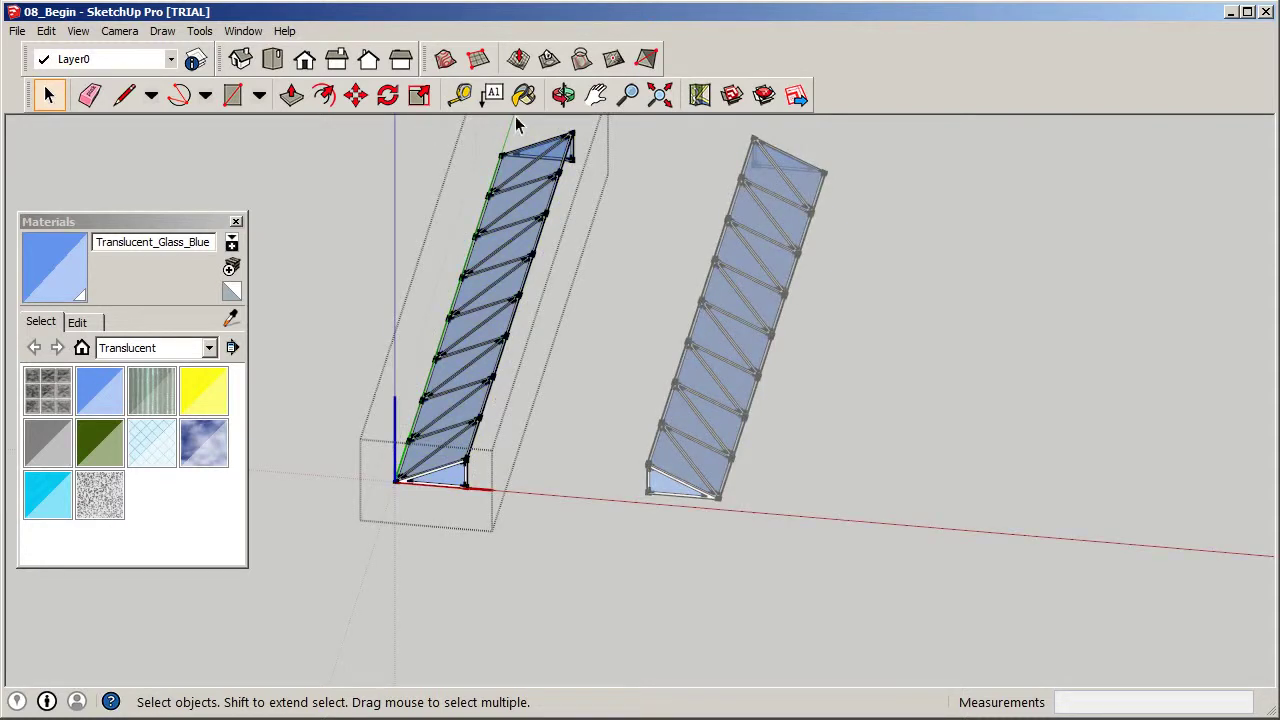
{"action": "left_click", "coordinate": [613, 59]}
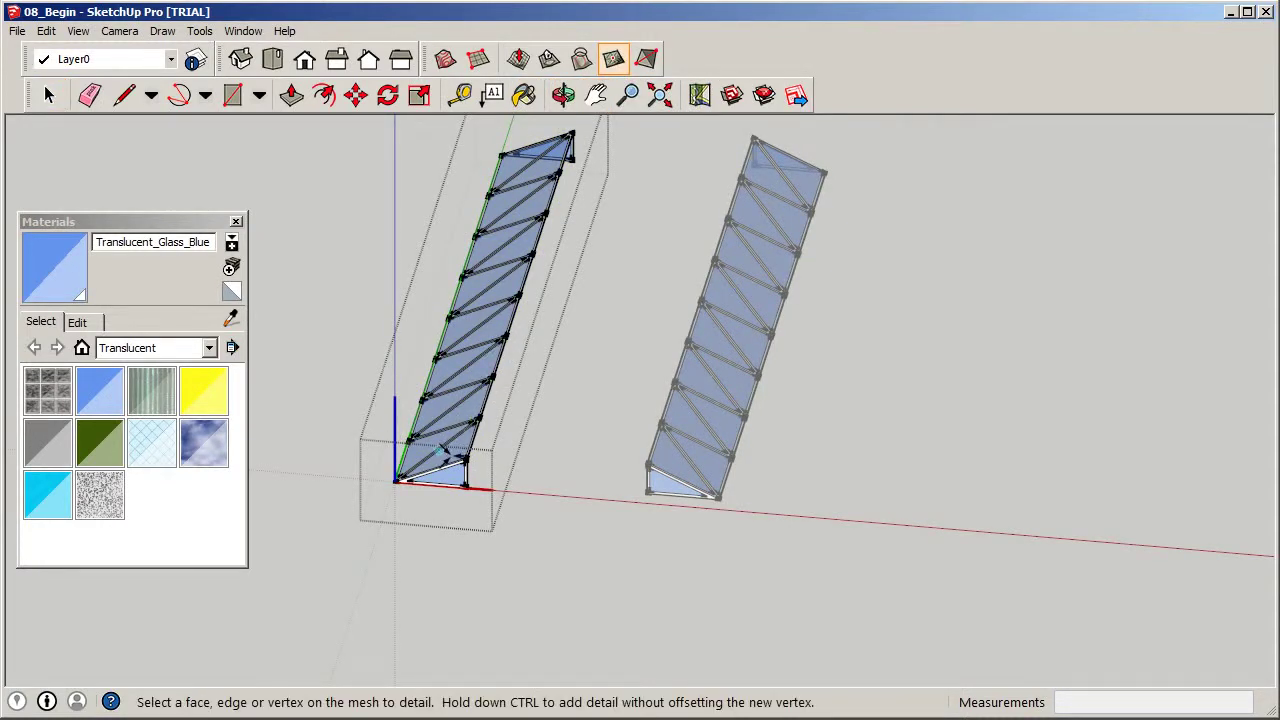
{"action": "left_click", "coordinate": [452, 455]}
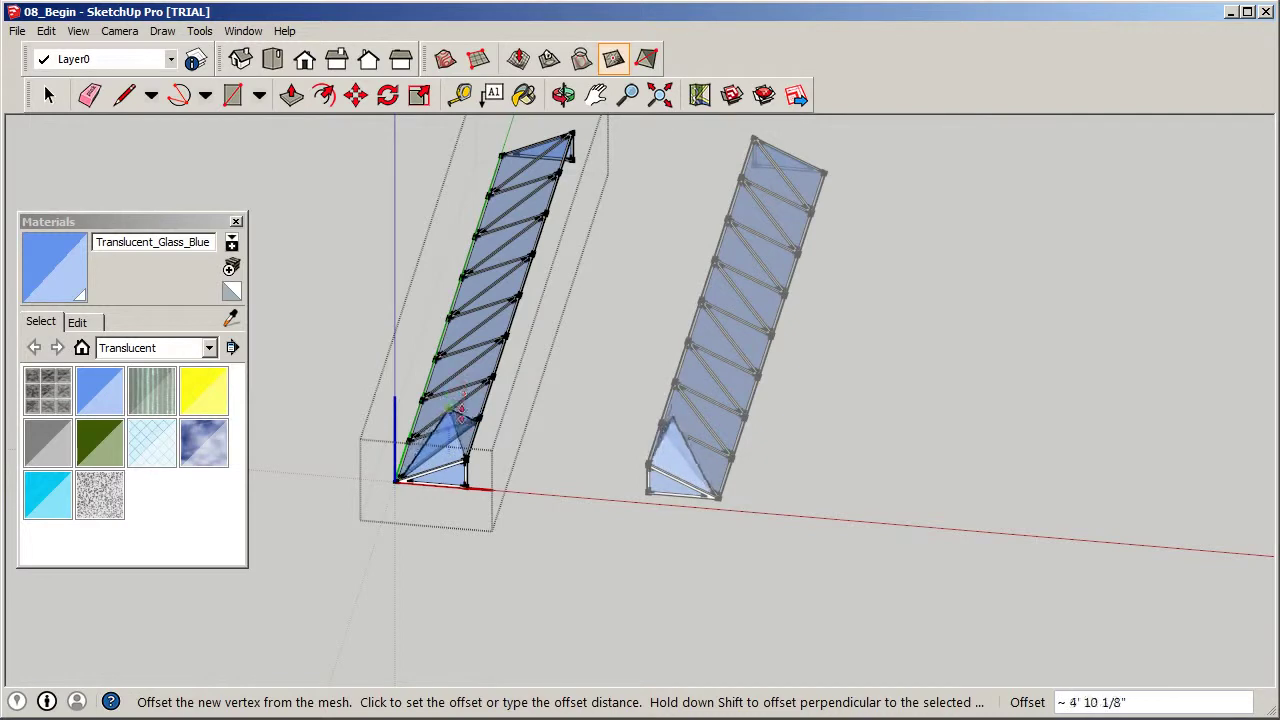
{"action": "key", "text": "Escape"}
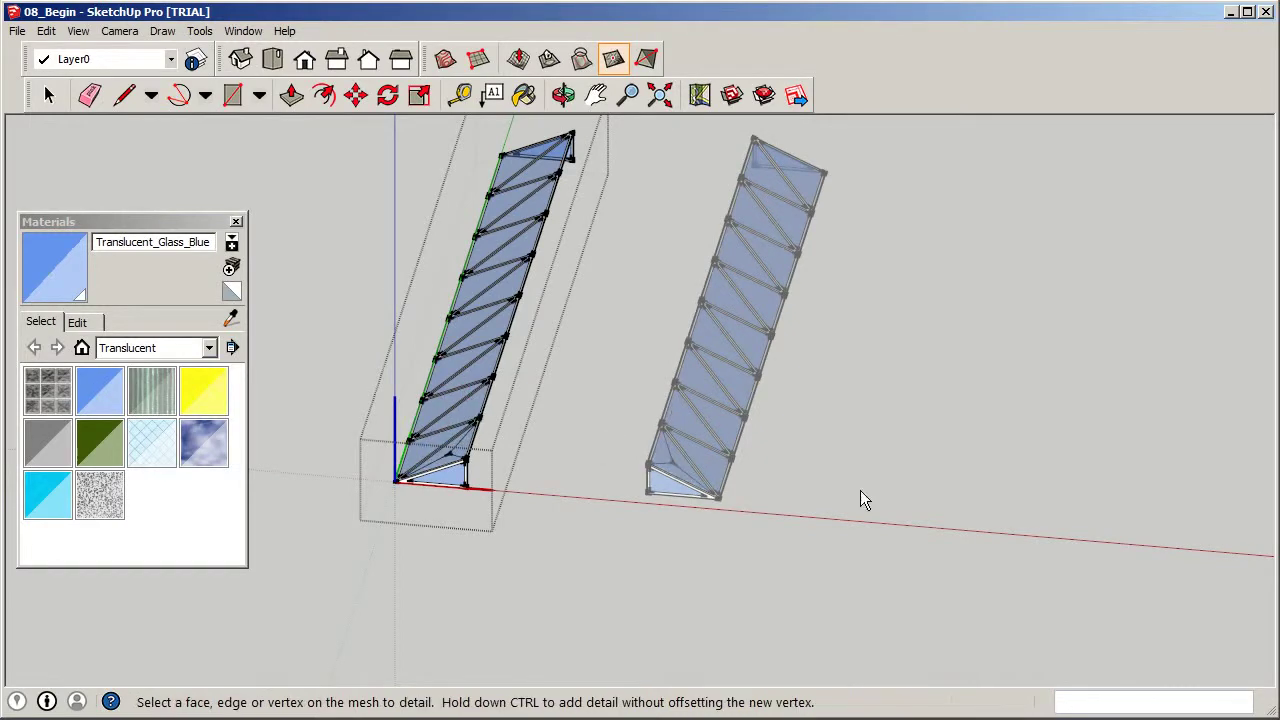
{"action": "left_click", "coordinate": [49, 94]}
Move the flipped skylight by its lower front corner onto the original's matching corner so the two tall sides meet at a ridge.
{"action": "middle_click_drag", "start_coordinate": [799, 359], "coordinate": [786, 454]}
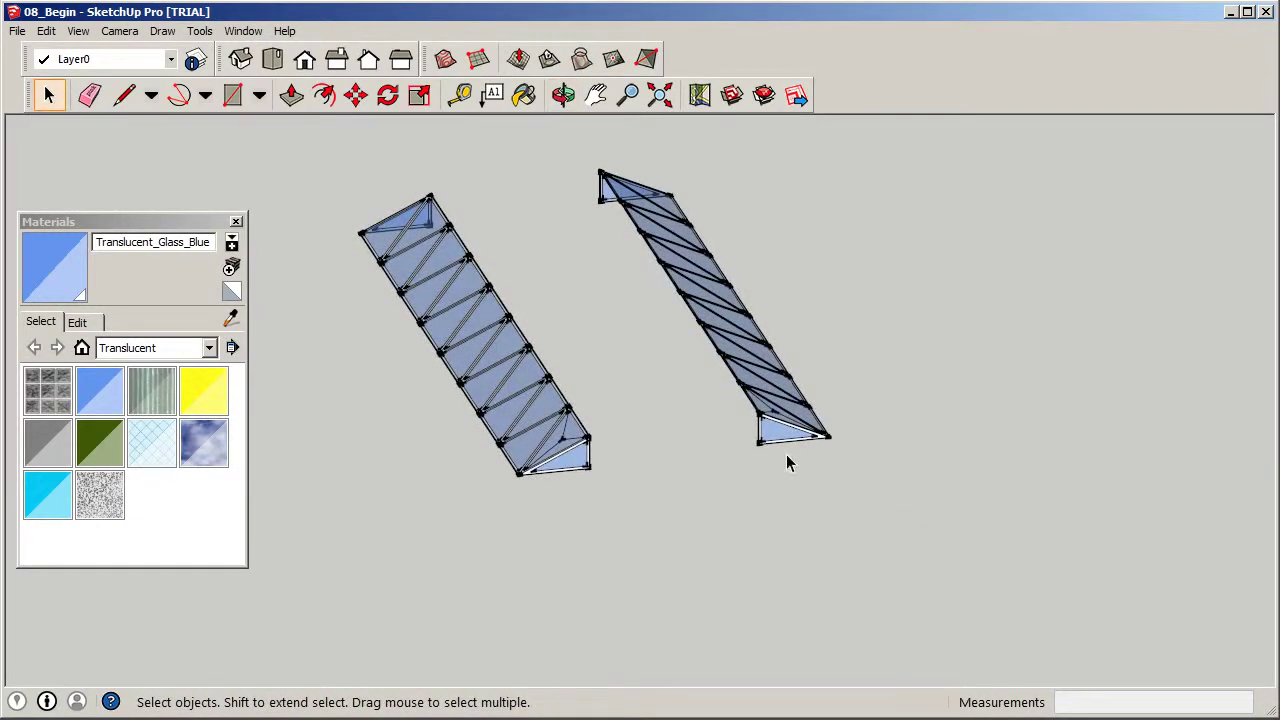
{"action": "scroll", "coordinate": [786, 454], "scroll_direction": "up", "scroll_amount": 3}
{"action": "left_click", "coordinate": [768, 438]}
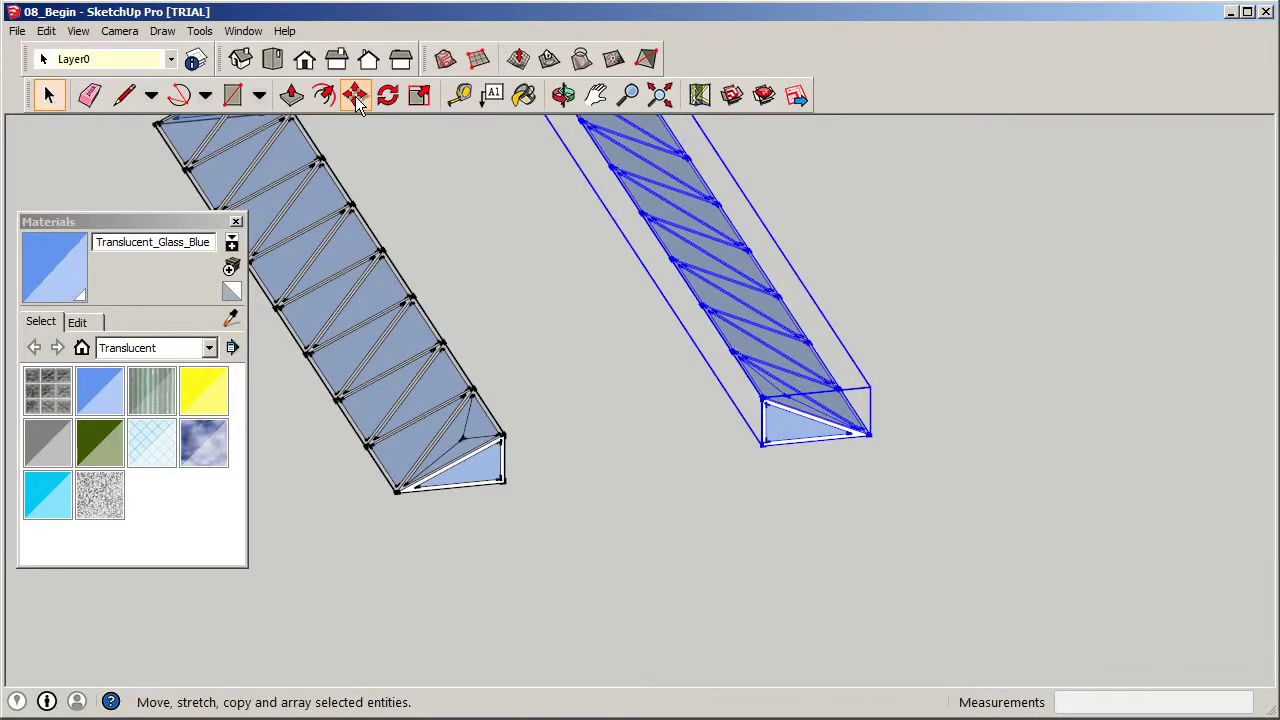
{"action": "left_click", "coordinate": [355, 94]}
{"action": "scroll", "coordinate": [757, 451], "scroll_direction": "up", "scroll_amount": 2}
{"action": "left_click", "coordinate": [754, 436]}
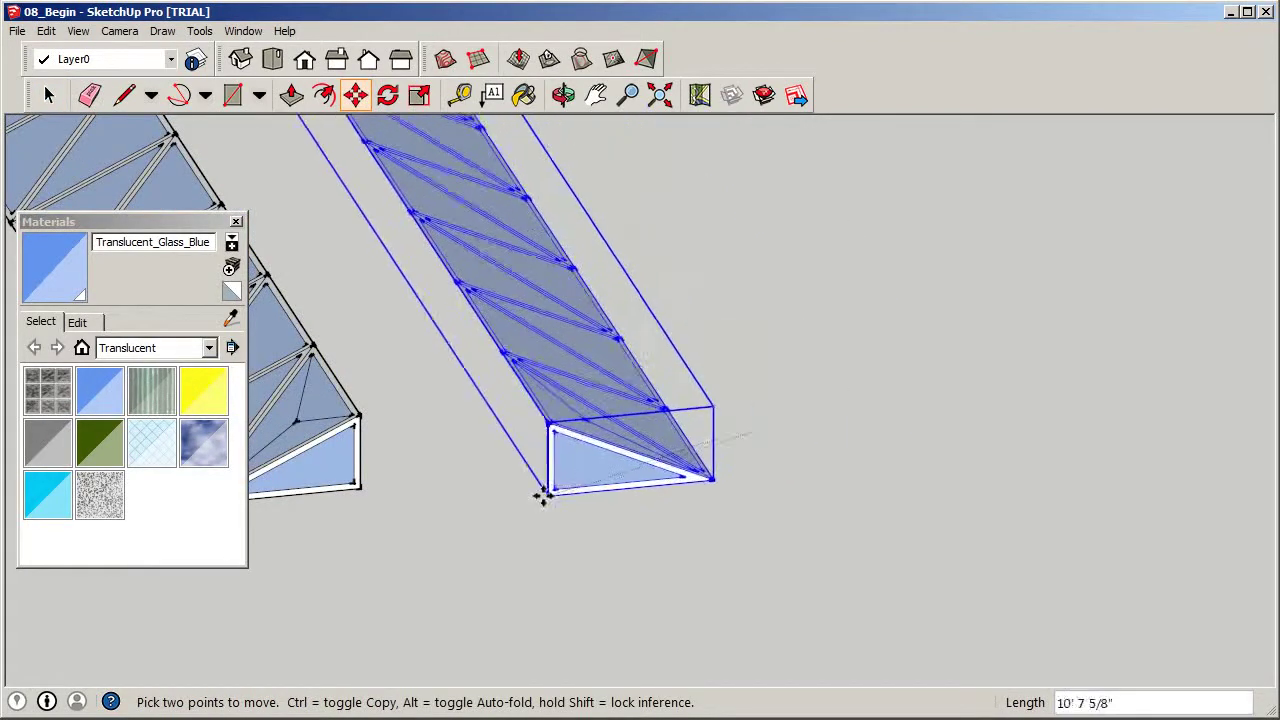
{"action": "left_click", "coordinate": [362, 485]}
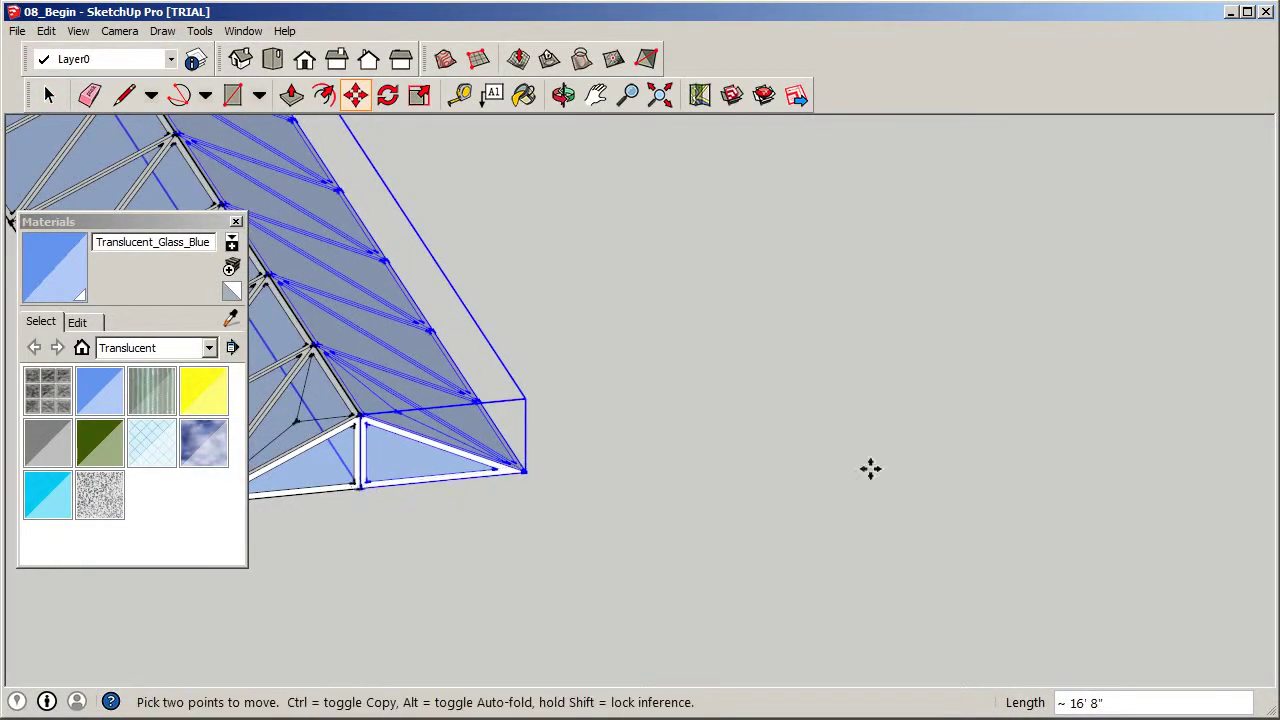
{"action": "scroll", "coordinate": [869, 466], "scroll_direction": "down", "scroll_amount": 5}
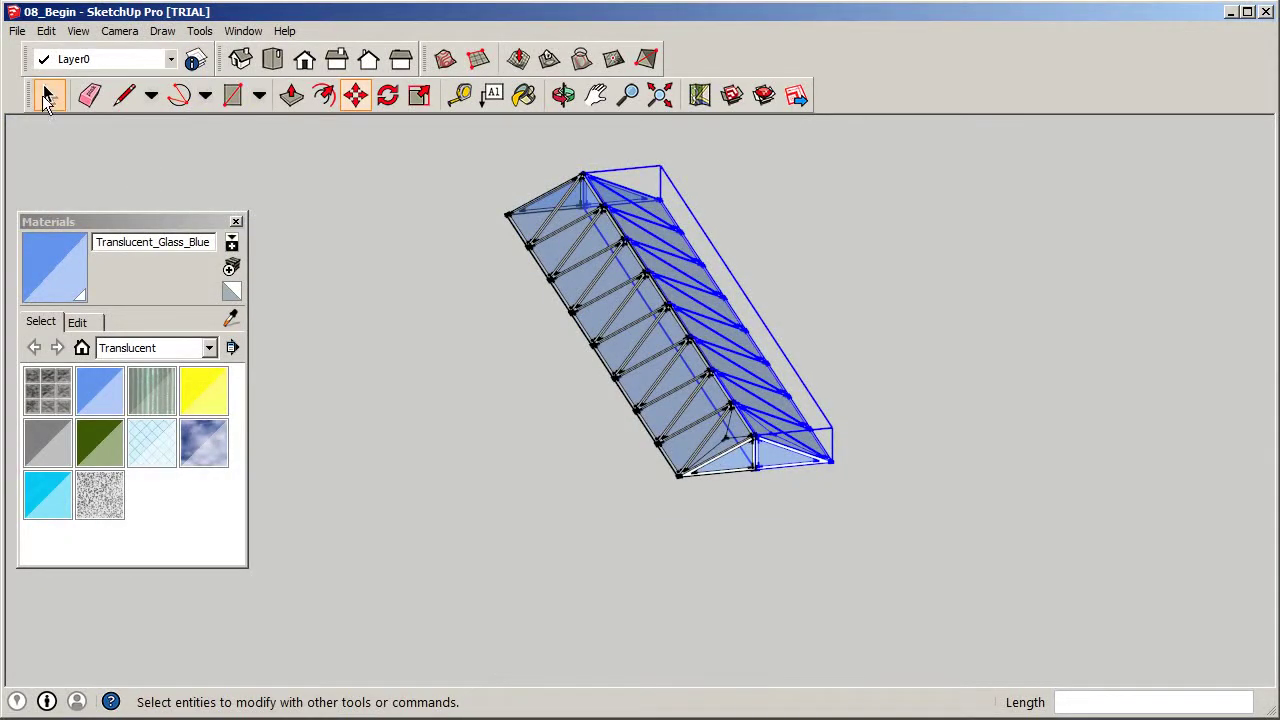
{"action": "scroll", "coordinate": [257, 320], "scroll_direction": "down", "scroll_amount": 3}
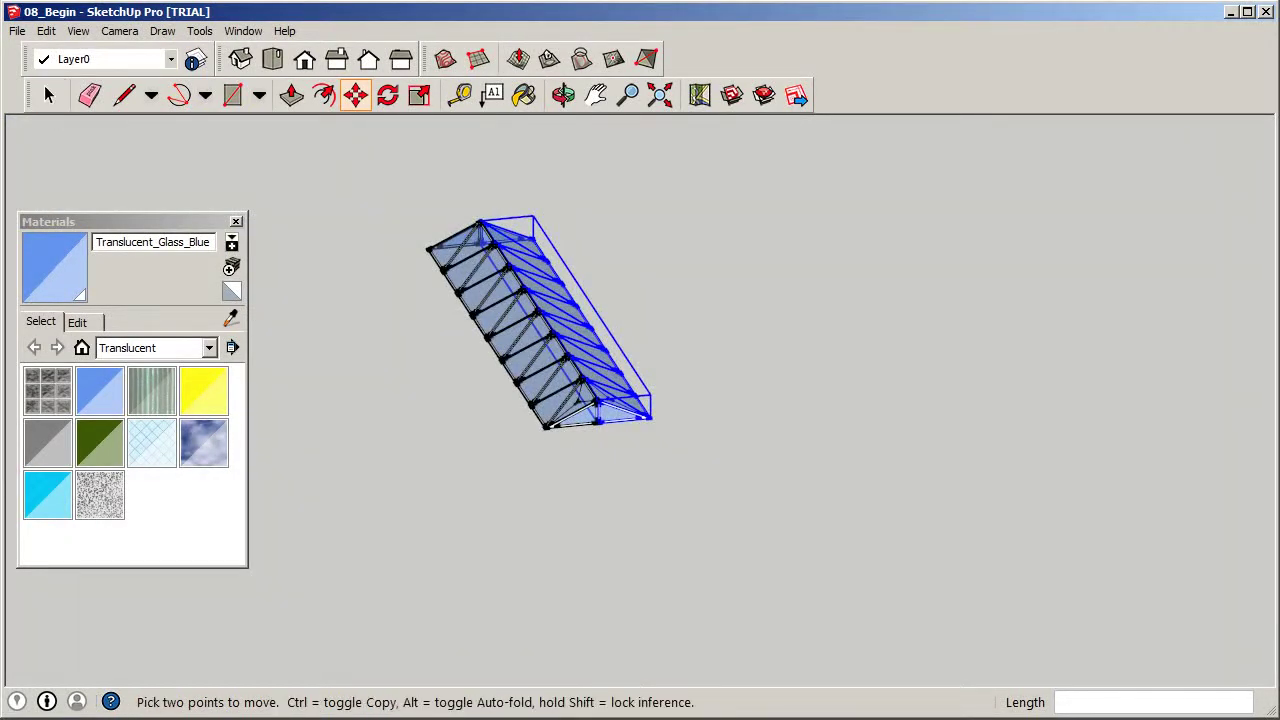
Combine both skylight halves into one component named "1 skylight".
{"action": "left_click", "coordinate": [48, 94]}
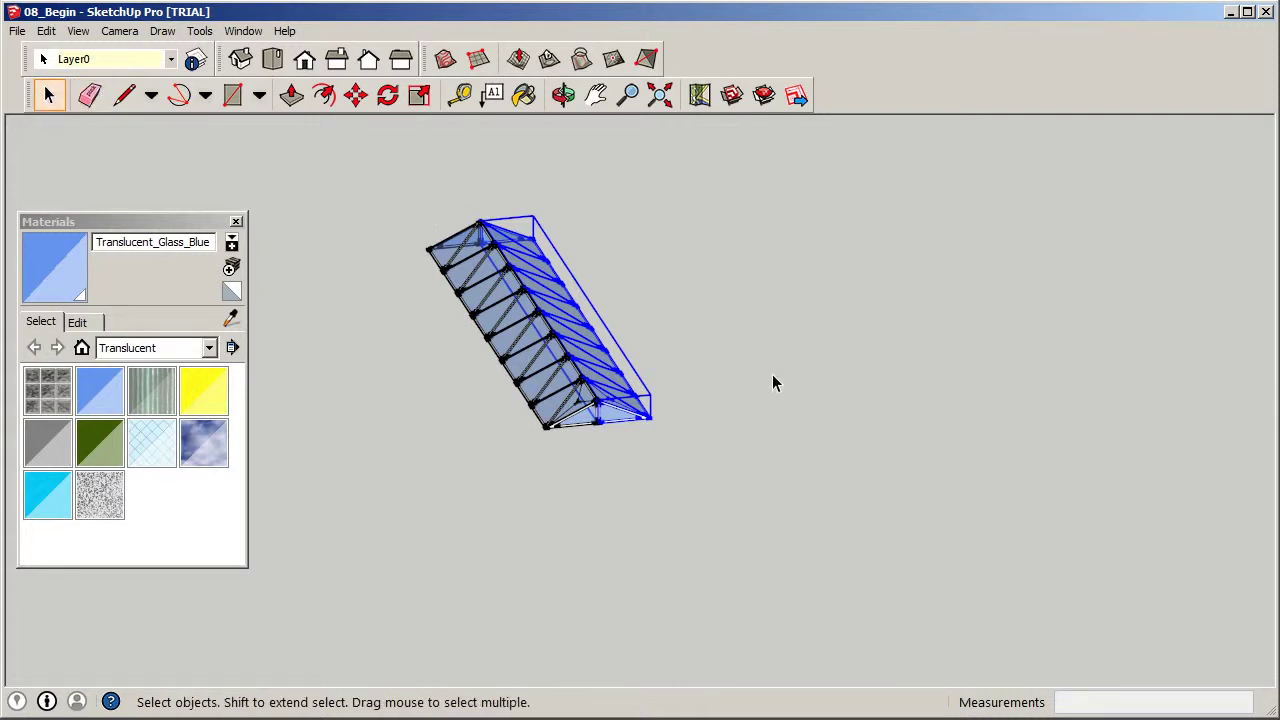
{"action": "left_click", "coordinate": [738, 419]}
{"action": "left_click_drag", "start_coordinate": [386, 166], "coordinate": [771, 546]}
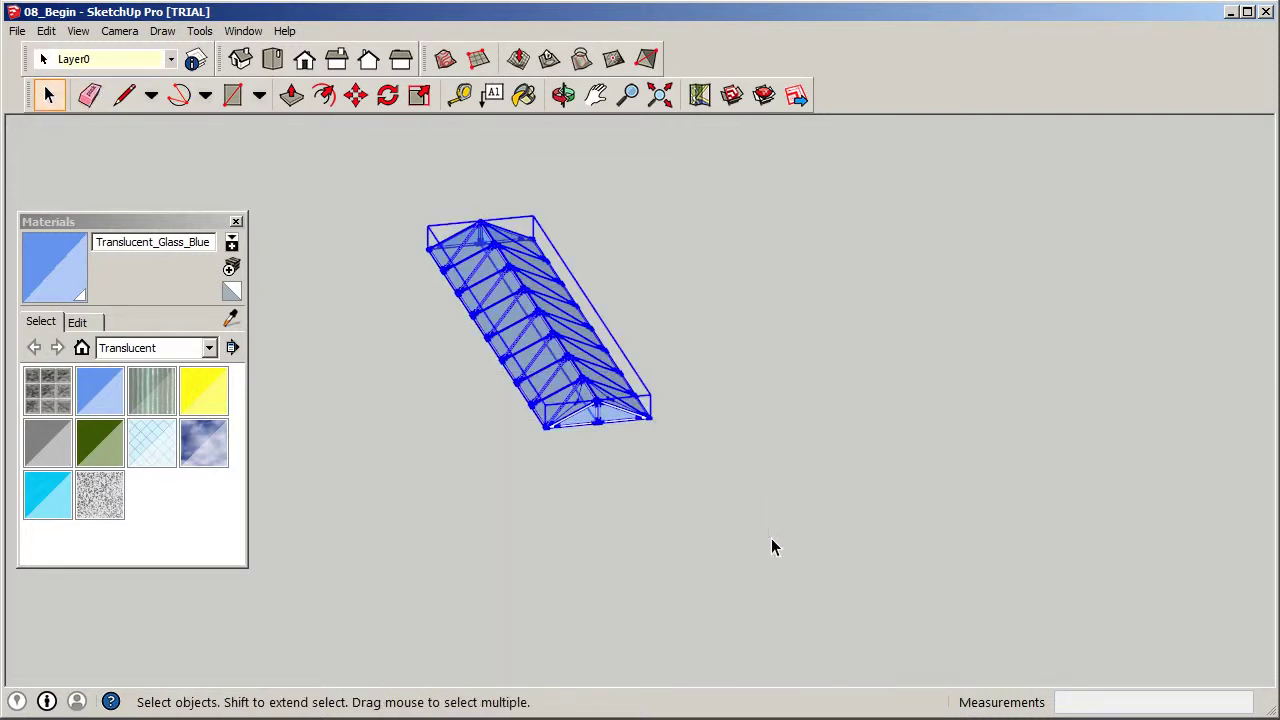
{"action": "key", "text": "g"}
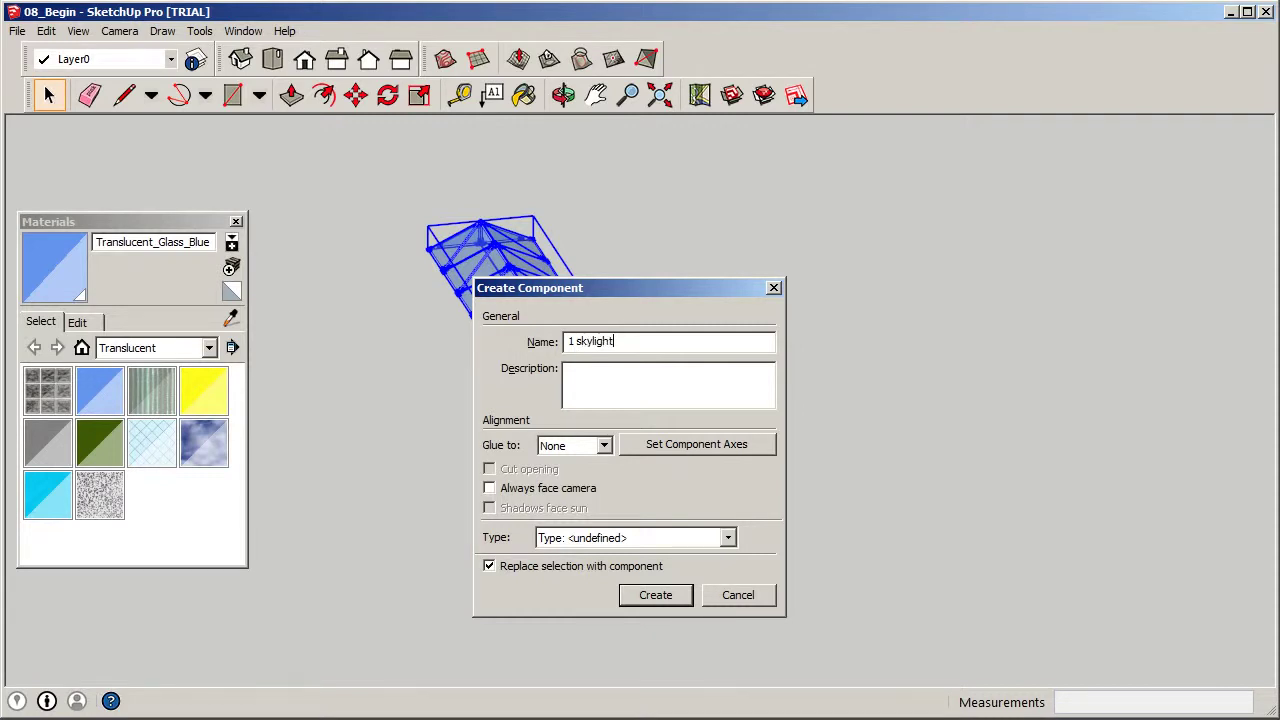
{"action": "left_click", "coordinate": [645, 598]}
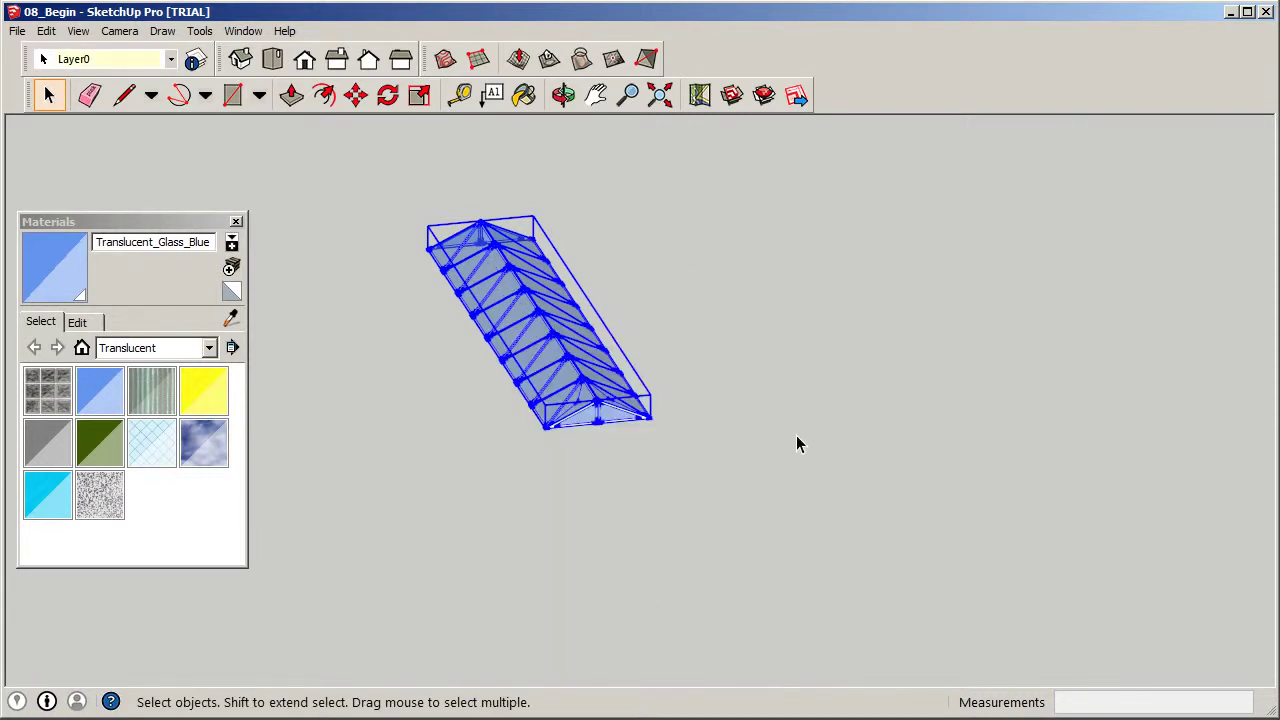
{"action": "left_click", "coordinate": [728, 464]}
Place a guide point 7'6" outward along the red axis from the front outer corner of the flipped half.
{"action": "middle_click_drag", "start_coordinate": [534, 350], "coordinate": [432, 380]}
{"action": "middle_click_drag", "start_coordinate": [575, 267], "coordinate": [586, 323]}
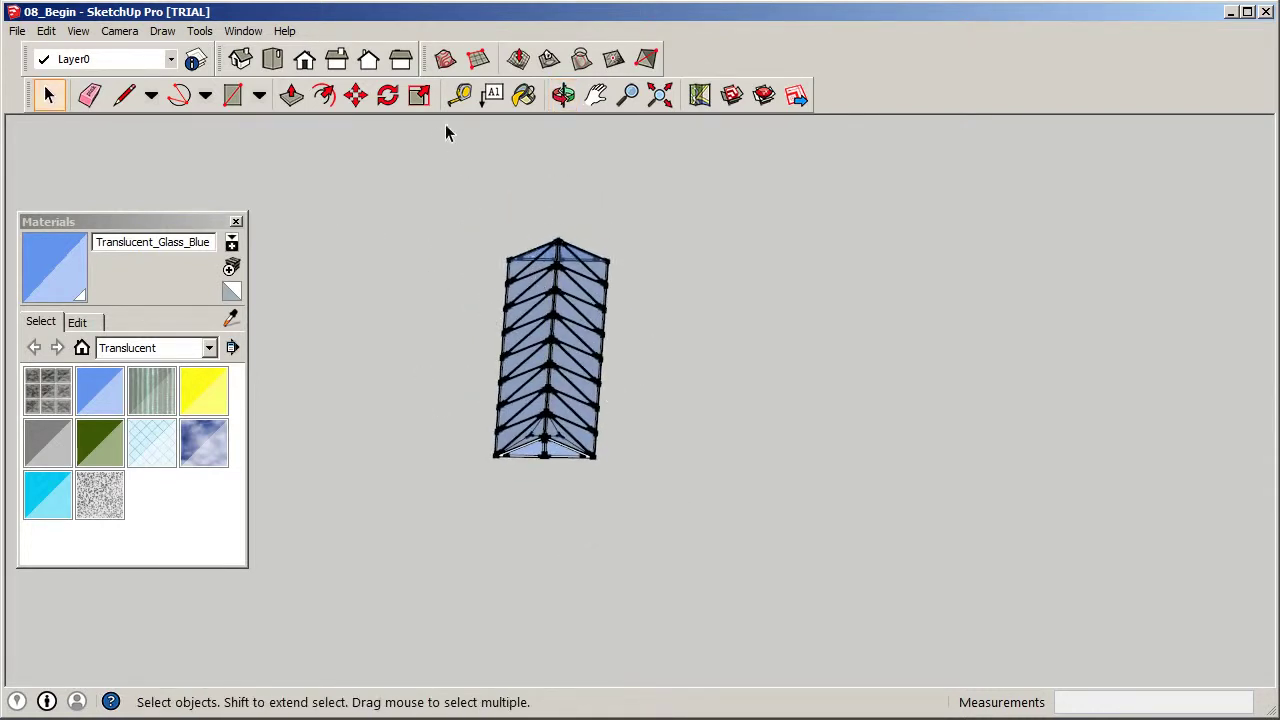
{"action": "left_click", "coordinate": [459, 94]}
{"action": "scroll", "coordinate": [615, 452], "scroll_direction": "up", "scroll_amount": 5}
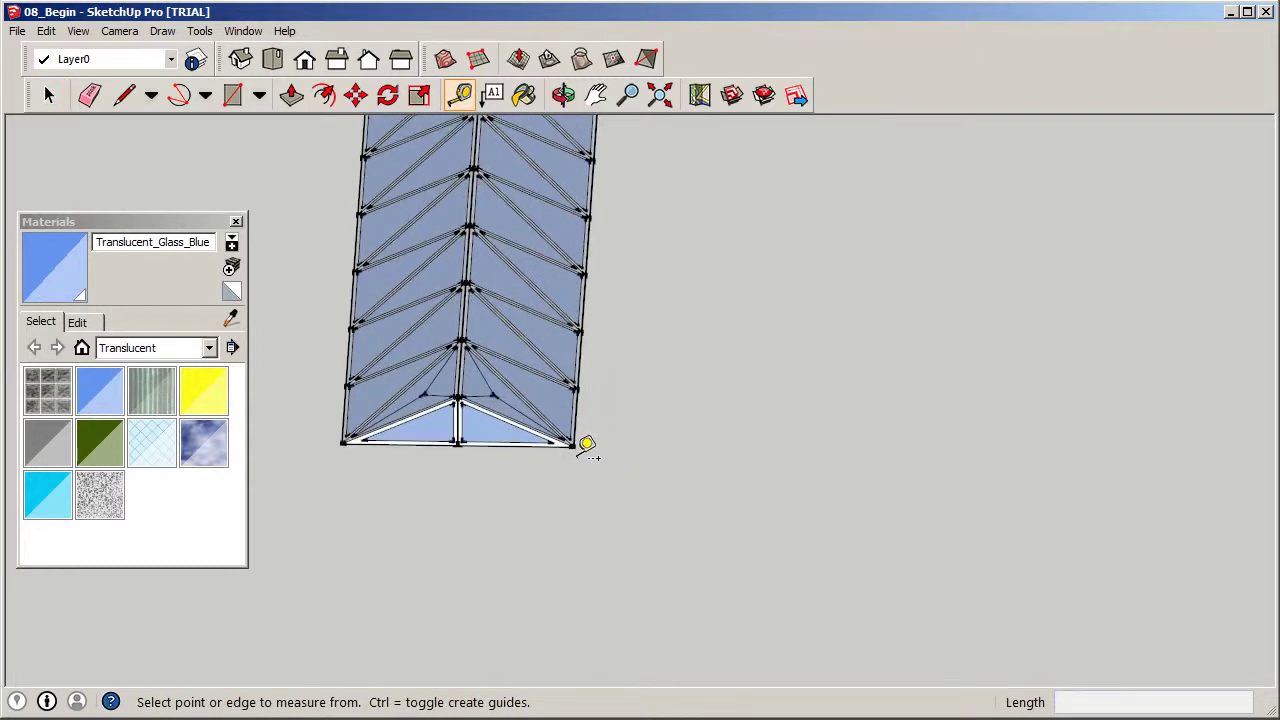
{"action": "left_click", "coordinate": [573, 446]}
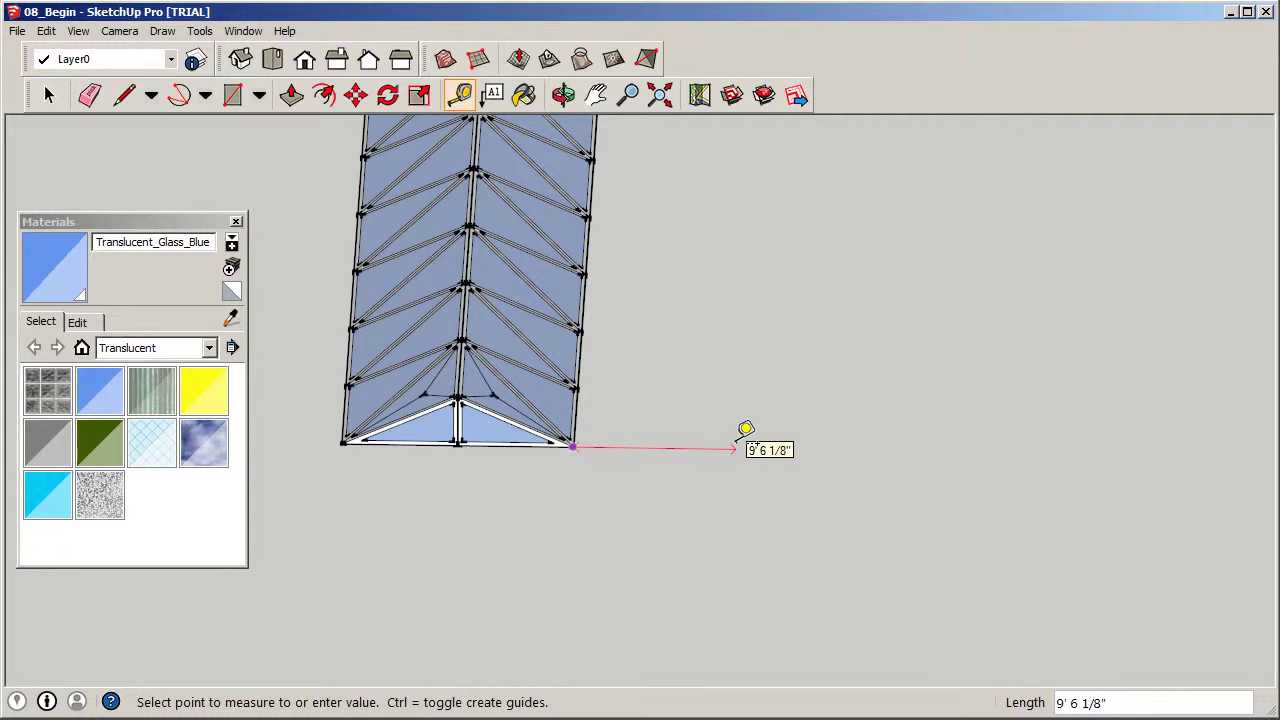
{"action": "type", "text": "7'6"}
{"action": "key", "text": "Return"}
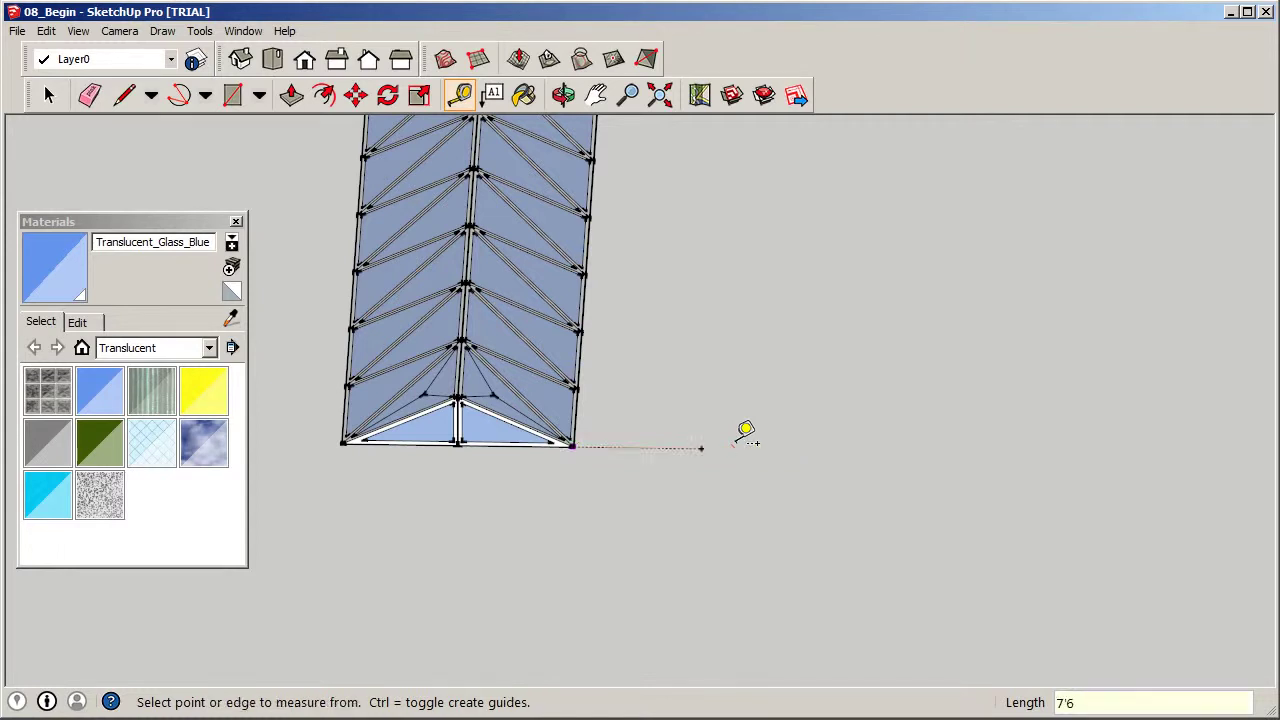
Copy the "1 skylight" component and place the duplicate with its lower front corner on the guide point.
{"action": "scroll", "coordinate": [880, 492], "scroll_direction": "down", "scroll_amount": 2}
{"action": "left_click", "coordinate": [49, 95]}
{"action": "left_click", "coordinate": [588, 418]}
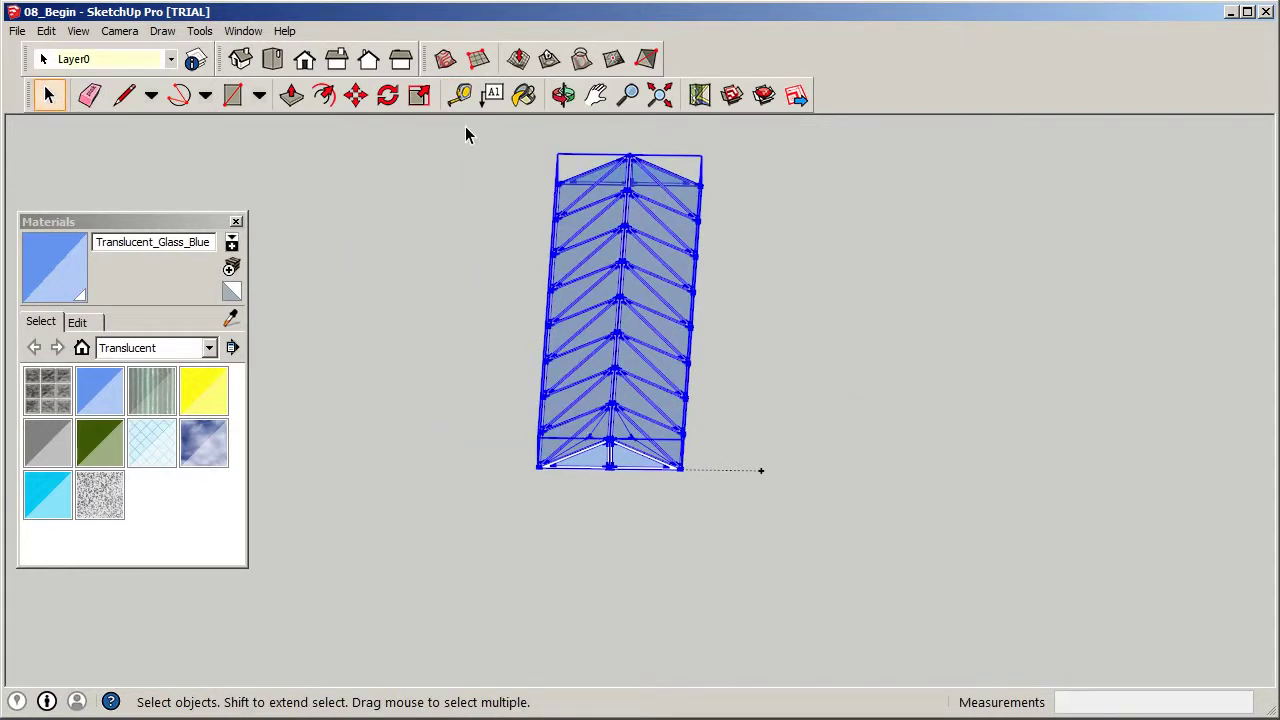
{"action": "key", "text": "ctrl+c"}
{"action": "key", "text": "ctrl+v"}
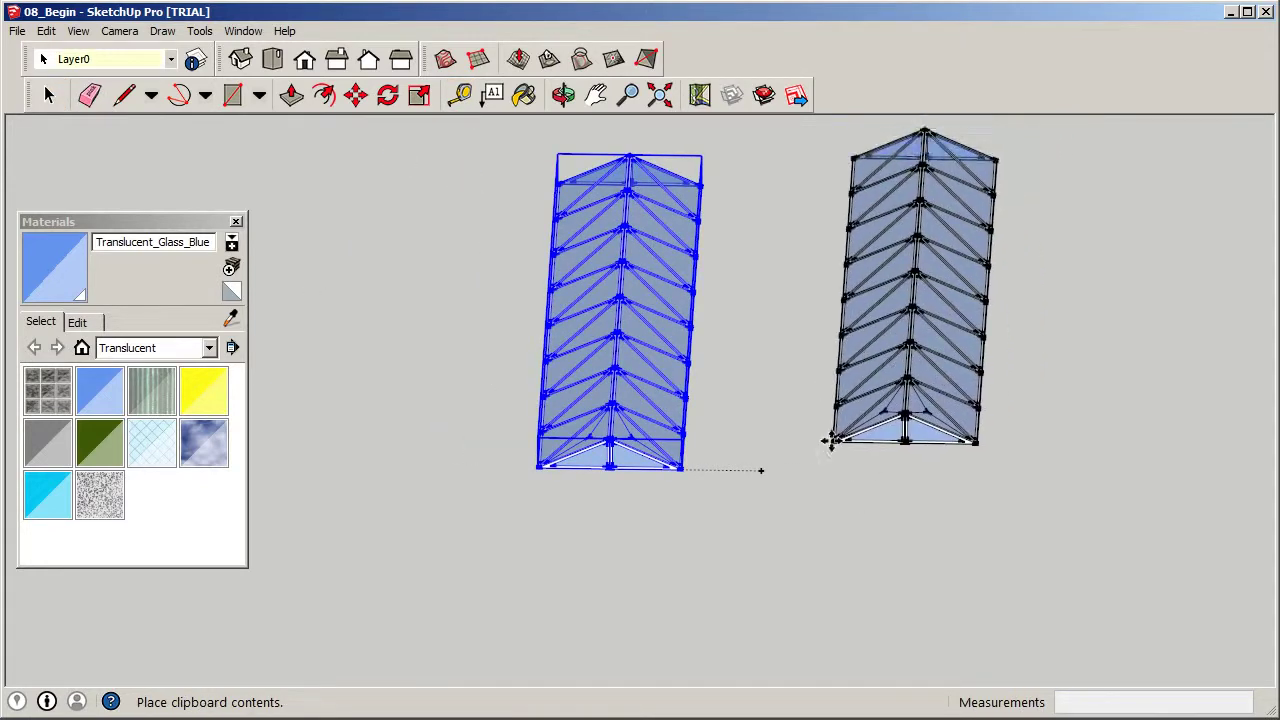
{"action": "left_click", "coordinate": [762, 474]}
{"action": "left_click", "coordinate": [49, 95]}
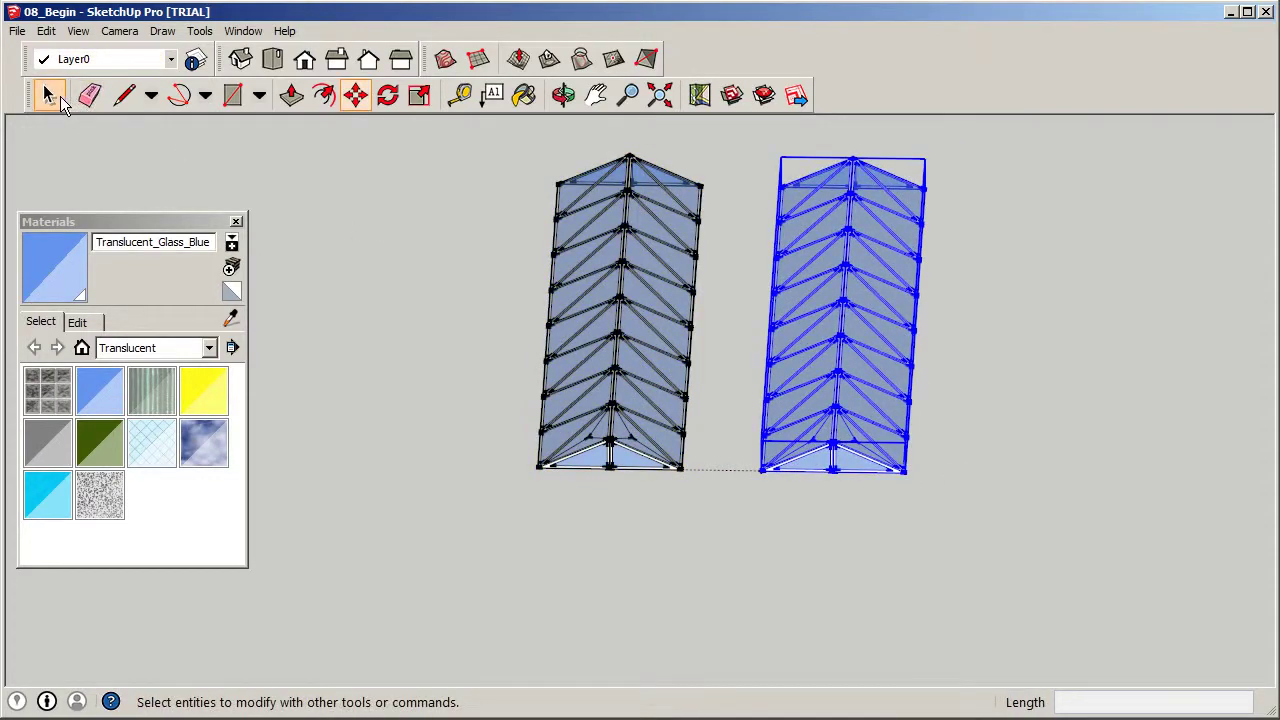
{"action": "left_click", "coordinate": [951, 374]}
Place a guide point 7'6" outward along the red axis from the copied skylight's outer front corner.
{"action": "middle_click_drag", "start_coordinate": [951, 374], "coordinate": [1006, 357]}
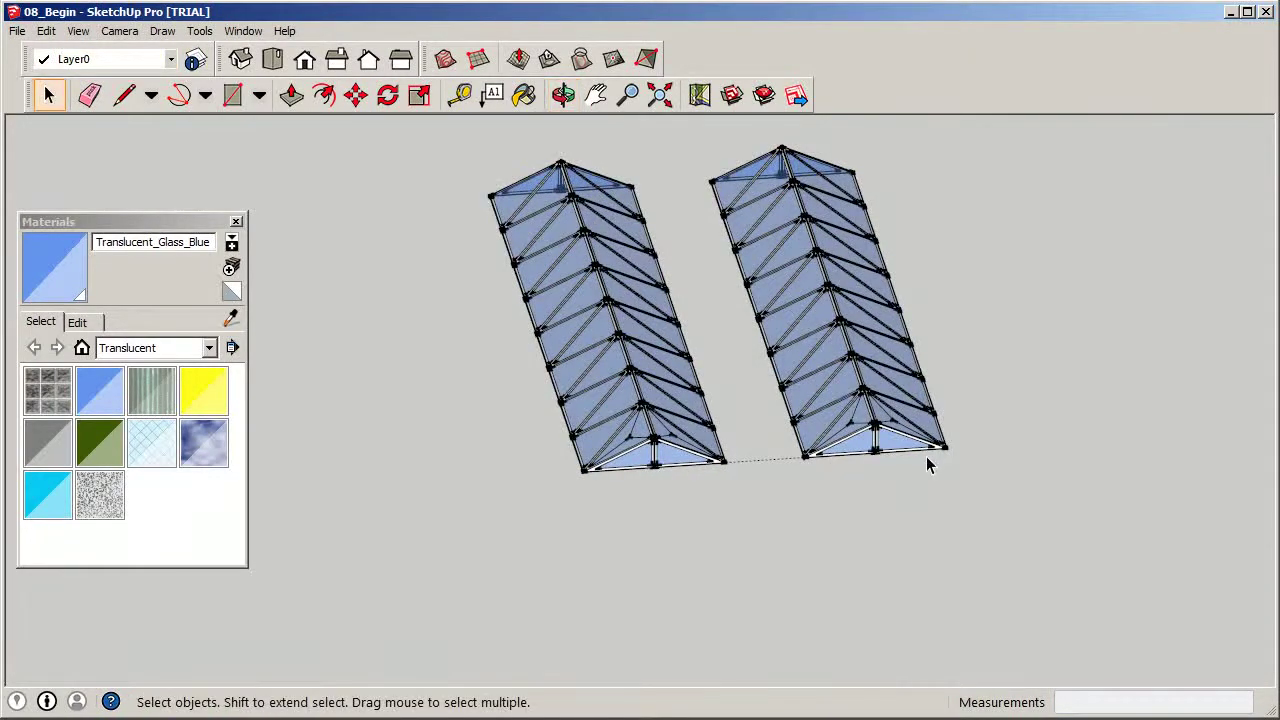
{"action": "left_click", "coordinate": [460, 97]}
{"action": "scroll", "coordinate": [1014, 466], "scroll_direction": "up", "scroll_amount": 4}
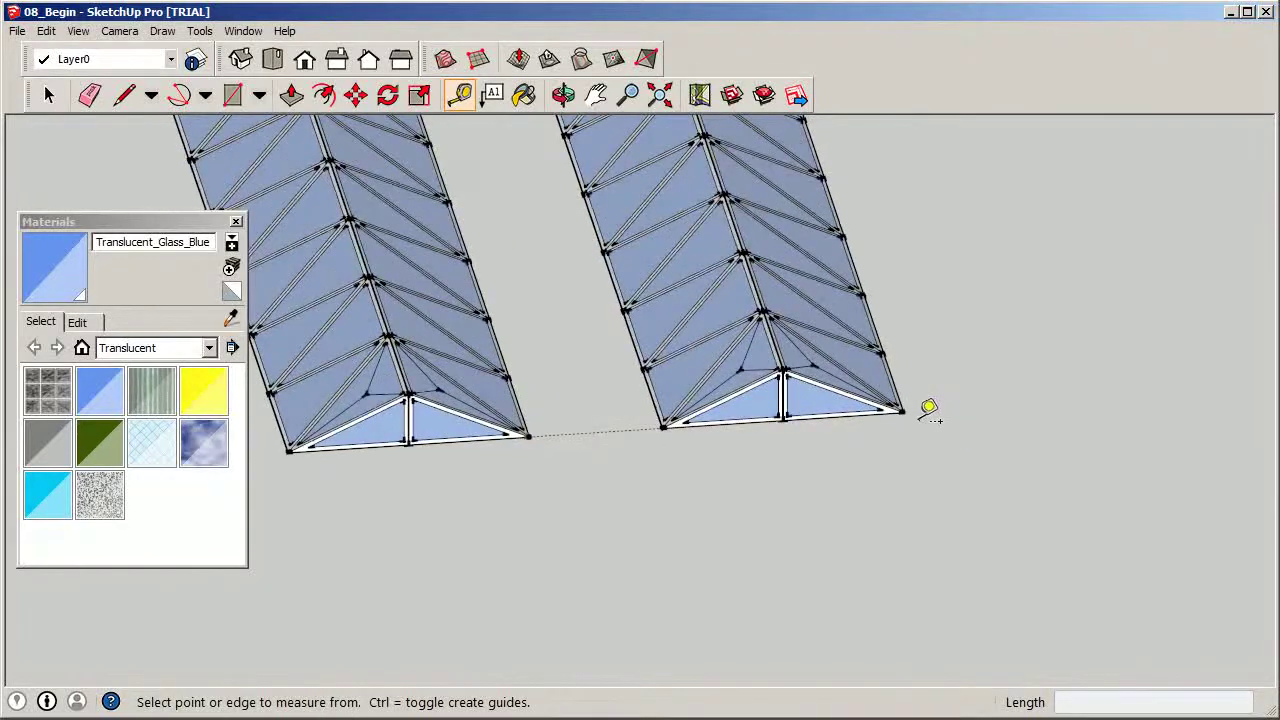
{"action": "left_click", "coordinate": [905, 411]}
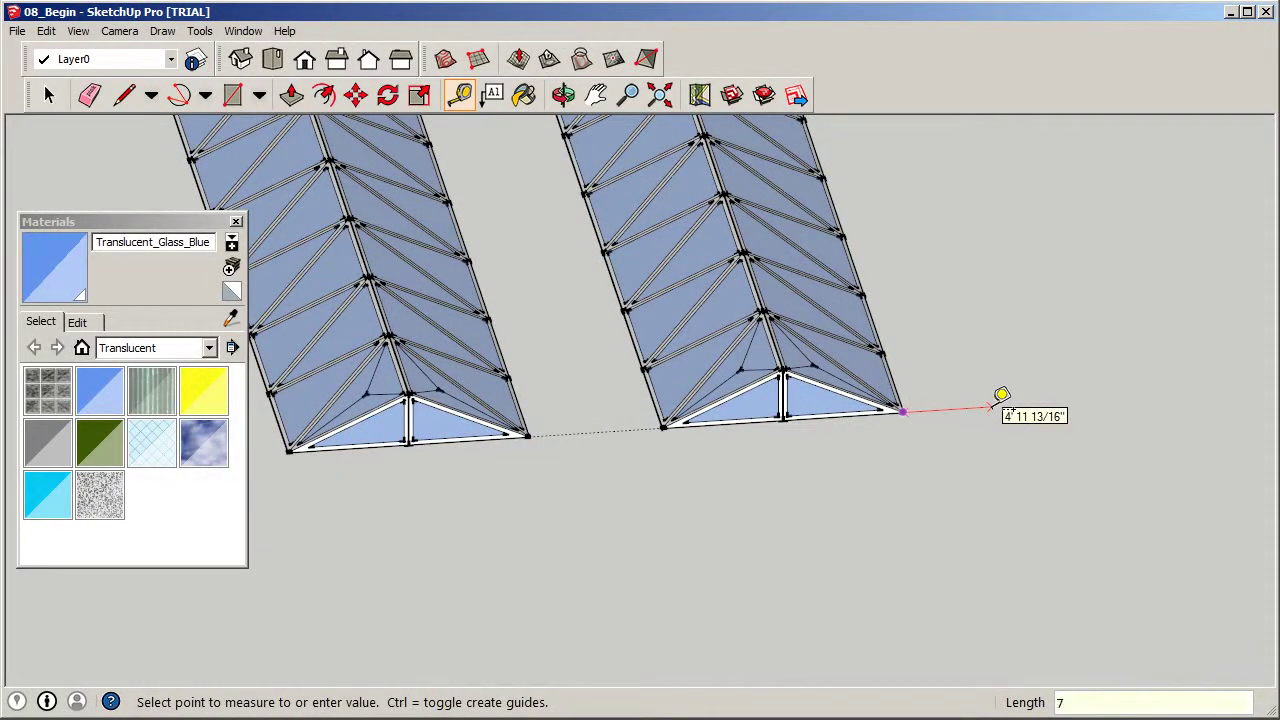
{"action": "type", "text": "7'6"}
{"action": "key", "text": "Return"}
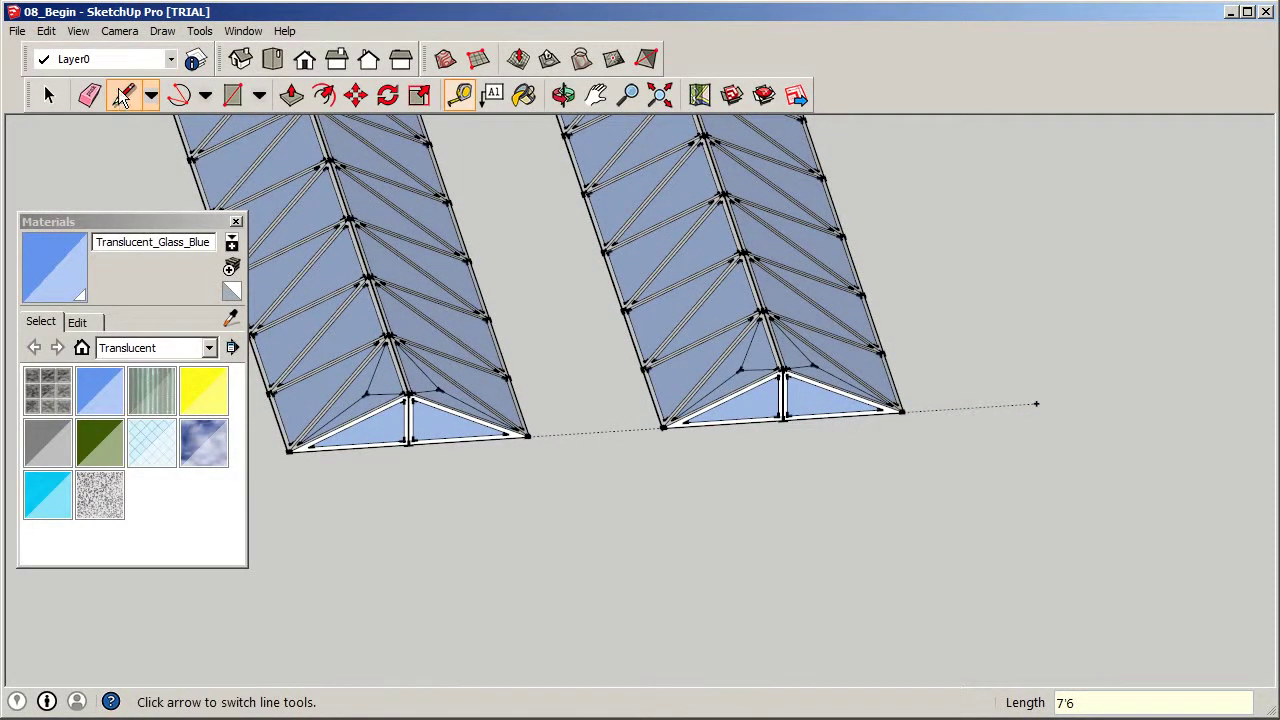
Paste a third skylight with its lower front corner on the new guide point.
{"action": "left_click", "coordinate": [50, 95]}
{"action": "key", "text": "ctrl+v"}
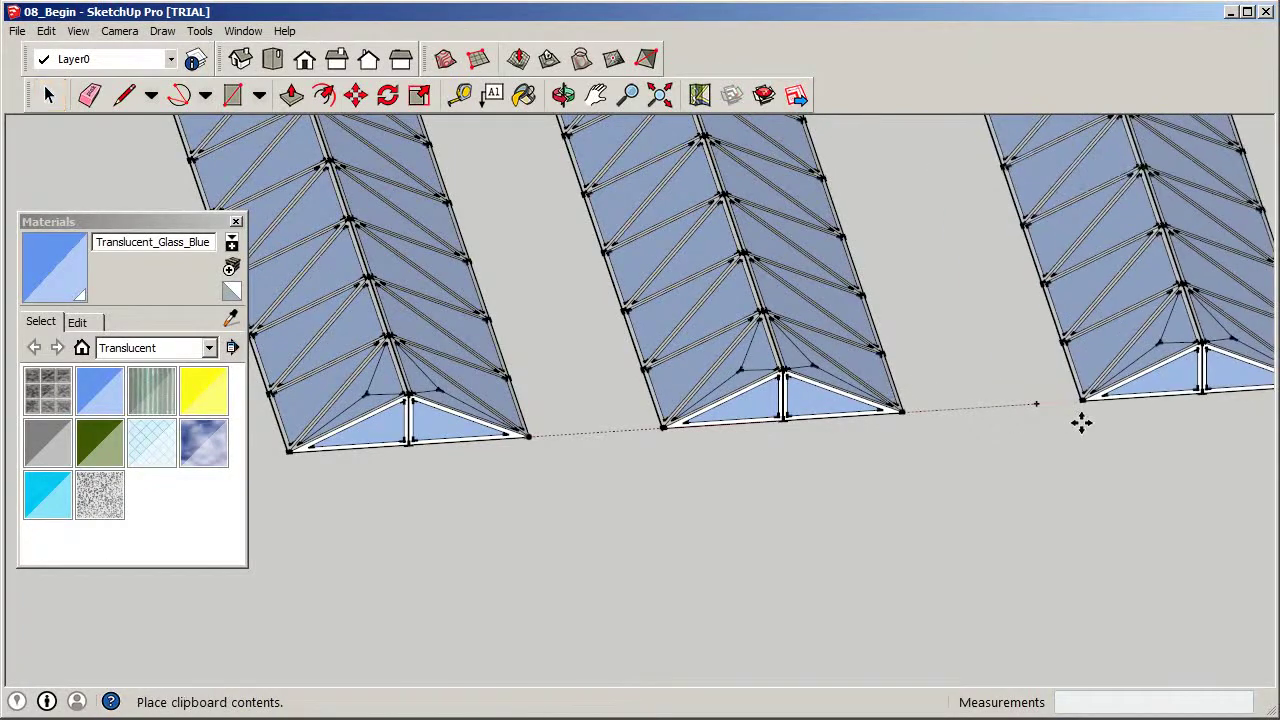
{"action": "left_click", "coordinate": [1036, 404]}
{"action": "left_click", "coordinate": [50, 95]}
Open the nested skylight half of the original for editing and erase the detail-vertex edges on its sloped end pane.
{"action": "middle_click_drag", "start_coordinate": [470, 430], "coordinate": [497, 430]}
{"action": "scroll", "coordinate": [497, 430], "scroll_direction": "up", "scroll_amount": 3}
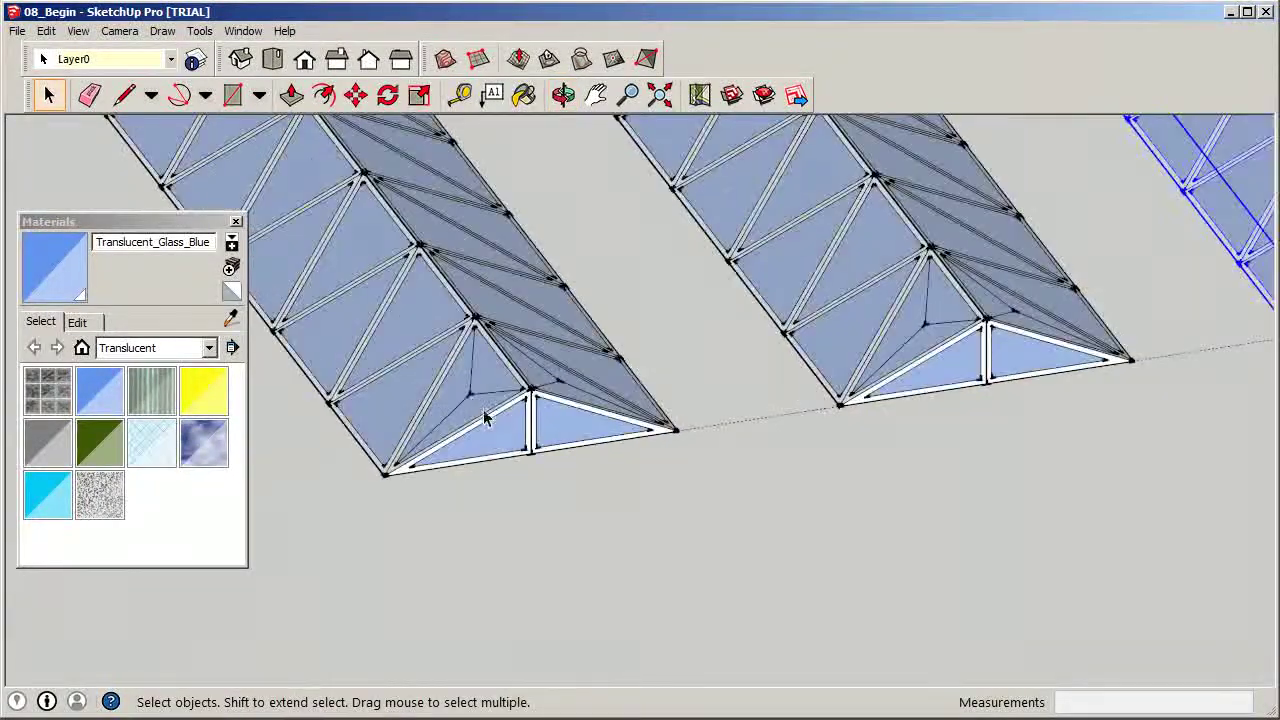
{"action": "left_click", "coordinate": [457, 394]}
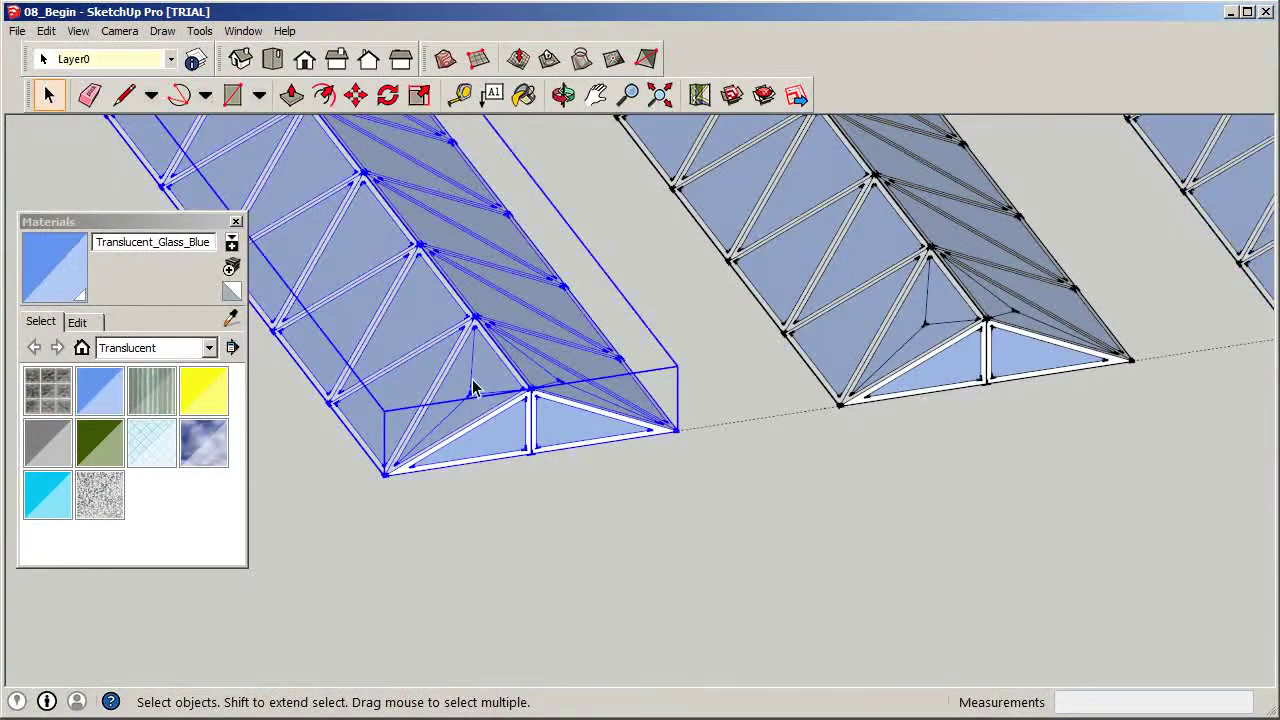
{"action": "double_click", "coordinate": [470, 395]}
{"action": "left_click", "coordinate": [469, 397]}
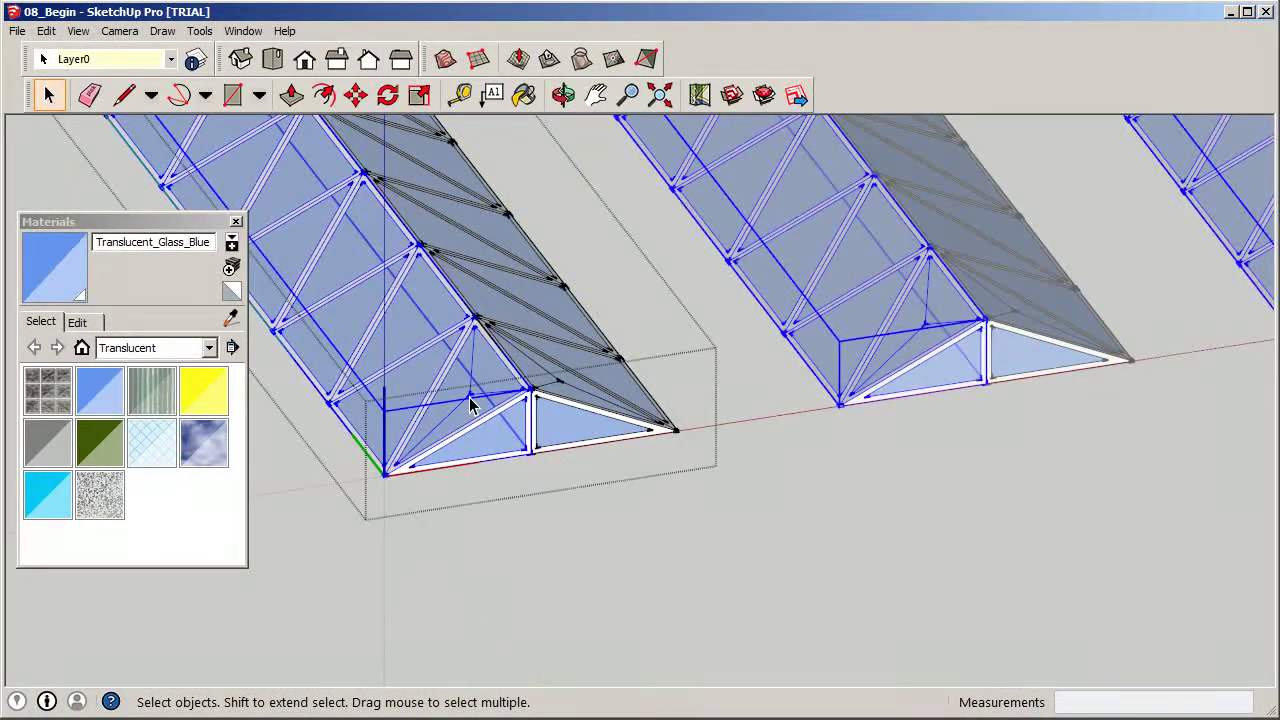
{"action": "double_click", "coordinate": [469, 397]}
{"action": "scroll", "coordinate": [472, 410], "scroll_direction": "up", "scroll_amount": 2}
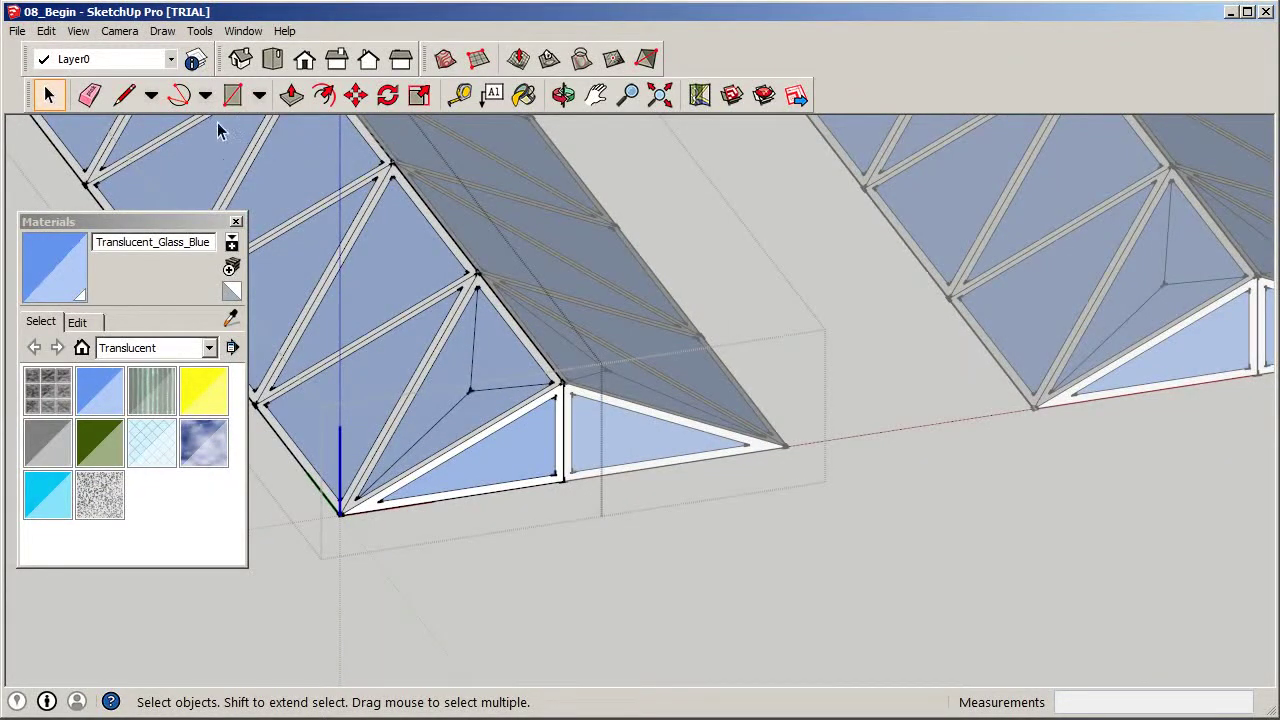
{"action": "left_click", "coordinate": [88, 96]}
{"action": "left_click_drag", "start_coordinate": [483, 389], "coordinate": [491, 421]}
{"action": "left_click", "coordinate": [48, 95]}
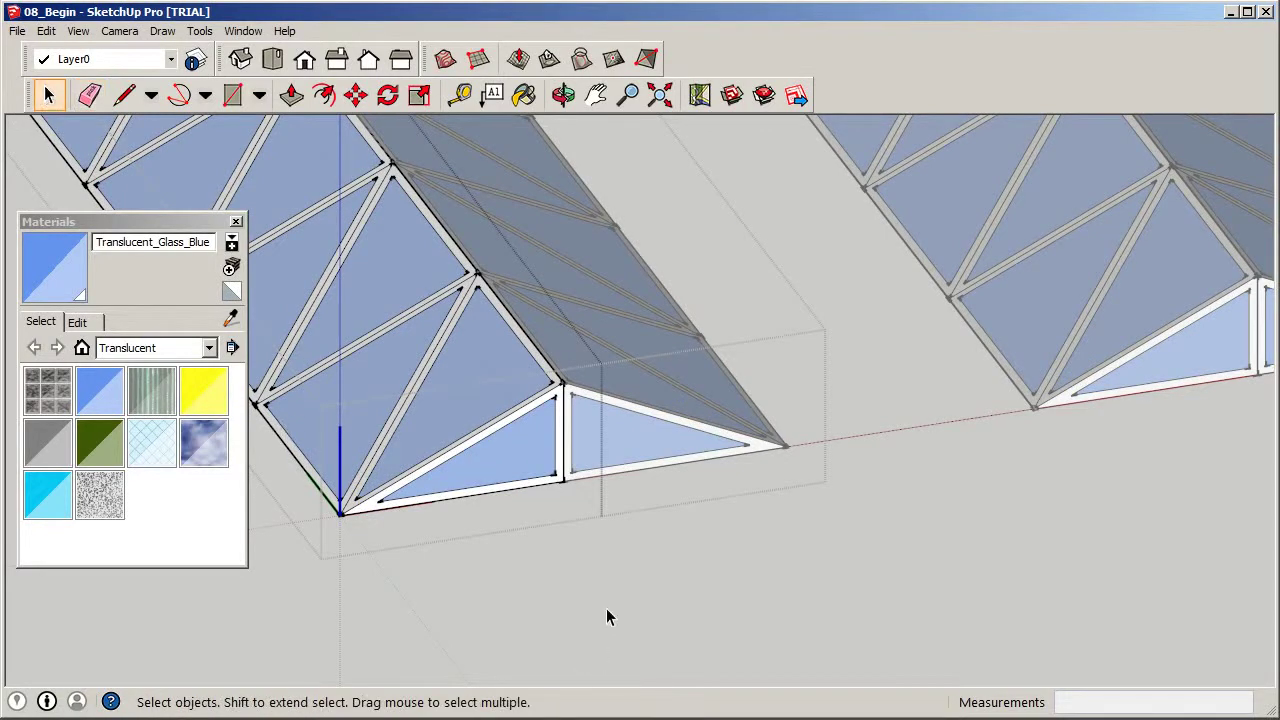
Combine all three skylights into one component named "3 skylights".
{"action": "scroll", "coordinate": [605, 609], "scroll_direction": "down", "scroll_amount": 3}
{"action": "scroll", "coordinate": [529, 559], "scroll_direction": "down", "scroll_amount": 3}
{"action": "middle_click_drag", "start_coordinate": [529, 559], "coordinate": [968, 432]}
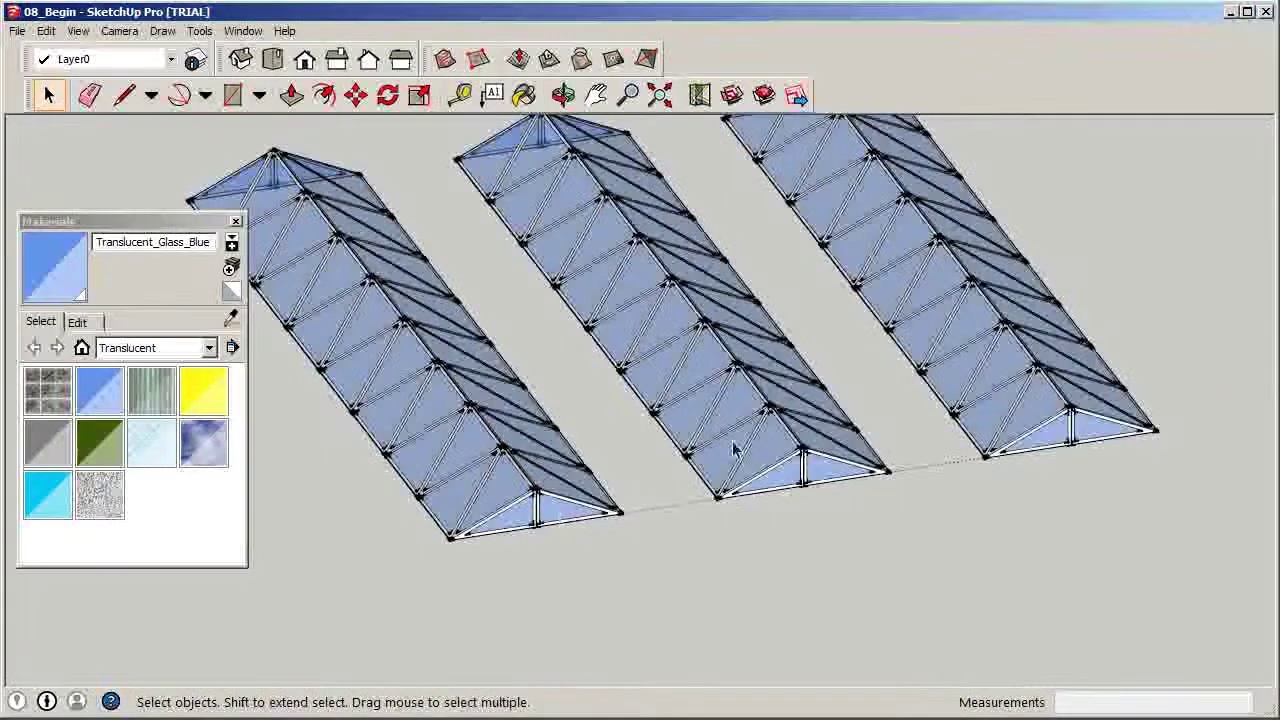
{"action": "scroll", "coordinate": [758, 435], "scroll_direction": "down", "scroll_amount": 3}
{"action": "middle_click_drag", "start_coordinate": [937, 420], "coordinate": [720, 435]}
{"action": "scroll", "coordinate": [420, 380], "scroll_direction": "down", "scroll_amount": 2}
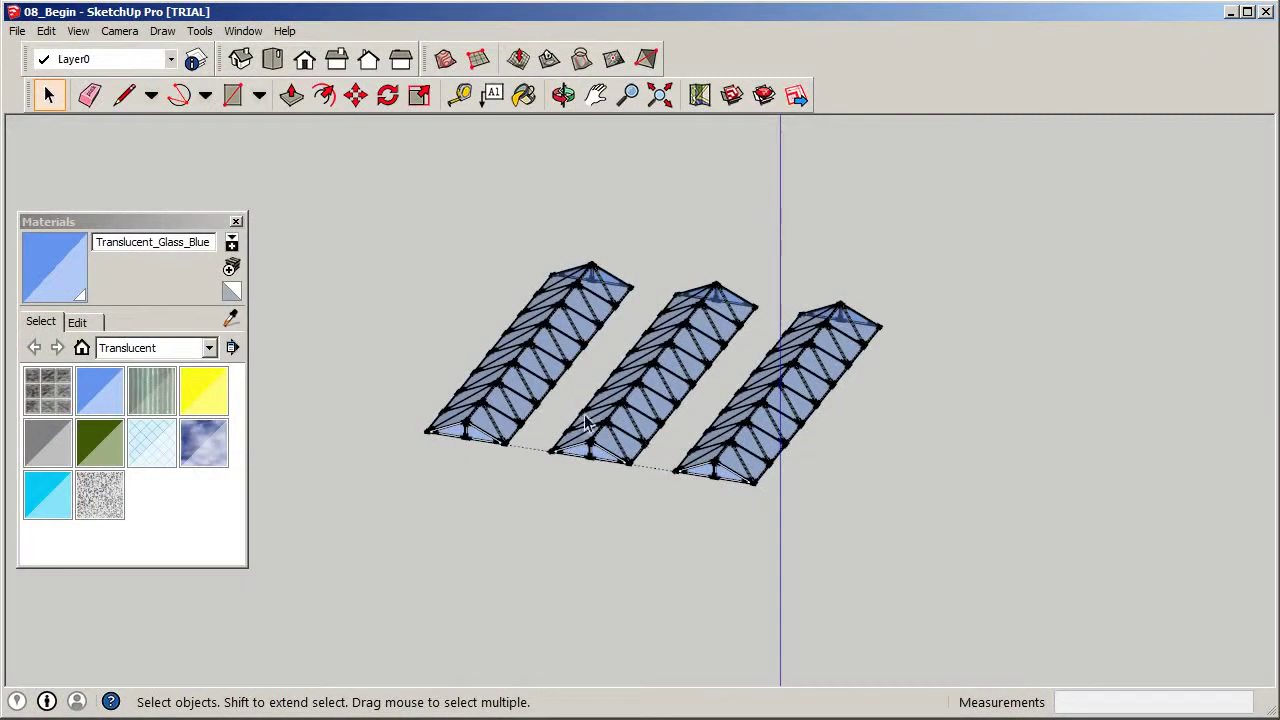
{"action": "left_click_drag", "start_coordinate": [338, 165], "coordinate": [951, 545]}
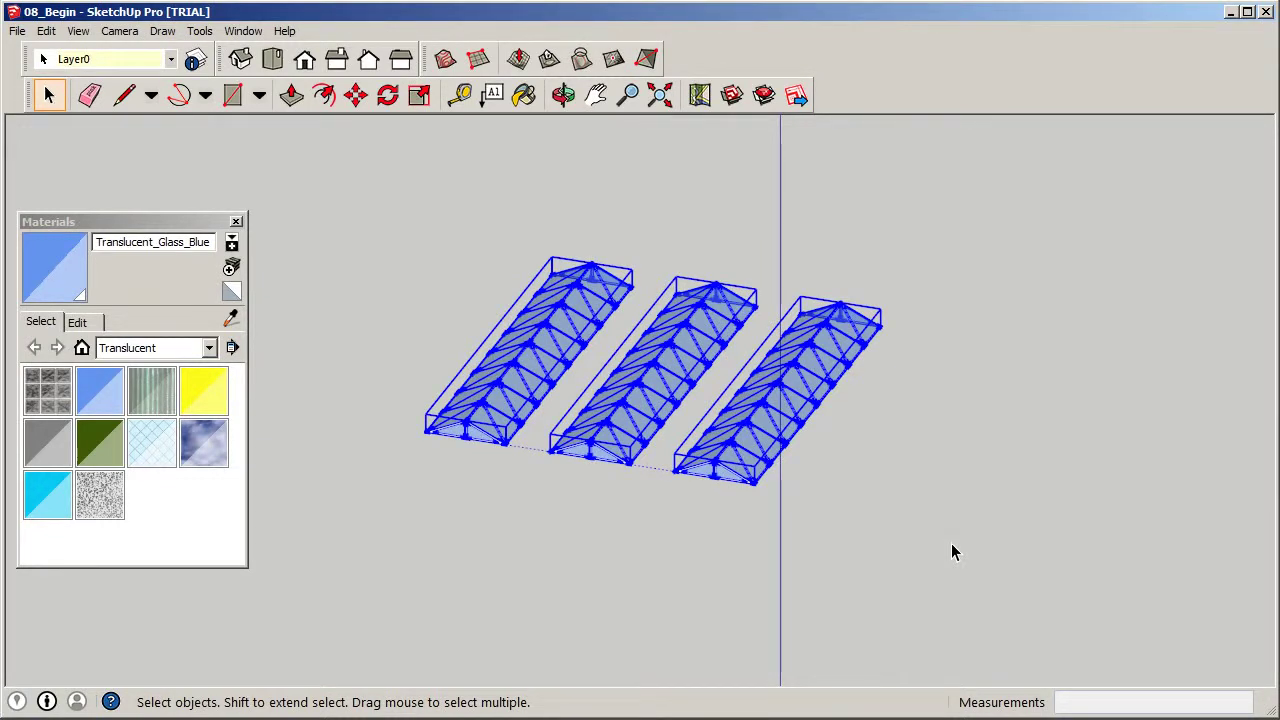
{"action": "key", "text": "g"}
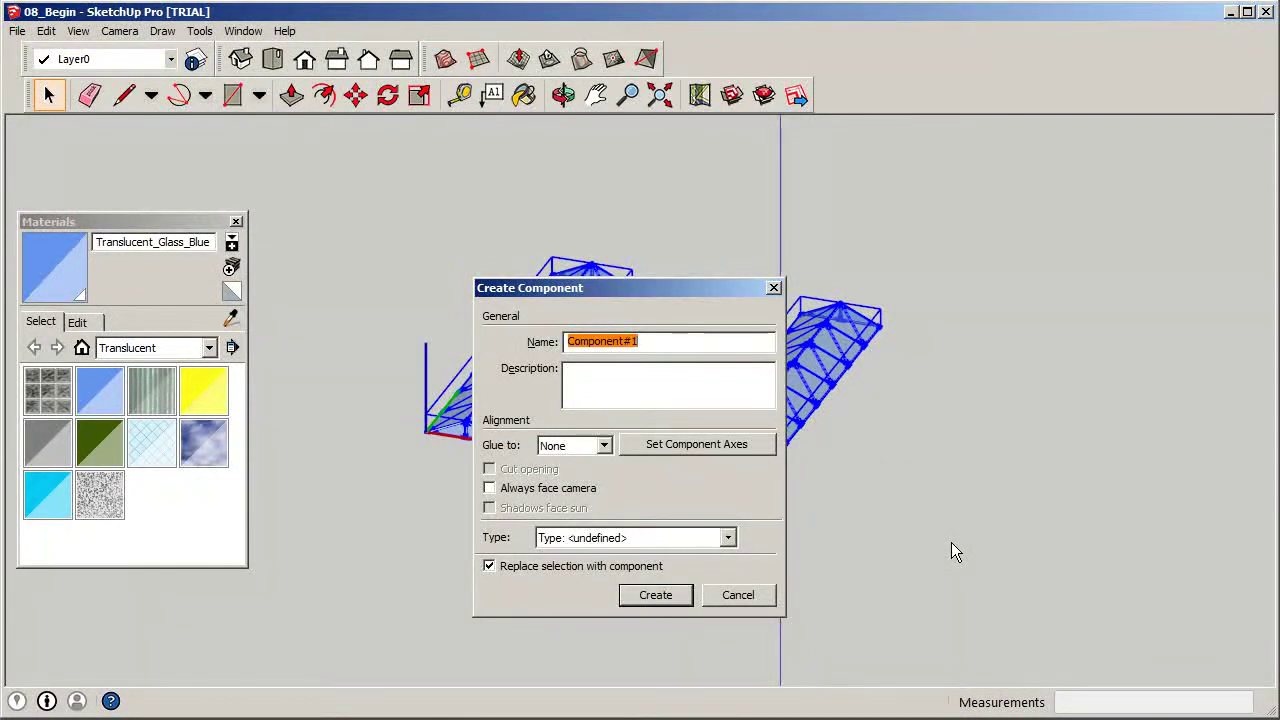
{"action": "type", "text": "3 skylights"}
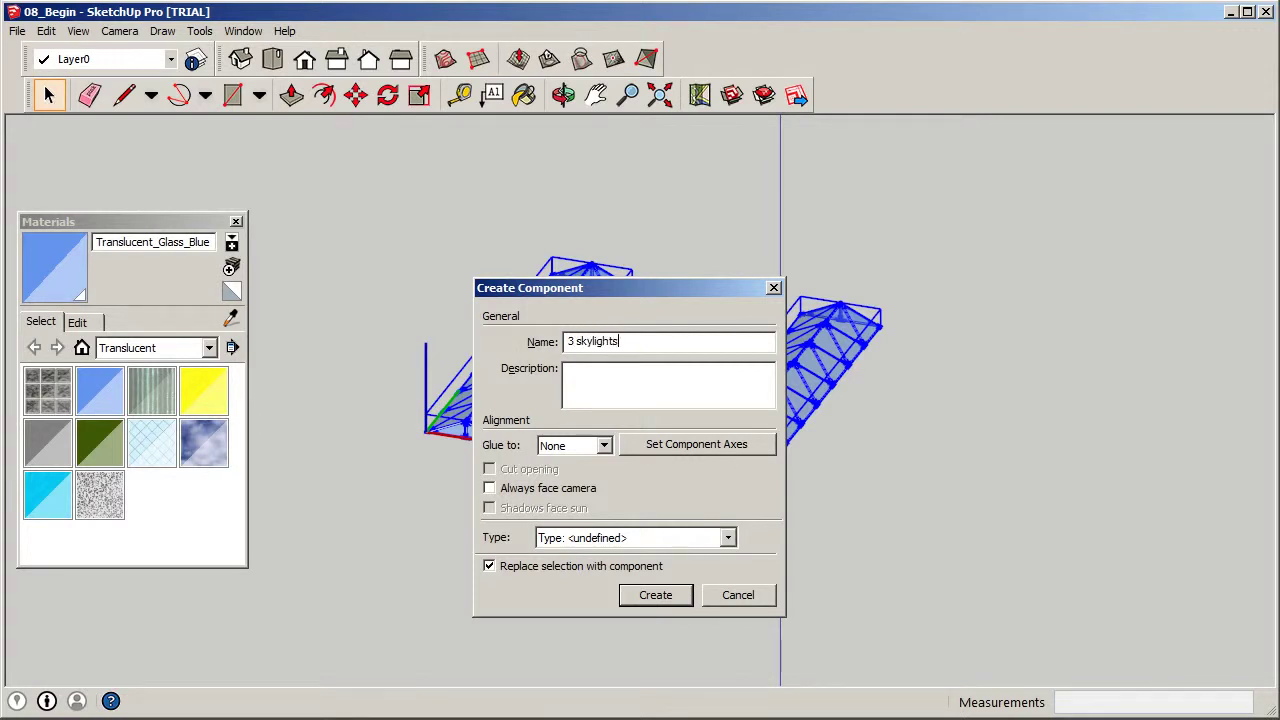
{"action": "left_click", "coordinate": [676, 603]}
{"action": "left_click", "coordinate": [1072, 551]}
Move the "3 skylights" component by the base midpoint of the first skylight's front gable onto the roof of the glazed square tower.
{"action": "left_click", "coordinate": [866, 368]}
{"action": "scroll", "coordinate": [897, 382], "scroll_direction": "down", "scroll_amount": 3}
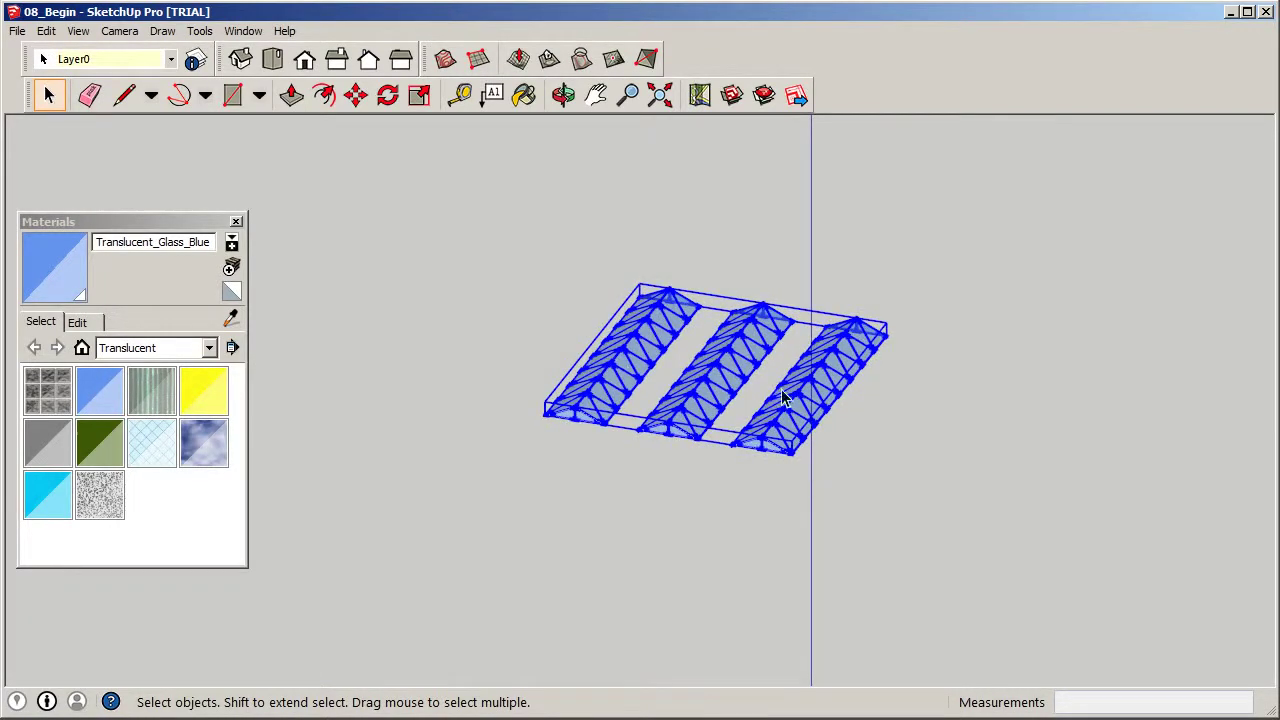
{"action": "left_click", "coordinate": [355, 97]}
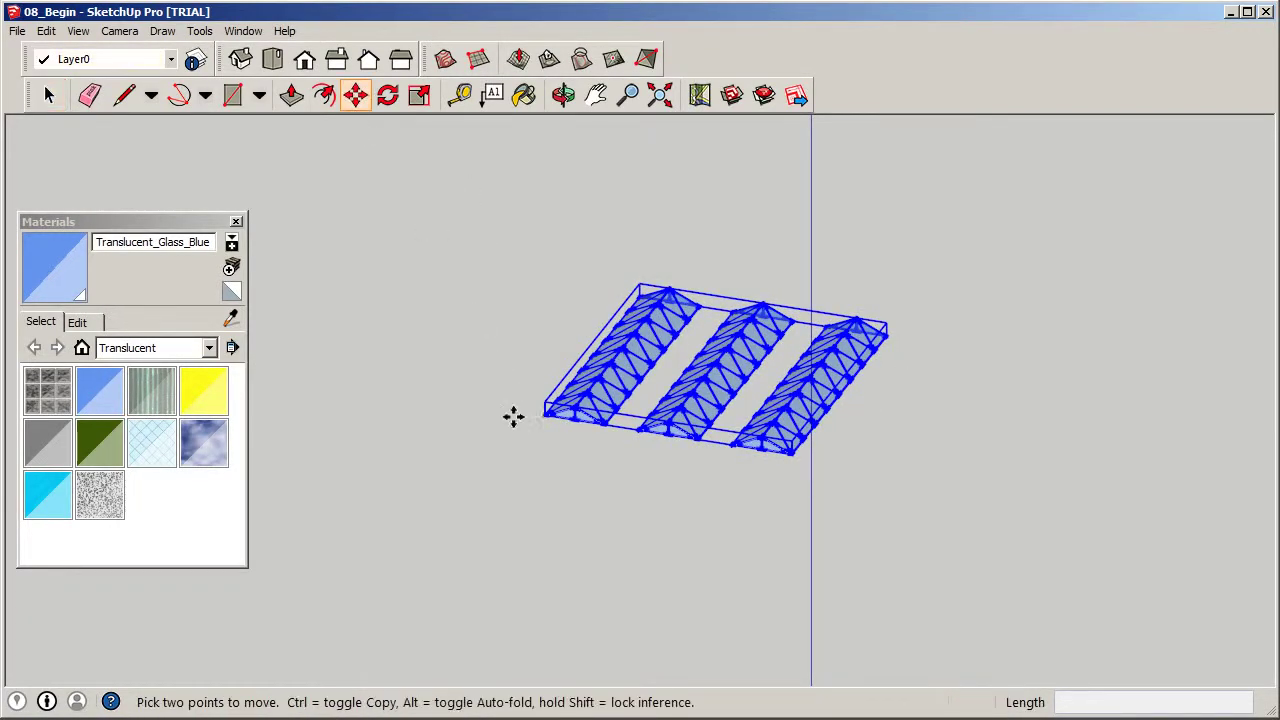
{"action": "scroll", "coordinate": [544, 424], "scroll_direction": "up", "scroll_amount": 6}
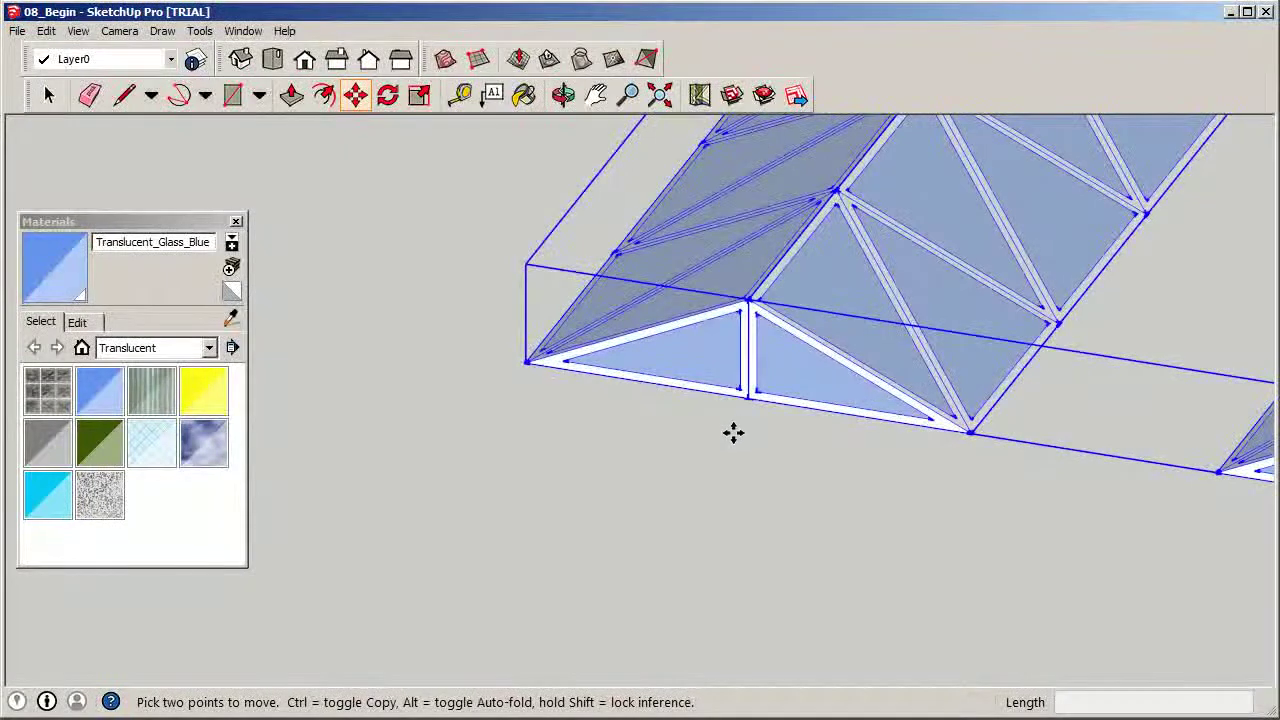
{"action": "left_click", "coordinate": [746, 400]}
{"action": "scroll", "coordinate": [763, 391], "scroll_direction": "down", "scroll_amount": 8}
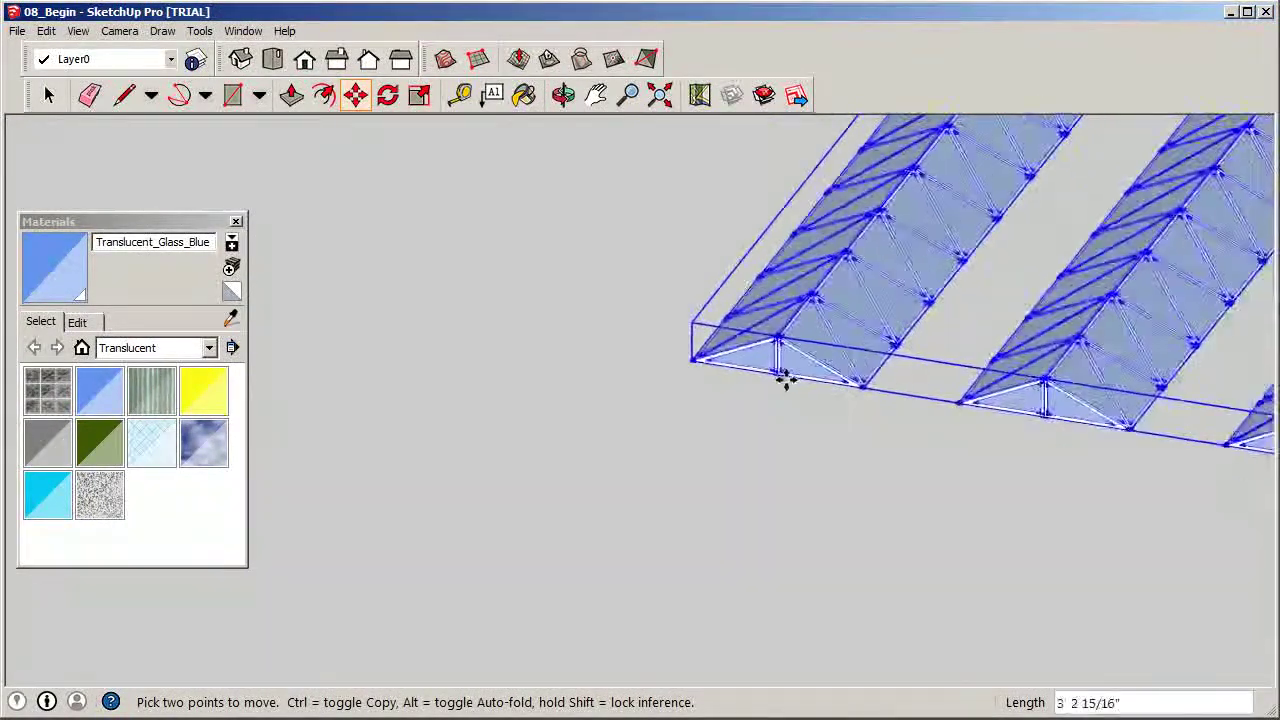
{"action": "scroll", "coordinate": [967, 425], "scroll_direction": "down", "scroll_amount": 6}
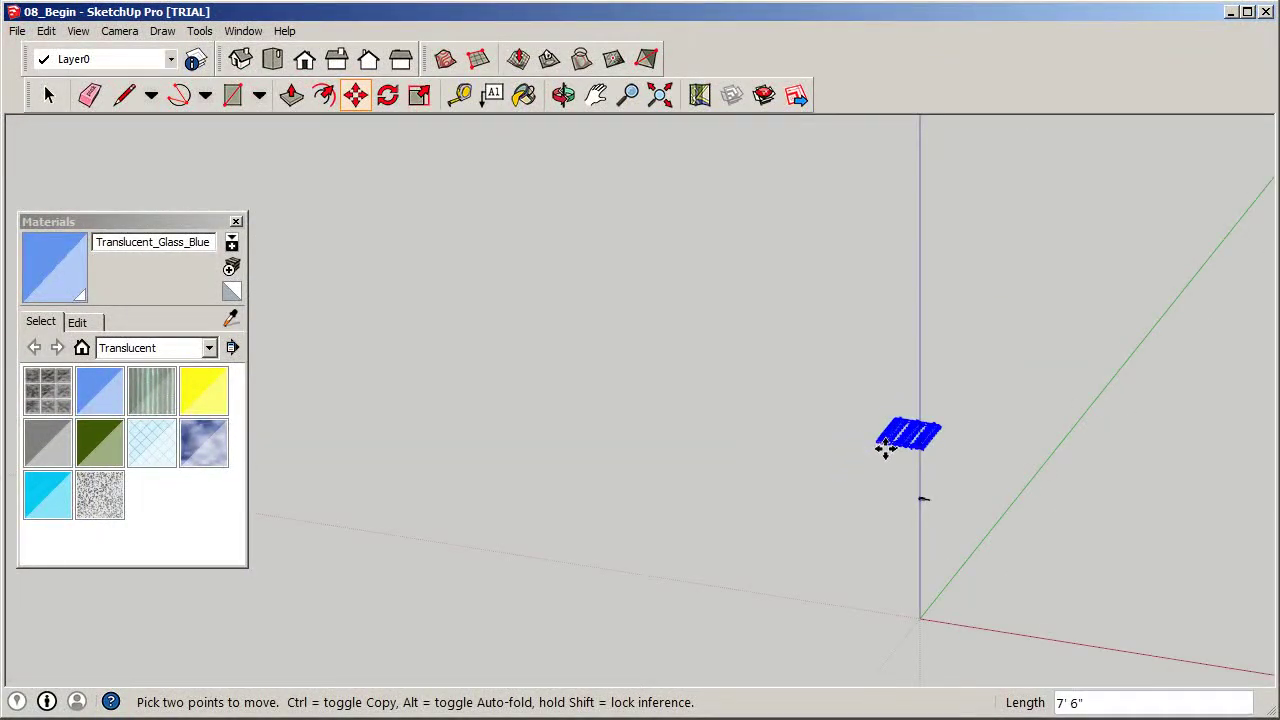
{"action": "middle_click_drag", "start_coordinate": [880, 449], "coordinate": [909, 437]}
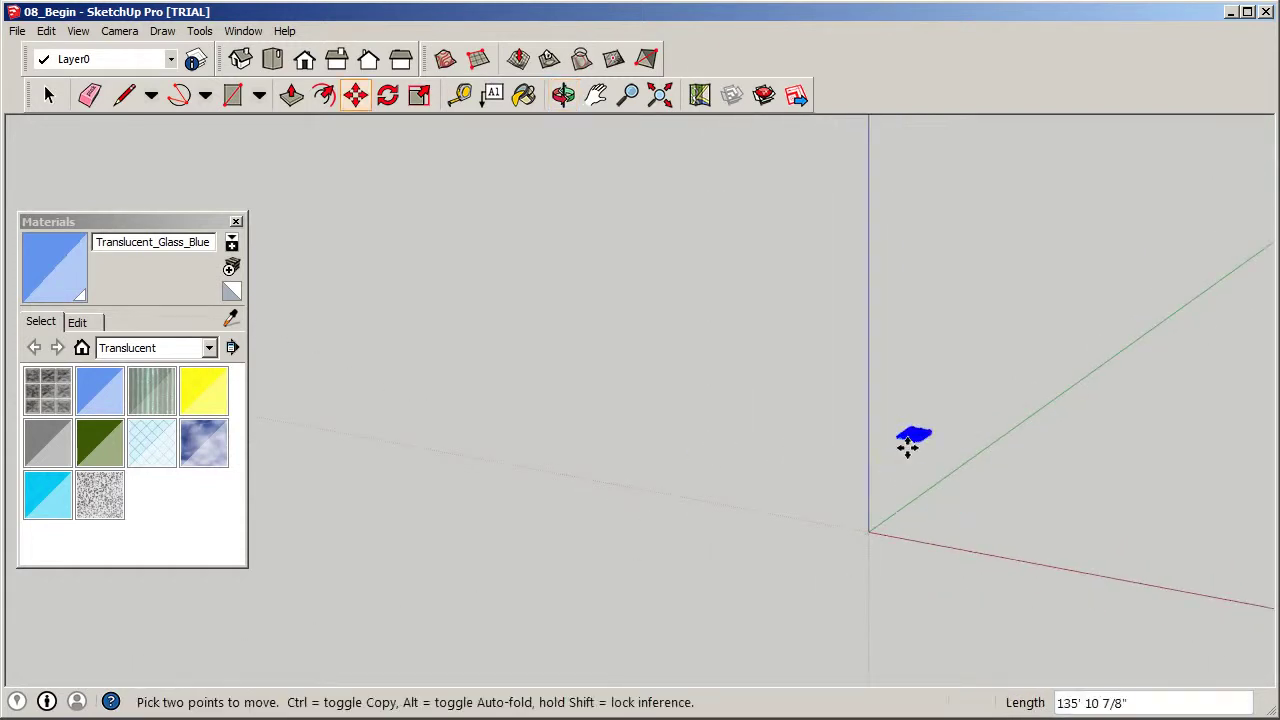
{"action": "left_click", "coordinate": [120, 31]}
{"action": "left_click", "coordinate": [107, 111]}
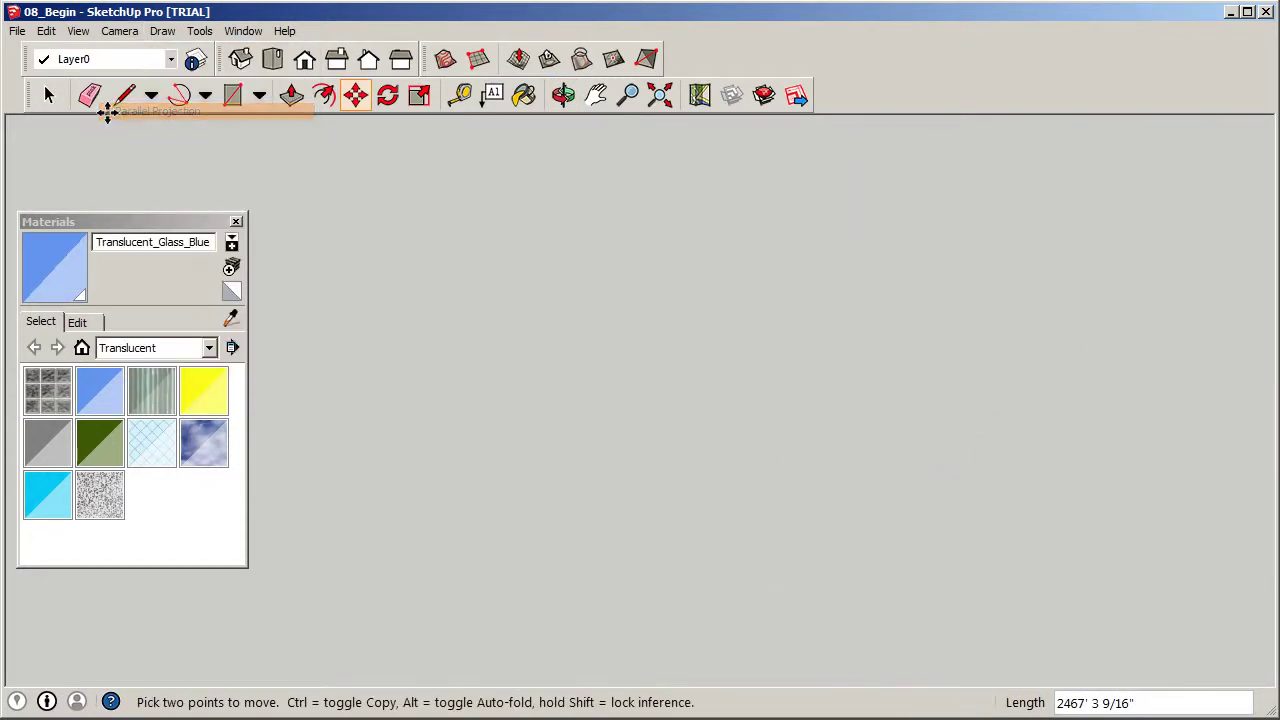
{"action": "scroll", "coordinate": [623, 346], "scroll_direction": "down", "scroll_amount": 5}
{"action": "scroll", "coordinate": [660, 441], "scroll_direction": "down", "scroll_amount": 5}
{"action": "scroll", "coordinate": [743, 565], "scroll_direction": "up", "scroll_amount": 2}
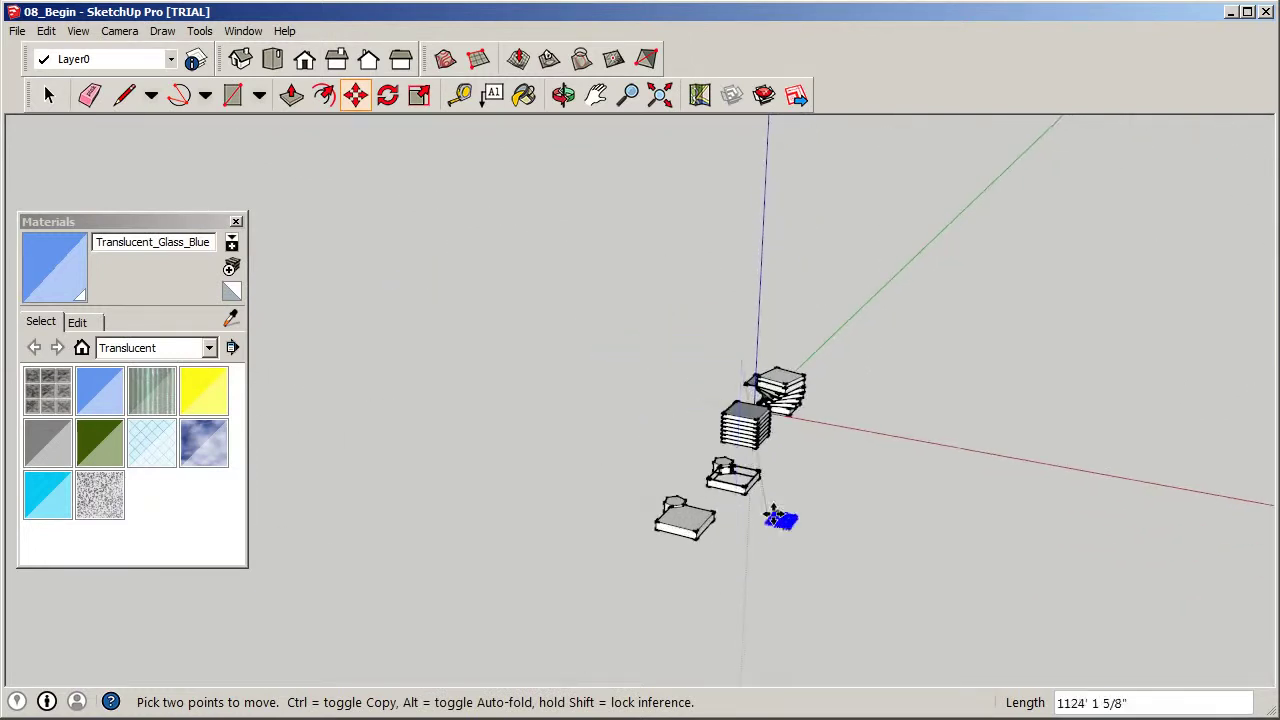
{"action": "scroll", "coordinate": [800, 390], "scroll_direction": "up", "scroll_amount": 5}
{"action": "middle_click_drag", "start_coordinate": [766, 406], "coordinate": [700, 380]}
{"action": "scroll", "coordinate": [660, 350], "scroll_direction": "up", "scroll_amount": 5}
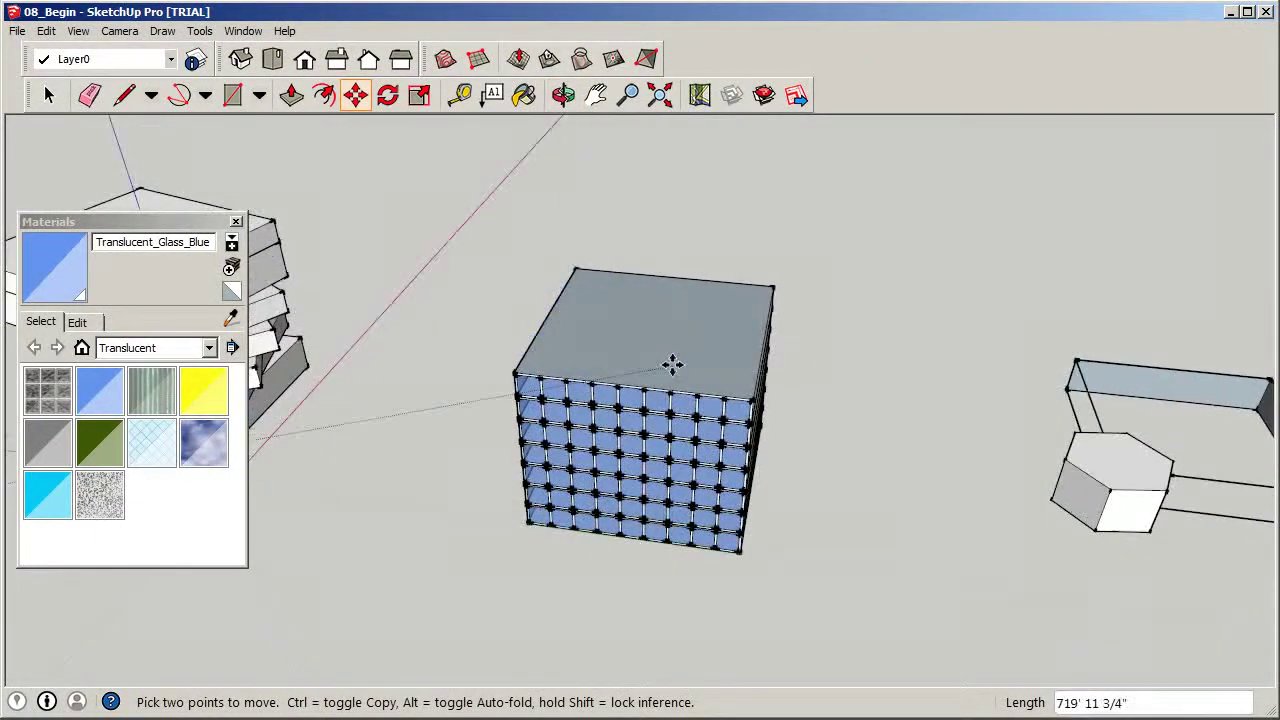
{"action": "scroll", "coordinate": [672, 365], "scroll_direction": "up", "scroll_amount": 5}
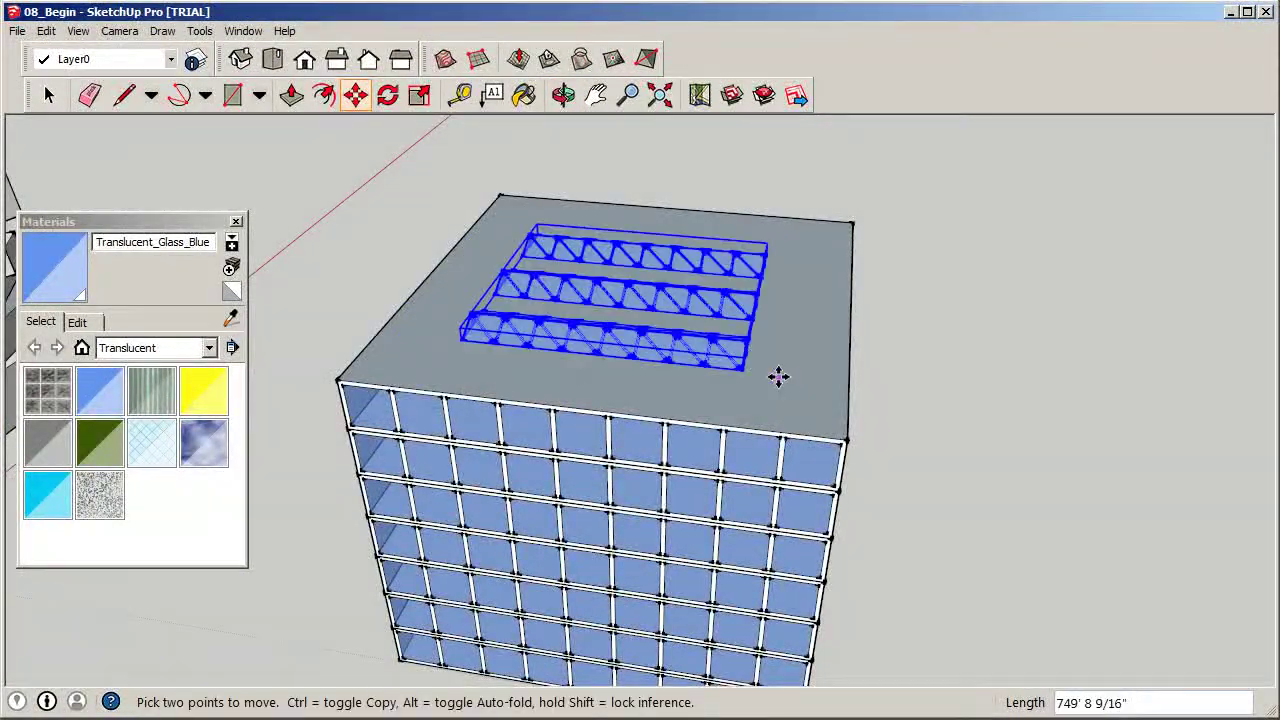
Shift the three-skylight component slightly across the tower's roof, parallel to the glazed facade.
{"action": "scroll", "coordinate": [1026, 391], "scroll_direction": "down", "scroll_amount": 3}
{"action": "middle_click_drag", "start_coordinate": [1026, 391], "coordinate": [560, 271]}
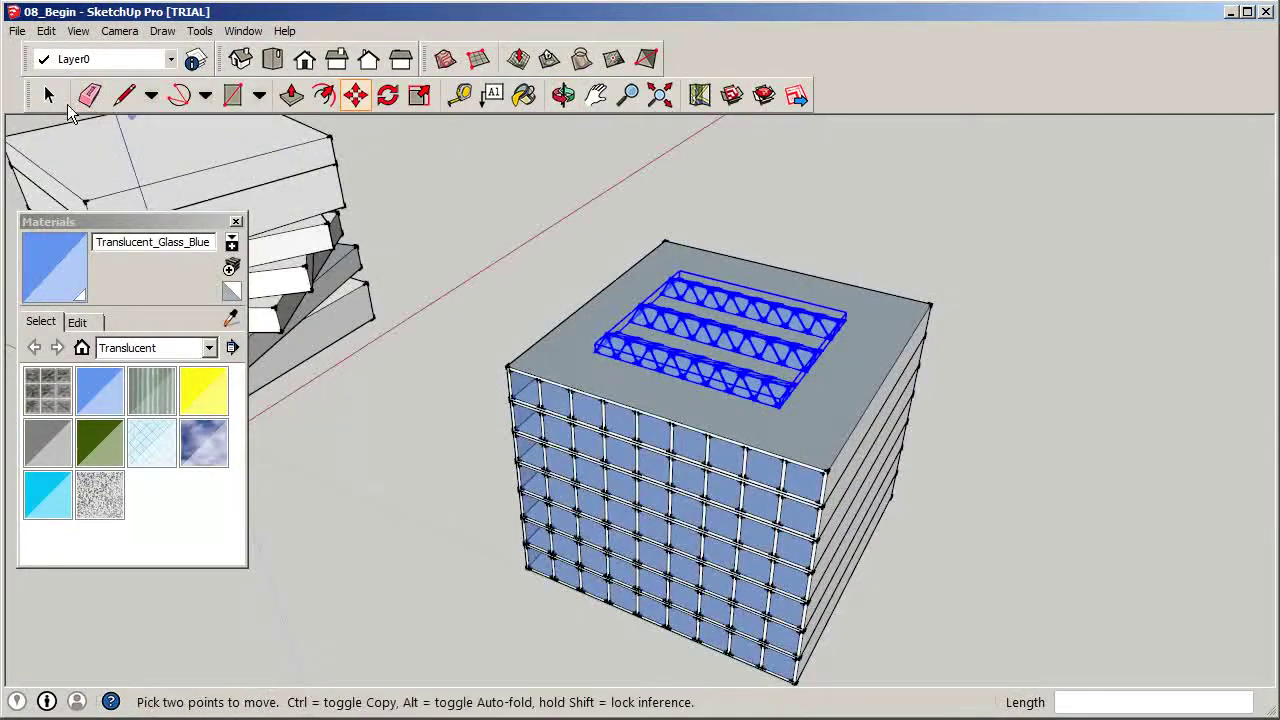
{"action": "scroll", "coordinate": [960, 290], "scroll_direction": "up", "scroll_amount": 1}
{"action": "left_click", "coordinate": [977, 286]}
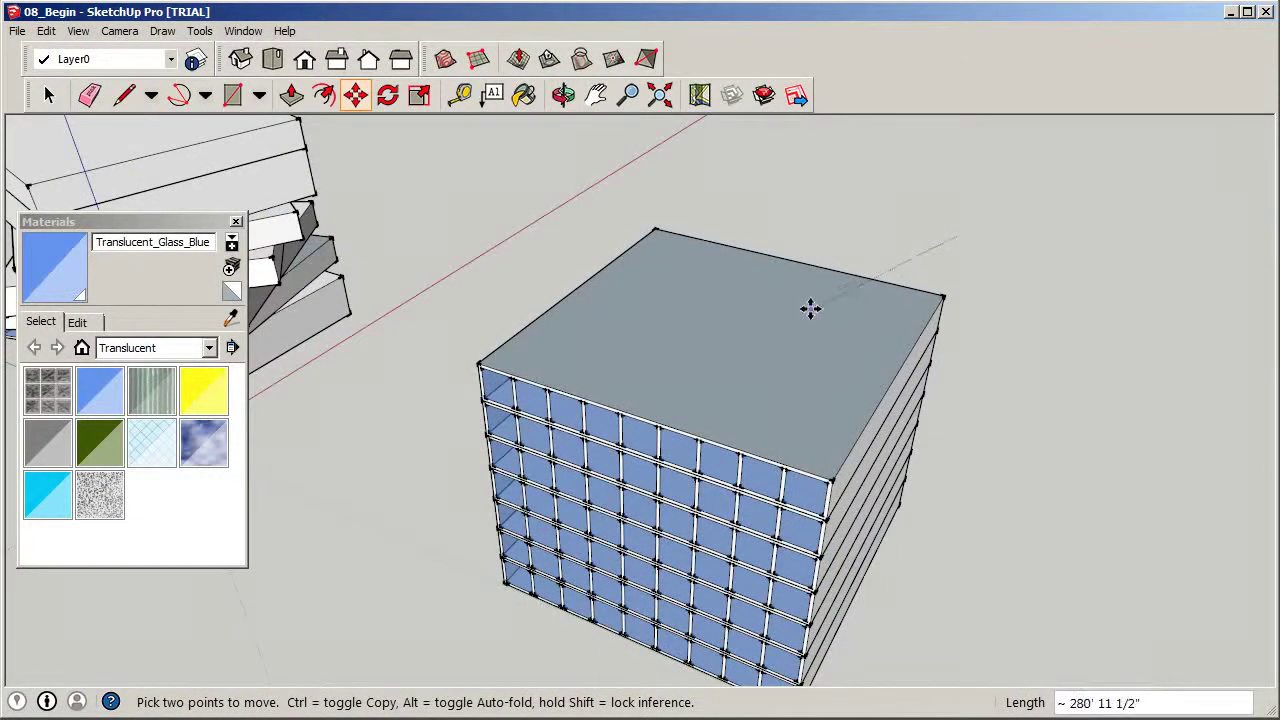
{"action": "left_click", "coordinate": [971, 246]}
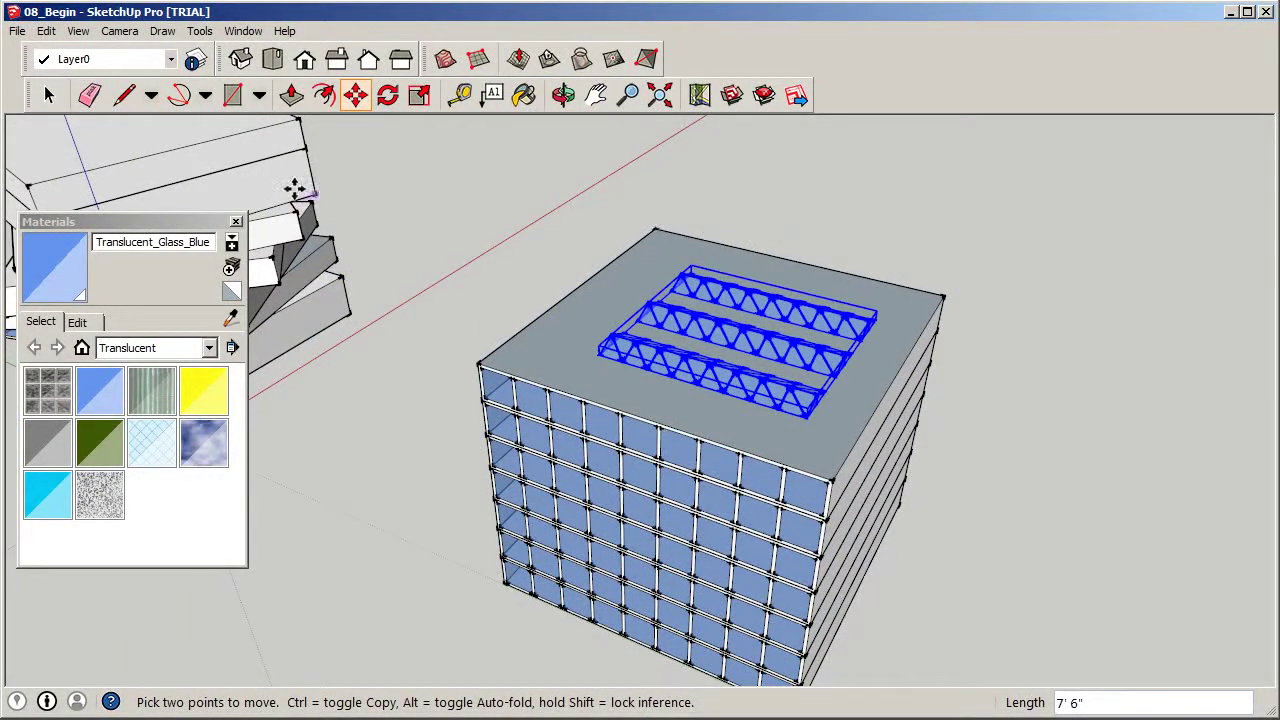
{"action": "key", "text": "space"}
Inspect the skylights' placement on the tower roof from close up and from a distance.
{"action": "scroll", "coordinate": [812, 440], "scroll_direction": "up", "scroll_amount": 4}
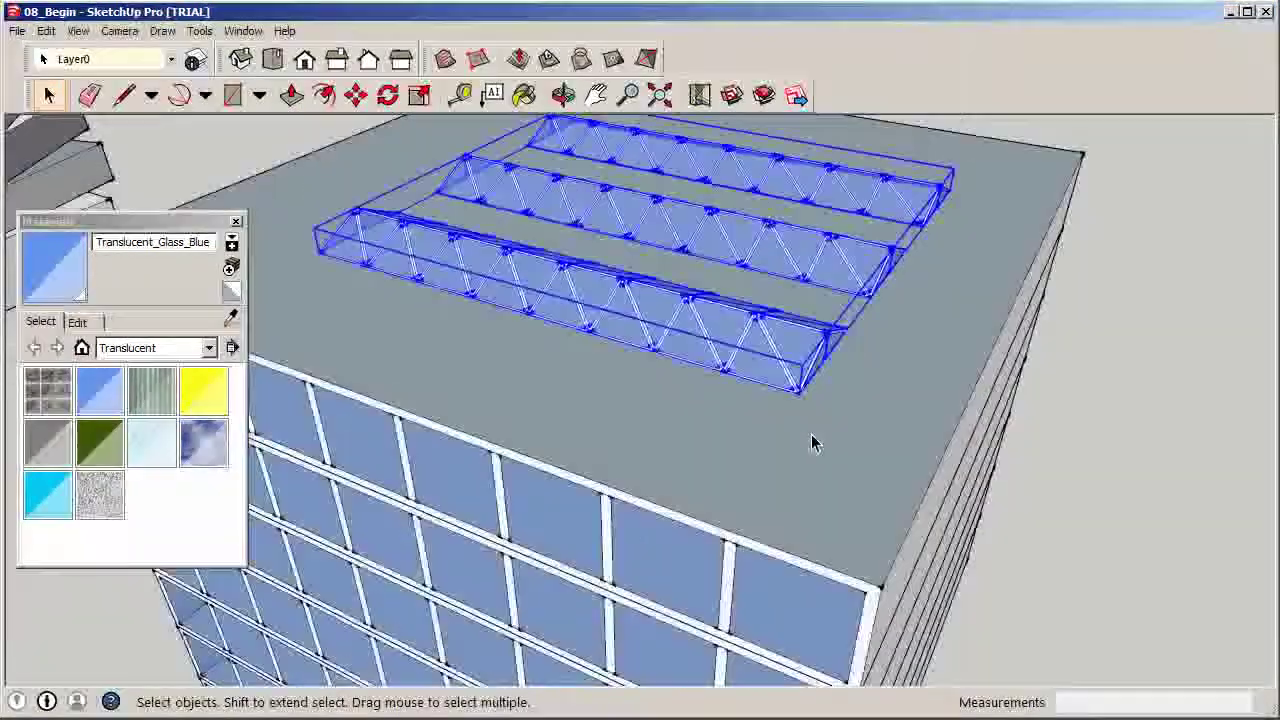
{"action": "scroll", "coordinate": [811, 443], "scroll_direction": "up", "scroll_amount": 3}
{"action": "left_click", "coordinate": [797, 454]}
{"action": "middle_click_drag", "start_coordinate": [797, 454], "coordinate": [583, 365]}
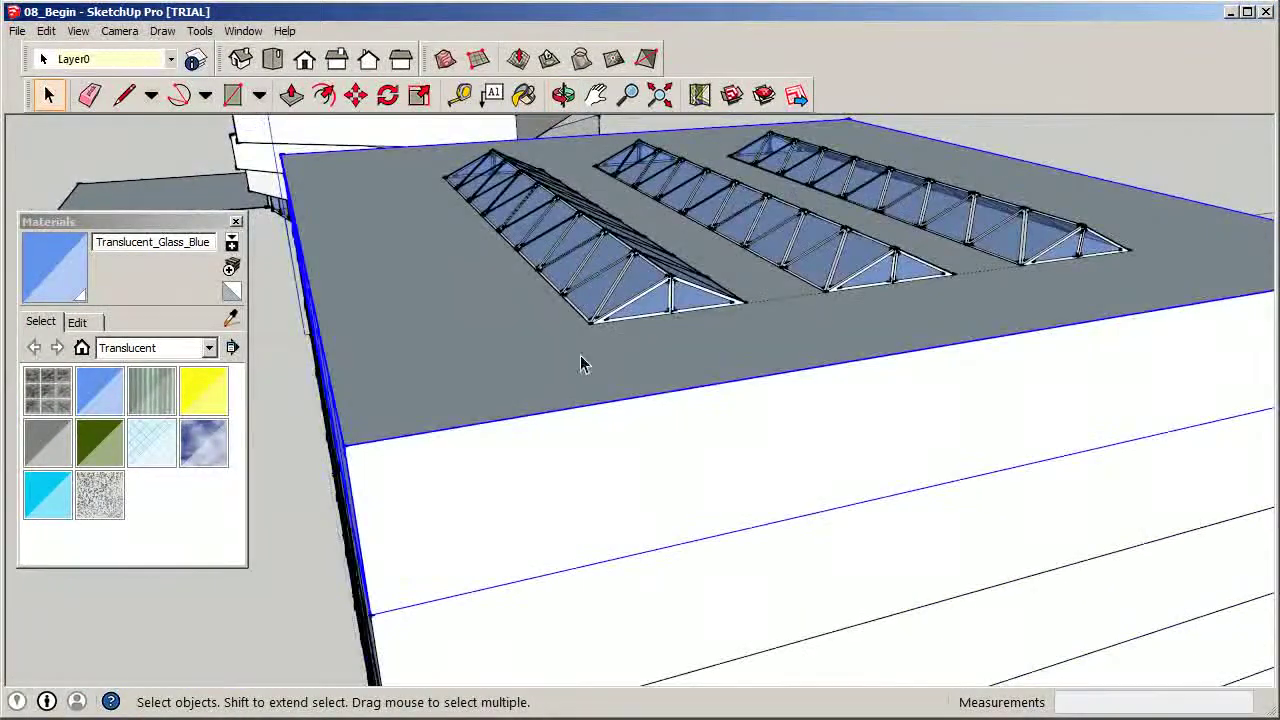
{"action": "scroll", "coordinate": [580, 357], "scroll_direction": "down", "scroll_amount": 7}
{"action": "middle_click_drag", "start_coordinate": [671, 309], "coordinate": [636, 298]}
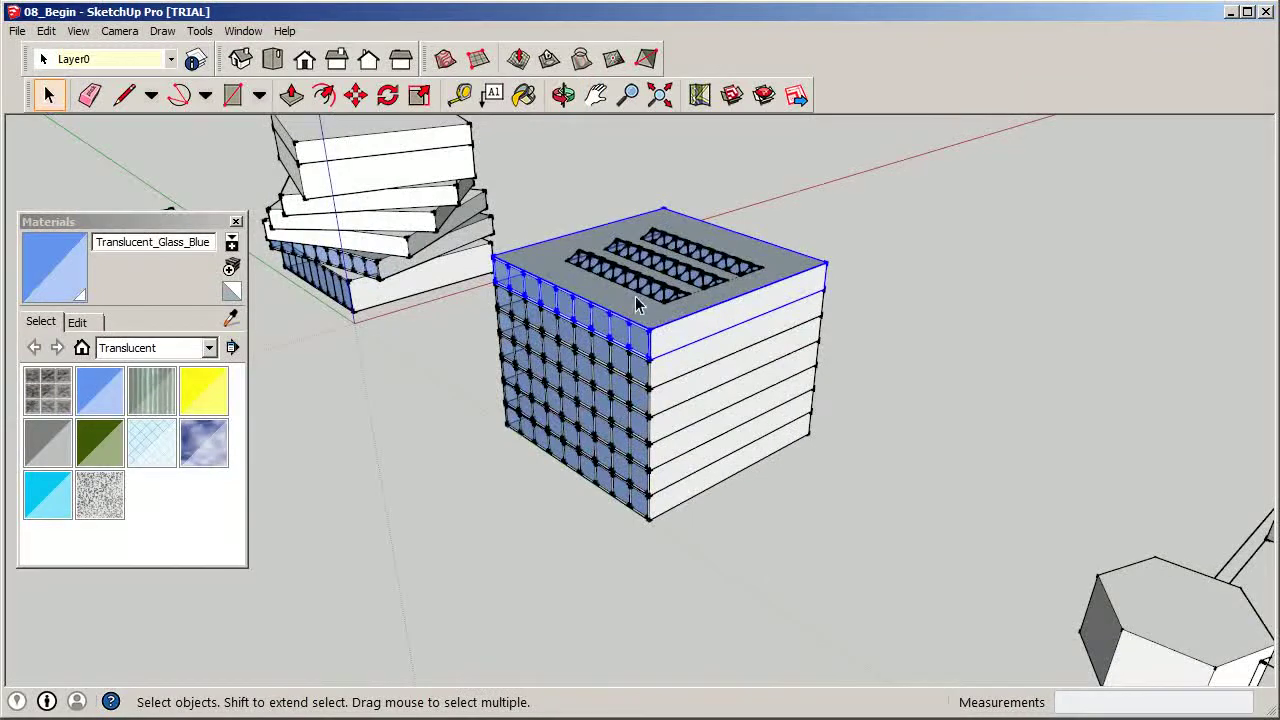
{"action": "left_click", "coordinate": [632, 290]}
{"action": "scroll", "coordinate": [595, 287], "scroll_direction": "down", "scroll_amount": 2}
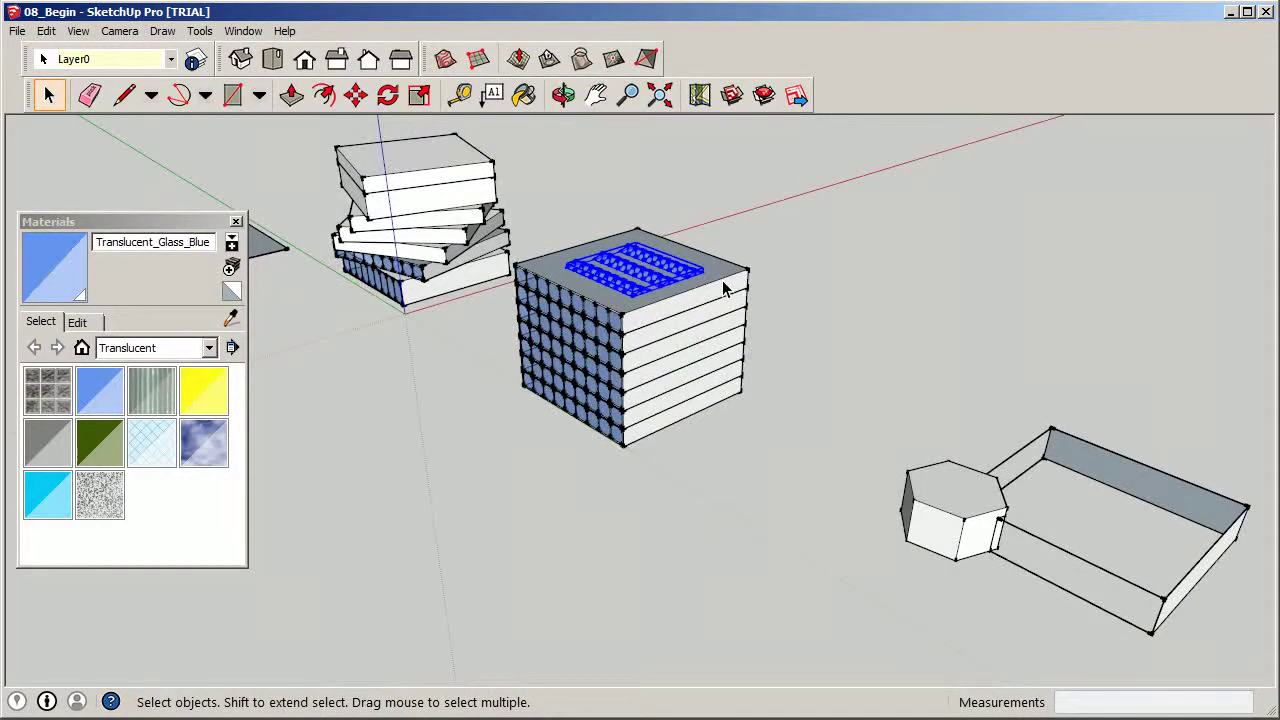
Paste a copy of the "3 skylights" component on the open ground beside the glazed square tower.
{"action": "key", "text": "ctrl+c"}
{"action": "key", "text": "ctrl+v"}
{"action": "left_click", "coordinate": [985, 357]}
Rotate the copied three-skylight component 90 degrees about its front base corner so the skylights stand upright.
{"action": "key", "text": "m"}
{"action": "left_click", "coordinate": [329, 101]}
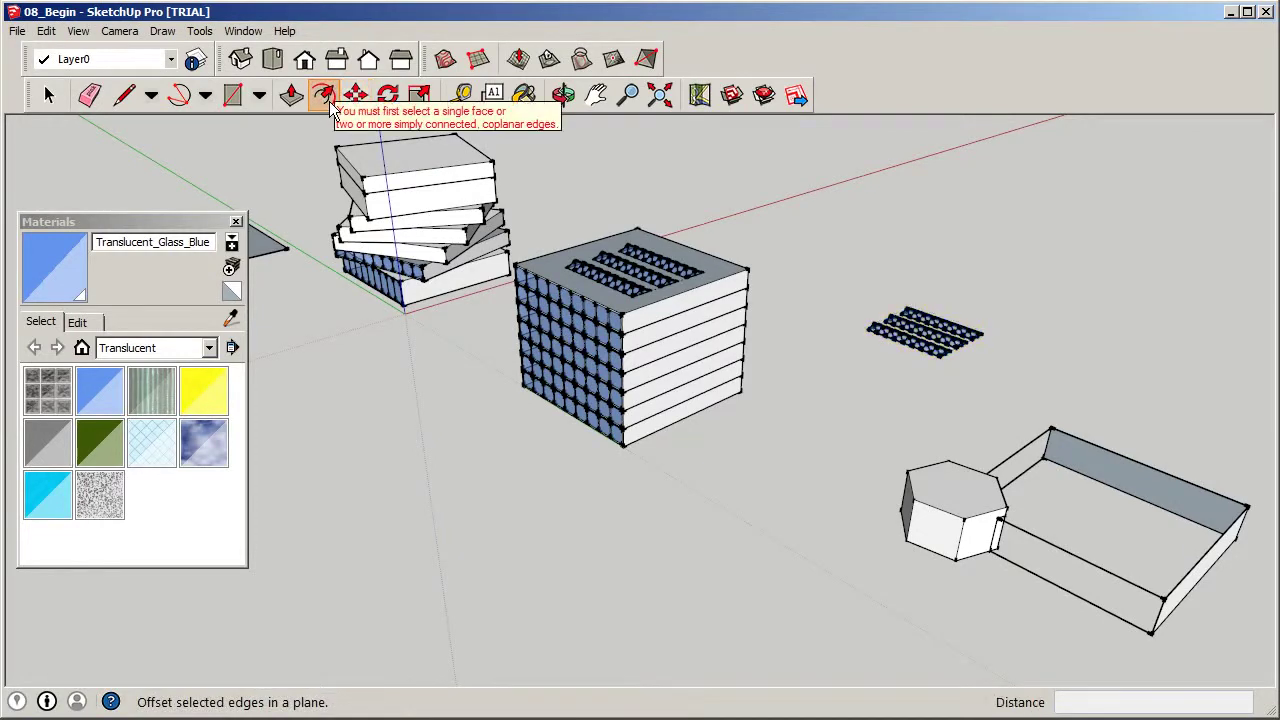
{"action": "left_click", "coordinate": [390, 98]}
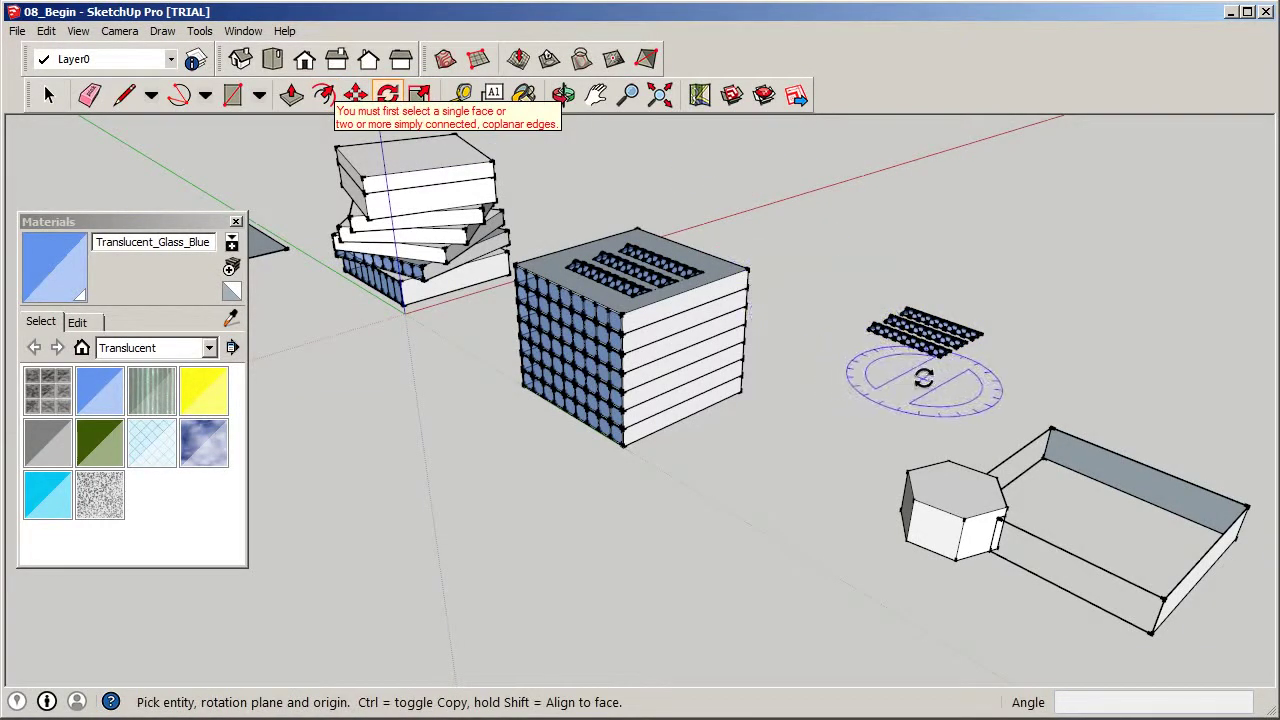
{"action": "scroll", "coordinate": [943, 362], "scroll_direction": "up", "scroll_amount": 2}
{"action": "scroll", "coordinate": [943, 362], "scroll_direction": "up", "scroll_amount": 2}
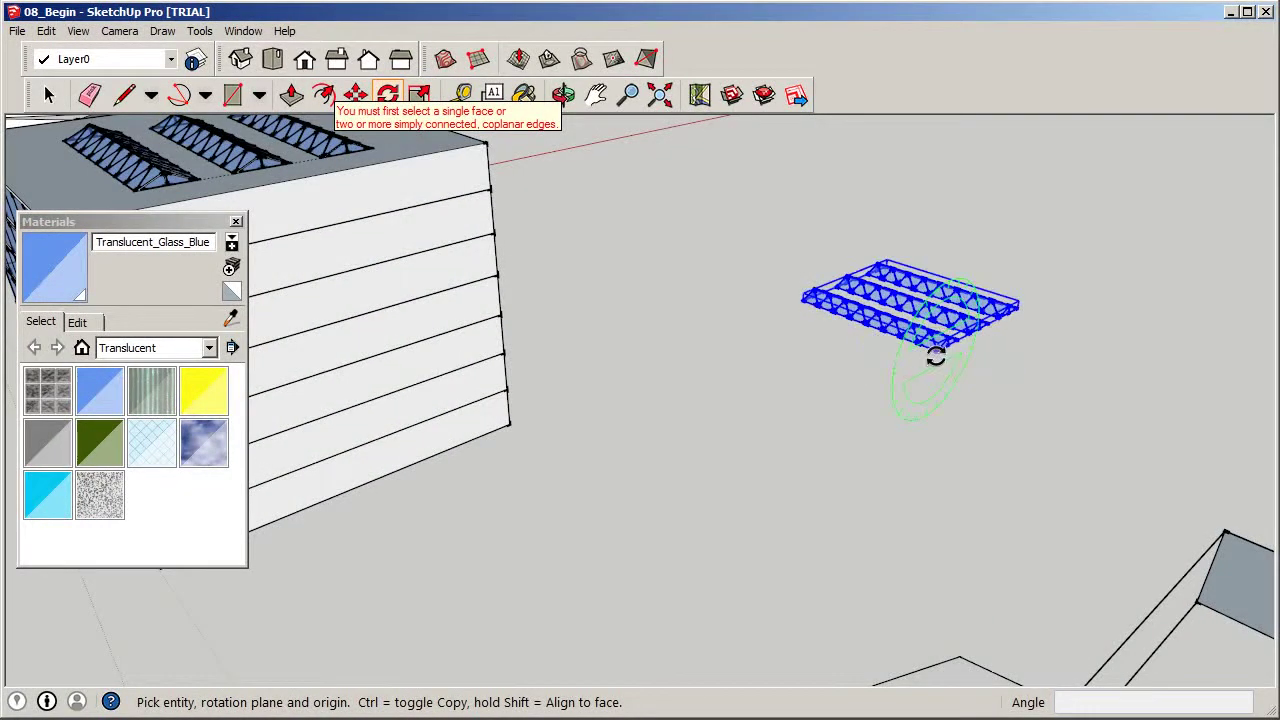
{"action": "left_click", "coordinate": [936, 350]}
{"action": "left_click", "coordinate": [798, 301]}
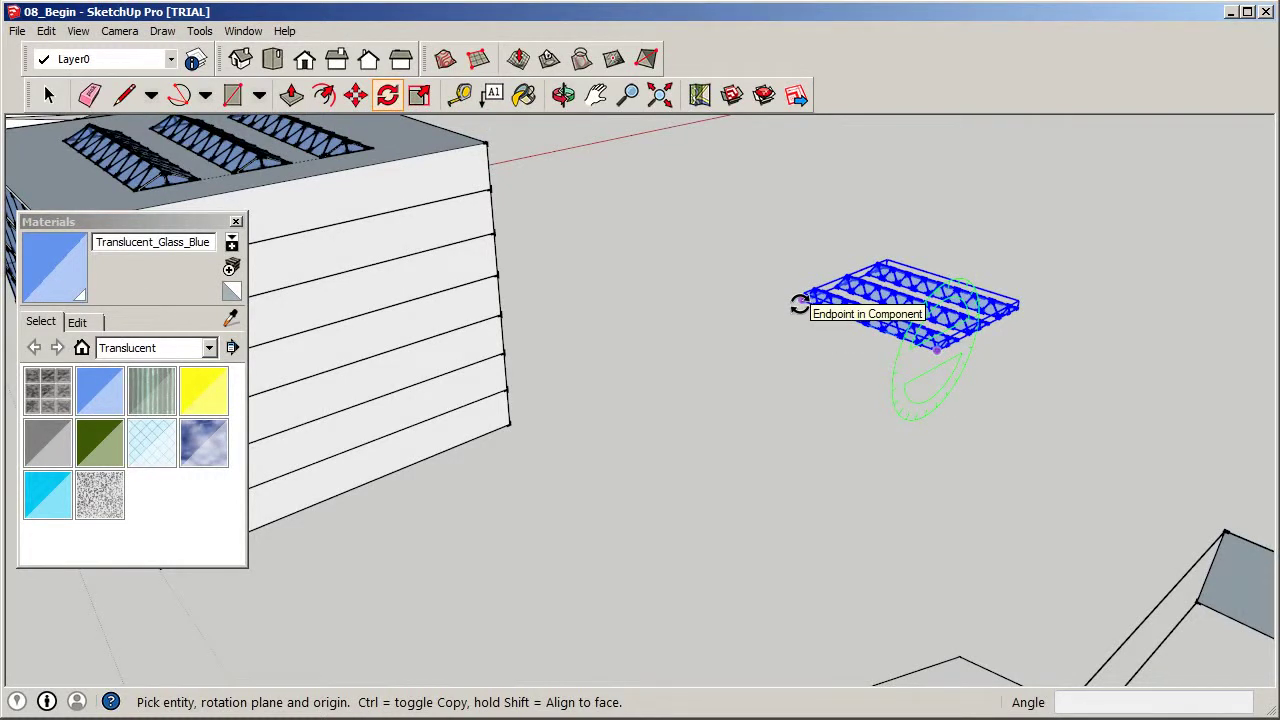
{"action": "key", "text": "Escape"}
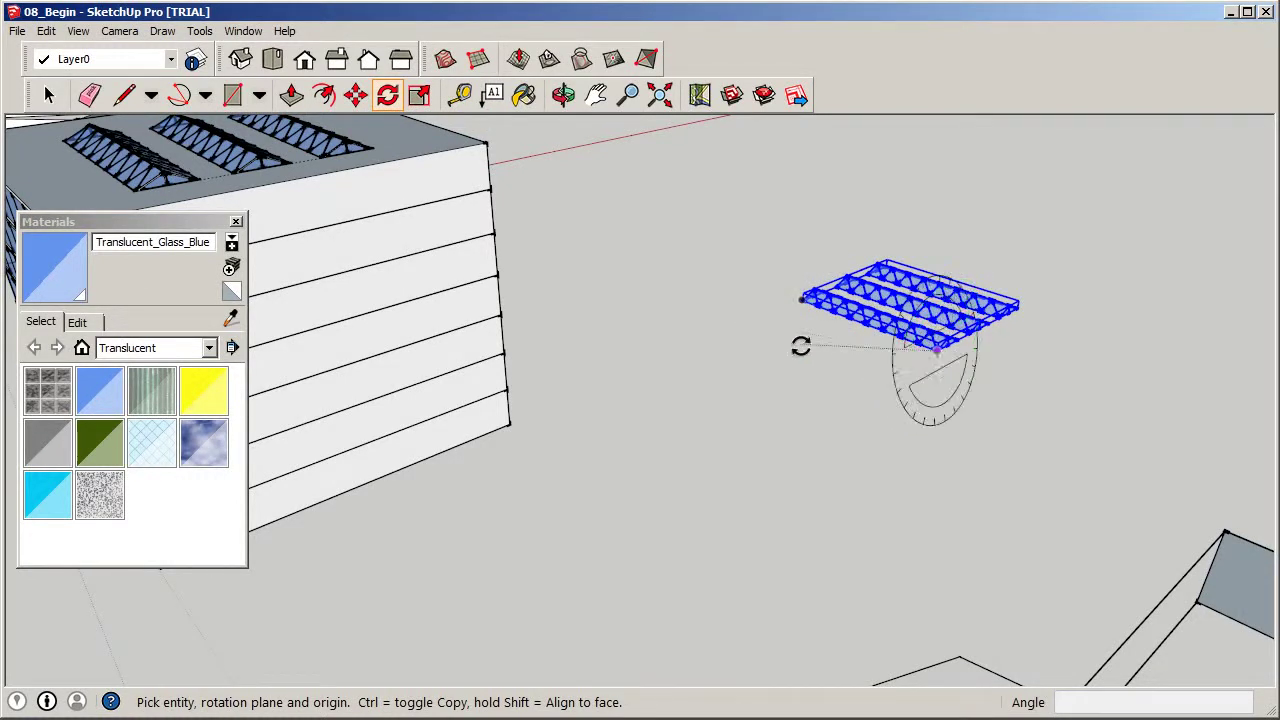
{"action": "left_click", "coordinate": [885, 390]}
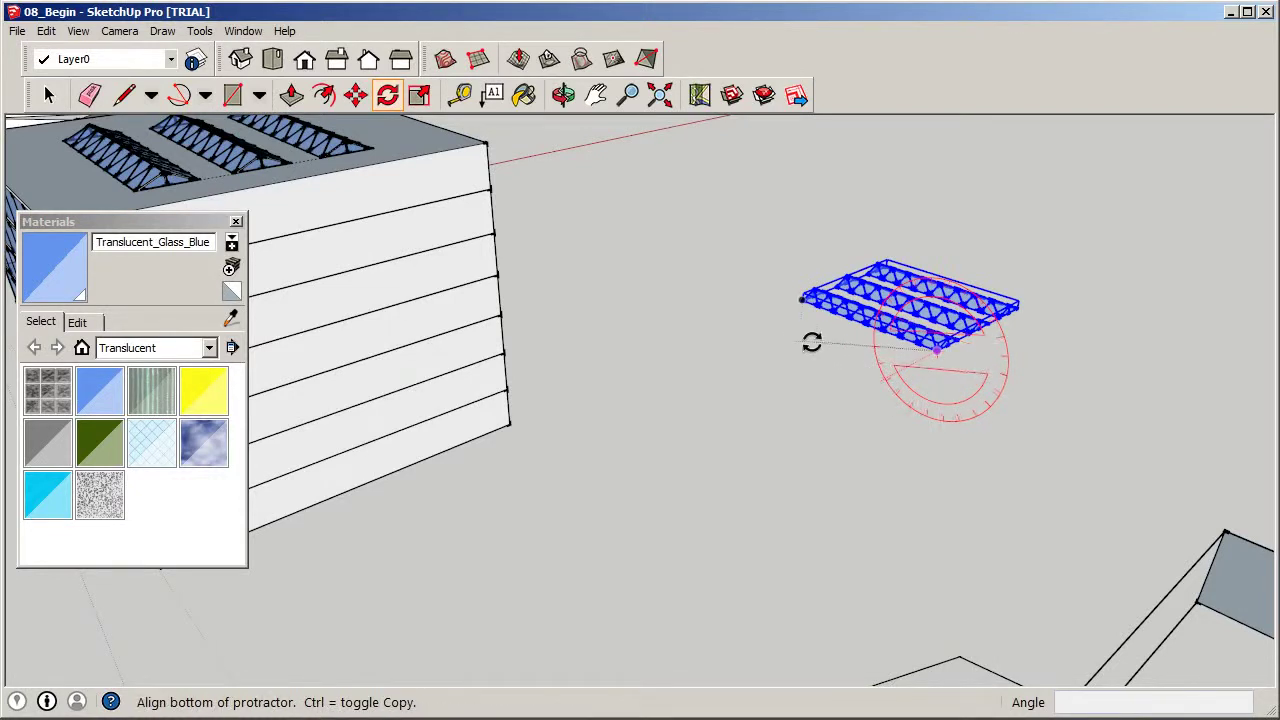
{"action": "left_click", "coordinate": [706, 268]}
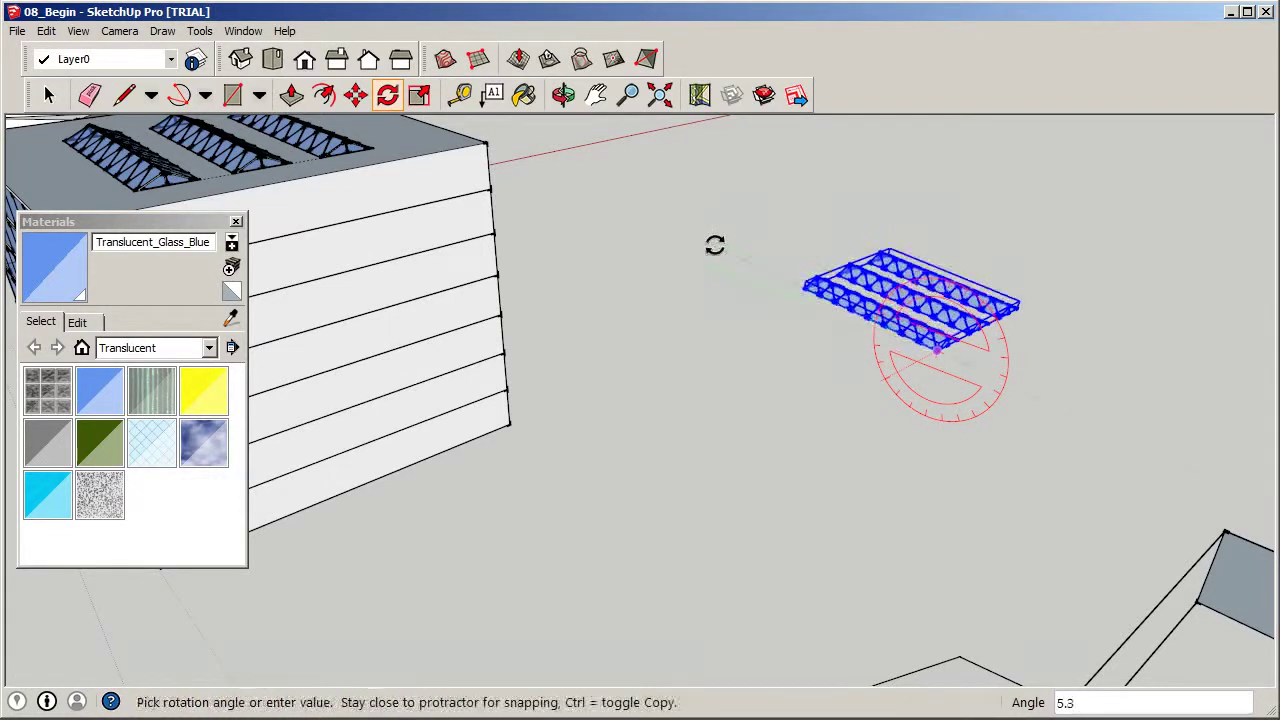
{"action": "type", "text": "9"}
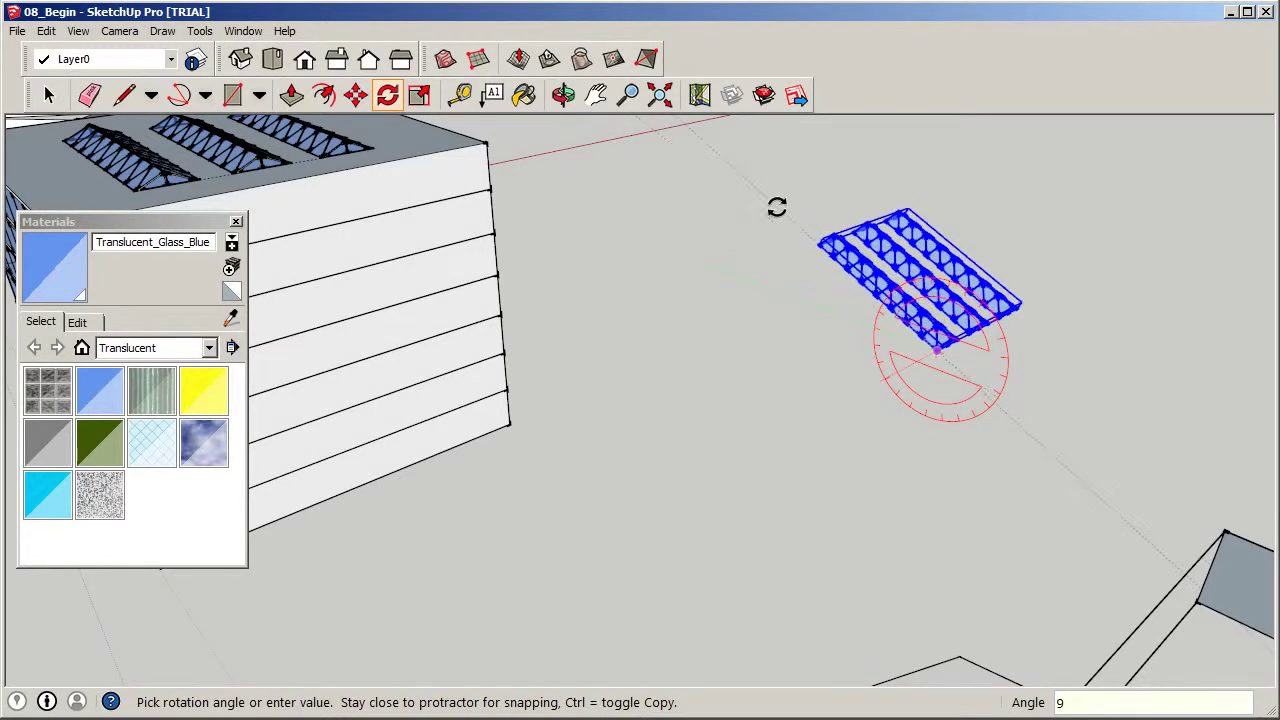
{"action": "key", "text": "Return"}
Move the upright skylights by their lower base corner onto the tower's blank side facade, near its base.
{"action": "left_click", "coordinate": [355, 94]}
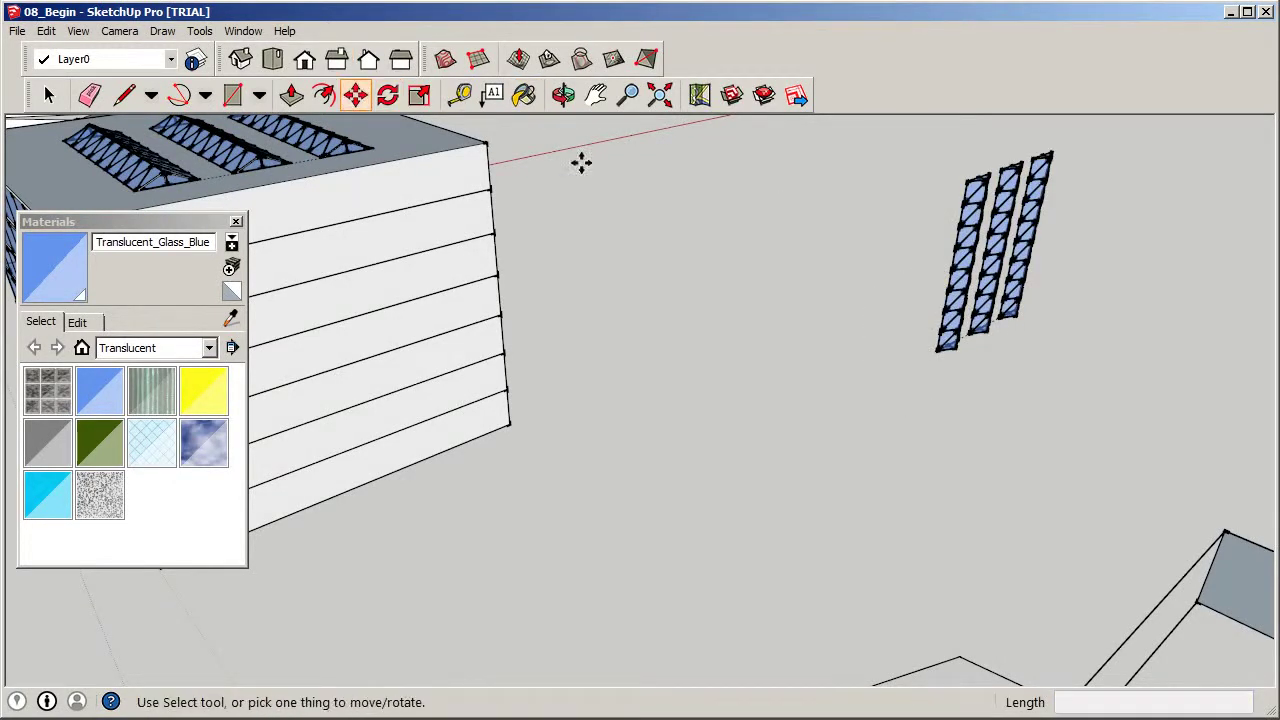
{"action": "left_click", "coordinate": [933, 348]}
{"action": "scroll", "coordinate": [930, 348], "scroll_direction": "down", "scroll_amount": 4}
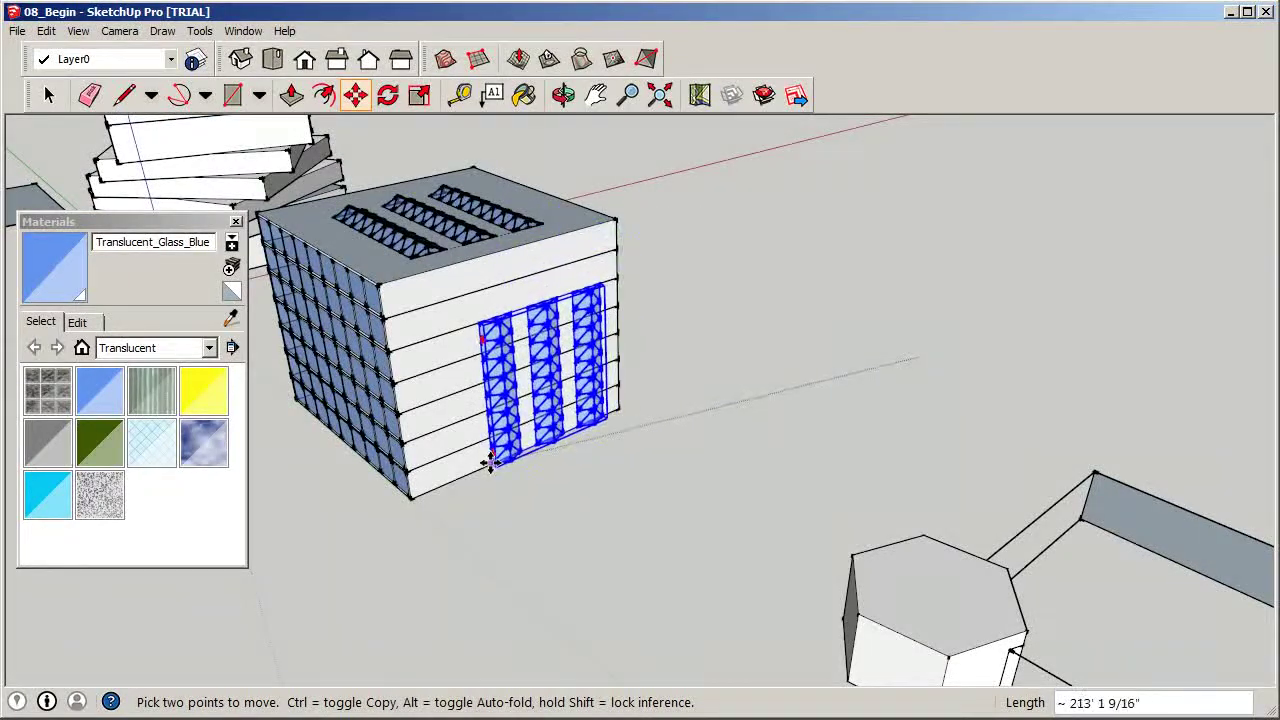
{"action": "middle_click_drag", "start_coordinate": [466, 463], "coordinate": [429, 323]}
{"action": "left_click", "coordinate": [429, 323]}
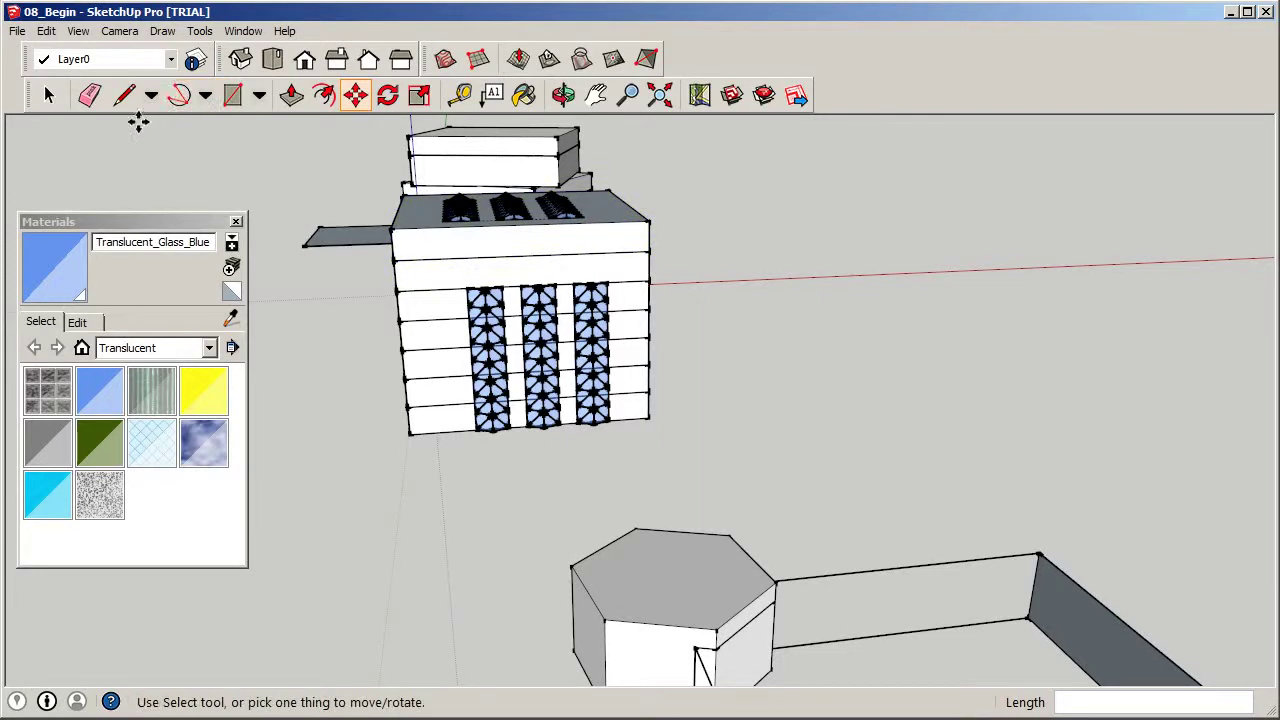
Draw guide lines from the first roof skylight's front base corner to the roof edge and down the facade to the skylight tops' floor line.
{"action": "left_click", "coordinate": [122, 96]}
{"action": "middle_click_drag", "start_coordinate": [233, 139], "coordinate": [515, 285]}
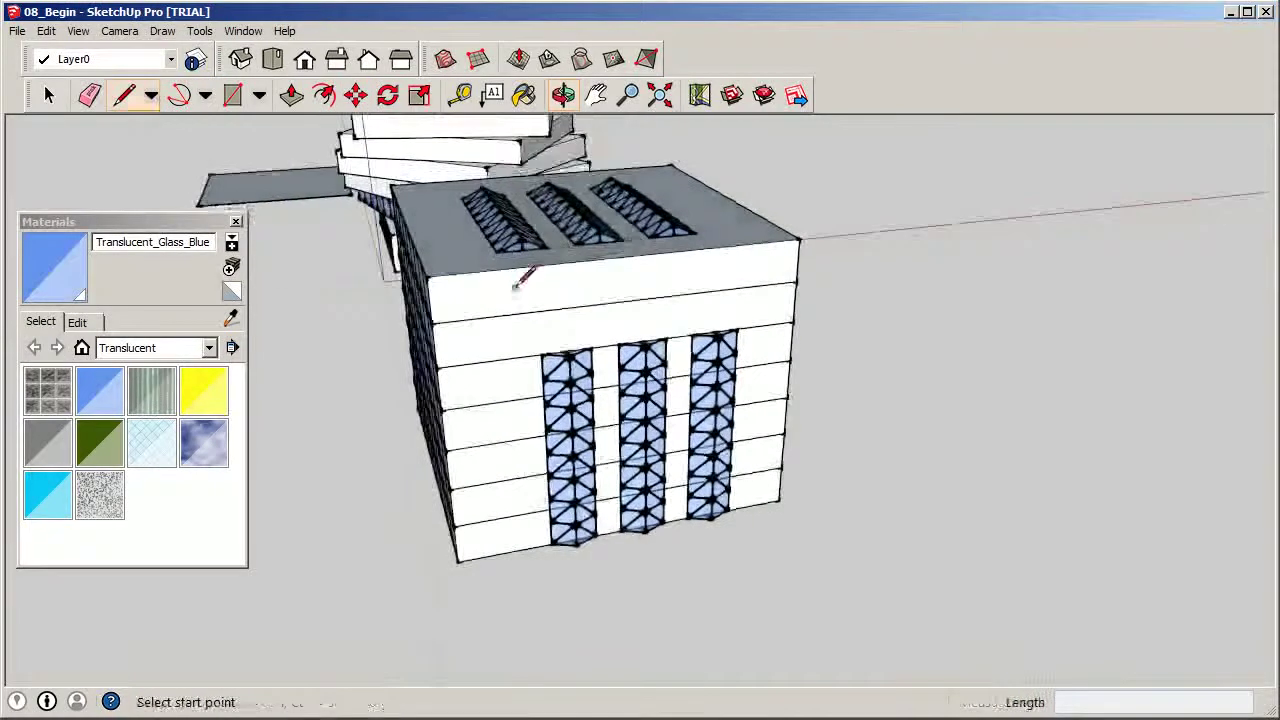
{"action": "scroll", "coordinate": [497, 246], "scroll_direction": "up", "scroll_amount": 3}
{"action": "left_click", "coordinate": [487, 240]}
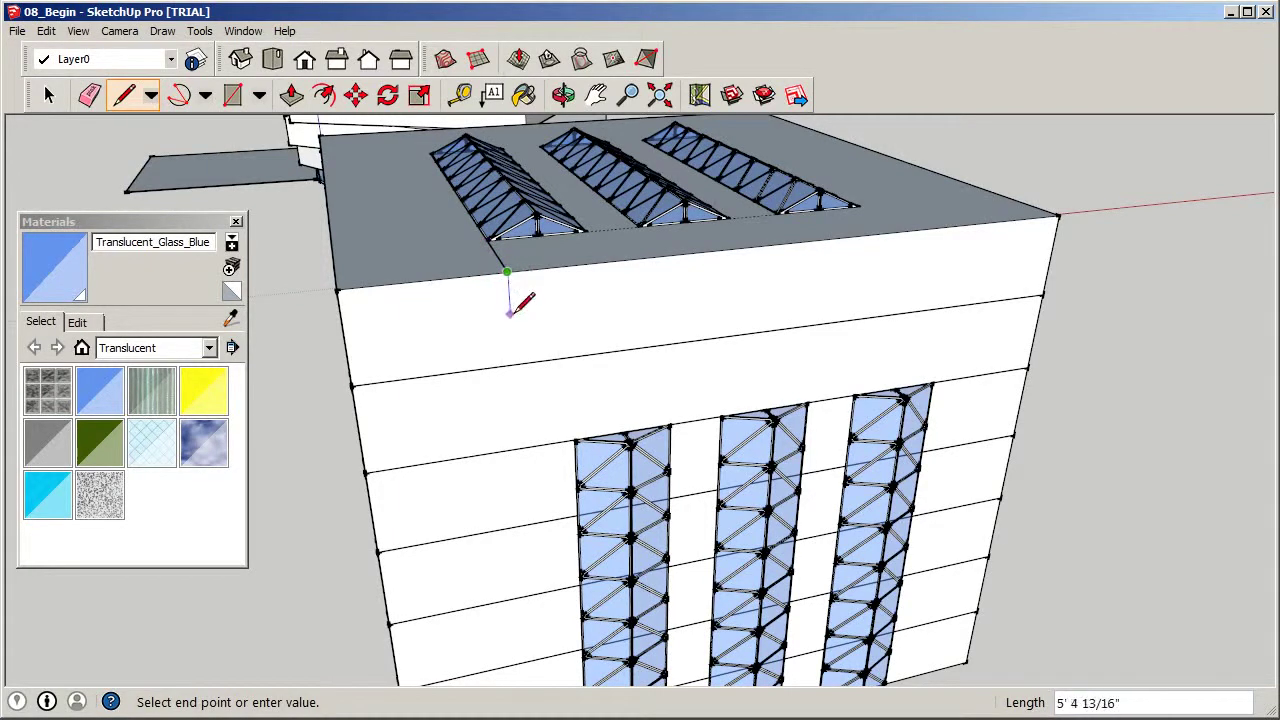
{"action": "left_click", "coordinate": [506, 270]}
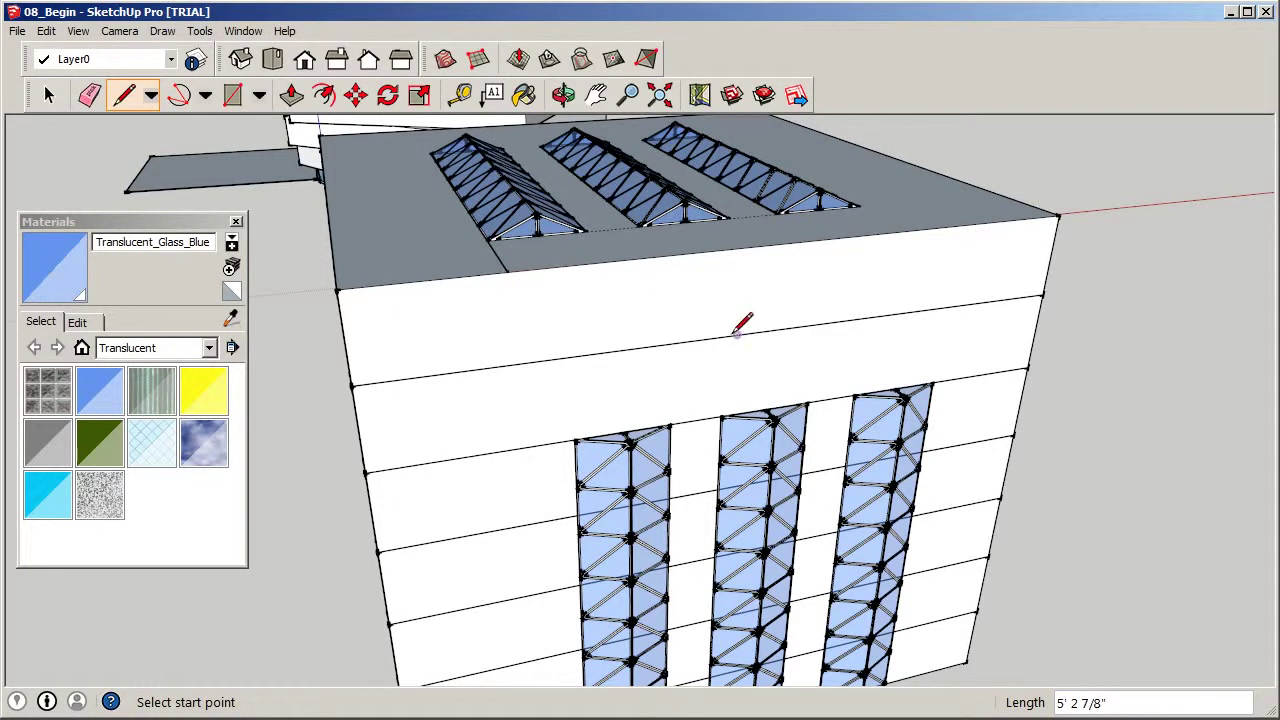
{"action": "left_click", "coordinate": [507, 270]}
{"action": "left_click", "coordinate": [519, 447]}
{"action": "key", "text": "space"}
Move the facade skylights sideways by their upper outer corner to the lower end of the vertical guide line.
{"action": "middle_click_drag", "start_coordinate": [540, 450], "coordinate": [590, 465]}
{"action": "left_click", "coordinate": [588, 465]}
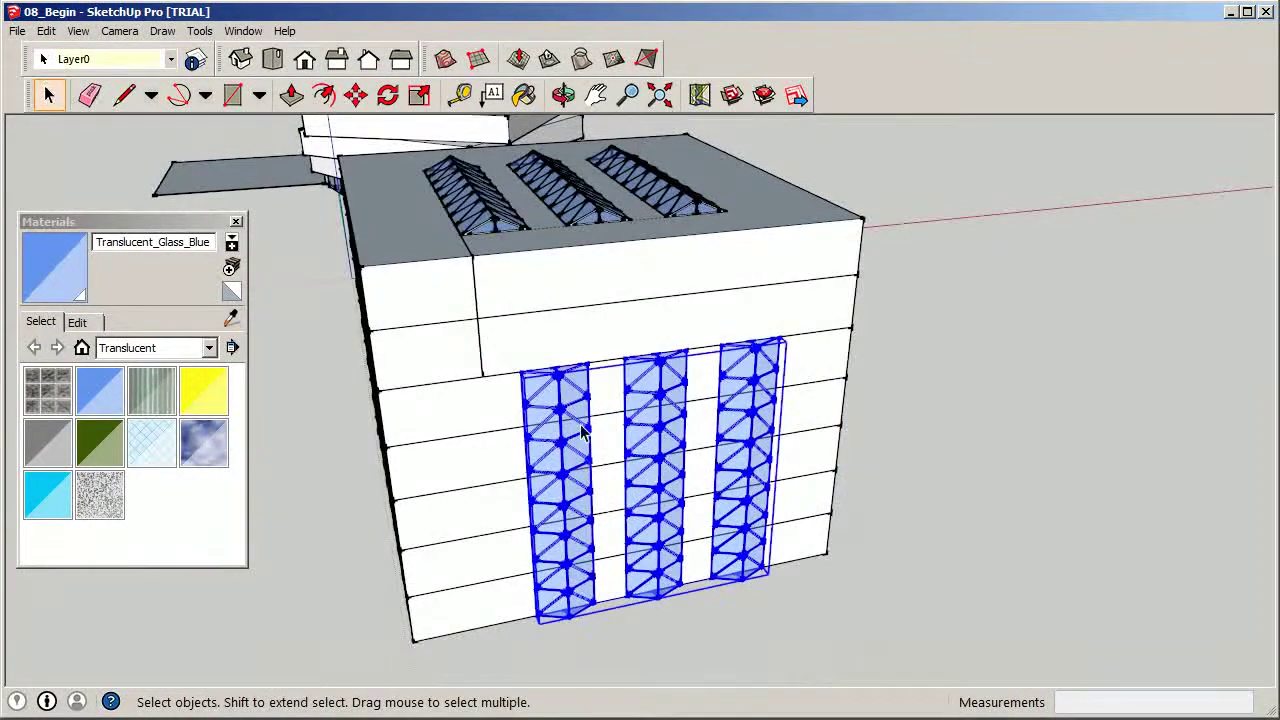
{"action": "left_click", "coordinate": [355, 95]}
{"action": "scroll", "coordinate": [515, 370], "scroll_direction": "up", "scroll_amount": 5}
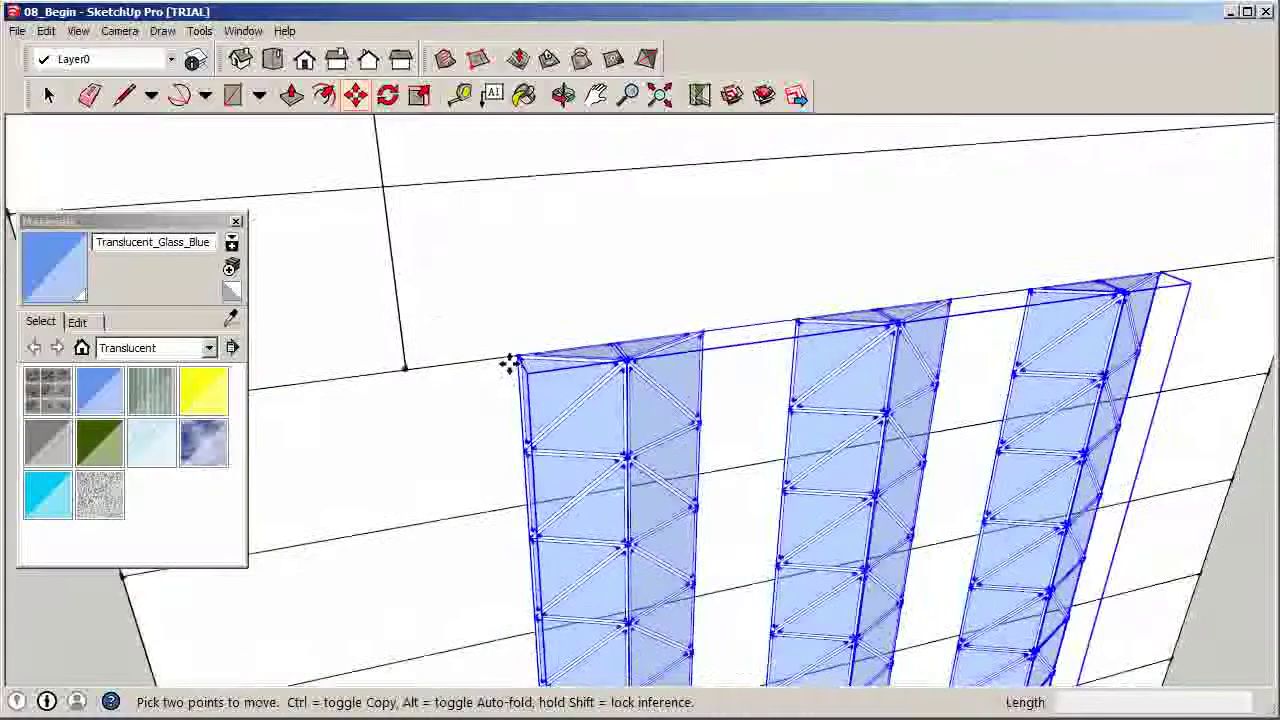
{"action": "left_click", "coordinate": [517, 357]}
{"action": "left_click", "coordinate": [403, 367]}
{"action": "middle_click_drag", "start_coordinate": [403, 367], "coordinate": [541, 350]}
{"action": "scroll", "coordinate": [541, 350], "scroll_direction": "down", "scroll_amount": 5}
Erase the vertical guide line from the tower's facade.
{"action": "left_click", "coordinate": [49, 95]}
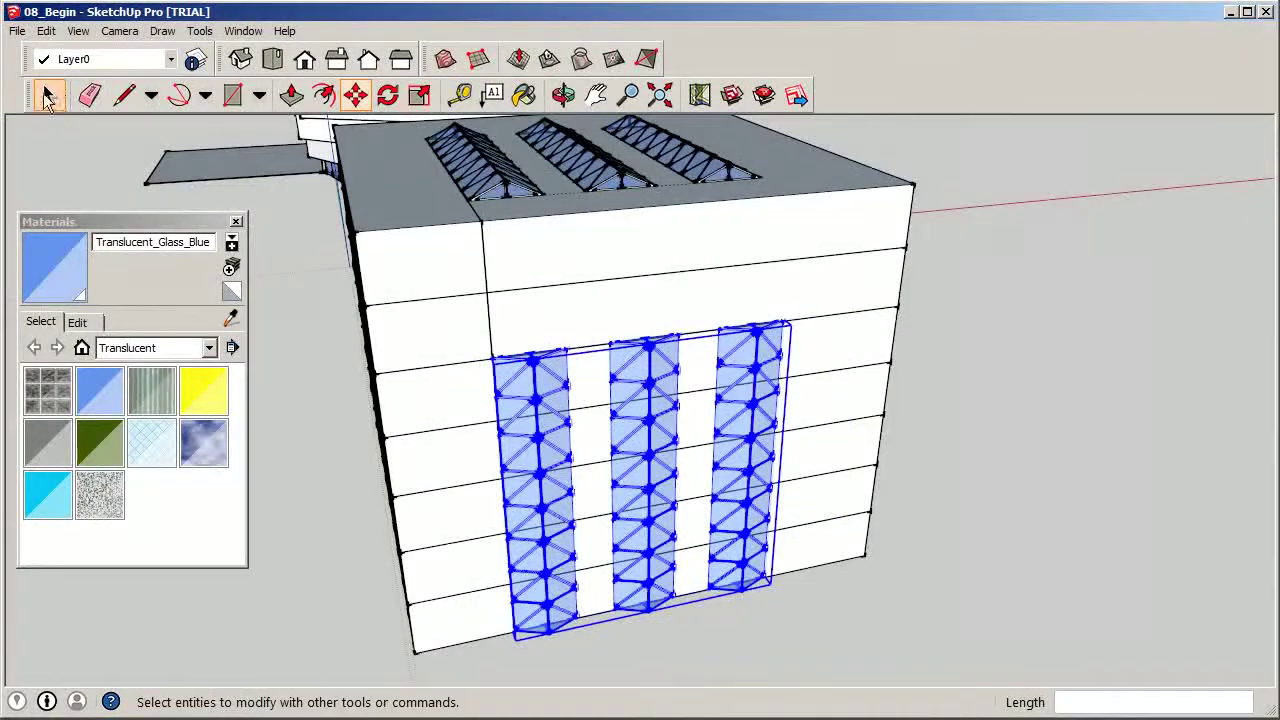
{"action": "left_click", "coordinate": [482, 262]}
{"action": "right_click", "coordinate": [485, 258]}
{"action": "left_click", "coordinate": [528, 286]}
Examine the tower's facade and roof skylights from several angles, close up and from a distance.
{"action": "mouse_move", "coordinate": [586, 323]}
{"action": "middle_mouse_down"}
{"action": "mouse_move", "coordinate": [815, 392]}
{"action": "mouse_move", "coordinate": [500, 337]}
{"action": "mouse_move", "coordinate": [670, 350]}
{"action": "middle_mouse_up"}
{"action": "scroll", "coordinate": [670, 350], "scroll_direction": "up", "scroll_amount": 3}
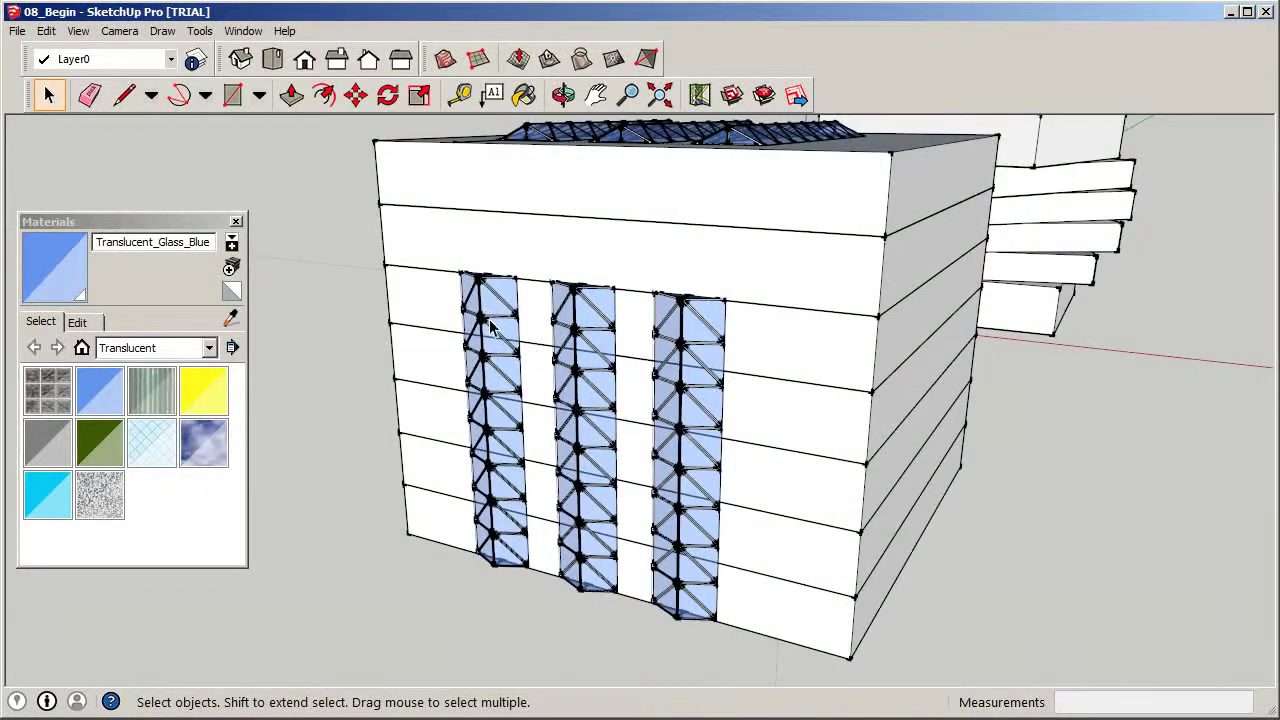
{"action": "scroll", "coordinate": [643, 366], "scroll_direction": "down", "scroll_amount": 3}
{"action": "middle_click_drag", "start_coordinate": [643, 366], "coordinate": [722, 275]}
{"action": "scroll", "coordinate": [745, 290], "scroll_direction": "up", "scroll_amount": 5}
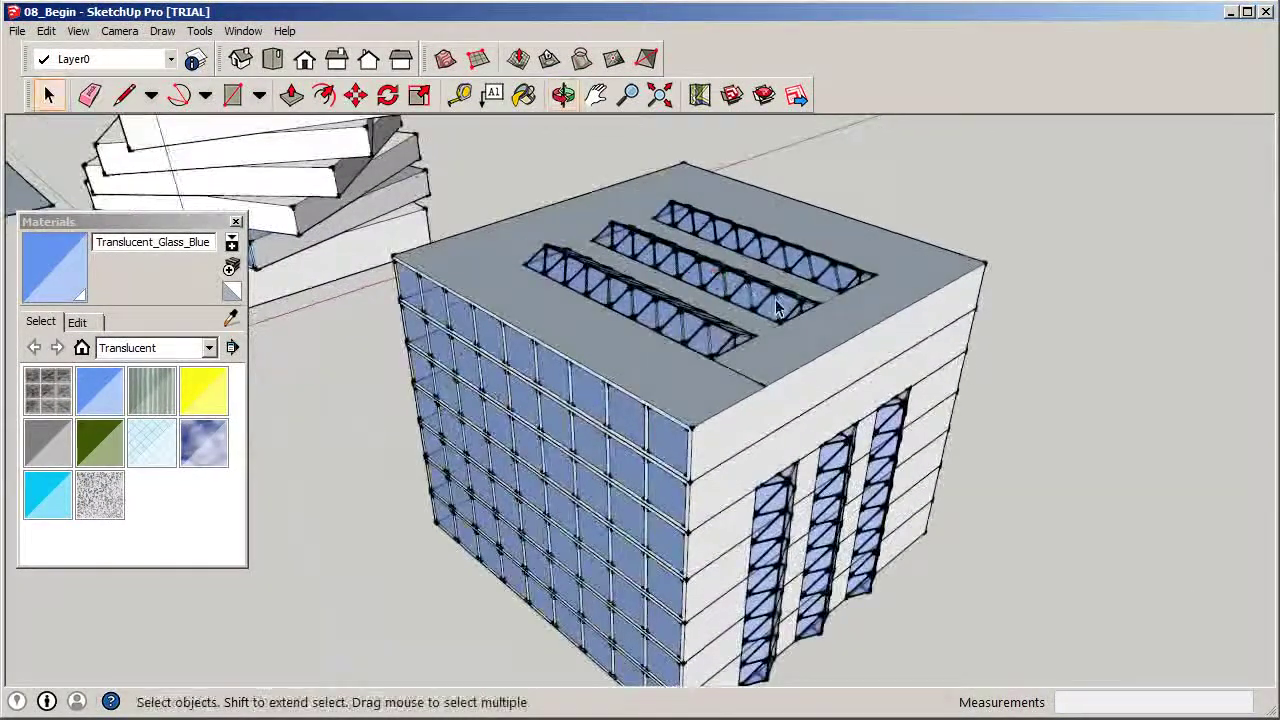
{"action": "scroll", "coordinate": [762, 305], "scroll_direction": "up", "scroll_amount": 8}
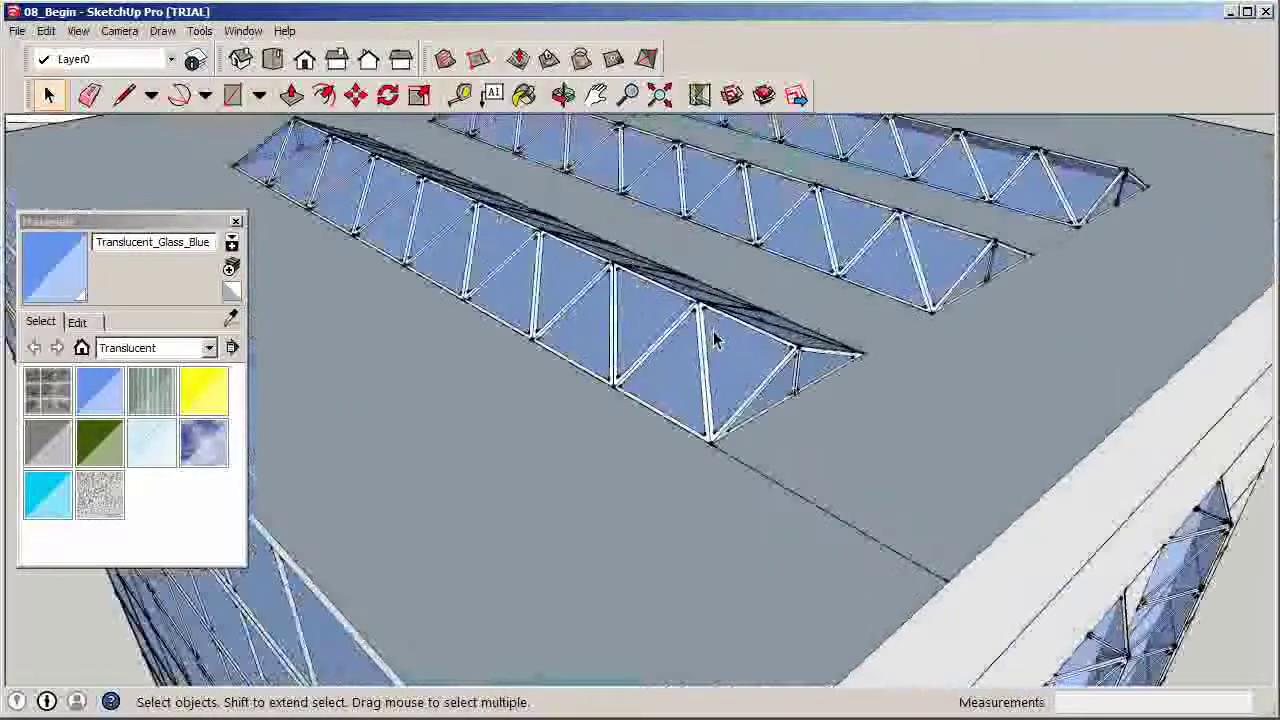
{"action": "scroll", "coordinate": [797, 370], "scroll_direction": "up", "scroll_amount": 2}
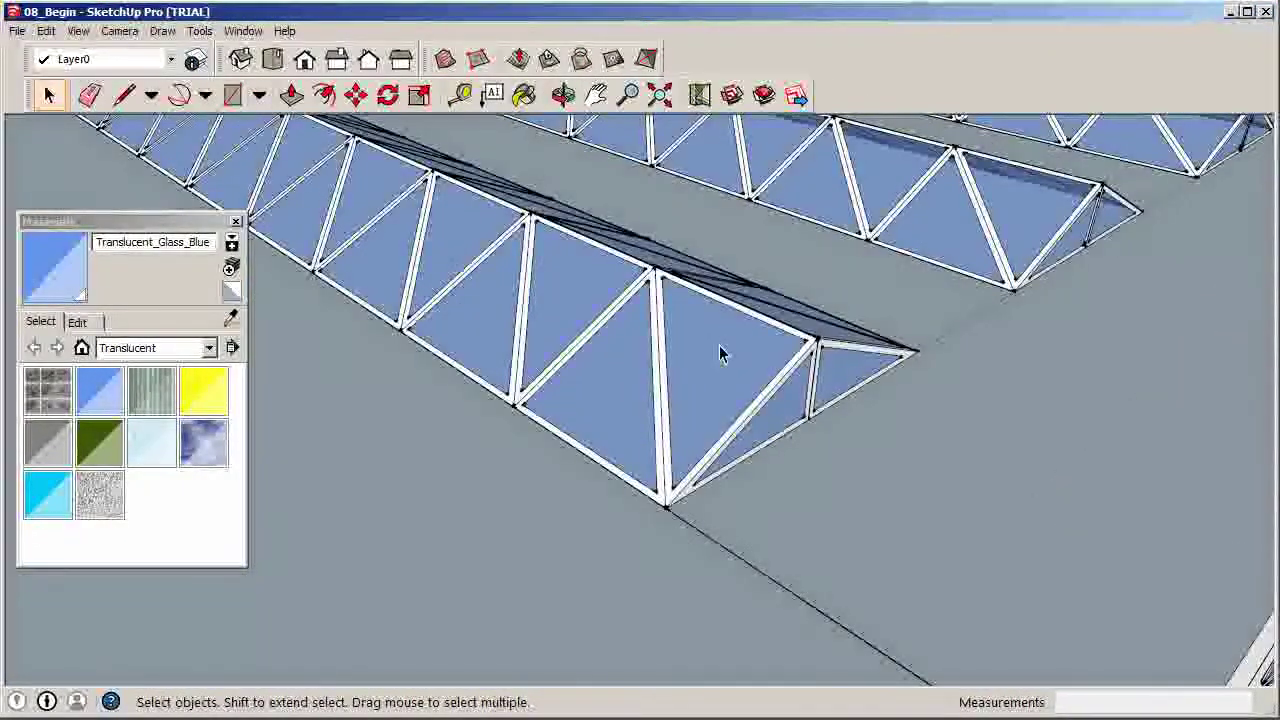
{"action": "scroll", "coordinate": [715, 354], "scroll_direction": "down", "scroll_amount": 7}
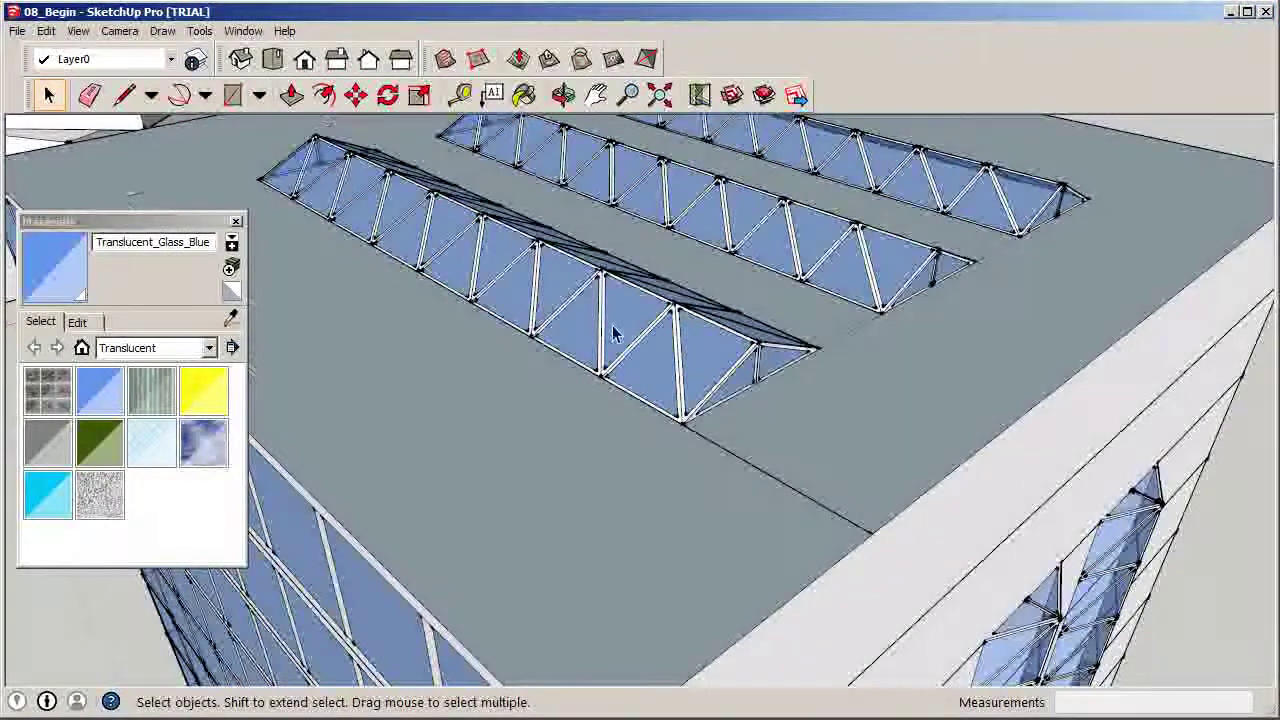
{"action": "scroll", "coordinate": [600, 300], "scroll_direction": "down", "scroll_amount": 5}
{"action": "left_click_drag", "start_coordinate": [635, 283], "coordinate": [668, 335]}
{"action": "key", "text": "space"}
{"action": "middle_click_drag", "start_coordinate": [668, 335], "coordinate": [745, 368]}
{"action": "scroll", "coordinate": [652, 296], "scroll_direction": "up", "scroll_amount": 5}
{"action": "scroll", "coordinate": [685, 308], "scroll_direction": "down", "scroll_amount": 3}
{"action": "scroll", "coordinate": [765, 318], "scroll_direction": "down", "scroll_amount": 5}
{"action": "scroll", "coordinate": [745, 368], "scroll_direction": "down", "scroll_amount": 3}
{"action": "scroll", "coordinate": [703, 312], "scroll_direction": "up", "scroll_amount": 1}
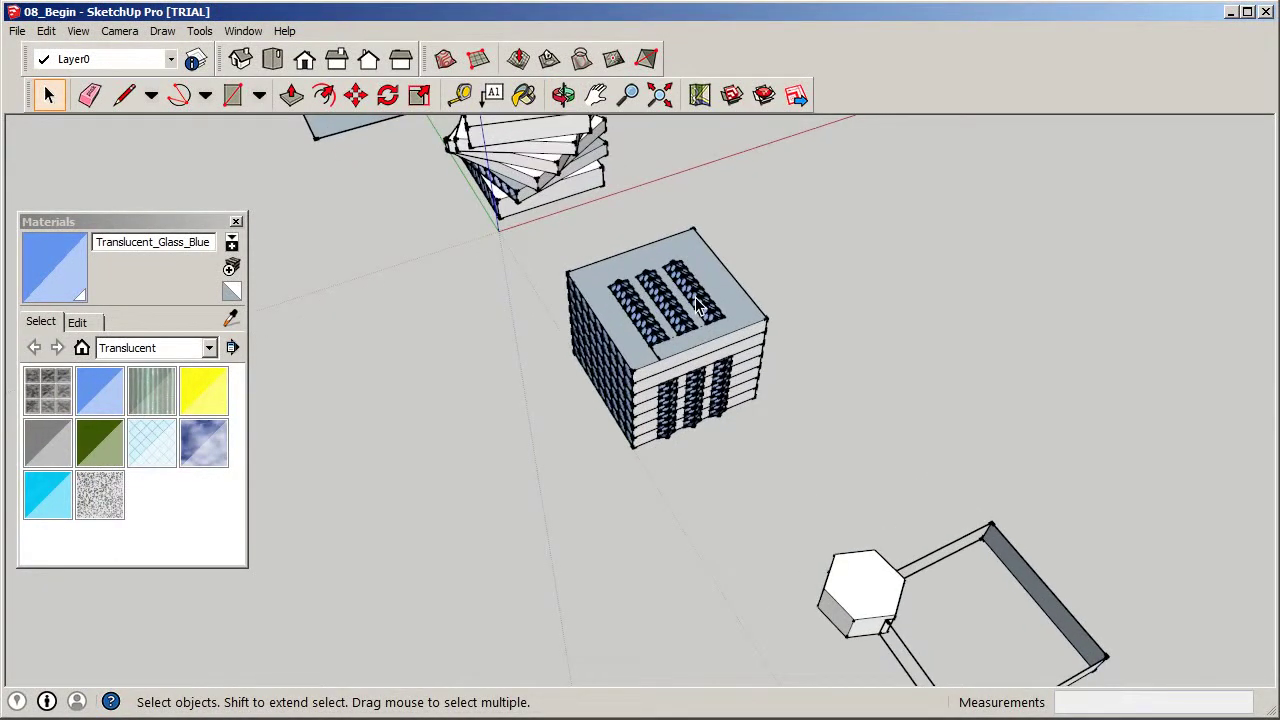
Look over the whole site, from the twisted tower to the low buildings with hexagonal volumes.
{"action": "scroll", "coordinate": [748, 383], "scroll_direction": "down", "scroll_amount": 3}
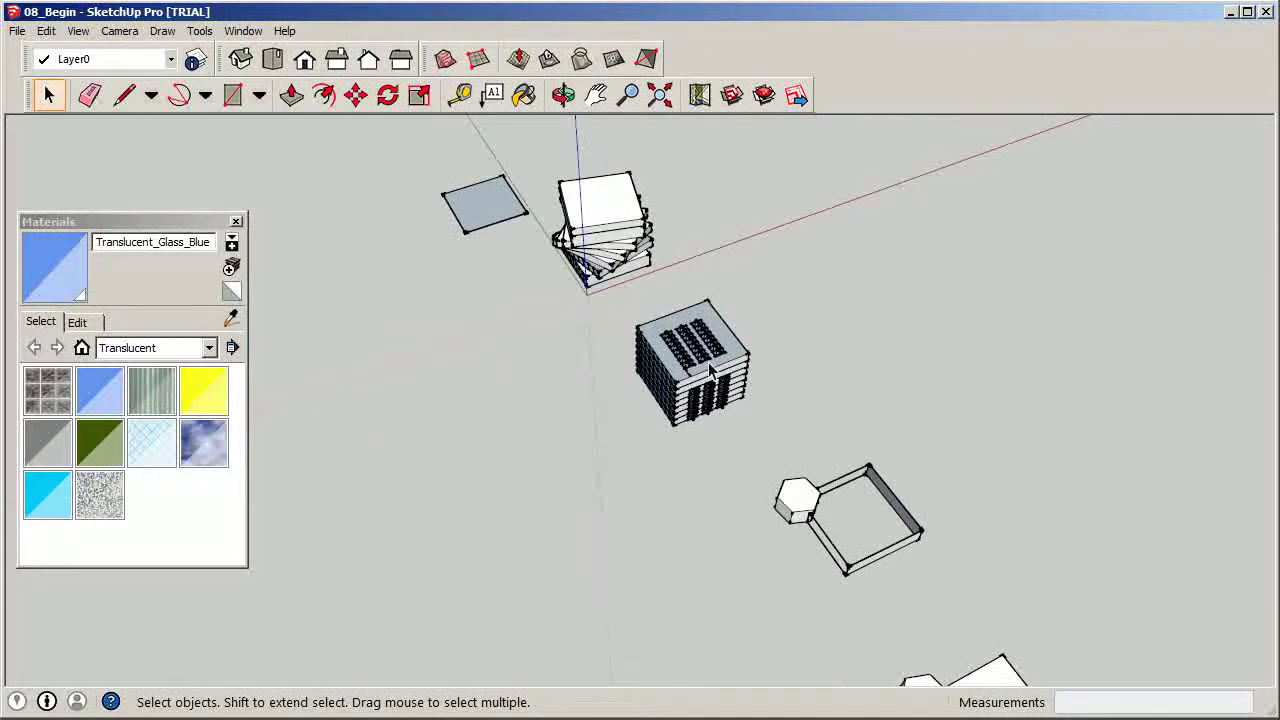
{"action": "scroll", "coordinate": [587, 222], "scroll_direction": "down", "scroll_amount": 2}
{"action": "middle_click_drag", "start_coordinate": [587, 222], "coordinate": [712, 319]}
{"action": "scroll", "coordinate": [575, 265], "scroll_direction": "up", "scroll_amount": 1}
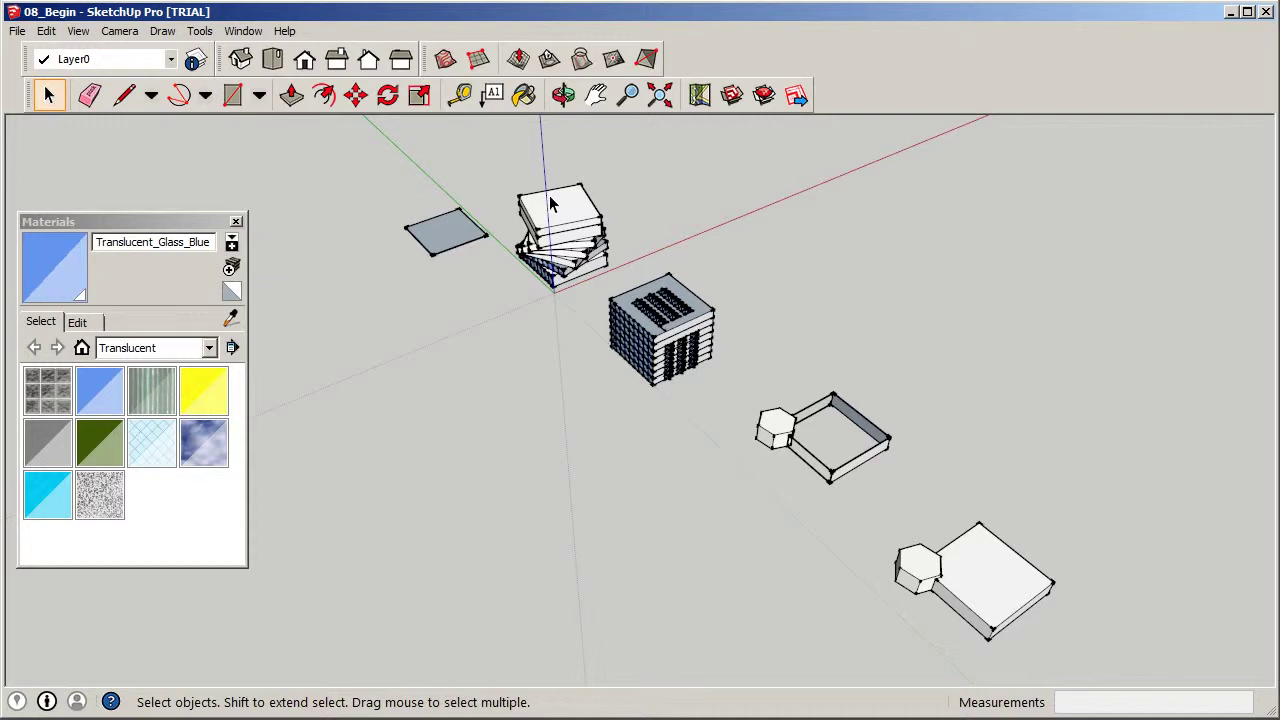
{"action": "scroll", "coordinate": [648, 298], "scroll_direction": "up", "scroll_amount": 2}
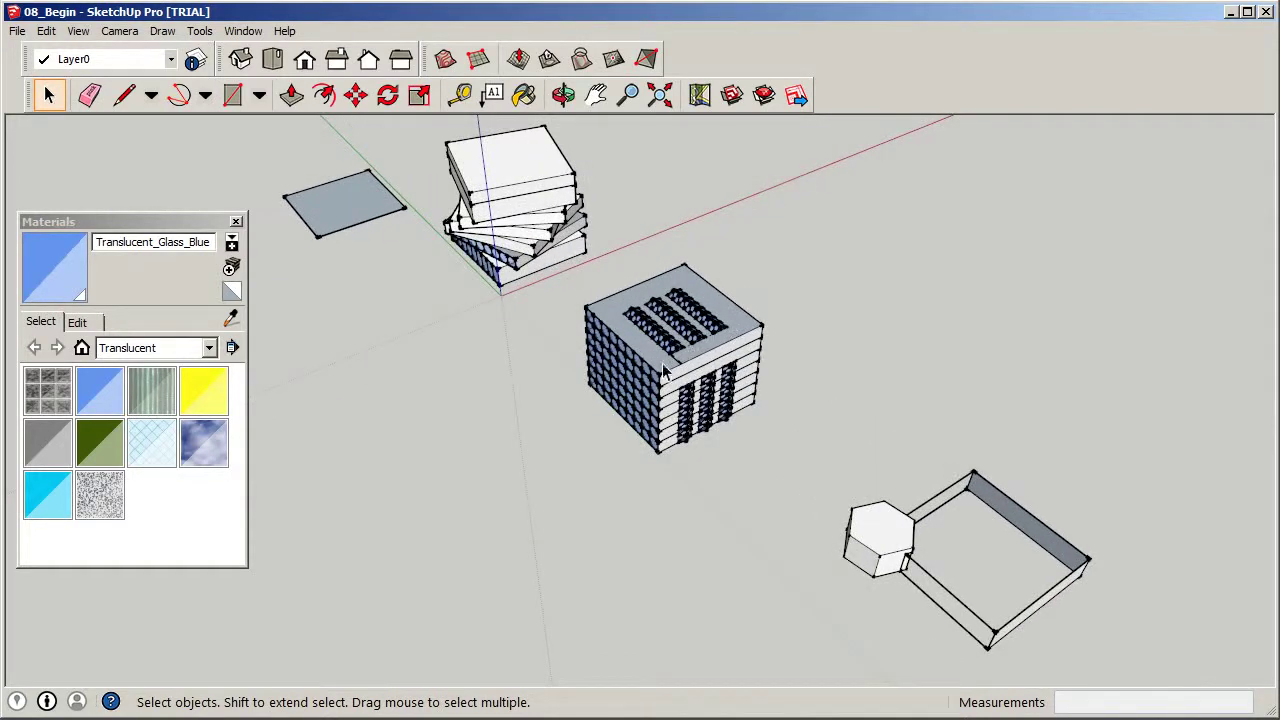
{"action": "scroll", "coordinate": [554, 337], "scroll_direction": "down", "scroll_amount": 4}
{"action": "middle_click_drag", "start_coordinate": [1034, 657], "coordinate": [868, 497]}
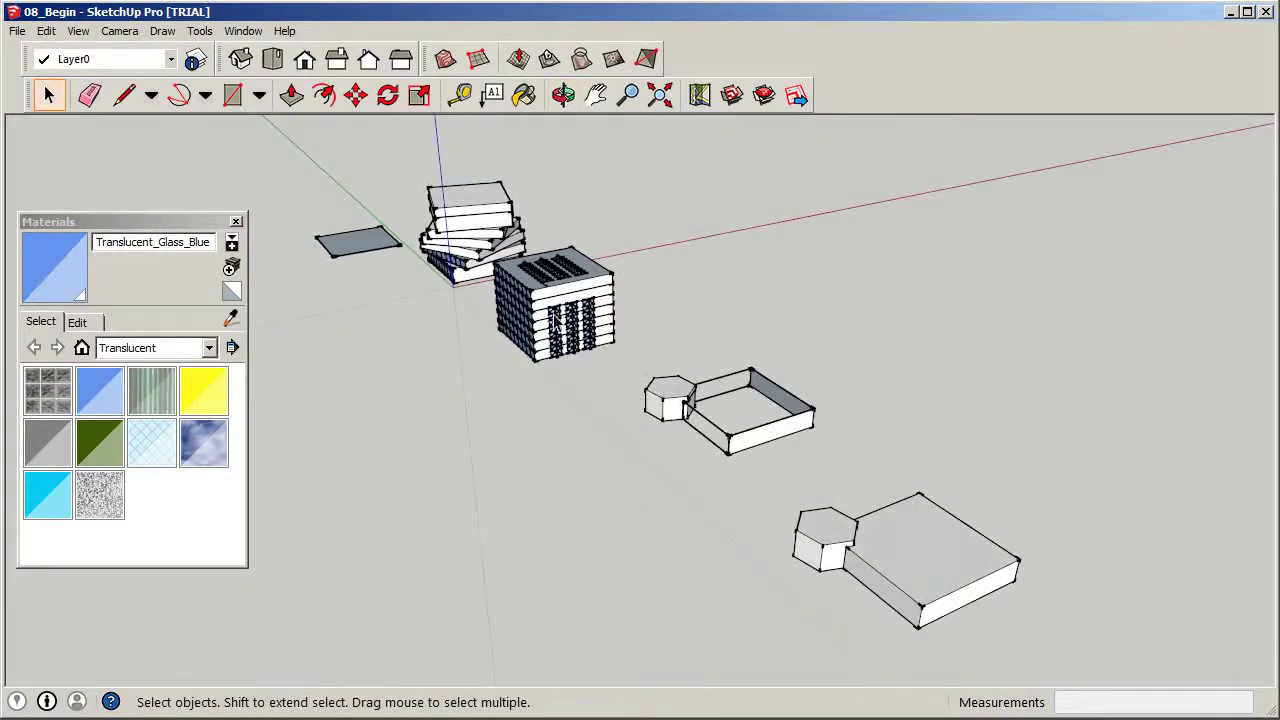
{"action": "scroll", "coordinate": [490, 232], "scroll_direction": "down", "scroll_amount": 3}
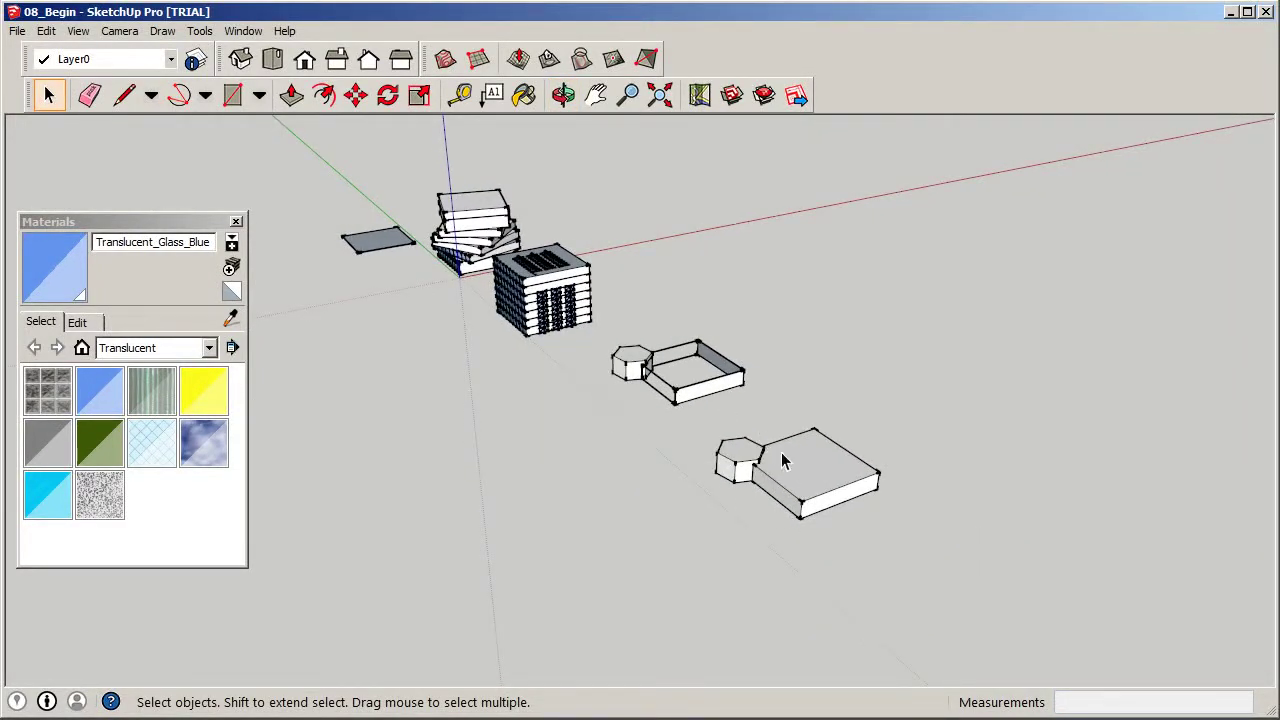
{"action": "scroll", "coordinate": [817, 495], "scroll_direction": "up", "scroll_amount": 1}
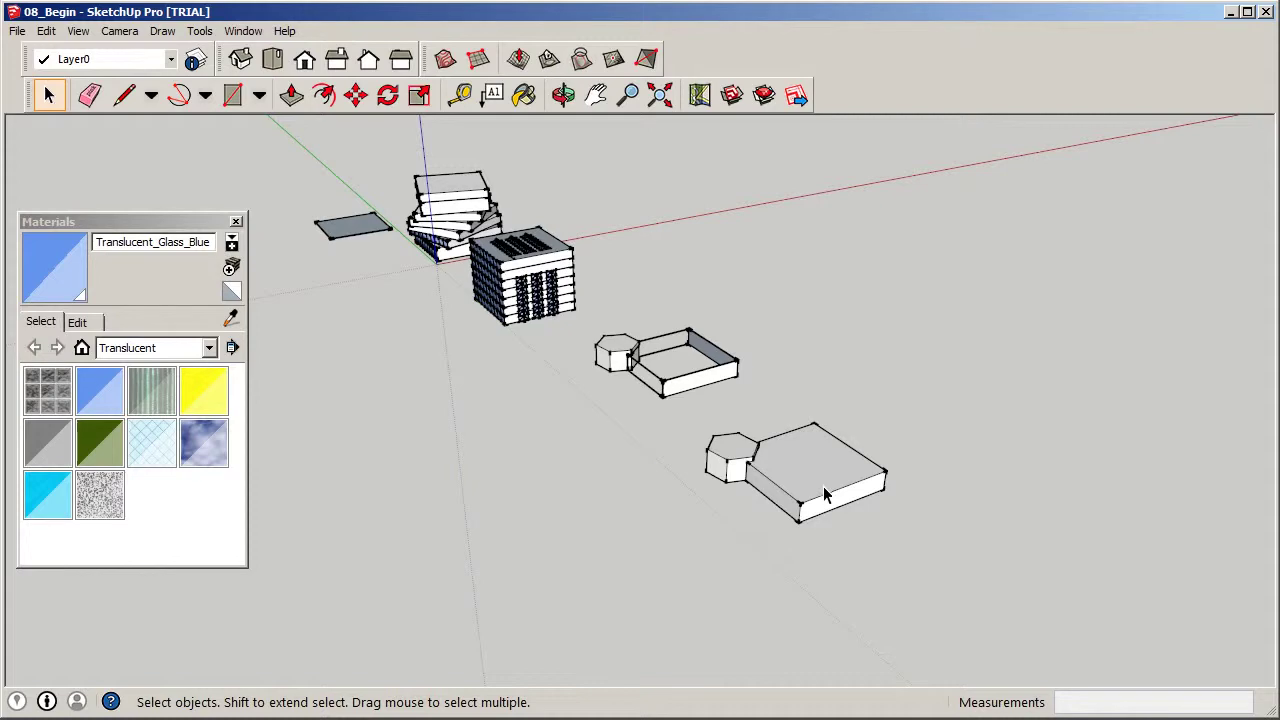